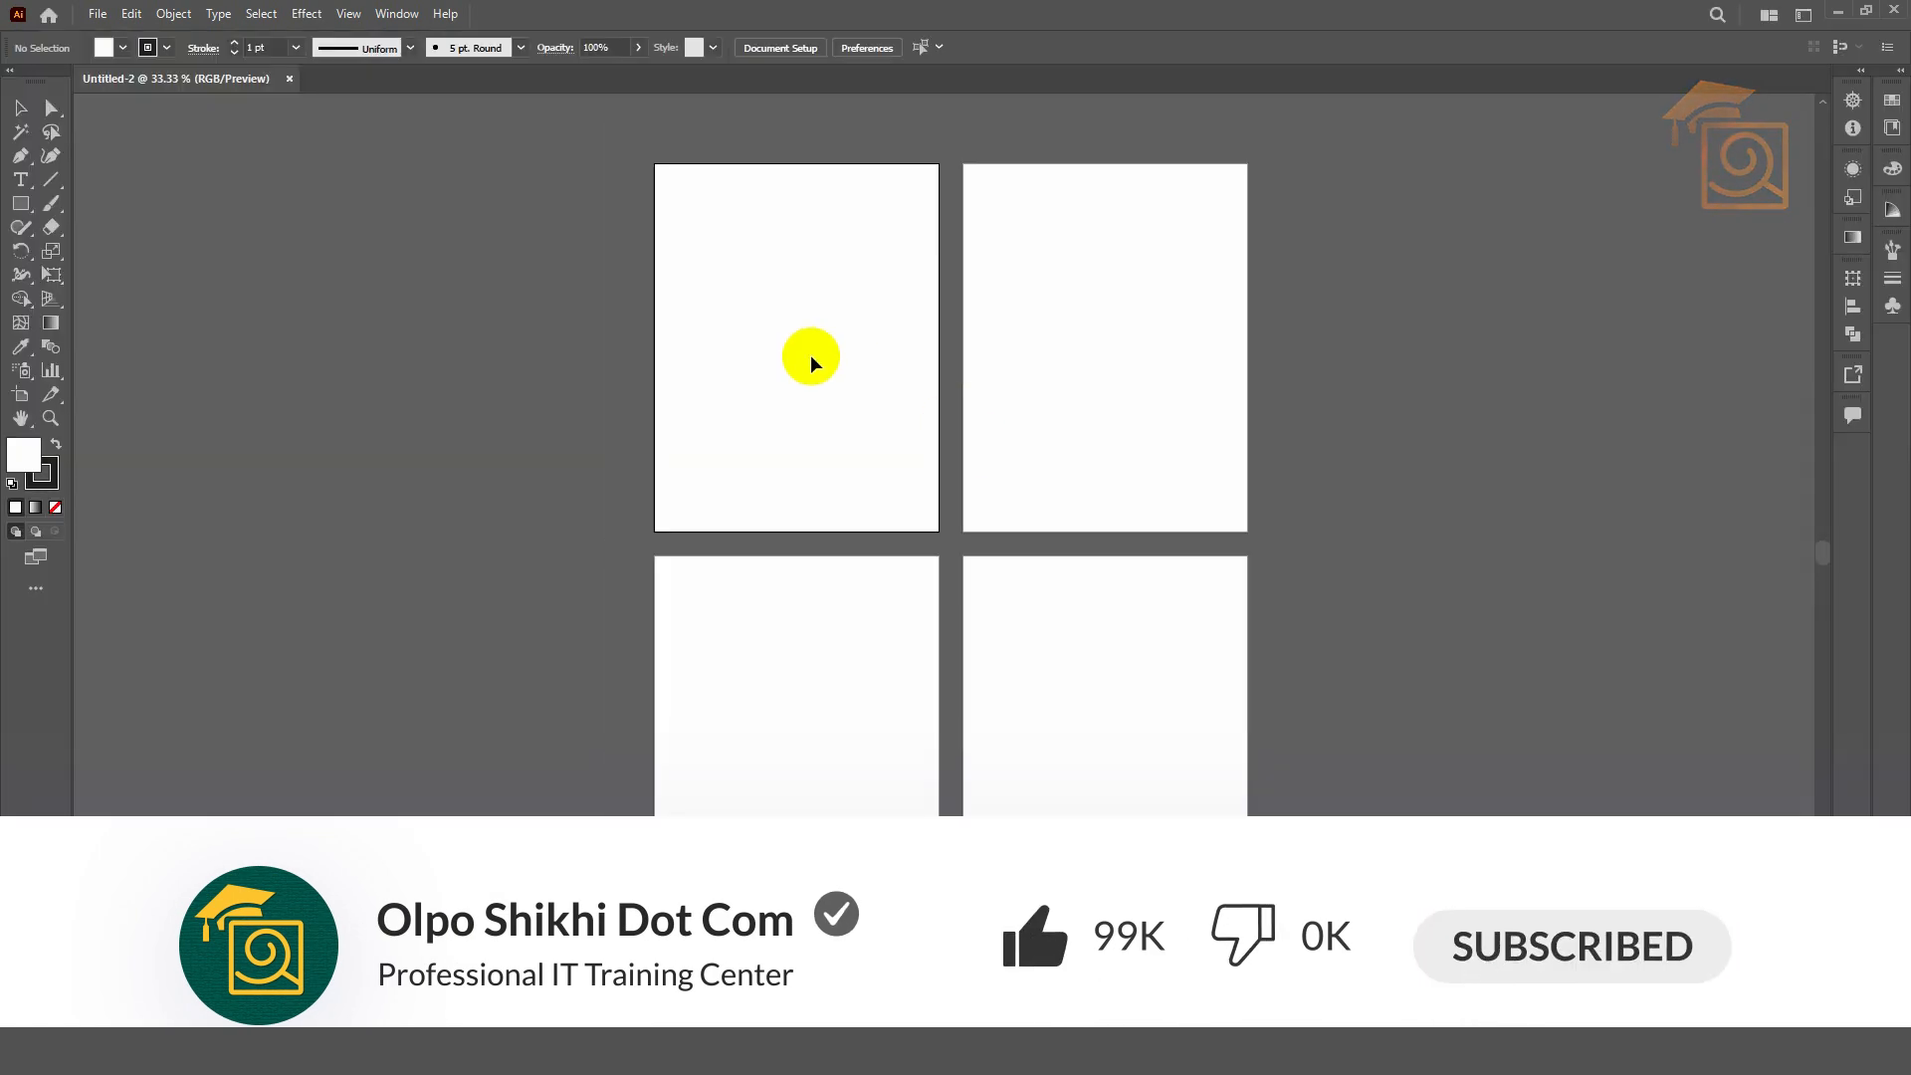
# - Cover the first artboard with a 612 × 792 pt rectangle filled with ff0000 and place a copy beside the artboard
pyautogui.moveTo(822, 298); pyautogui.dragTo(810, 346)
pyautogui.scroll(2, 777, 307)
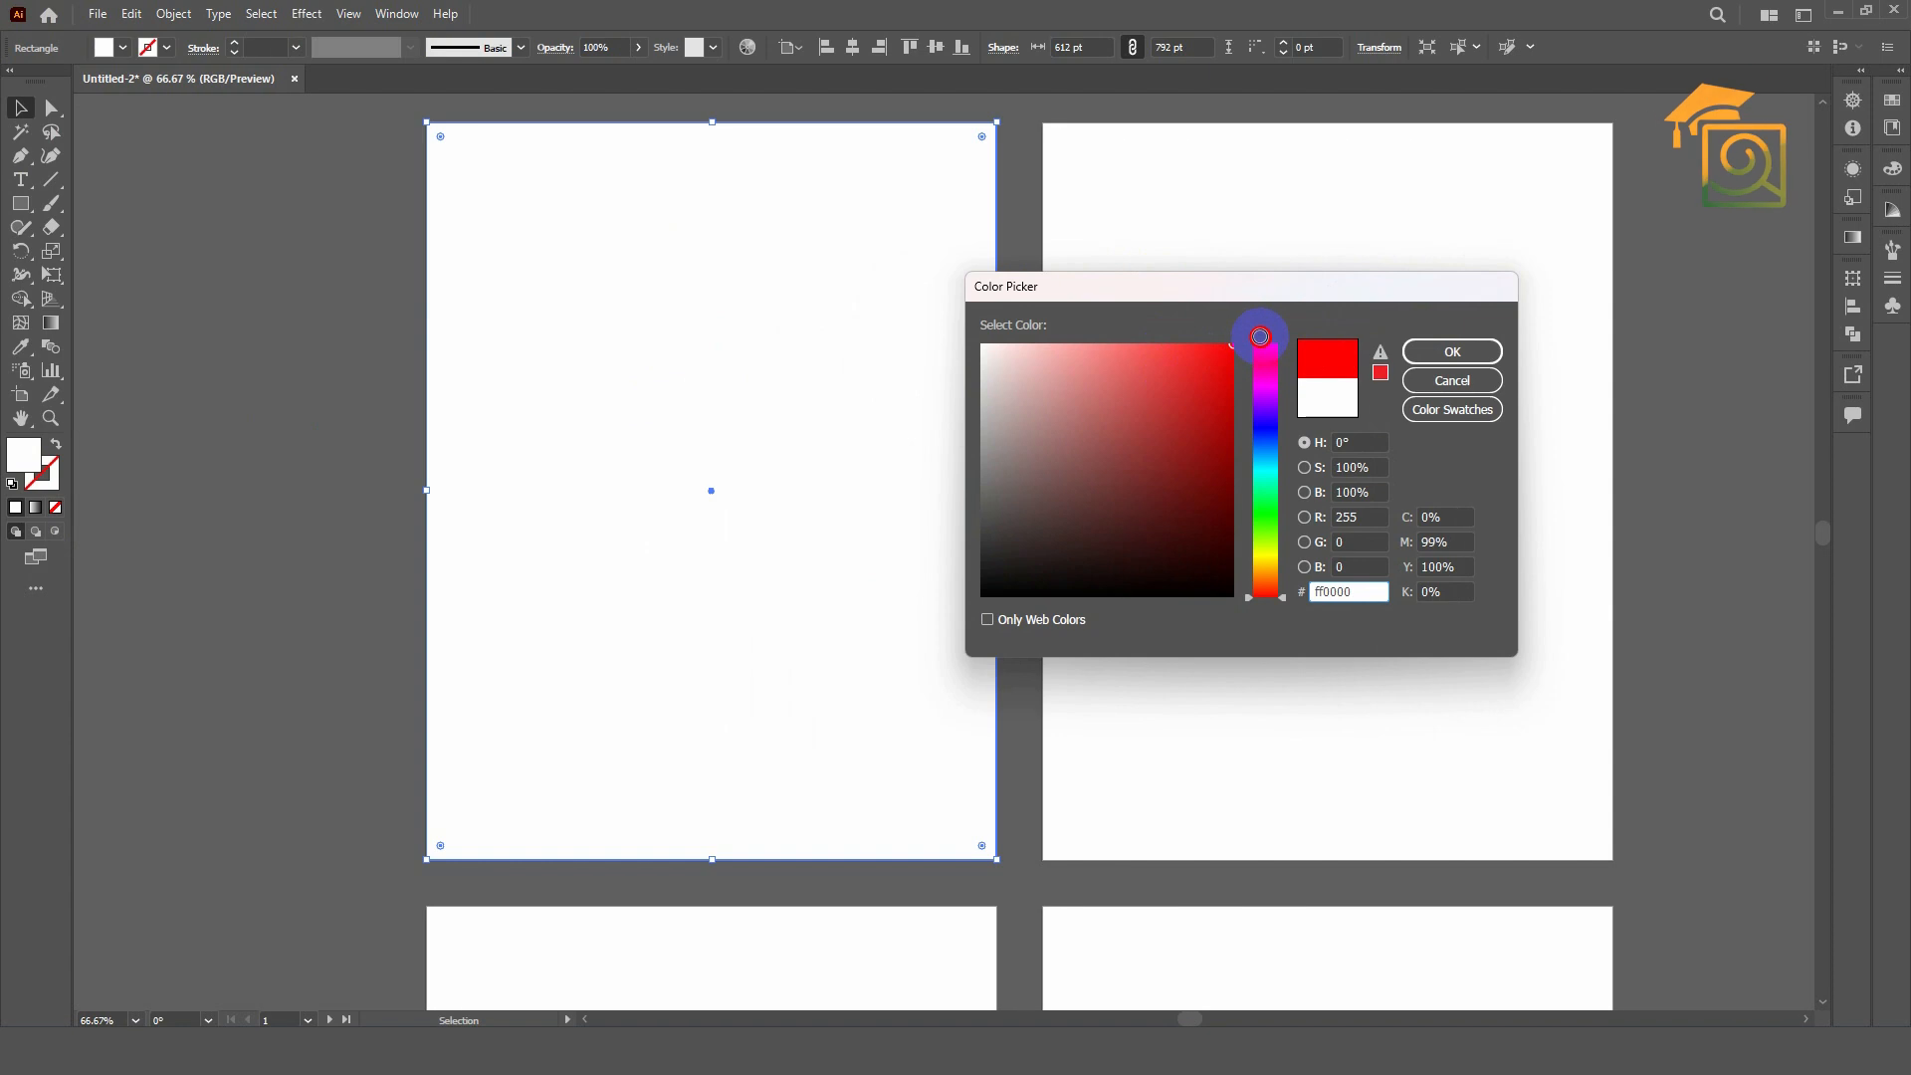
pyautogui.click(1461, 350)
pyautogui.moveTo(661, 428); pyautogui.dragTo(681, 432)
# - Change the fill of the rectangle on the first artboard to pinkish red f94b65
pyautogui.click(20, 464)
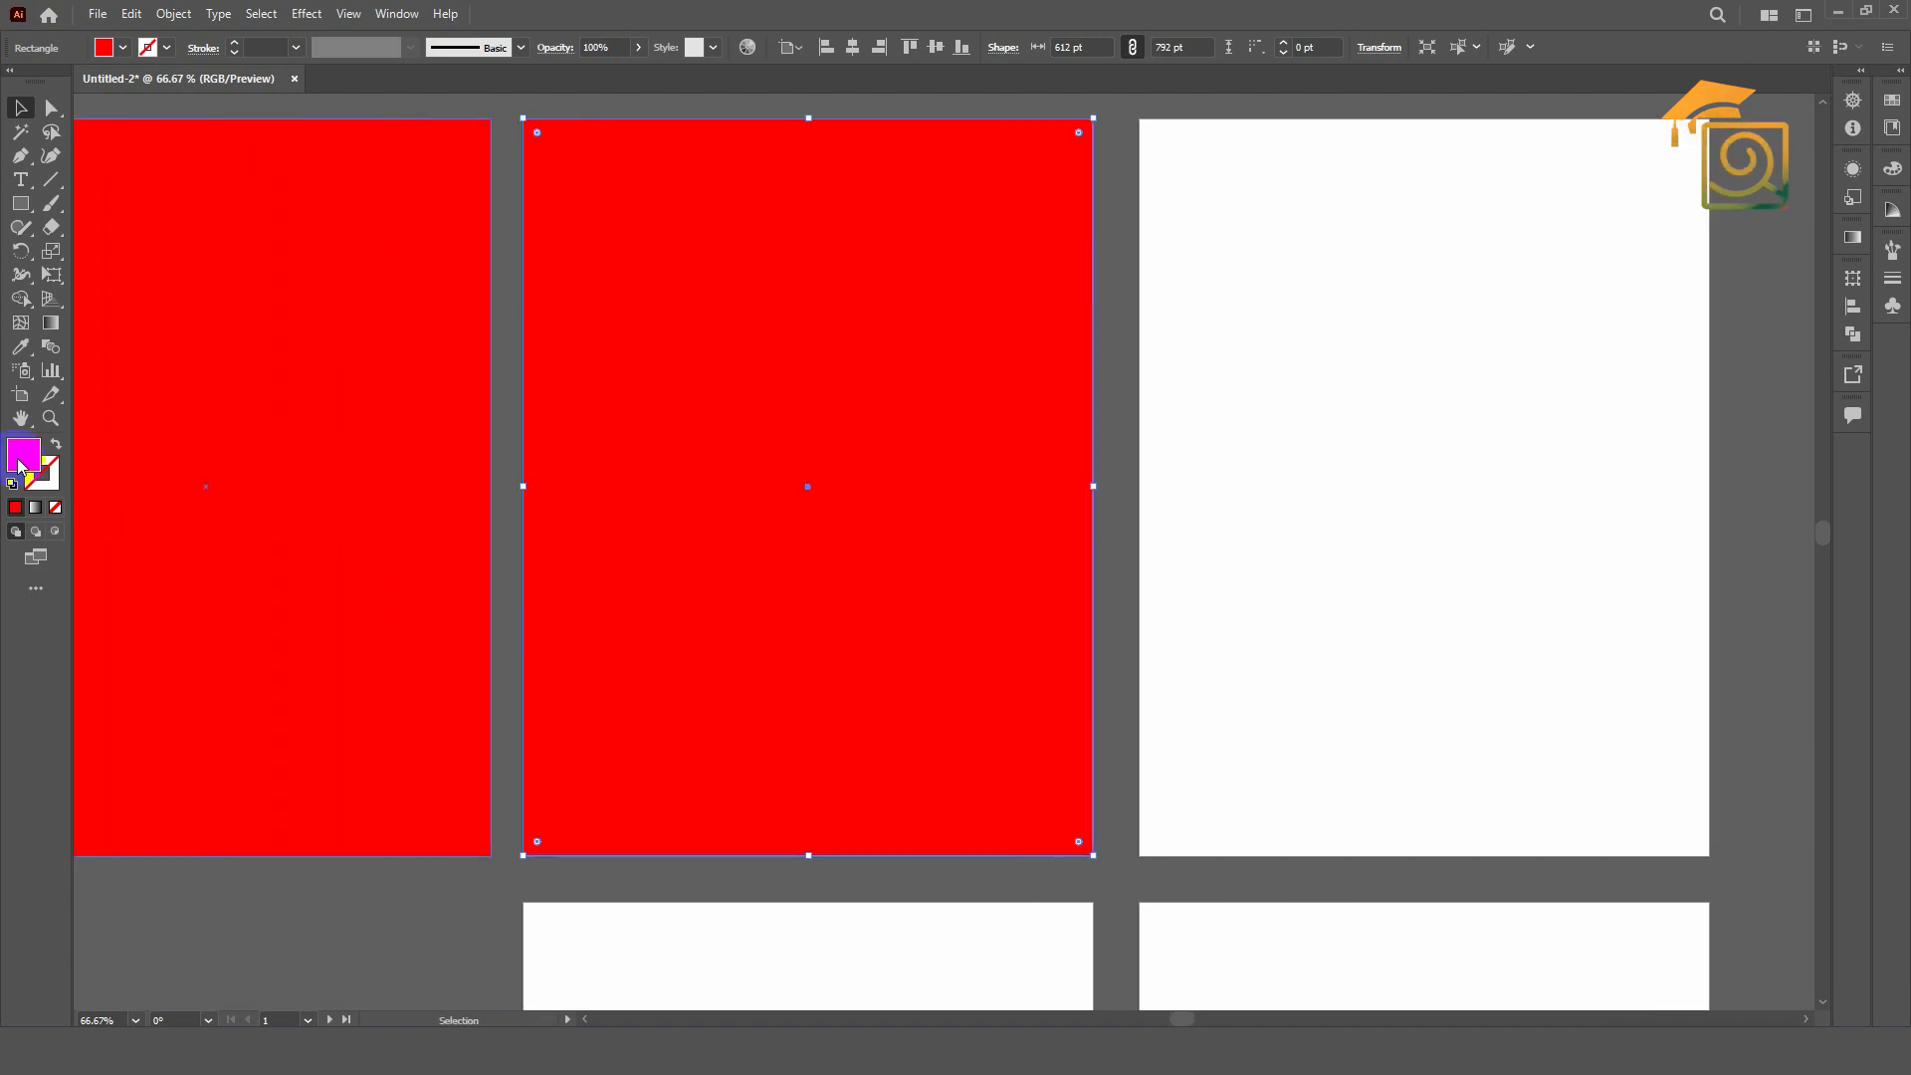
pyautogui.doubleClick(14, 464)
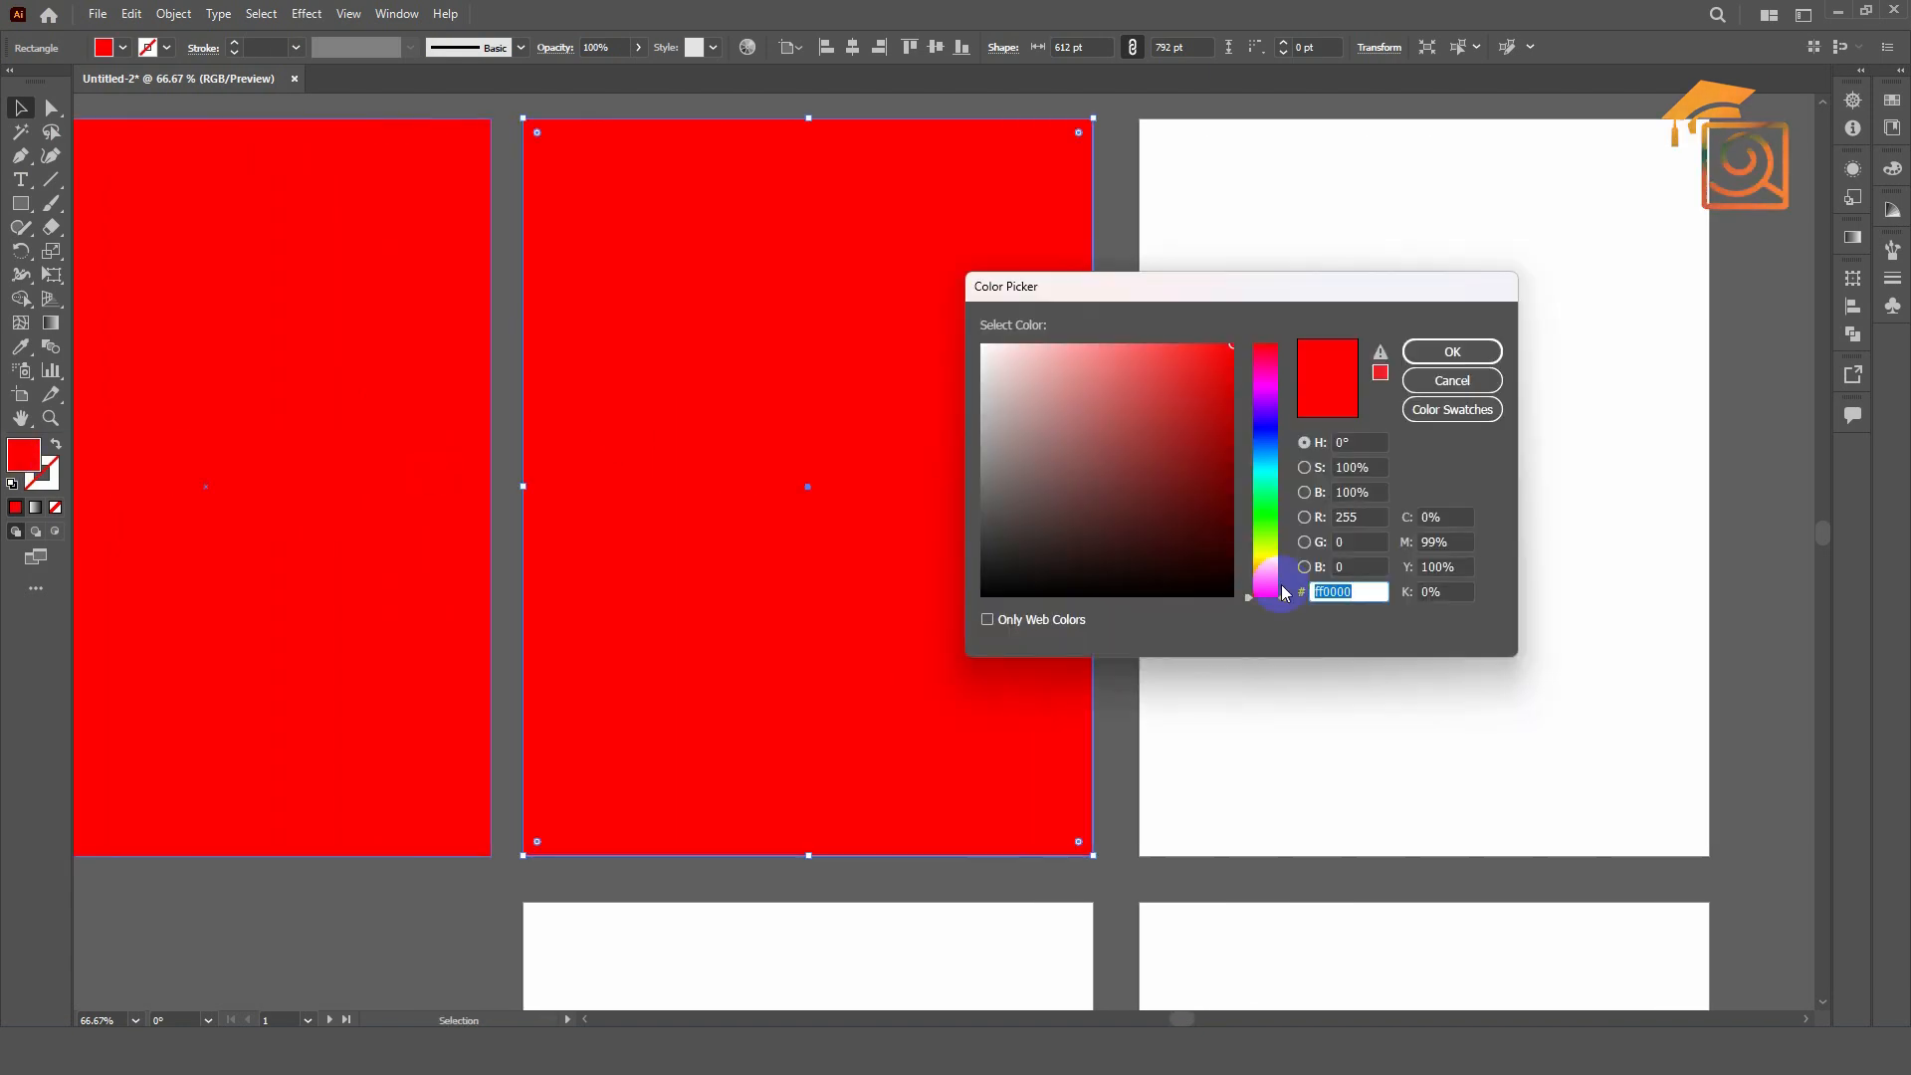
pyautogui.moveTo(1291, 598); pyautogui.dragTo(1290, 355)
pyautogui.press('Return')
pyautogui.scroll(-1, 858, 498)
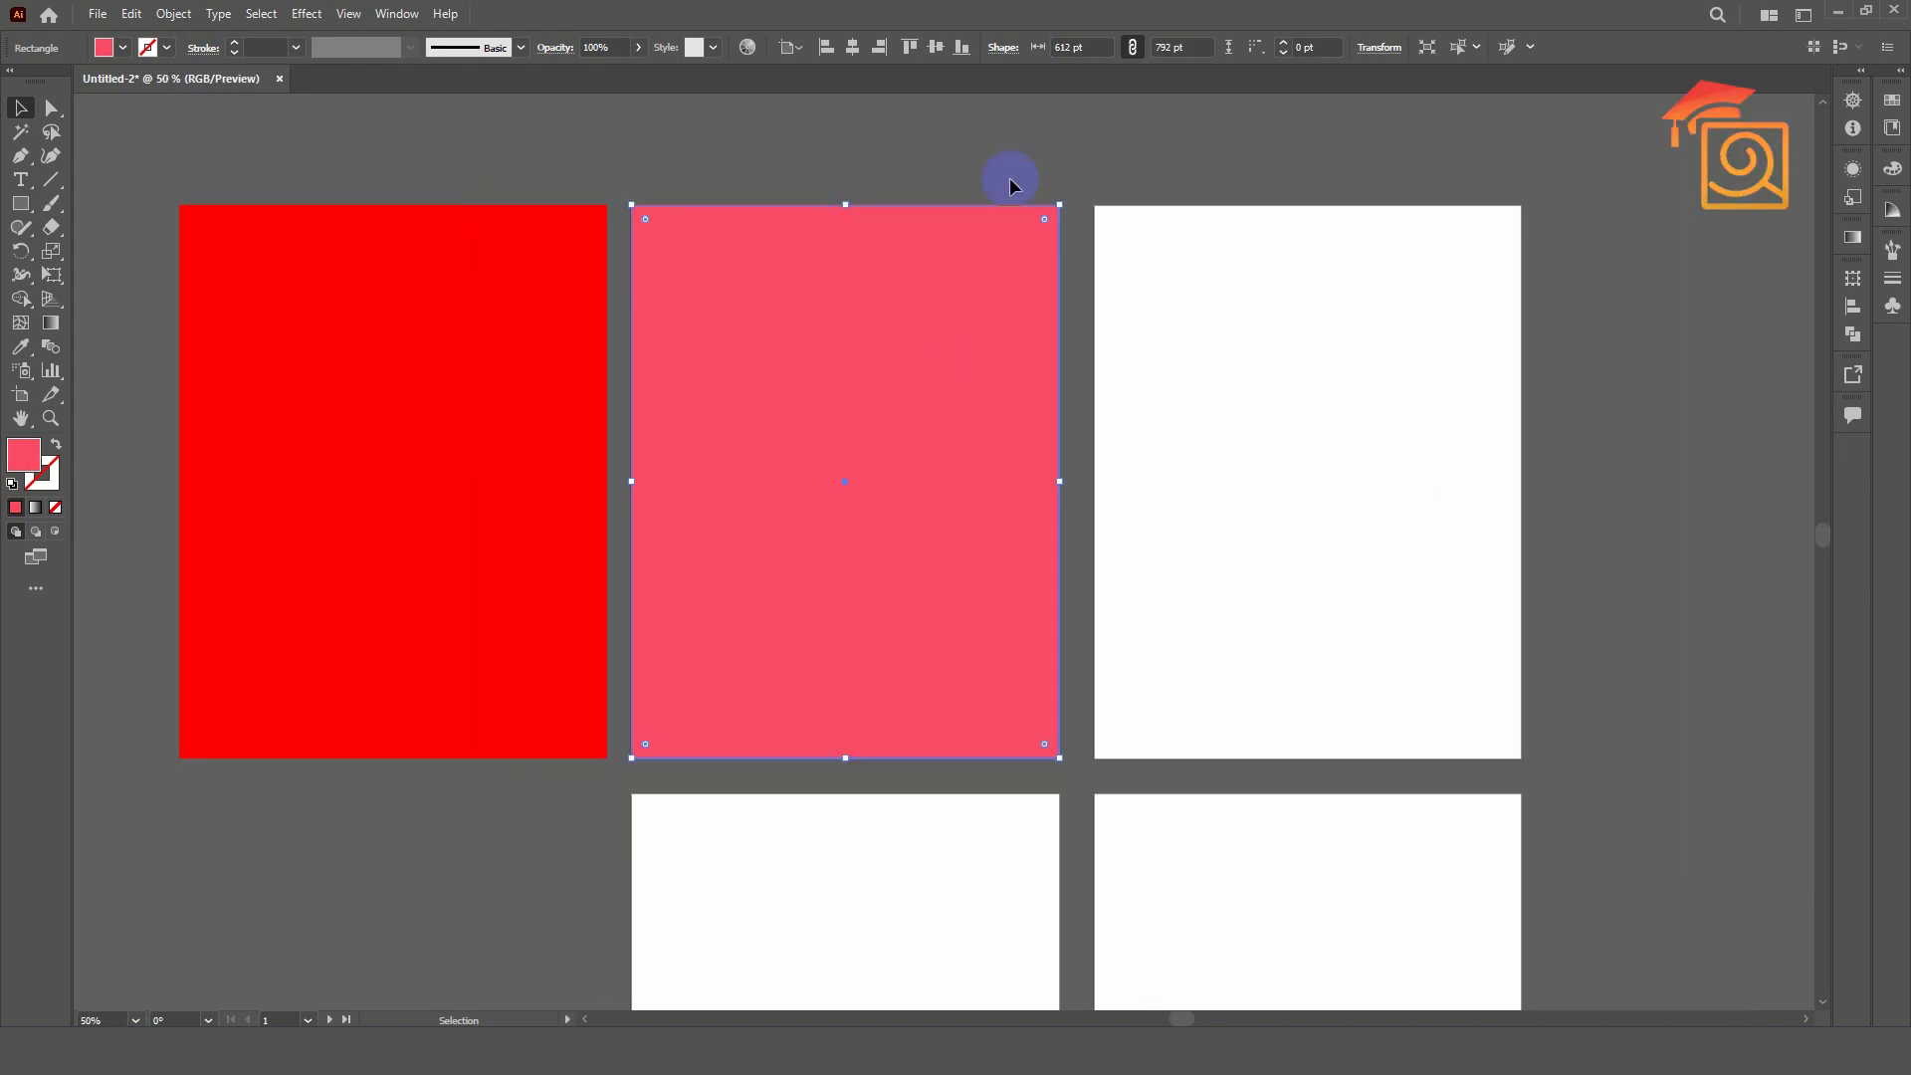
pyautogui.click(996, 157)
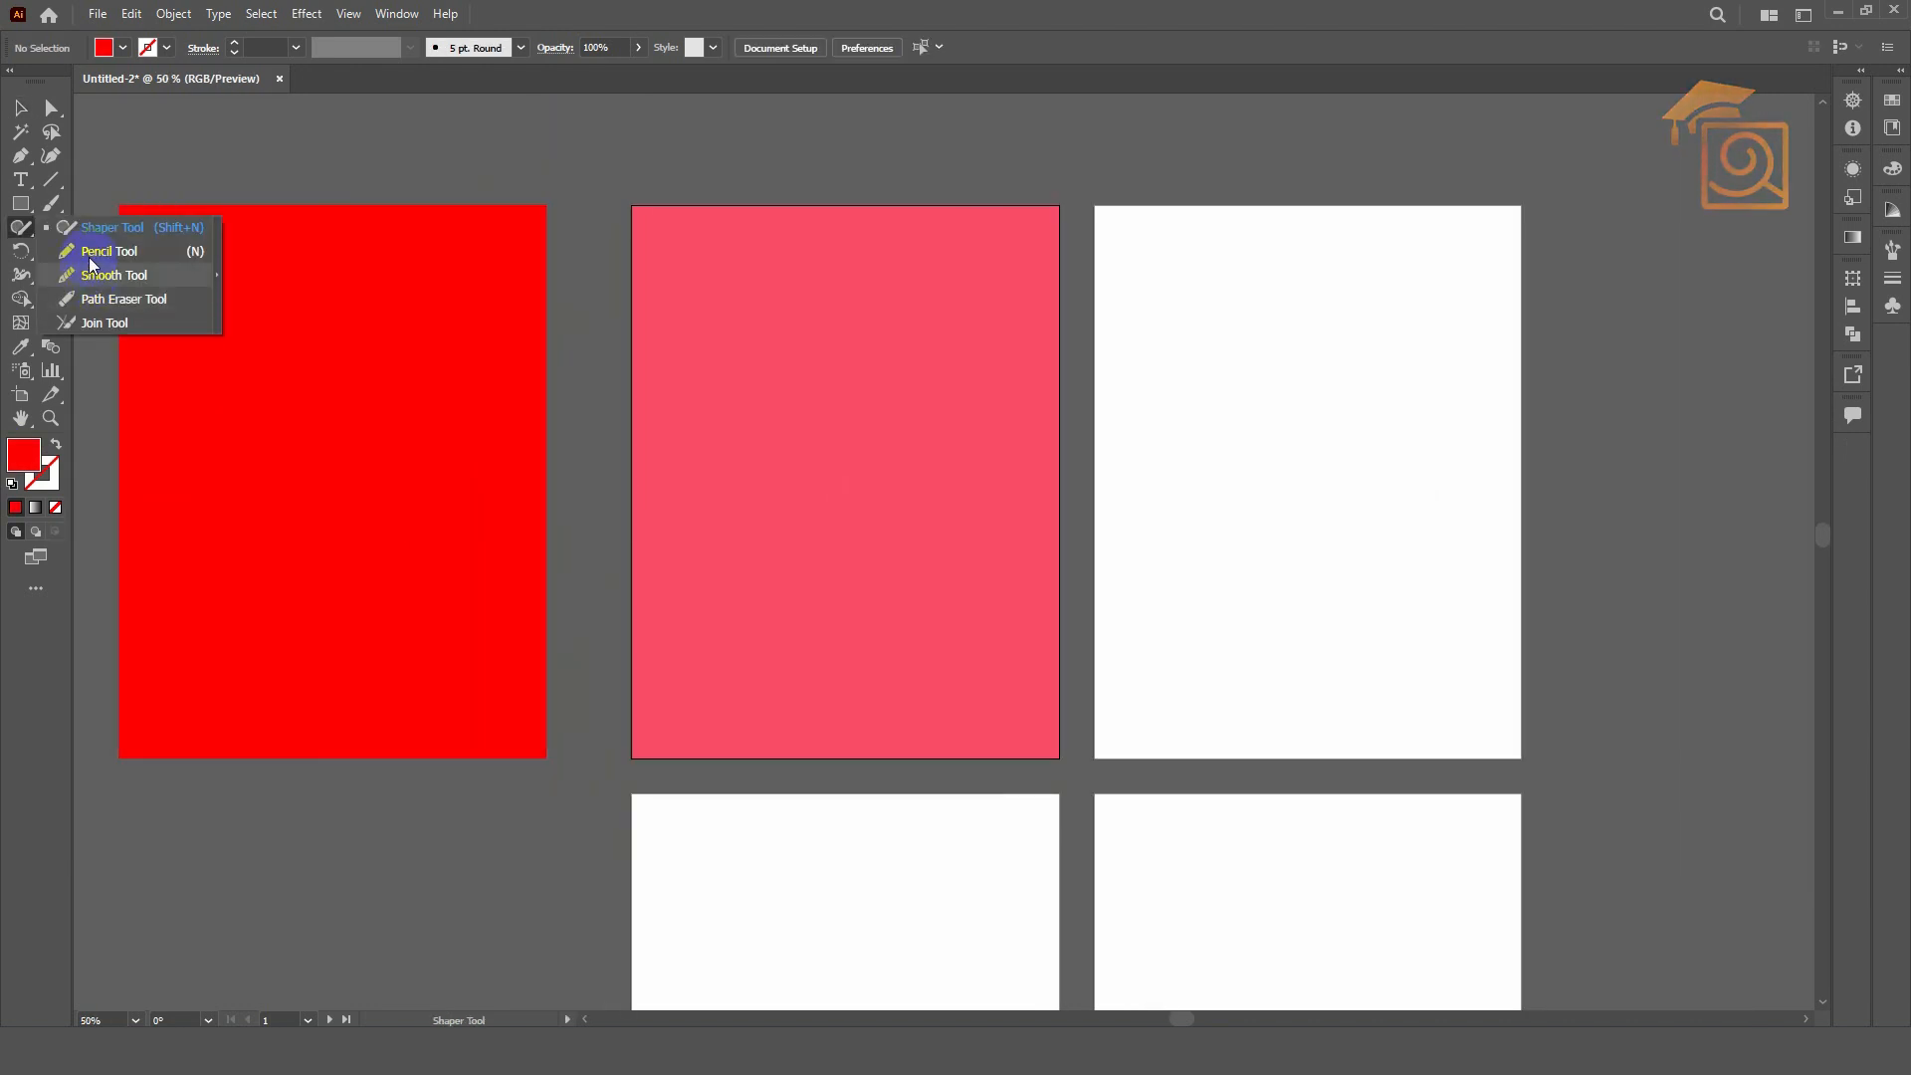
# - Draw a wavy freehand line about 680 pt wide with the Pencil tool across the pink rectangle's lower part, extending past both sides
pyautogui.click(90, 271)
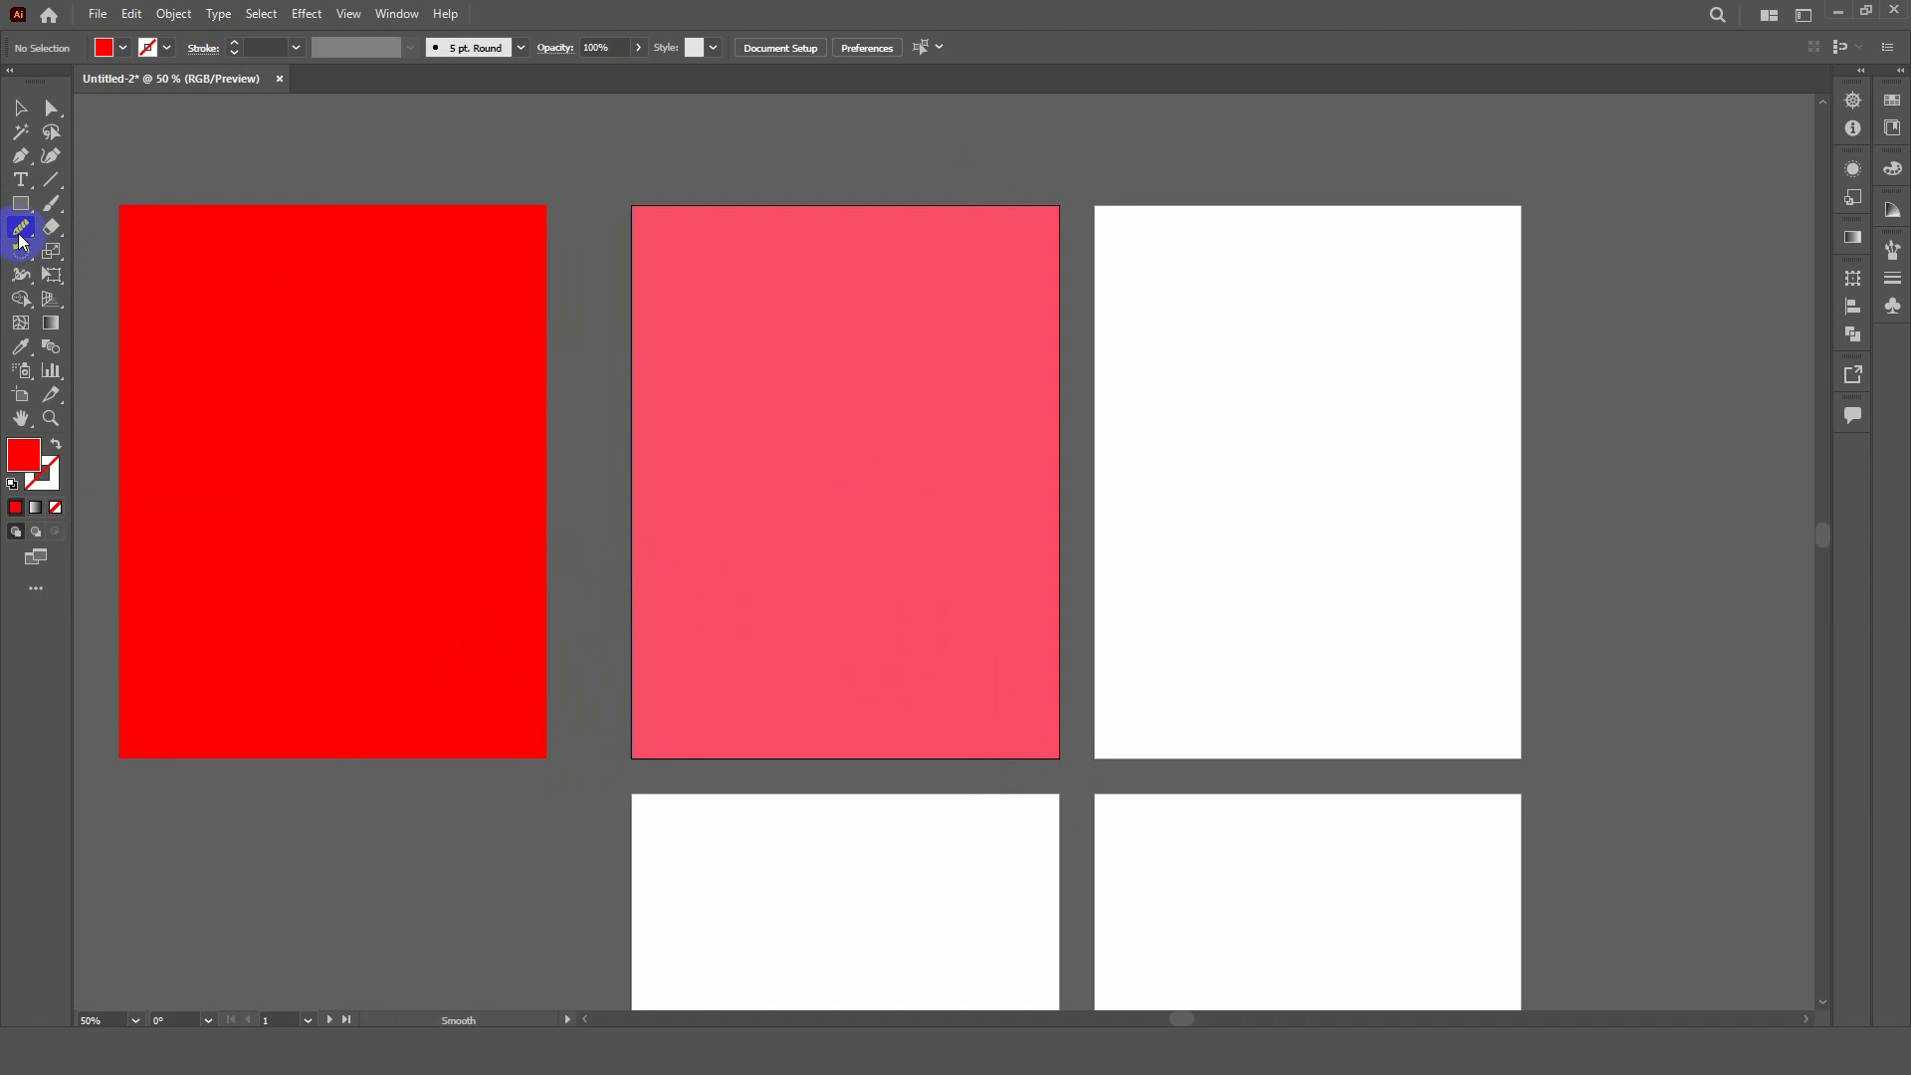
pyautogui.moveTo(21, 241); pyautogui.dragTo(104, 253)
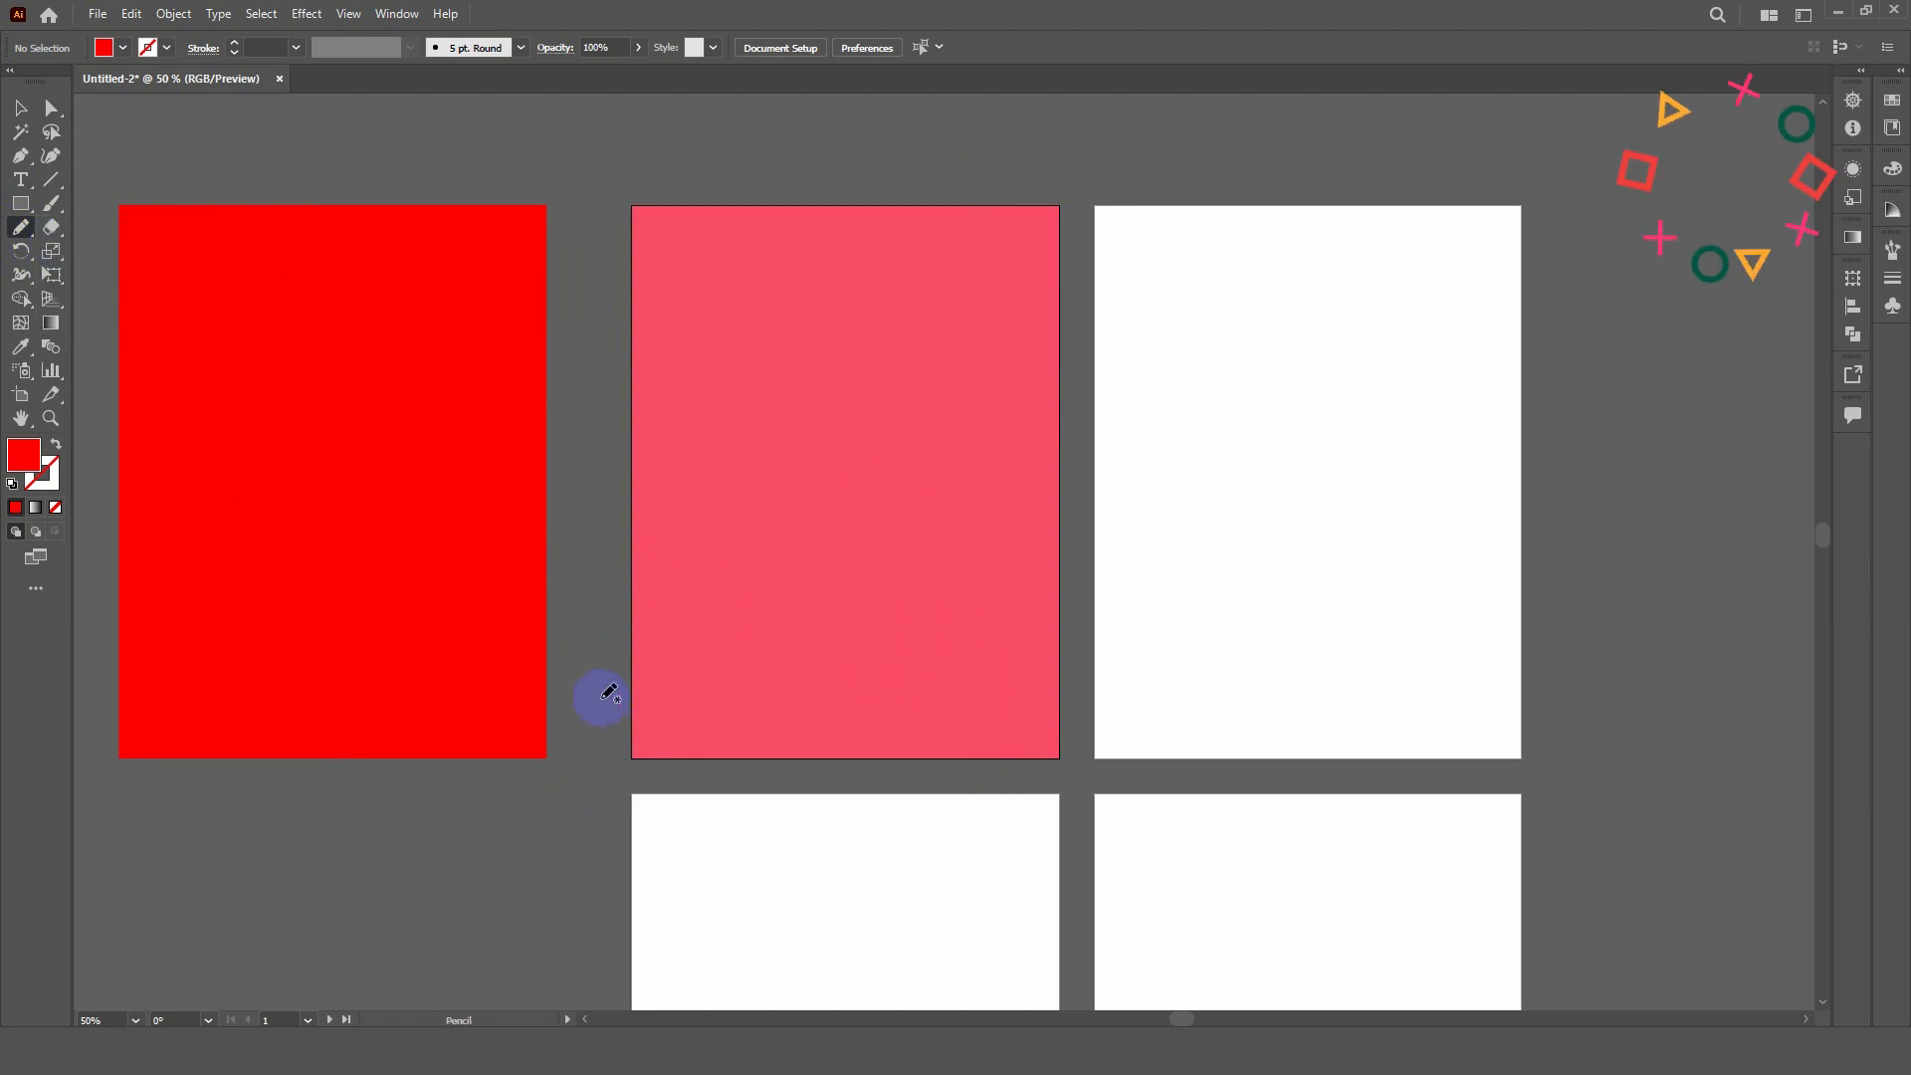
pyautogui.moveTo(603, 696)
pyautogui.mouseDown()
pyautogui.moveTo(695, 673)
pyautogui.moveTo(743, 689)
pyautogui.moveTo(612, 689)
pyautogui.moveTo(1072, 703)
pyautogui.mouseUp()
pyautogui.click(153, 299)
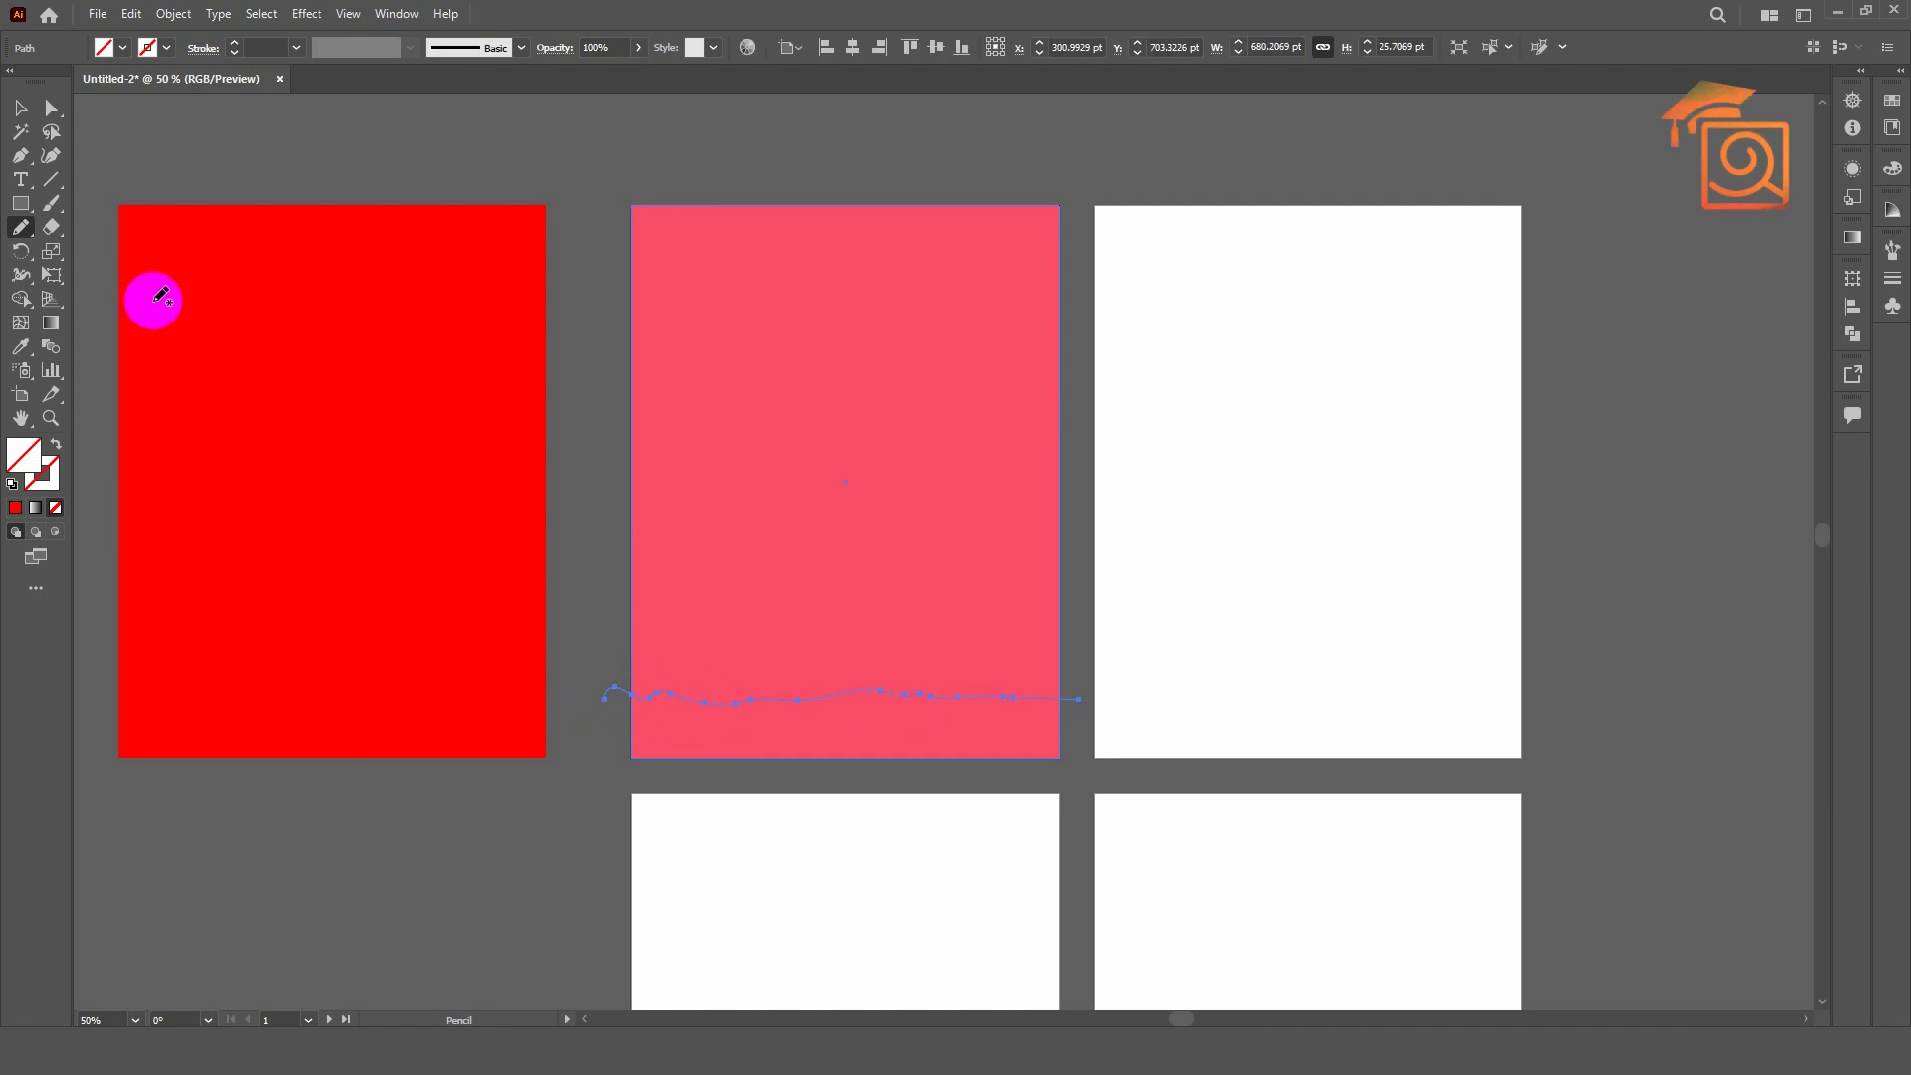
# - Split the pink rectangle along the wavy line with the Pathfinder Divide operation
pyautogui.click(20, 107)
pyautogui.click(674, 674)
pyautogui.keyDown('shift'); pyautogui.click(718, 724); pyautogui.keyUp('shift')
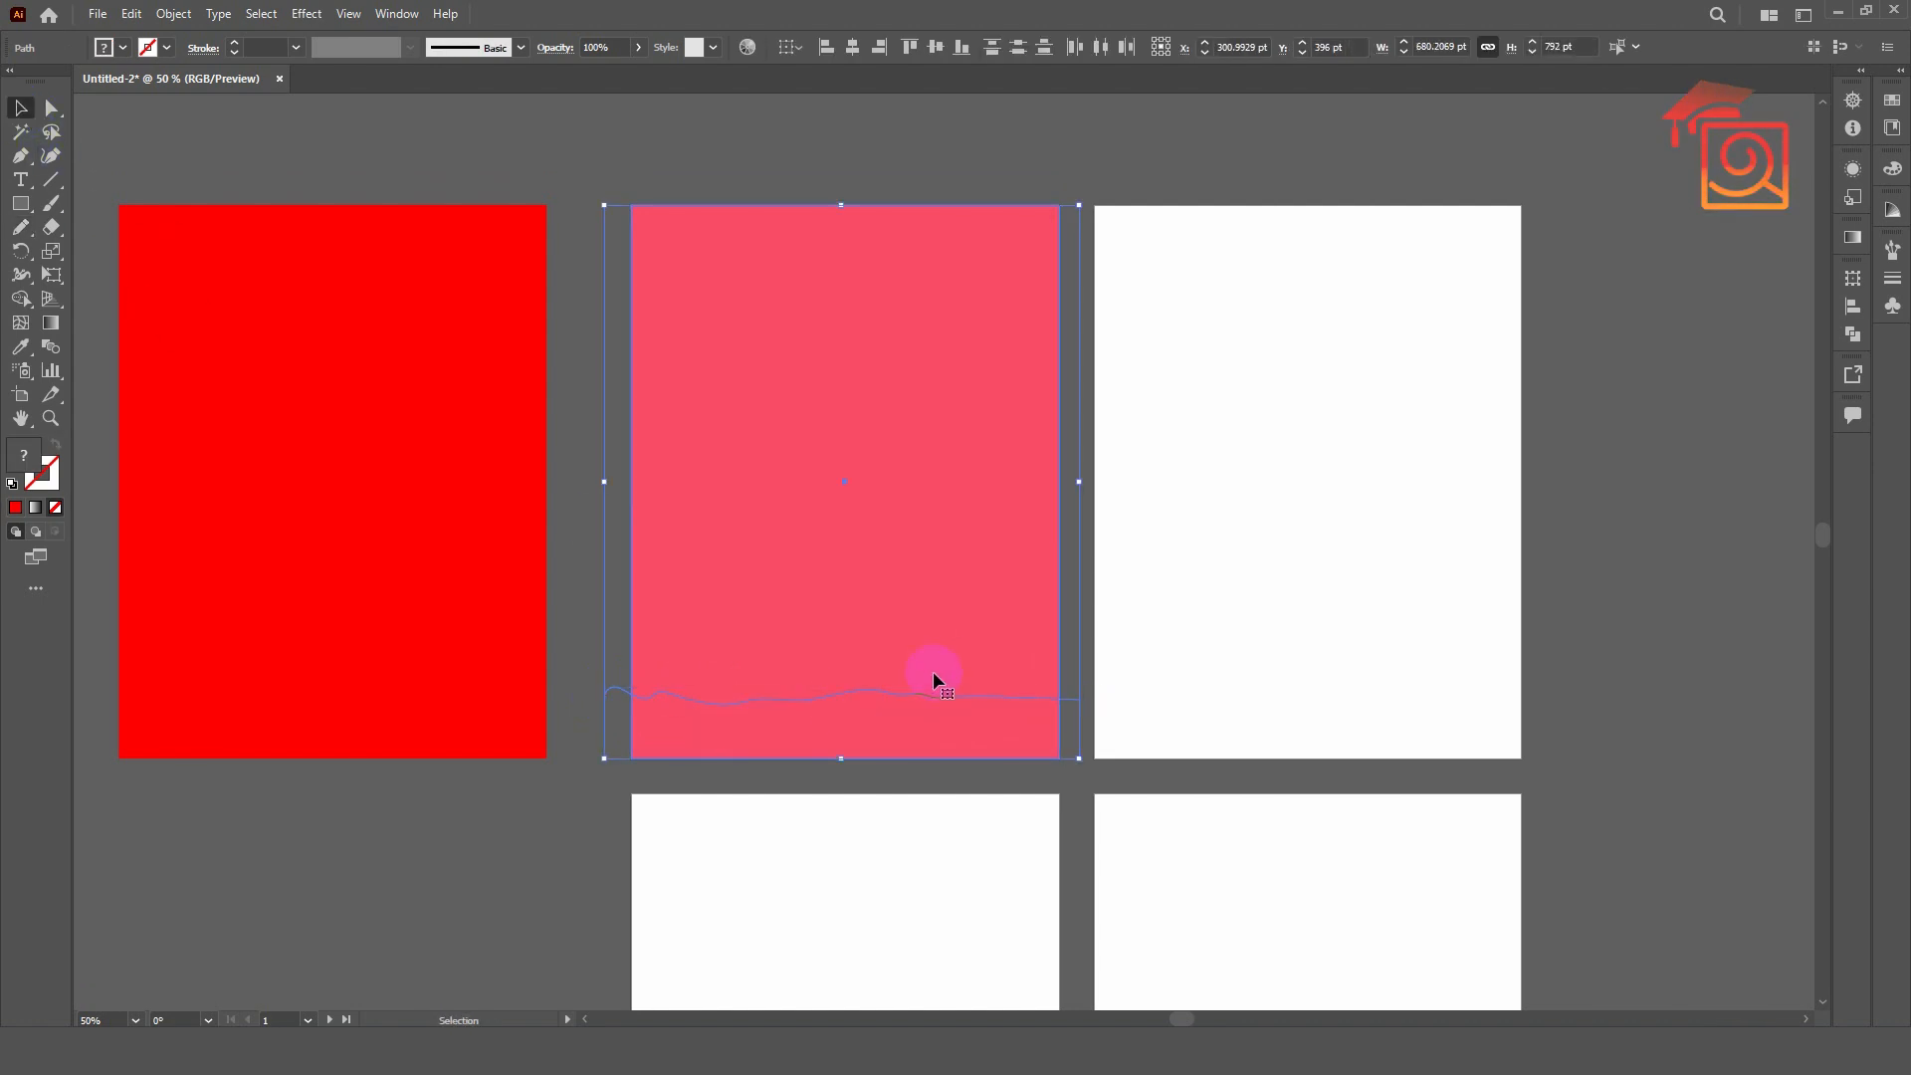
pyautogui.hotkey('ctrl', 'shift', 'F9')
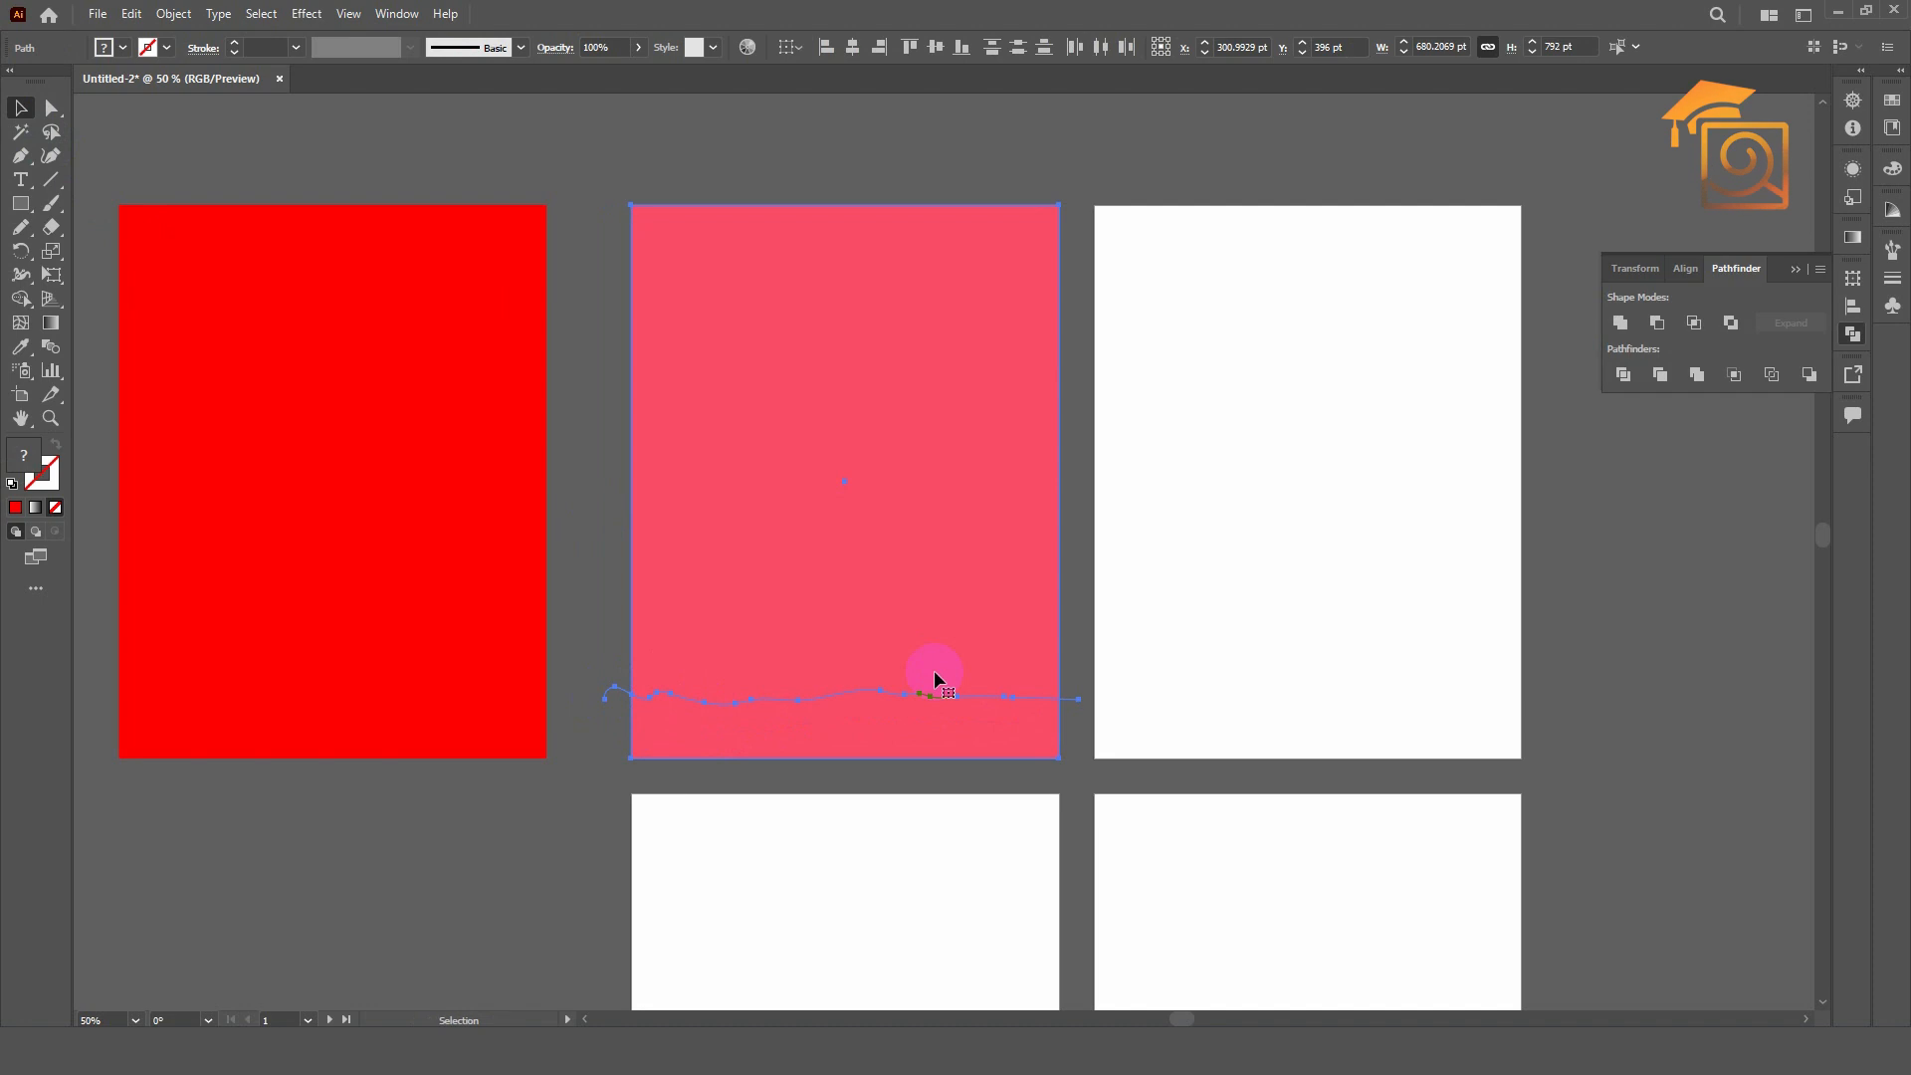
pyautogui.click(1623, 374)
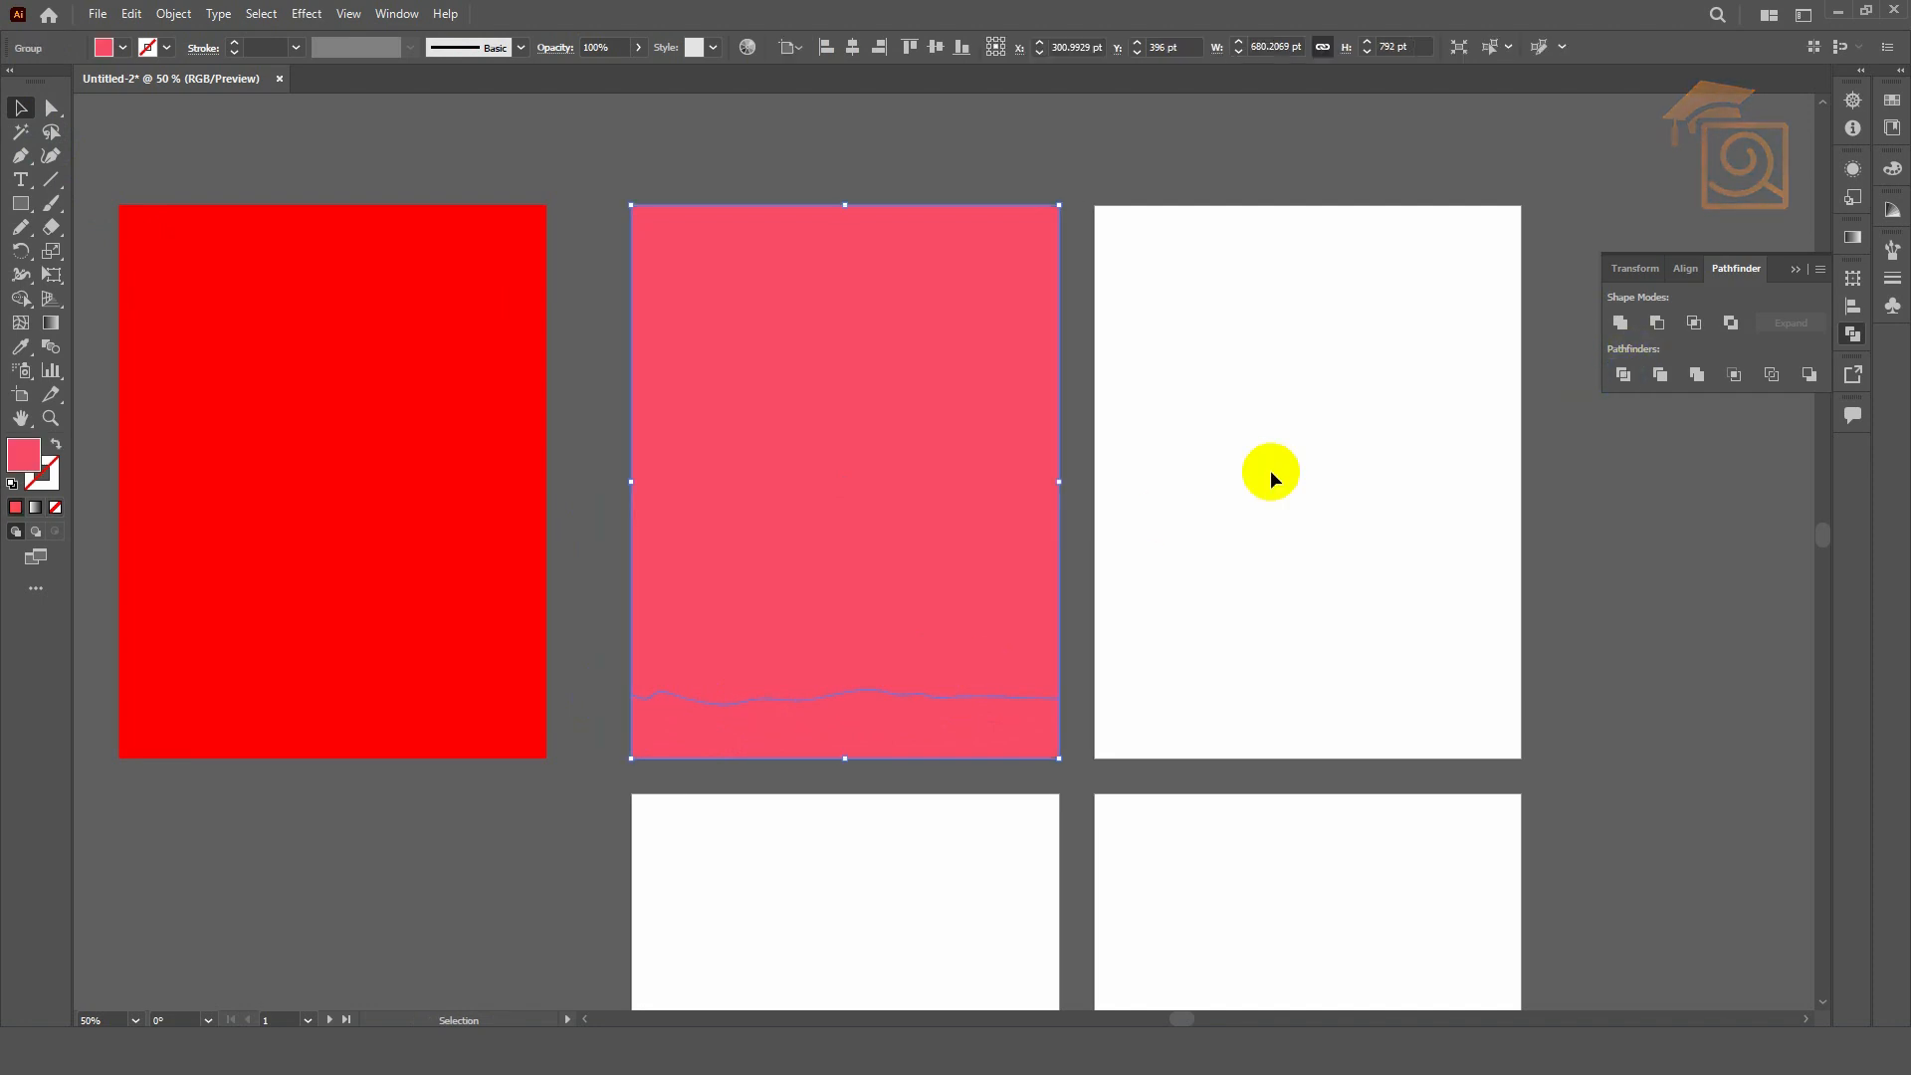
# - Fill only the divided rectangle's lower wavy piece with pale pink ffebef
pyautogui.press('a')
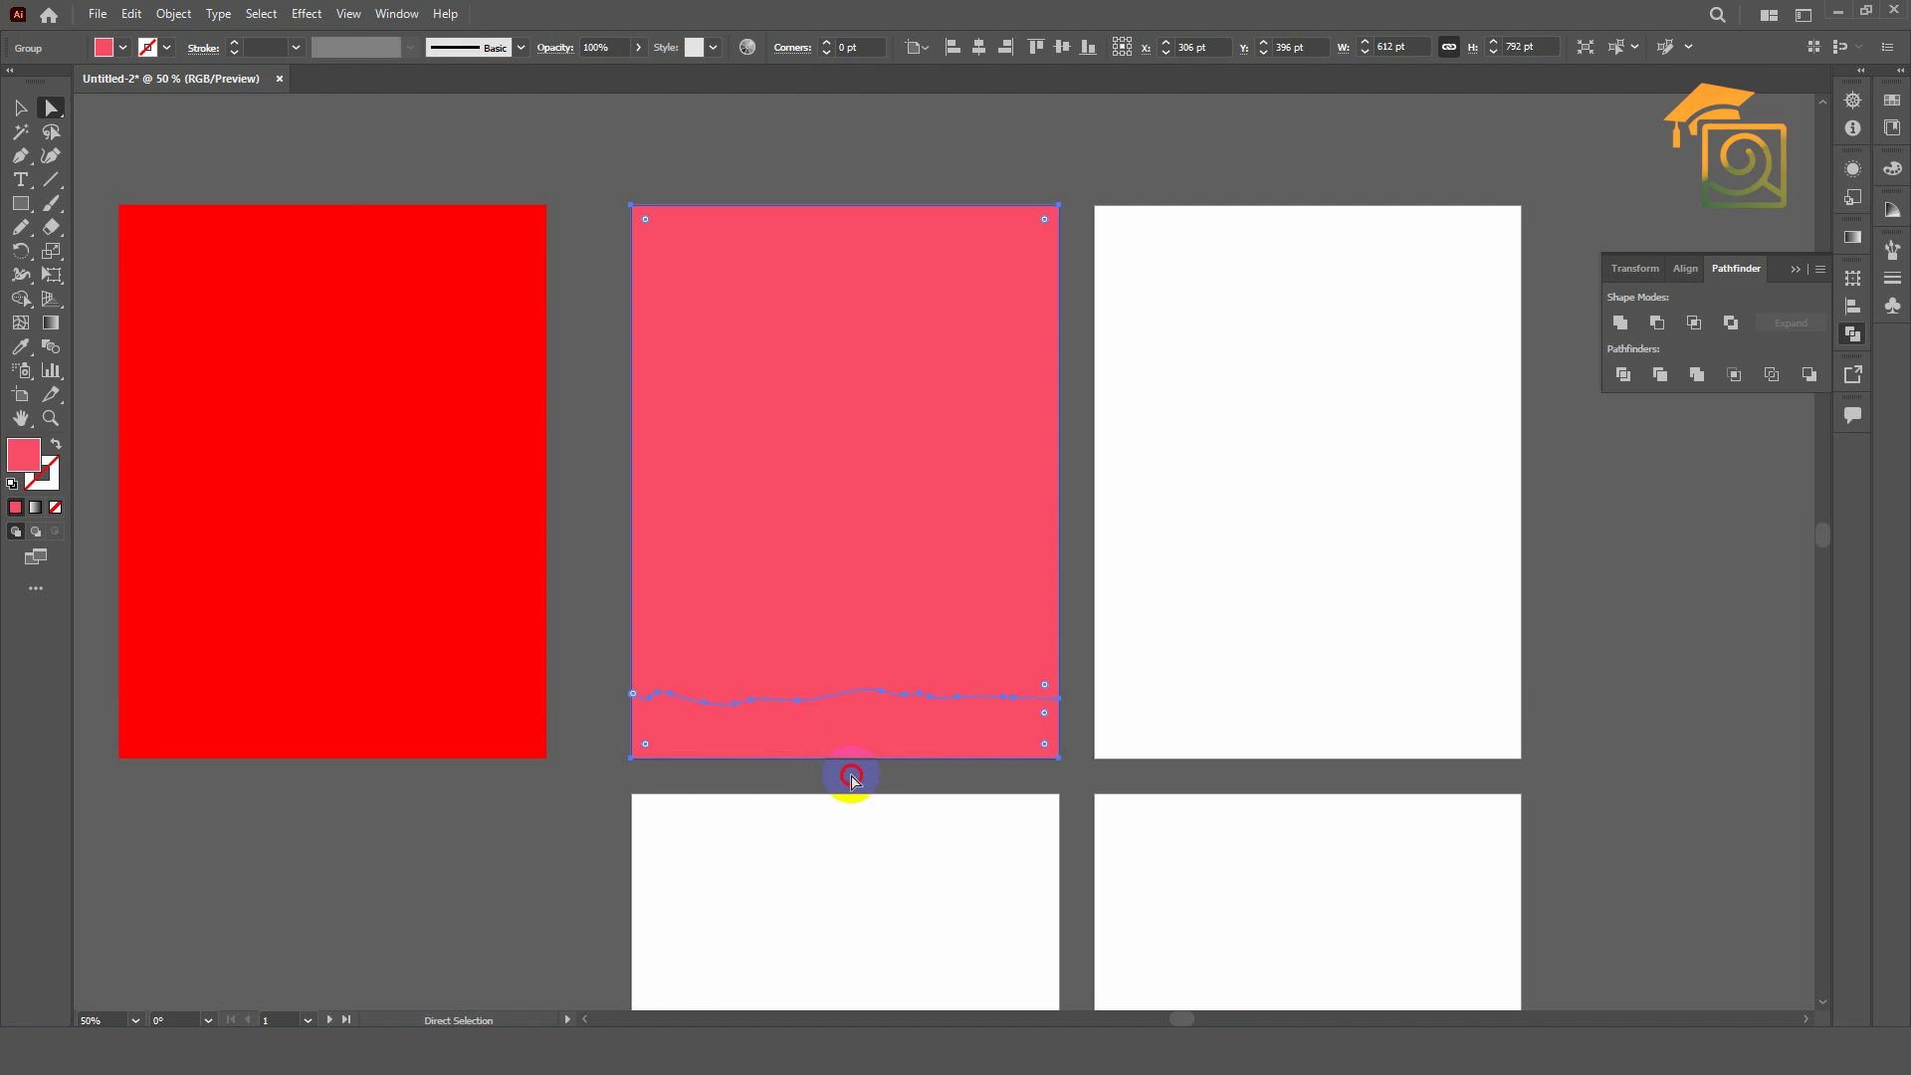
pyautogui.click(851, 729)
pyautogui.keyDown('shift'); pyautogui.click(251, 600); pyautogui.keyUp('shift')
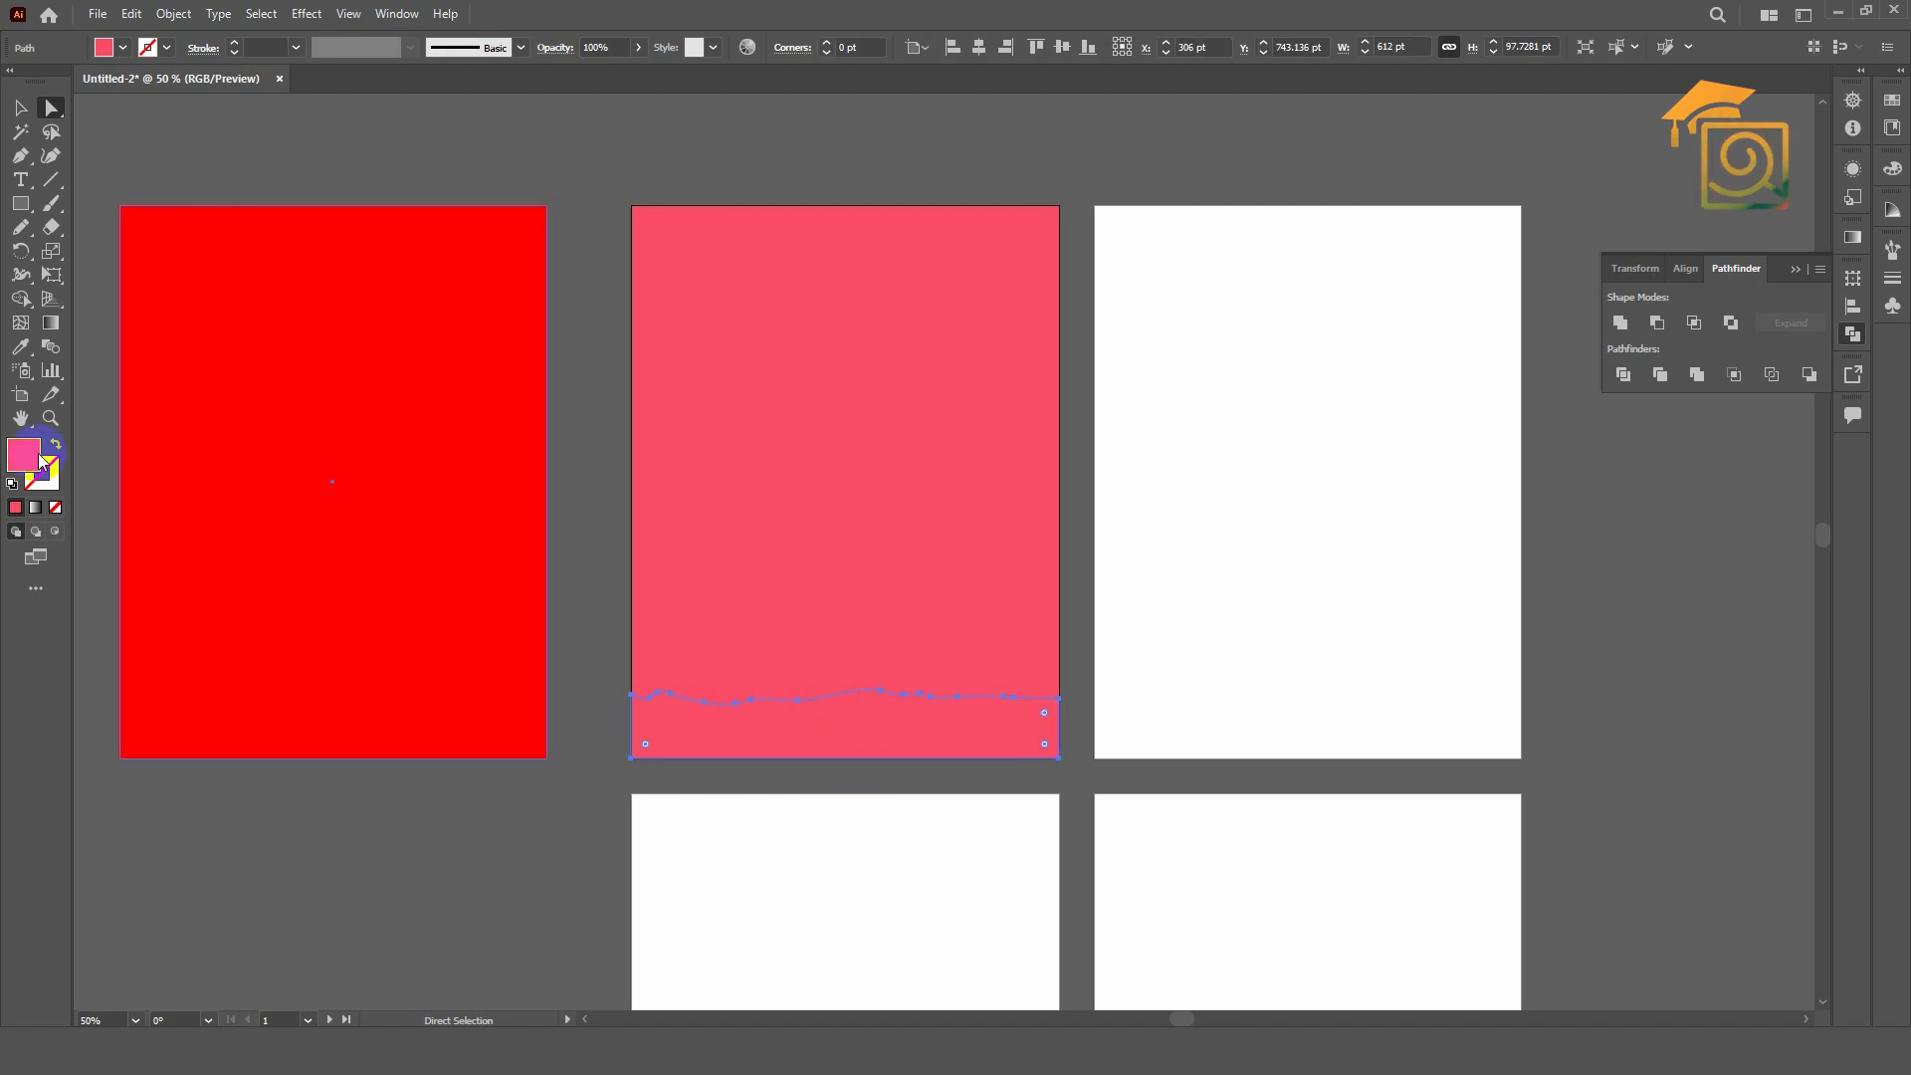
pyautogui.doubleClick(40, 458)
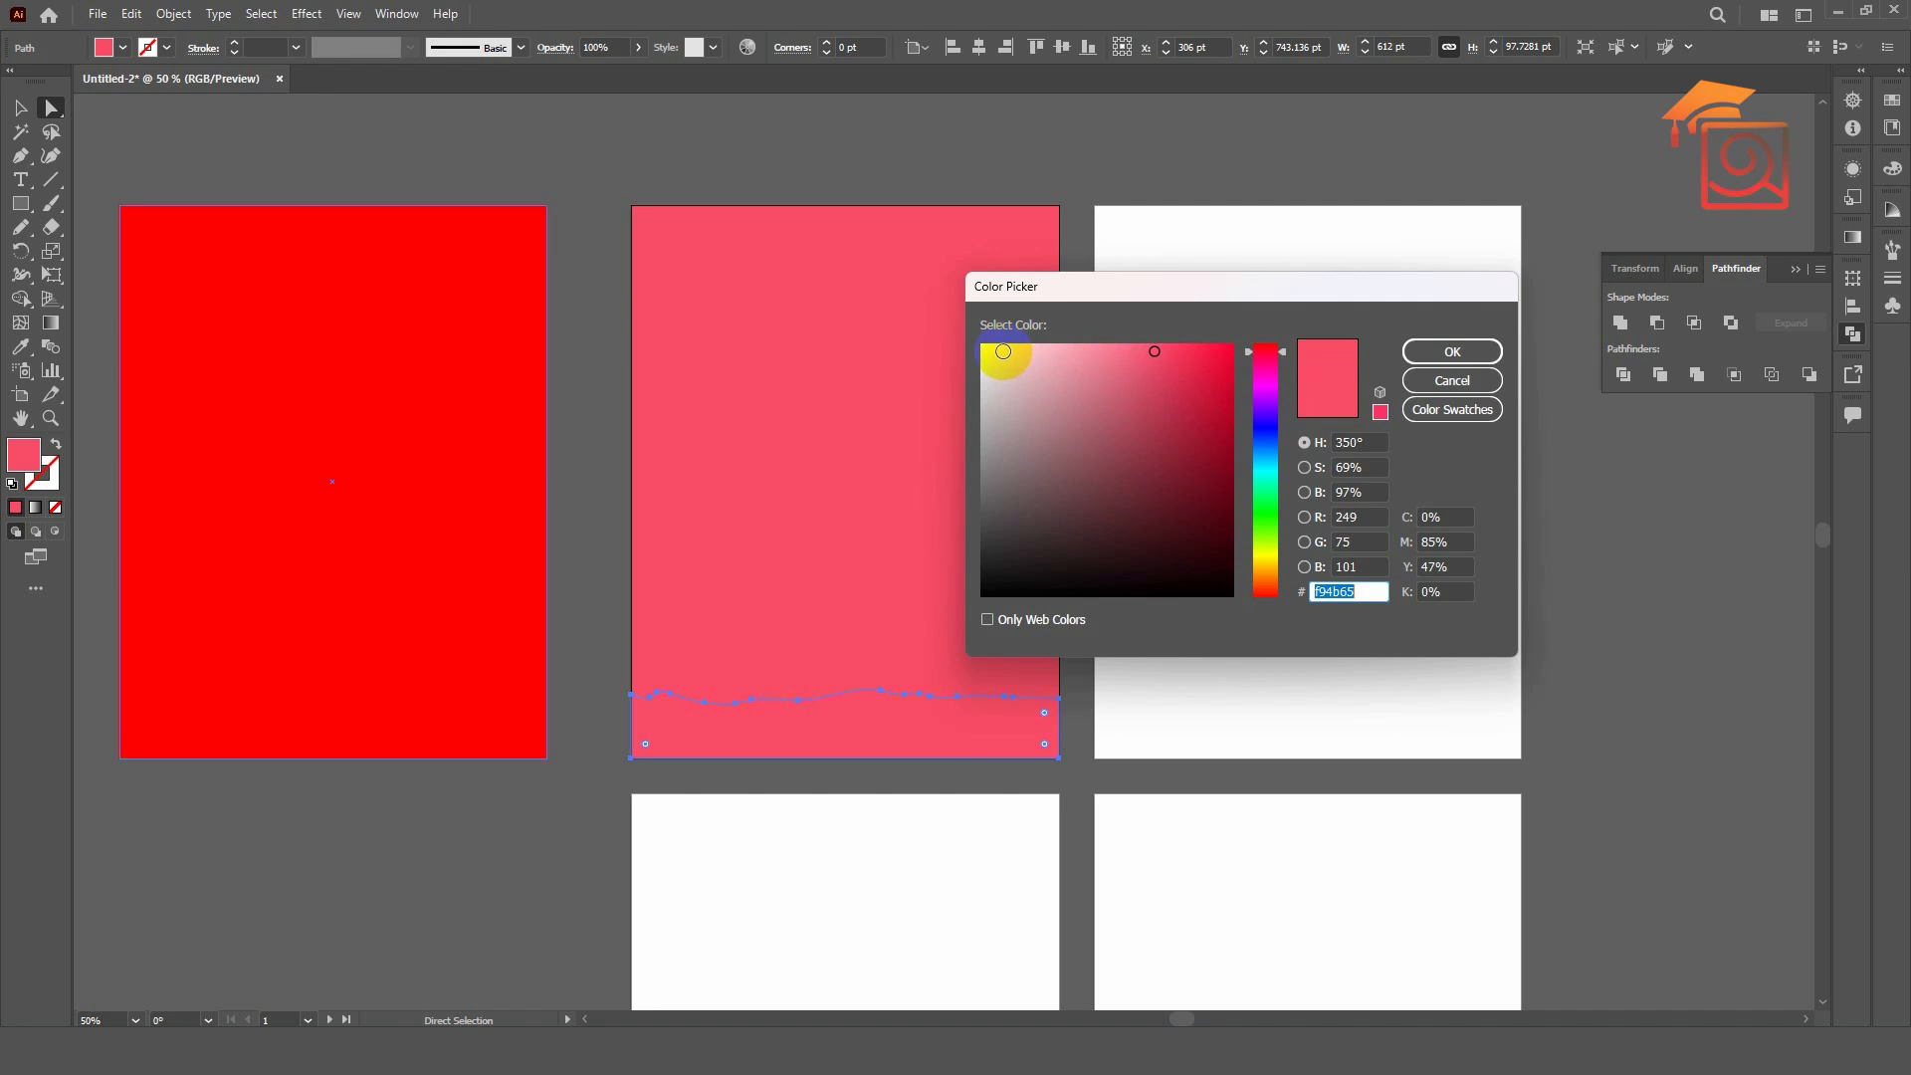
pyautogui.moveTo(1003, 351); pyautogui.dragTo(1000, 343)
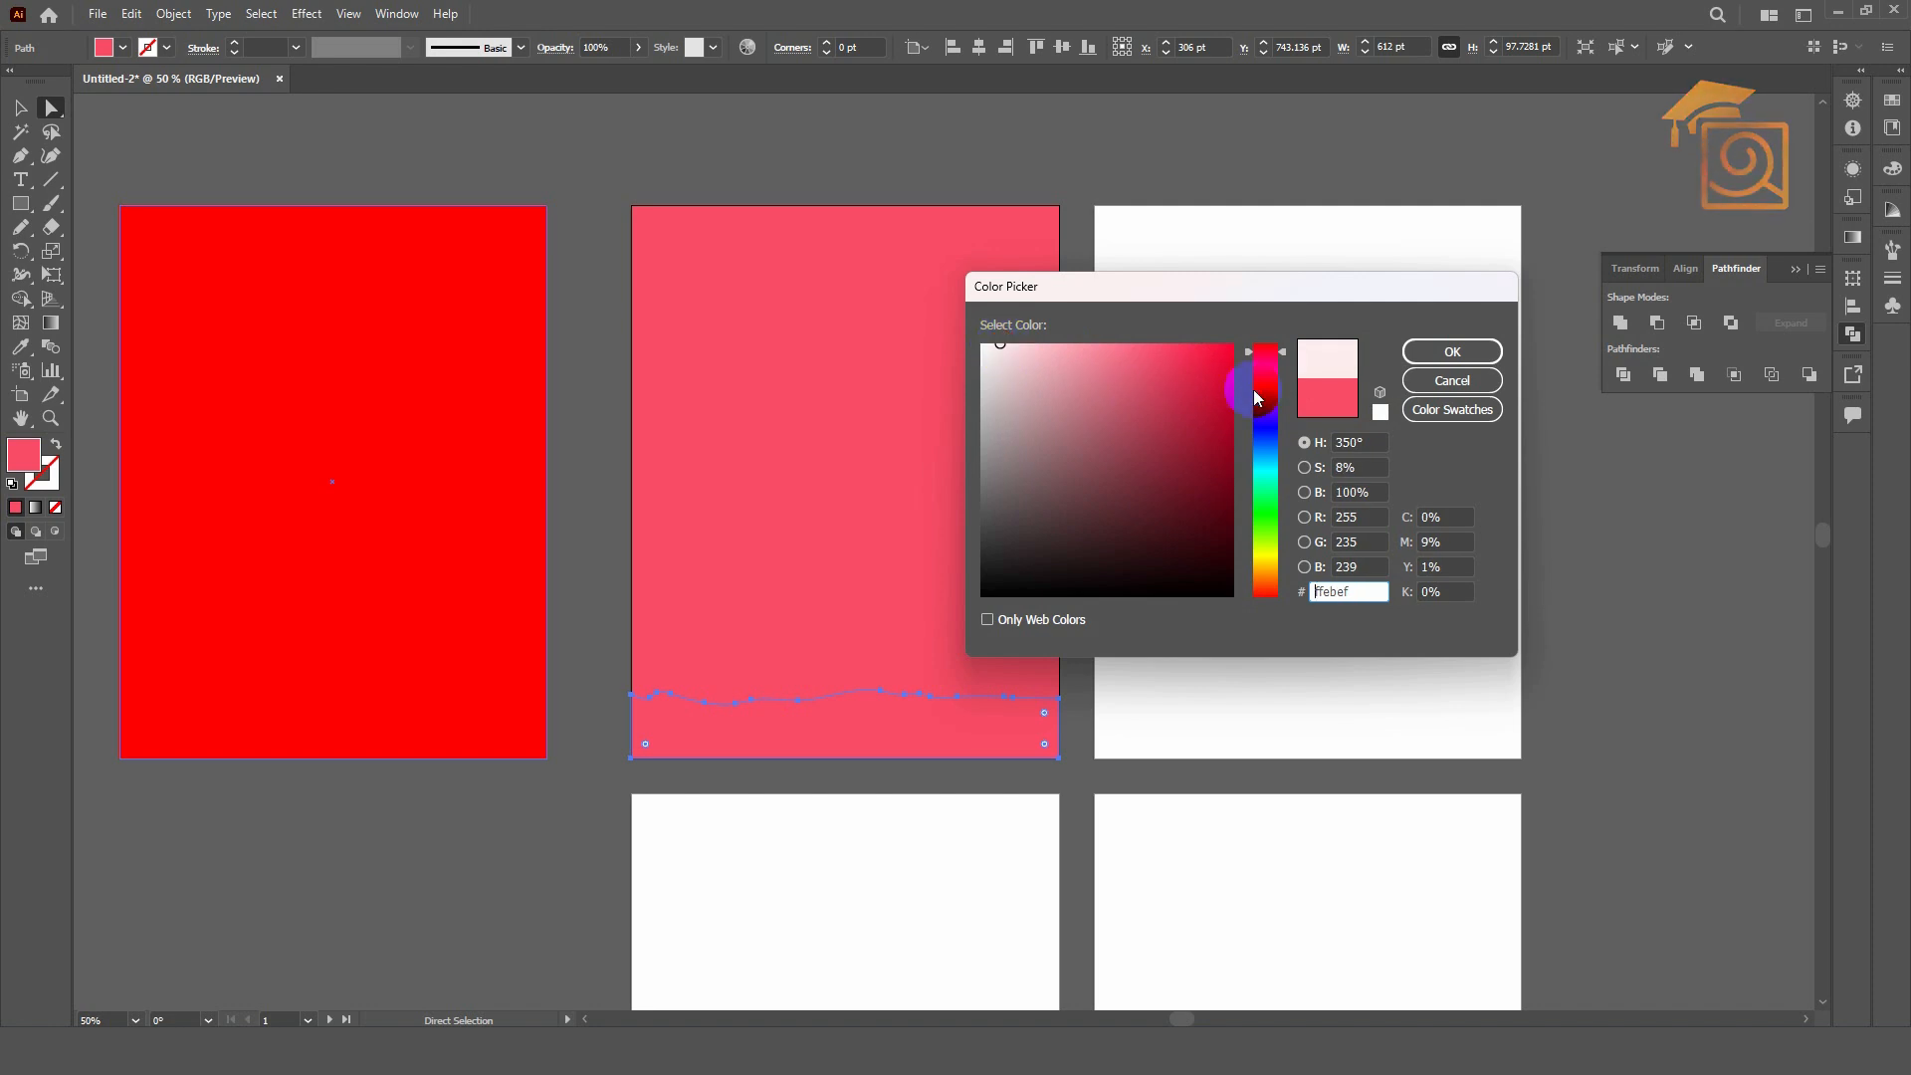
pyautogui.click(1452, 356)
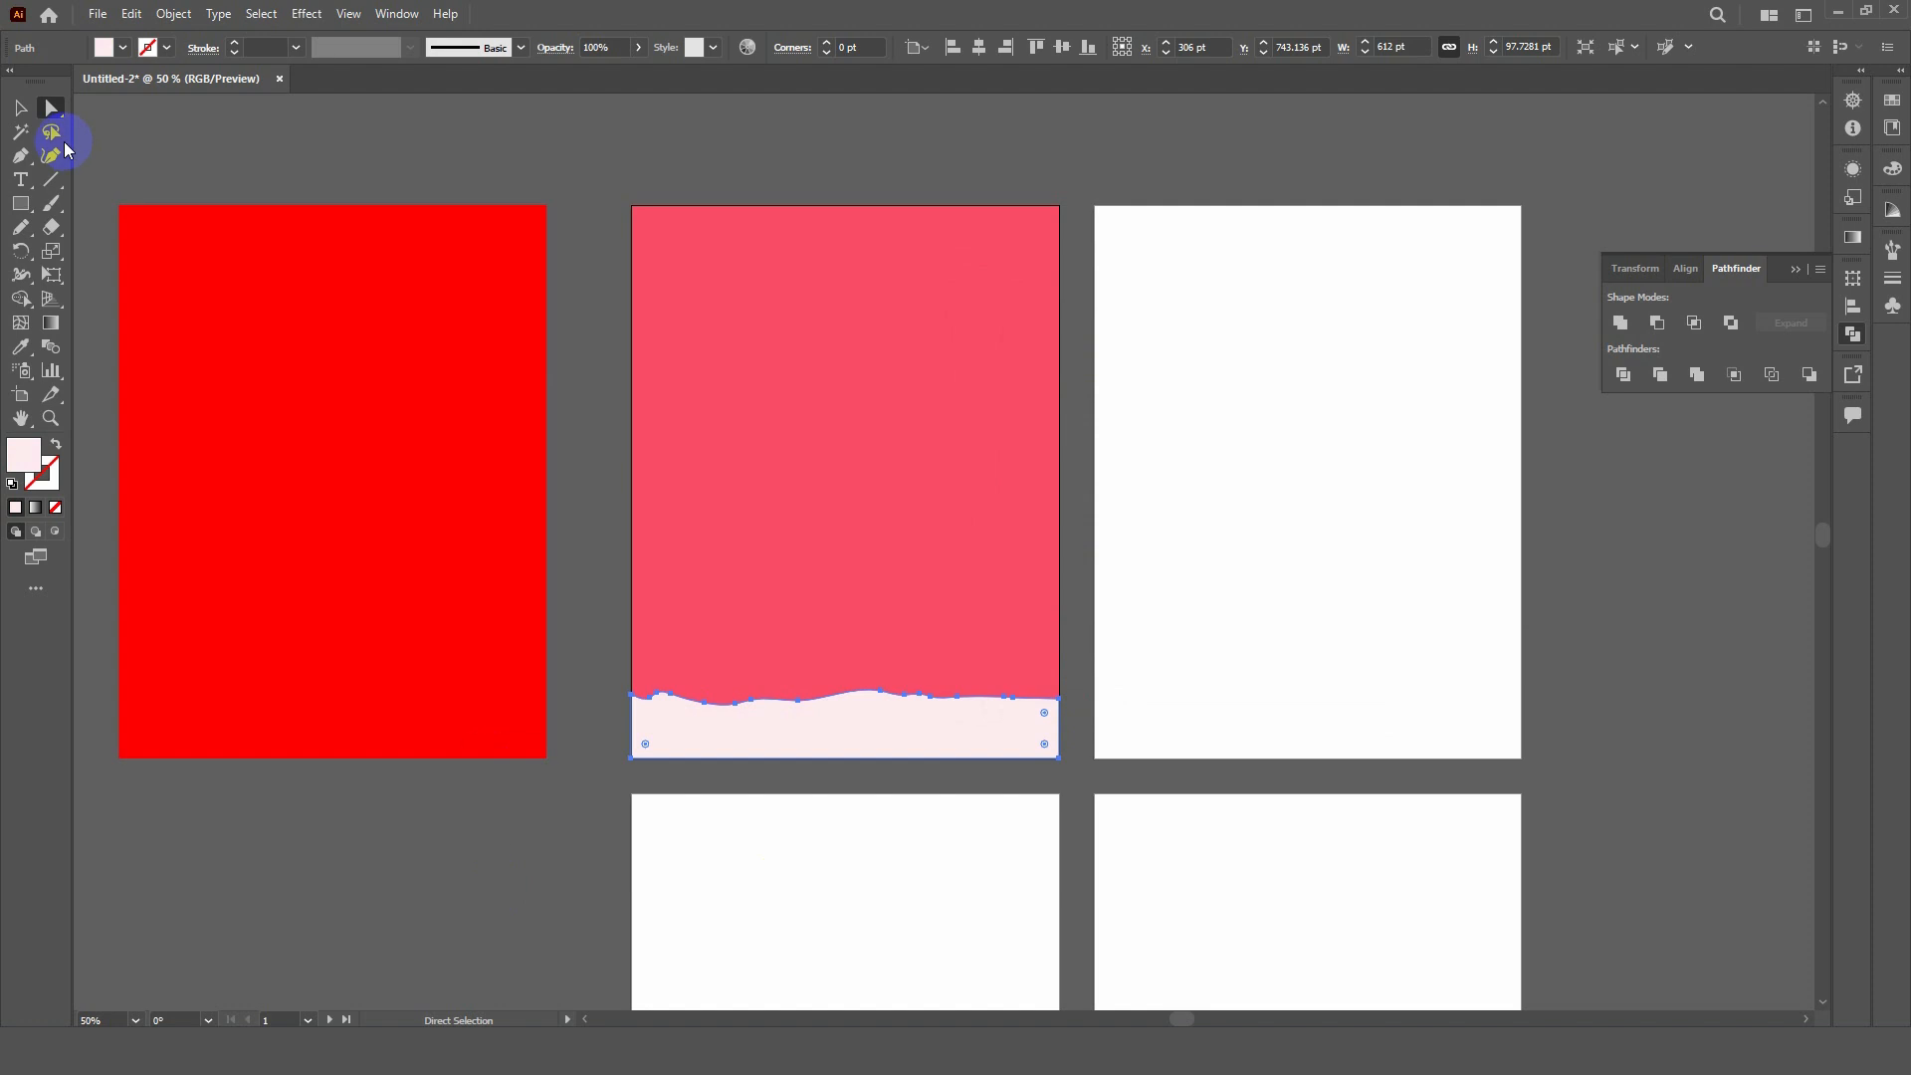
pyautogui.click(1343, 584)
# - Add the text "Happy" at 60 pt in the middle of the pink area
pyautogui.press('t')
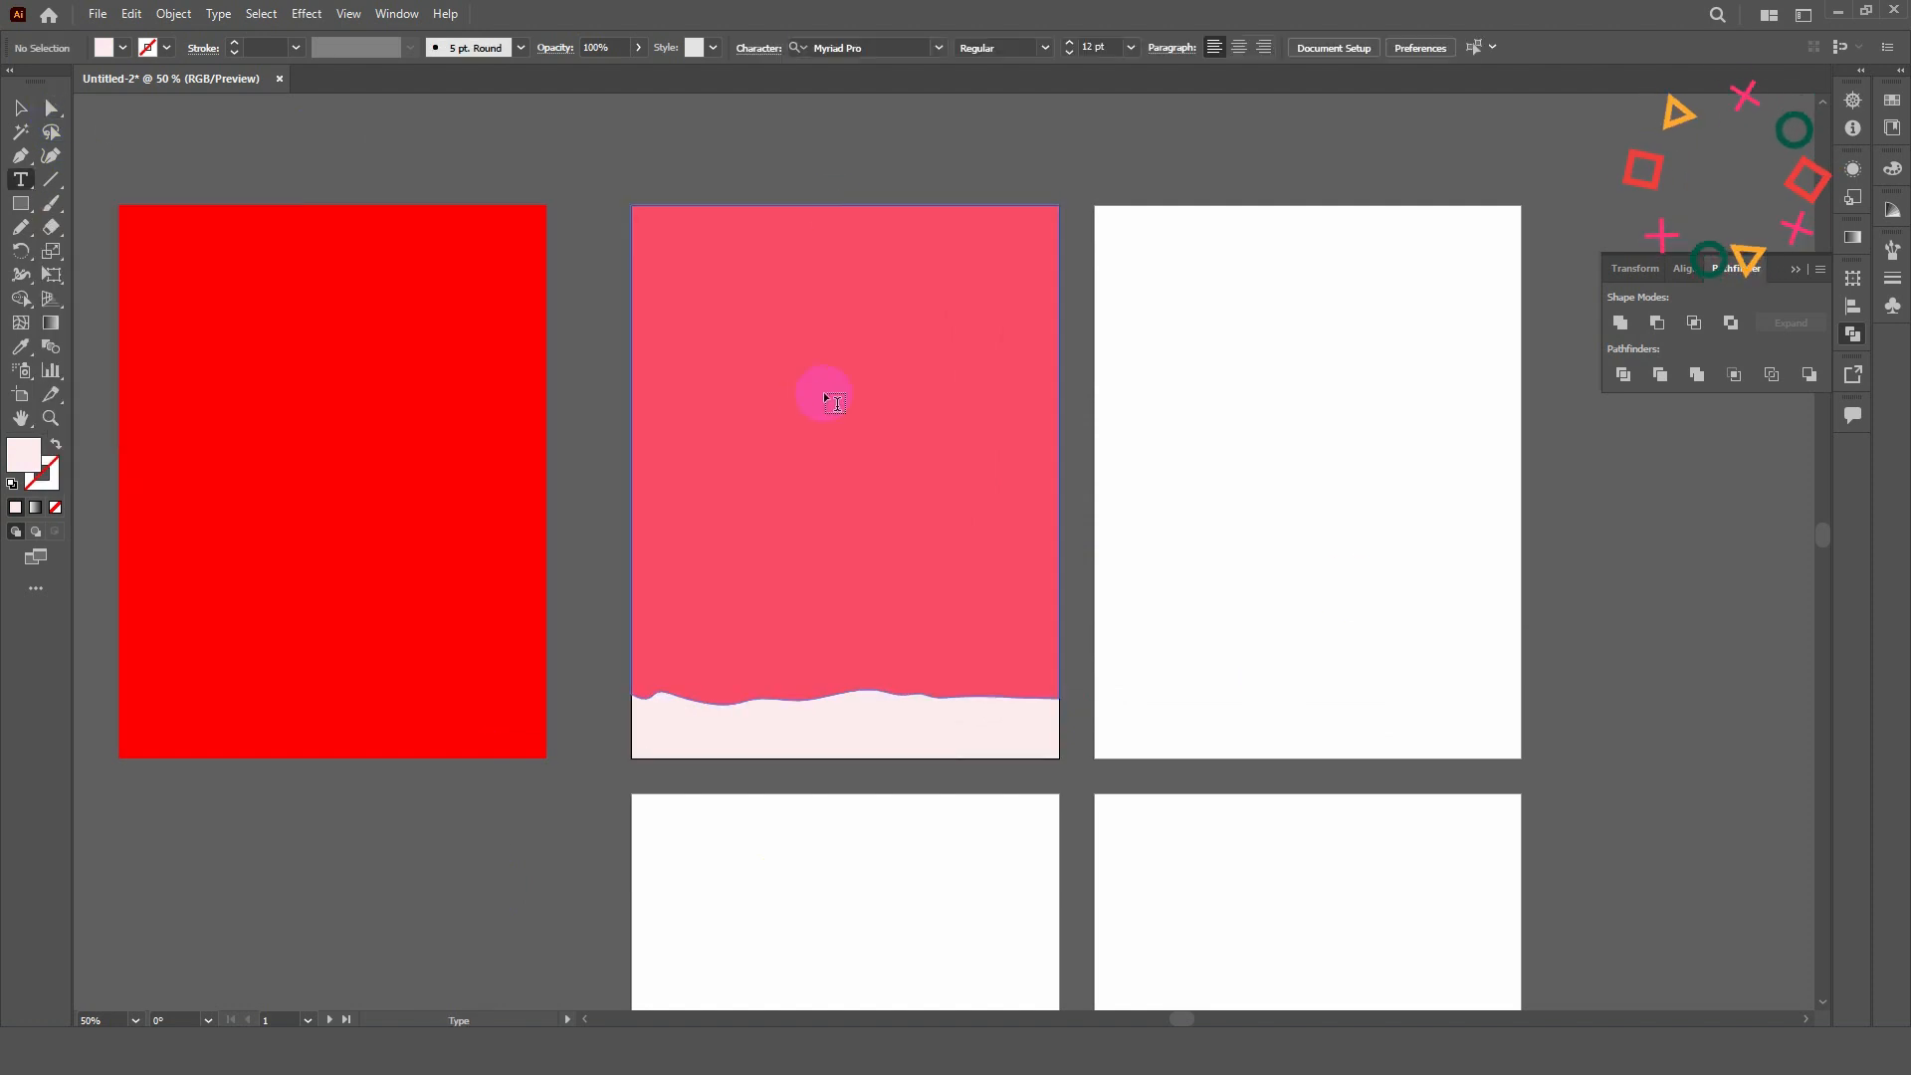
pyautogui.click(799, 419)
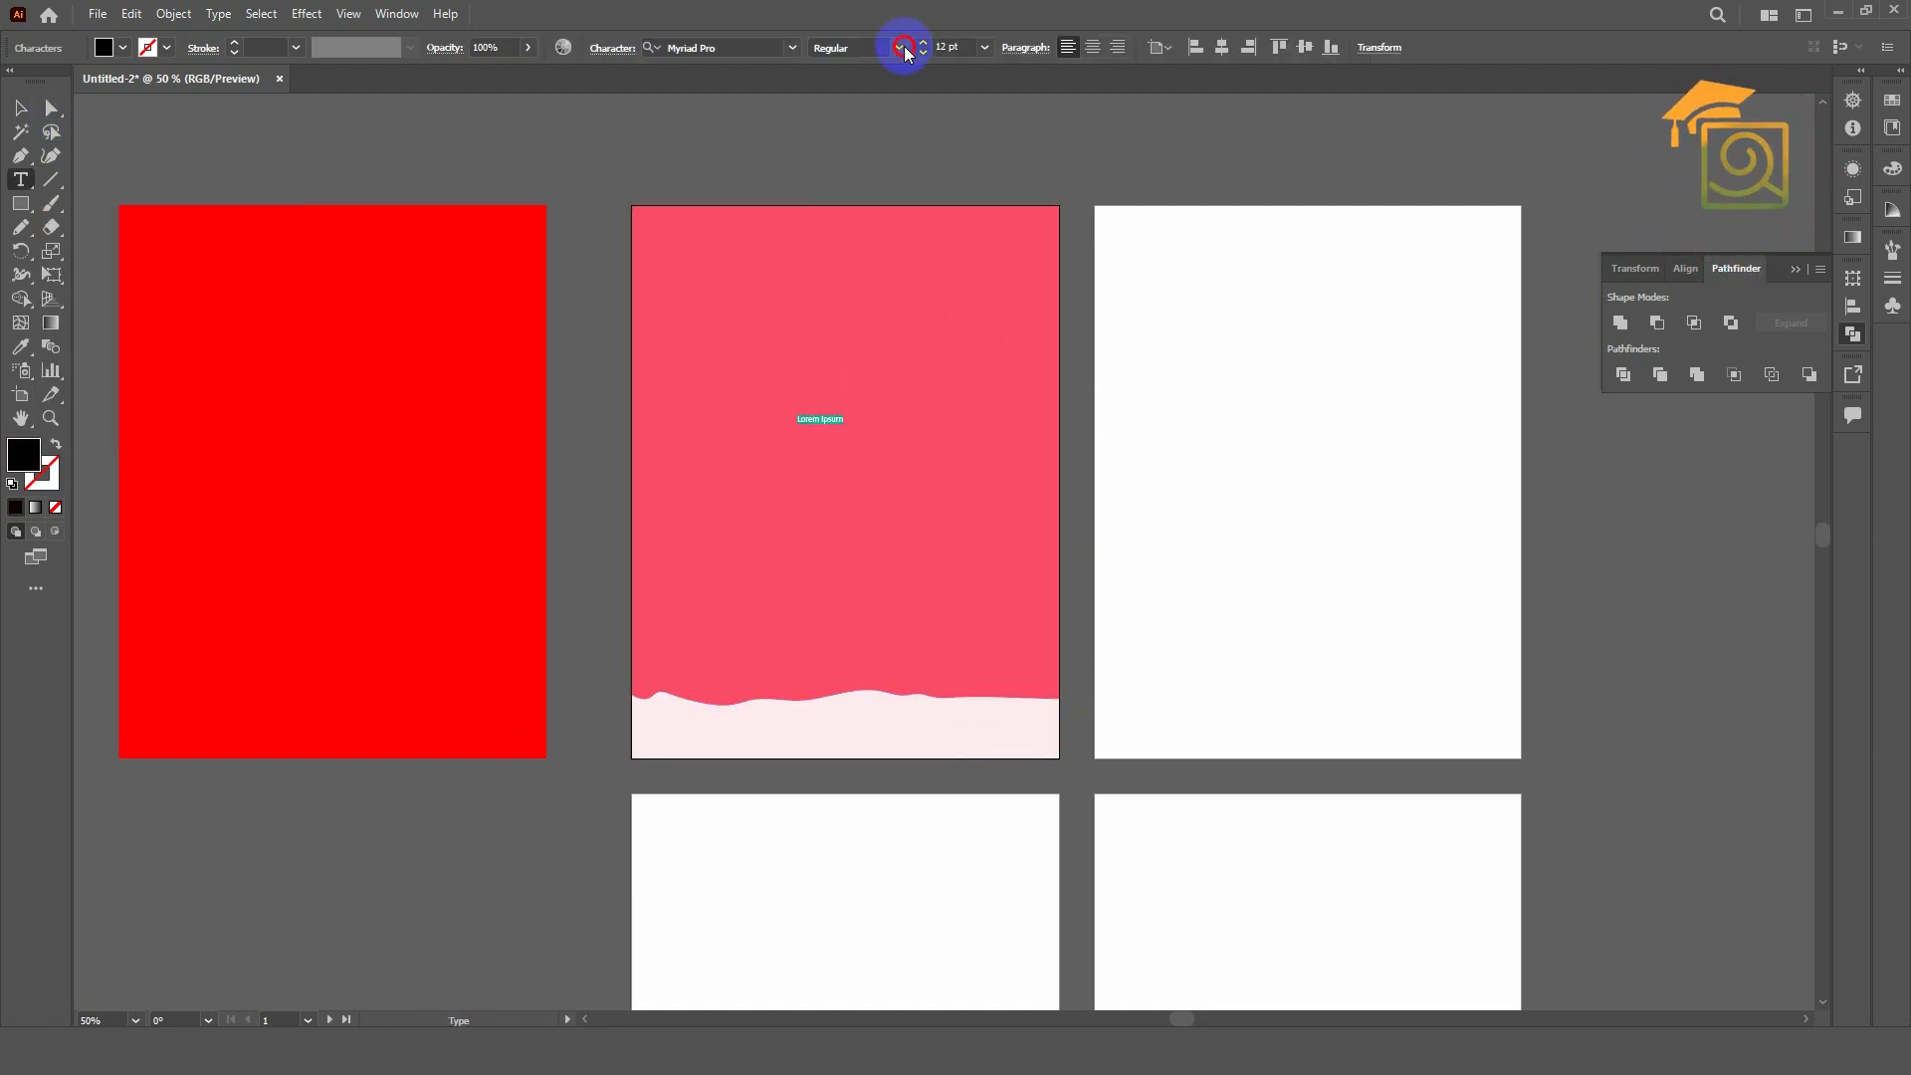
pyautogui.click(984, 47)
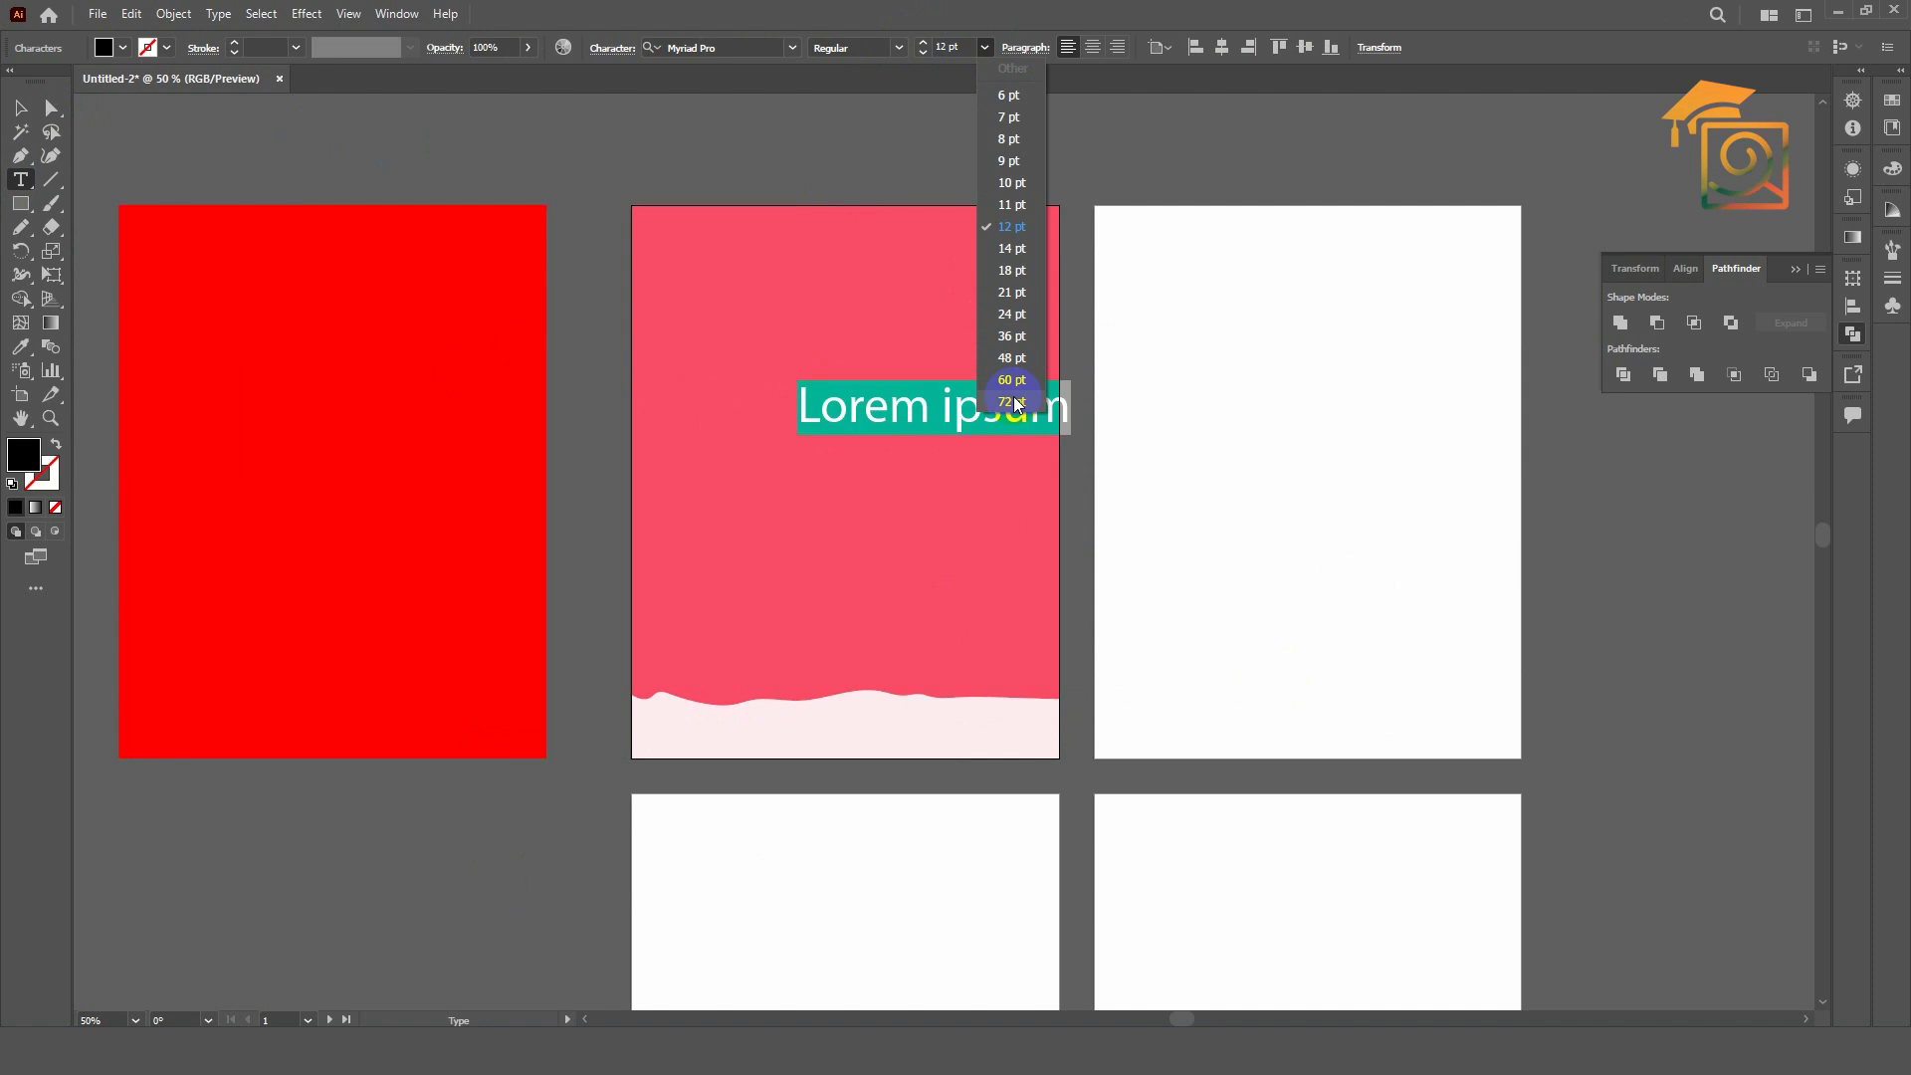
pyautogui.click(1011, 380)
pyautogui.write('Ha')
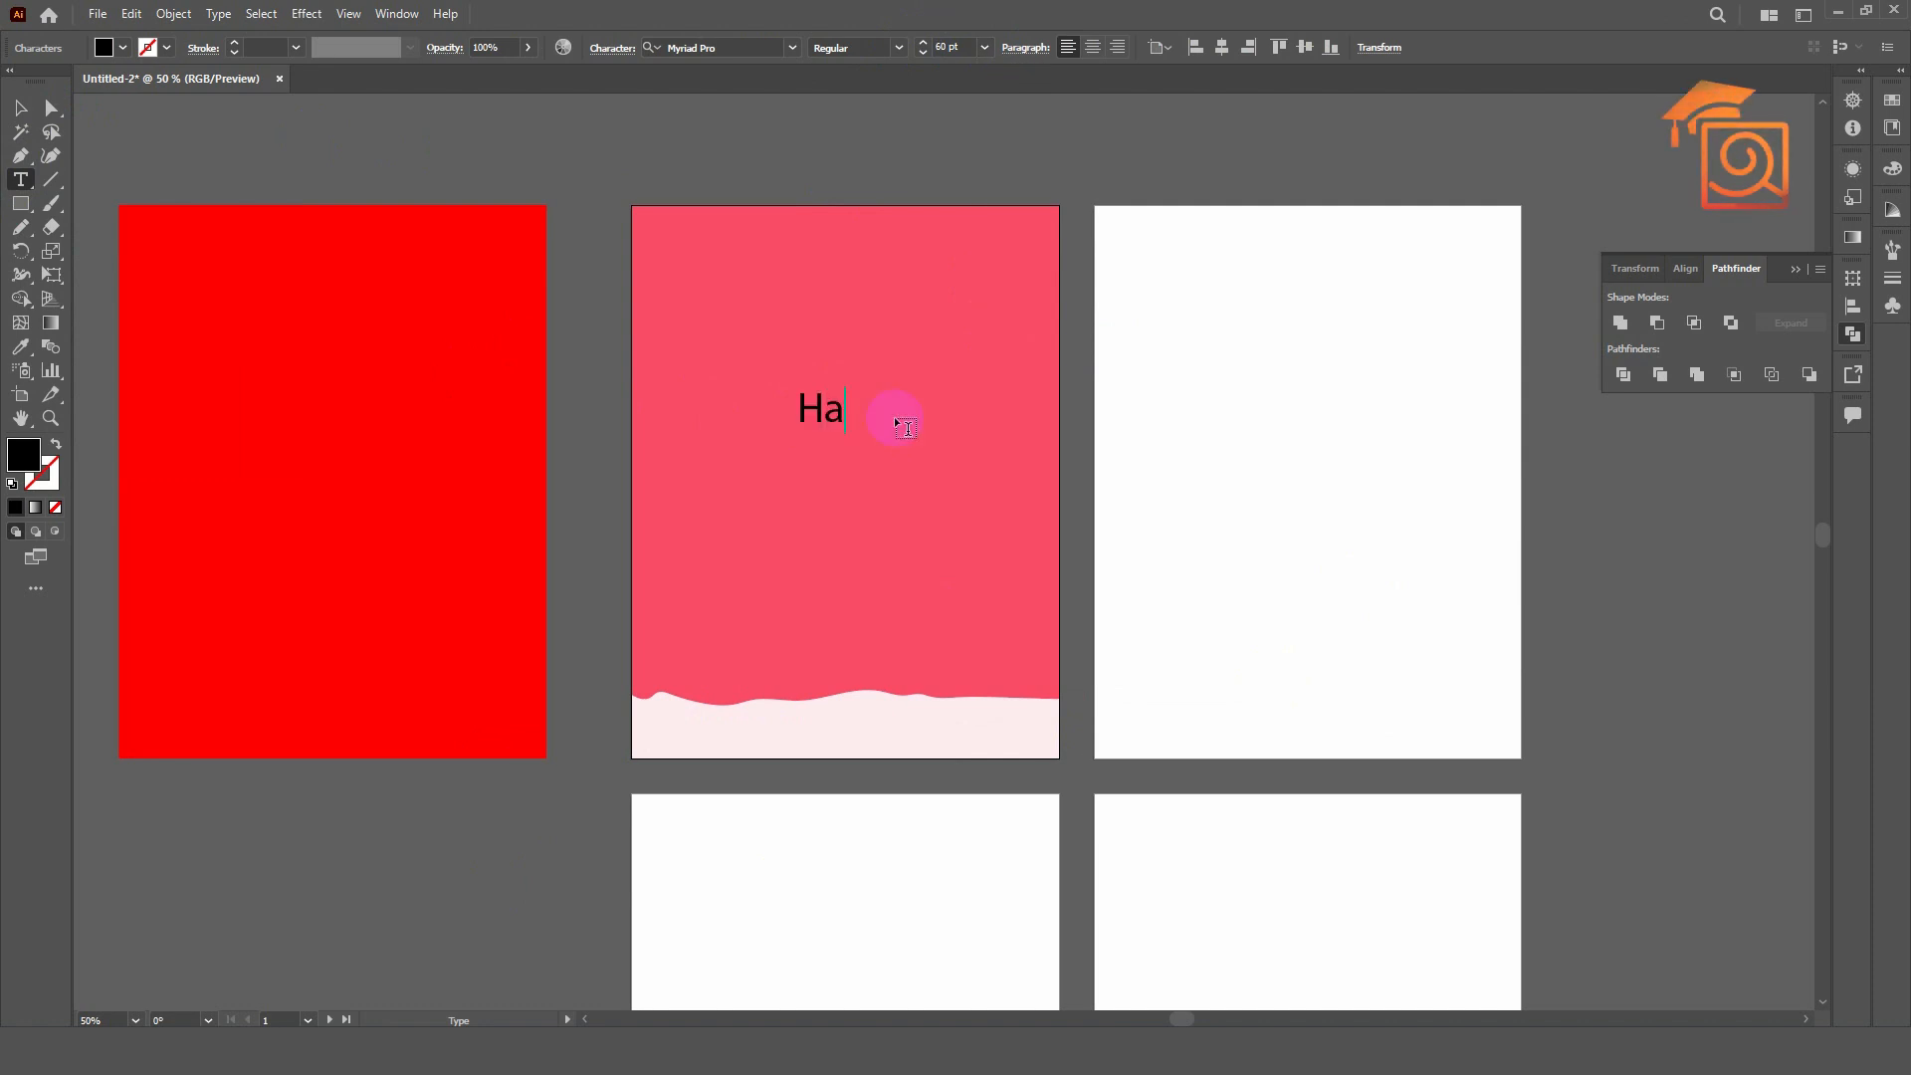
pyautogui.write('ppy')
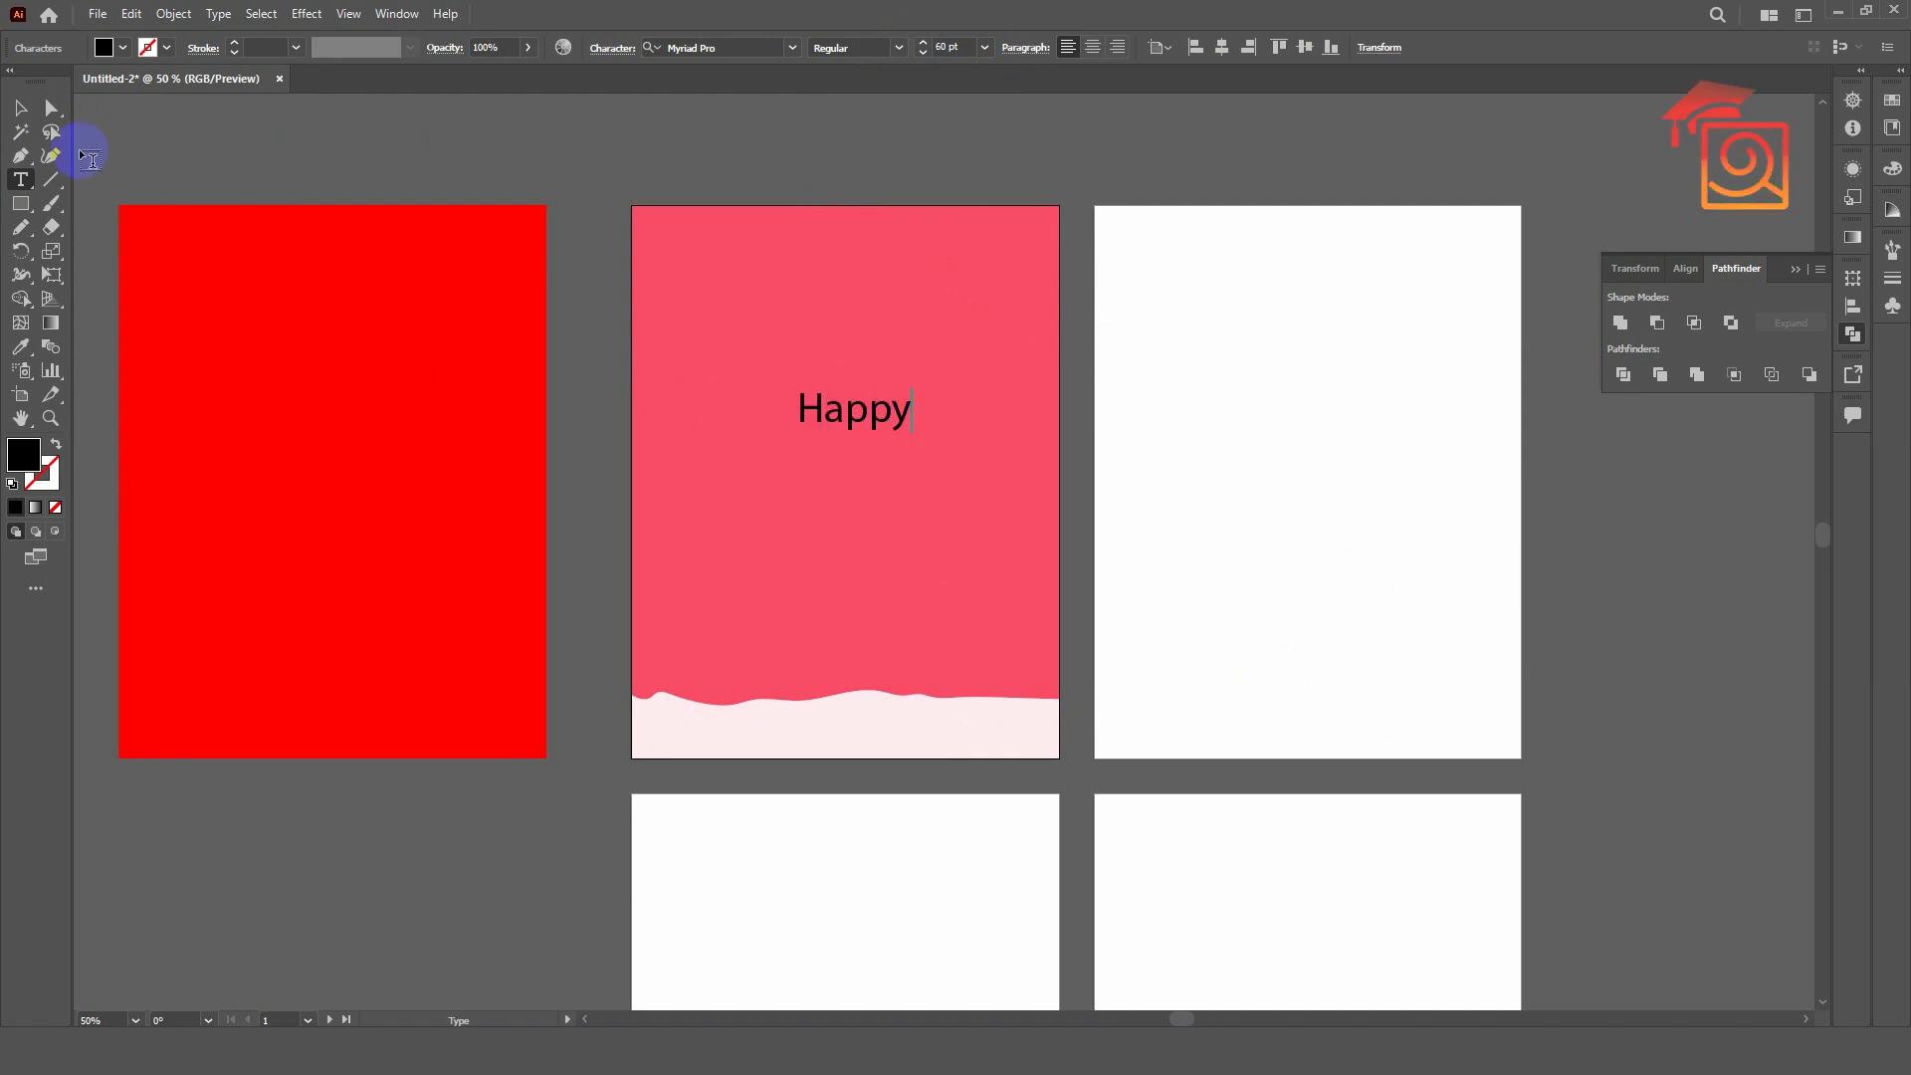
# - Duplicate the "Happy" text directly below and change the copy to "Valentine"
pyautogui.click(20, 107)
pyautogui.moveTo(867, 412); pyautogui.dragTo(858, 493)
pyautogui.doubleClick(876, 489)
pyautogui.write('V')
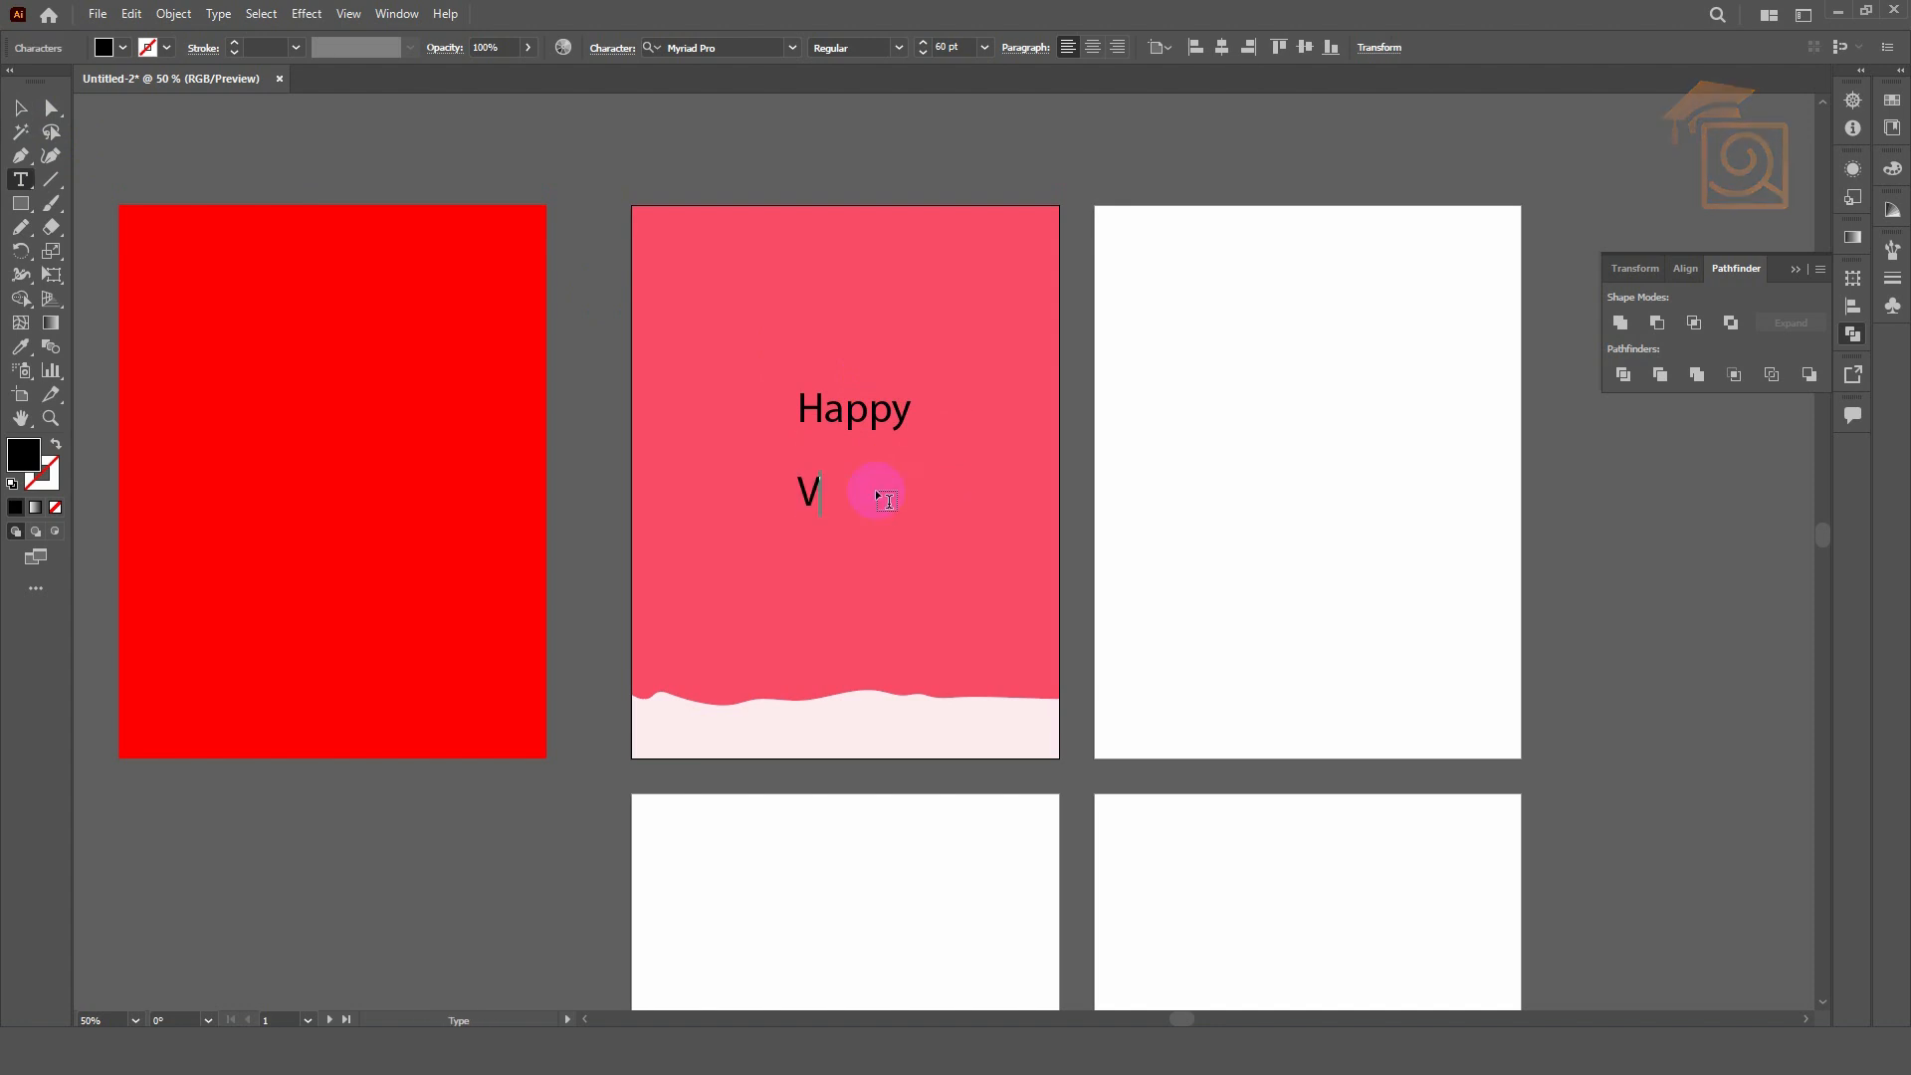
pyautogui.write('alentine')
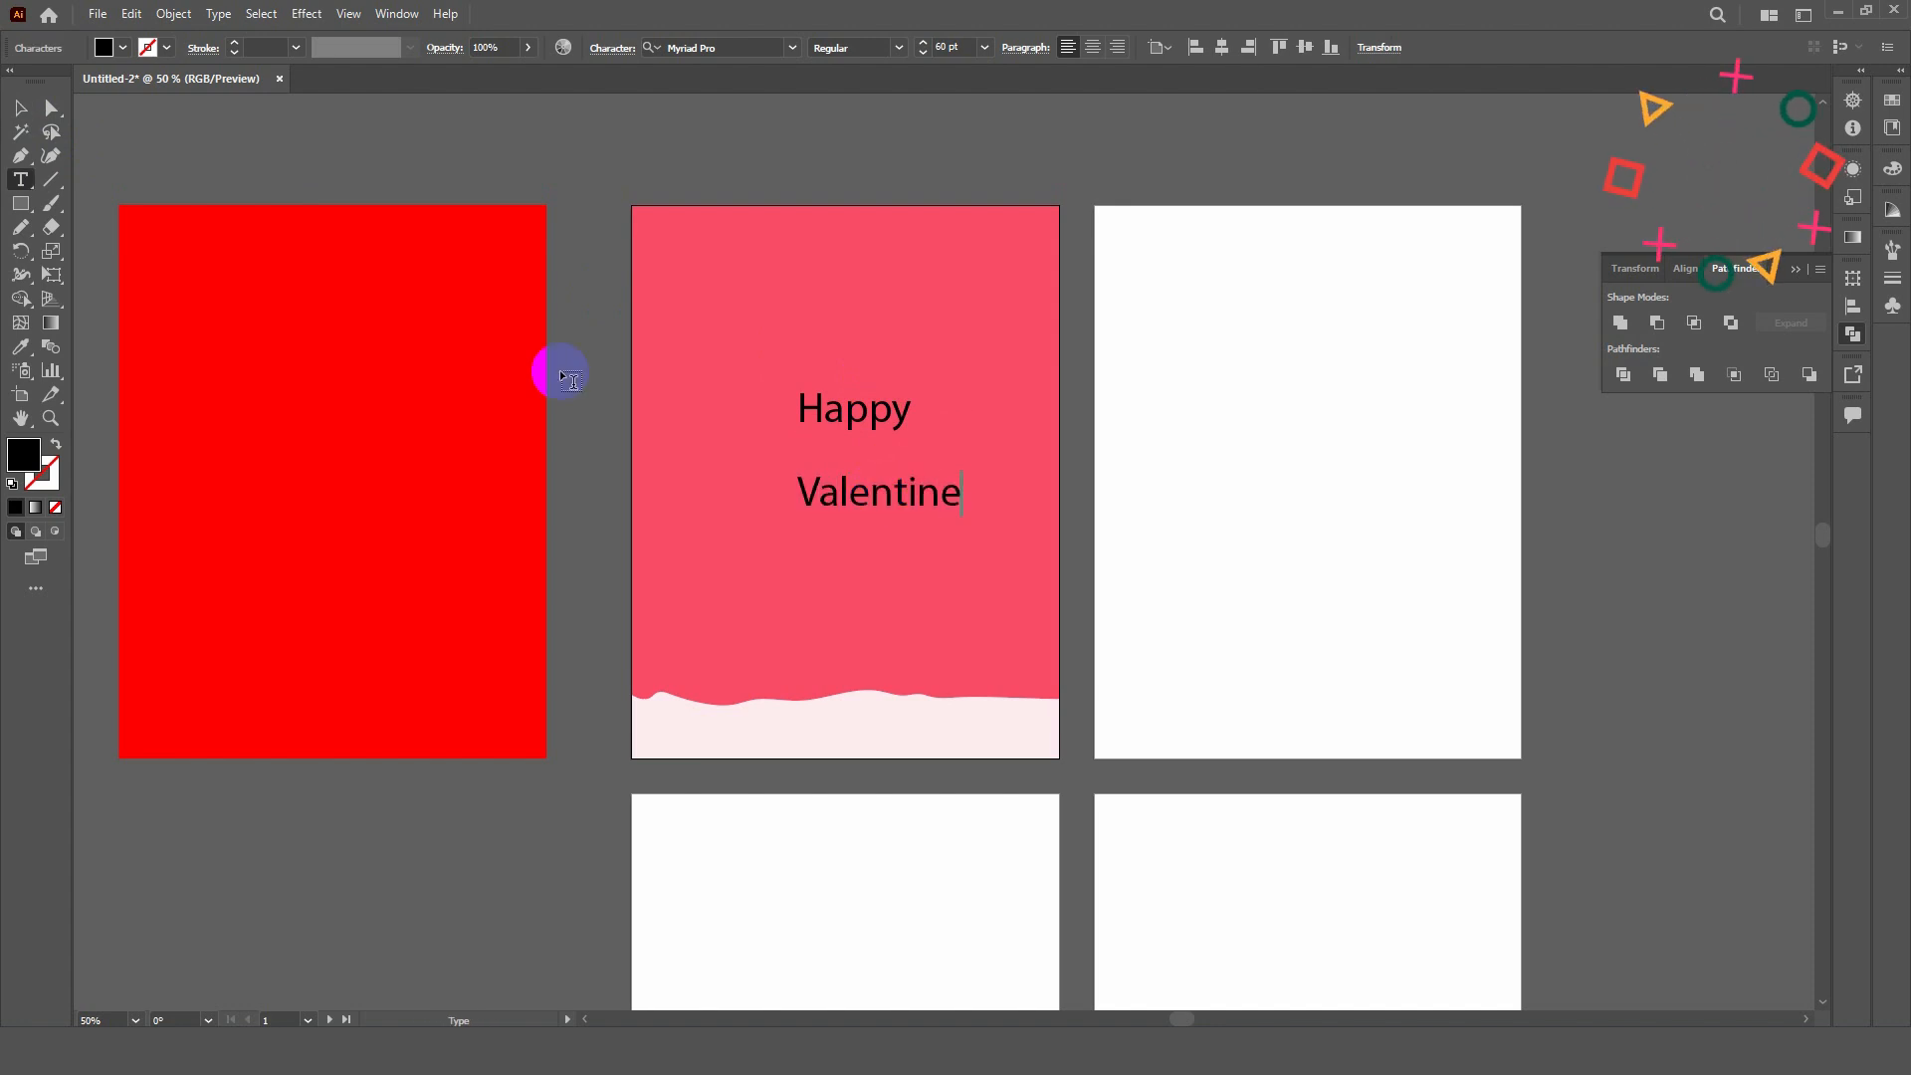
# - Duplicate the "Valentine" text directly below and change the copy to "Day"
pyautogui.click(20, 108)
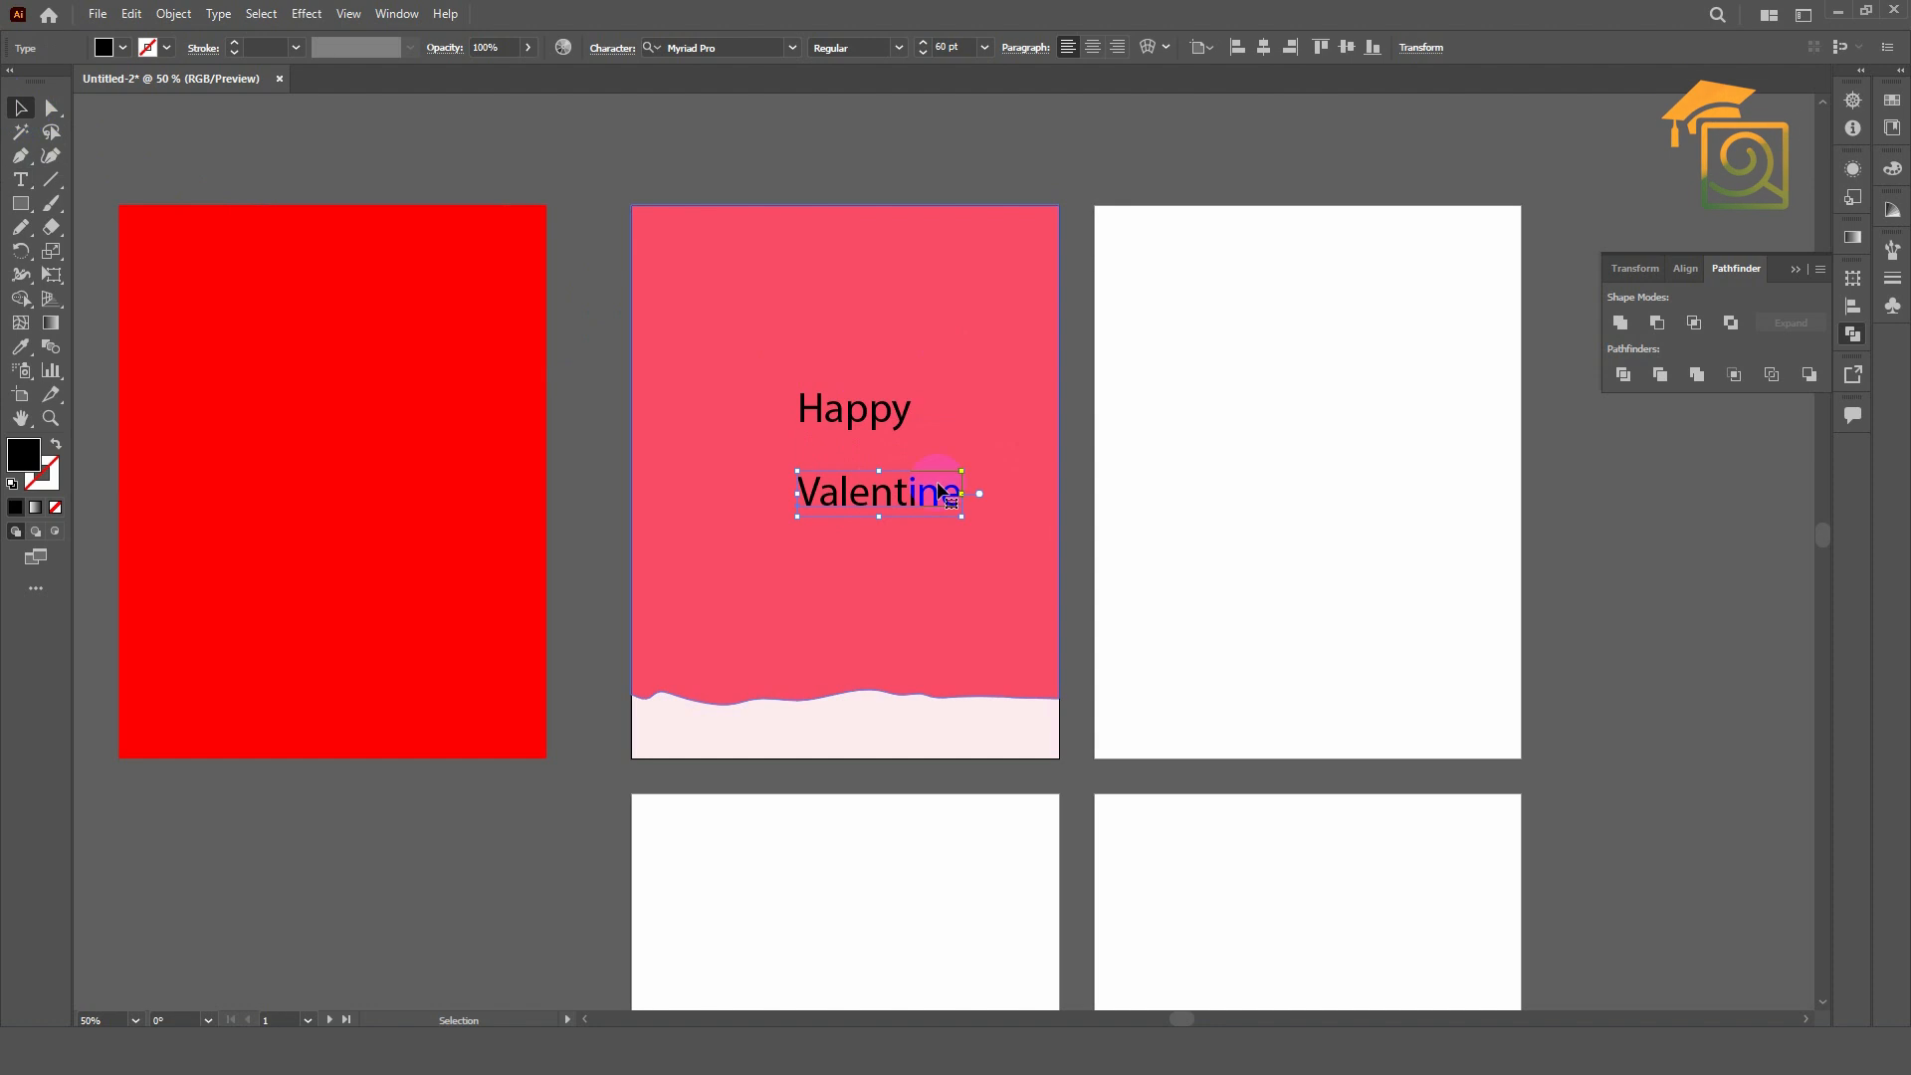
pyautogui.click(902, 516)
pyautogui.moveTo(902, 516); pyautogui.dragTo(900, 567)
pyautogui.doubleClick(900, 564)
pyautogui.doubleClick(898, 559)
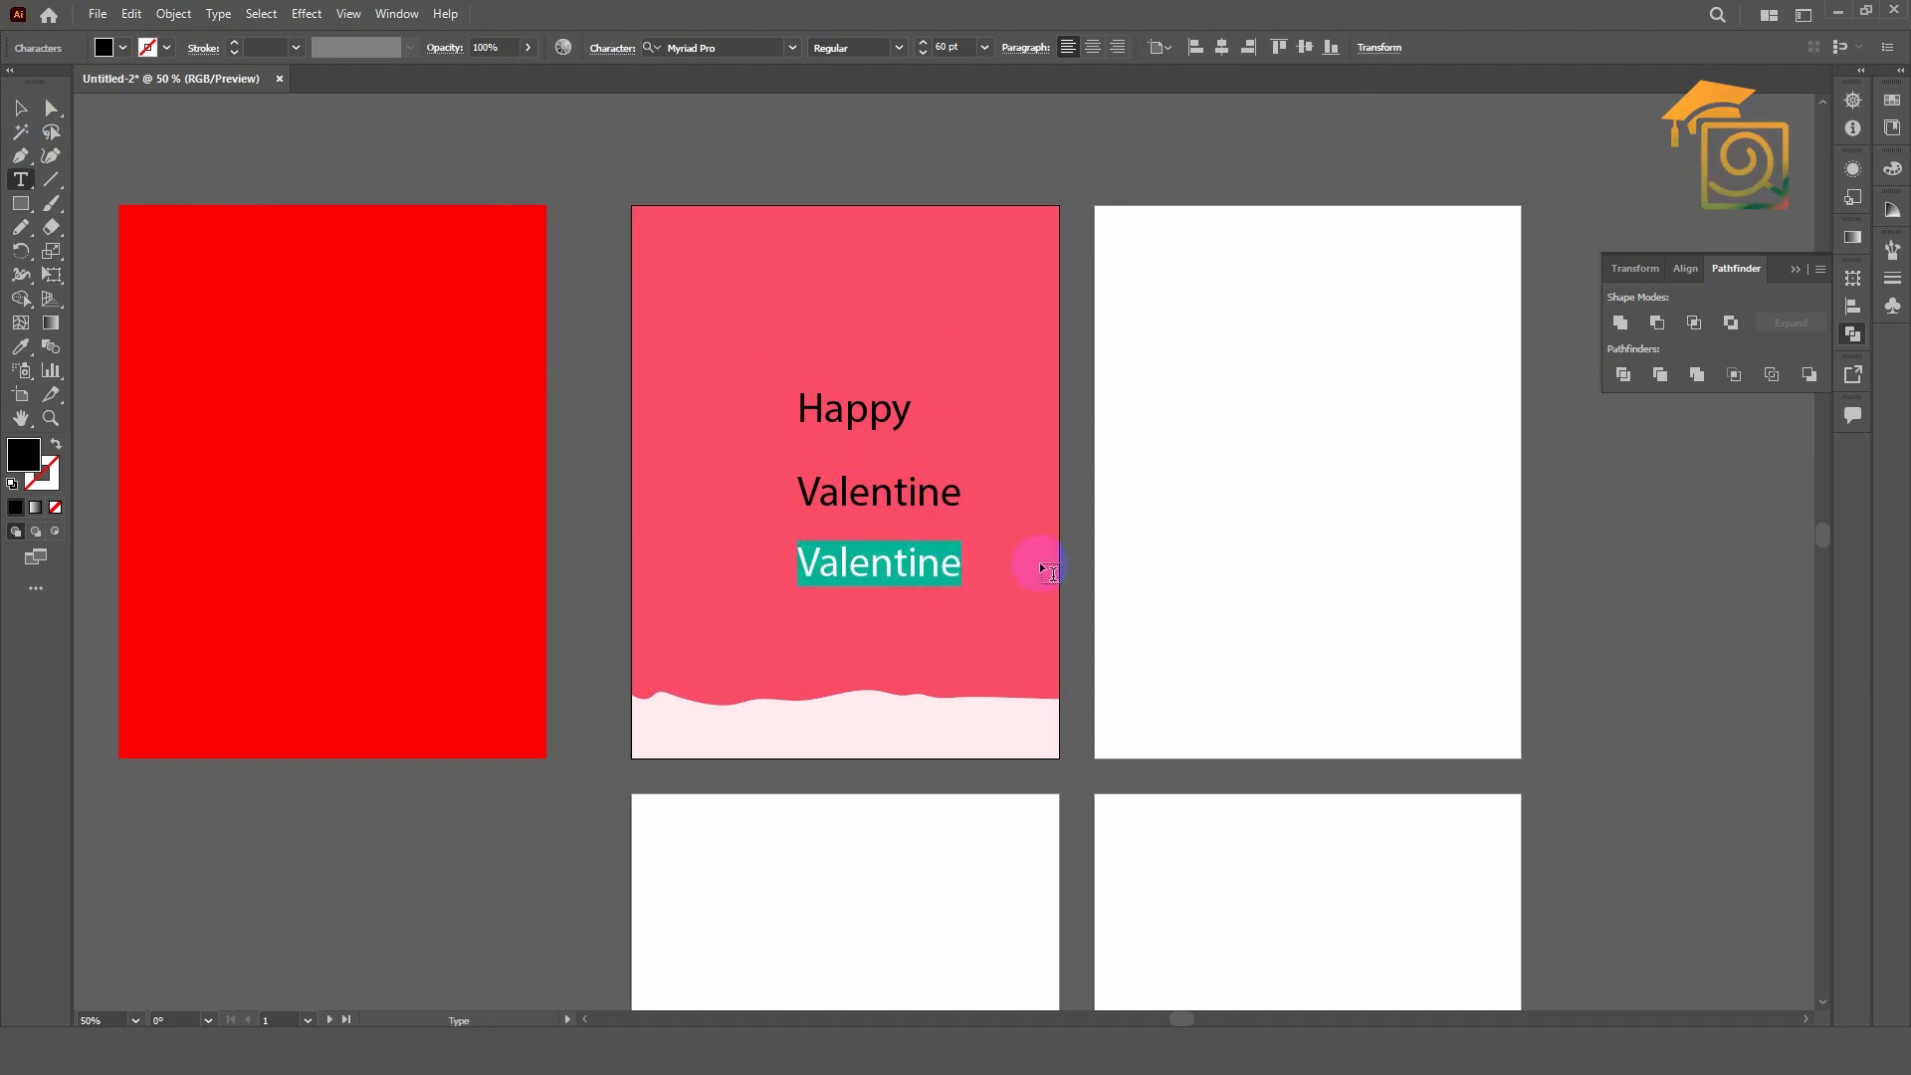
pyautogui.write('Day')
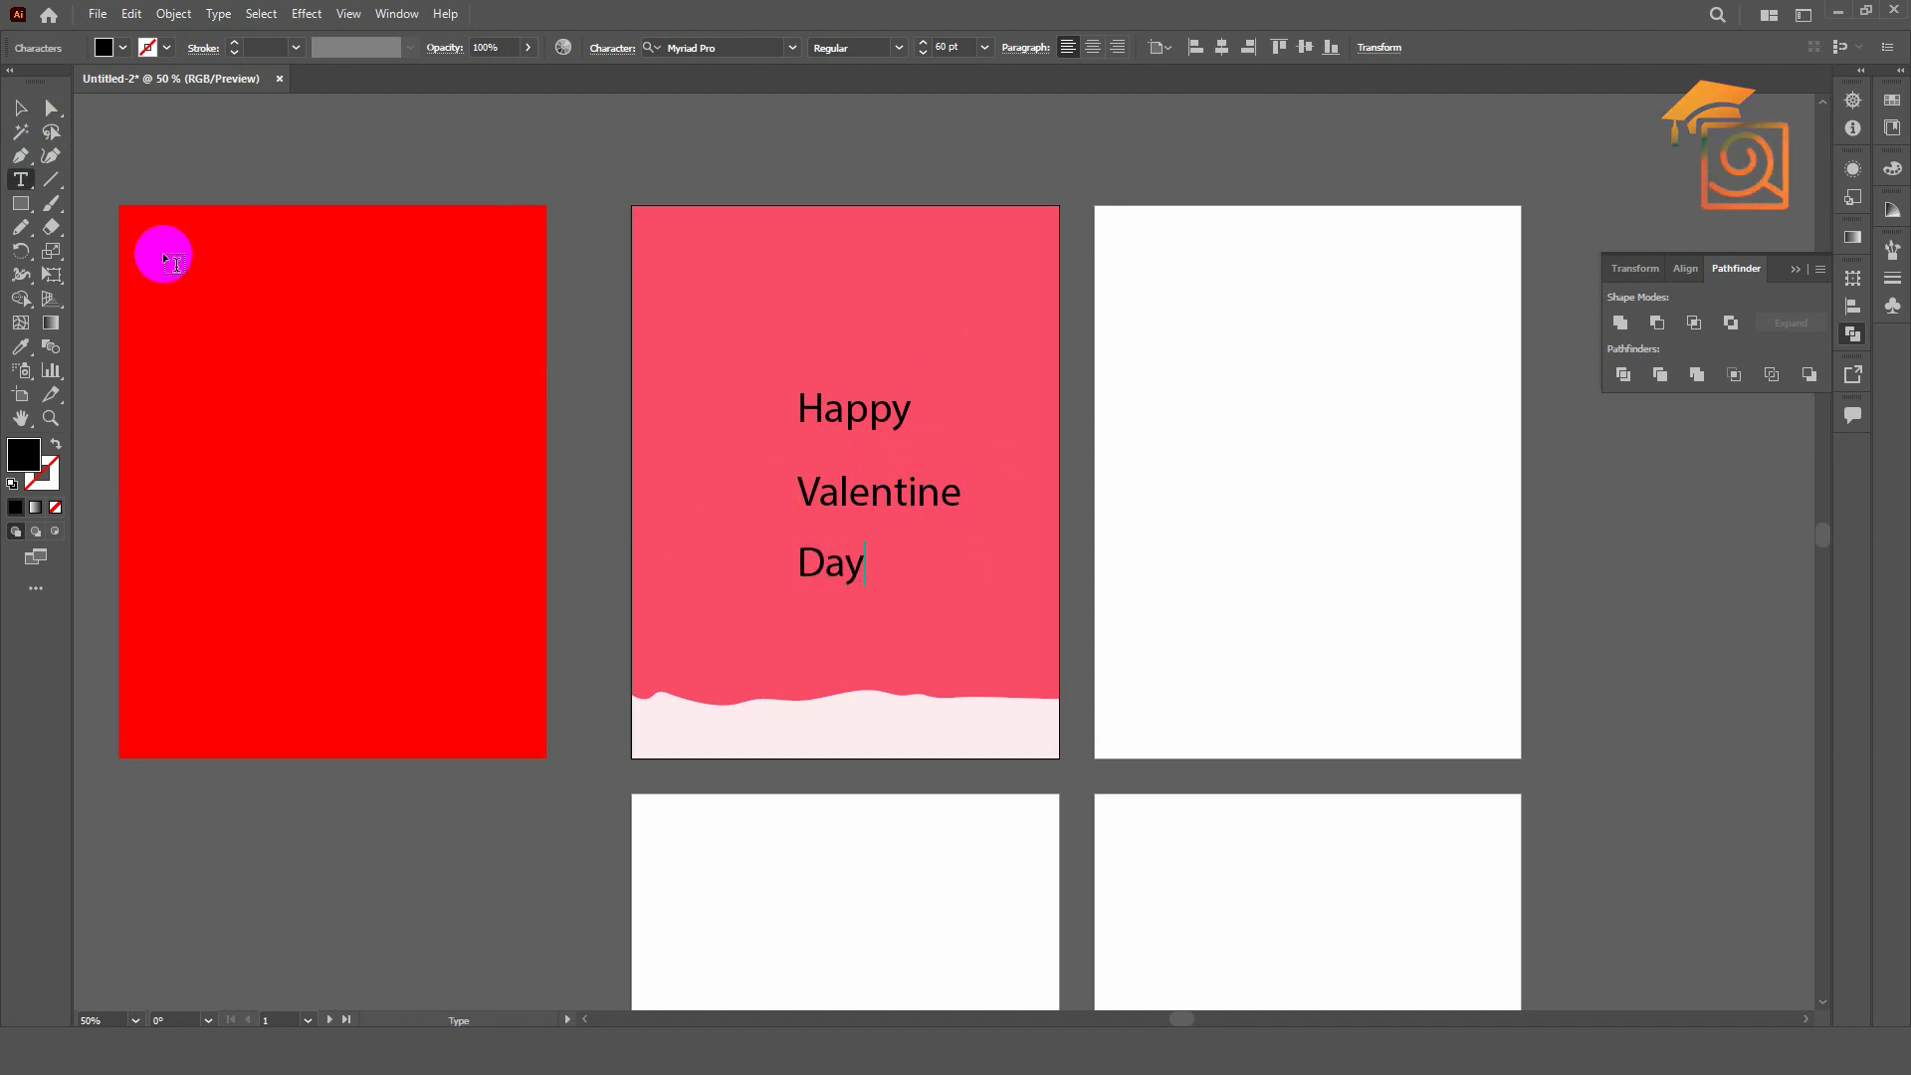
# - Centre-align the three text lines with each other and move them together to the middle of the pink artboard
pyautogui.click(20, 110)
pyautogui.keyDown('shift'); pyautogui.click(876, 501); pyautogui.keyUp('shift')
pyautogui.keyDown('shift'); pyautogui.click(868, 412); pyautogui.keyUp('shift')
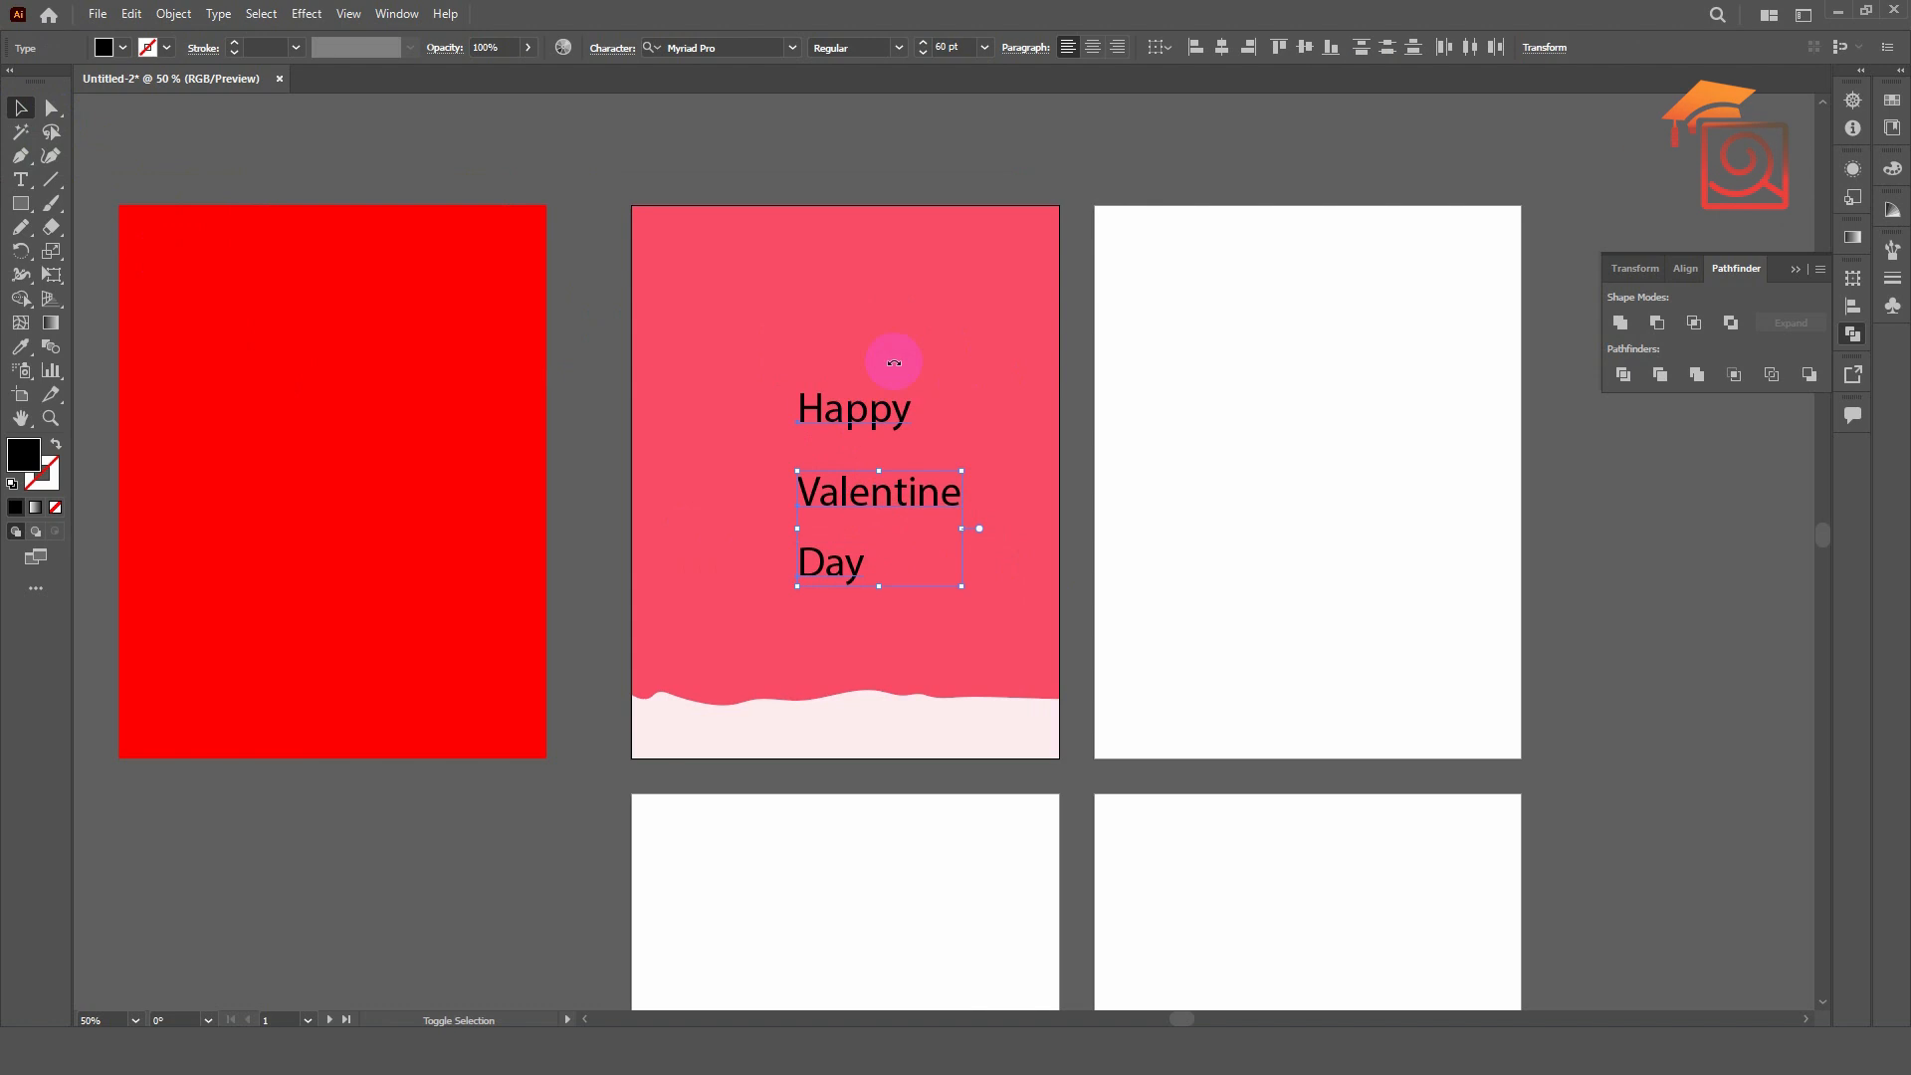
pyautogui.click(1094, 47)
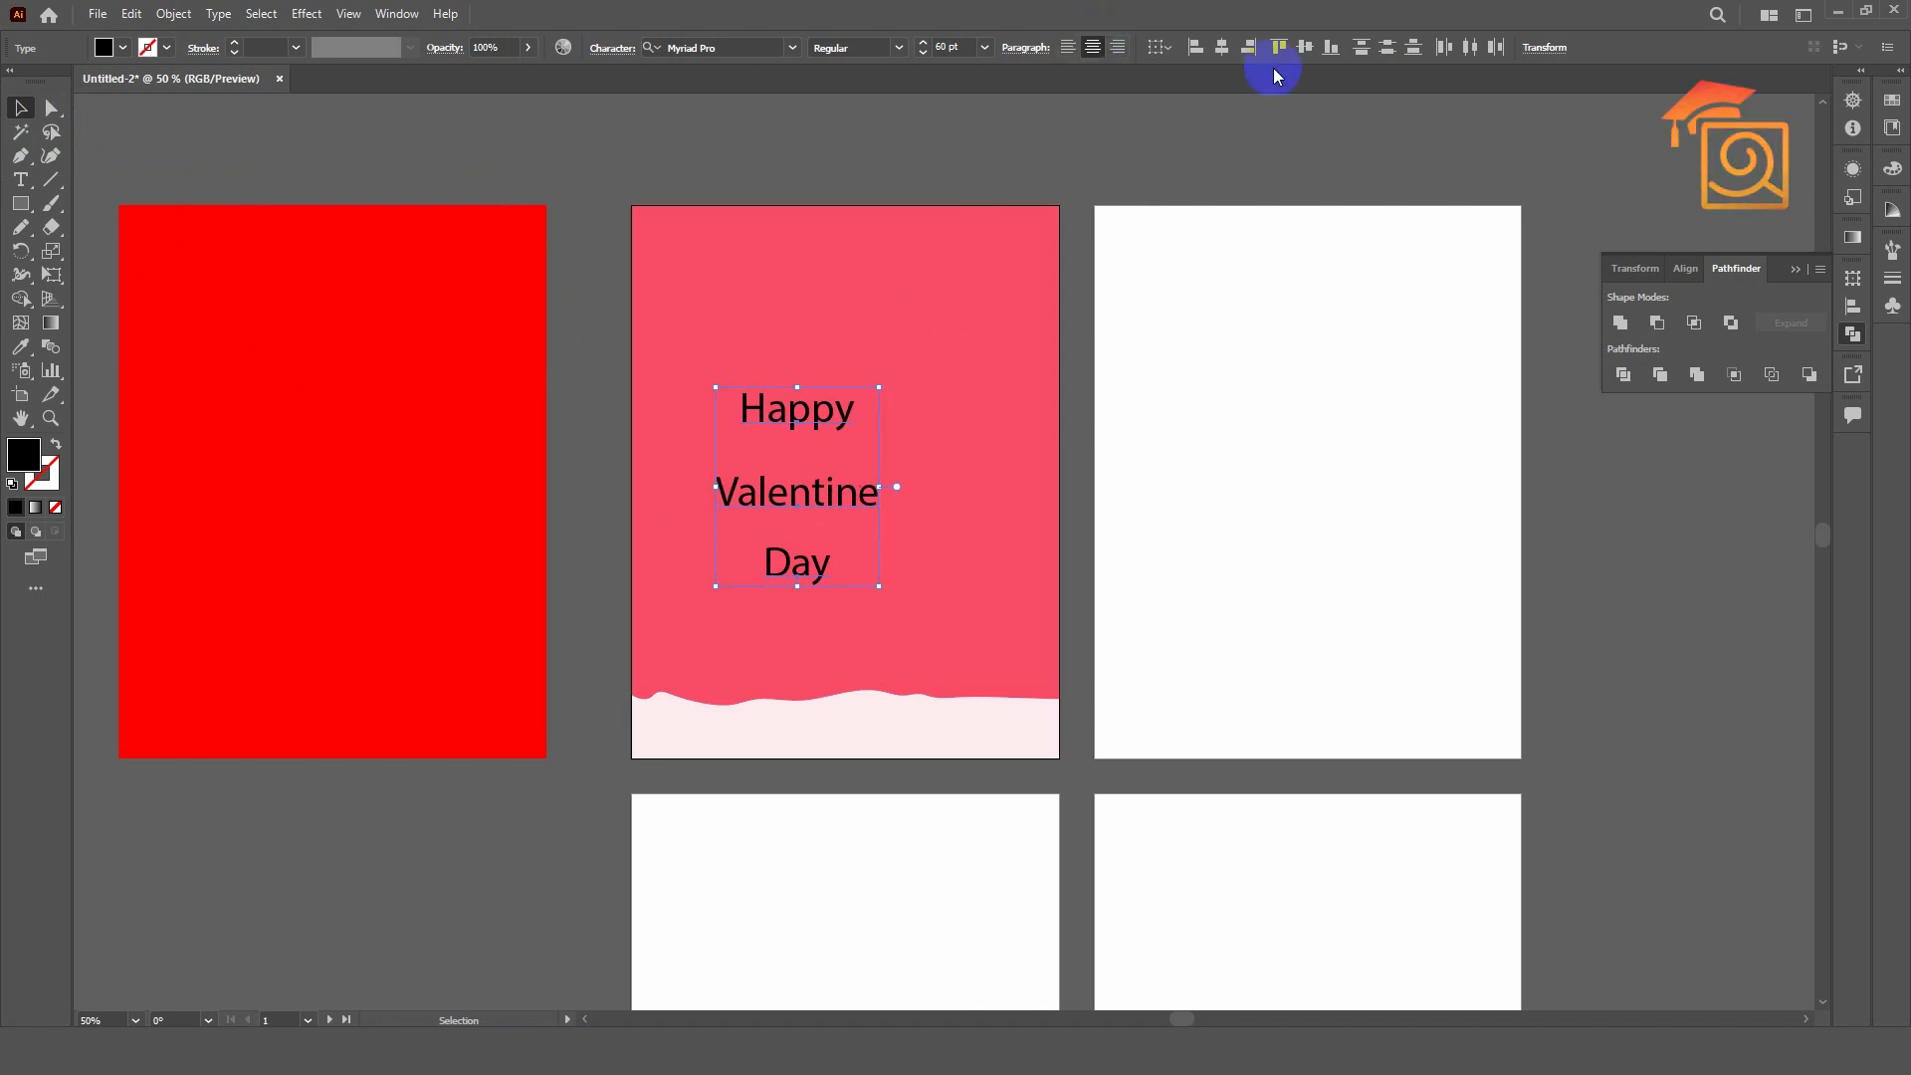
pyautogui.click(1221, 47)
pyautogui.moveTo(818, 409); pyautogui.dragTo(876, 390)
pyautogui.click(876, 390)
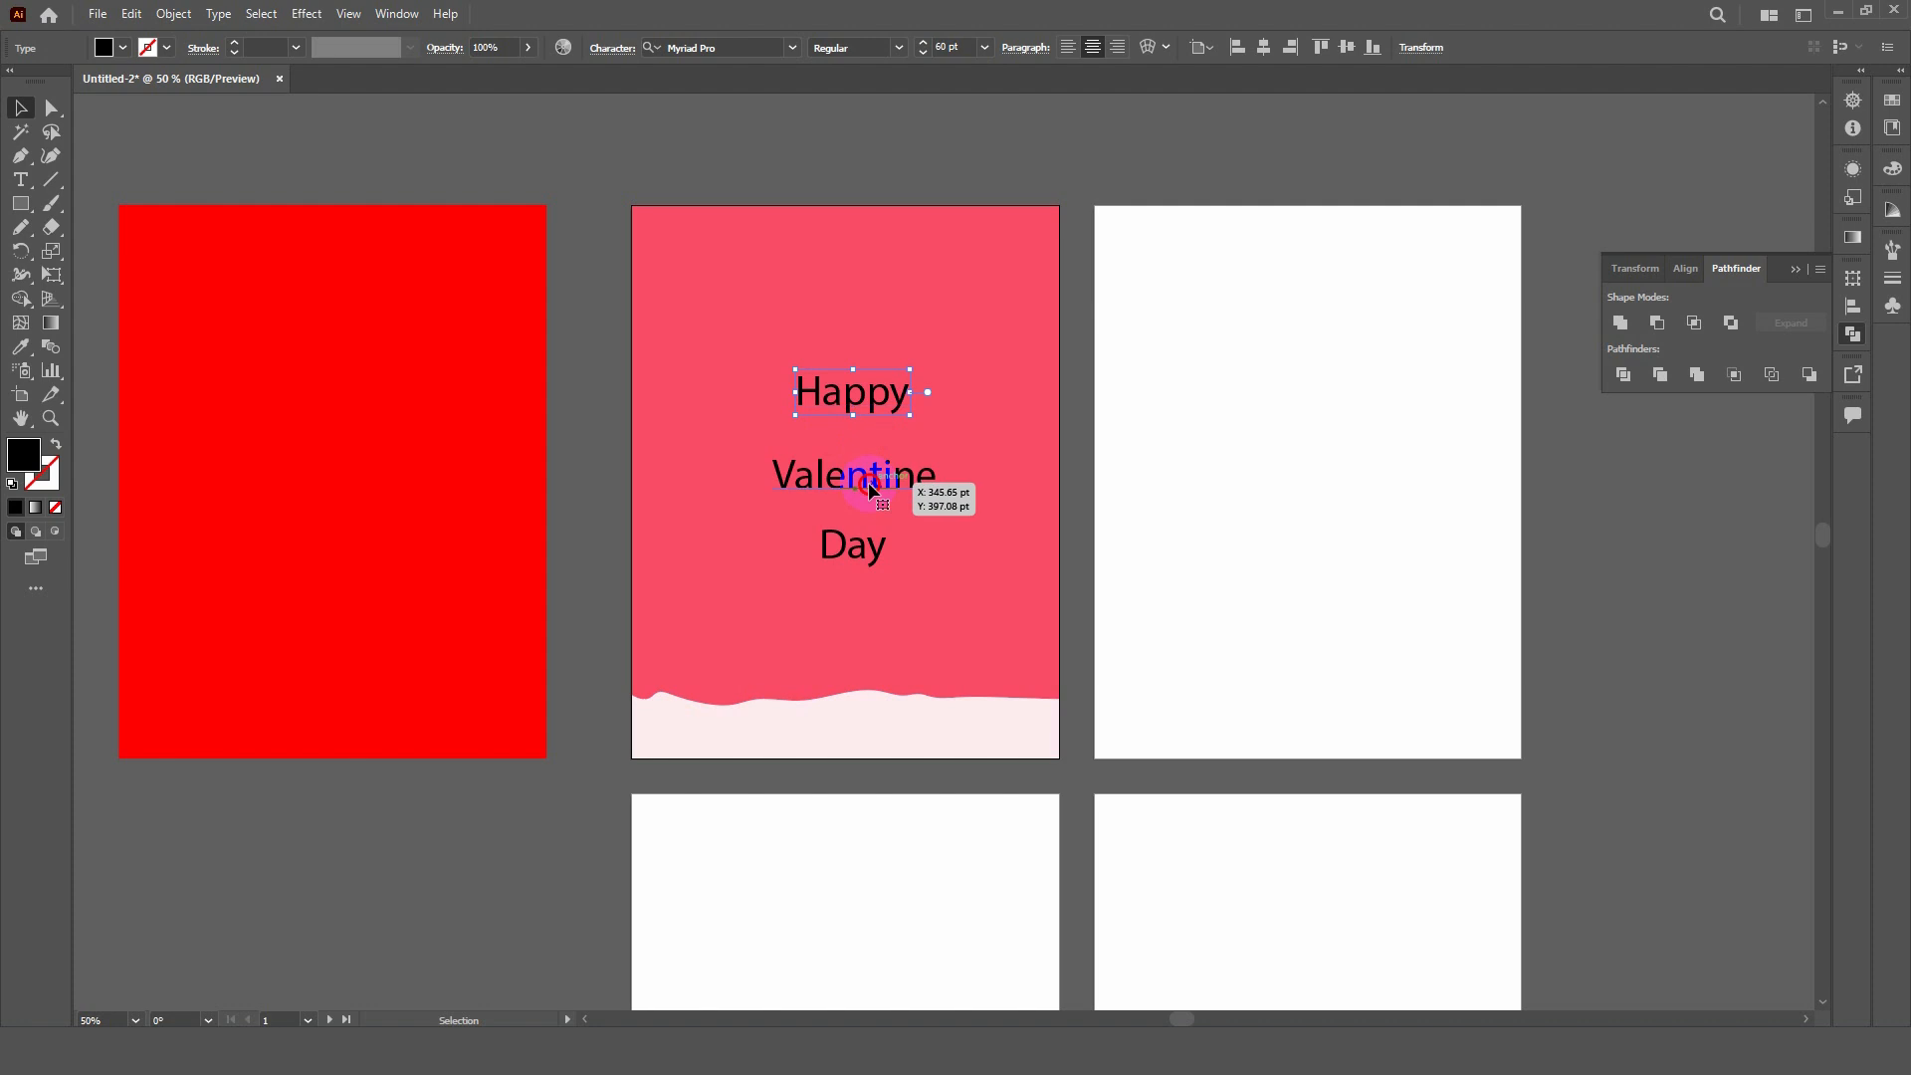
# - Change the font of the word "Valentine" to the Valentine script typeface
pyautogui.click(873, 478)
pyautogui.click(720, 47)
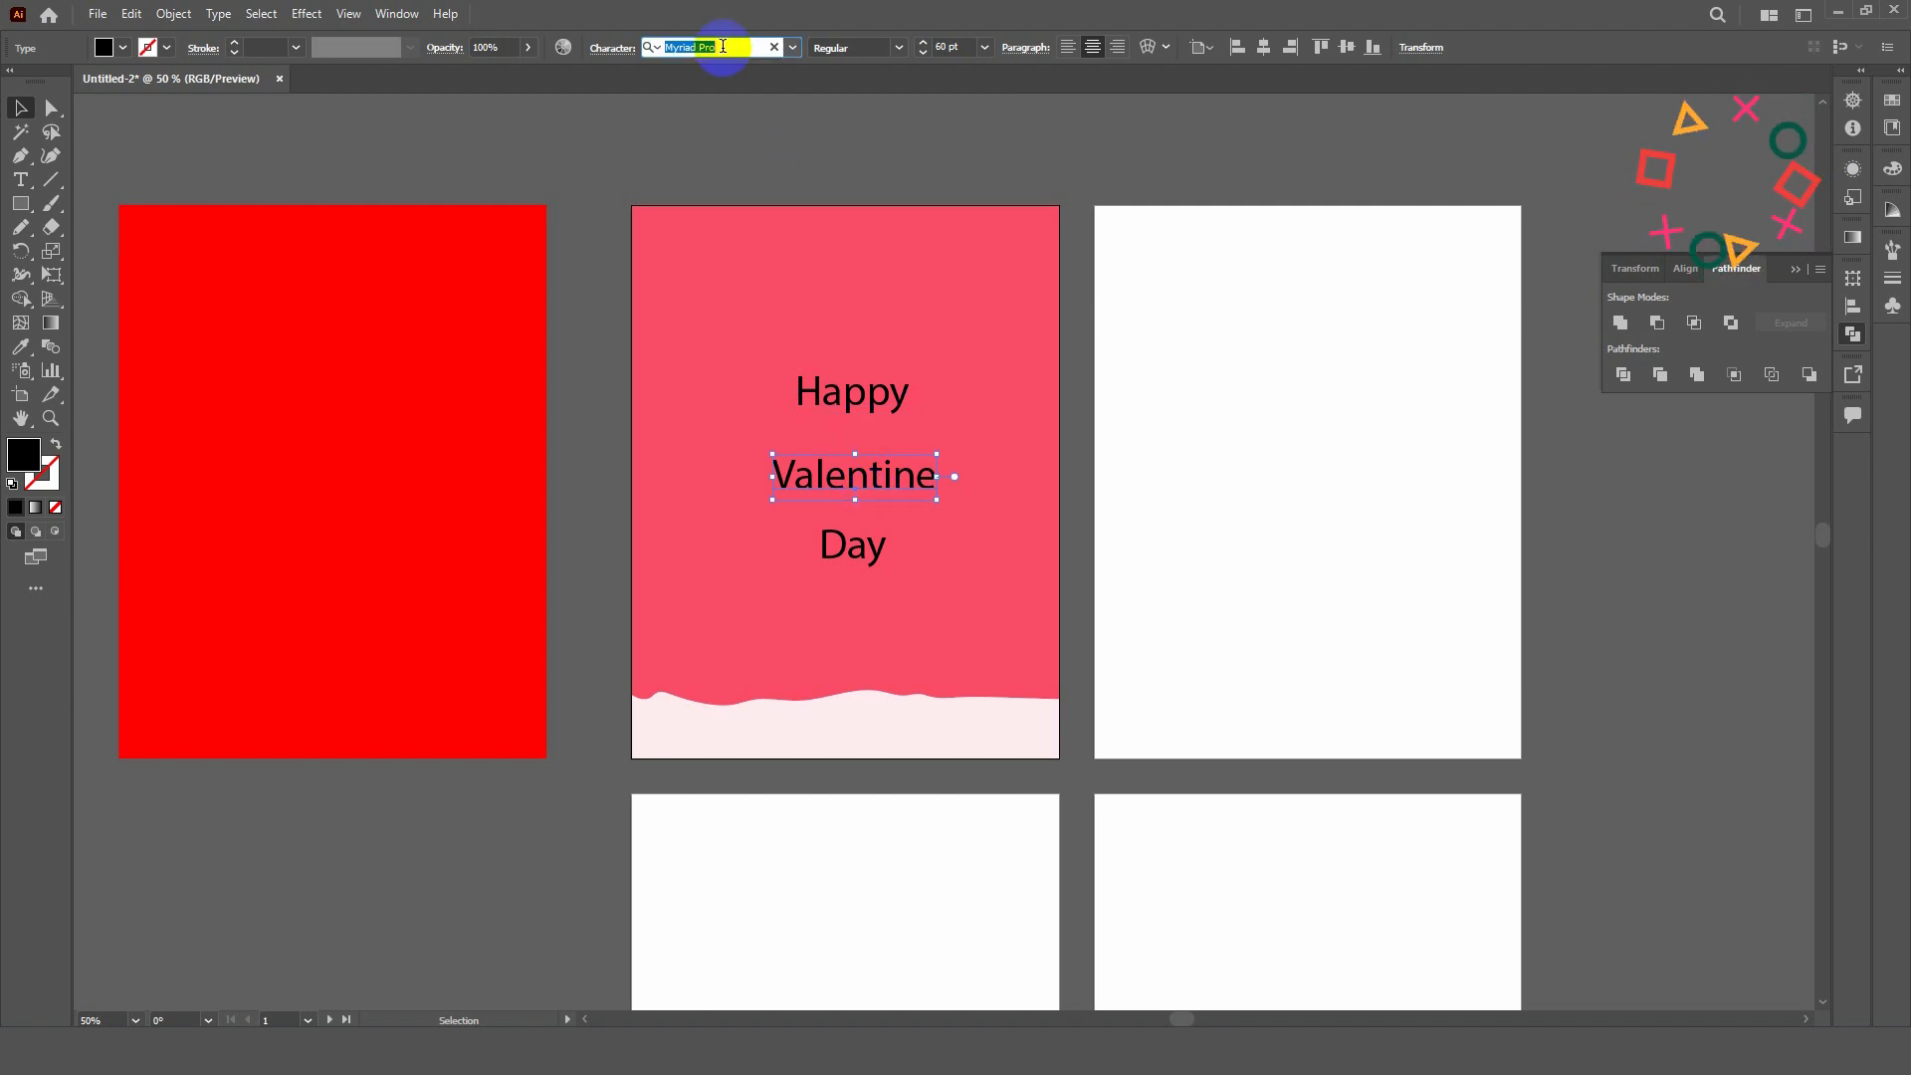
pyautogui.write('cal')
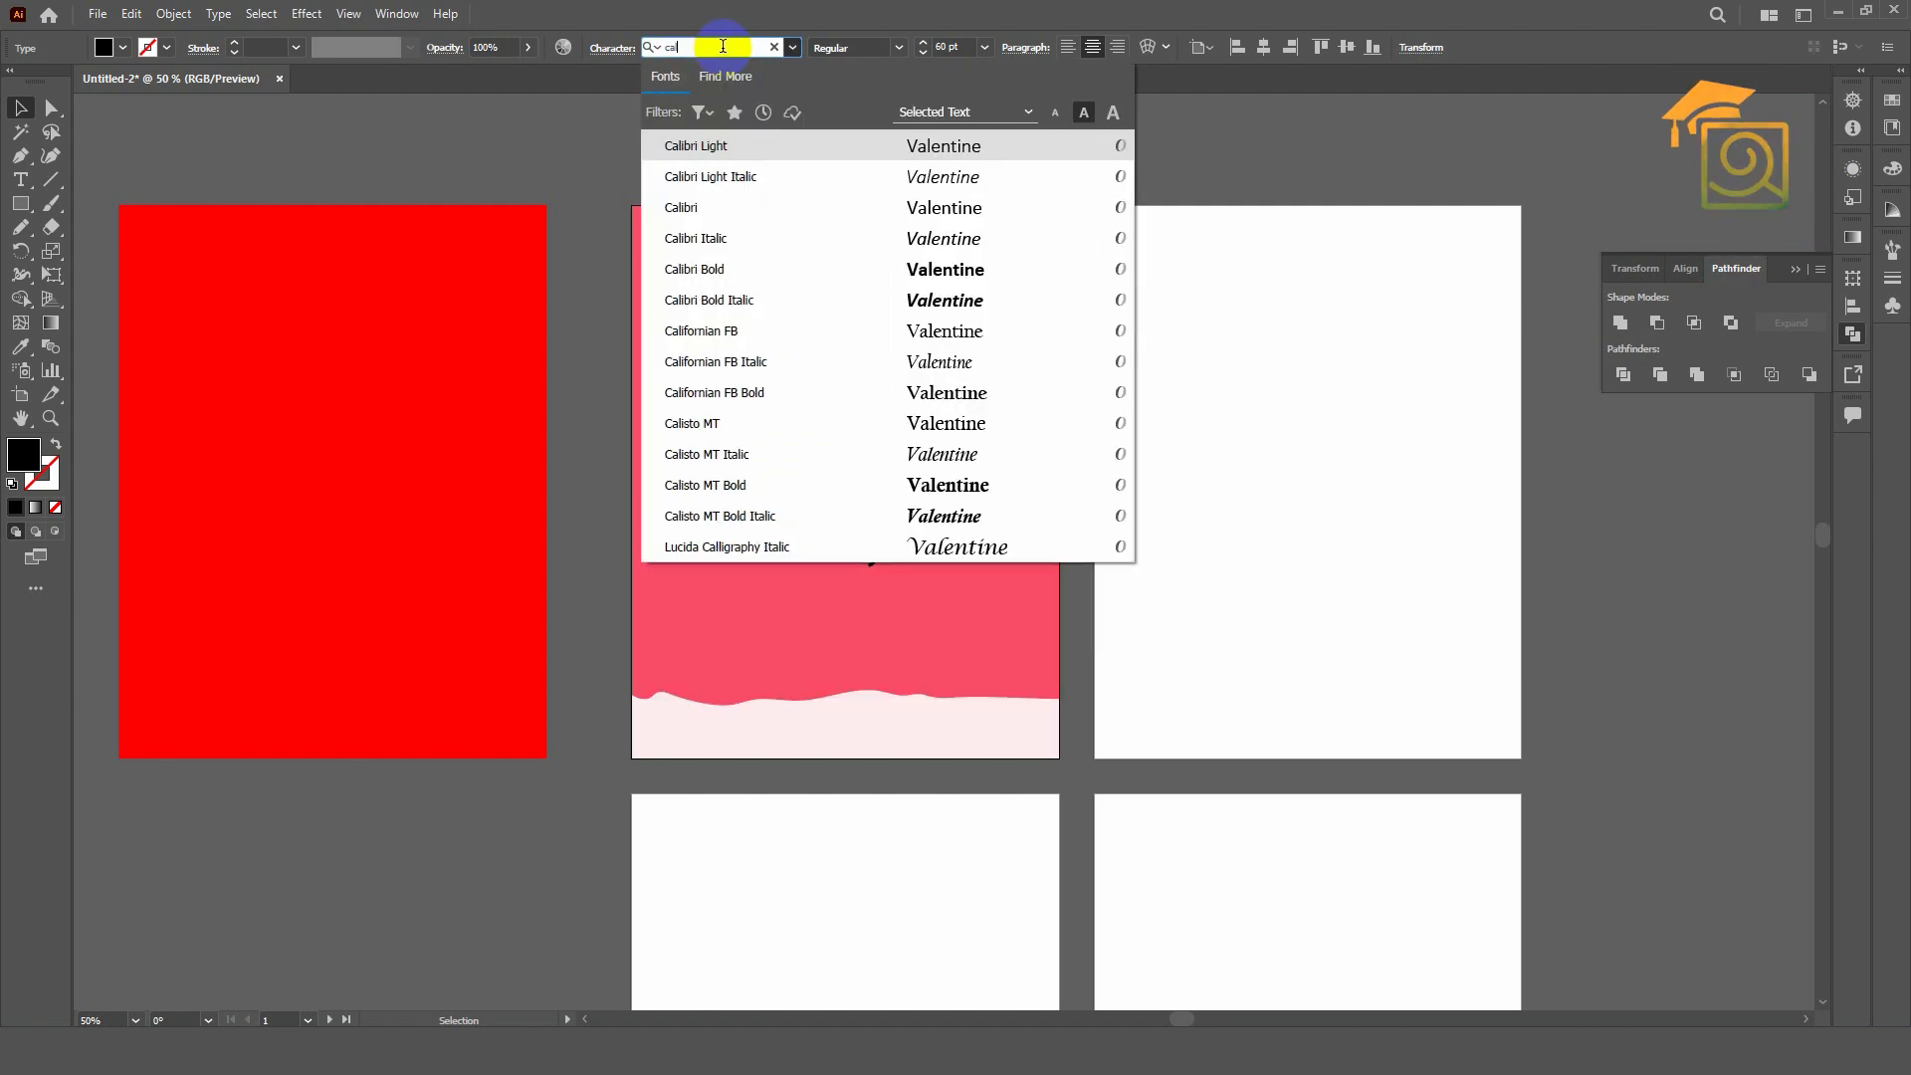
pyautogui.press('BackSpace')
pyautogui.press('BackSpace')
pyautogui.press('BackSpace')
pyautogui.write('val')
pyautogui.click(703, 145)
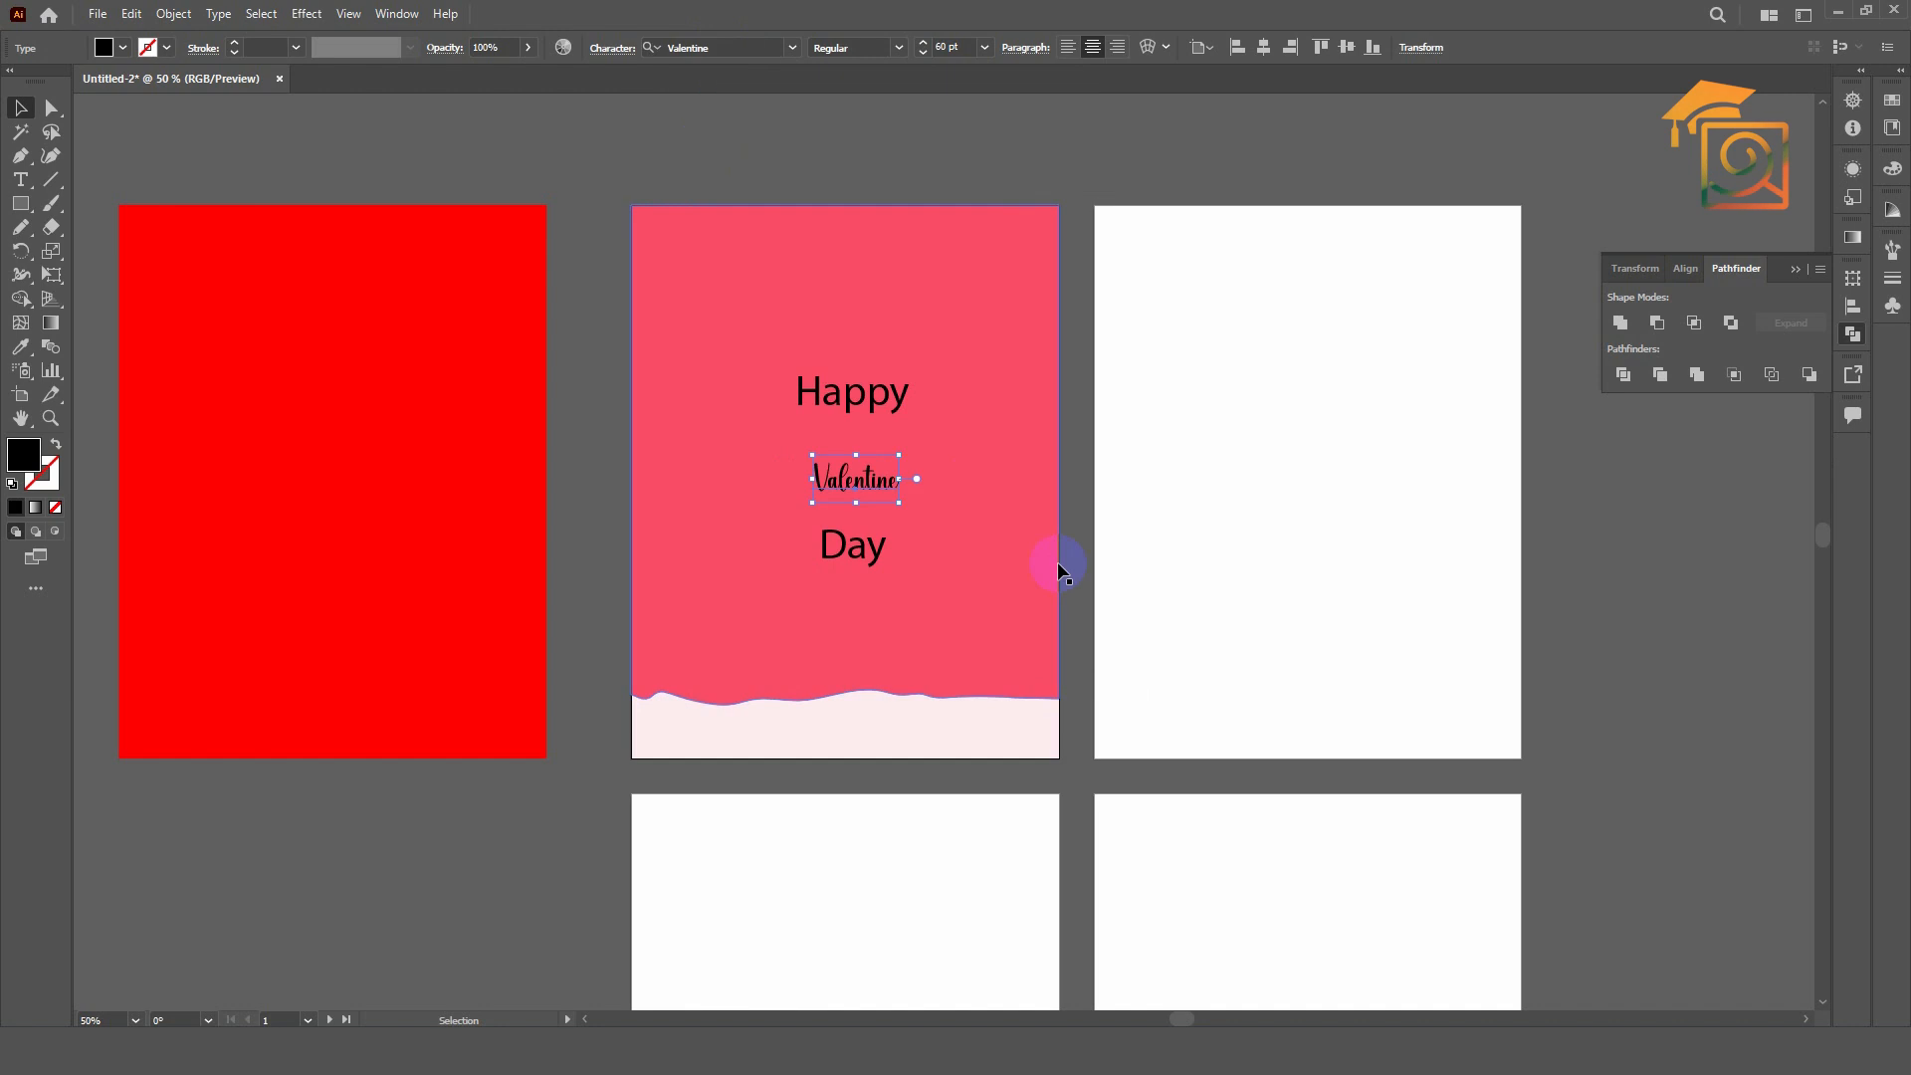
# - Enlarge the word "Valentine" to about 141.6 pt and colour it with the pale pink sampled from the lower wavy piece
pyautogui.moveTo(902, 454); pyautogui.dragTo(1006, 422)
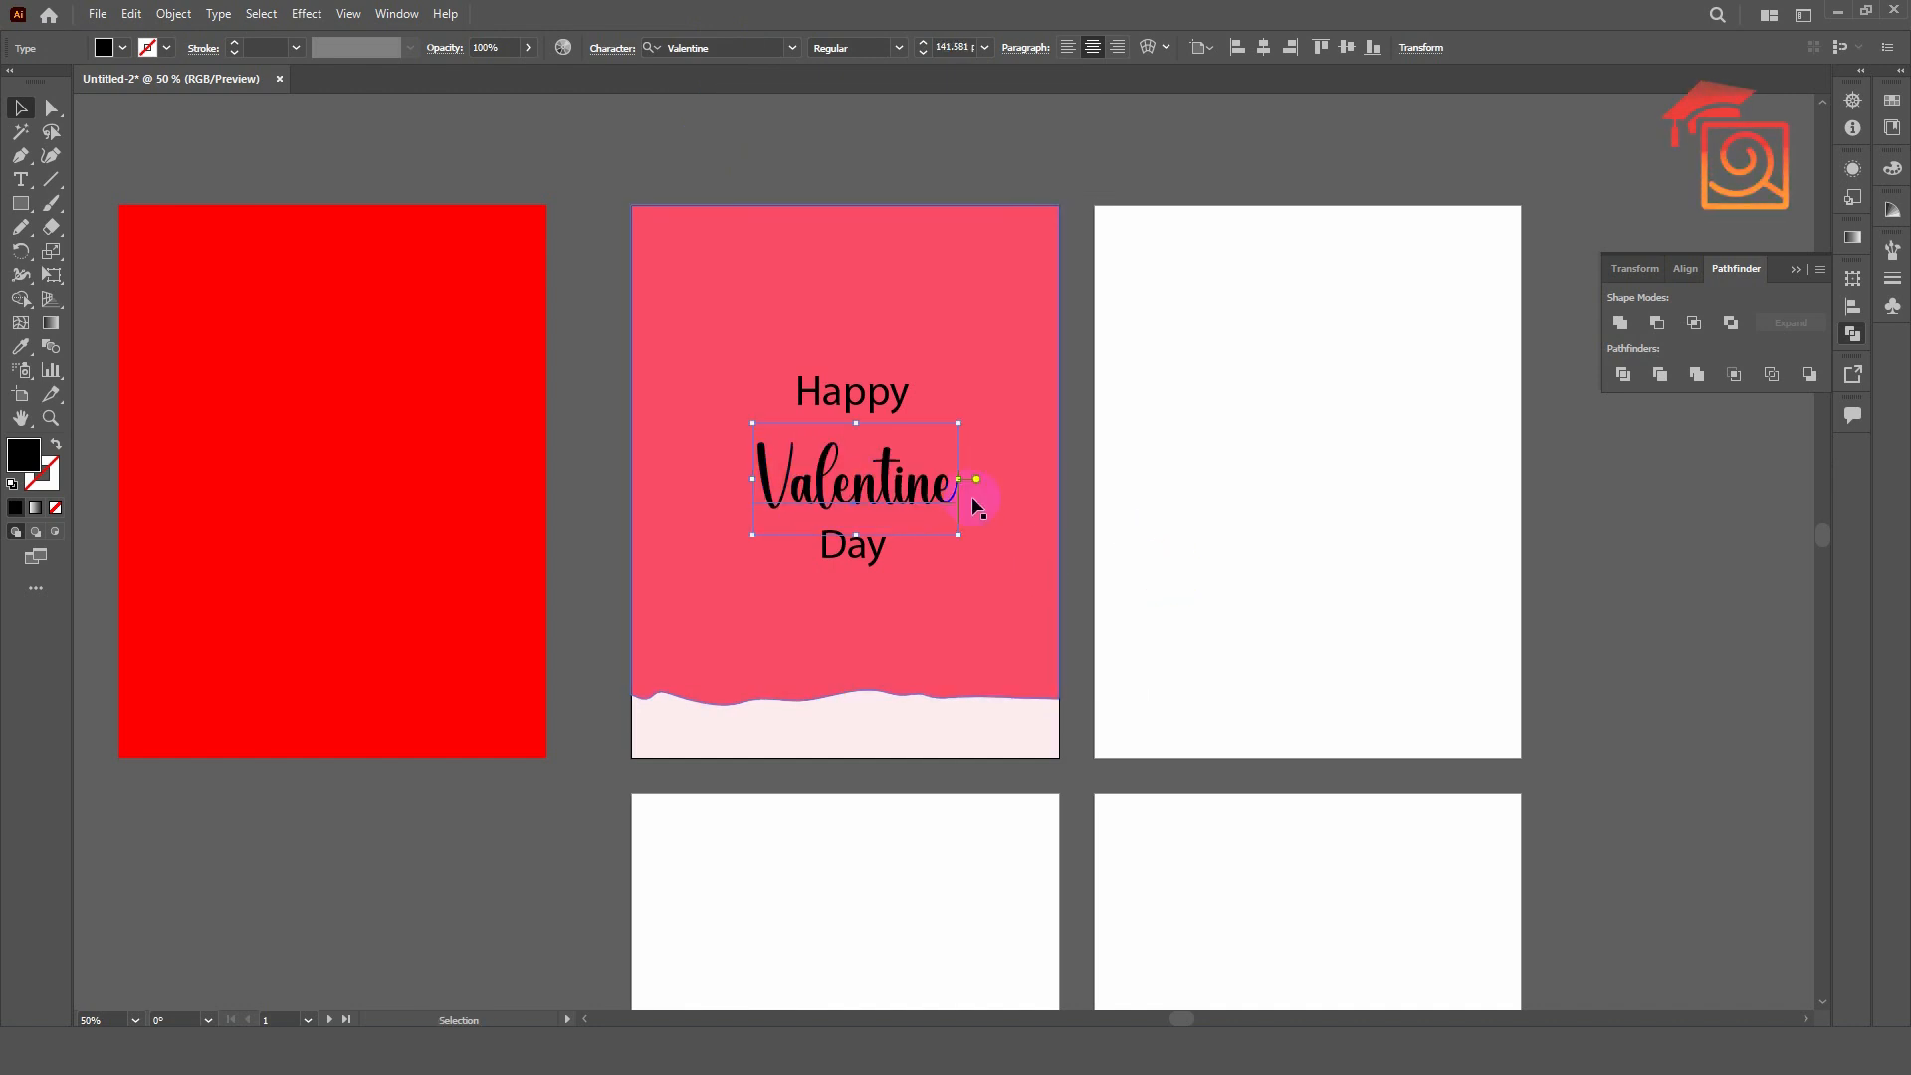
pyautogui.click(22, 347)
pyautogui.click(838, 718)
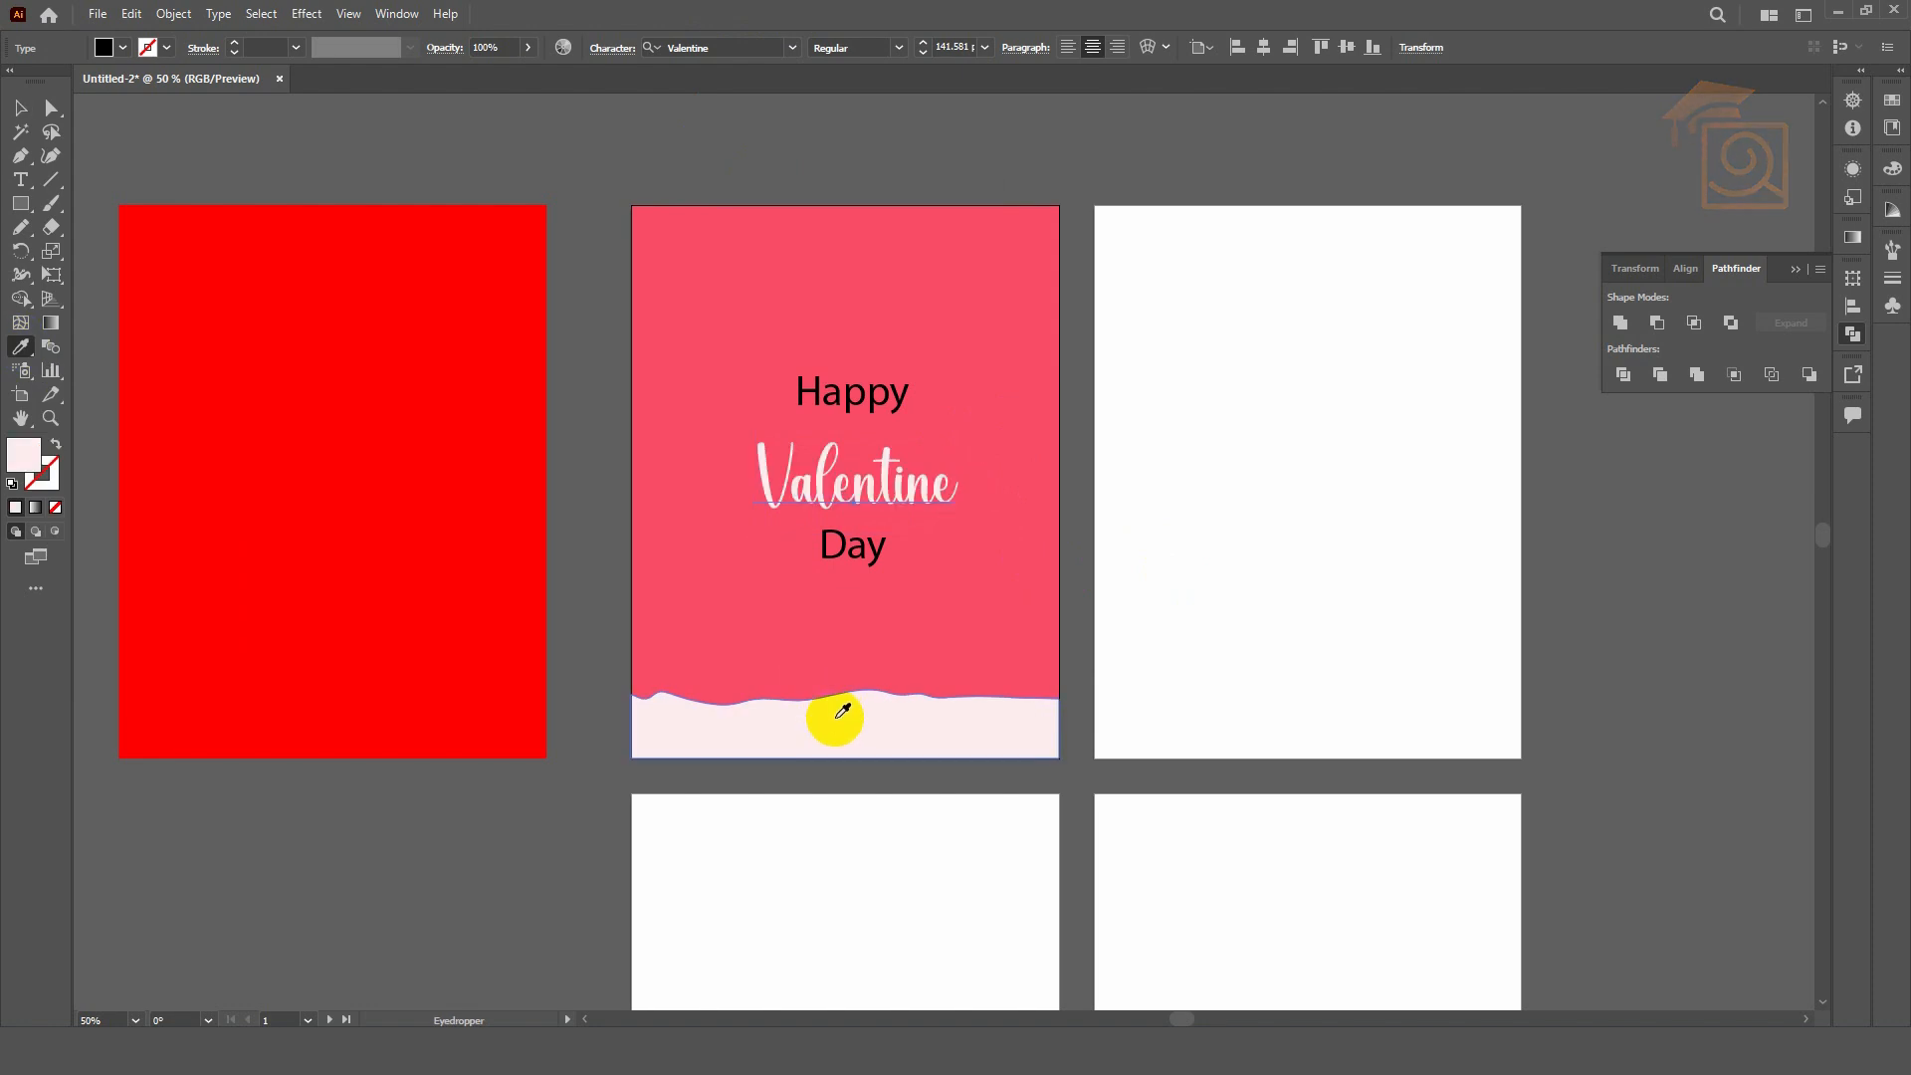
pyautogui.click(353, 166)
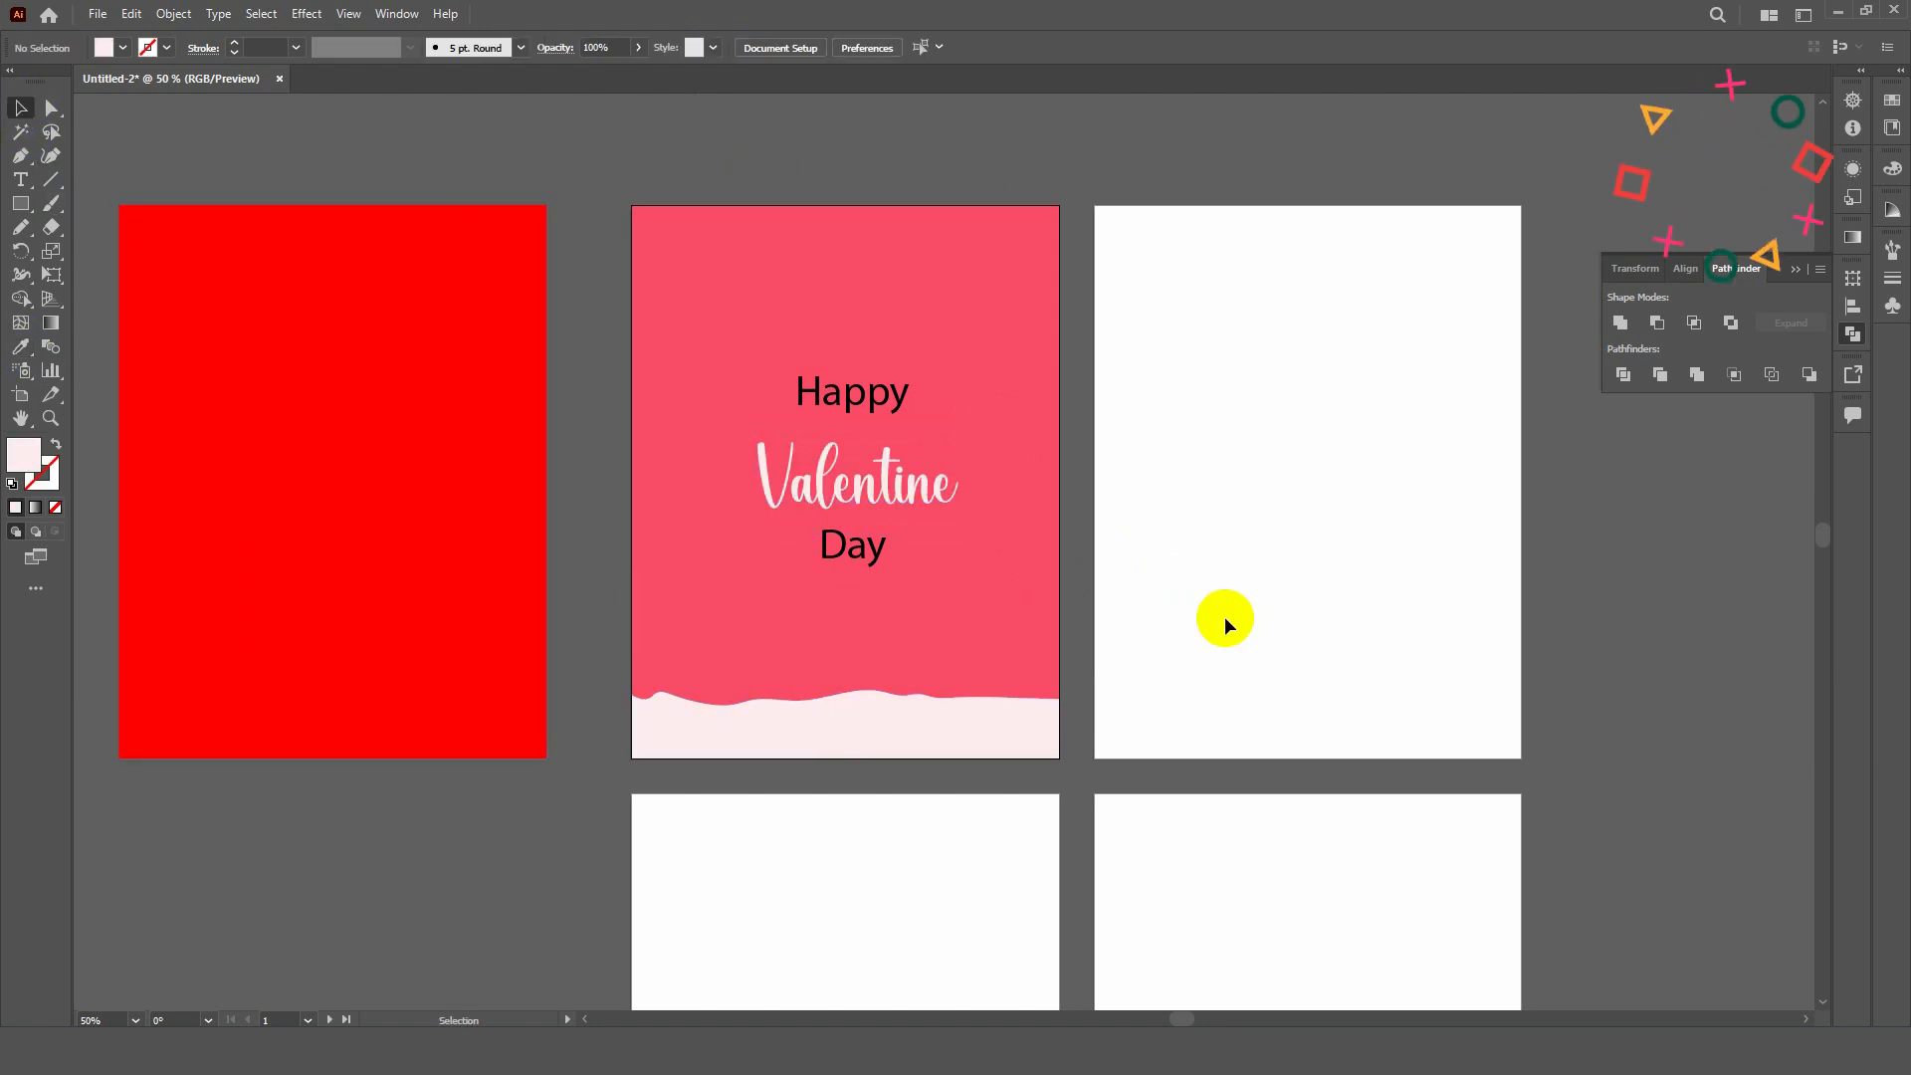
# - Replace the capital V of the word "Valentine" with a lowercase "v"
pyautogui.scroll(3, 846, 493)
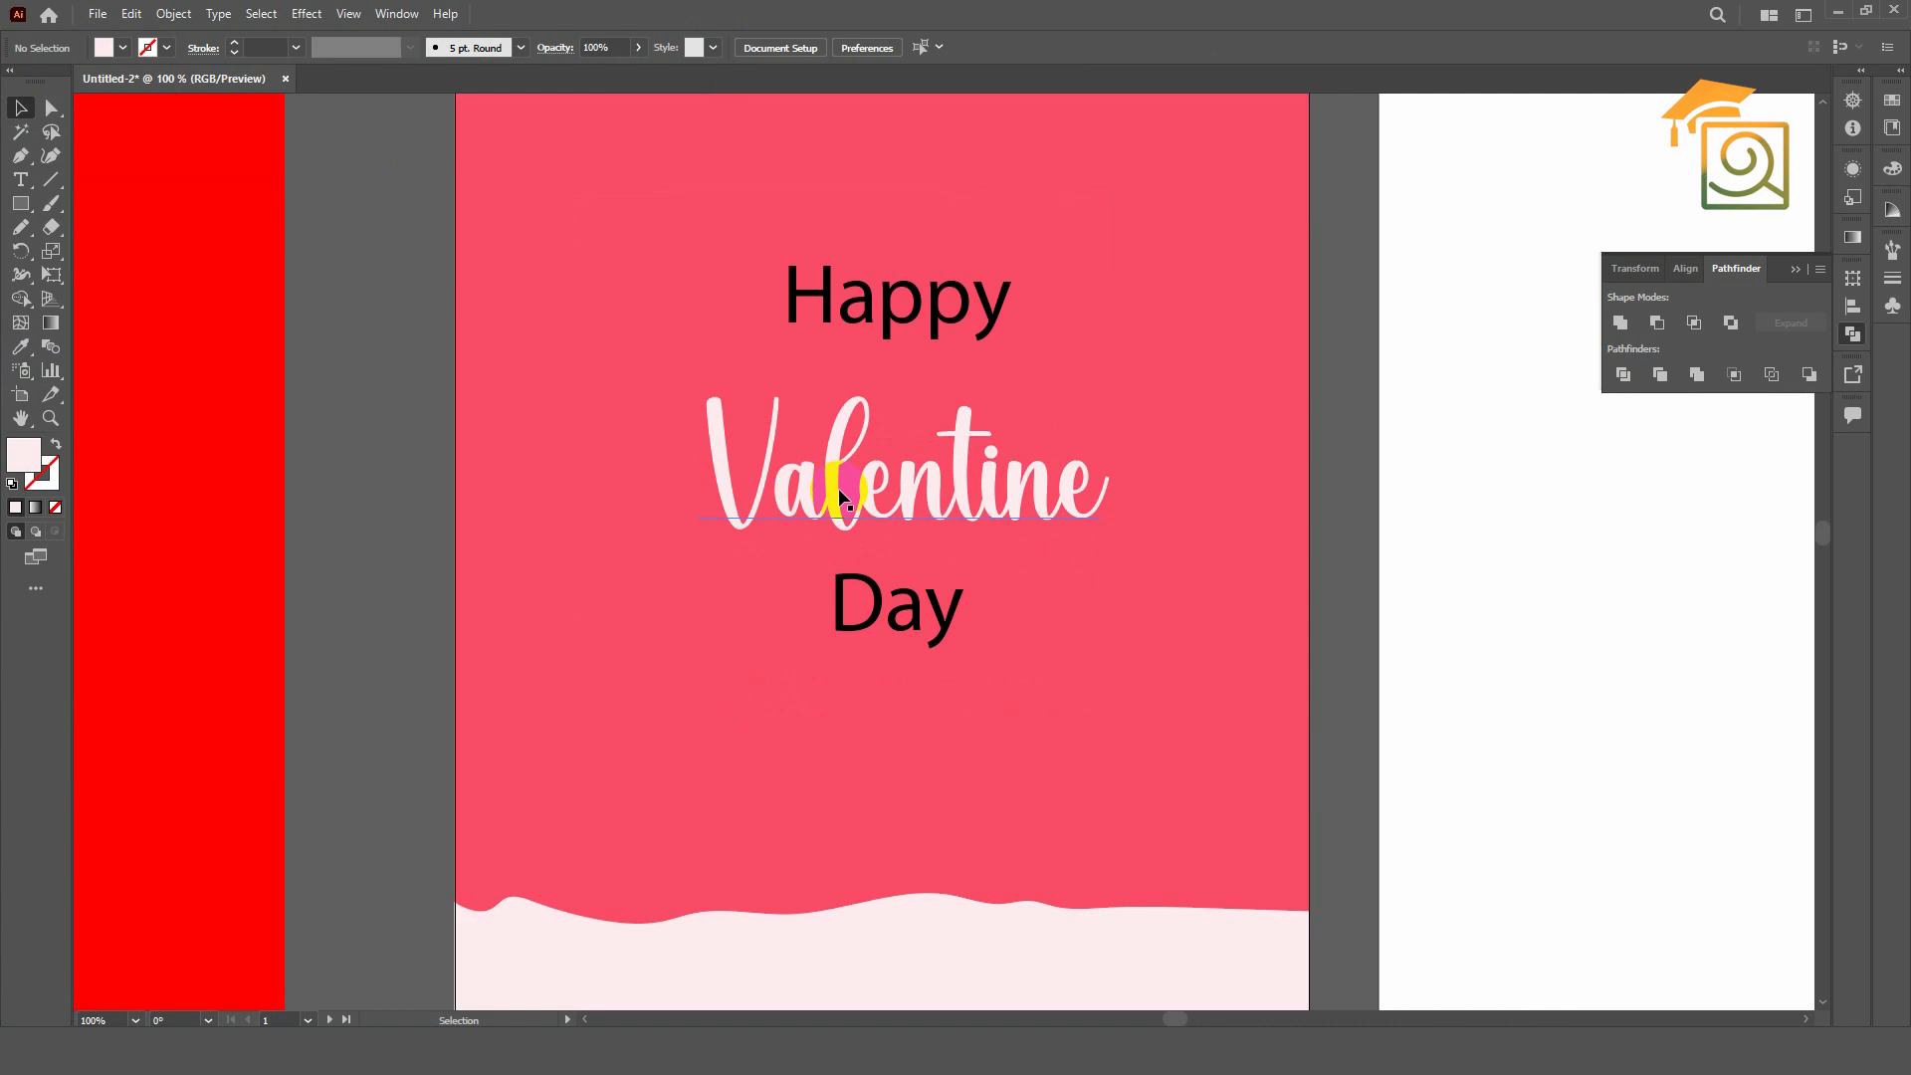
pyautogui.click(894, 508)
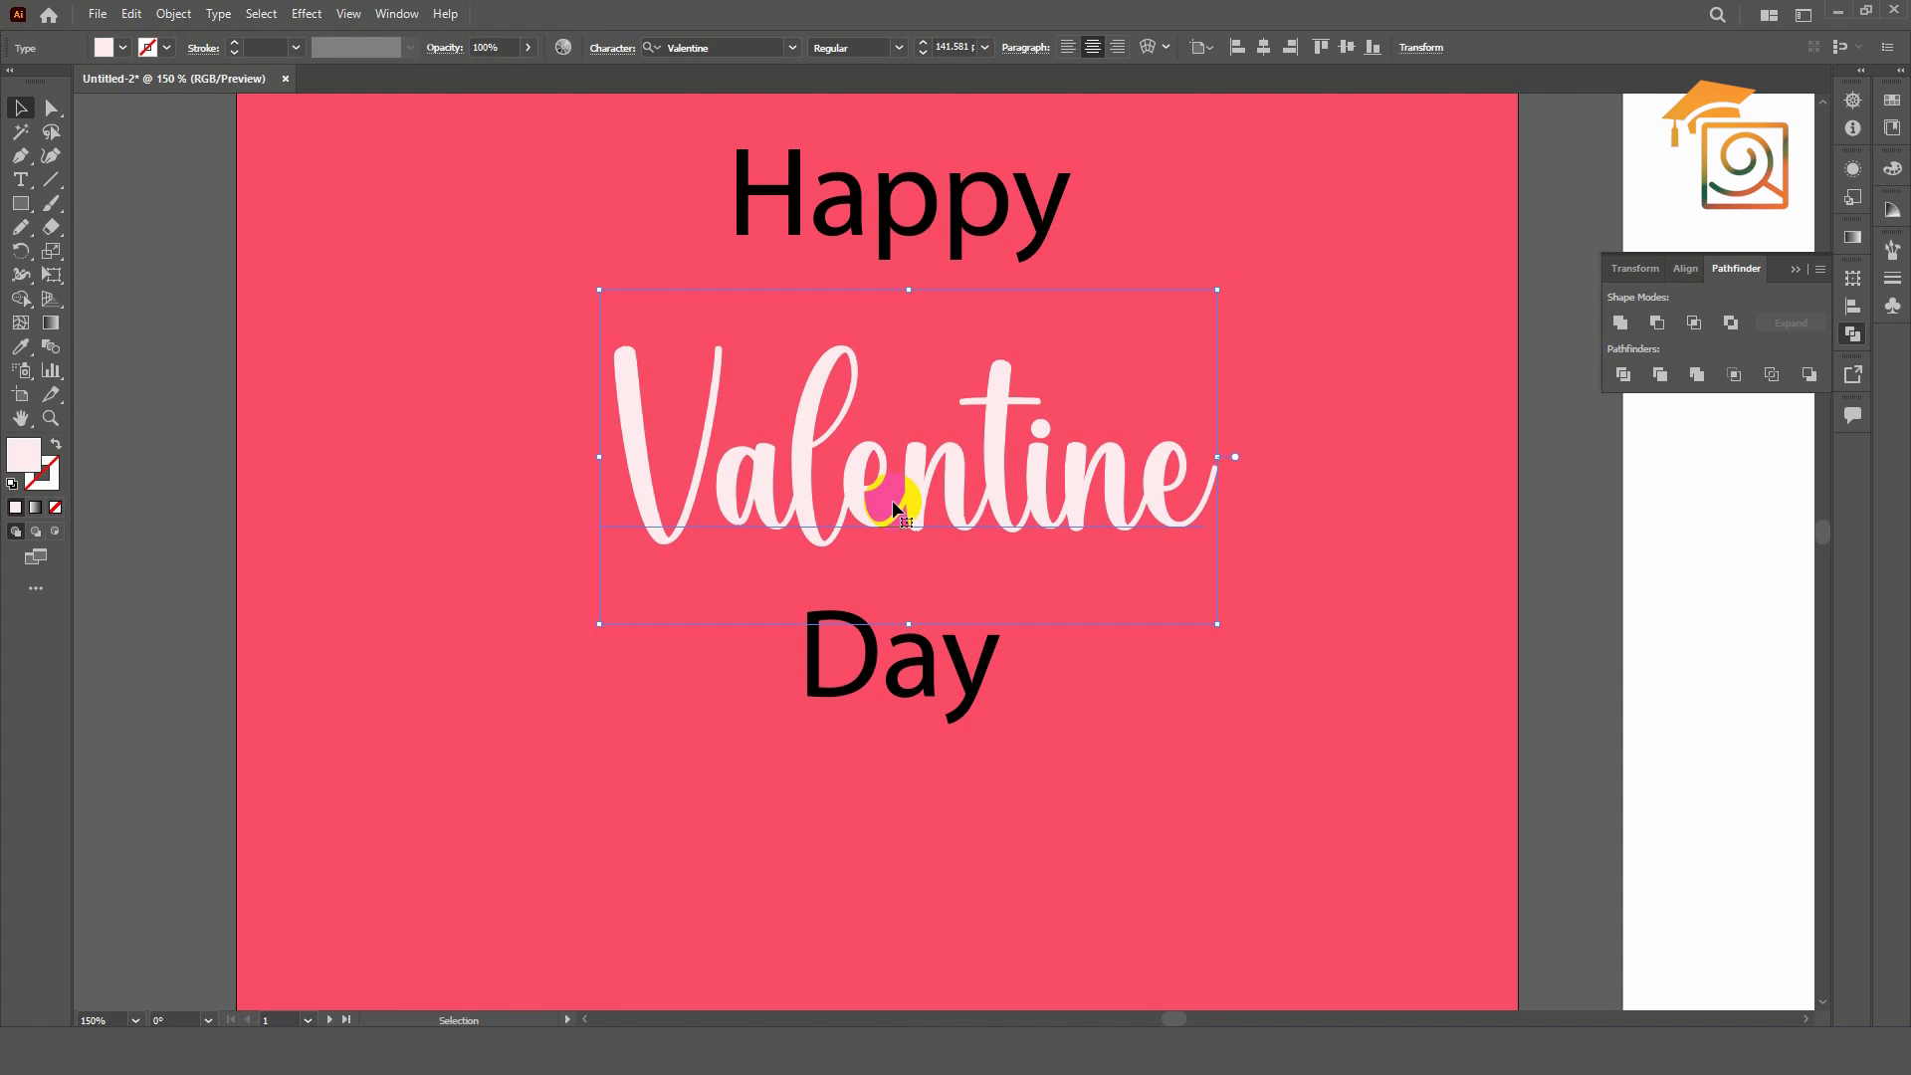
pyautogui.doubleClick(671, 466)
pyautogui.moveTo(709, 437); pyautogui.dragTo(525, 438)
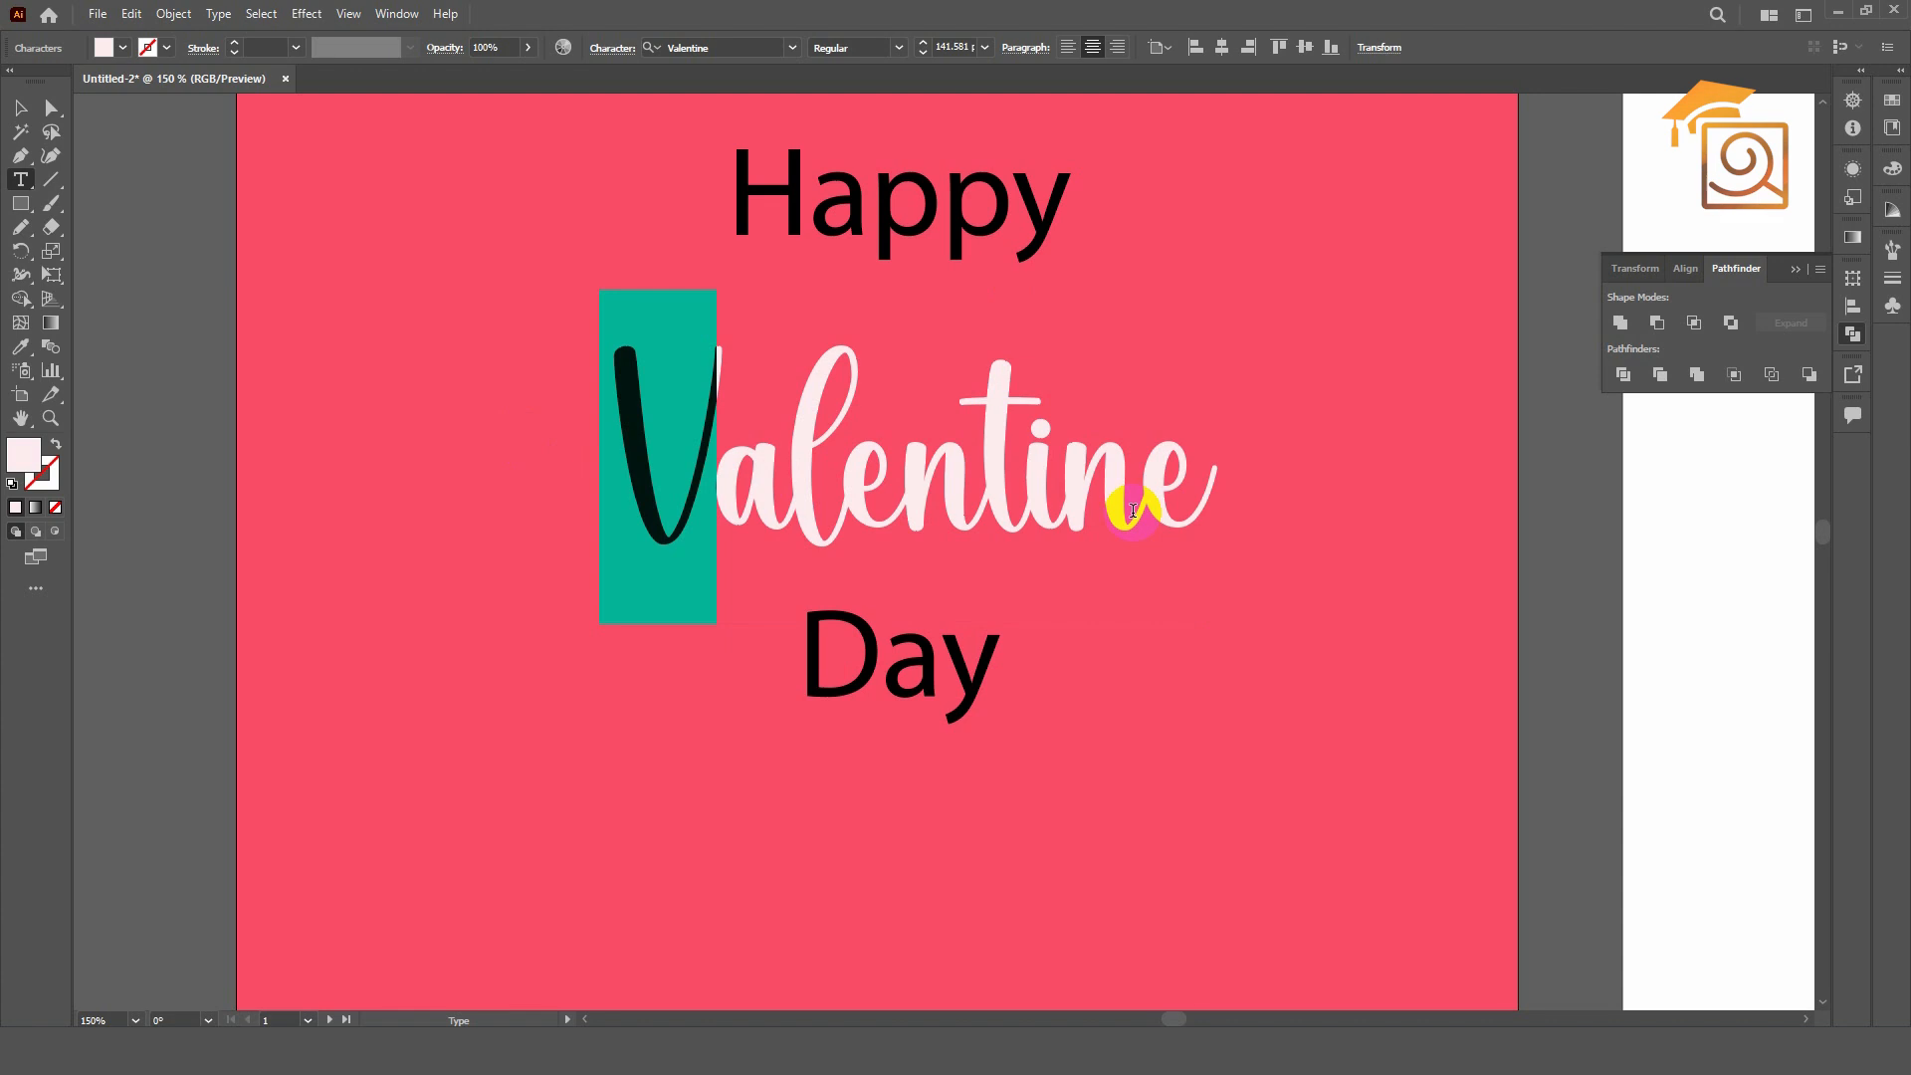
pyautogui.write('v')
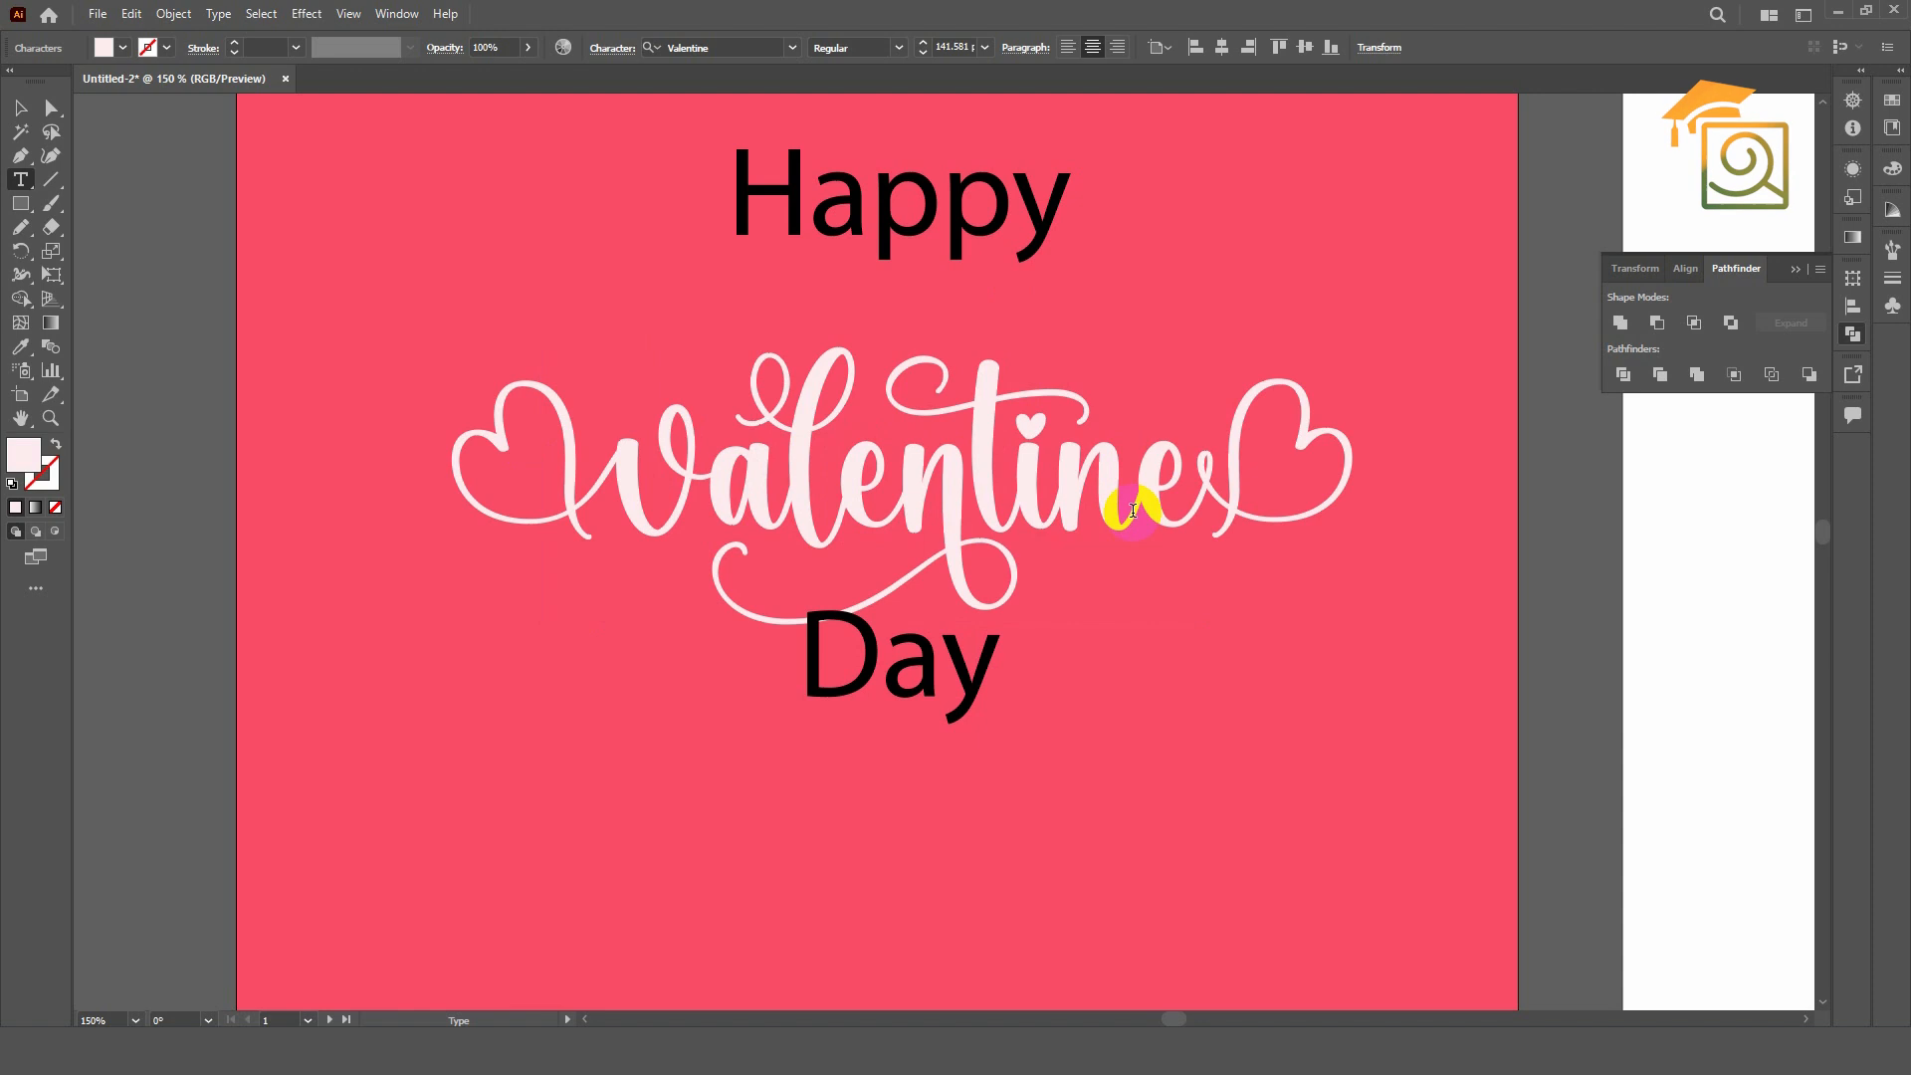
pyautogui.press('BackSpace')
pyautogui.write('V')
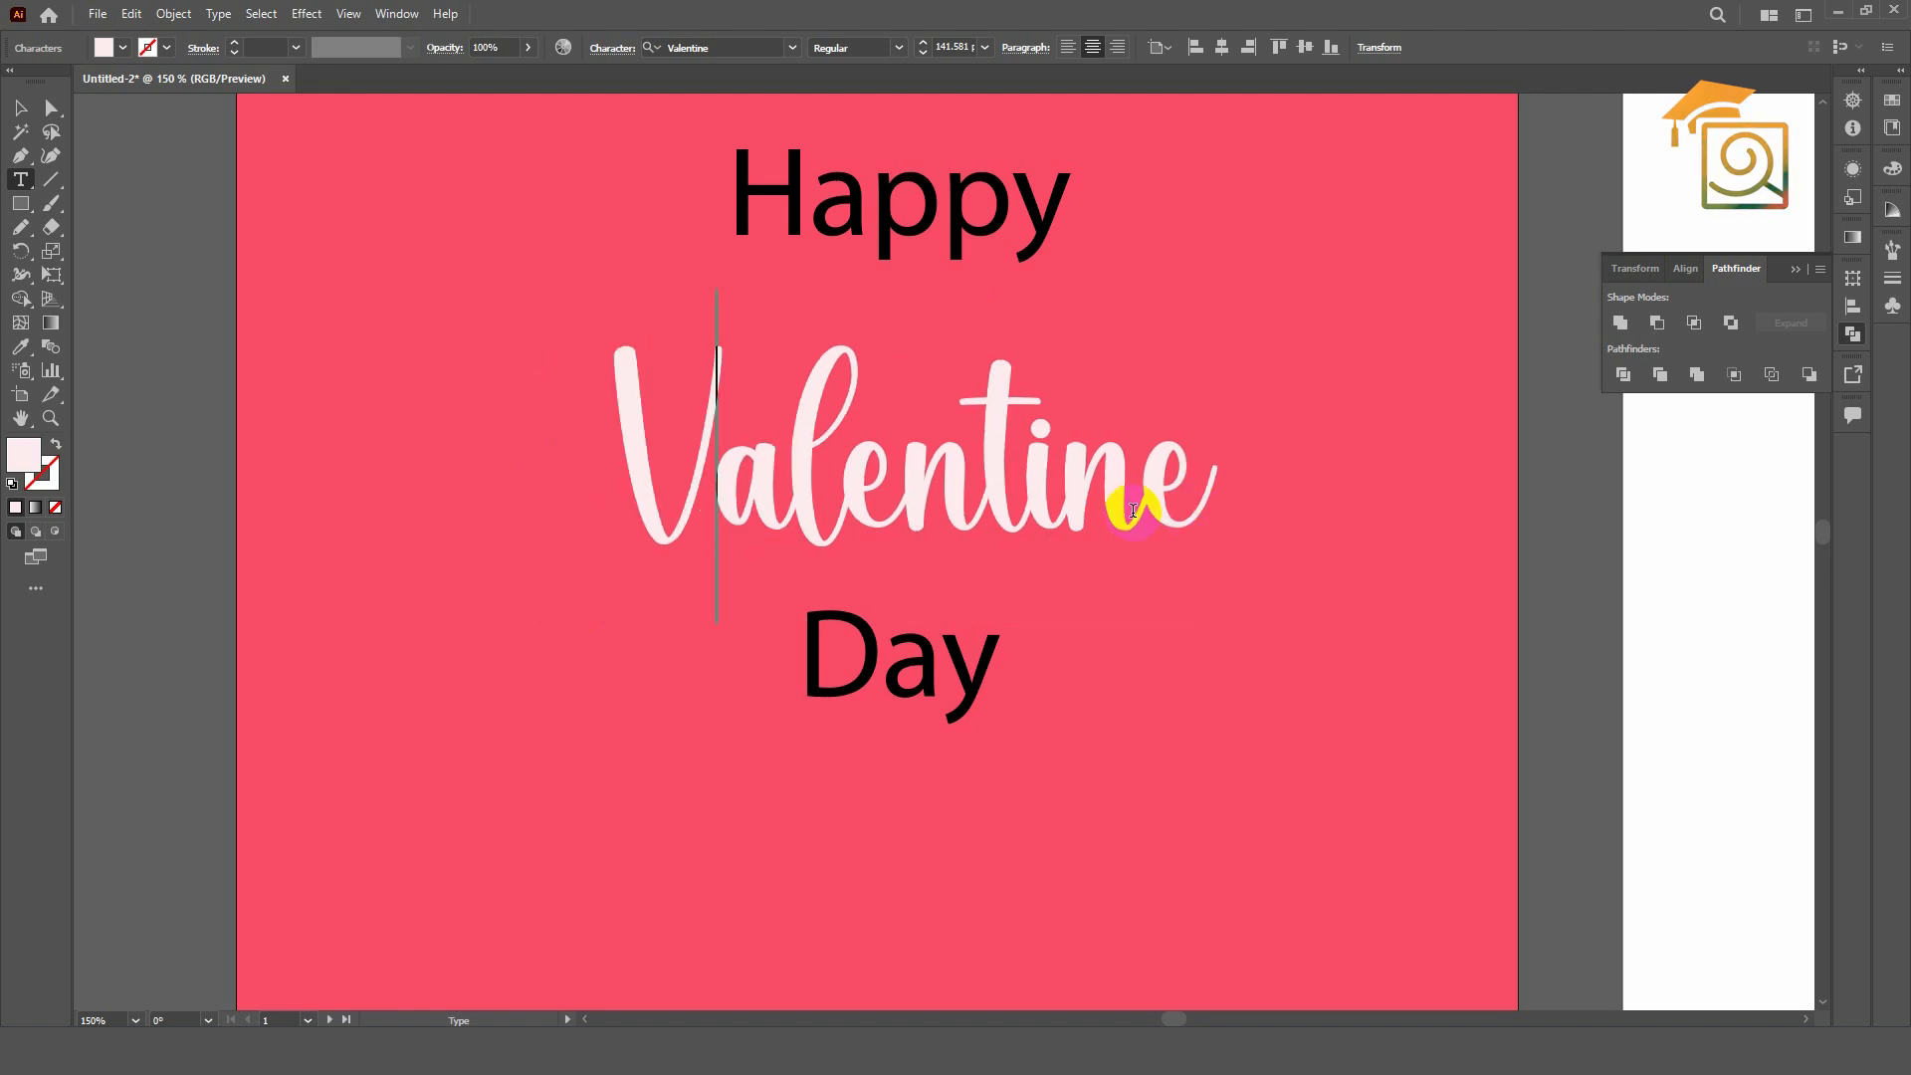
pyautogui.press('BackSpace')
pyautogui.write('v')
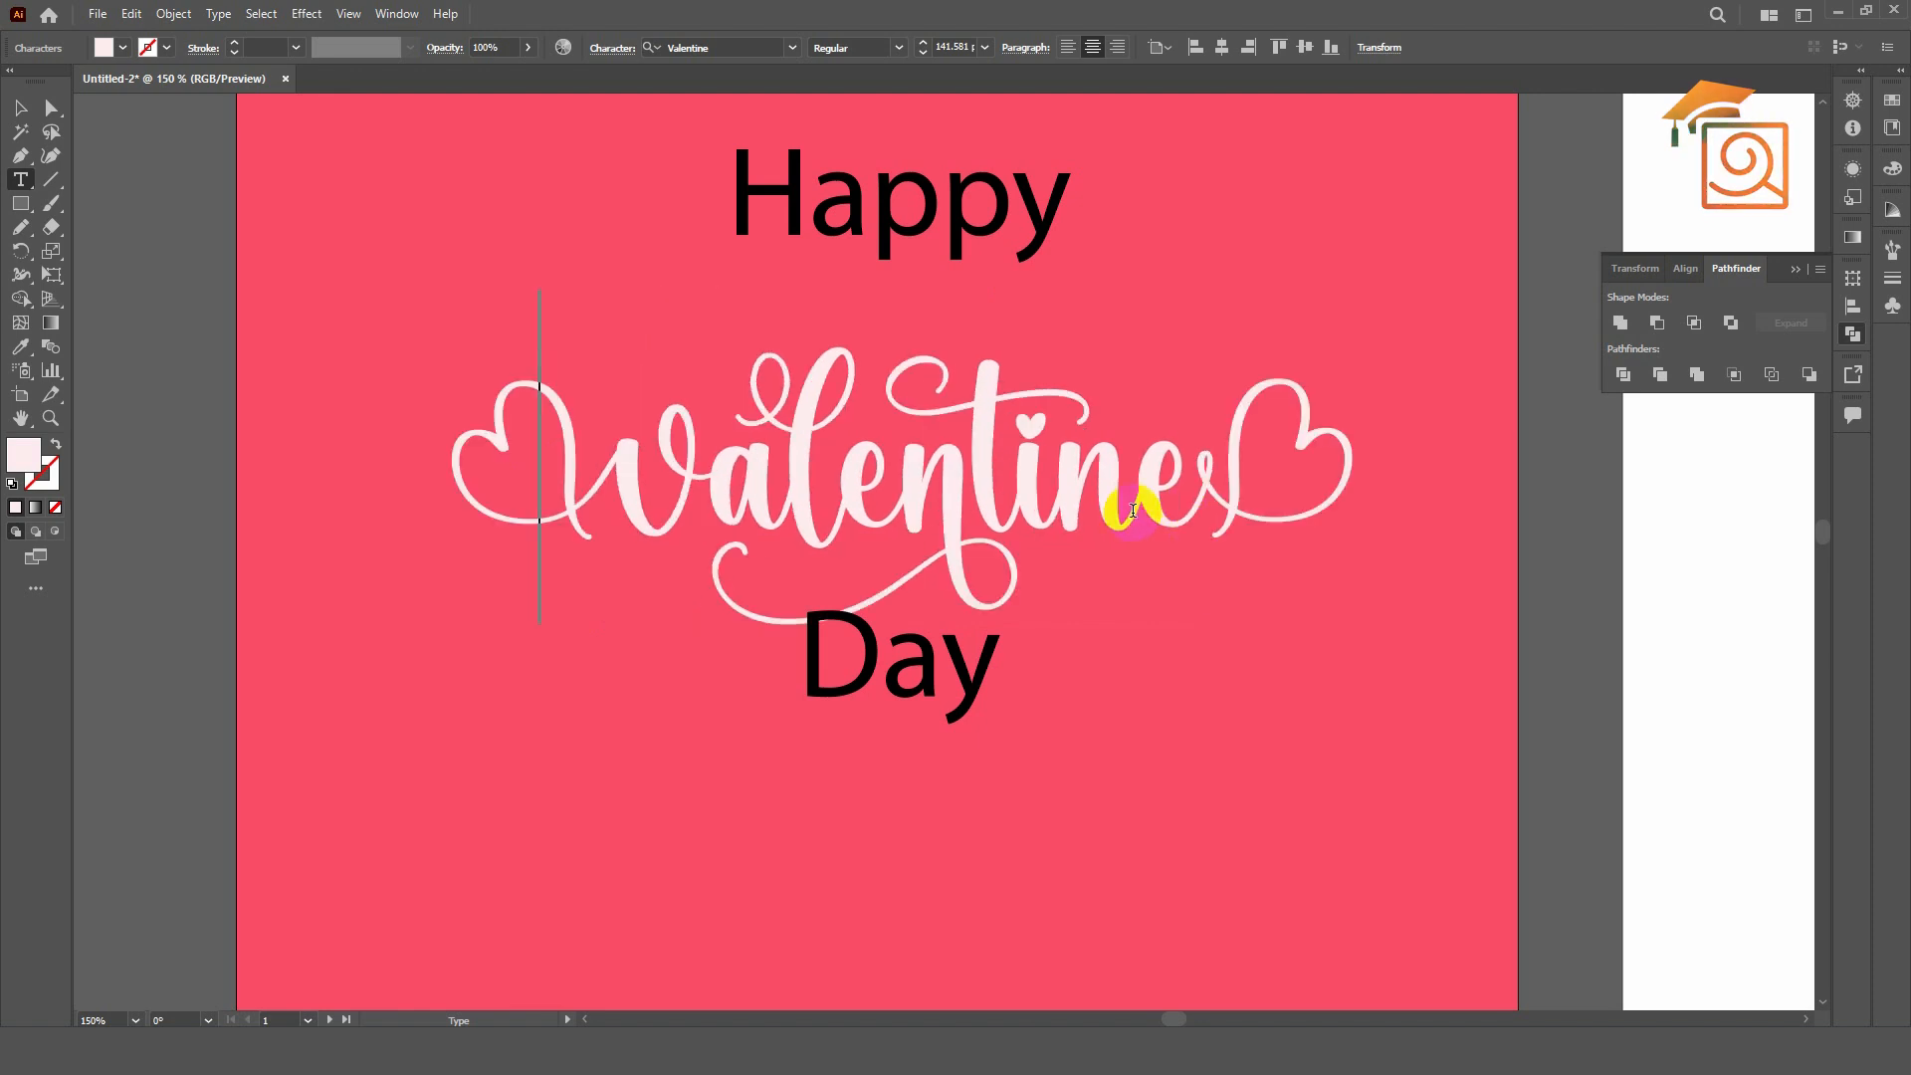
pyautogui.press('Escape')
pyautogui.hotkey('ctrl', '1')
pyautogui.click(938, 524)
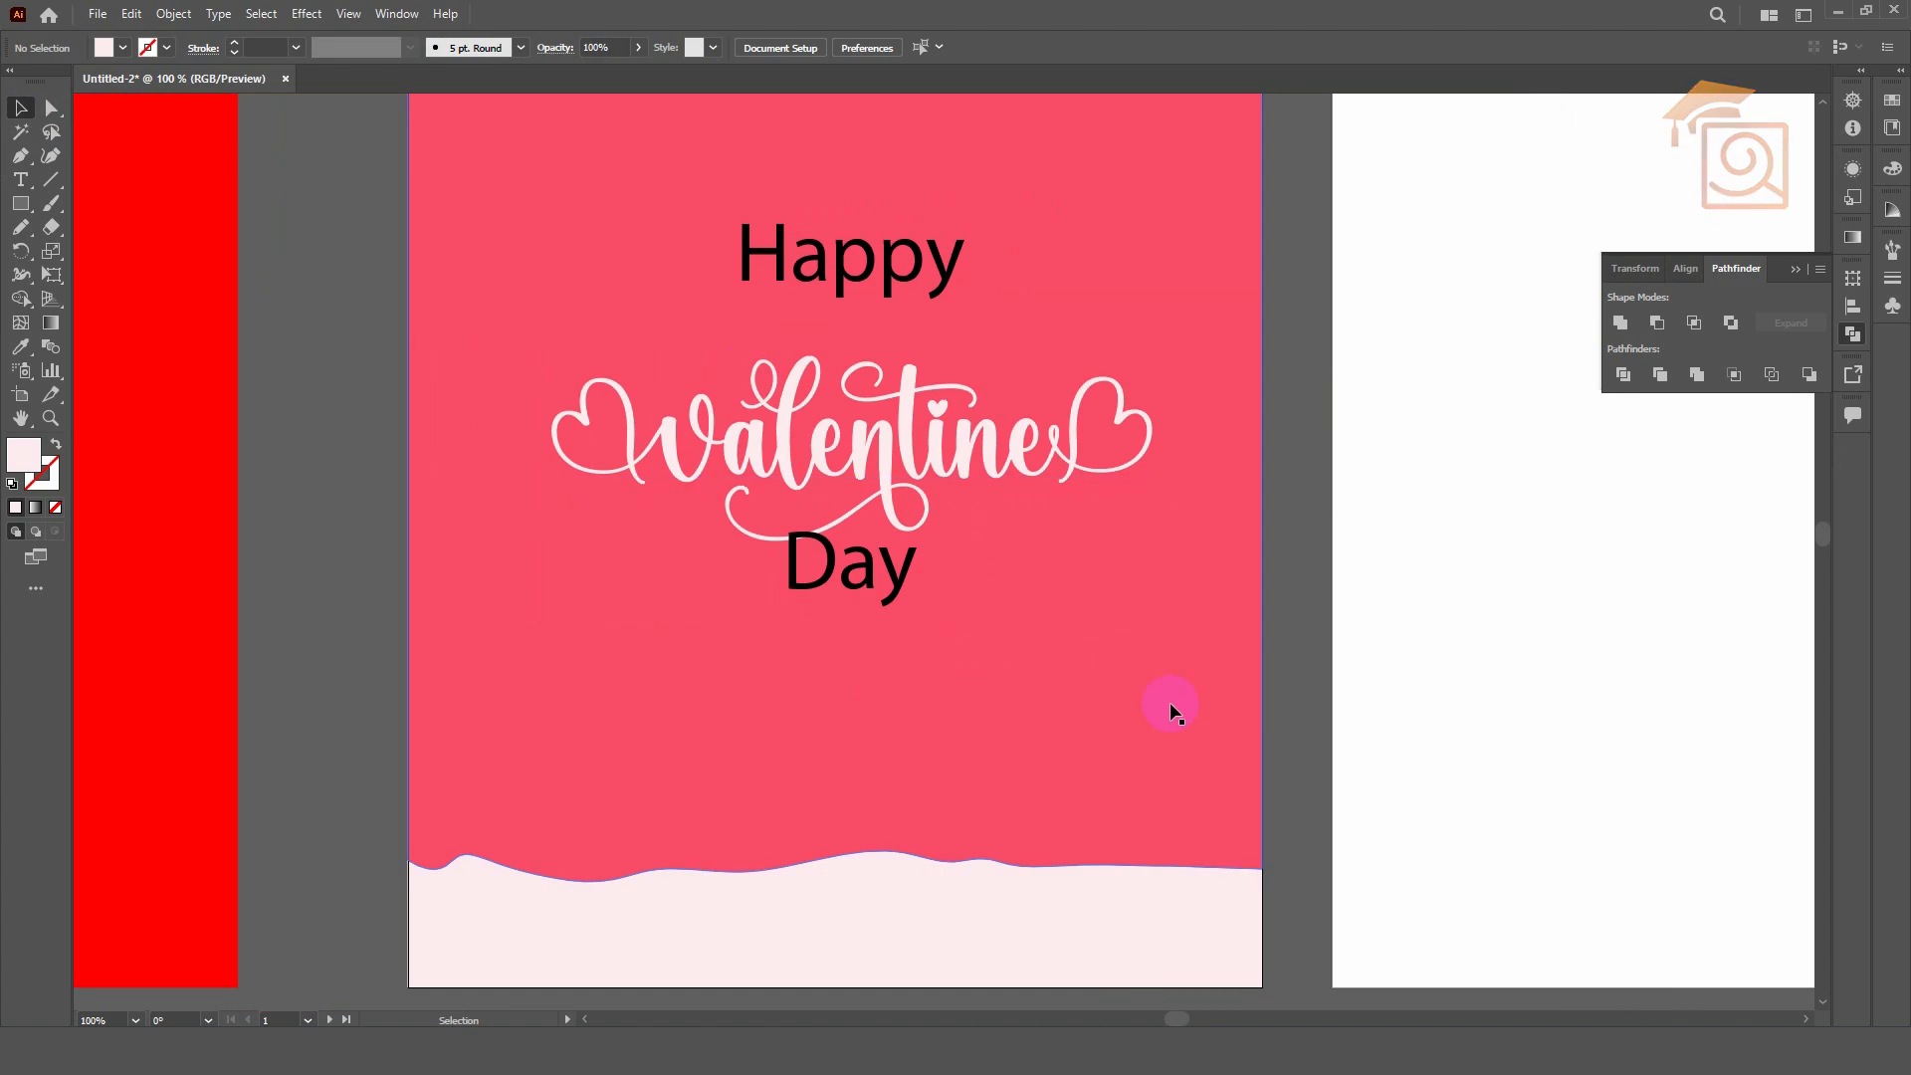
# - Change the font of the words "Happy" and "Day" to Love House
pyautogui.click(853, 554)
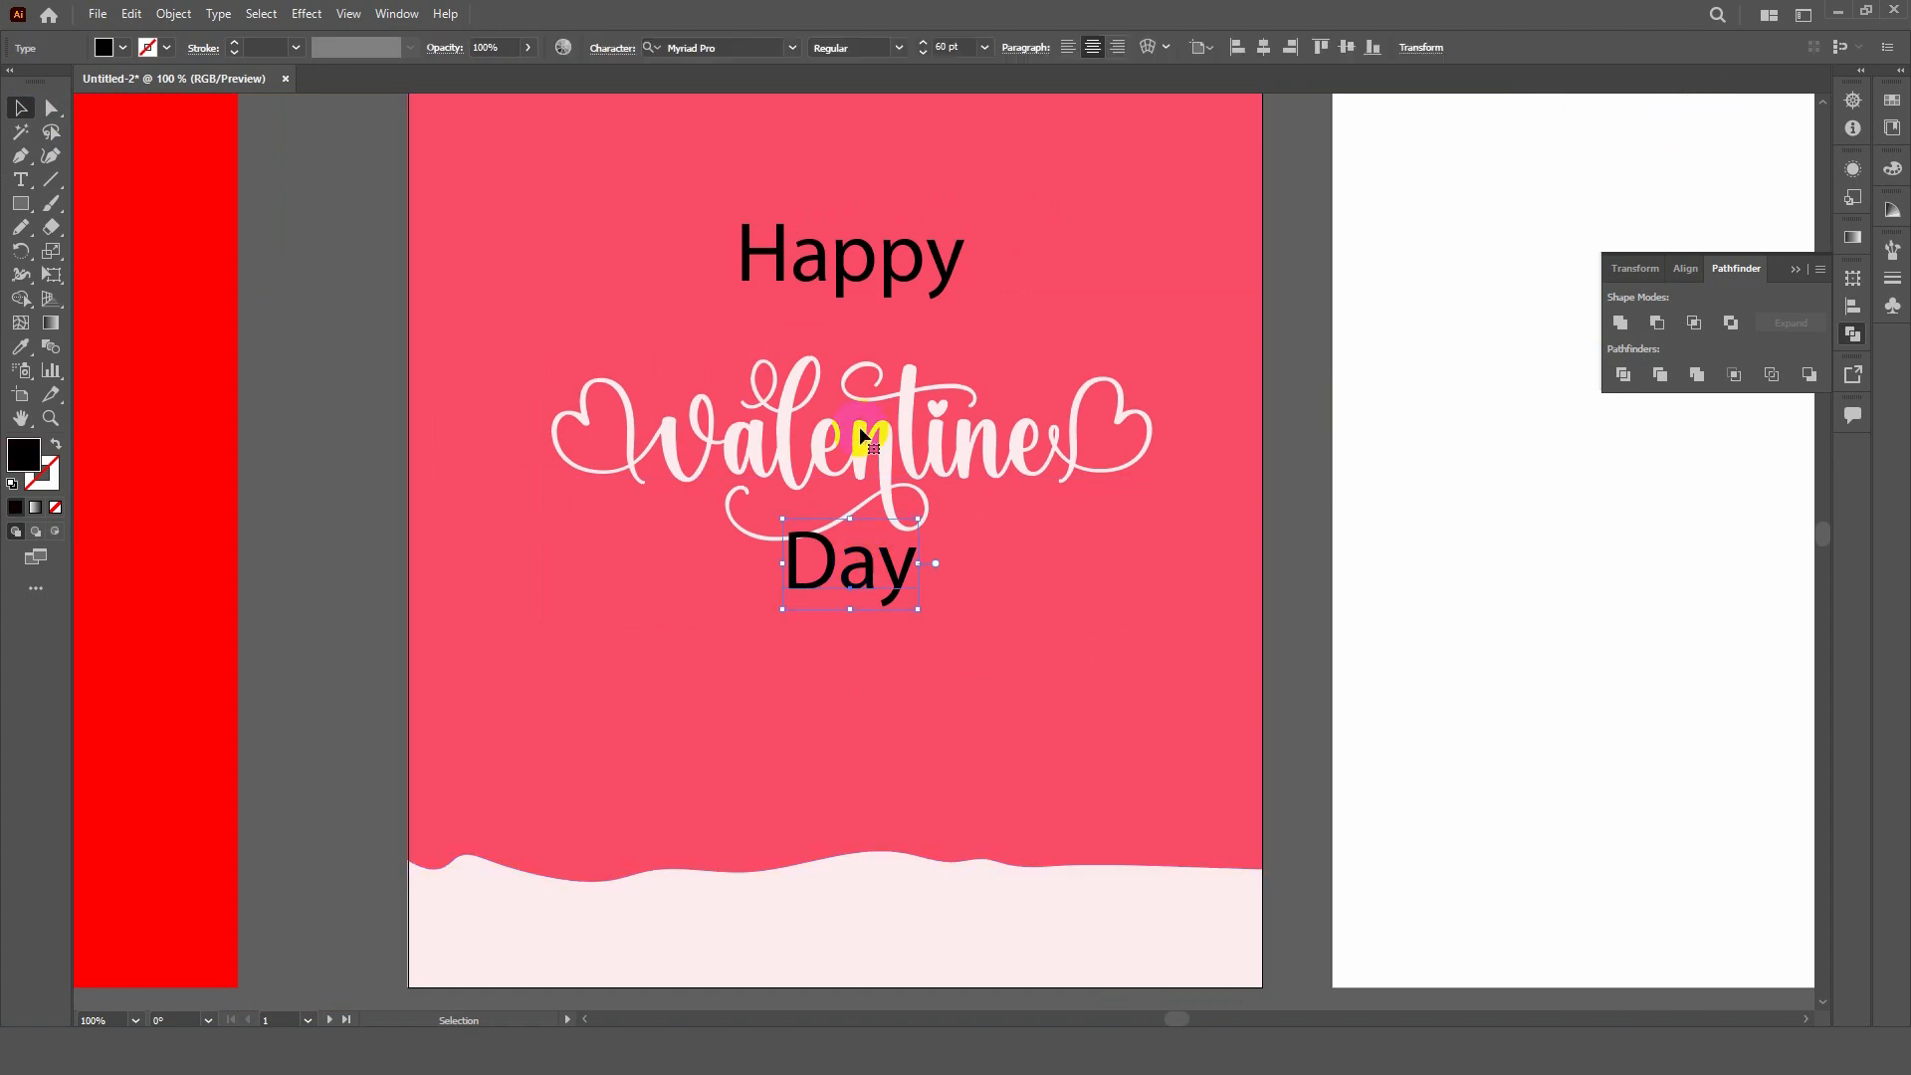
pyautogui.click(732, 48)
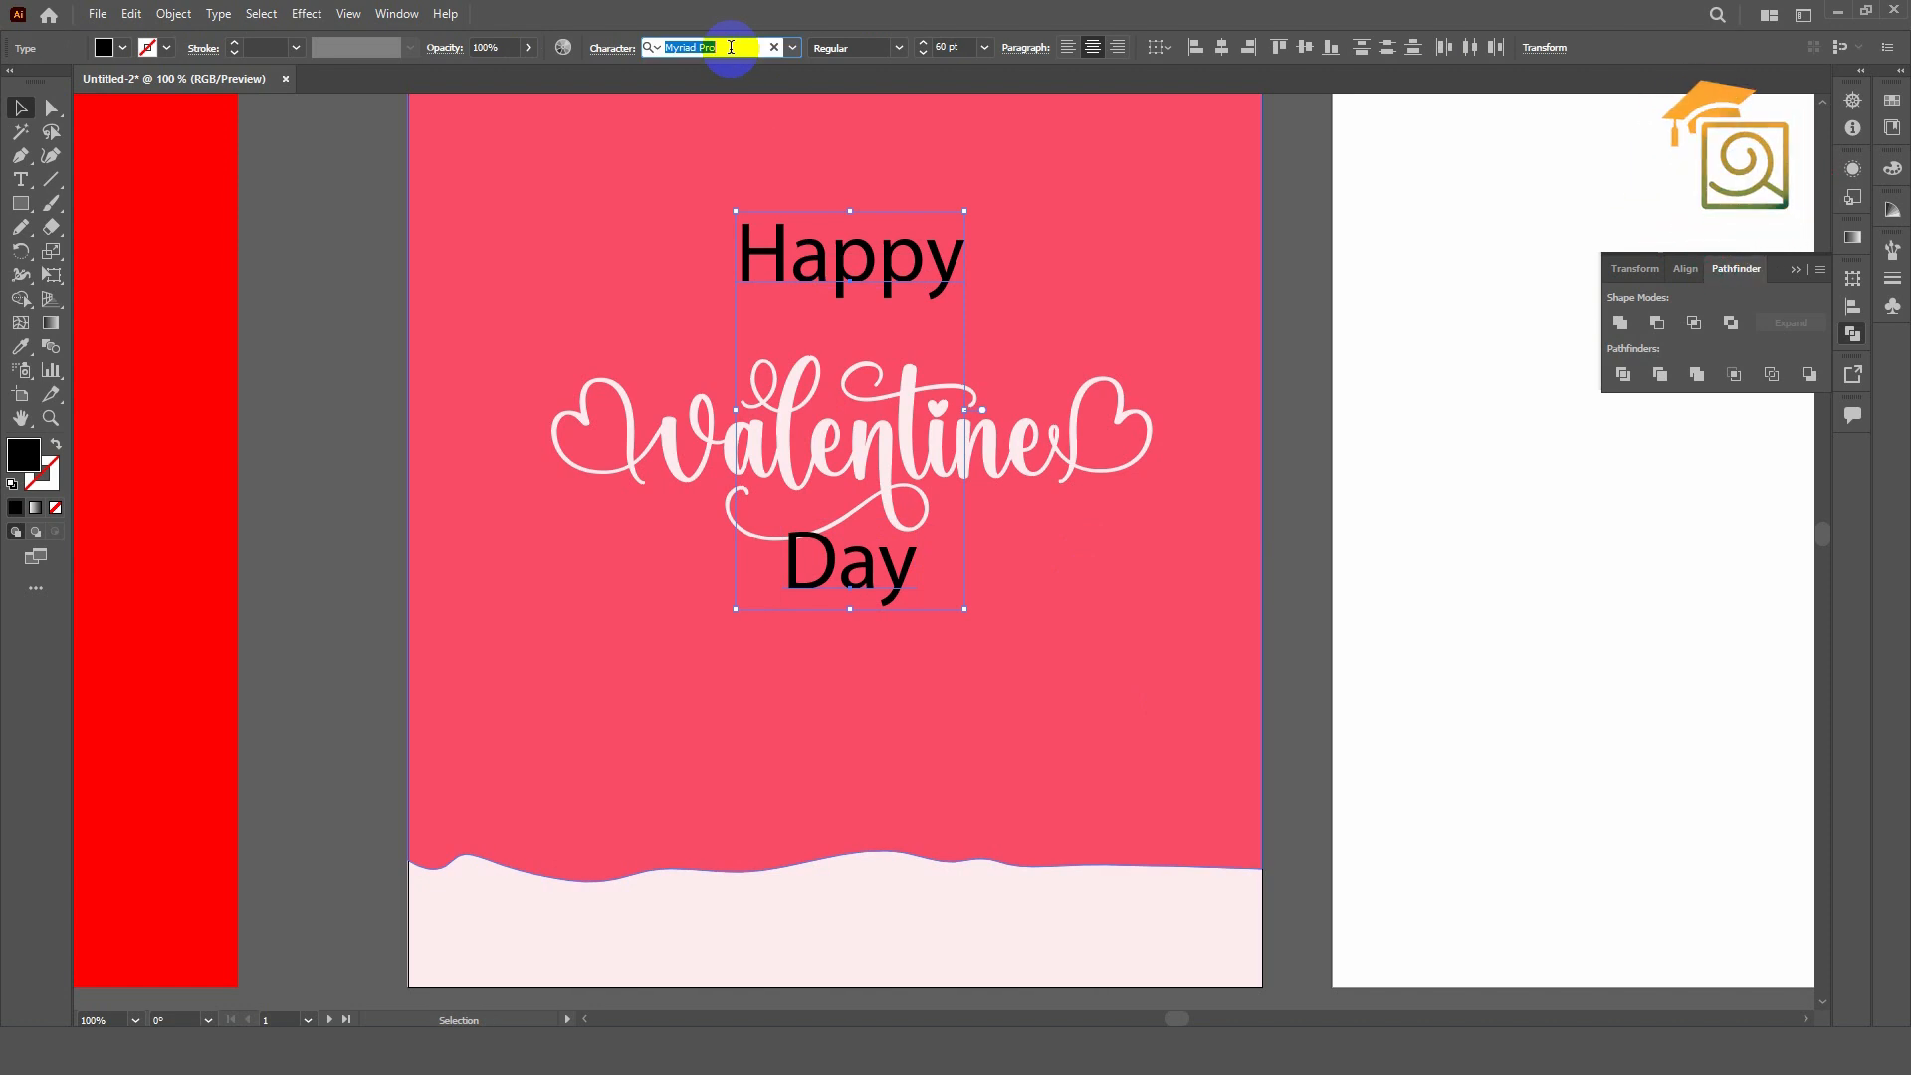
pyautogui.write('love')
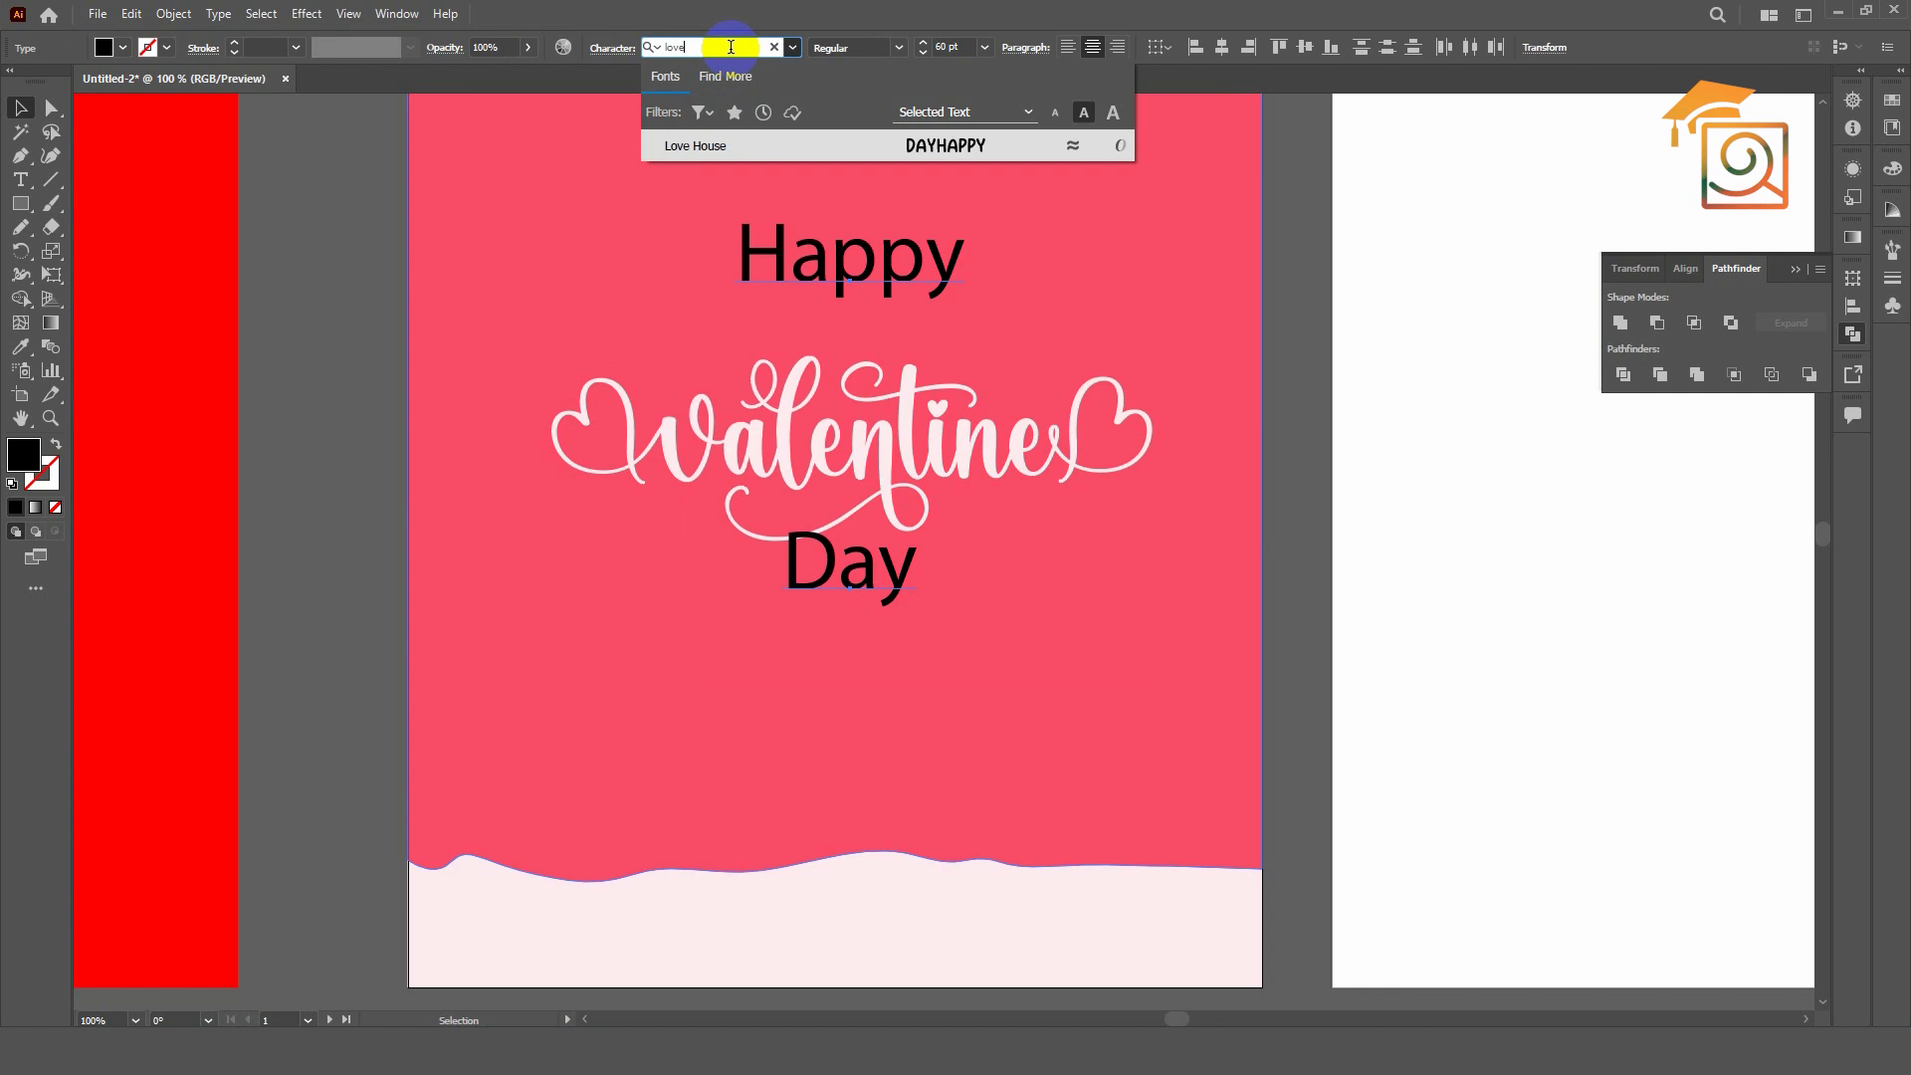
pyautogui.click(734, 145)
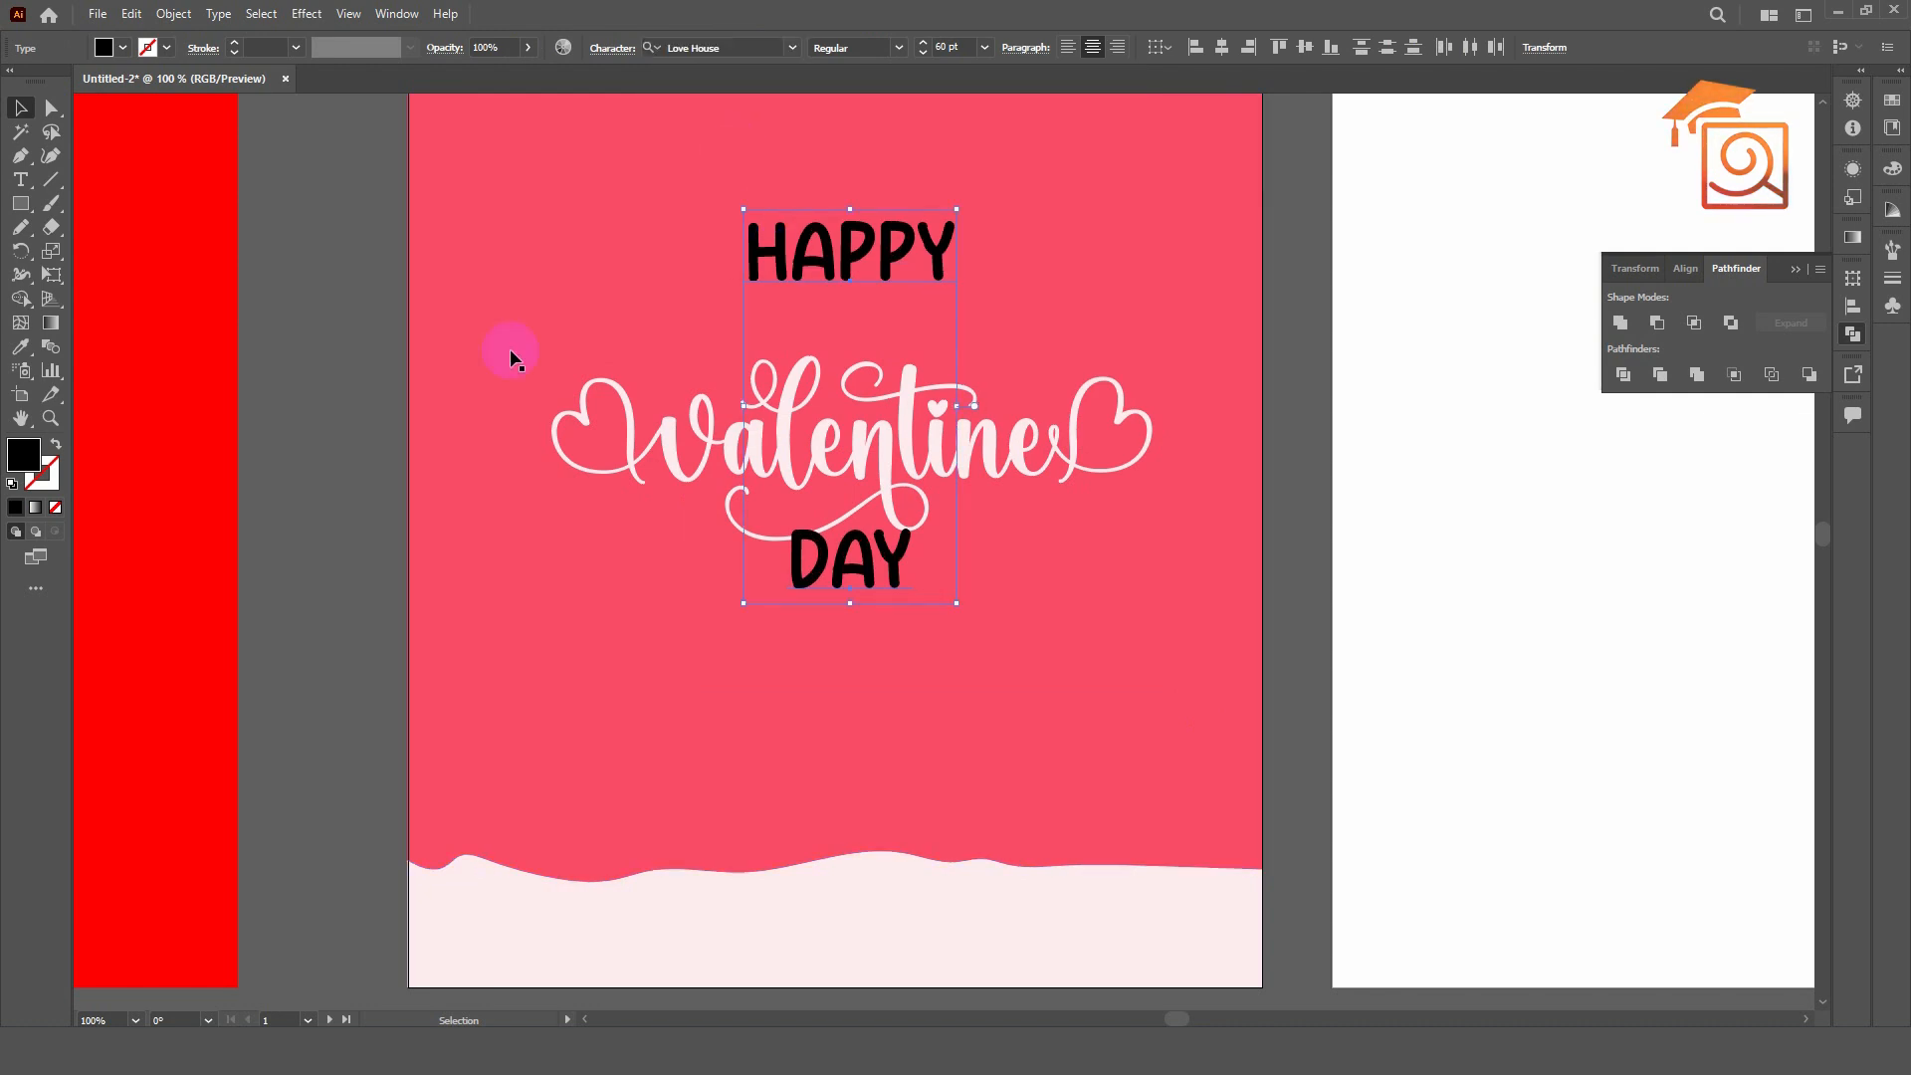
# - Colour "Happy" and "Day" with the pale pink sampled from the lower wavy piece
pyautogui.click(20, 347)
pyautogui.click(627, 929)
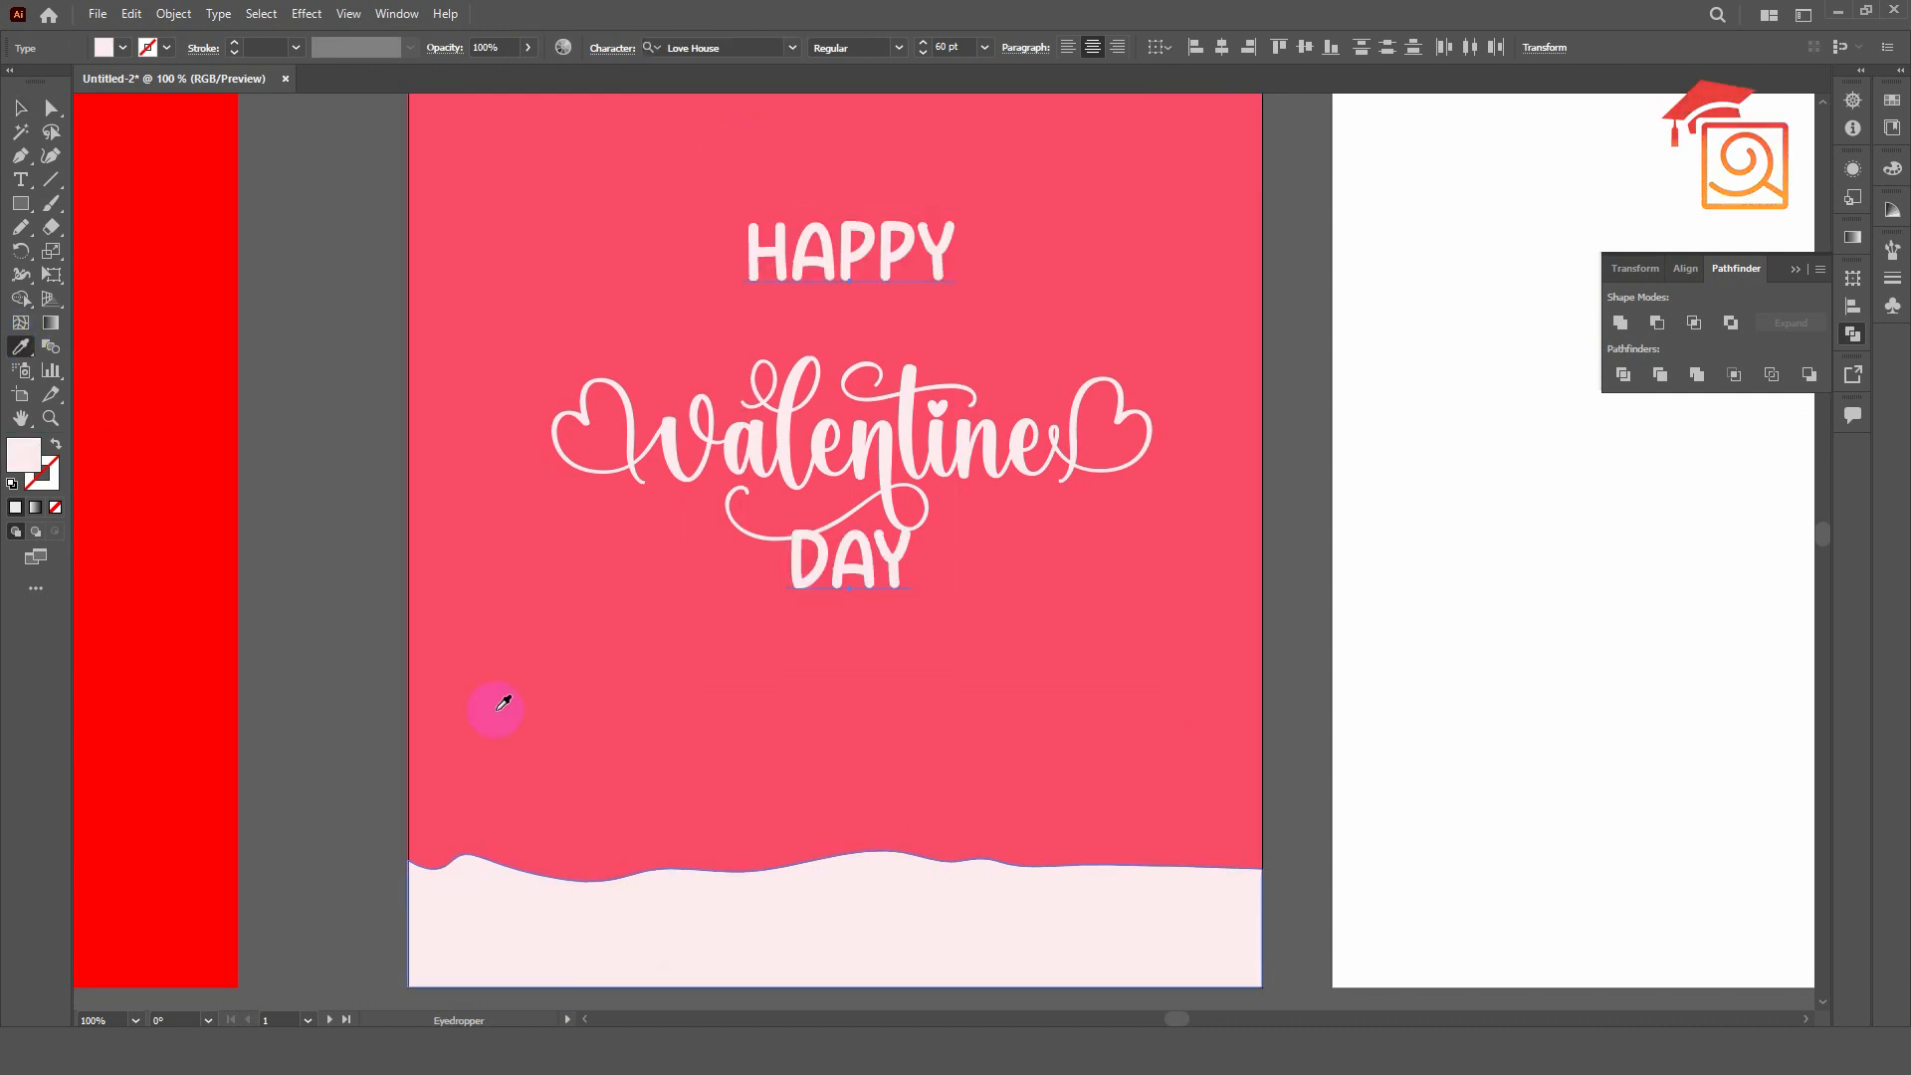
pyautogui.click(22, 109)
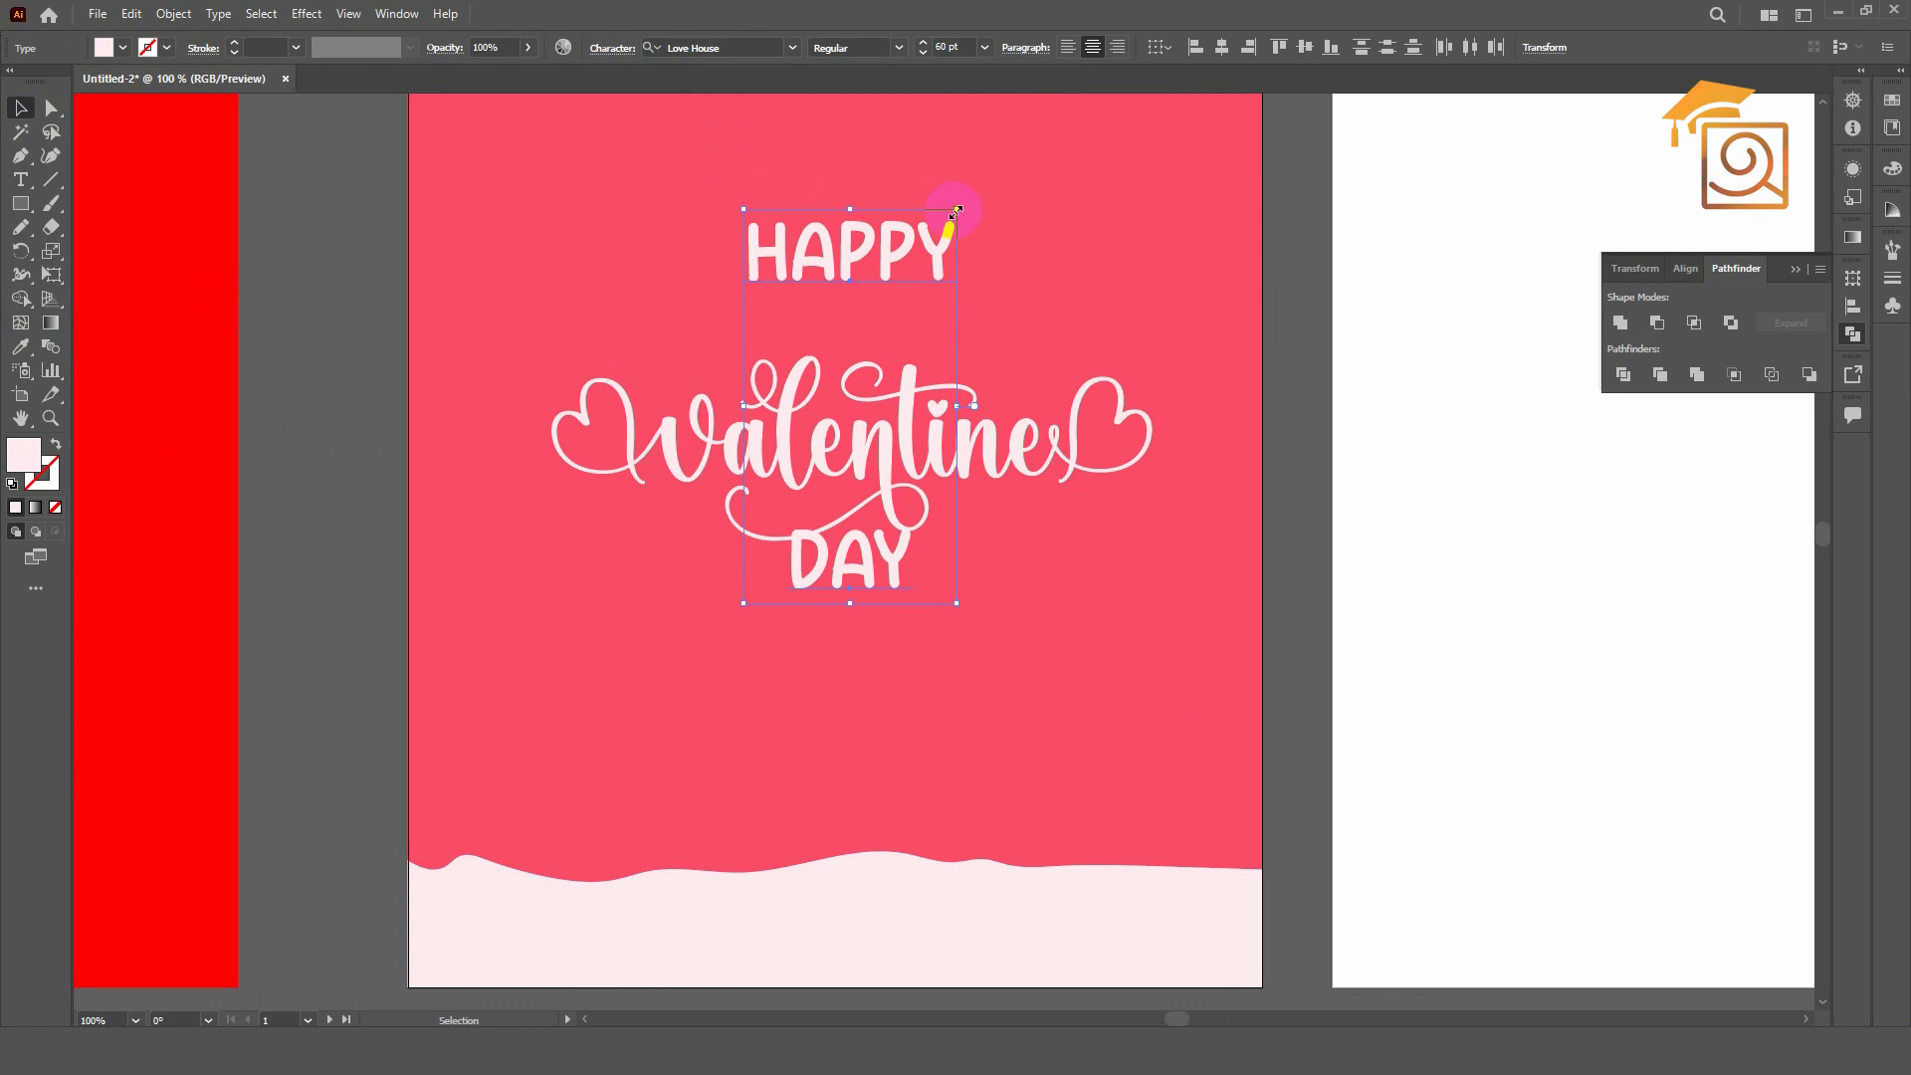
# - Enlarge "Happy" and "Day" together to about 86.8 pt and move them close above and below "Valentine"
pyautogui.moveTo(958, 207); pyautogui.dragTo(1177, 116)
pyautogui.moveTo(922, 170); pyautogui.dragTo(925, 271)
pyautogui.click(1280, 426)
pyautogui.moveTo(913, 725); pyautogui.dragTo(882, 576)
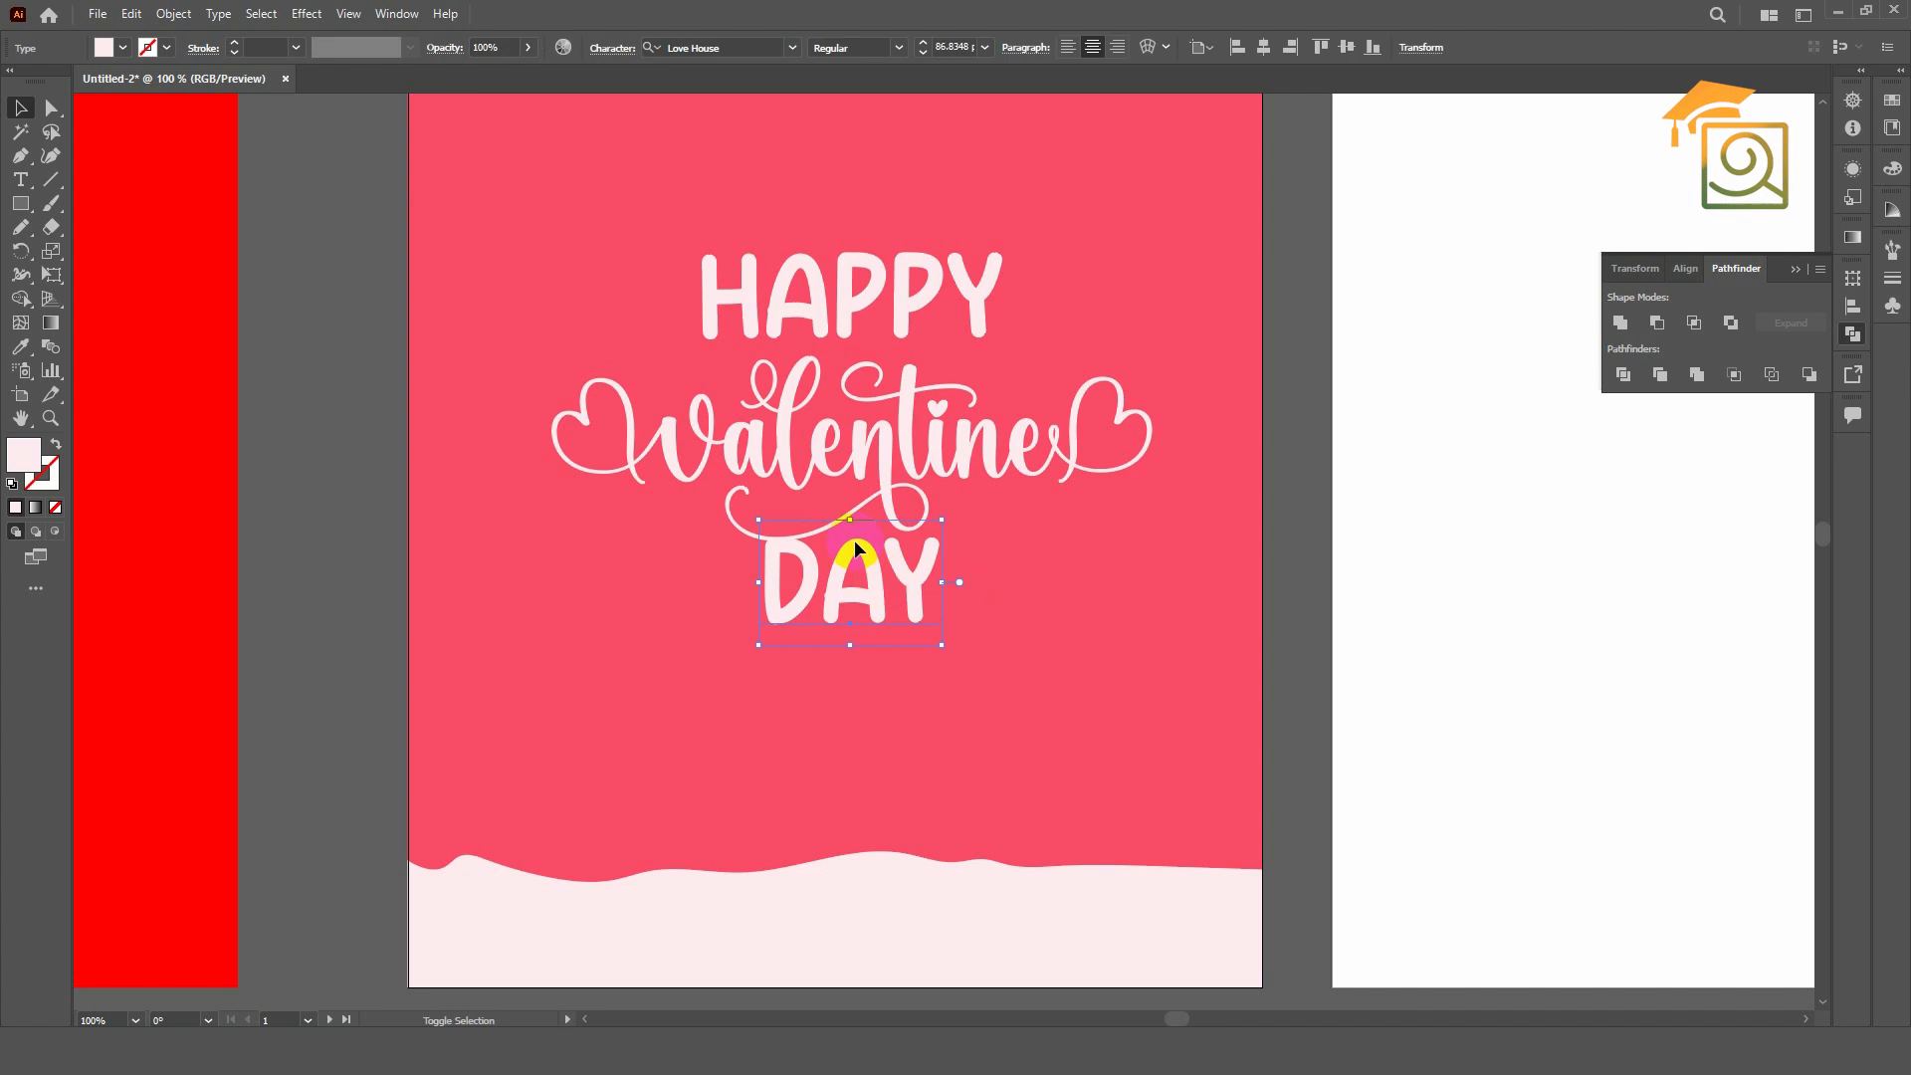
pyautogui.hotkey('ctrl', '-')
pyautogui.hotkey('ctrl', '-')
pyautogui.click(930, 636)
pyautogui.scroll(1, 930, 636)
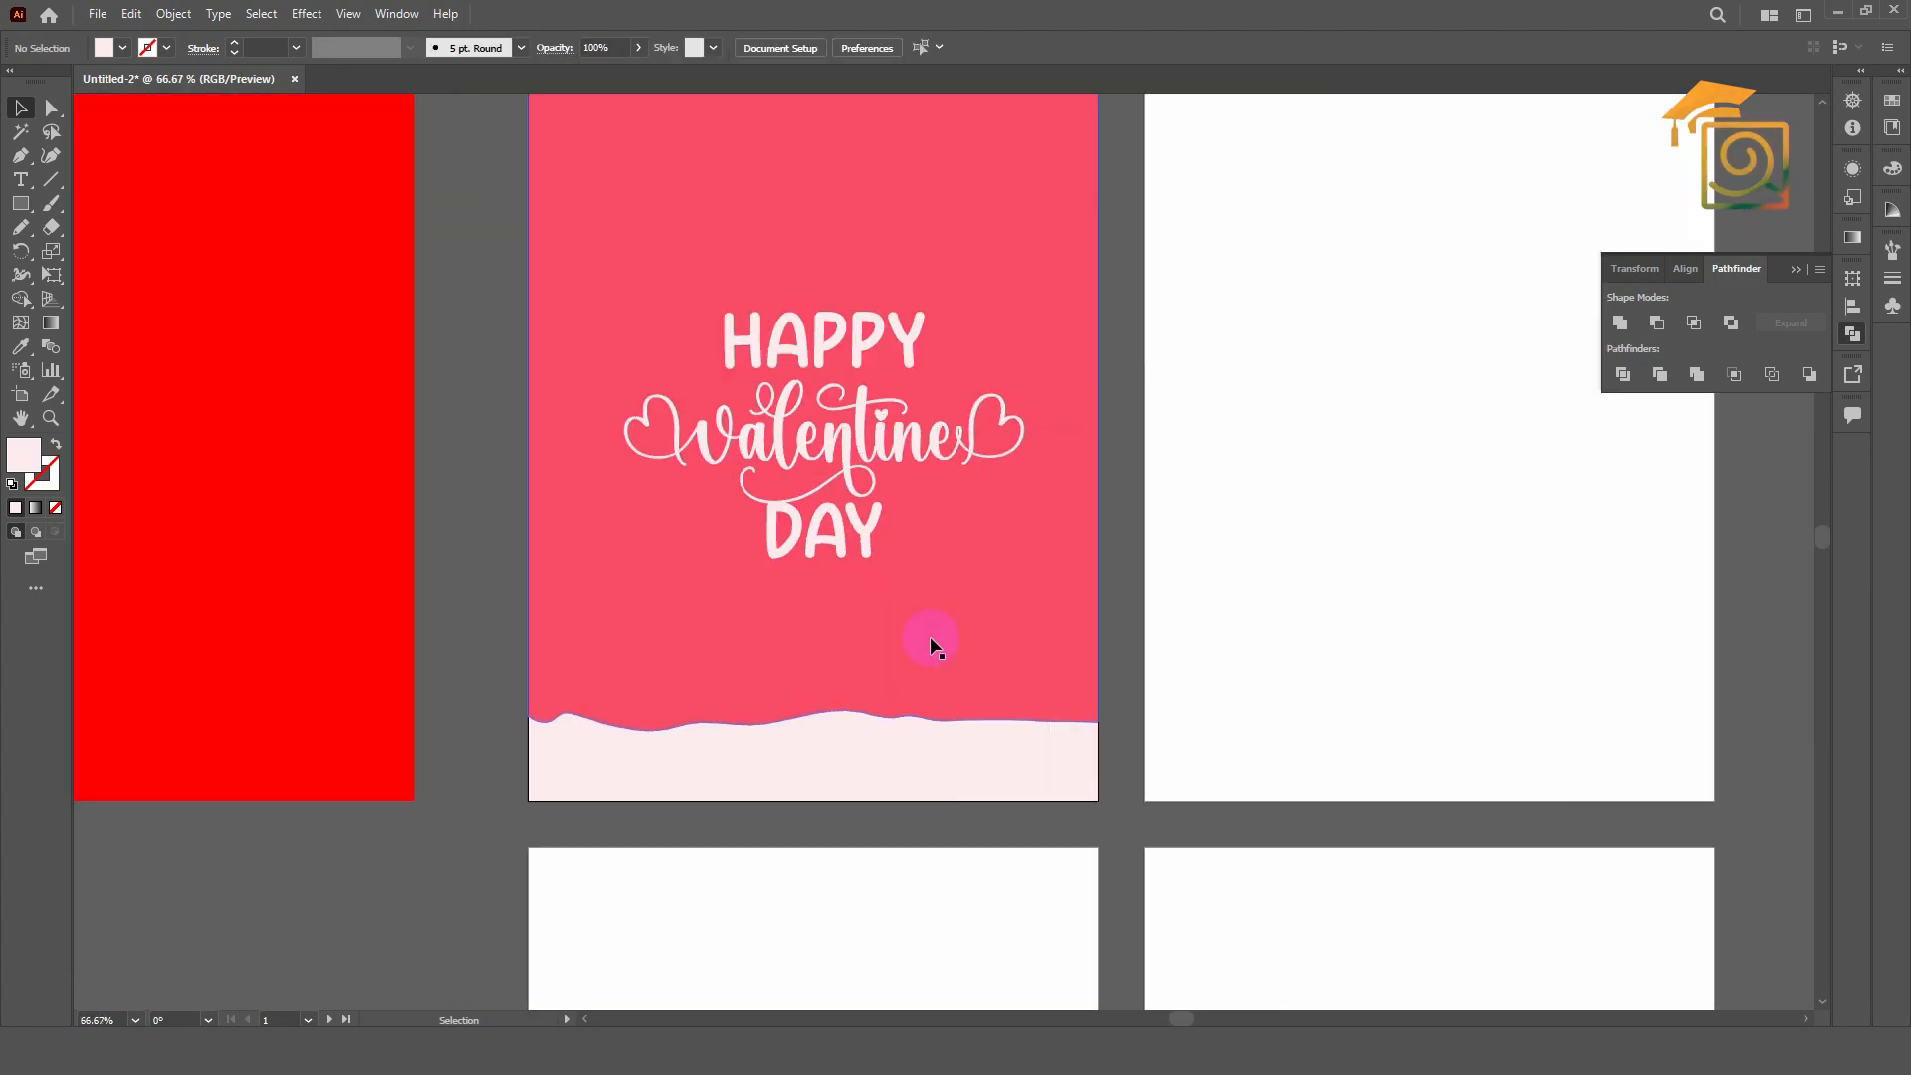
pyautogui.moveTo(1169, 495); pyautogui.dragTo(1166, 546)
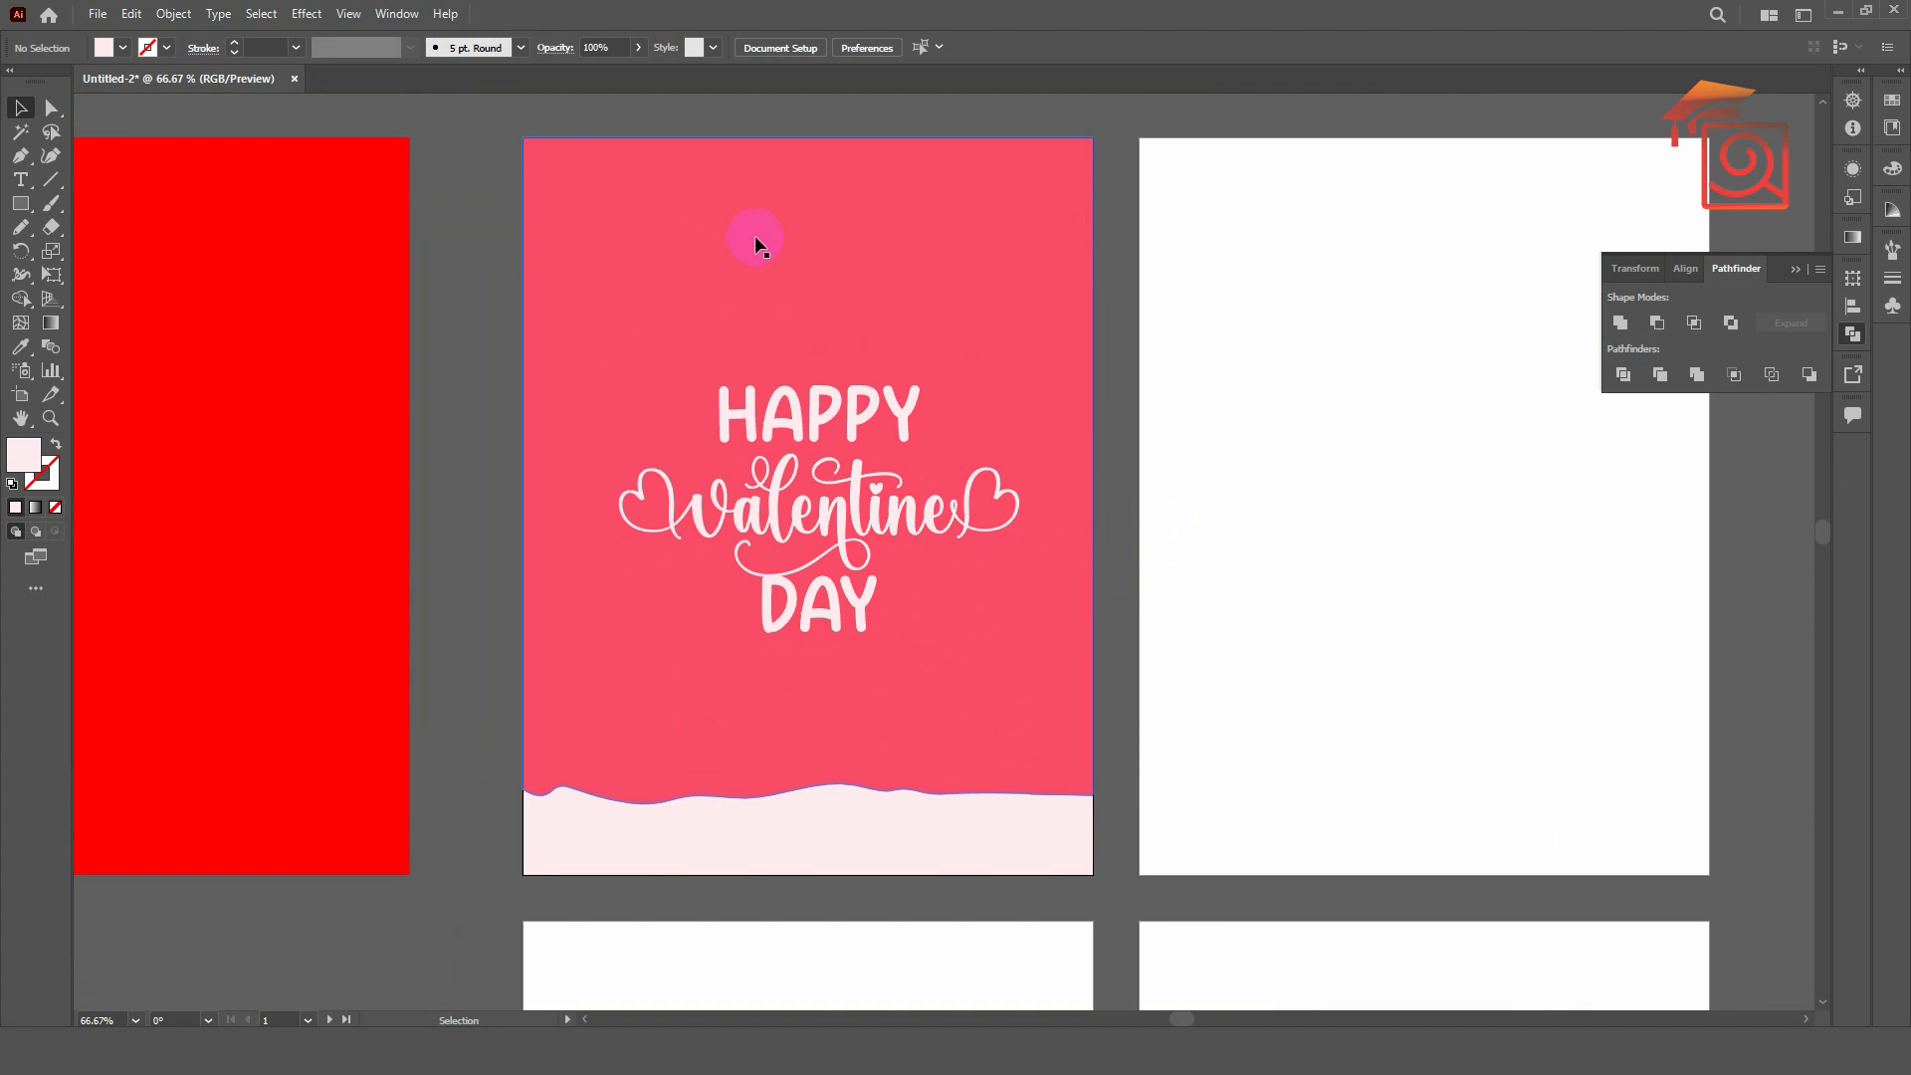
# - Add a line of placeholder text above the word "Happy" and set its font to BonusHearts
pyautogui.click(20, 179)
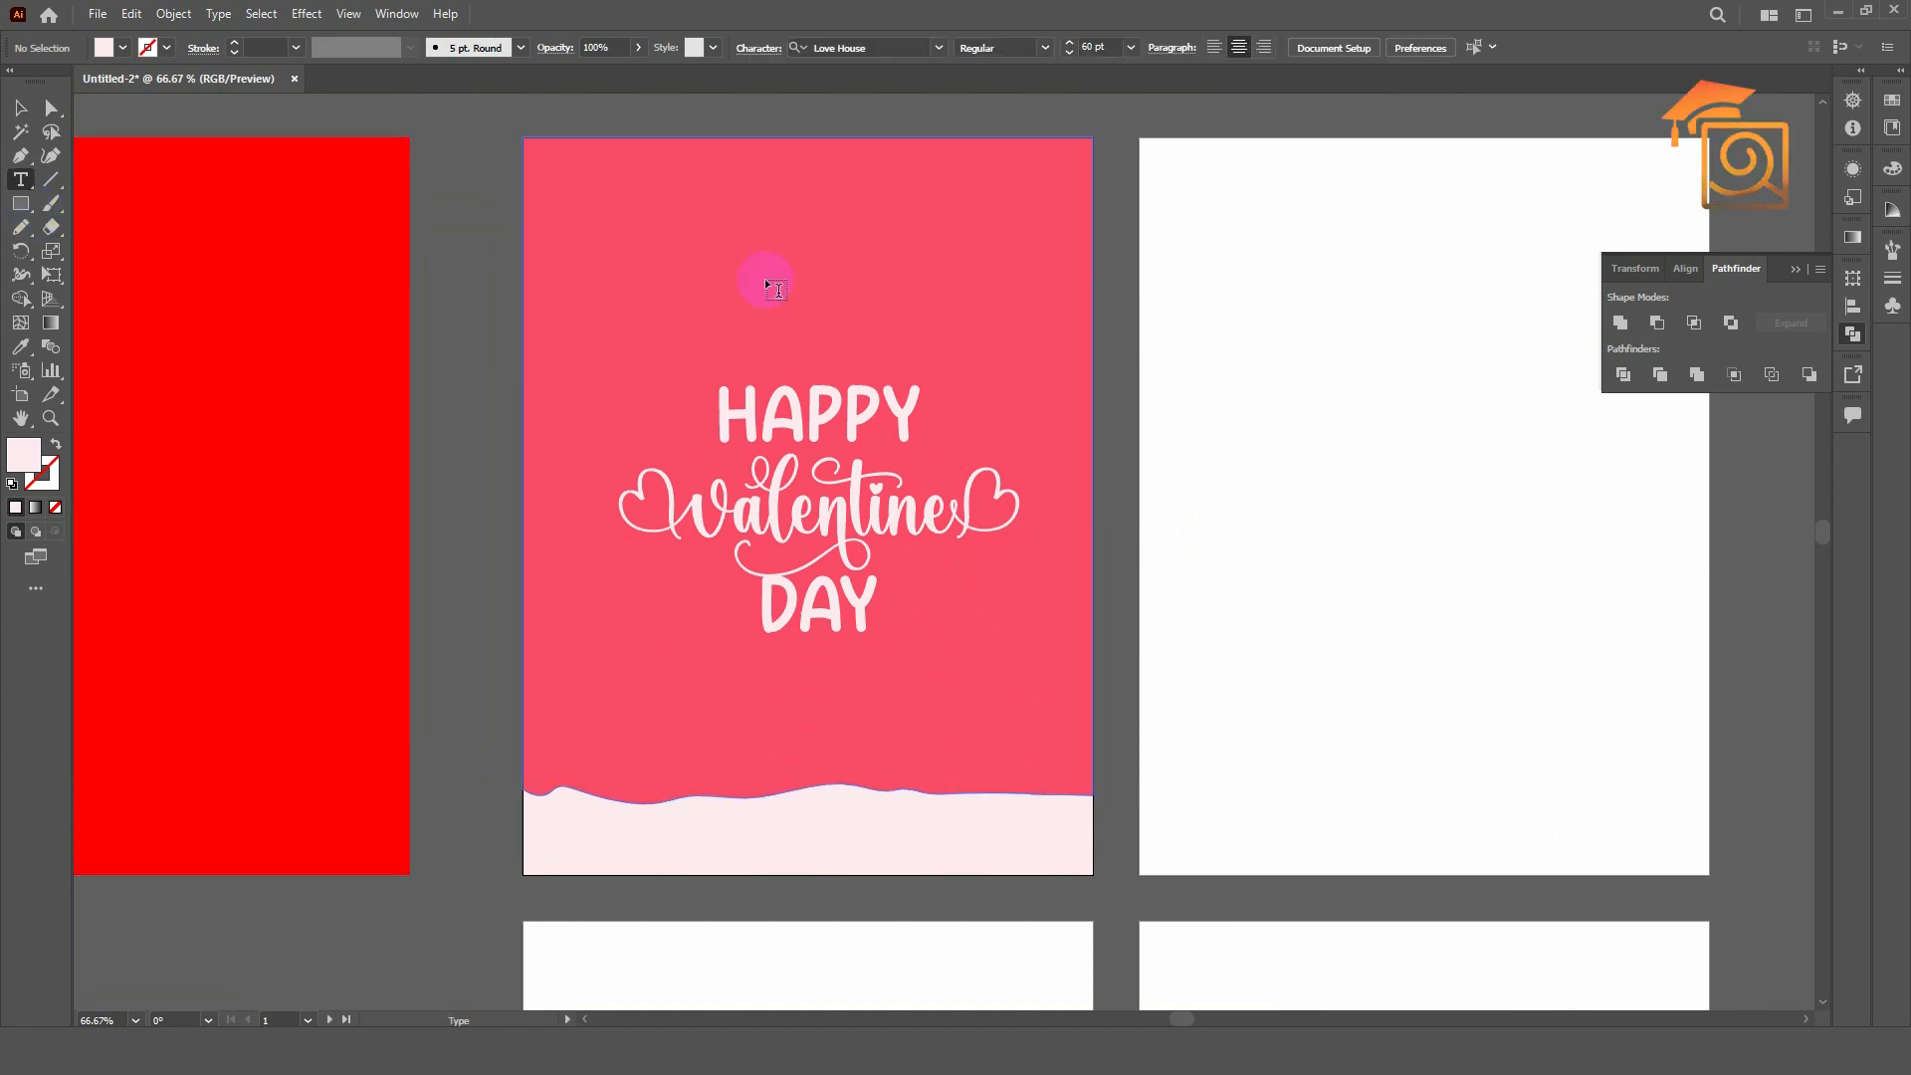
pyautogui.click(736, 274)
pyautogui.click(704, 47)
pyautogui.write('bo')
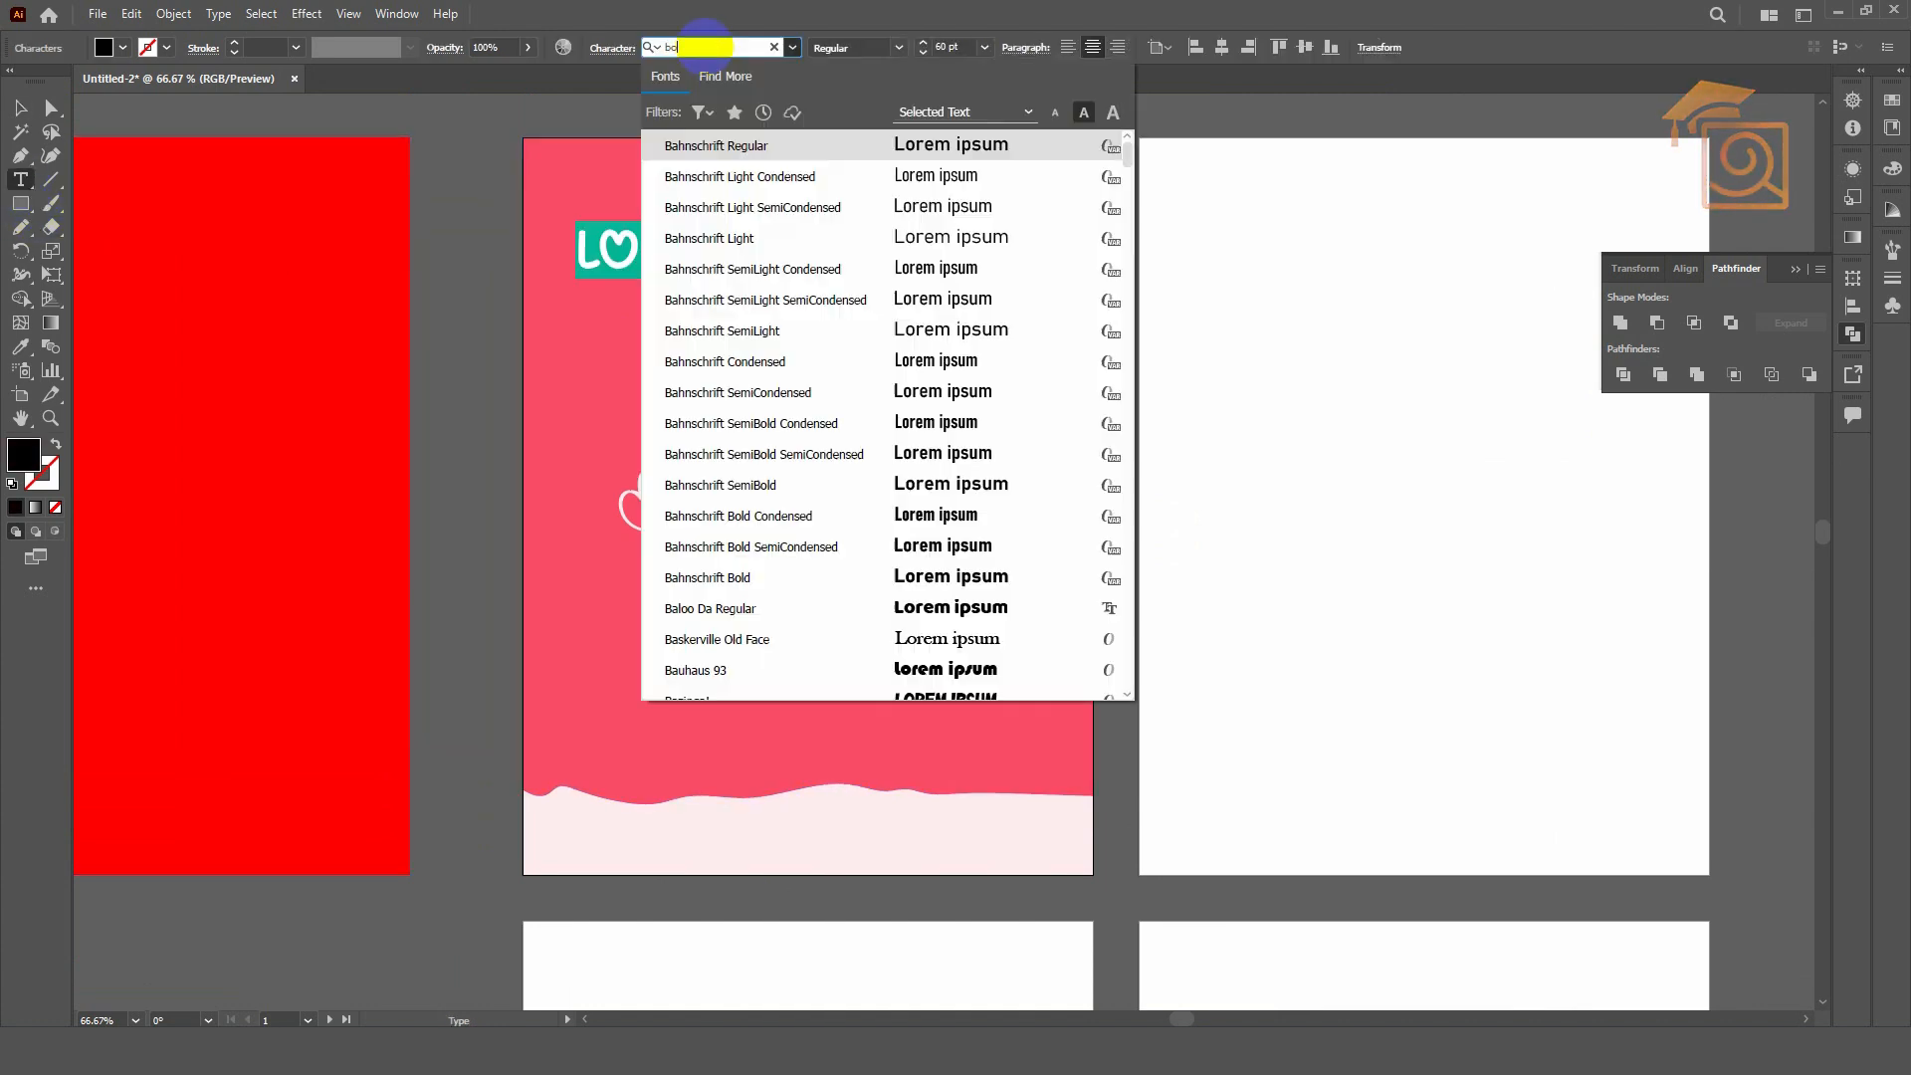
pyautogui.write('nus')
pyautogui.click(708, 144)
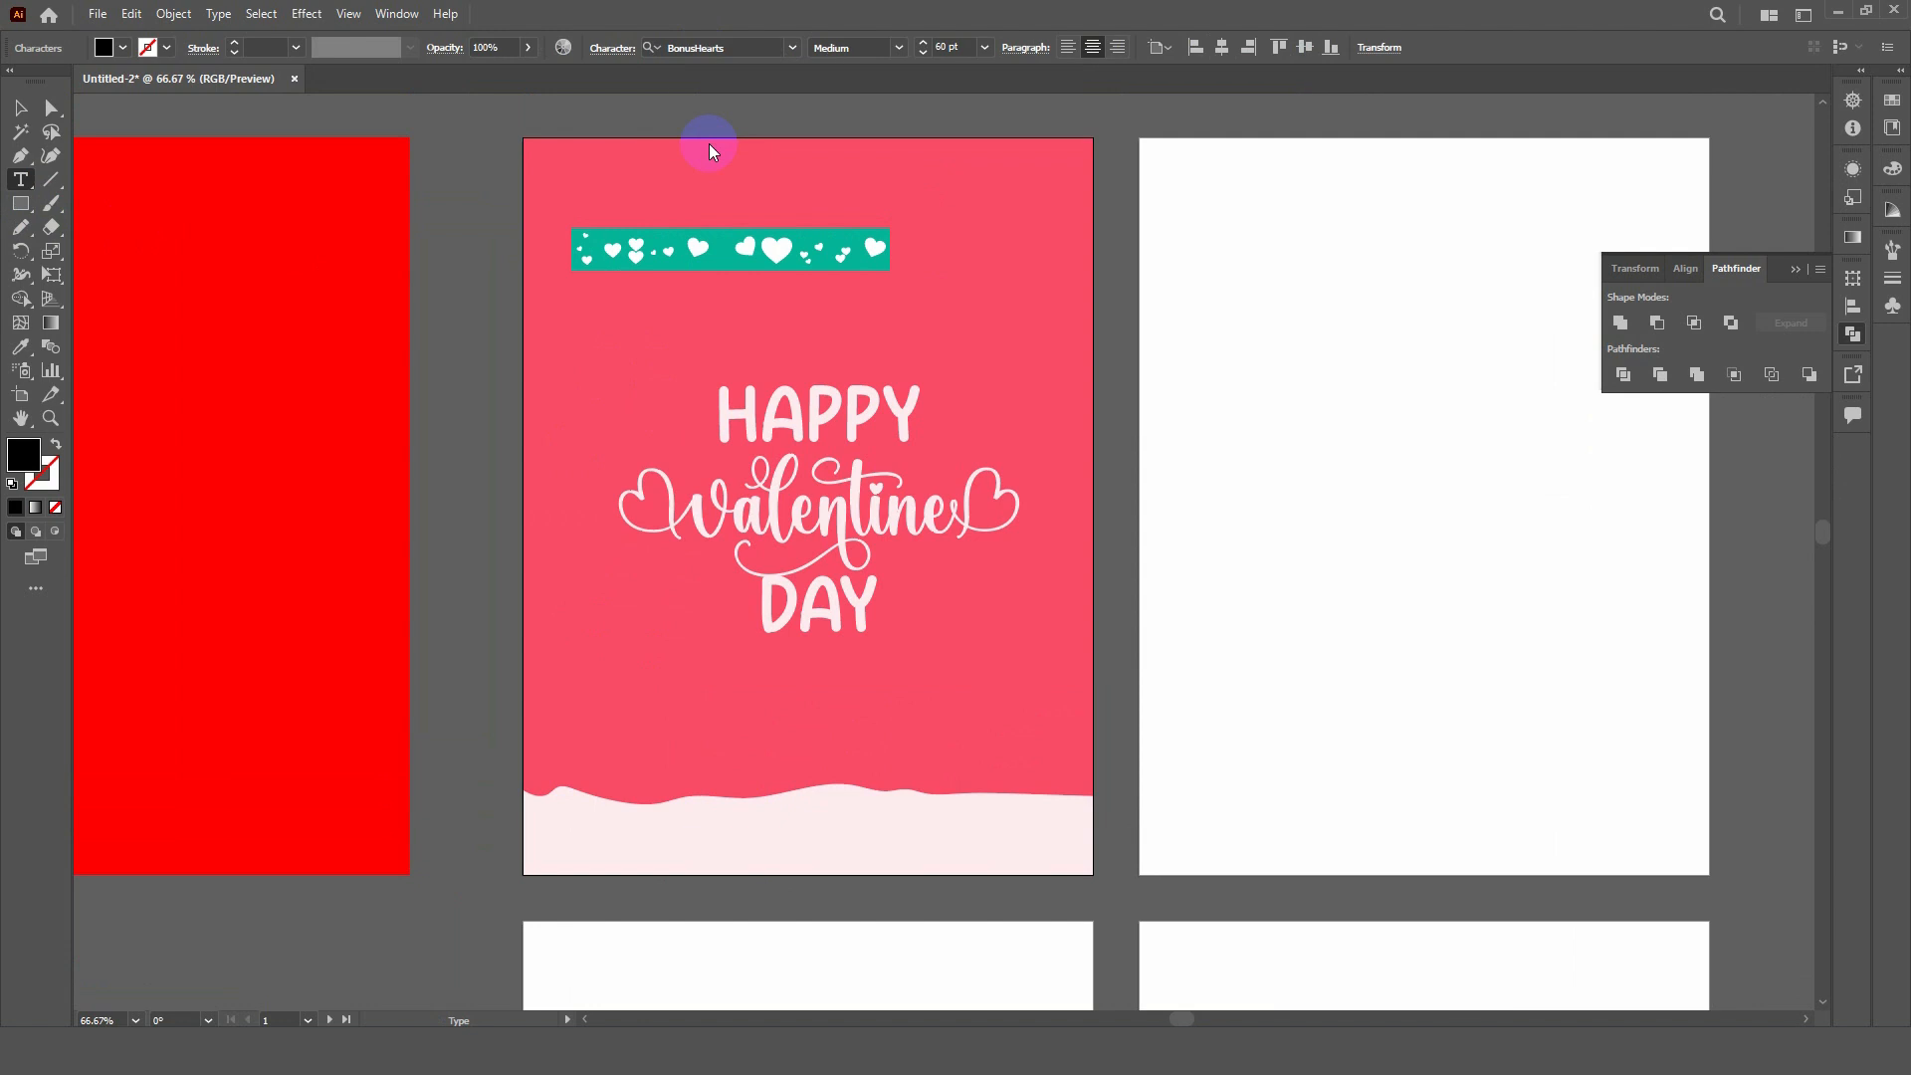
pyautogui.press('Escape')
# - Enlarge the row of hearts to about 84.3 pt and colour it with the pale pink of the wavy piece
pyautogui.moveTo(880, 274); pyautogui.dragTo(1015, 341)
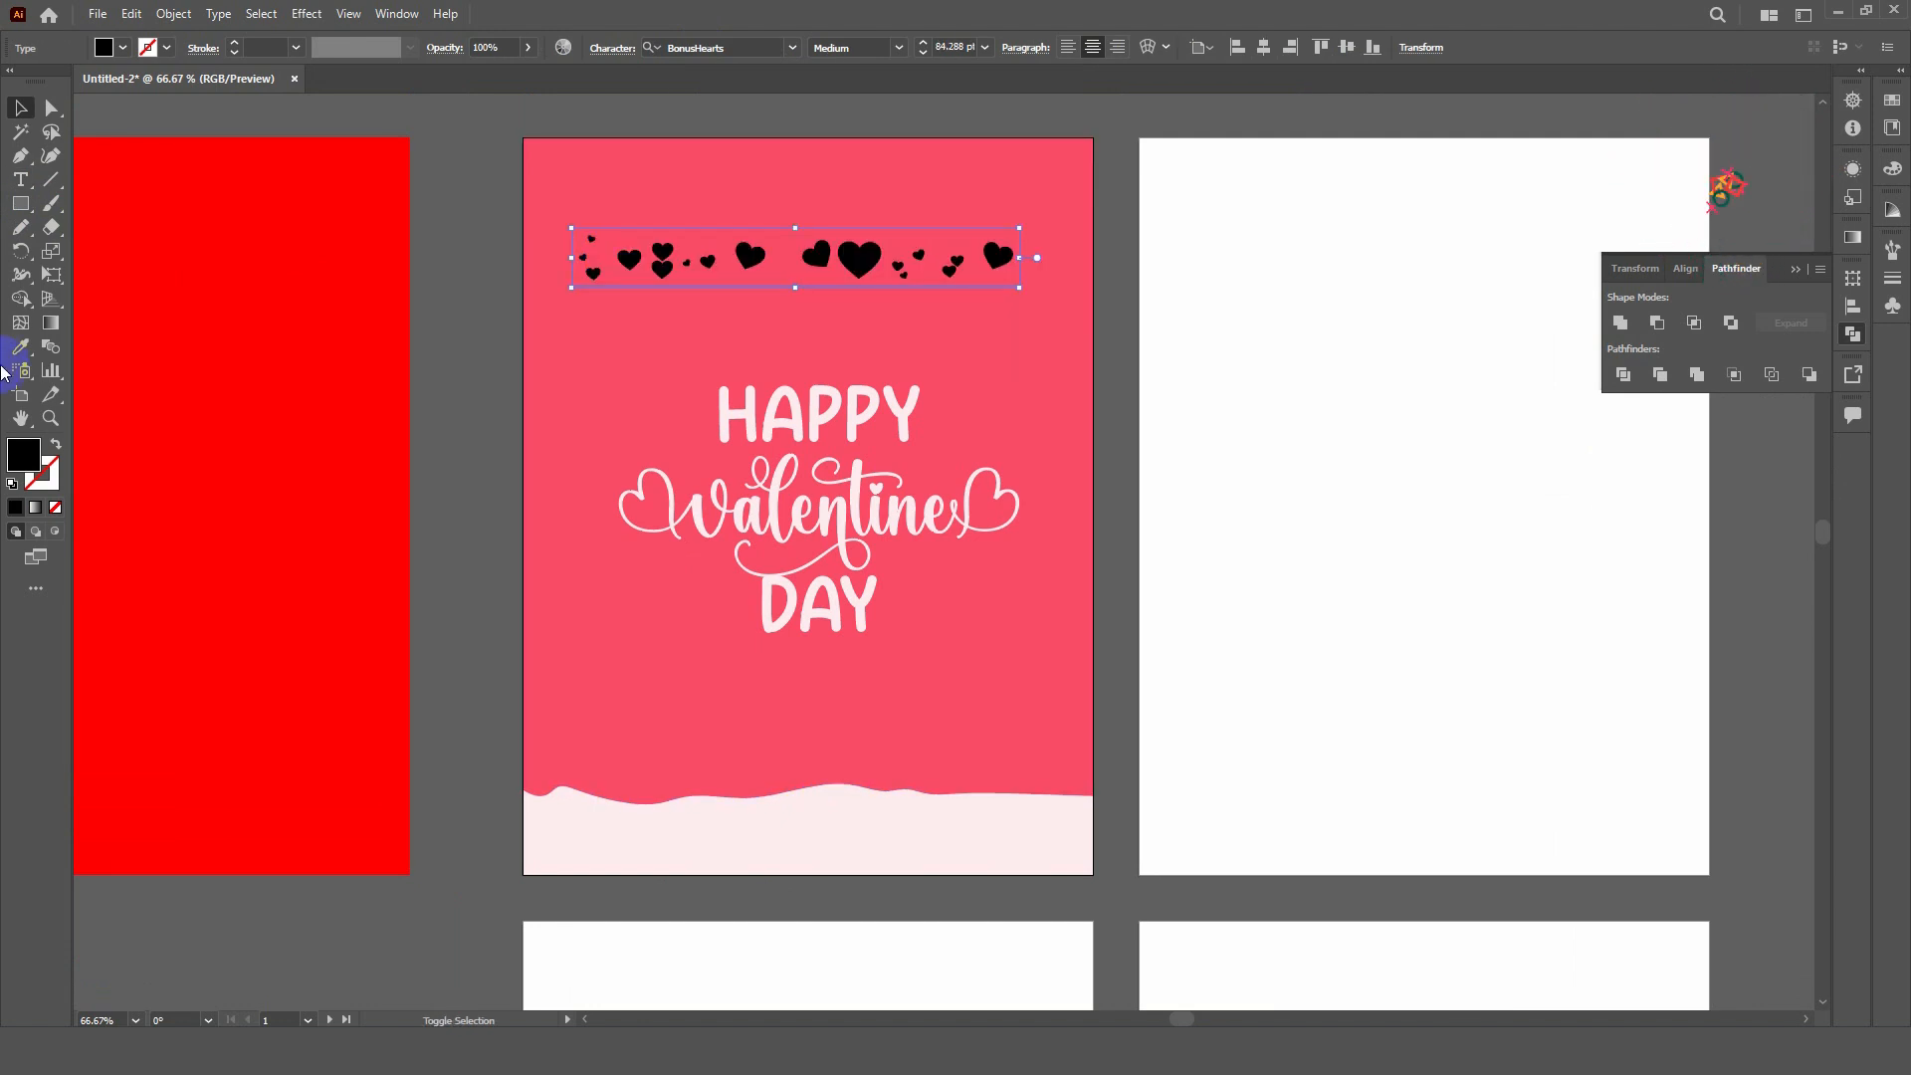
pyautogui.press('i')
pyautogui.click(637, 826)
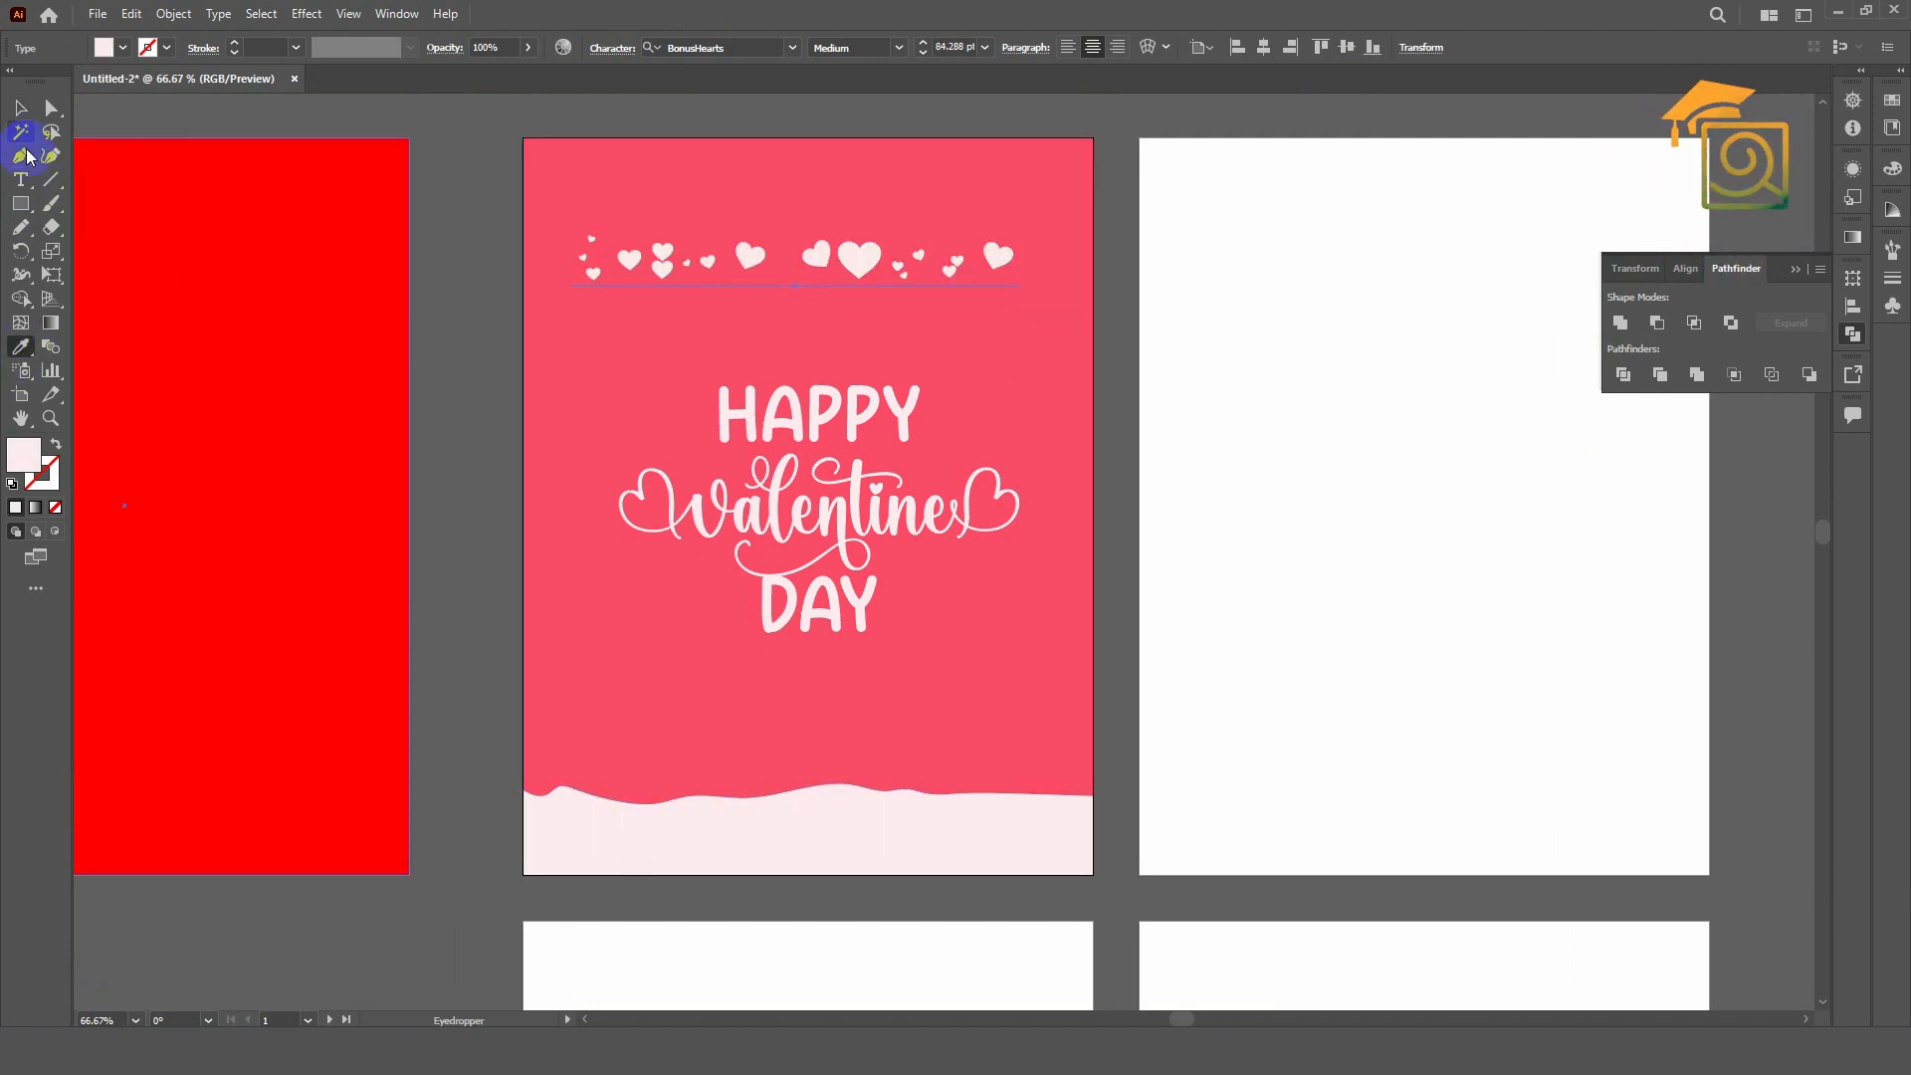
pyautogui.click(20, 110)
# - Convert the row of hearts text to outlines
pyautogui.click(637, 256)
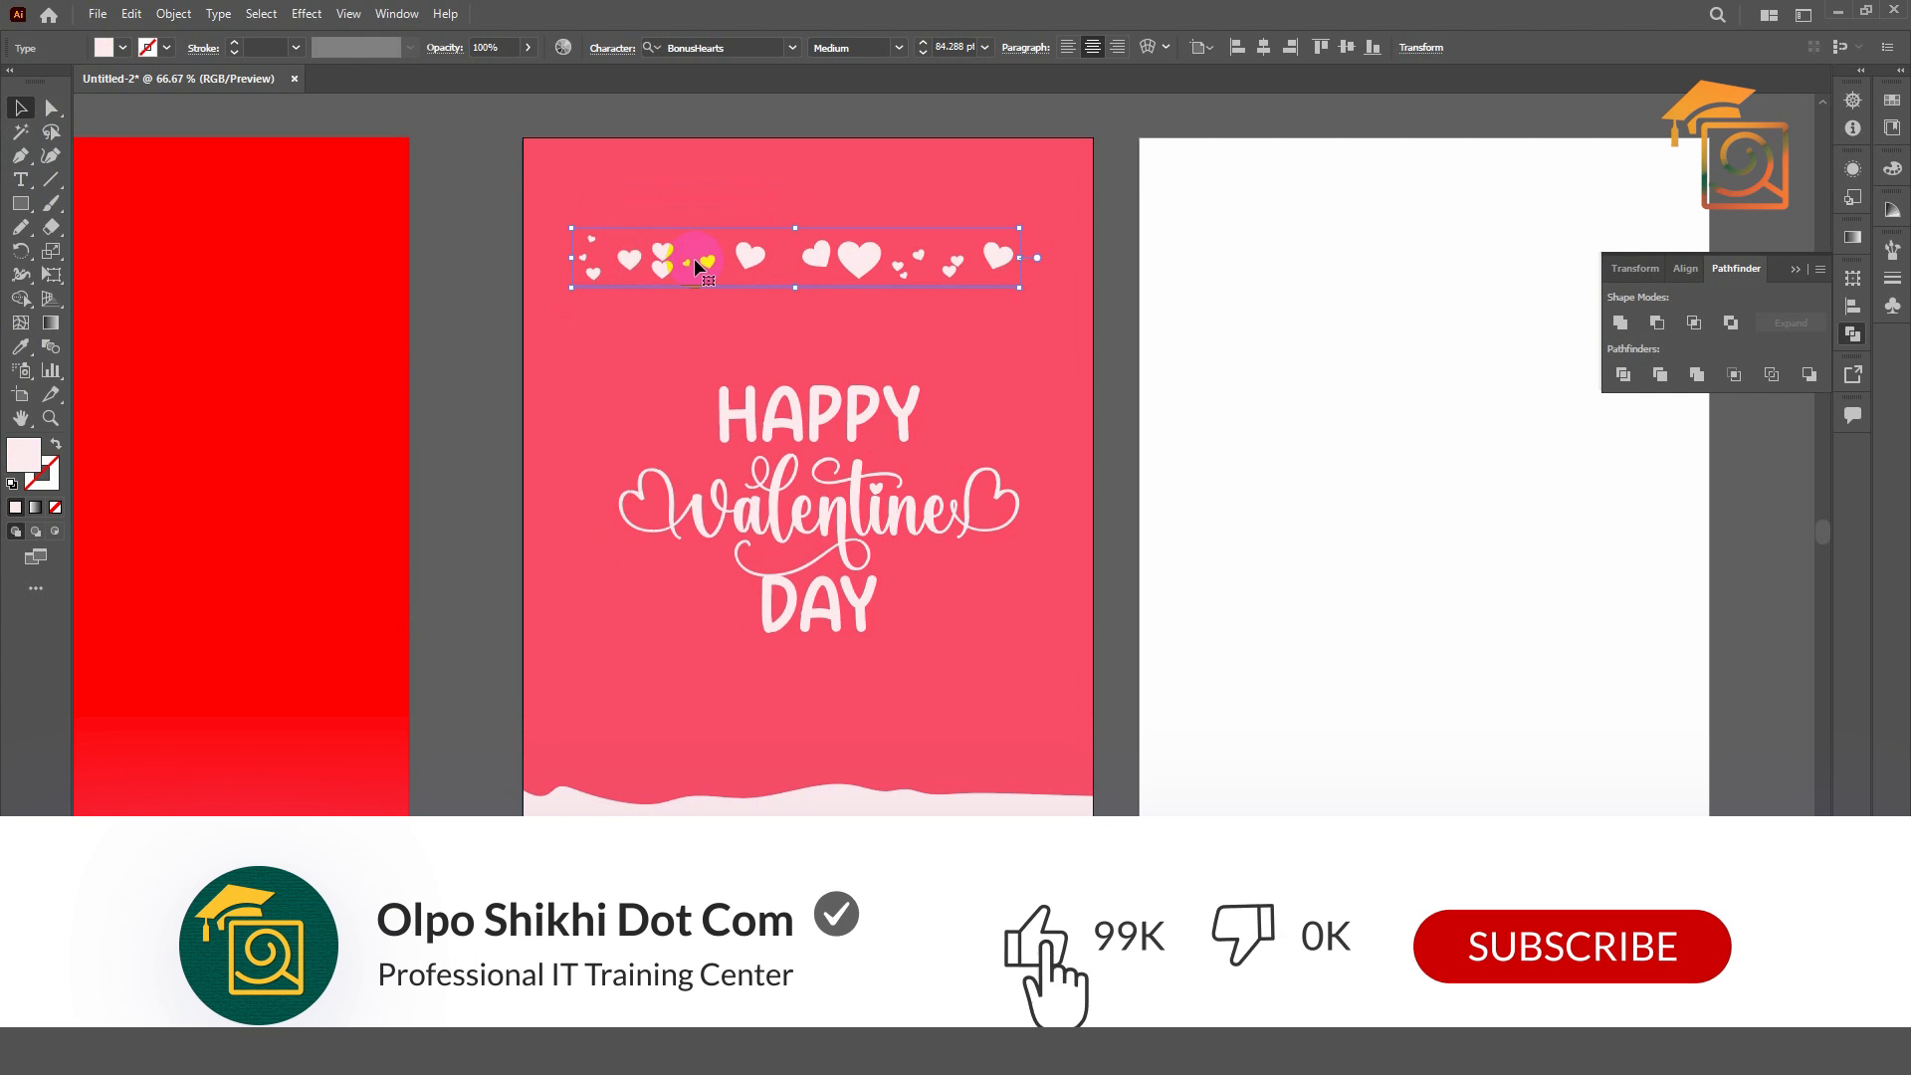
pyautogui.click(695, 261)
pyautogui.doubleClick(695, 260)
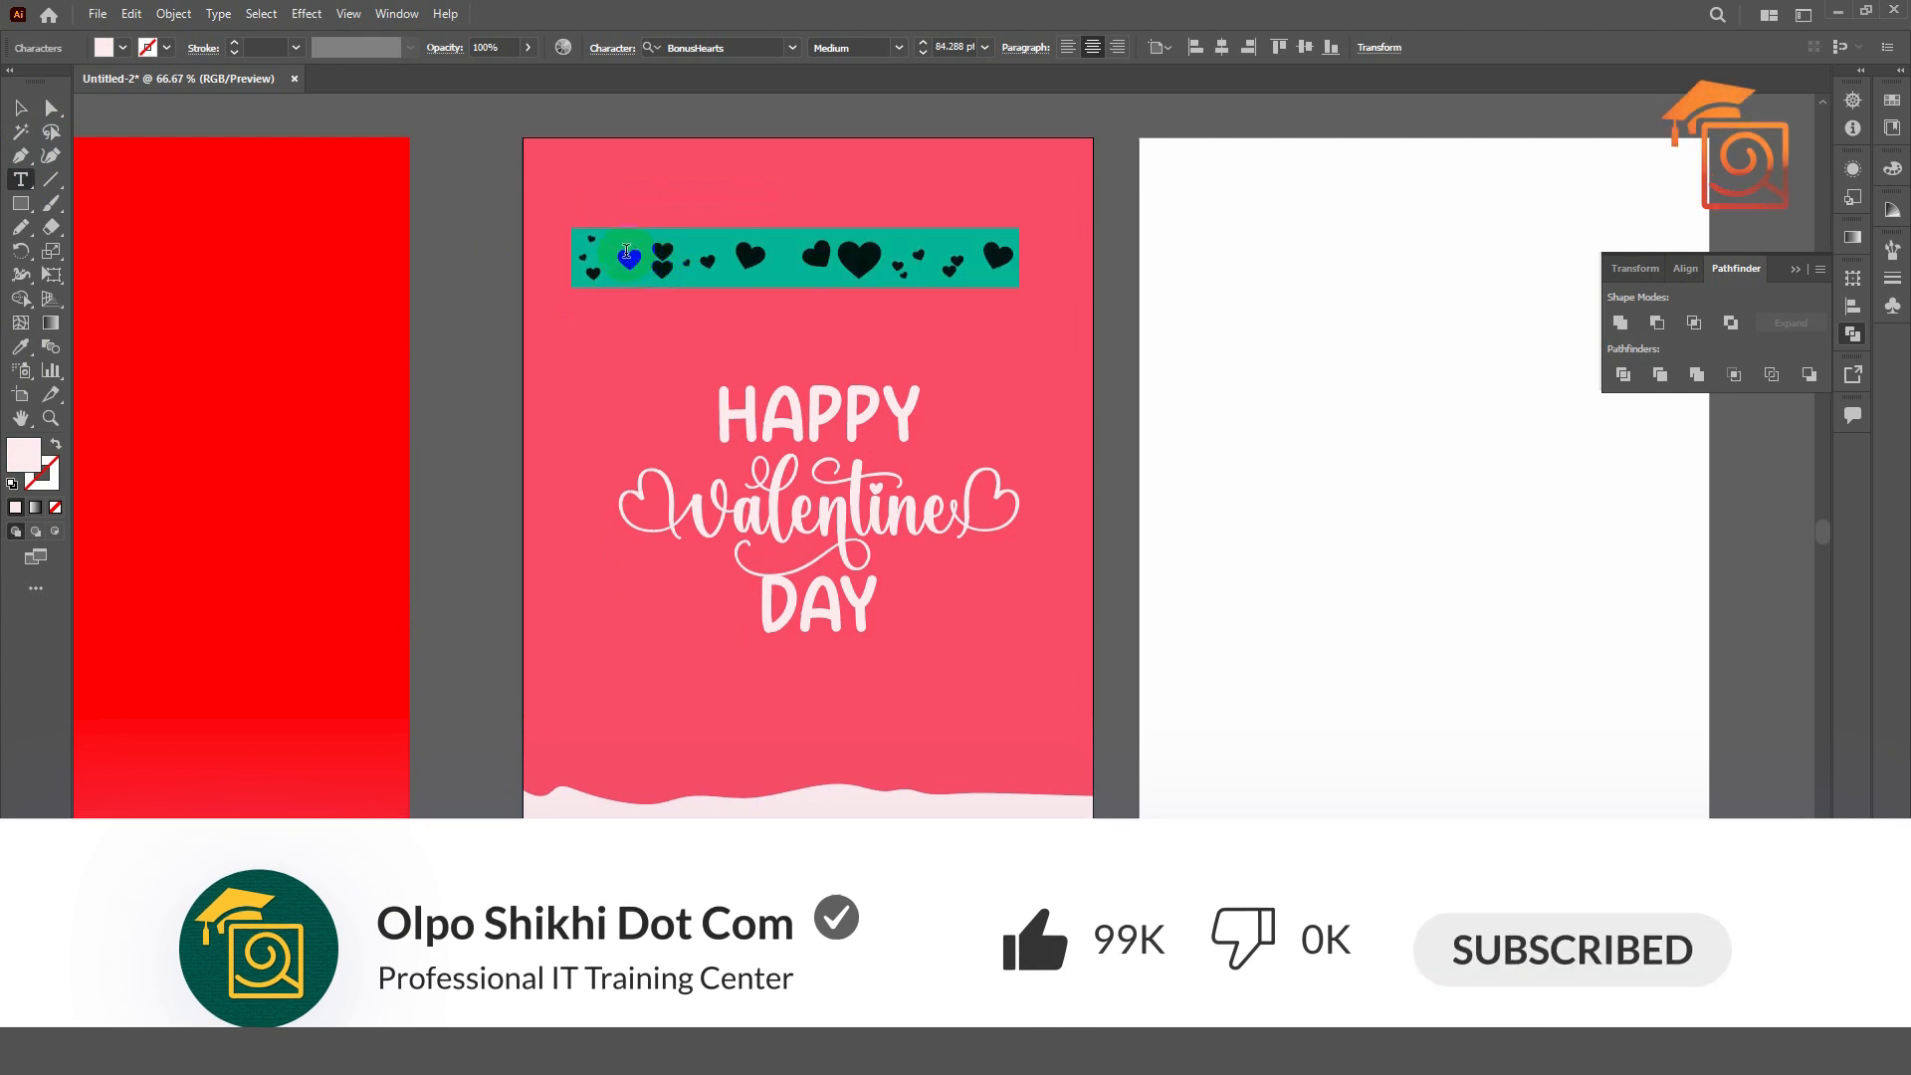
pyautogui.click(20, 106)
pyautogui.click(689, 252)
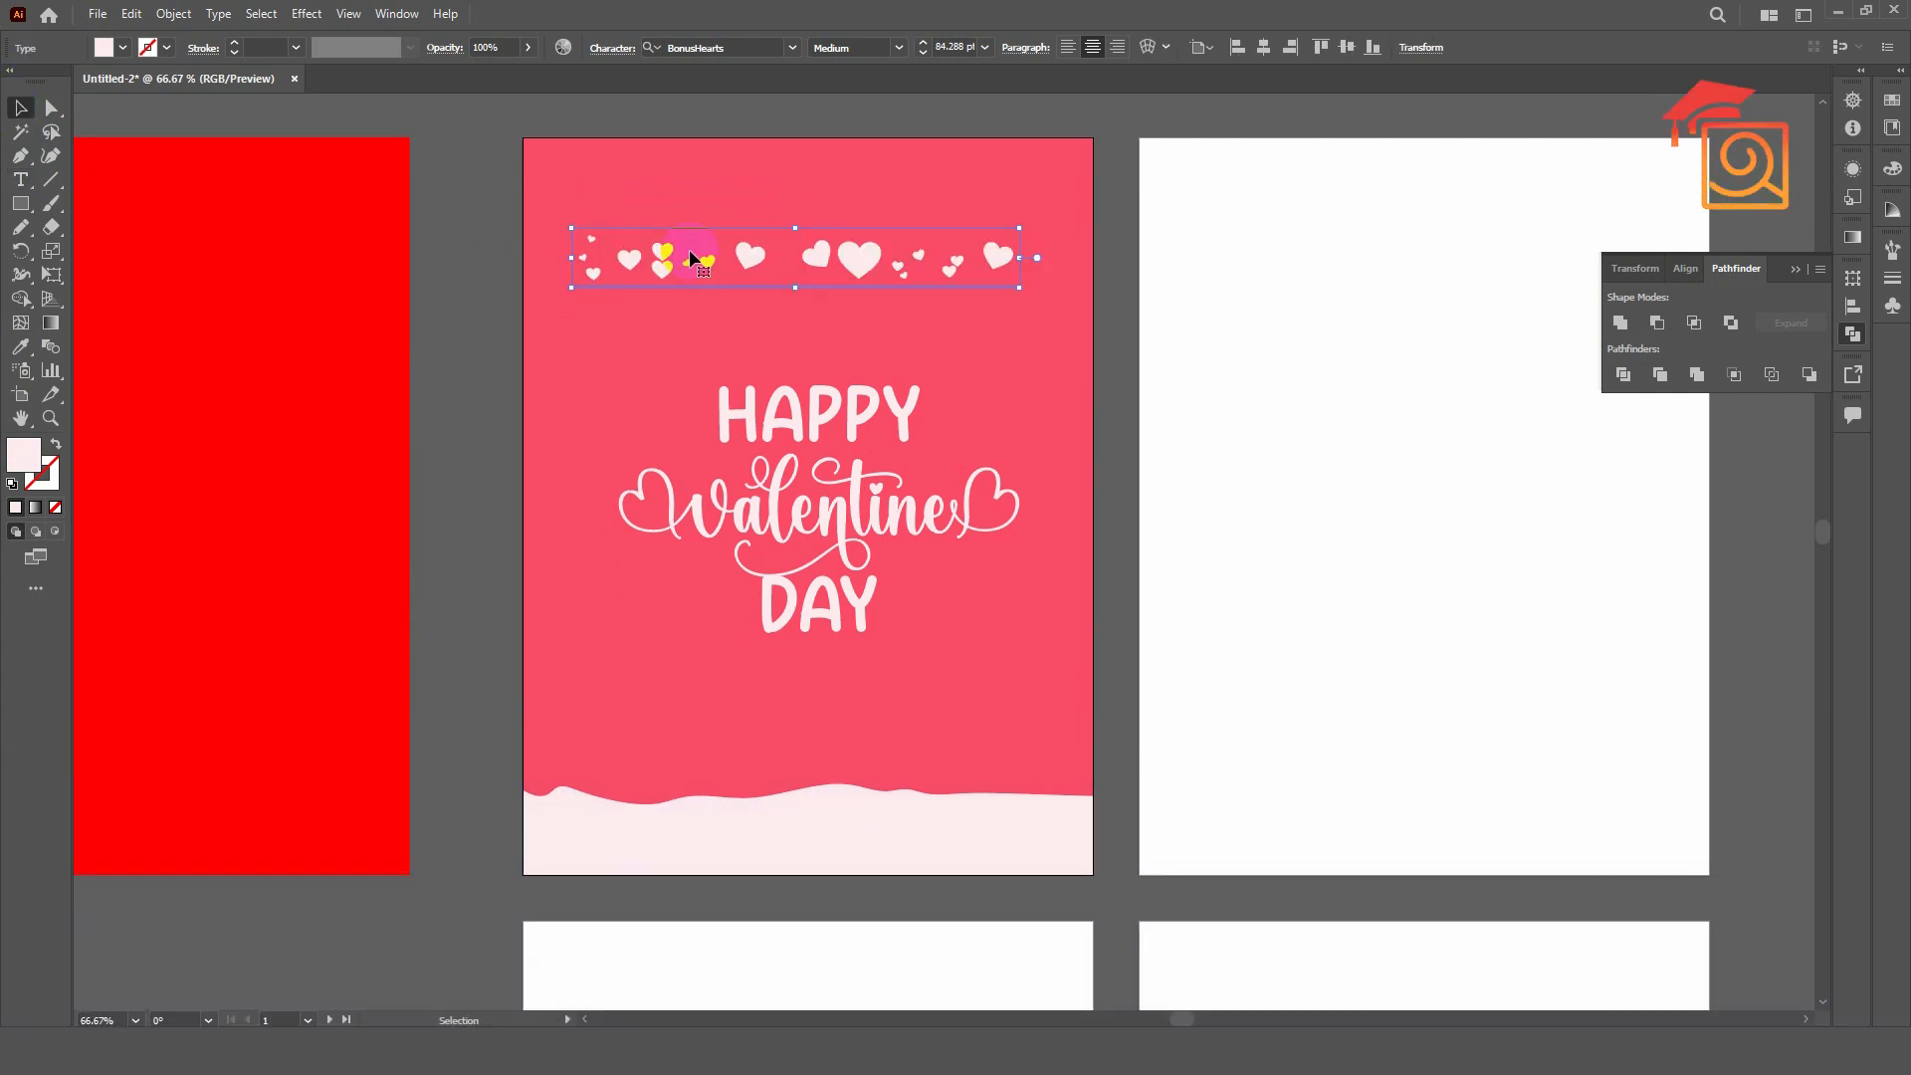
pyautogui.rightClick(690, 251)
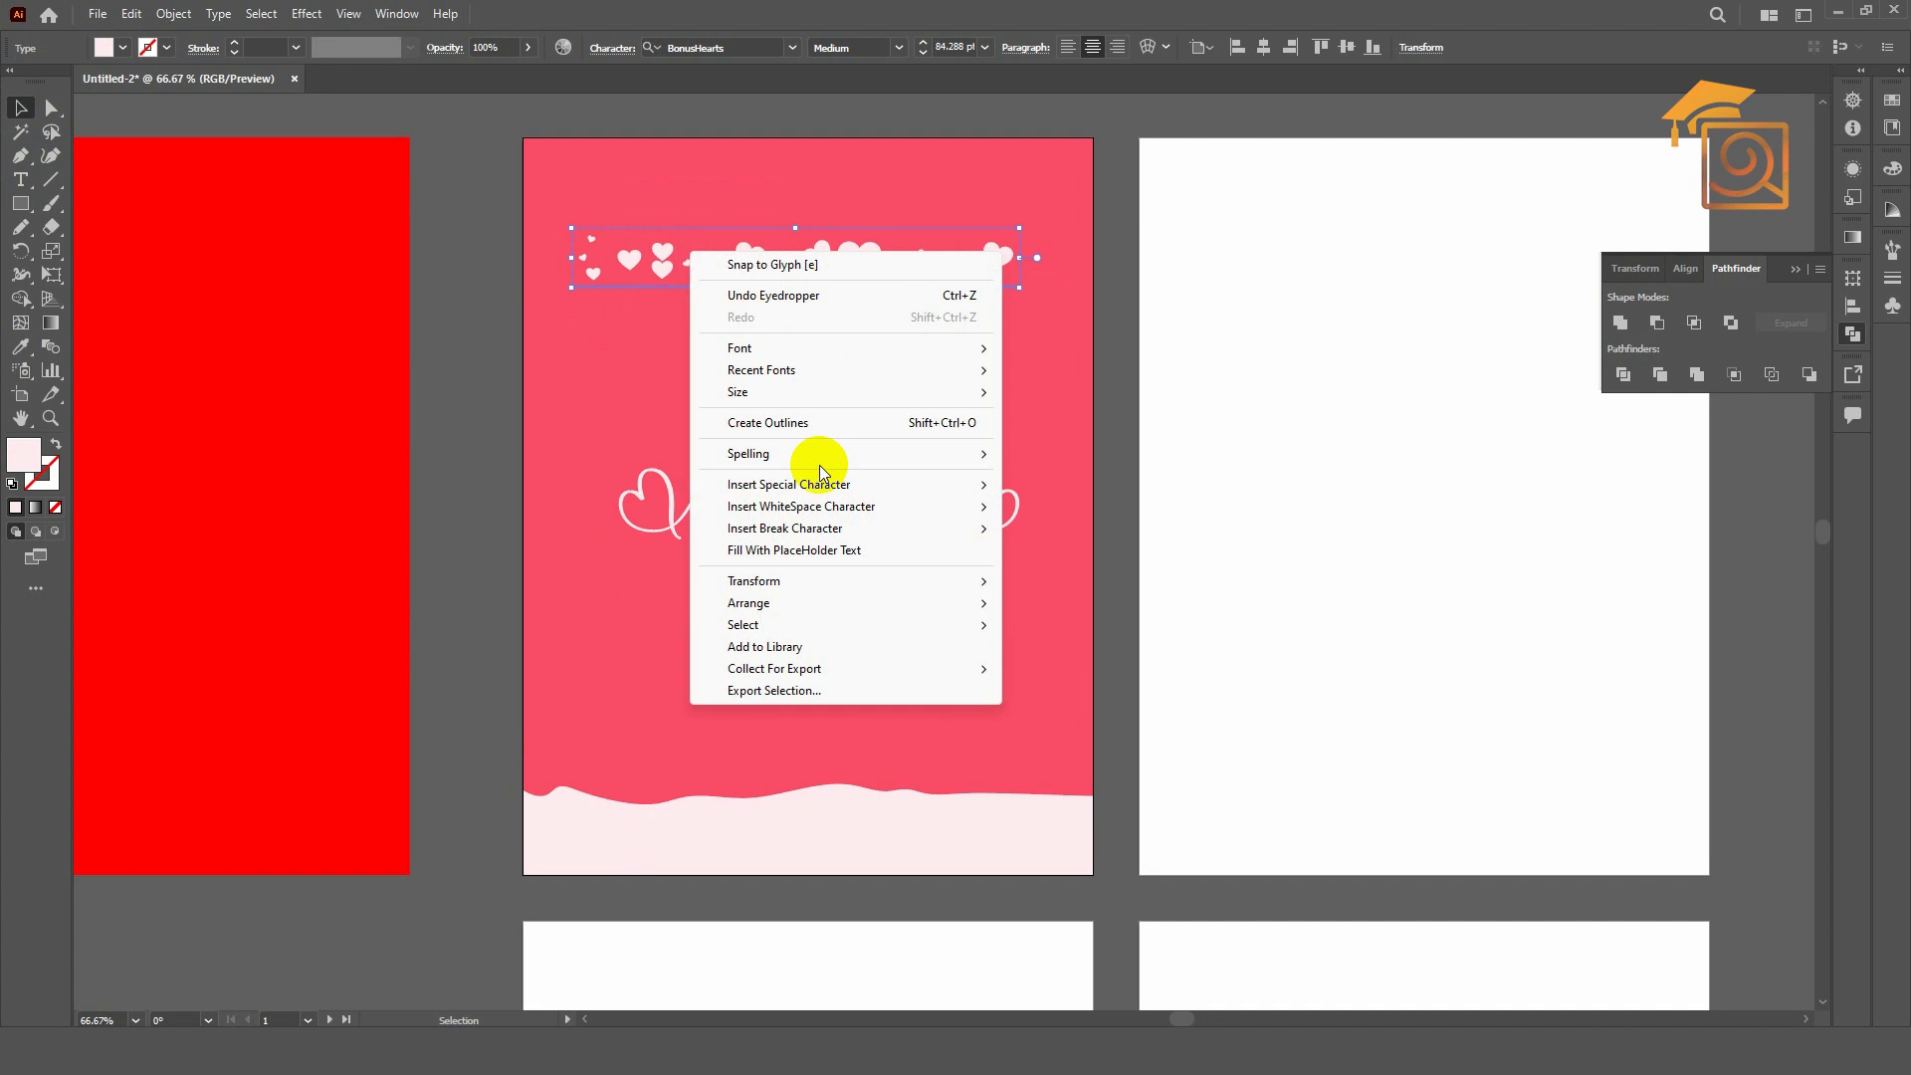
pyautogui.click(811, 424)
# - Ungroup the outlined hearts and scatter them around the lettering on the pink background
pyautogui.click(1101, 319)
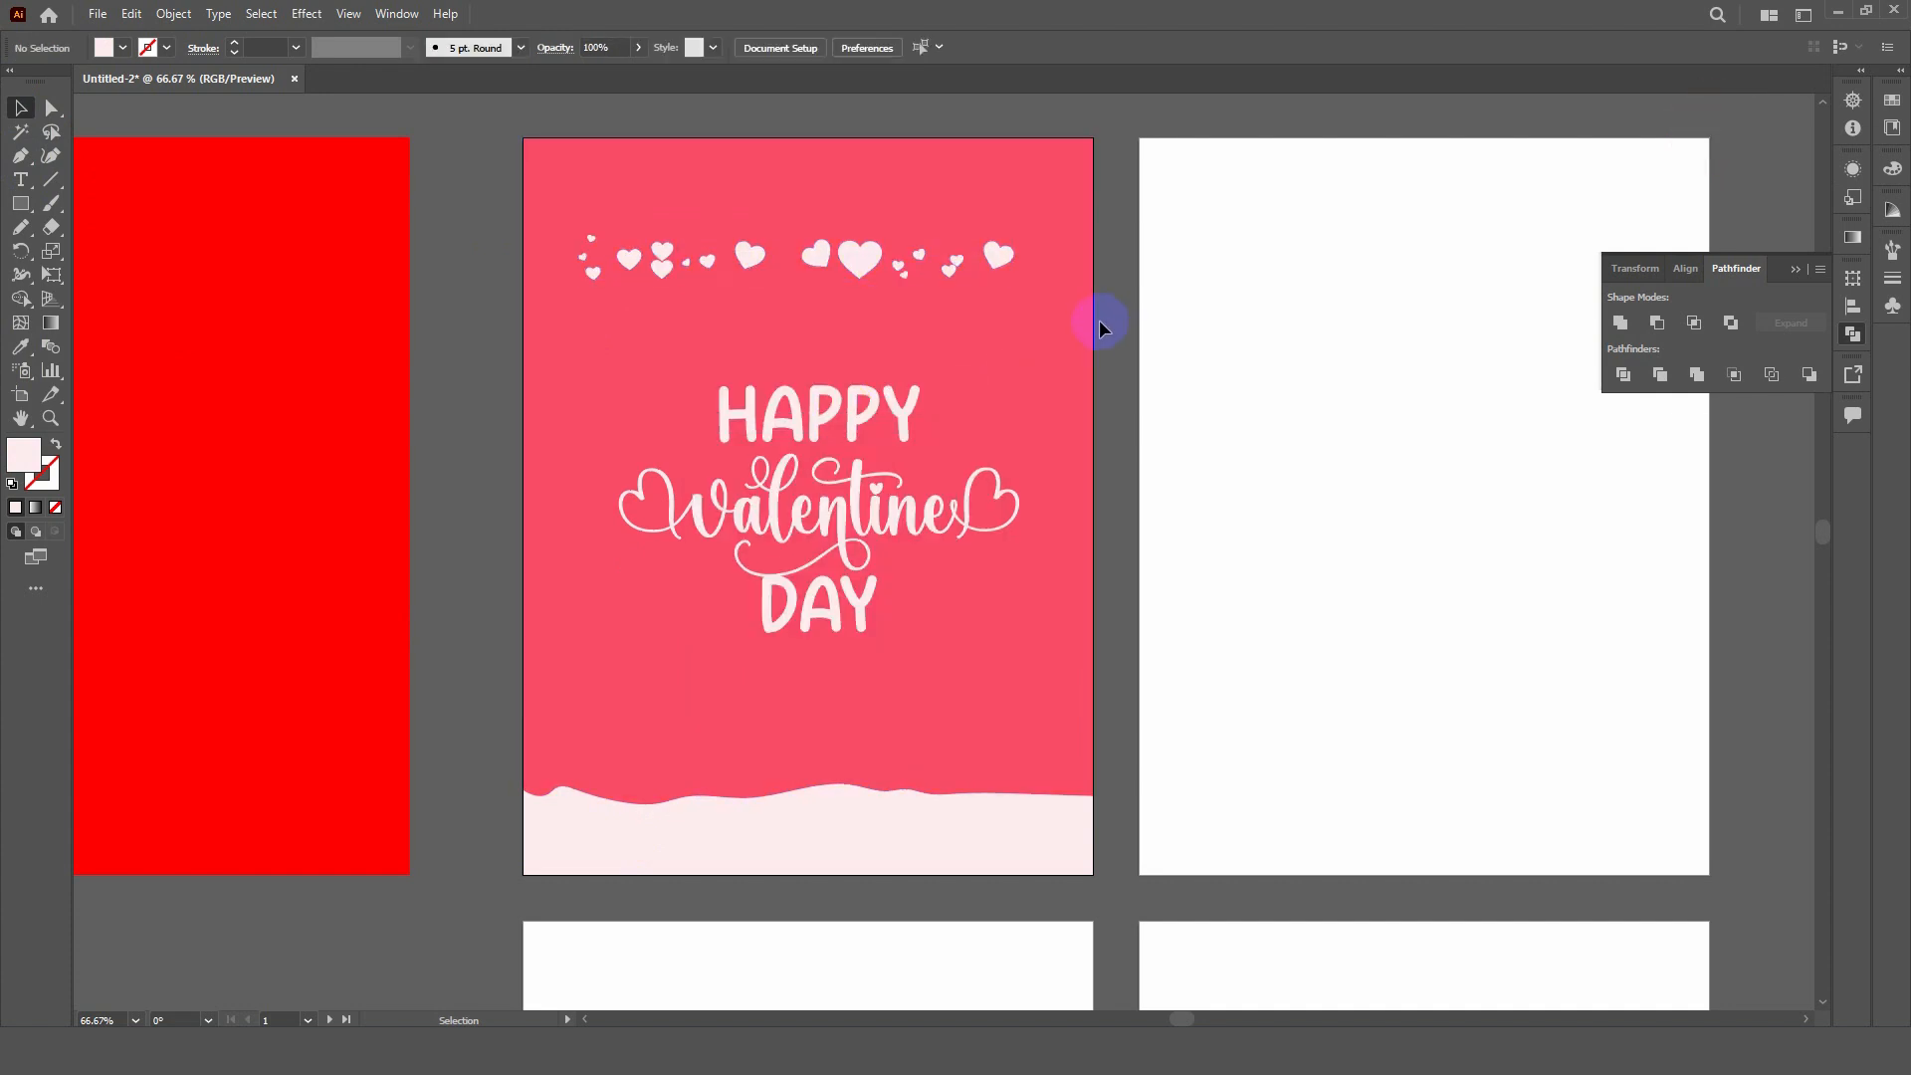
pyautogui.click(990, 257)
pyautogui.rightClick(991, 259)
pyautogui.click(1054, 408)
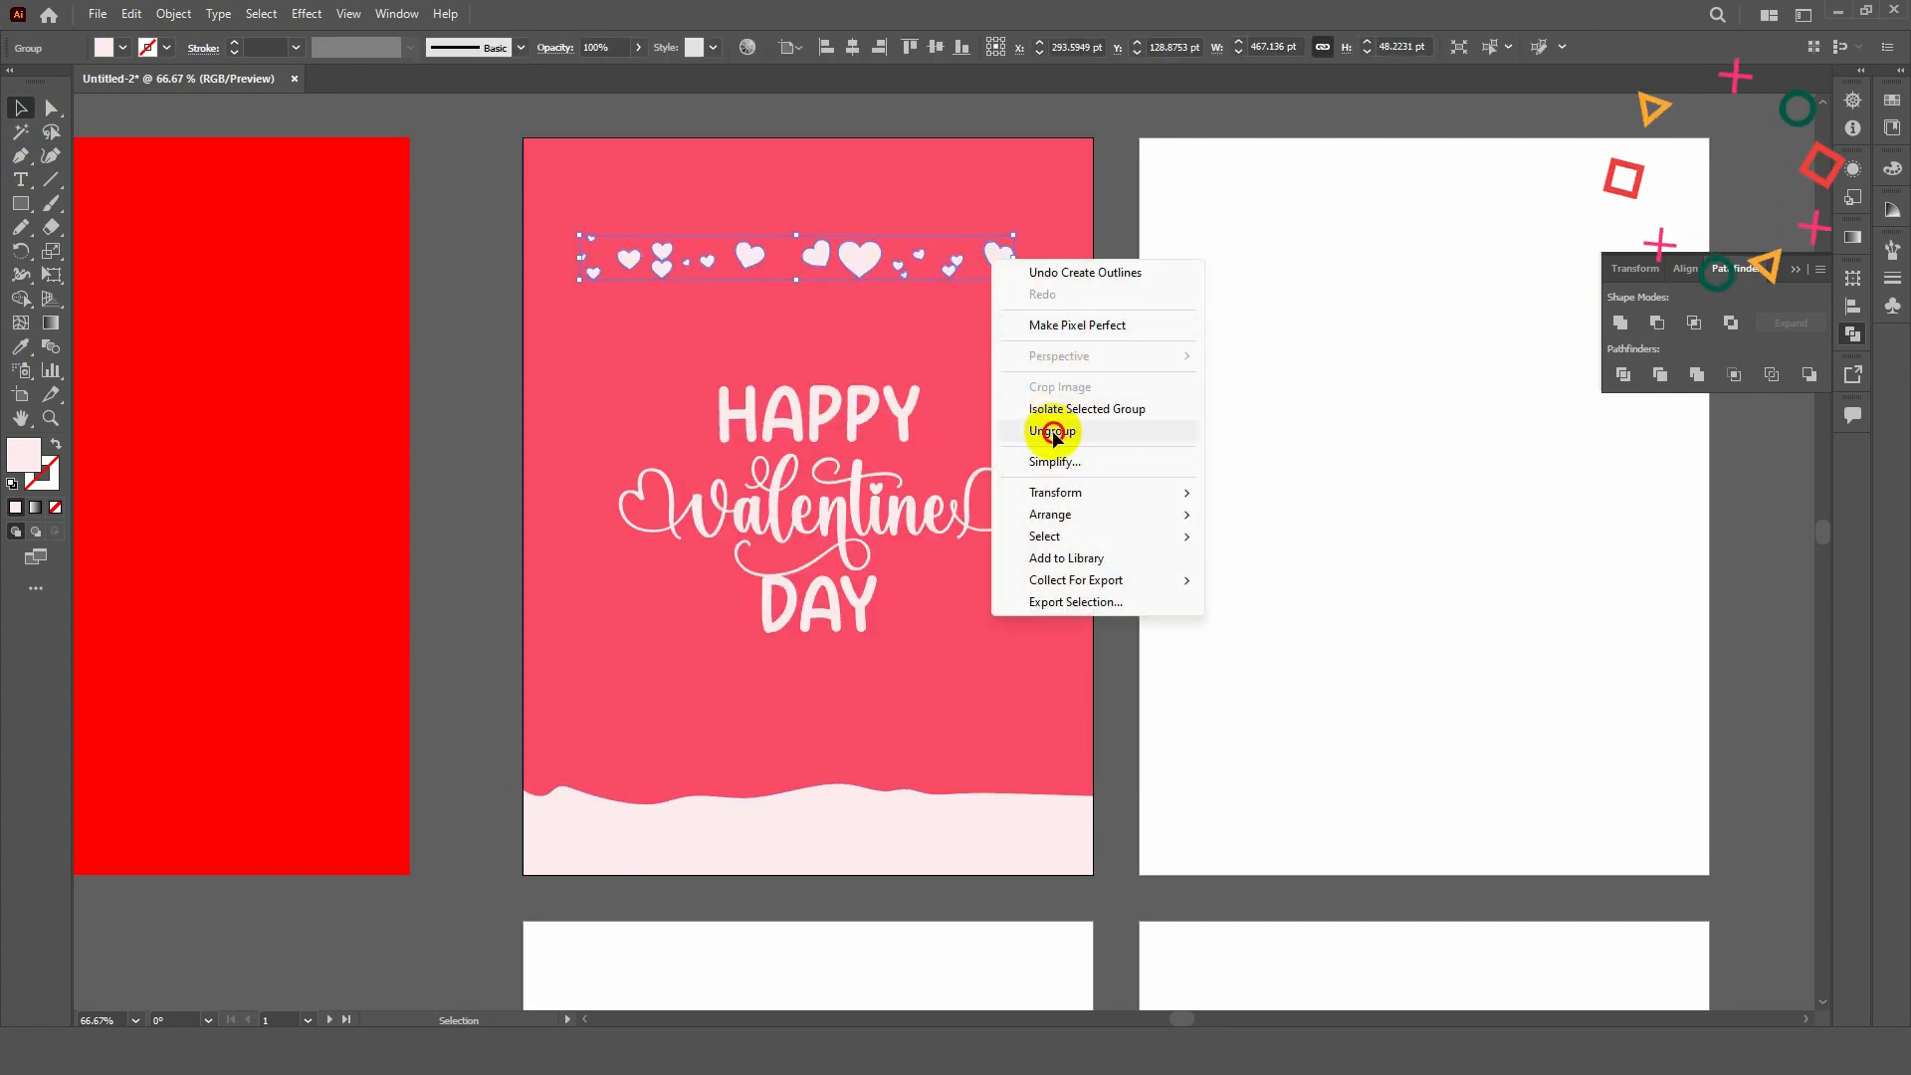
pyautogui.moveTo(998, 259); pyautogui.dragTo(1004, 659)
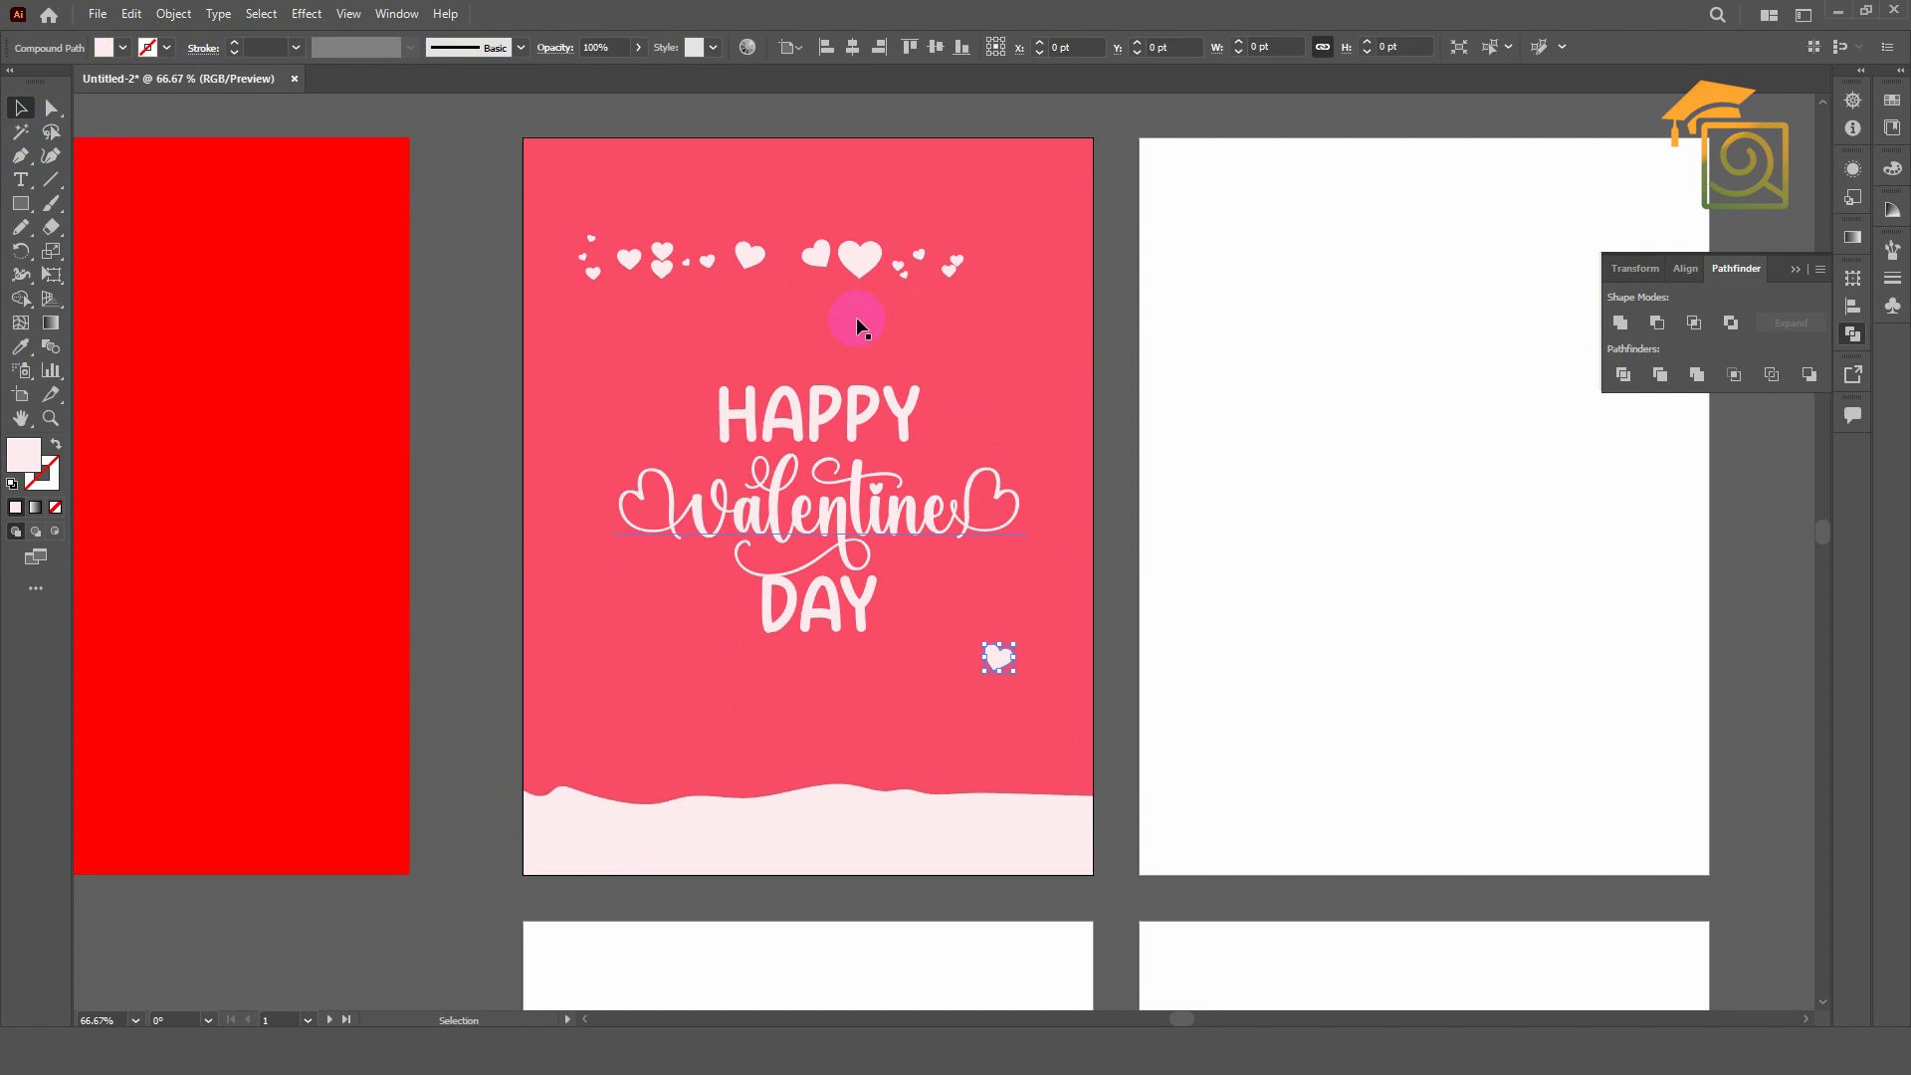
pyautogui.moveTo(860, 261); pyautogui.dragTo(947, 272)
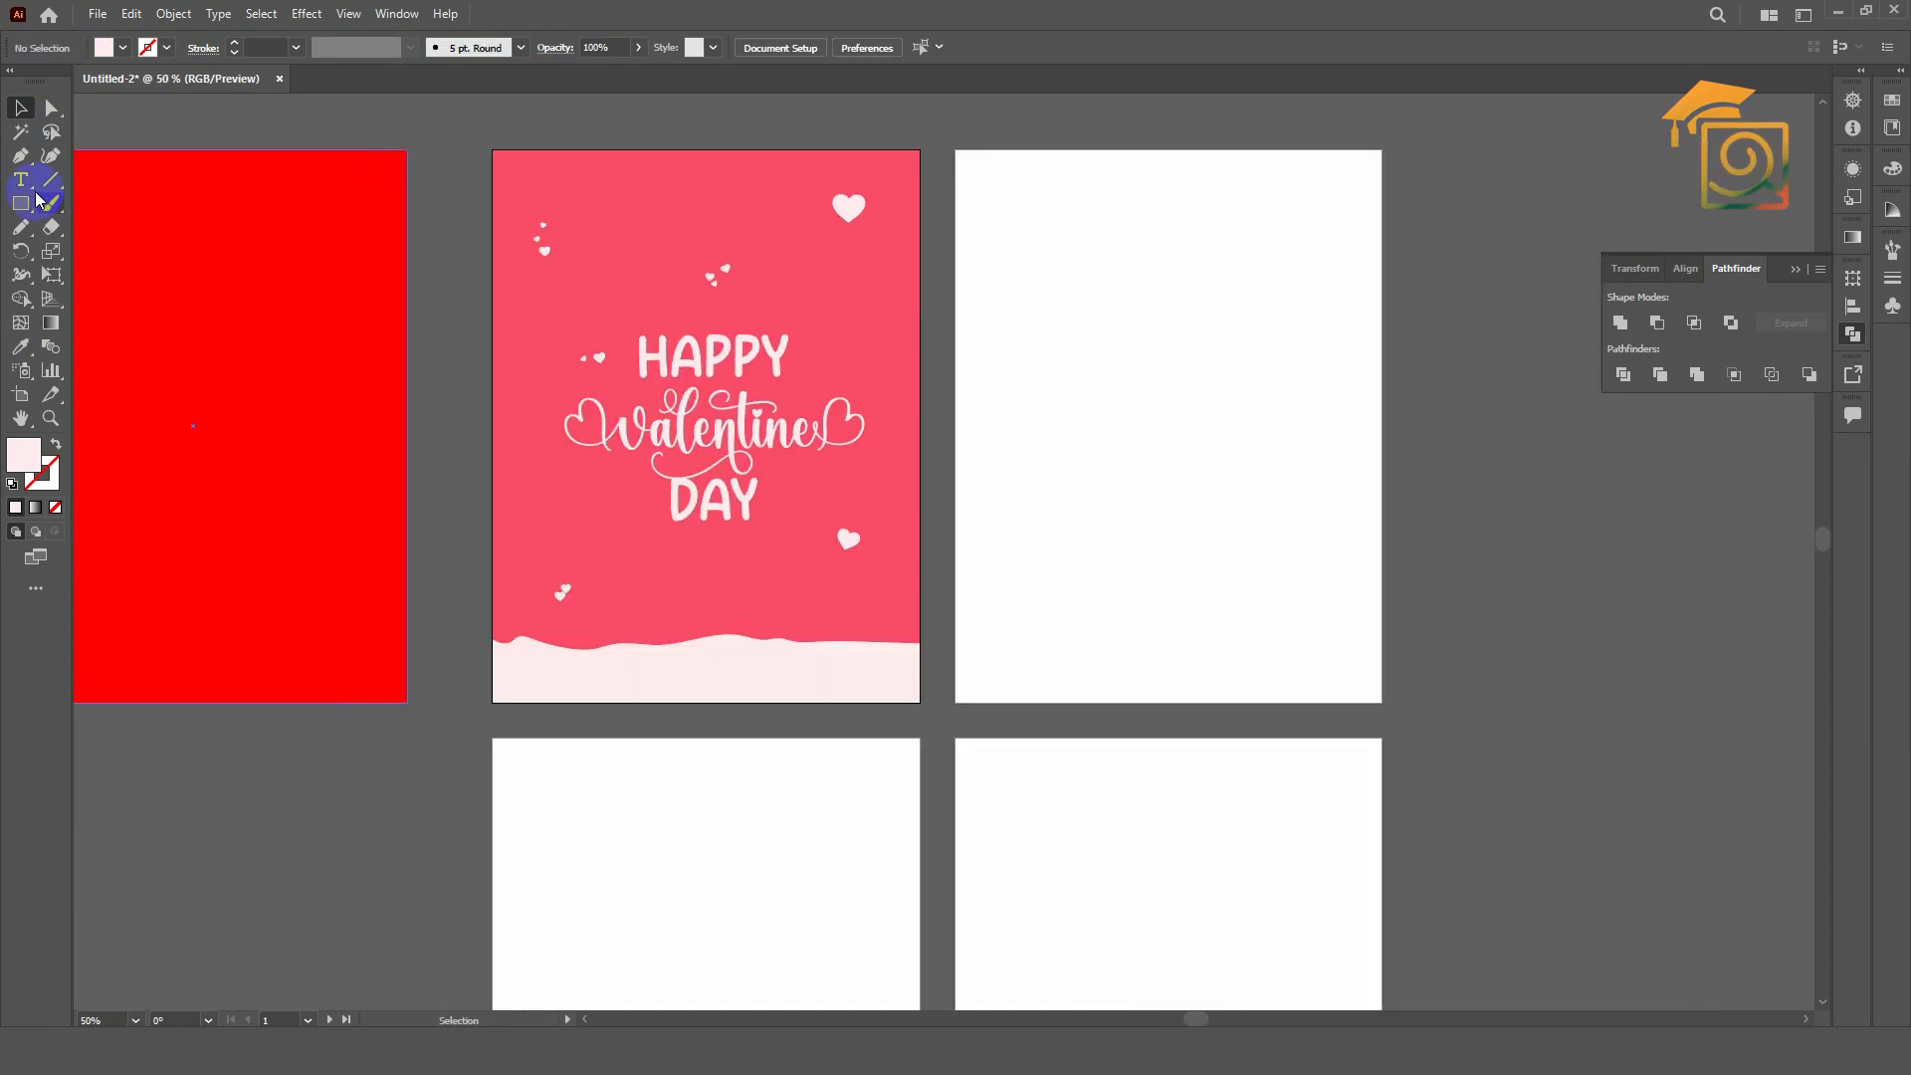
# - Add a line of placeholder text on the pale wavy strip and set its font to Poppins Medium
pyautogui.click(22, 180)
pyautogui.scroll(2, 659, 726)
pyautogui.click(660, 637)
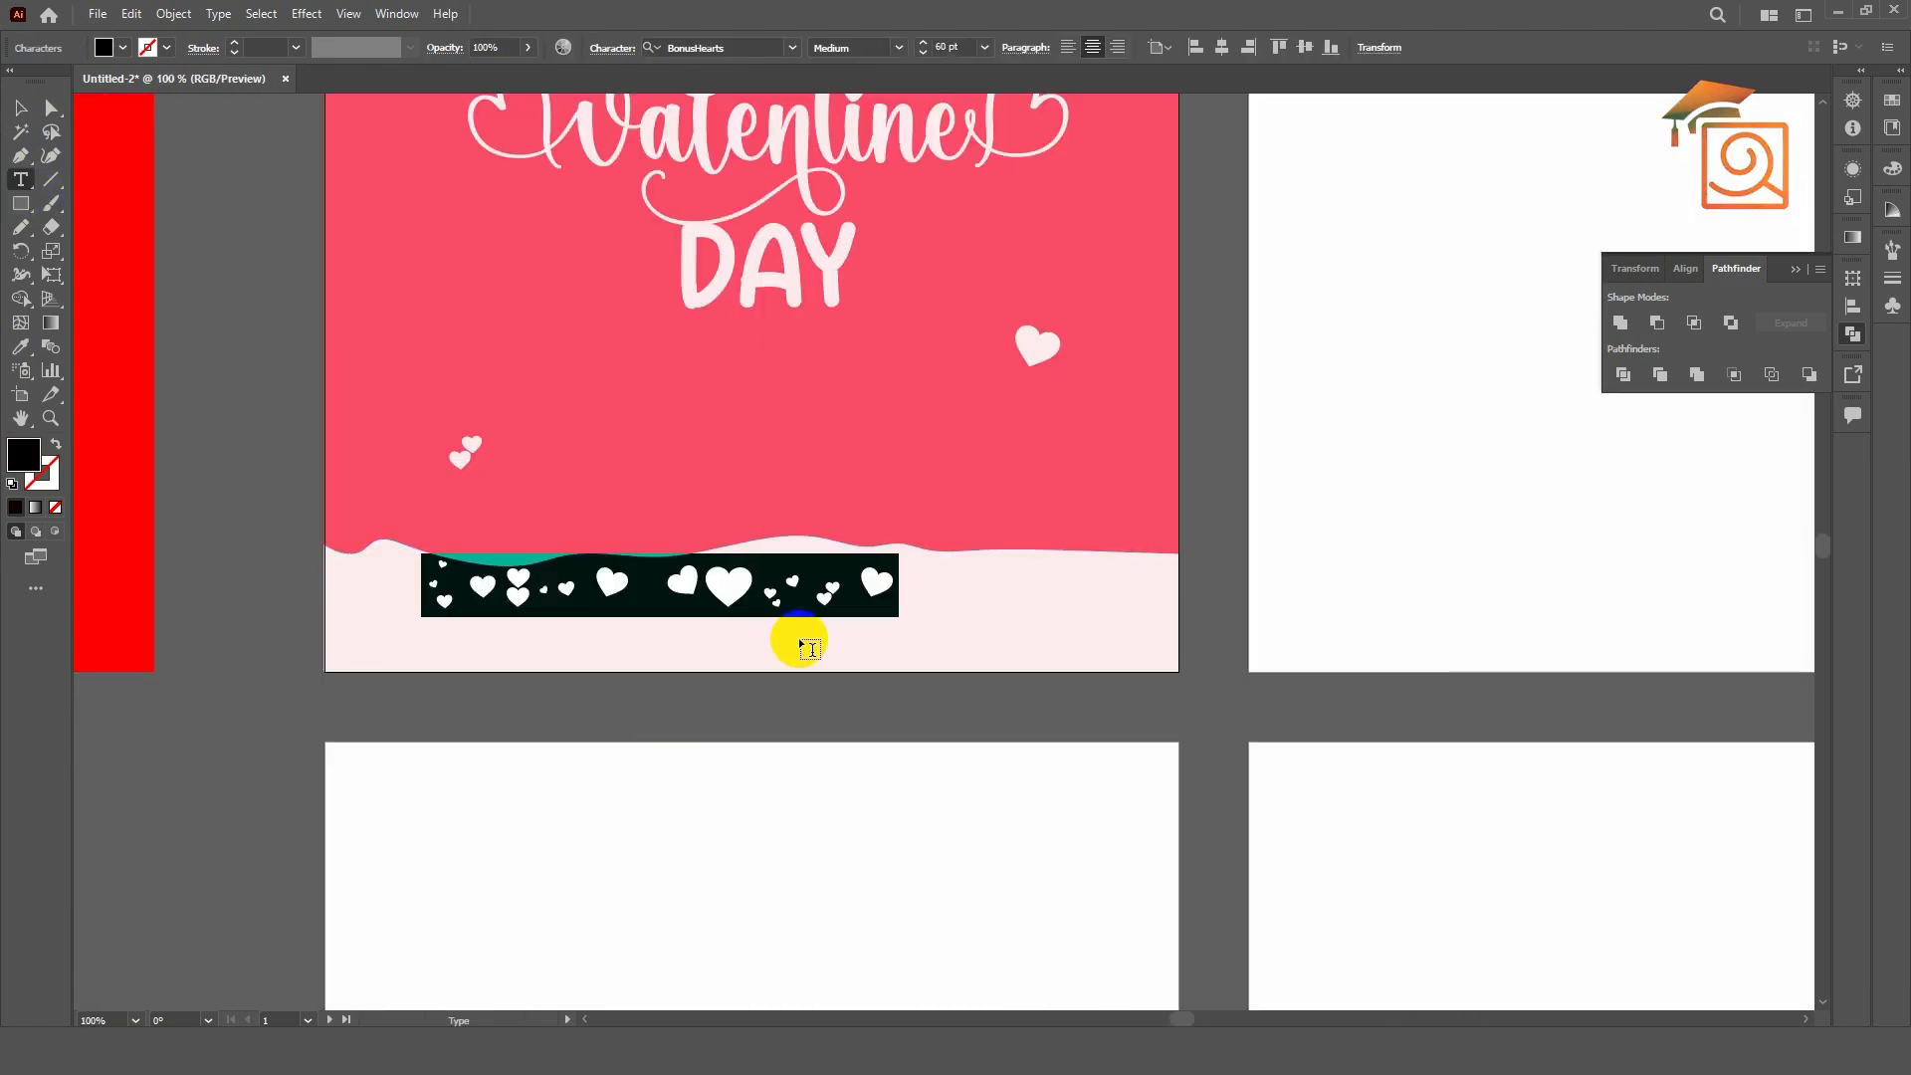
pyautogui.click(709, 46)
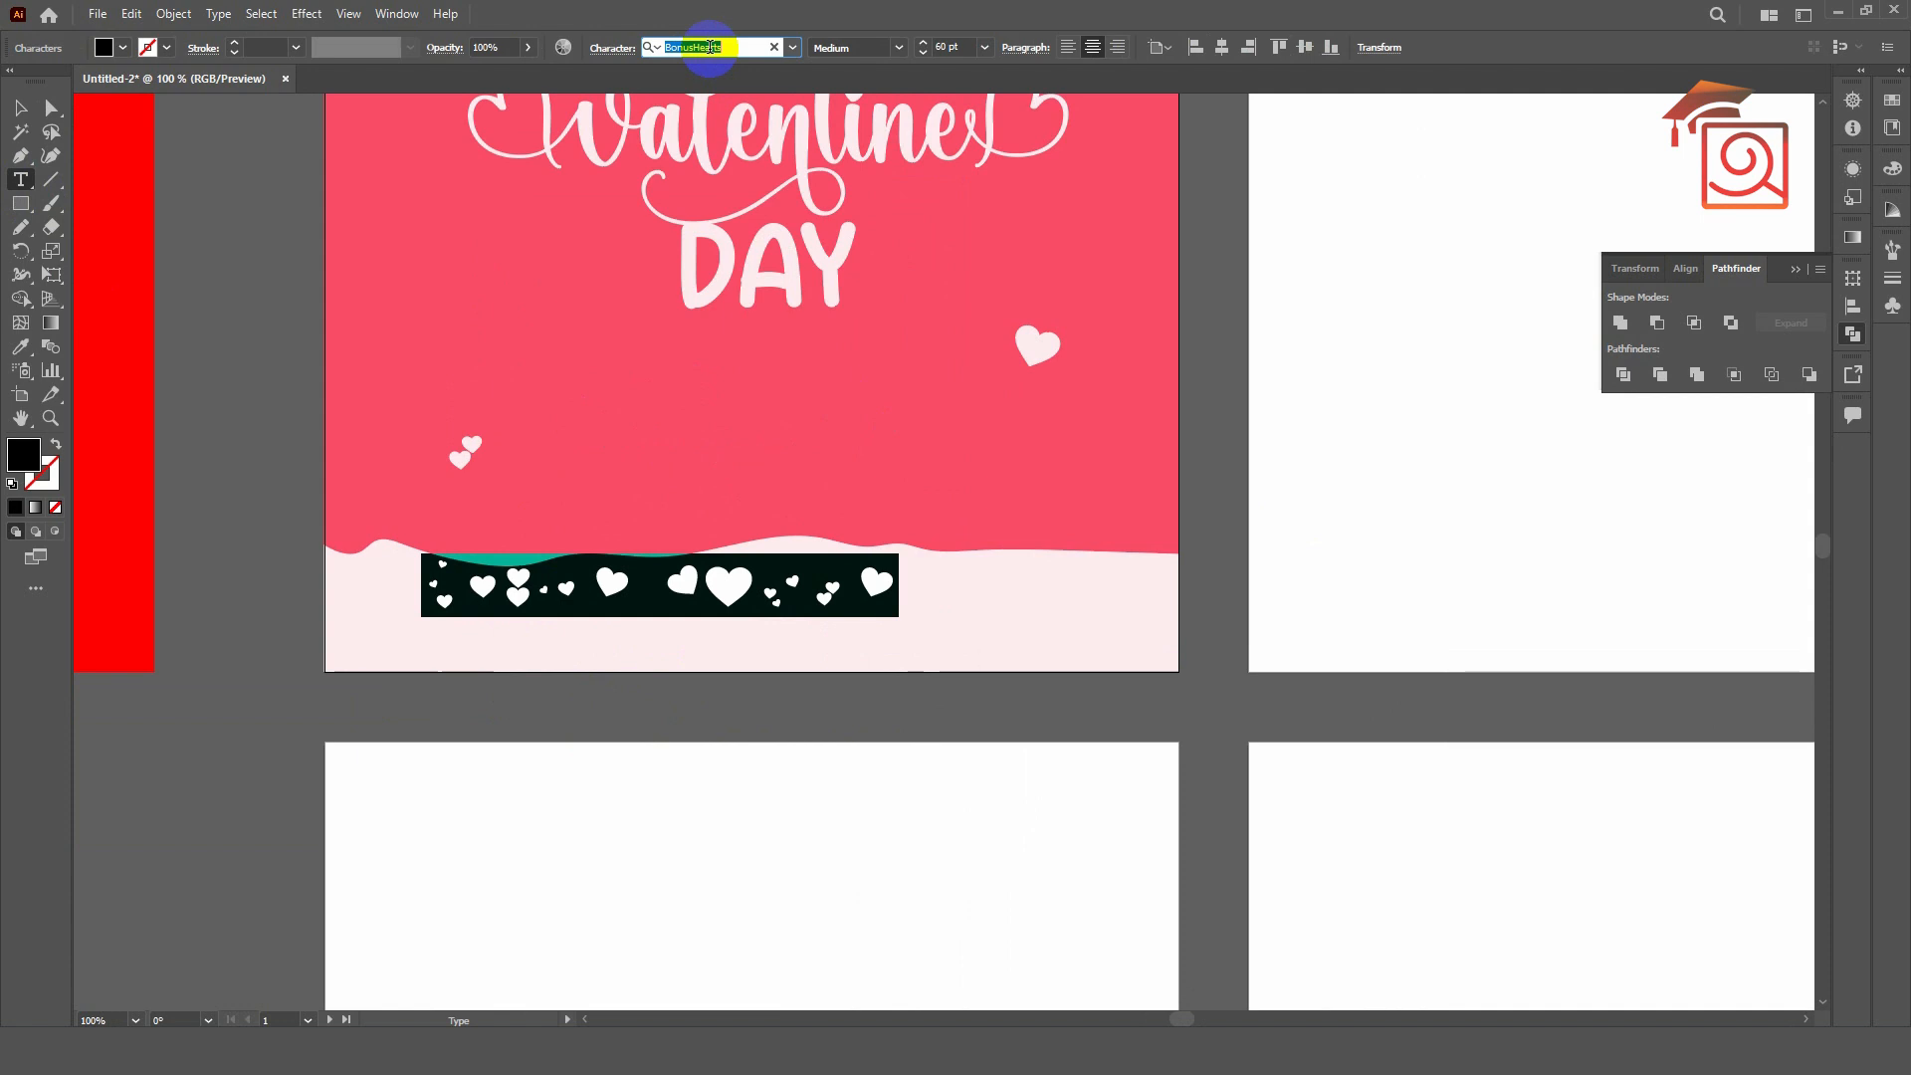
pyautogui.write('poppi')
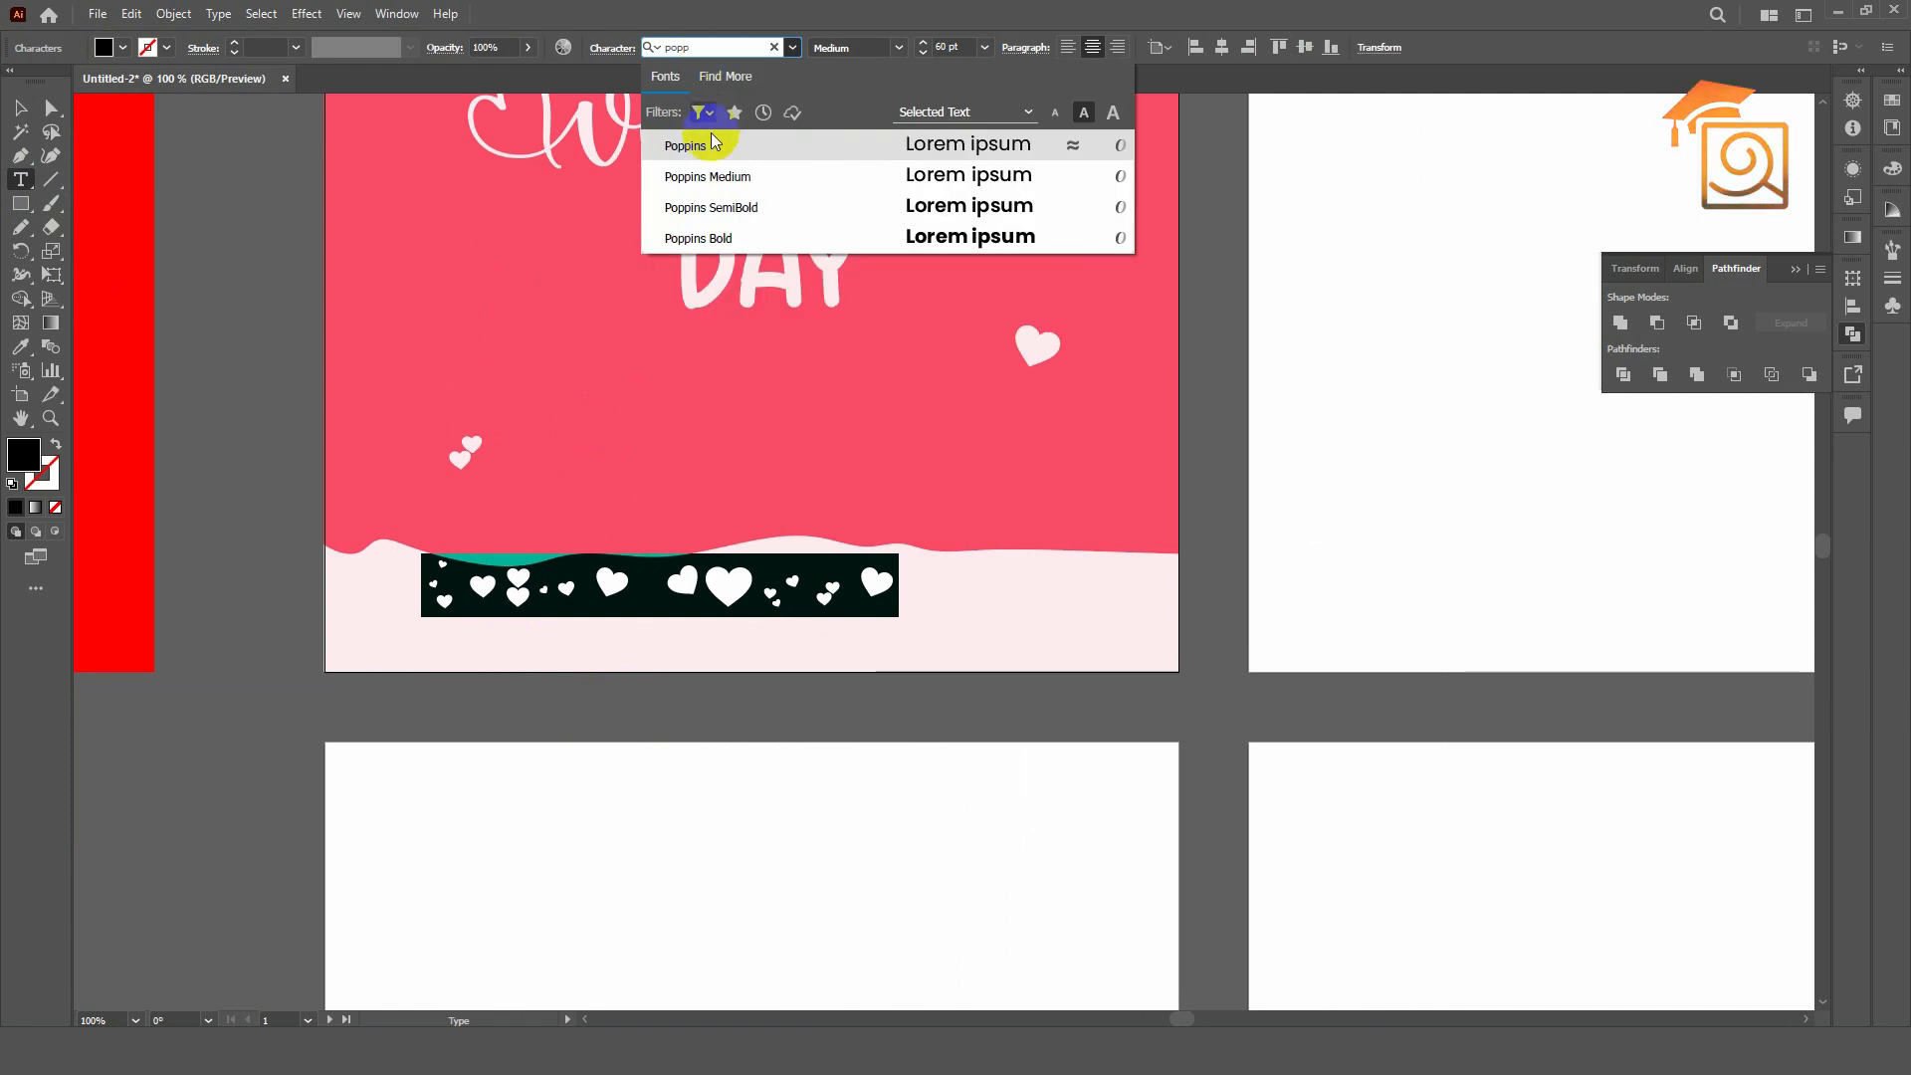
pyautogui.click(709, 176)
pyautogui.click(771, 572)
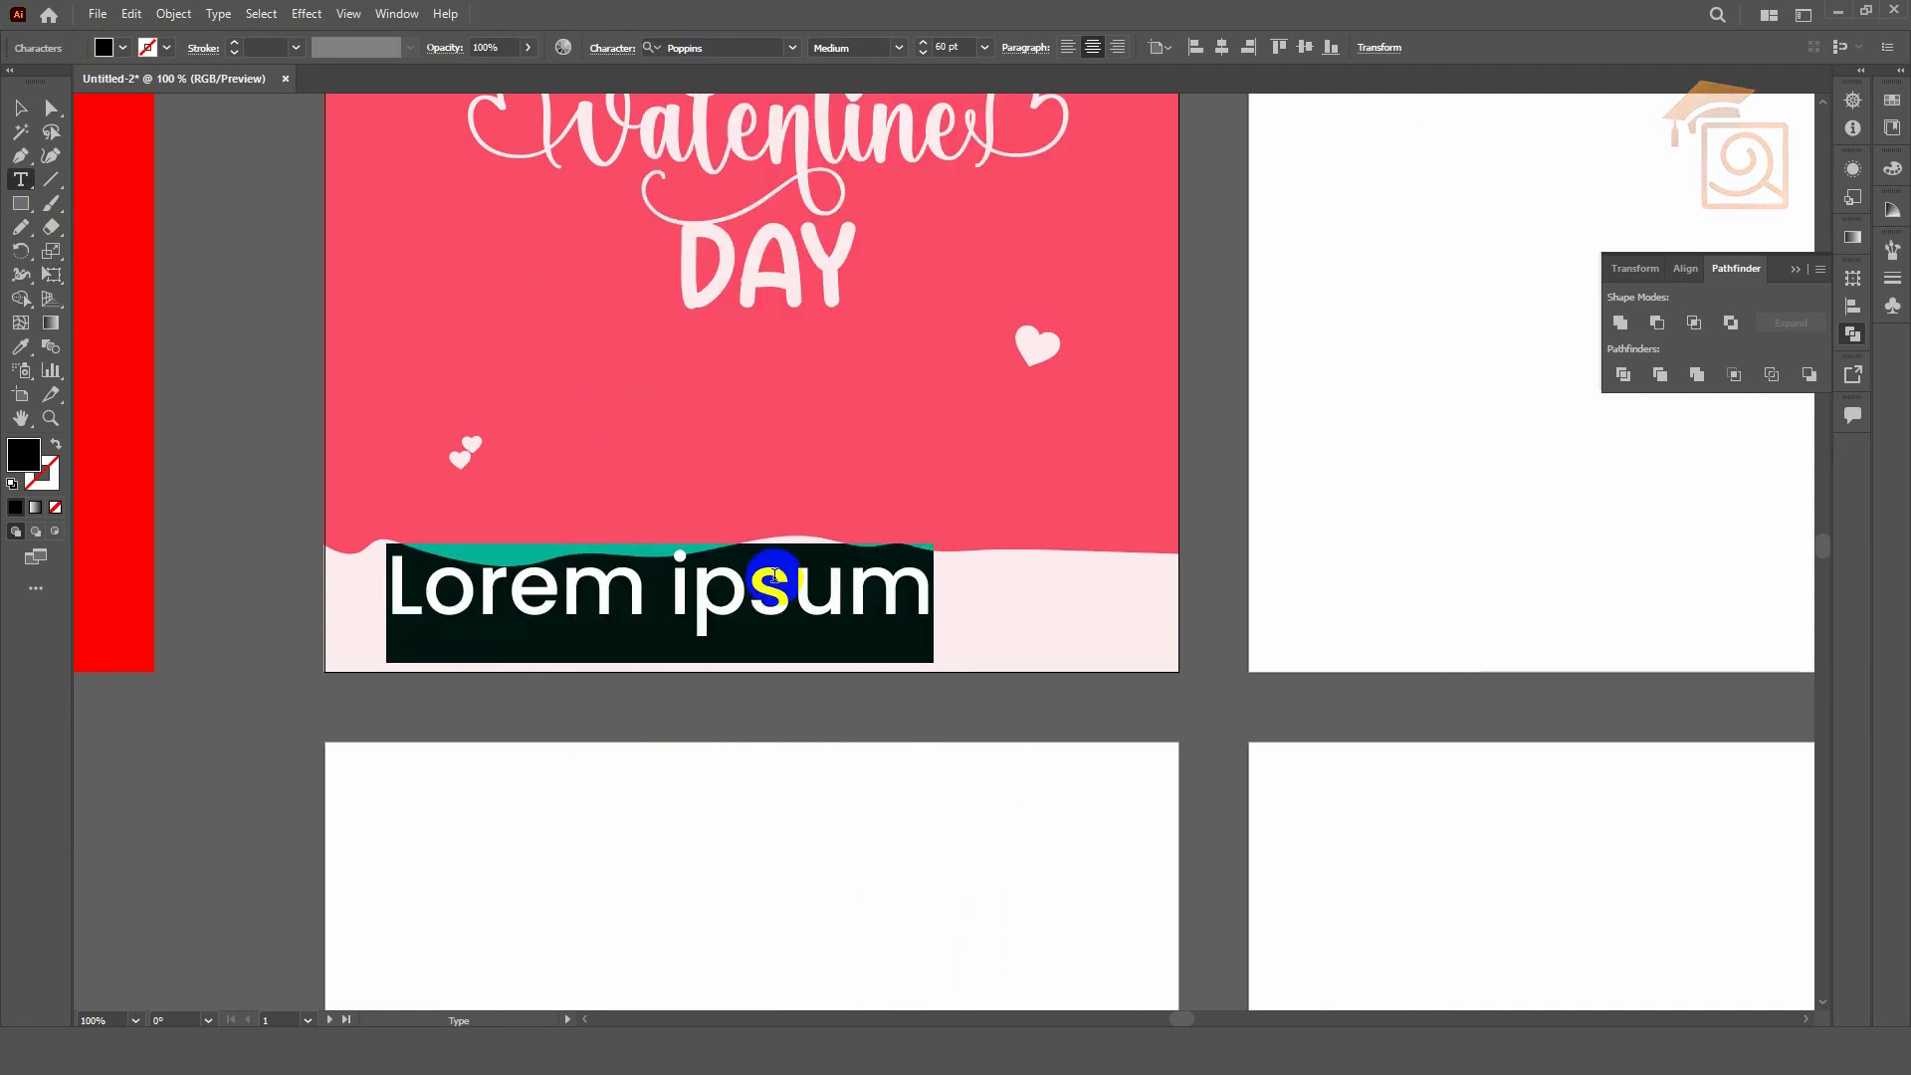
pyautogui.tripleClick(775, 574)
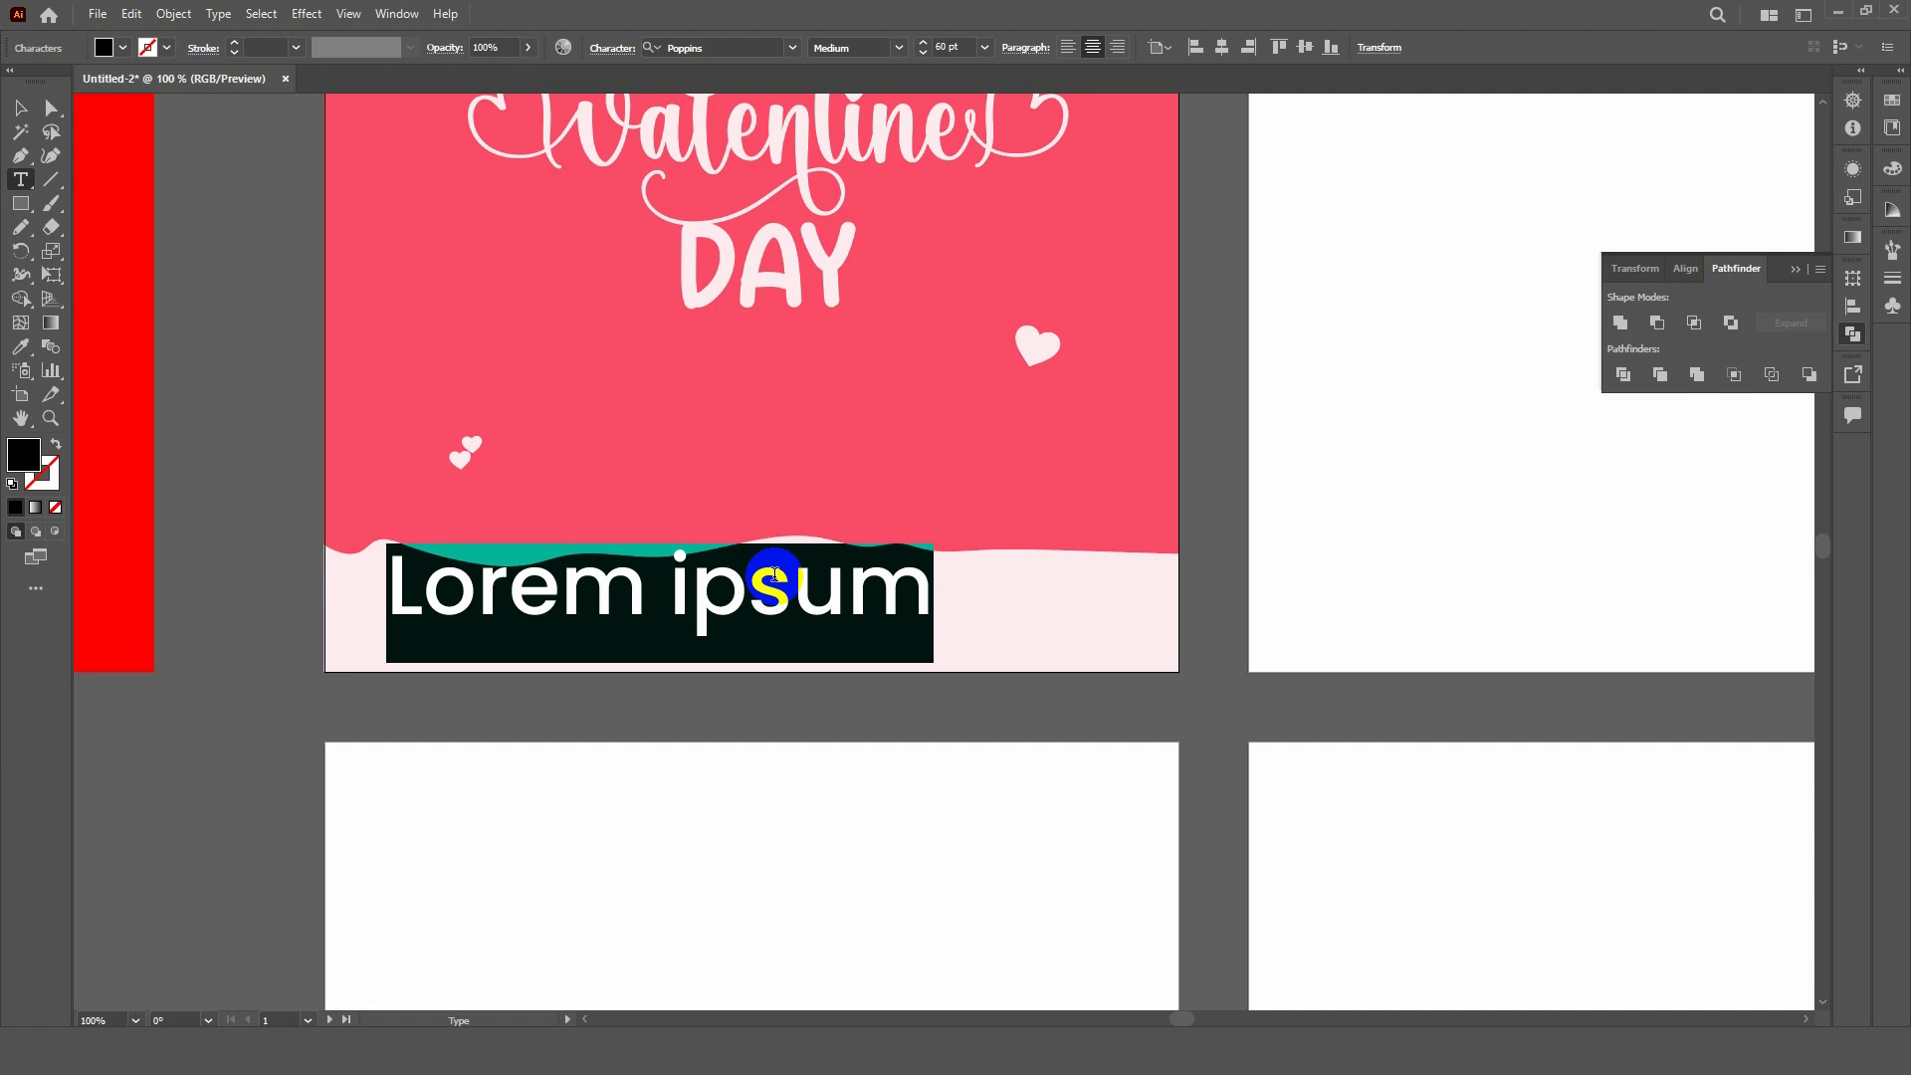
pyautogui.write('www.')
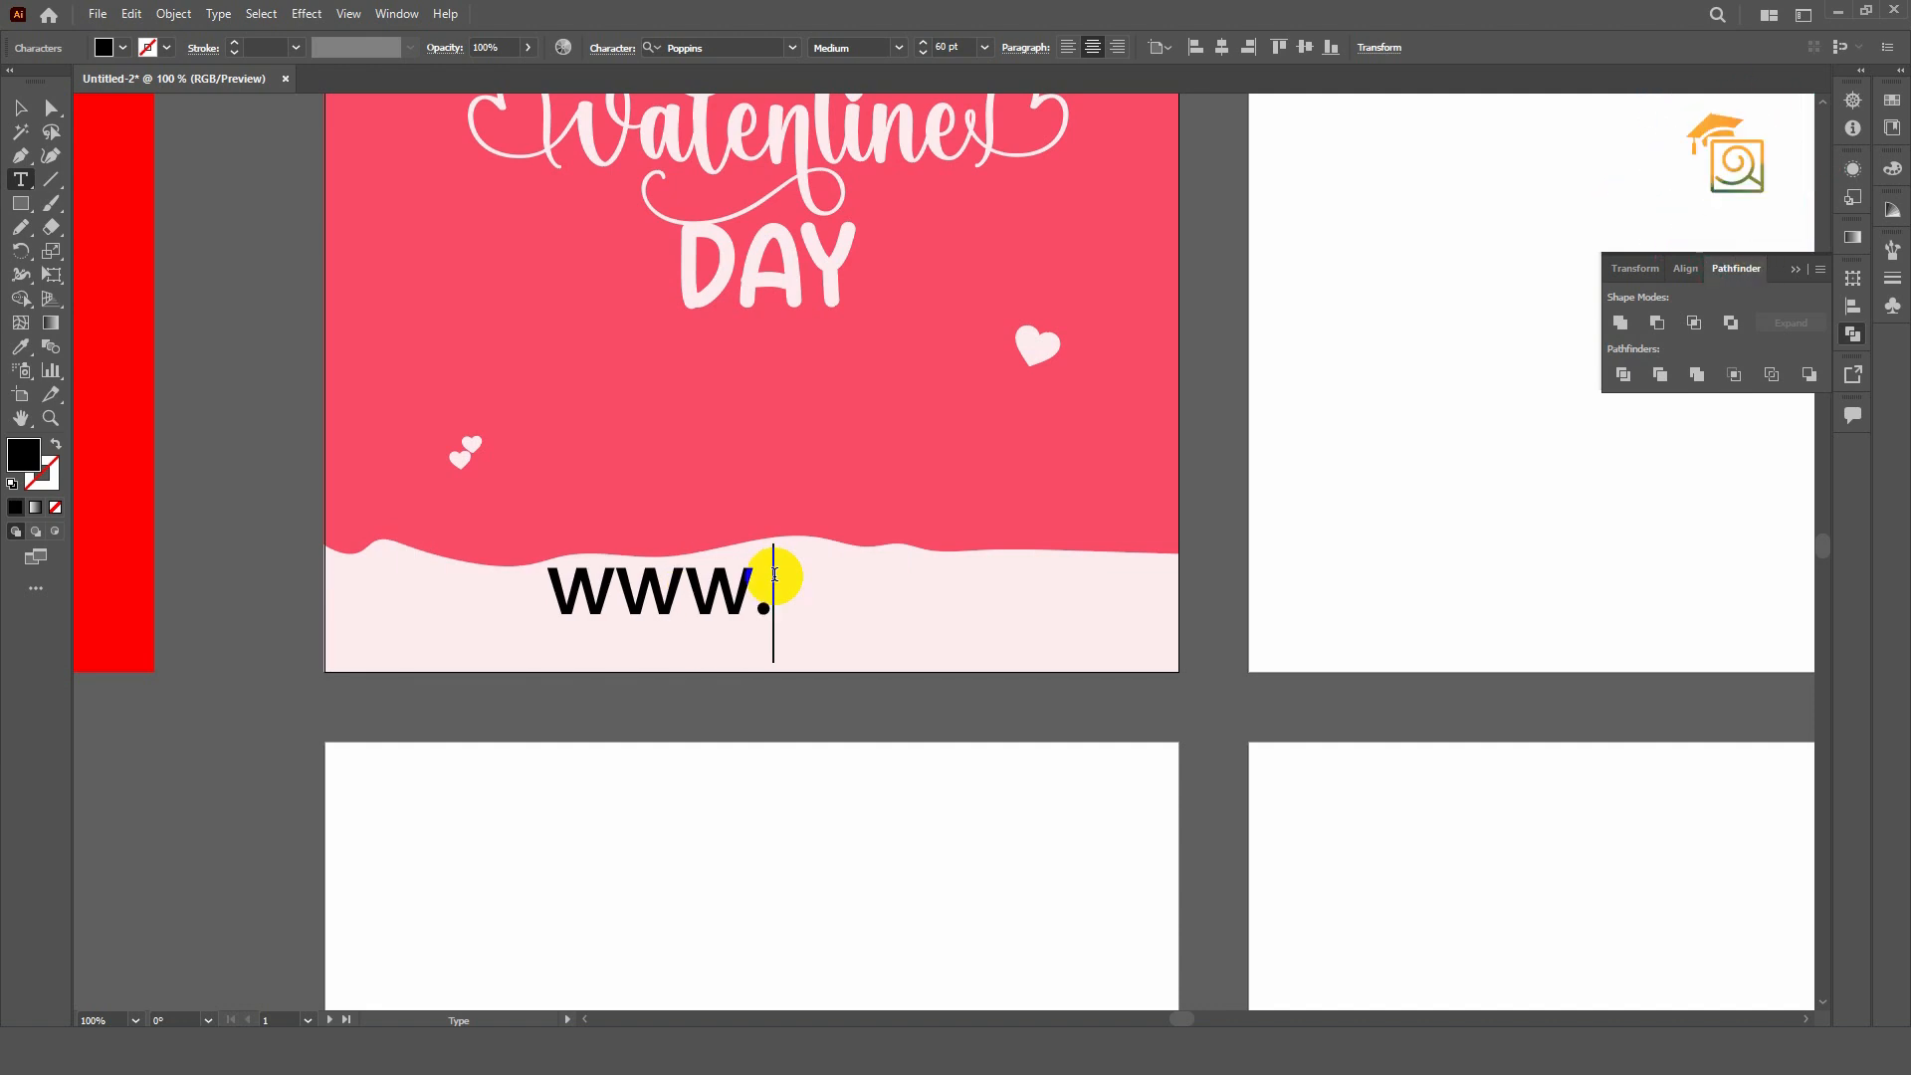
pyautogui.write('poster')
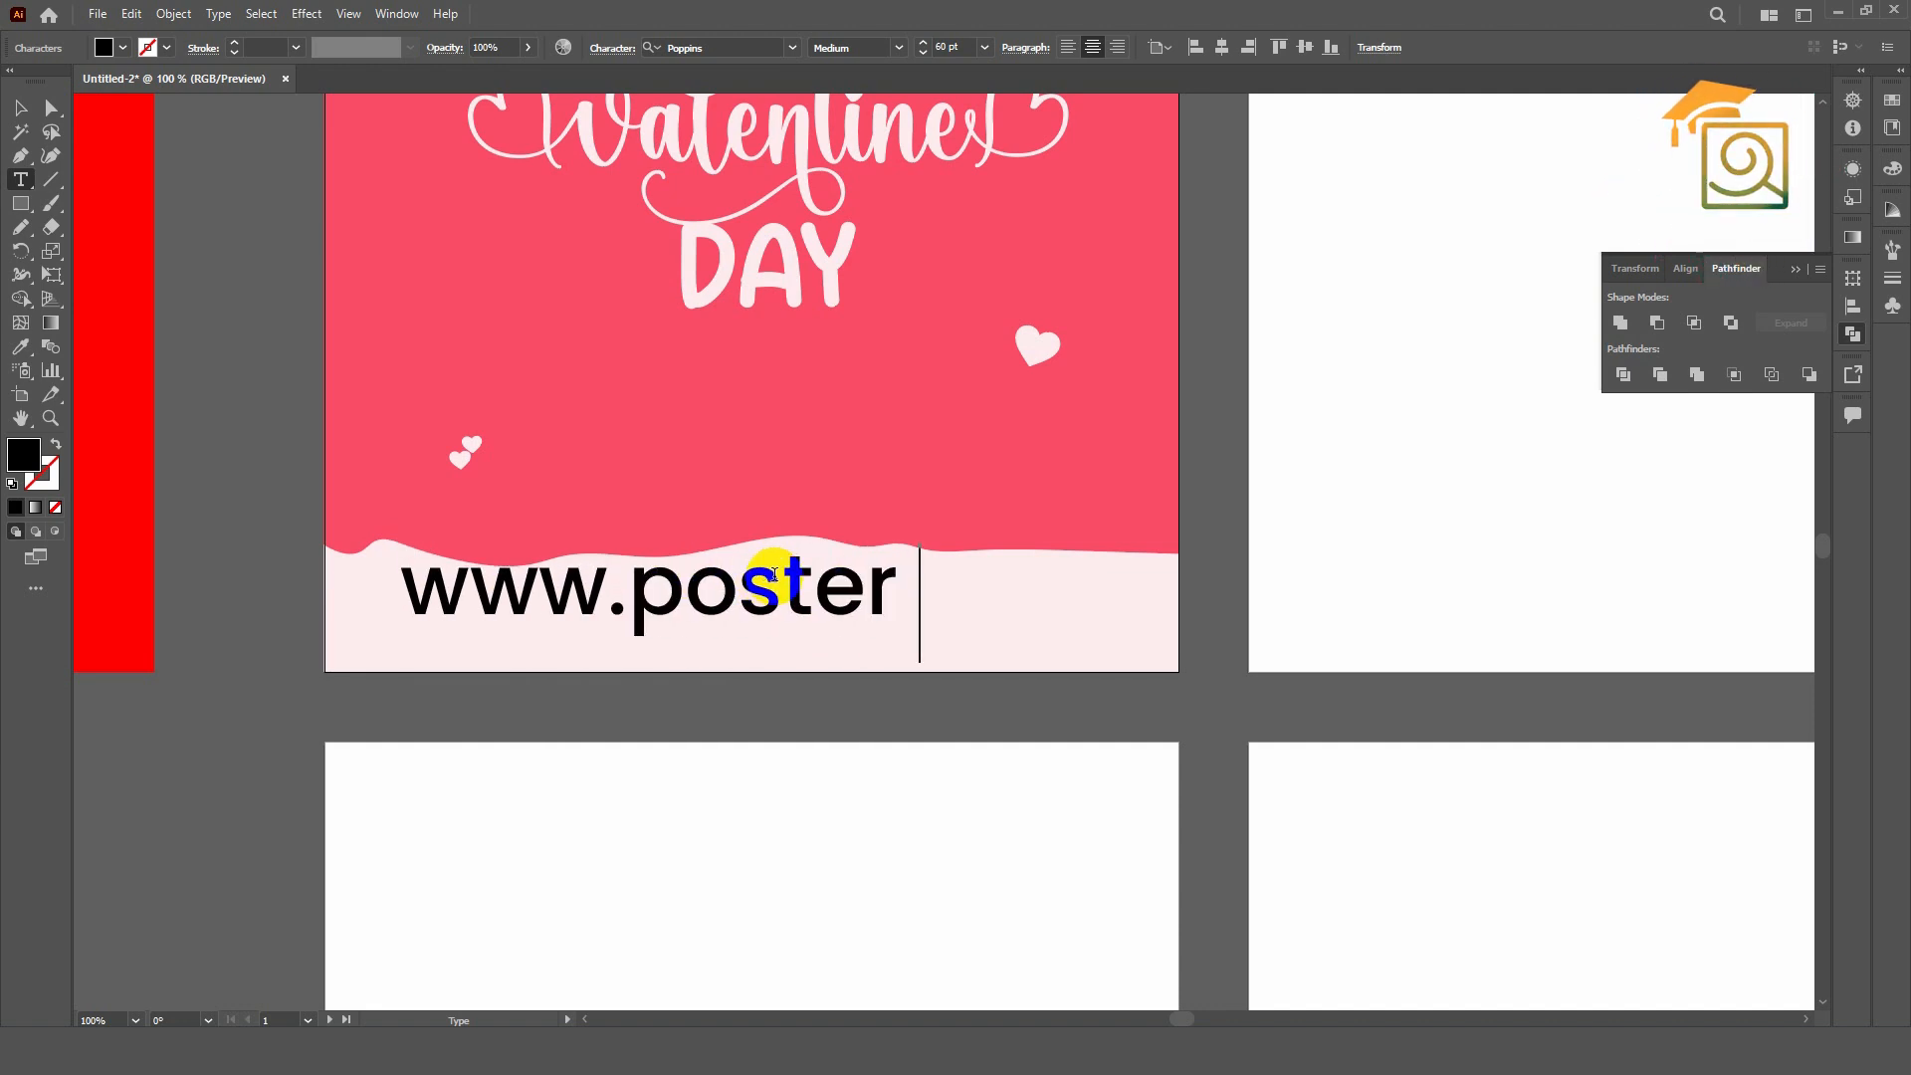
pyautogui.press('BackSpace')
pyautogui.write('design.com')
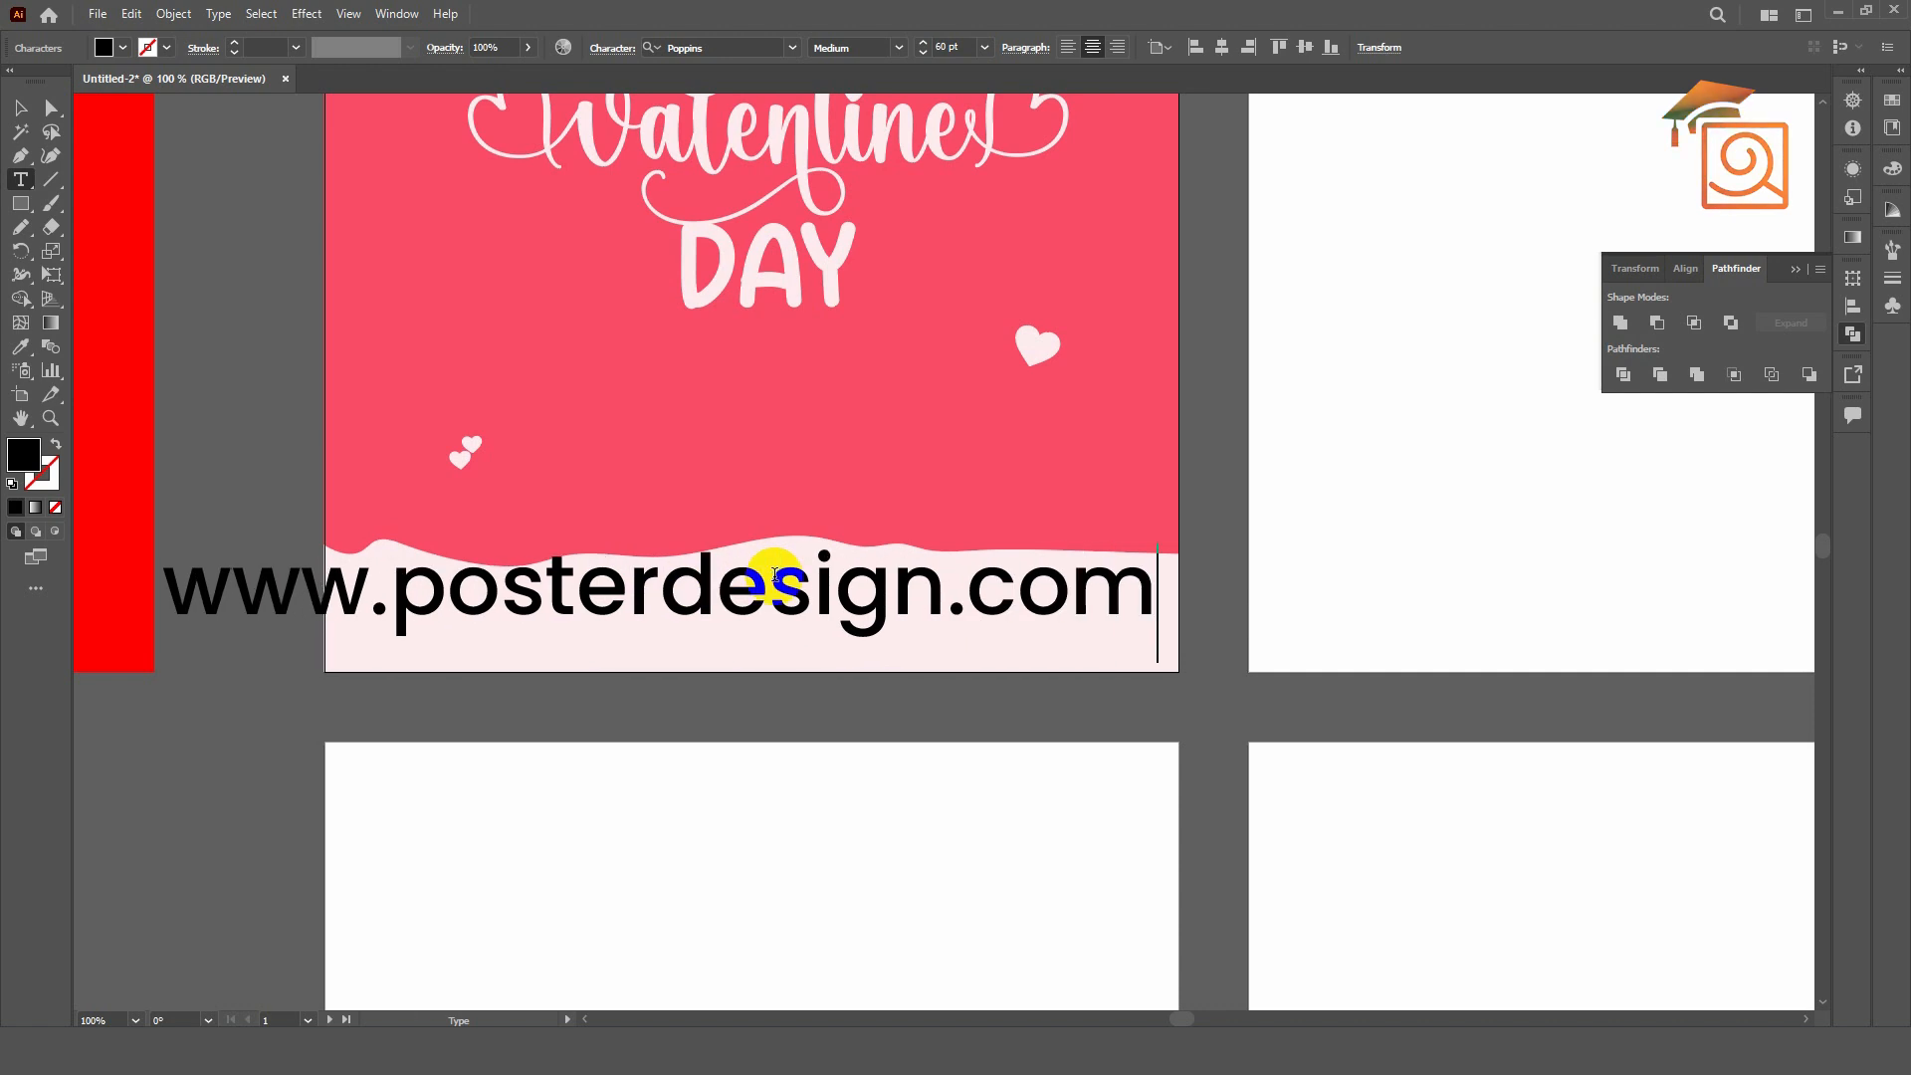
pyautogui.press('Escape')
# - Set the web address to Poppins Regular at 14 pt and centre it horizontally on the card
pyautogui.click(899, 46)
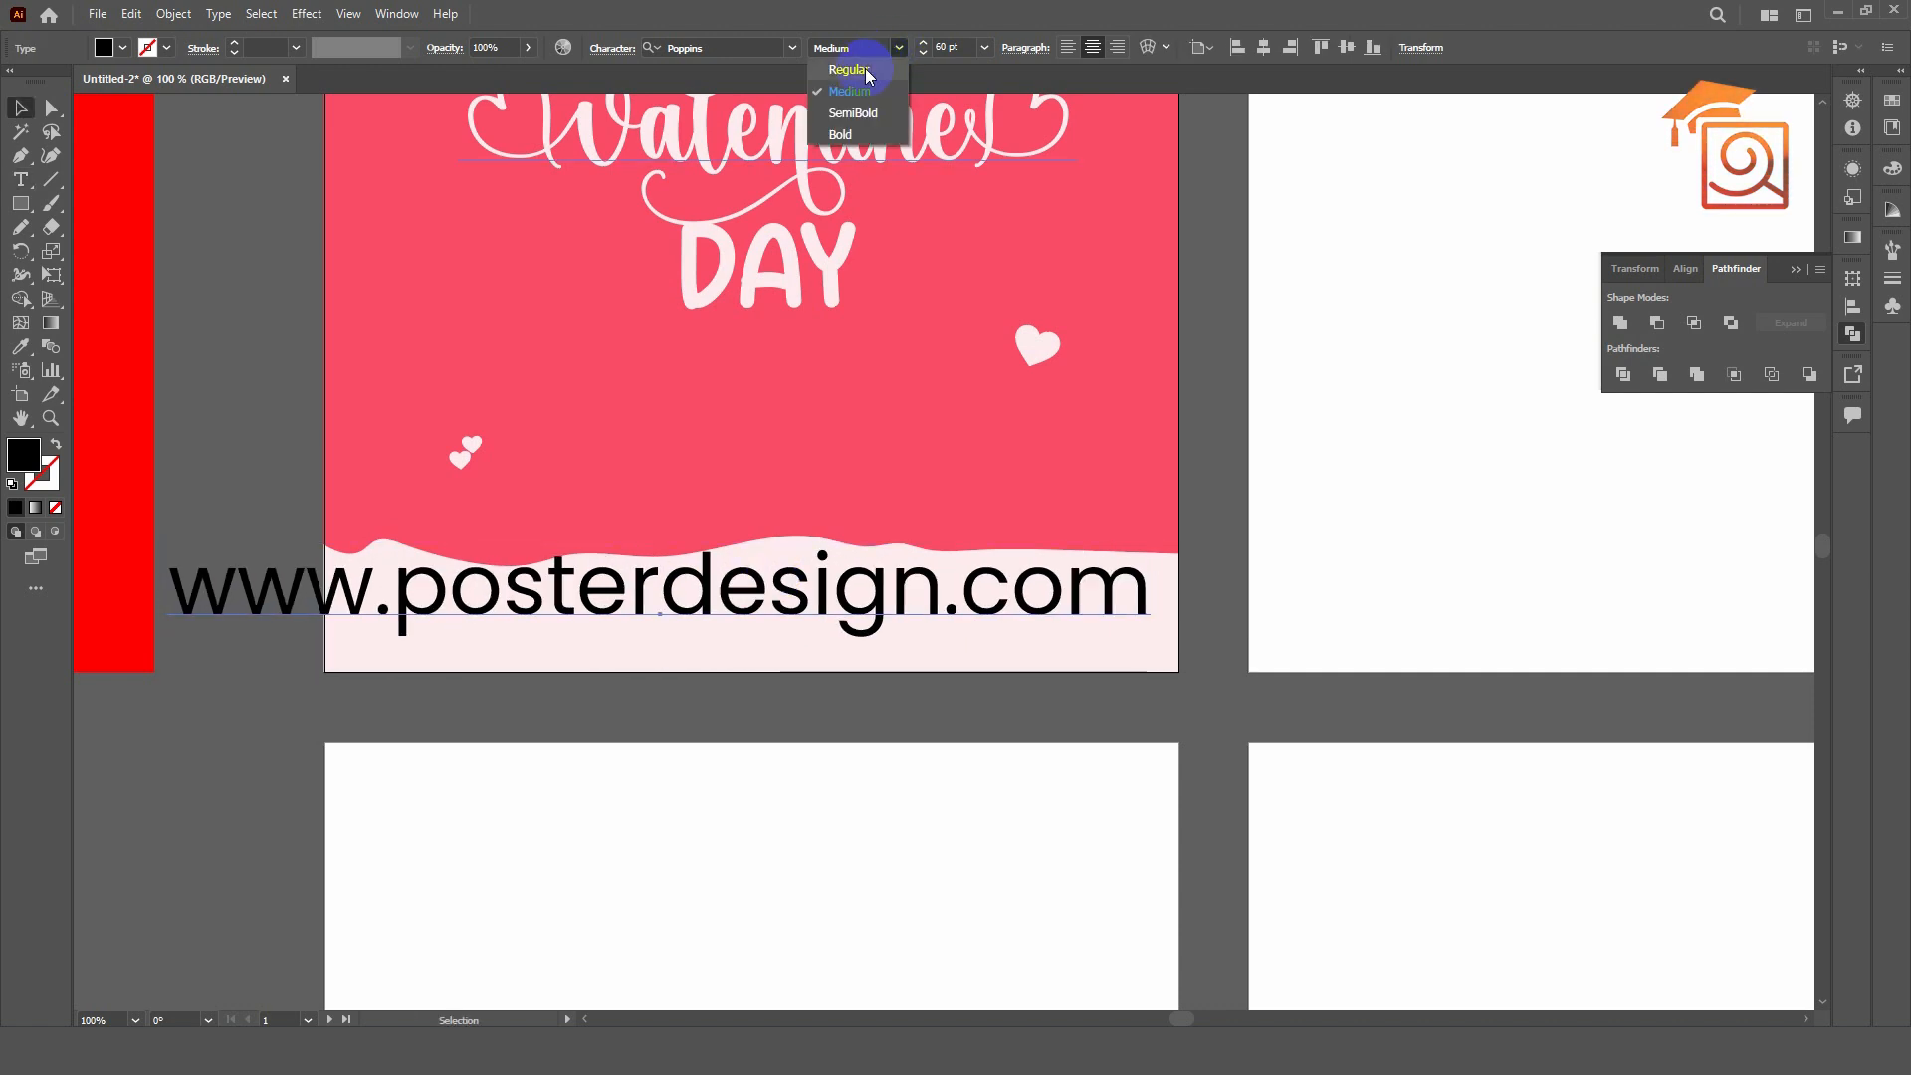
pyautogui.click(904, 70)
pyautogui.click(941, 45)
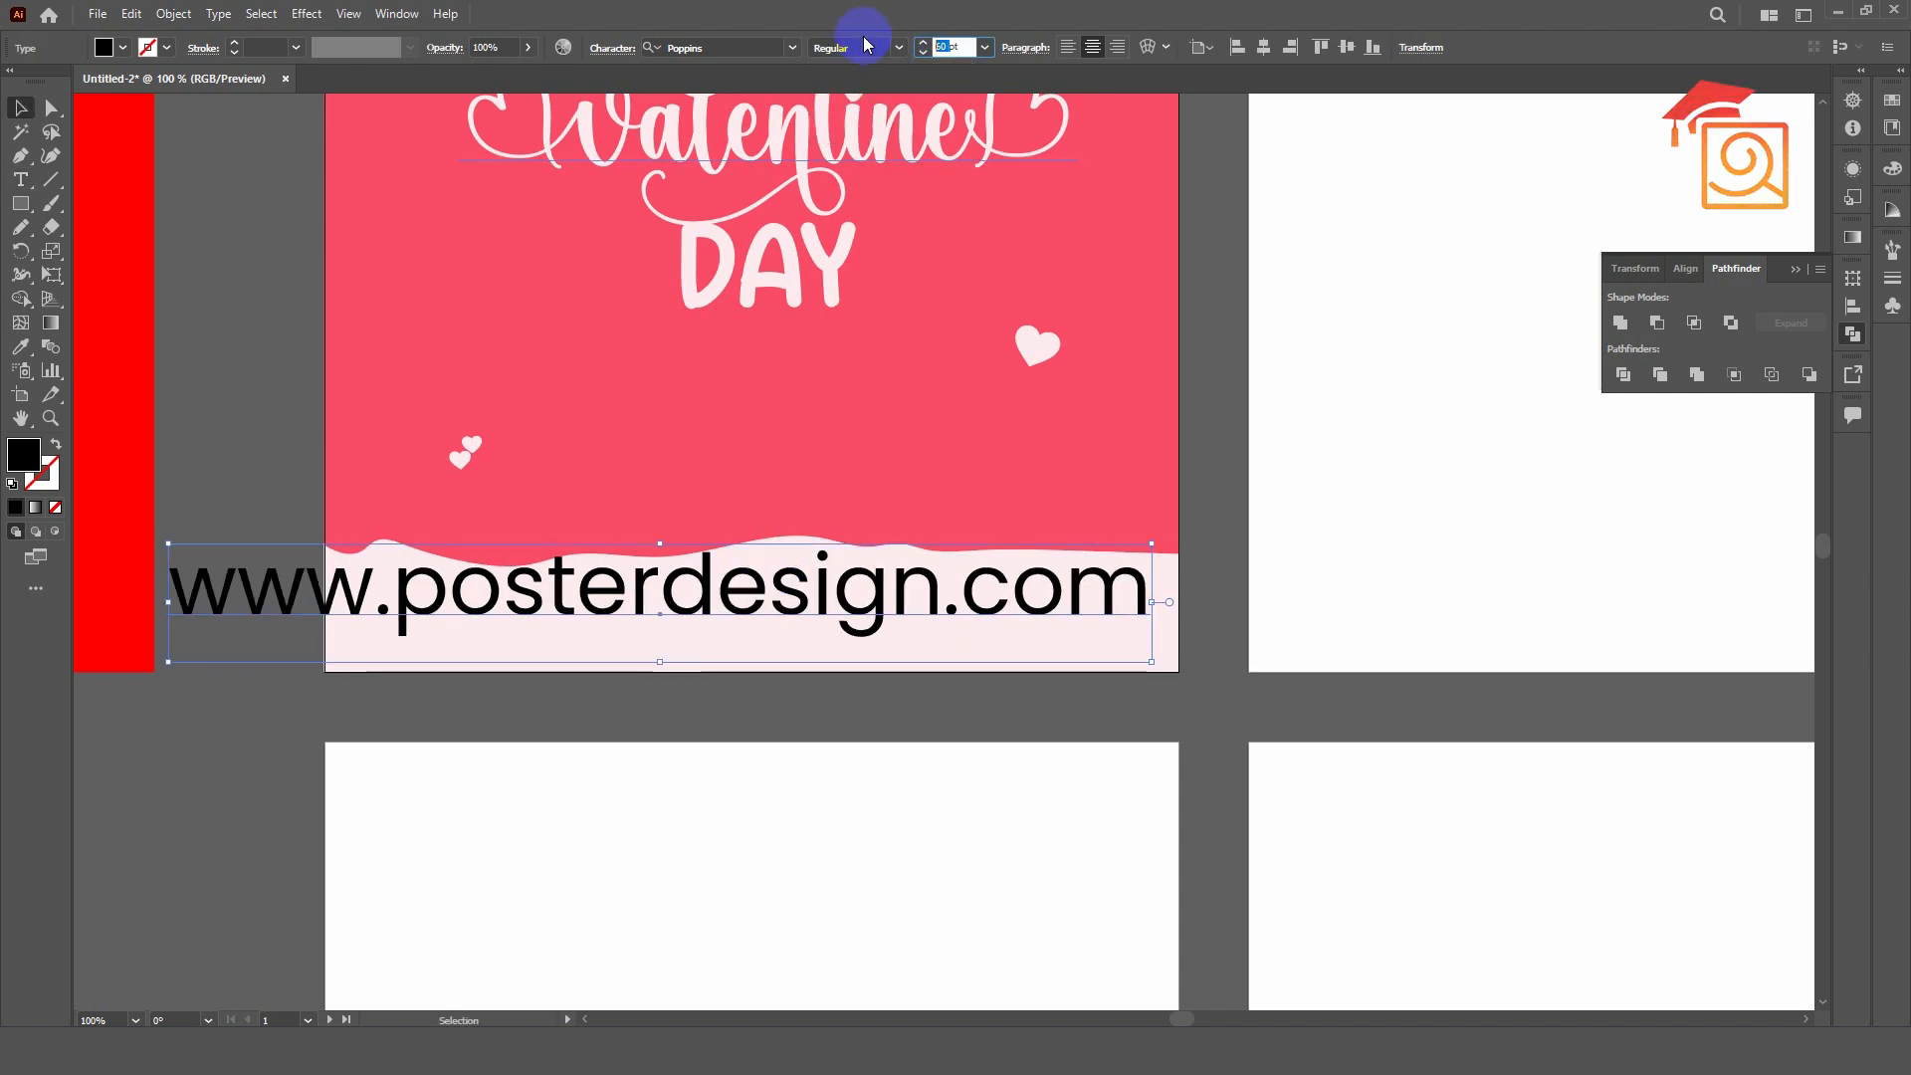
pyautogui.write('14')
pyautogui.press('Return')
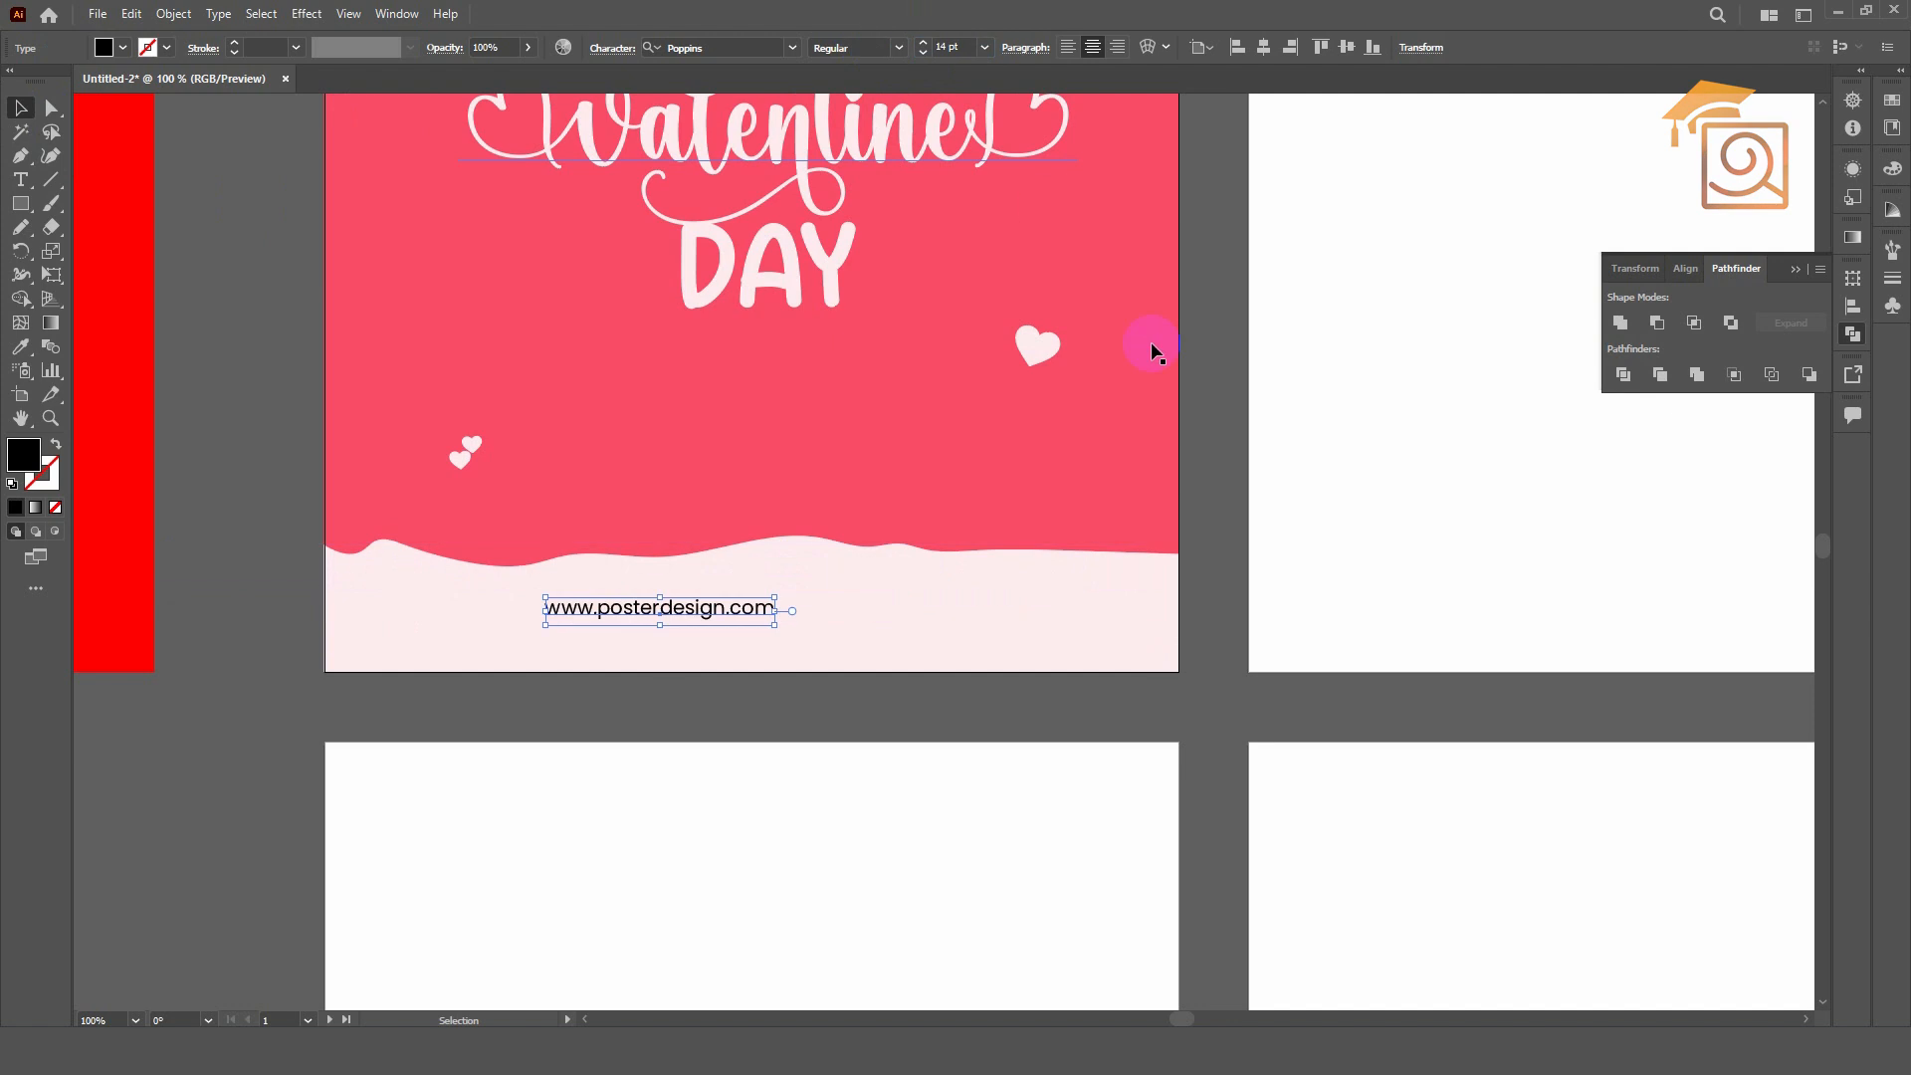
pyautogui.click(1263, 46)
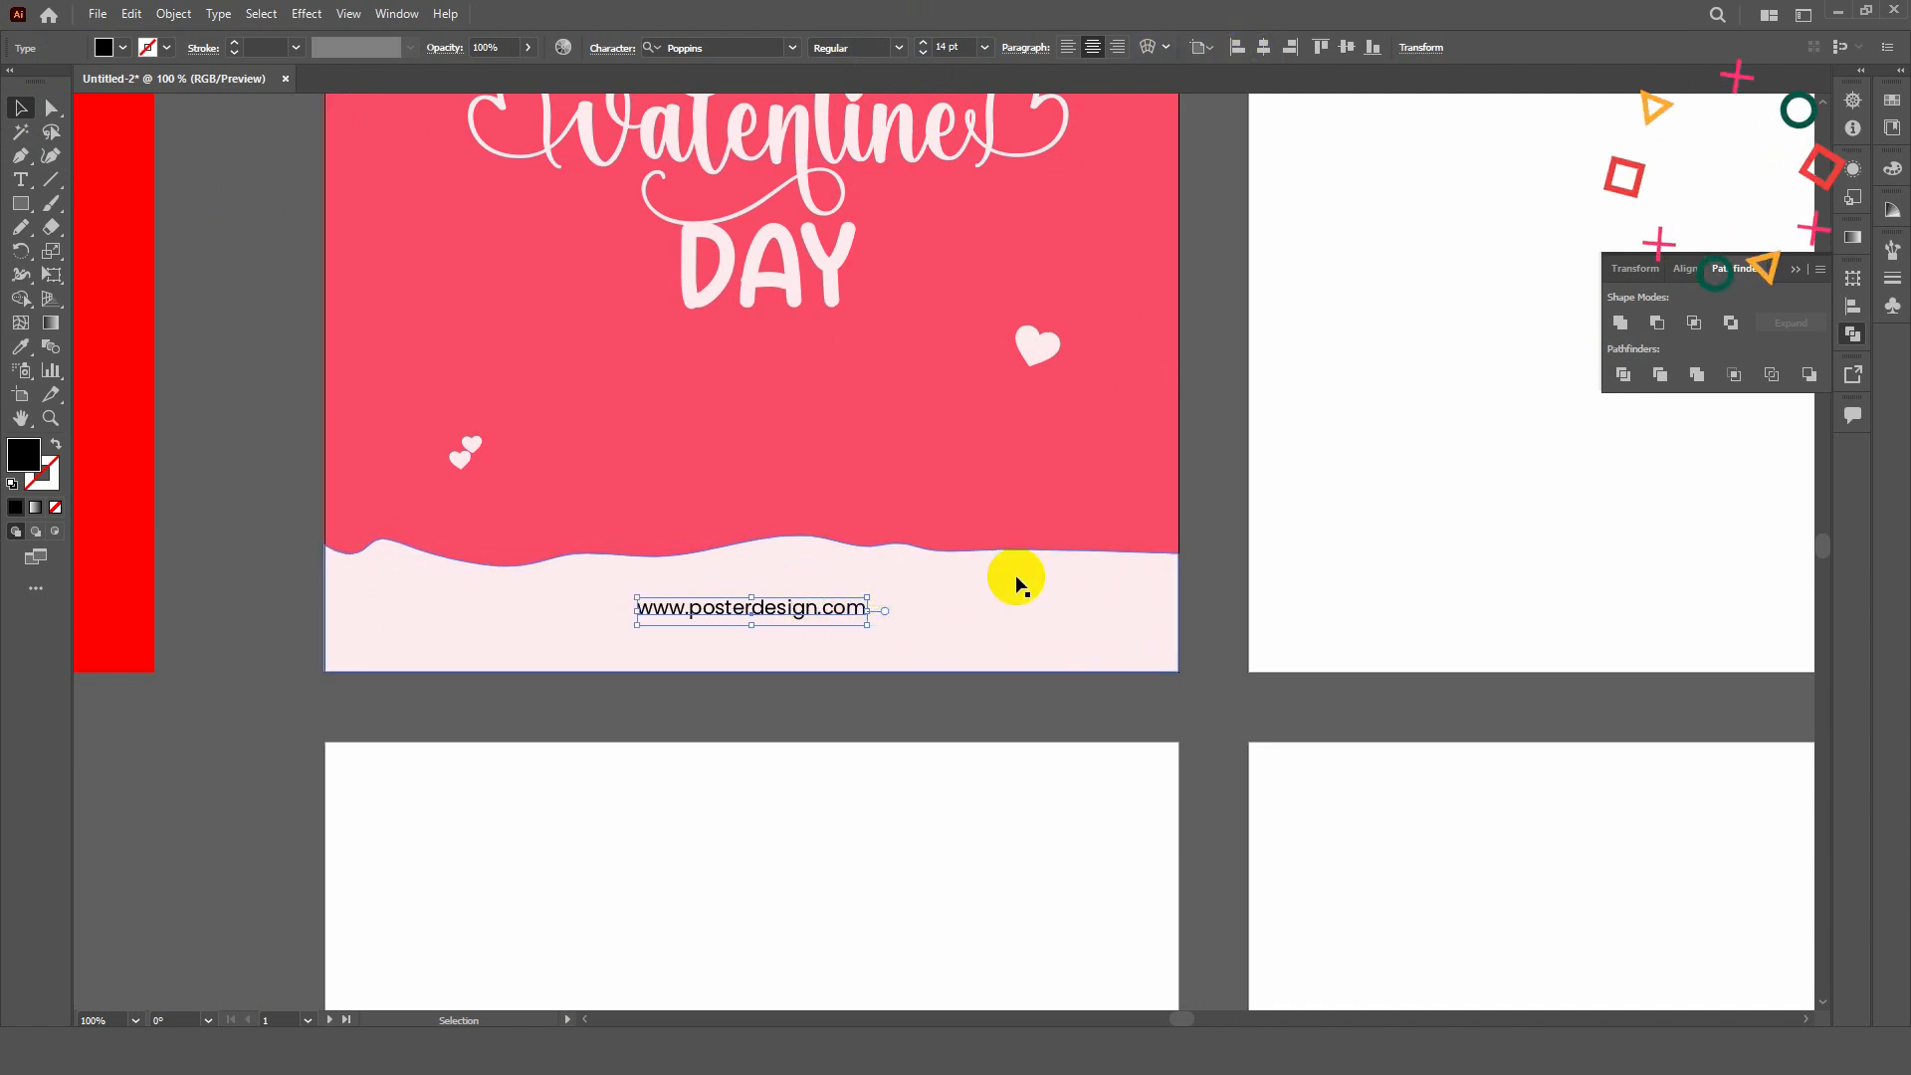
# - Widen the letter spacing of the web address so it spans about half of the card's width
pyautogui.hotkey('alt', 'Right')
pyautogui.hotkey('alt', 'Right')
pyautogui.hotkey('alt', 'Right')
pyautogui.hotkey('alt', 'Right')
pyautogui.hotkey('alt', 'Right')
pyautogui.hotkey('alt', 'Right')
pyautogui.hotkey('alt', 'Right')
pyautogui.hotkey('alt', 'Right')
pyautogui.hotkey('alt', 'Right')
pyautogui.hotkey('alt', 'Right')
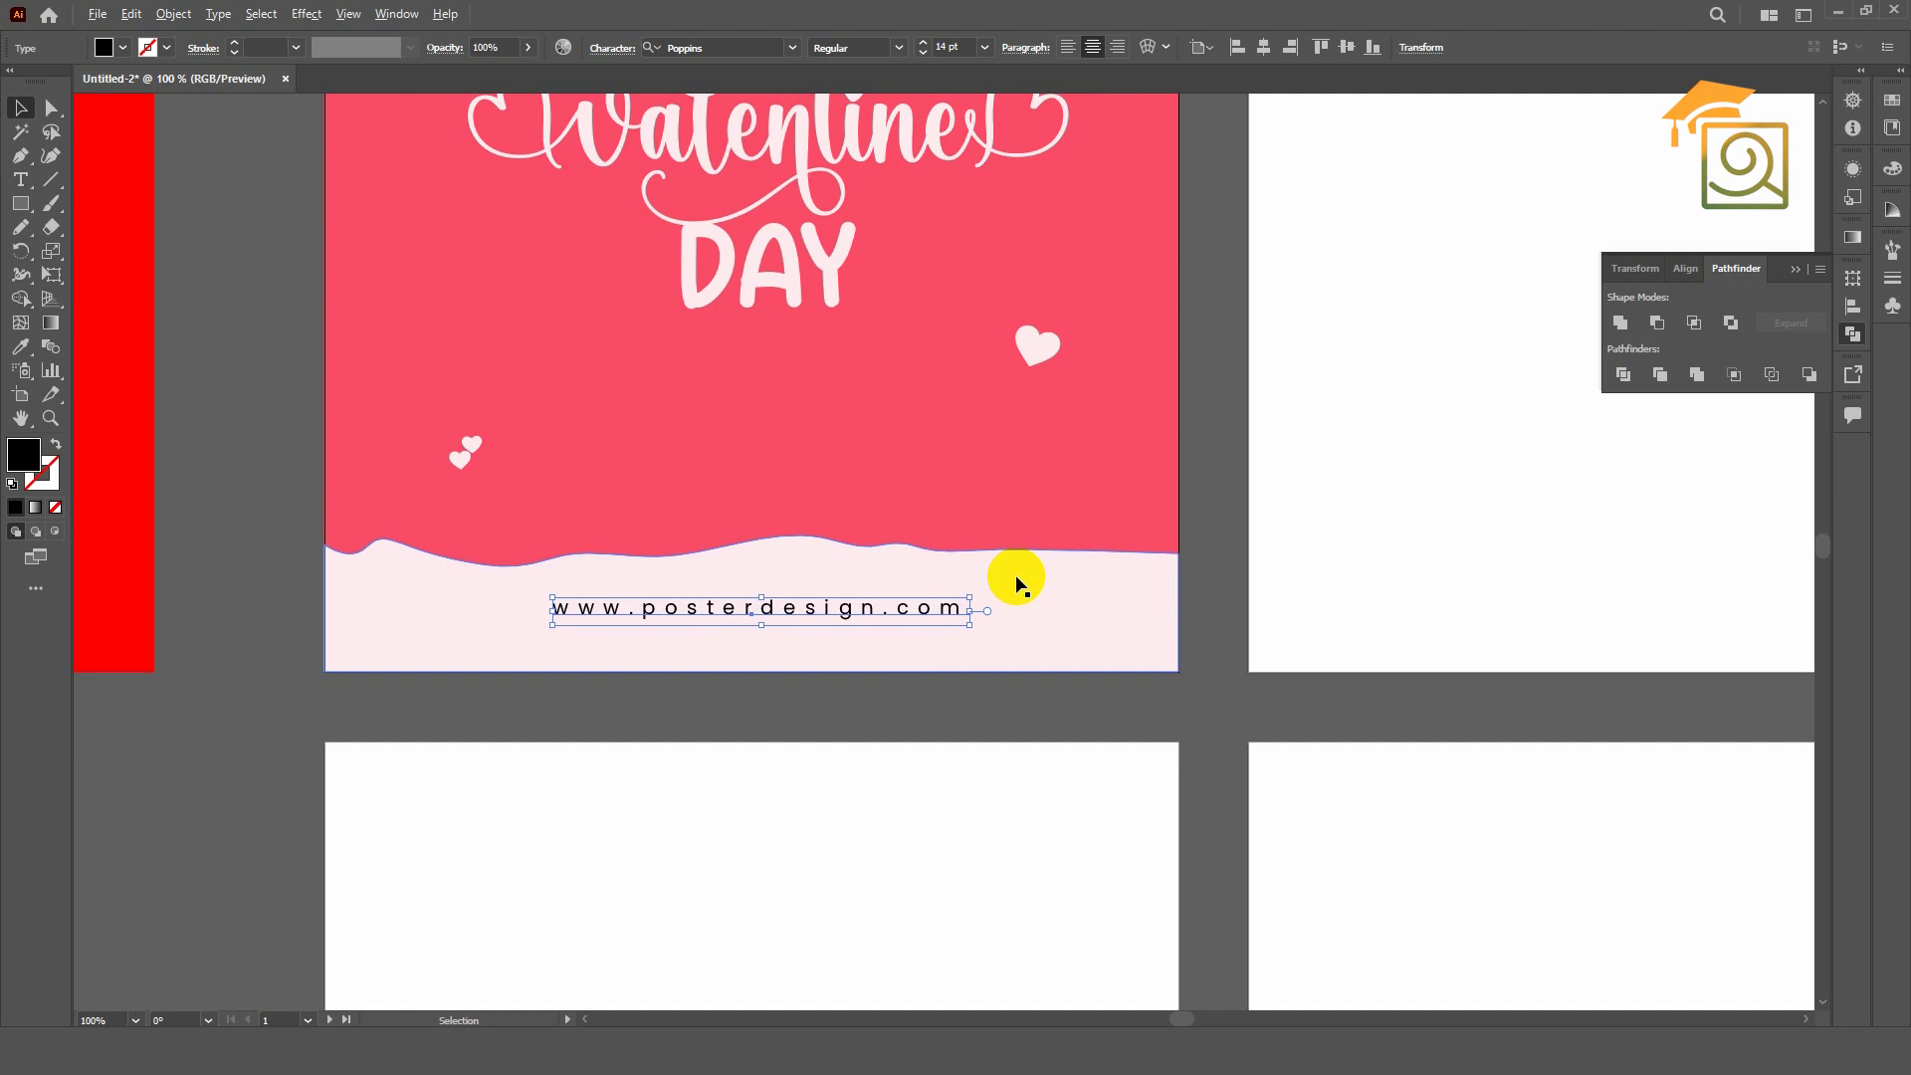
# - Colour the web address near-black with the hex value 1c1a1a
pyautogui.doubleClick(28, 464)
pyautogui.moveTo(1105, 290); pyautogui.dragTo(797, 221)
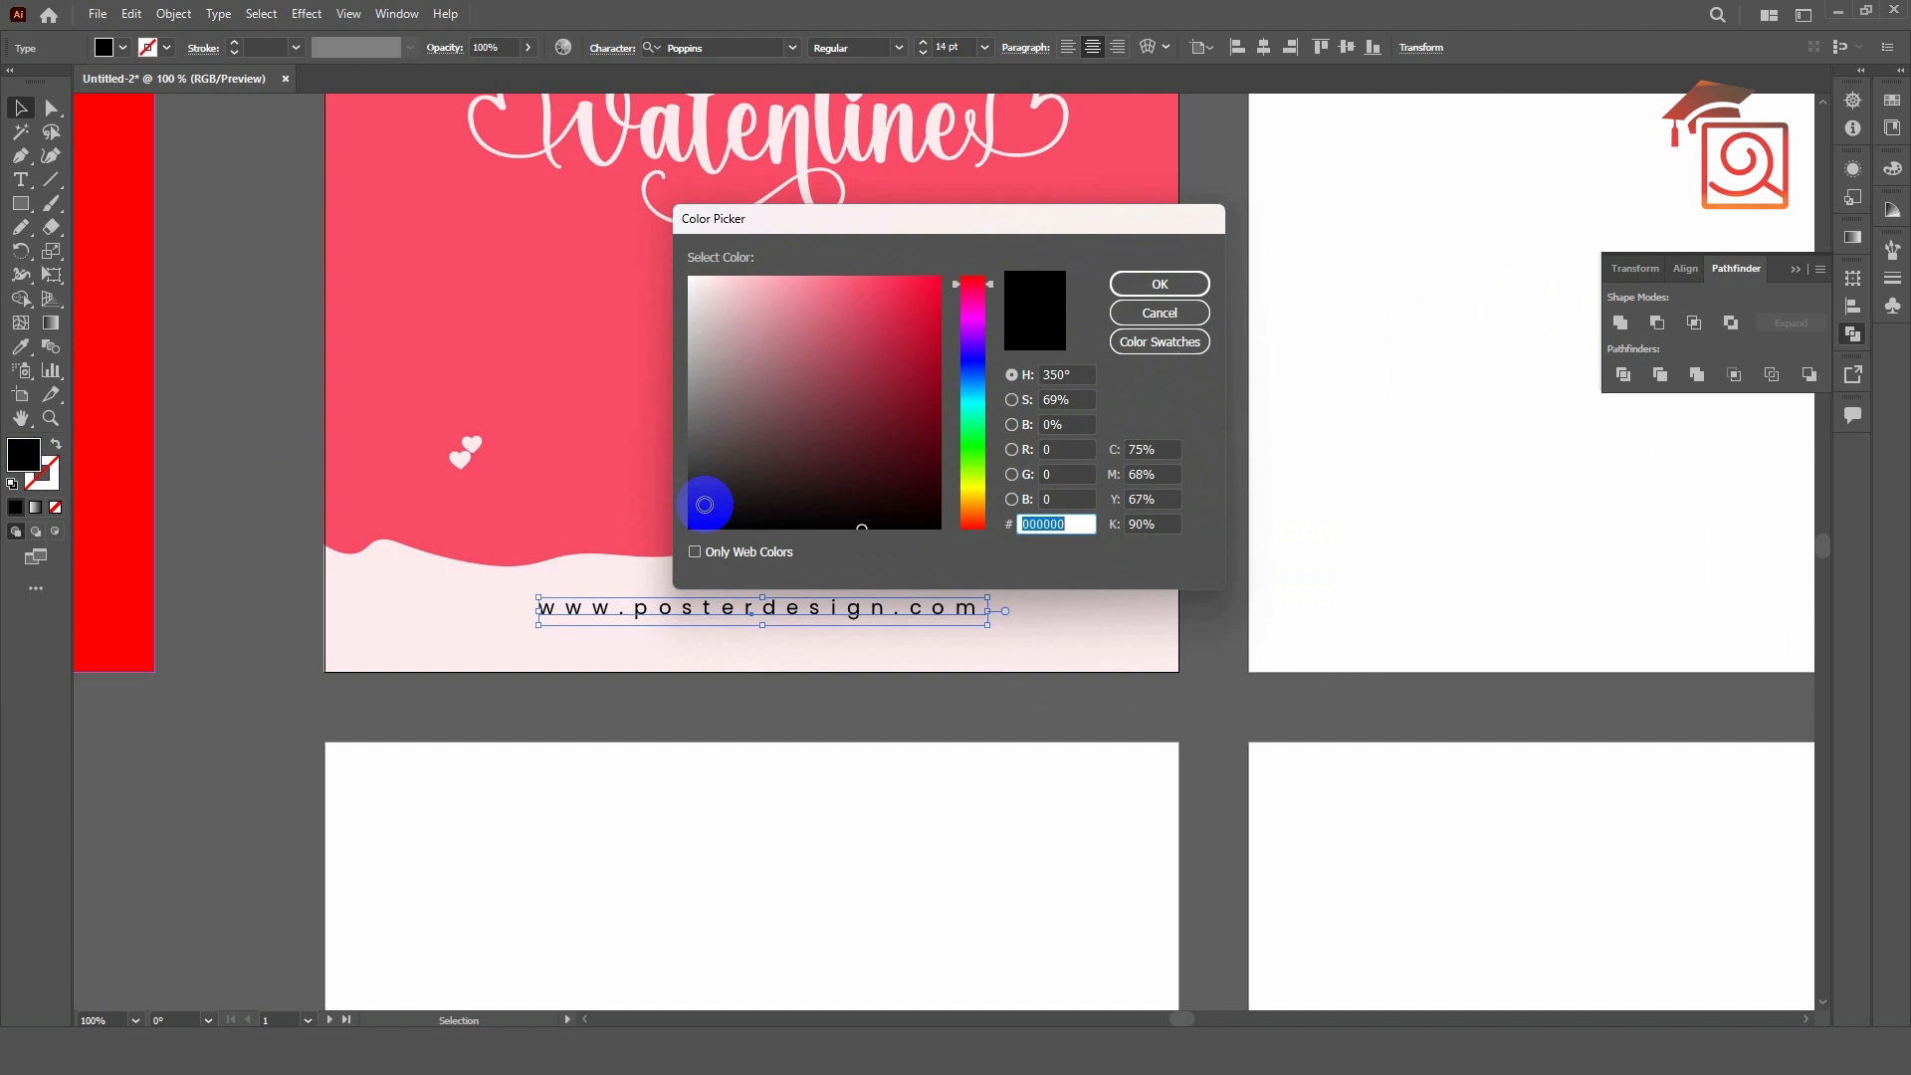
pyautogui.click(706, 499)
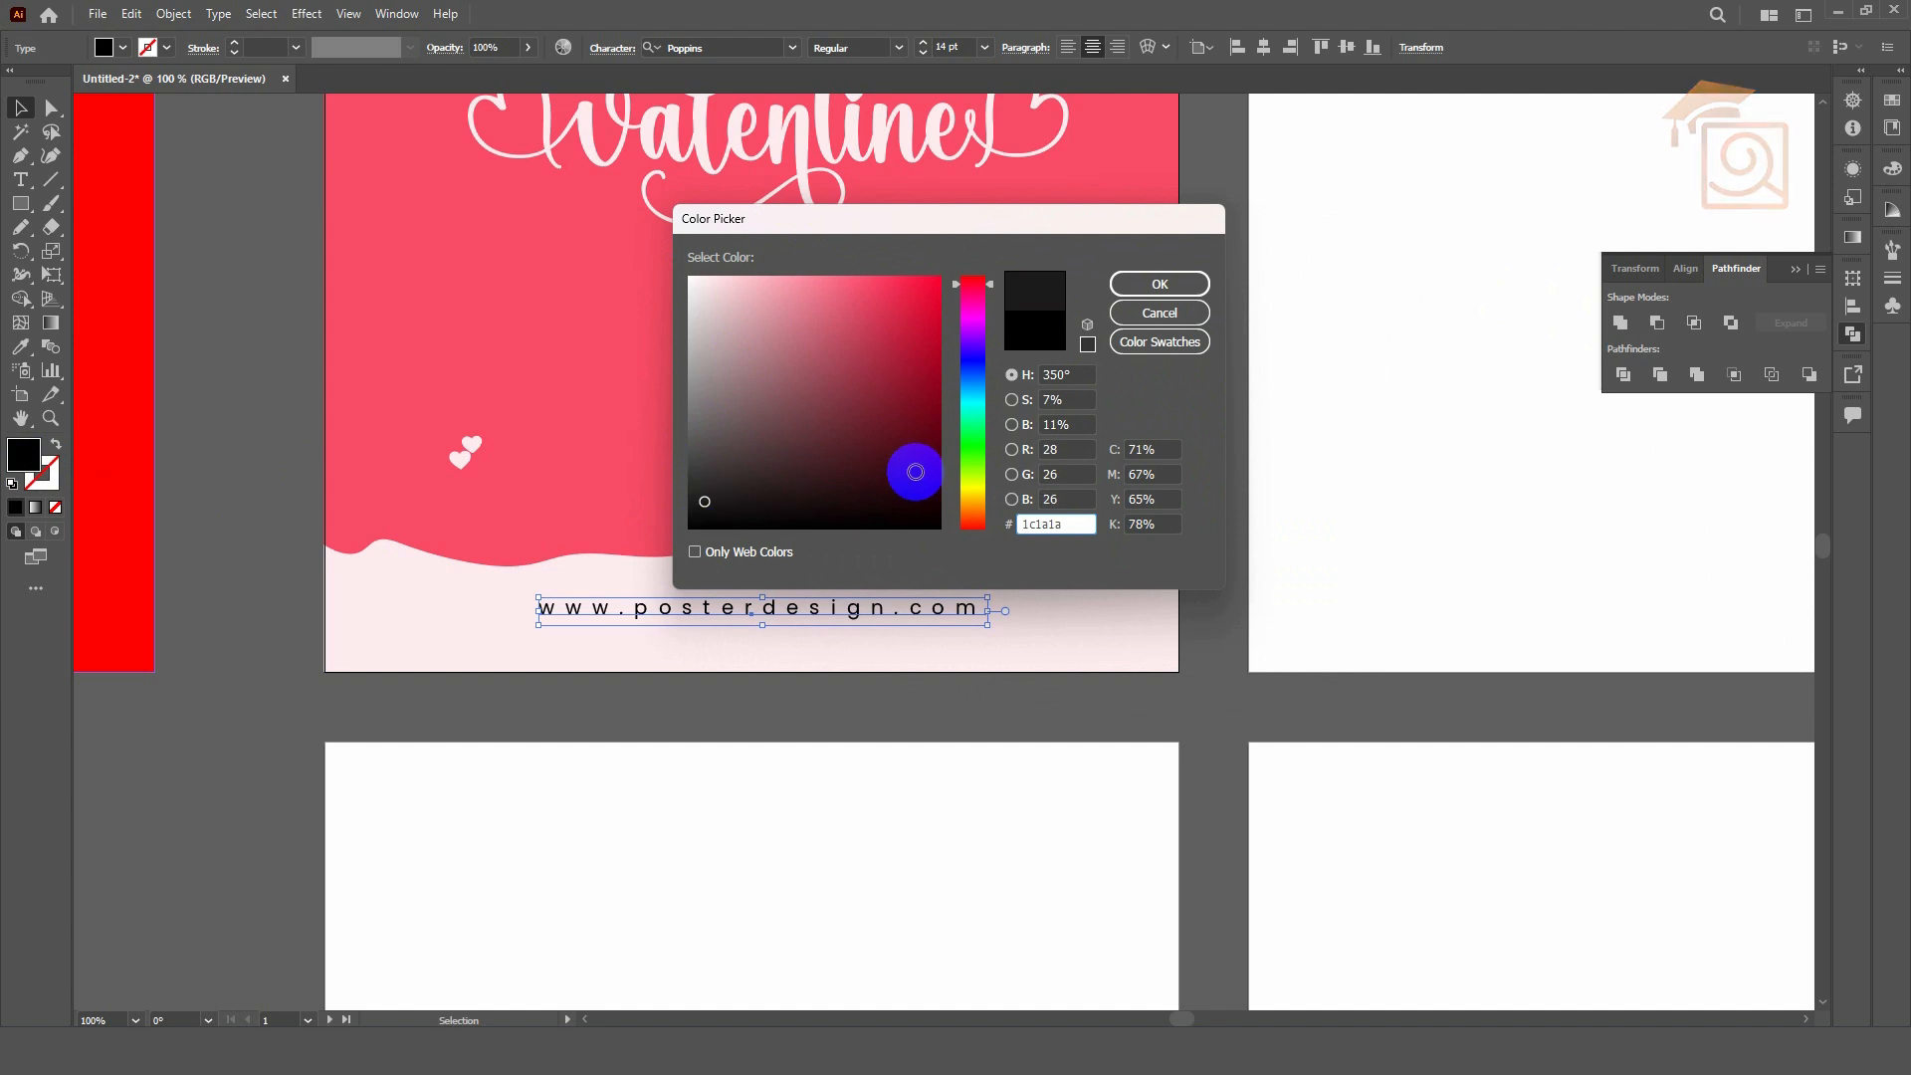
pyautogui.click(1153, 285)
pyautogui.scroll(-1, 728, 469)
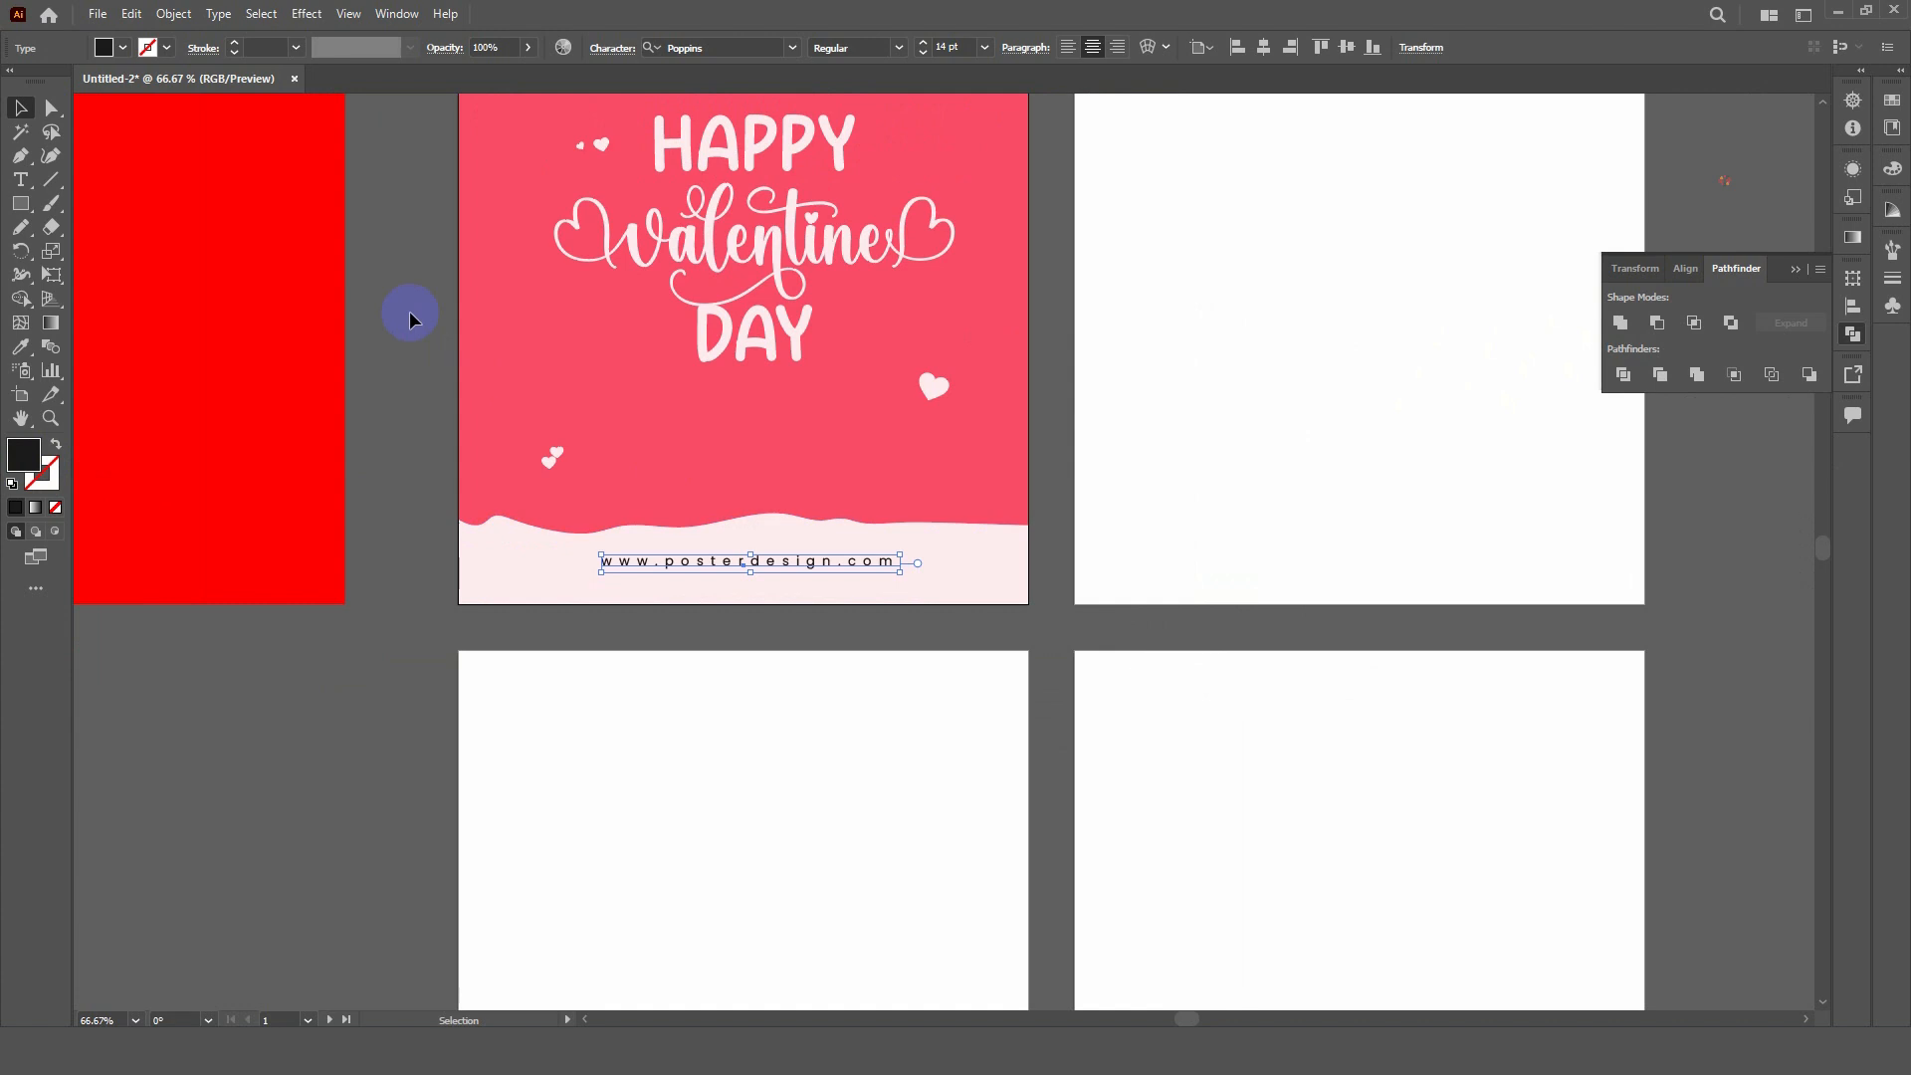
# - Set the font size of the web address to 16 pt
pyautogui.click(948, 44)
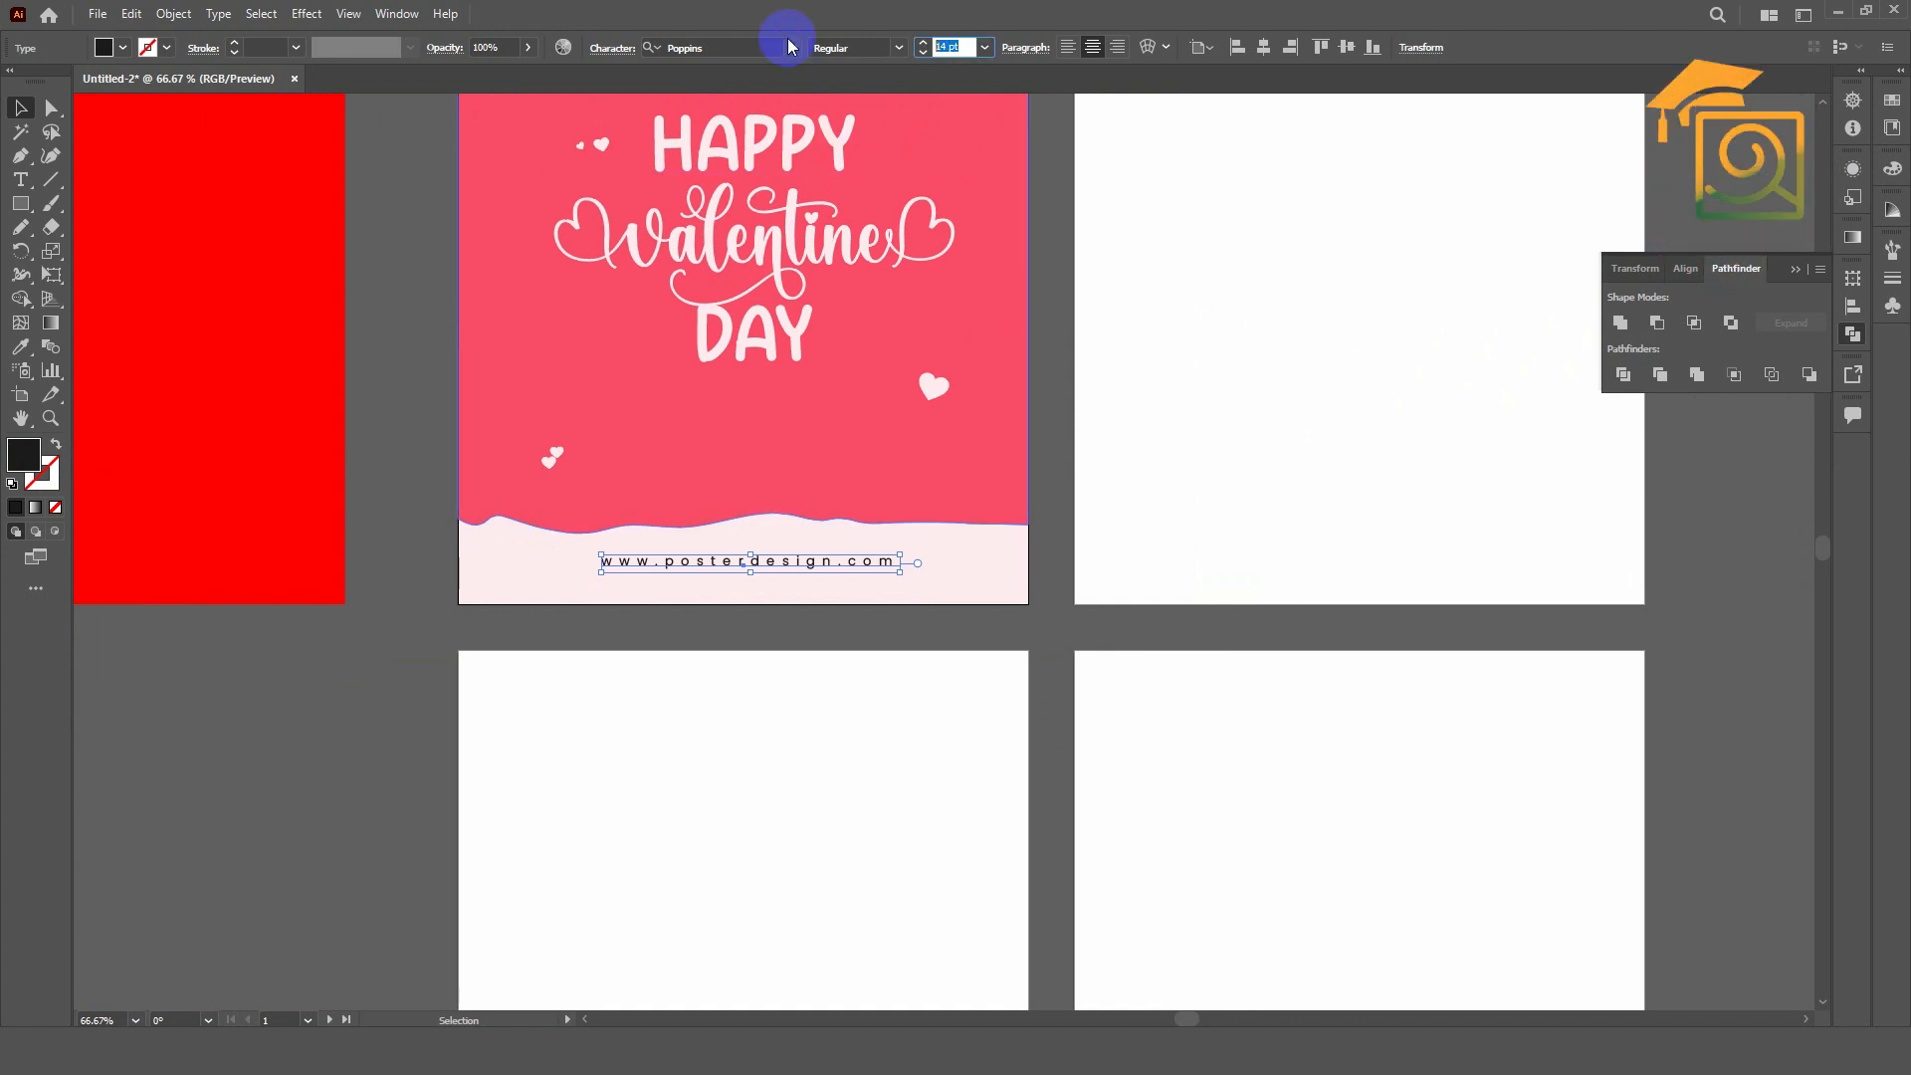
pyautogui.write('16')
pyautogui.press('Return')
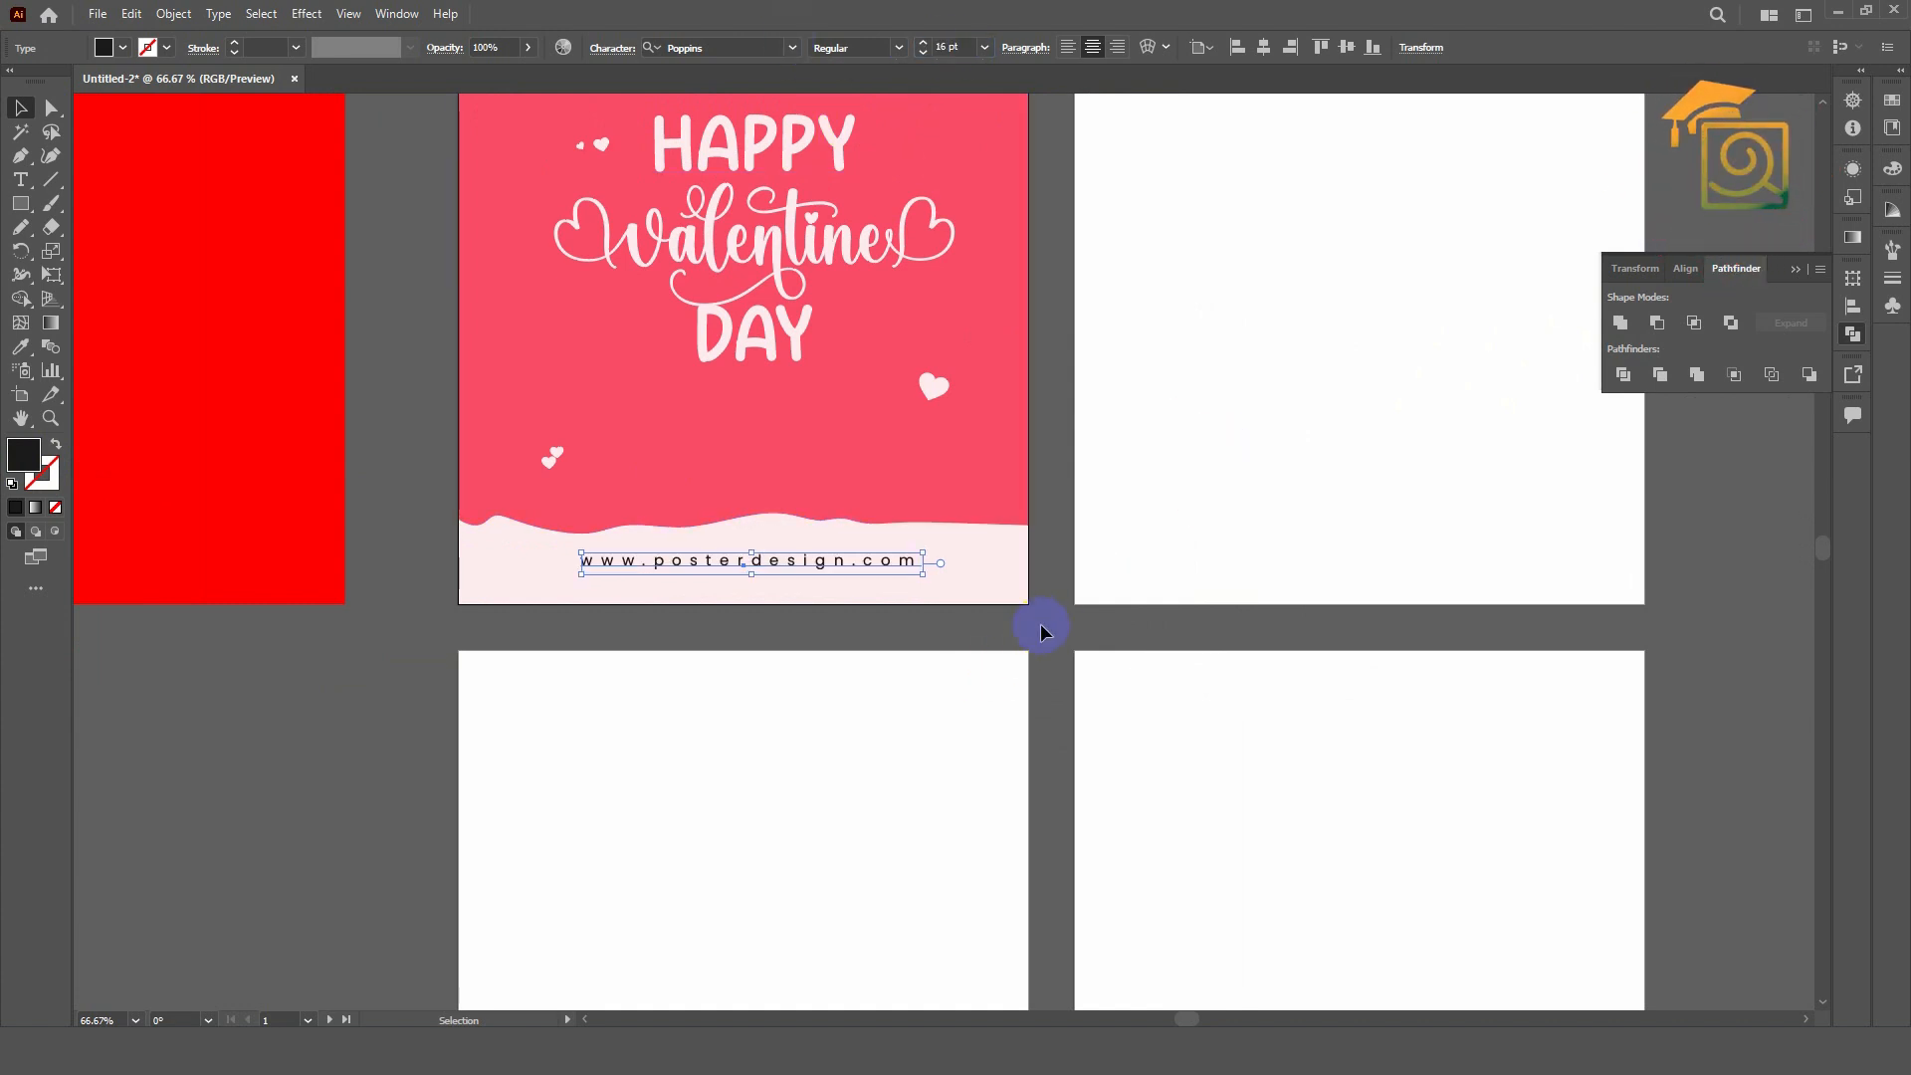
pyautogui.click(453, 588)
pyautogui.scroll(-1, 453, 587)
pyautogui.click(673, 572)
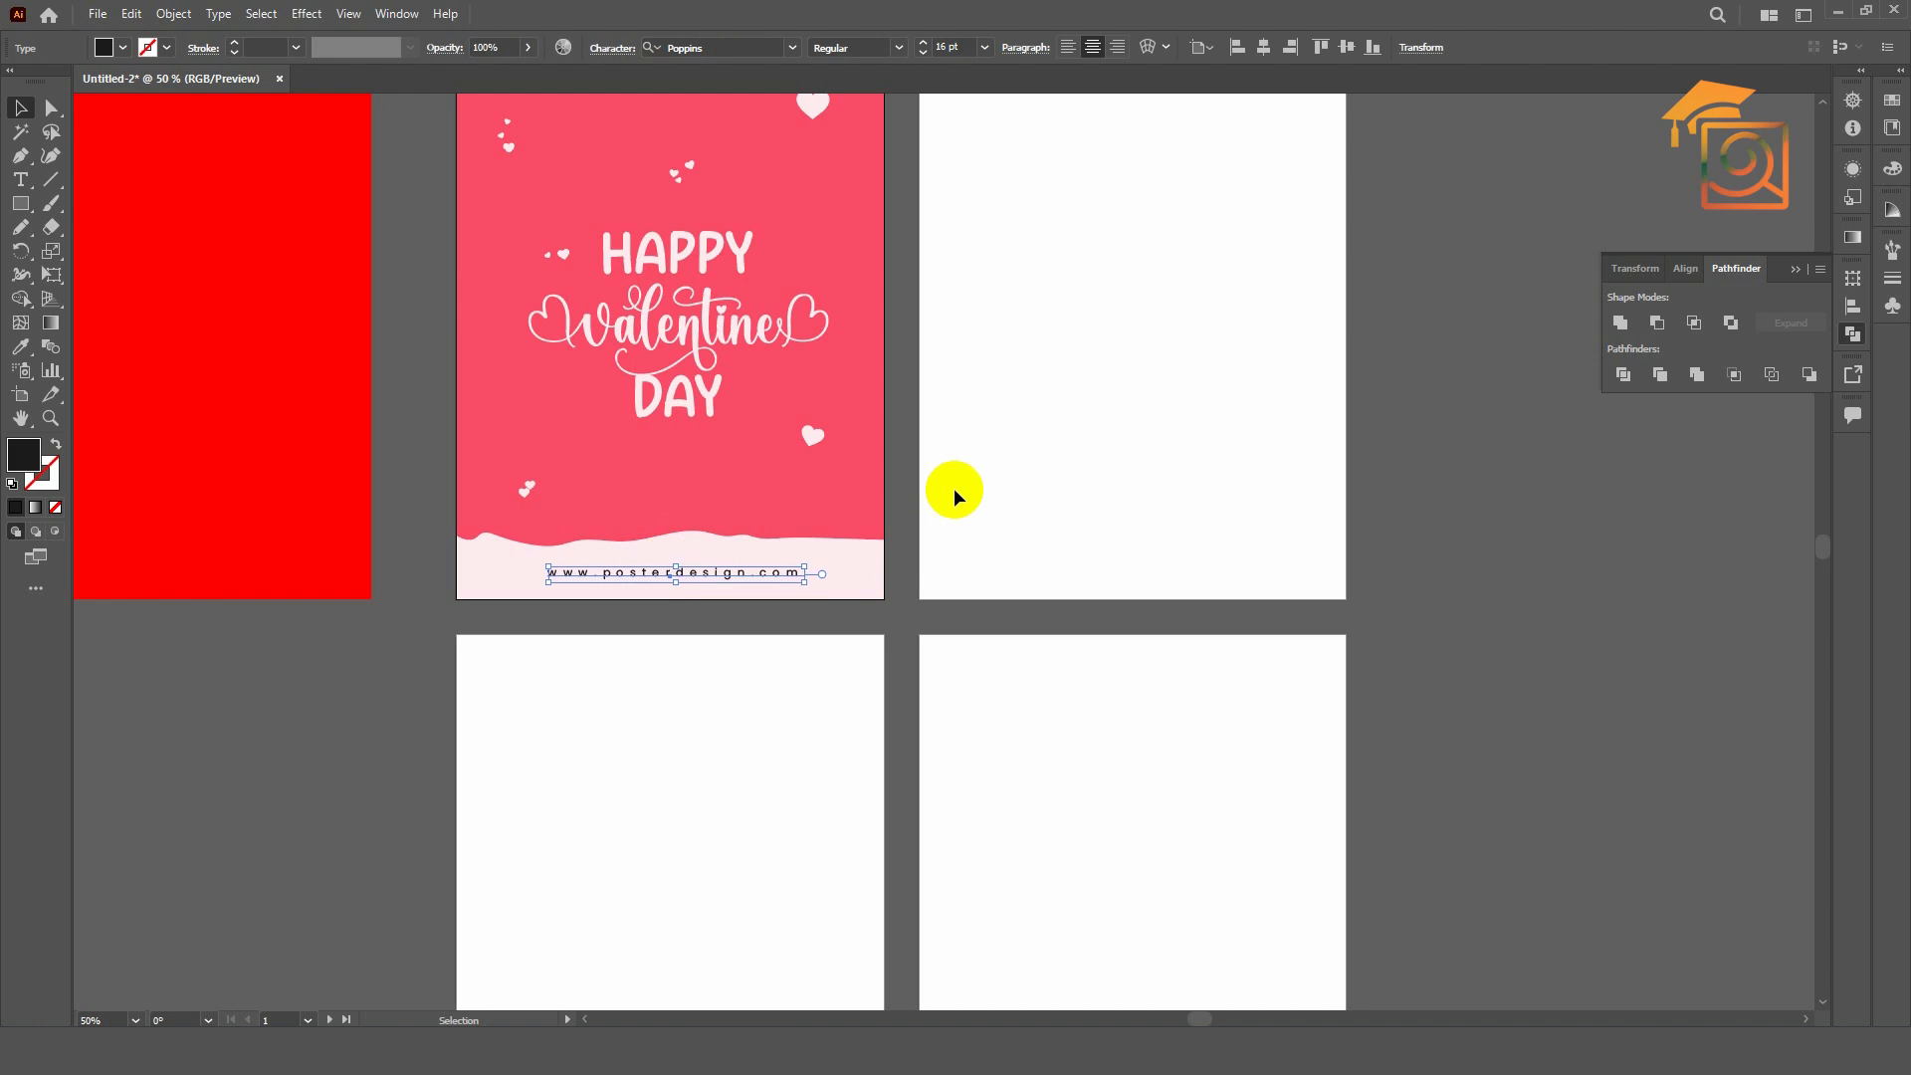
# - Delete the spare red rectangle beside the Valentine card
pyautogui.click(213, 362)
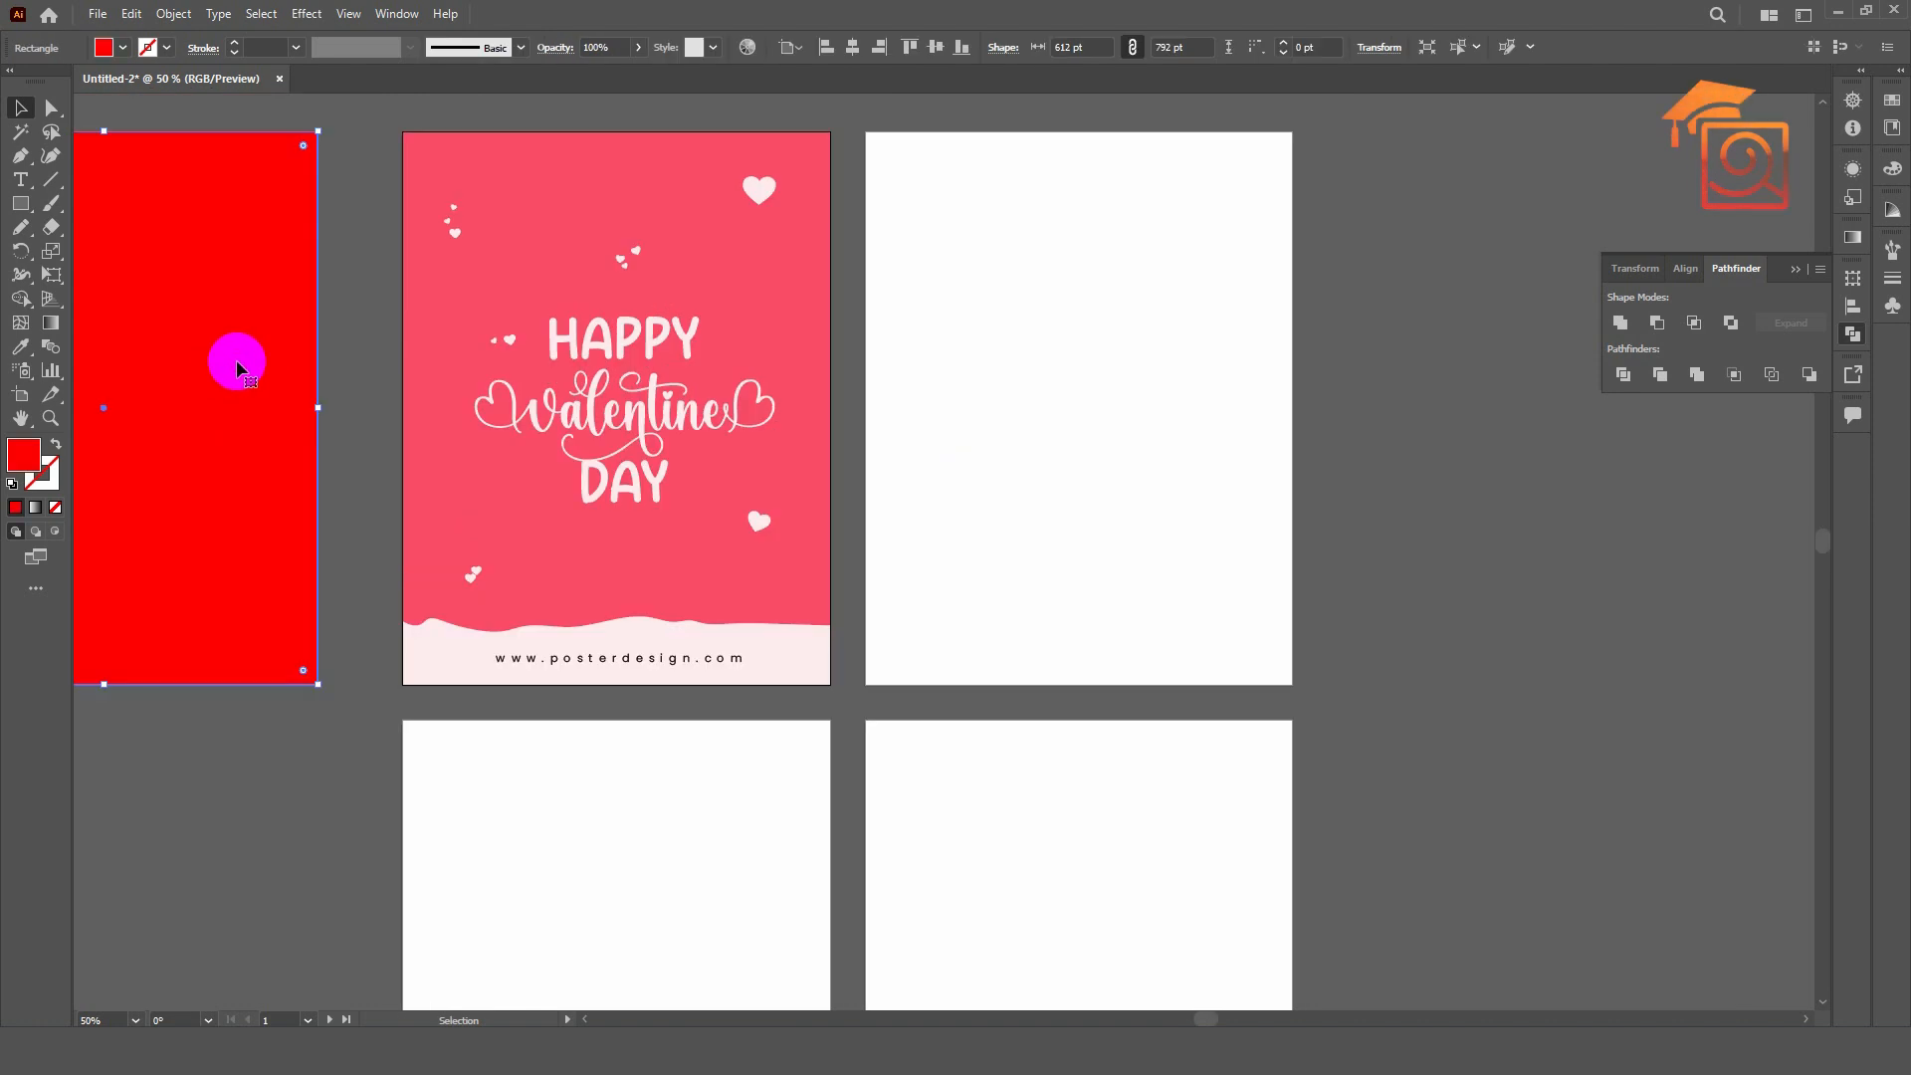
pyautogui.press('Delete')
pyautogui.hscroll(2, 1011, 589)
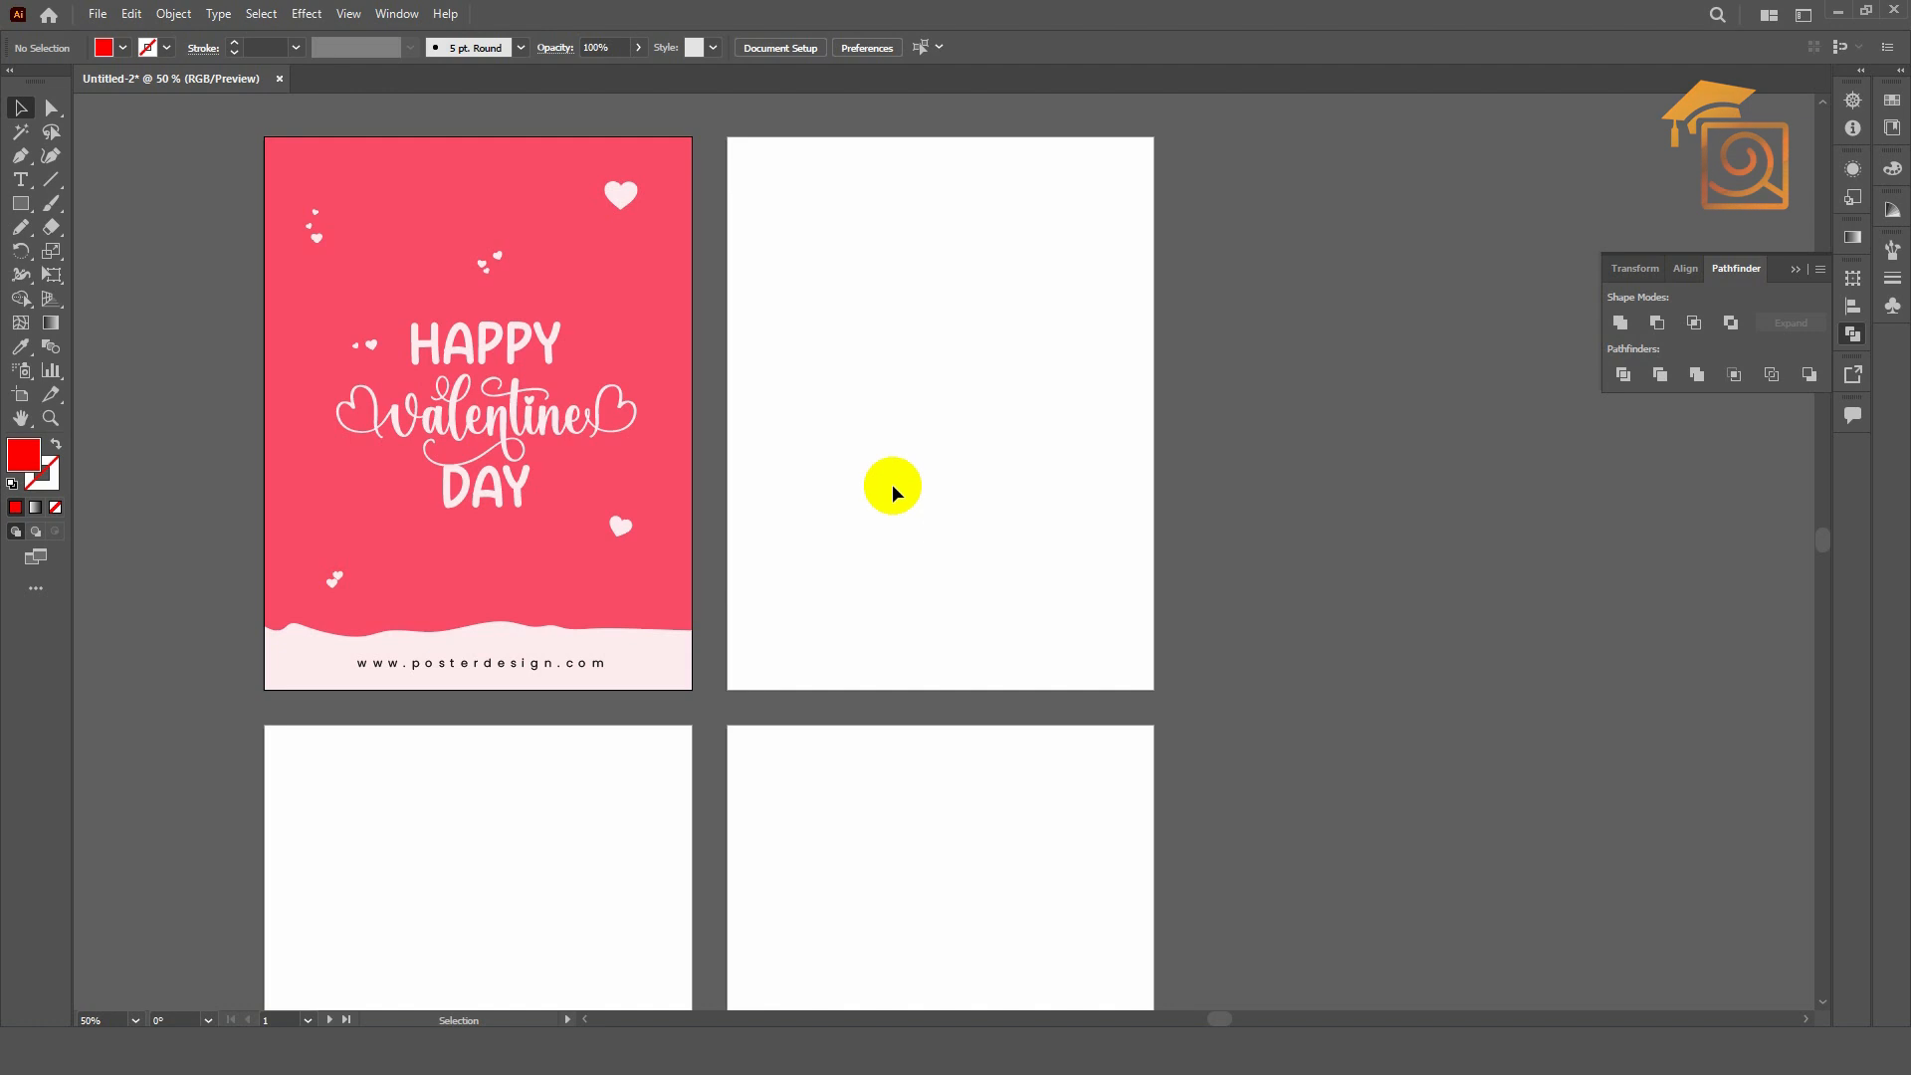
# - Draw a 612 by 792 pt rectangle that covers the empty artboard beside the Valentine card
pyautogui.press('m')
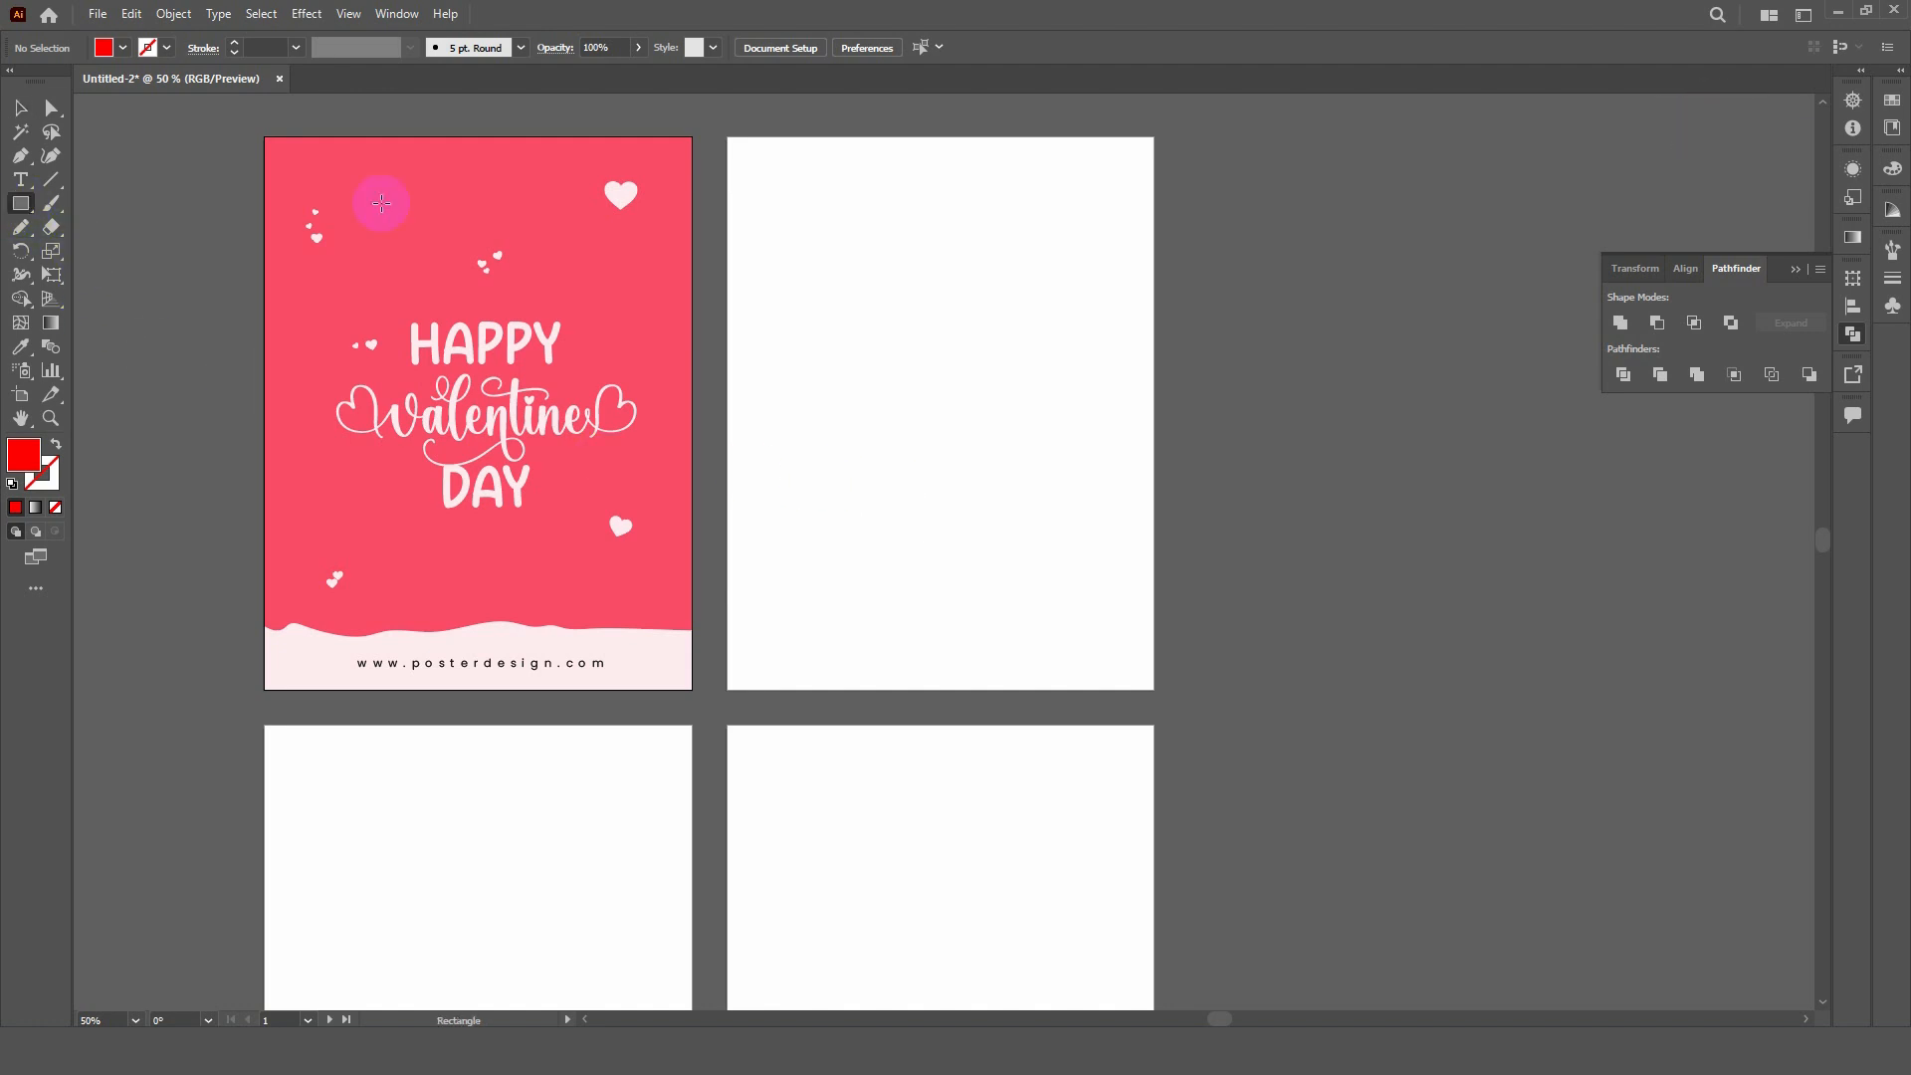
pyautogui.moveTo(728, 138); pyautogui.dragTo(1153, 689)
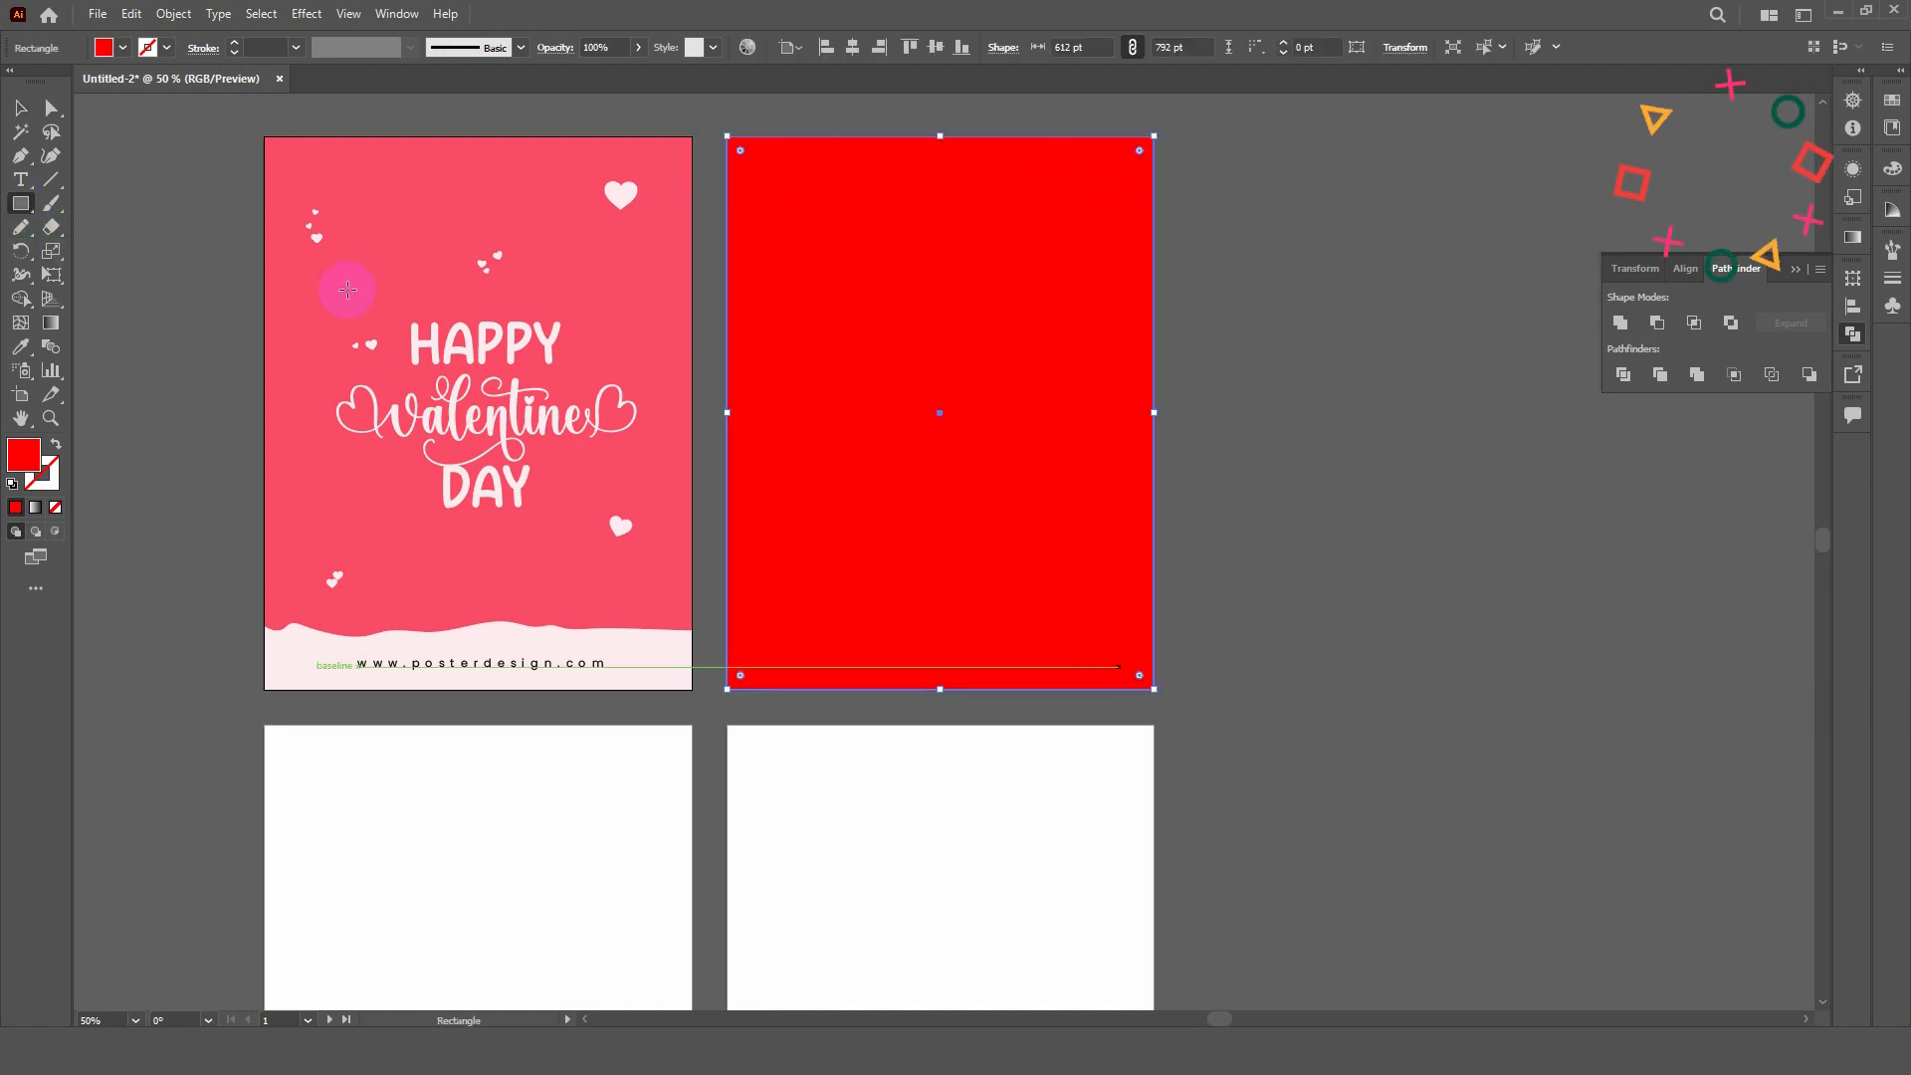
pyautogui.click(21, 107)
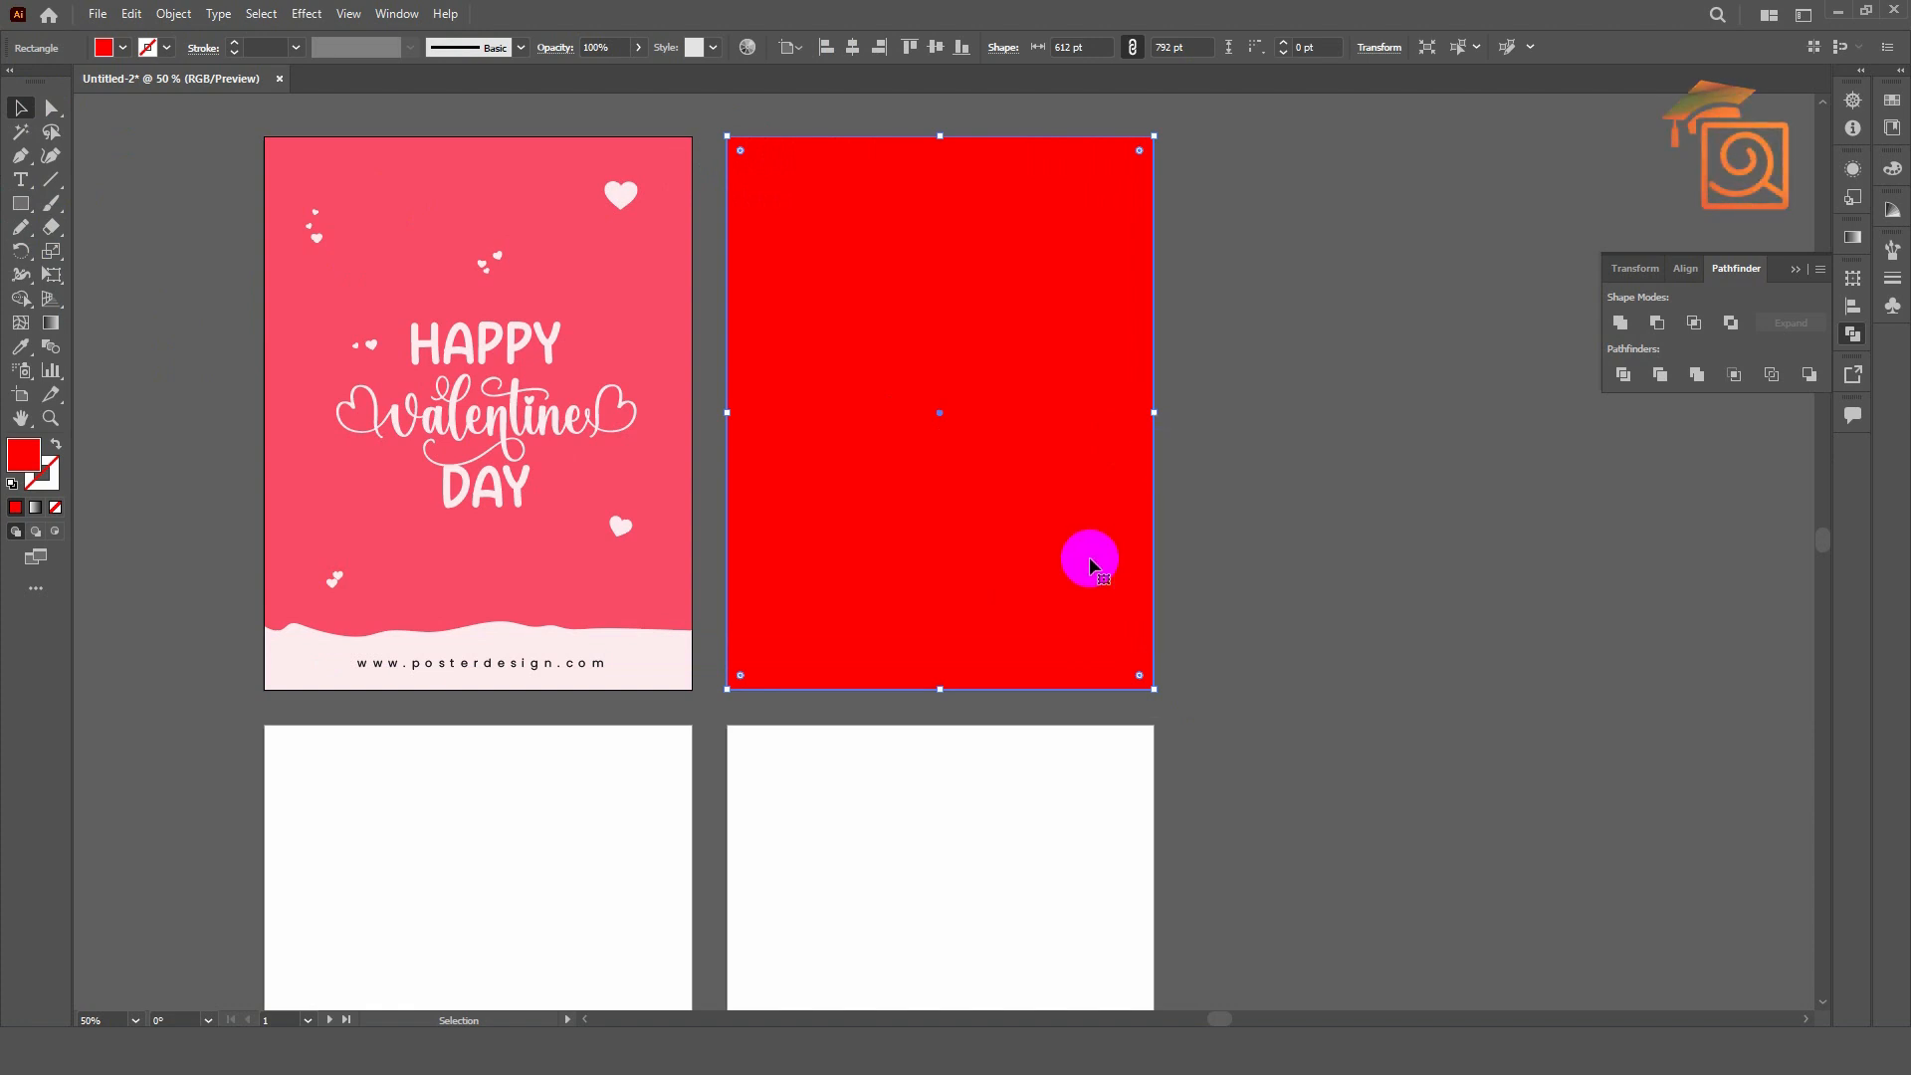
# - Fill the new background rectangle with pale cream, hex fcecde
pyautogui.doubleClick(30, 463)
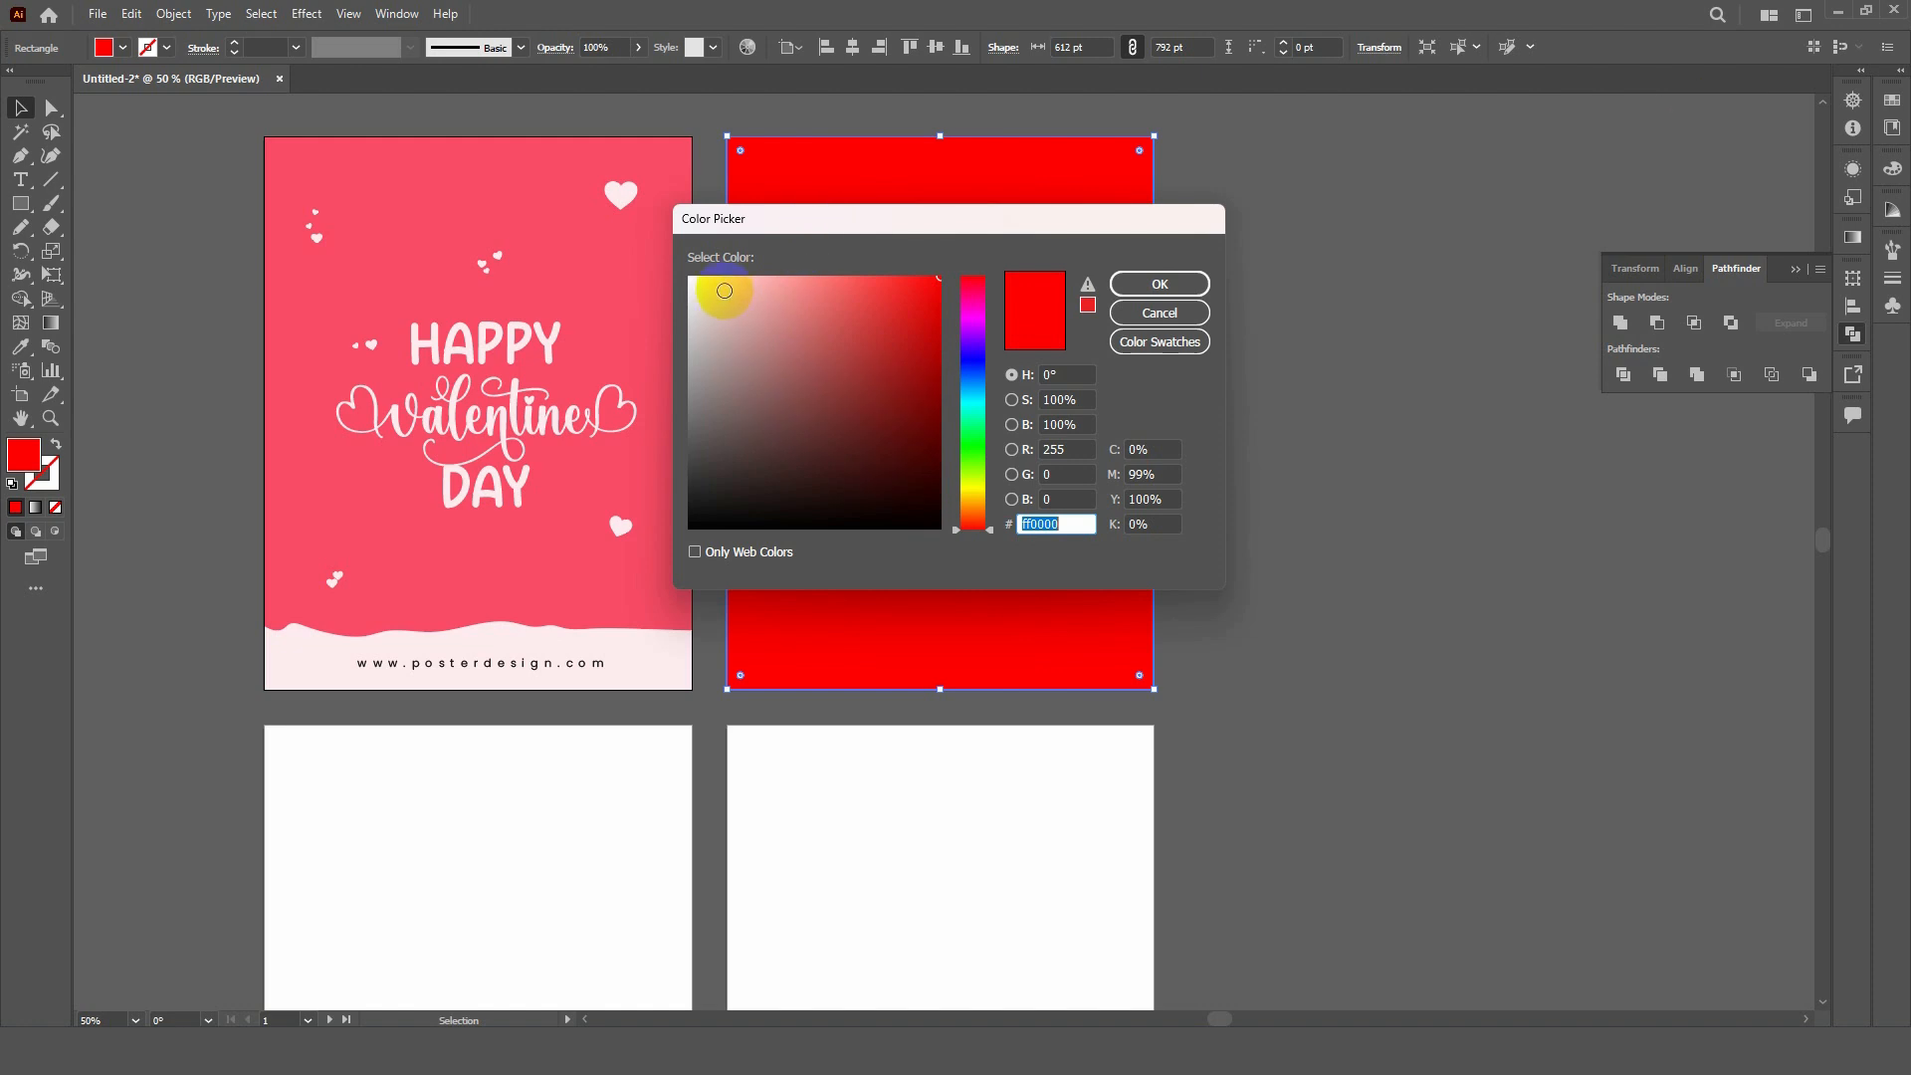
pyautogui.click(956, 511)
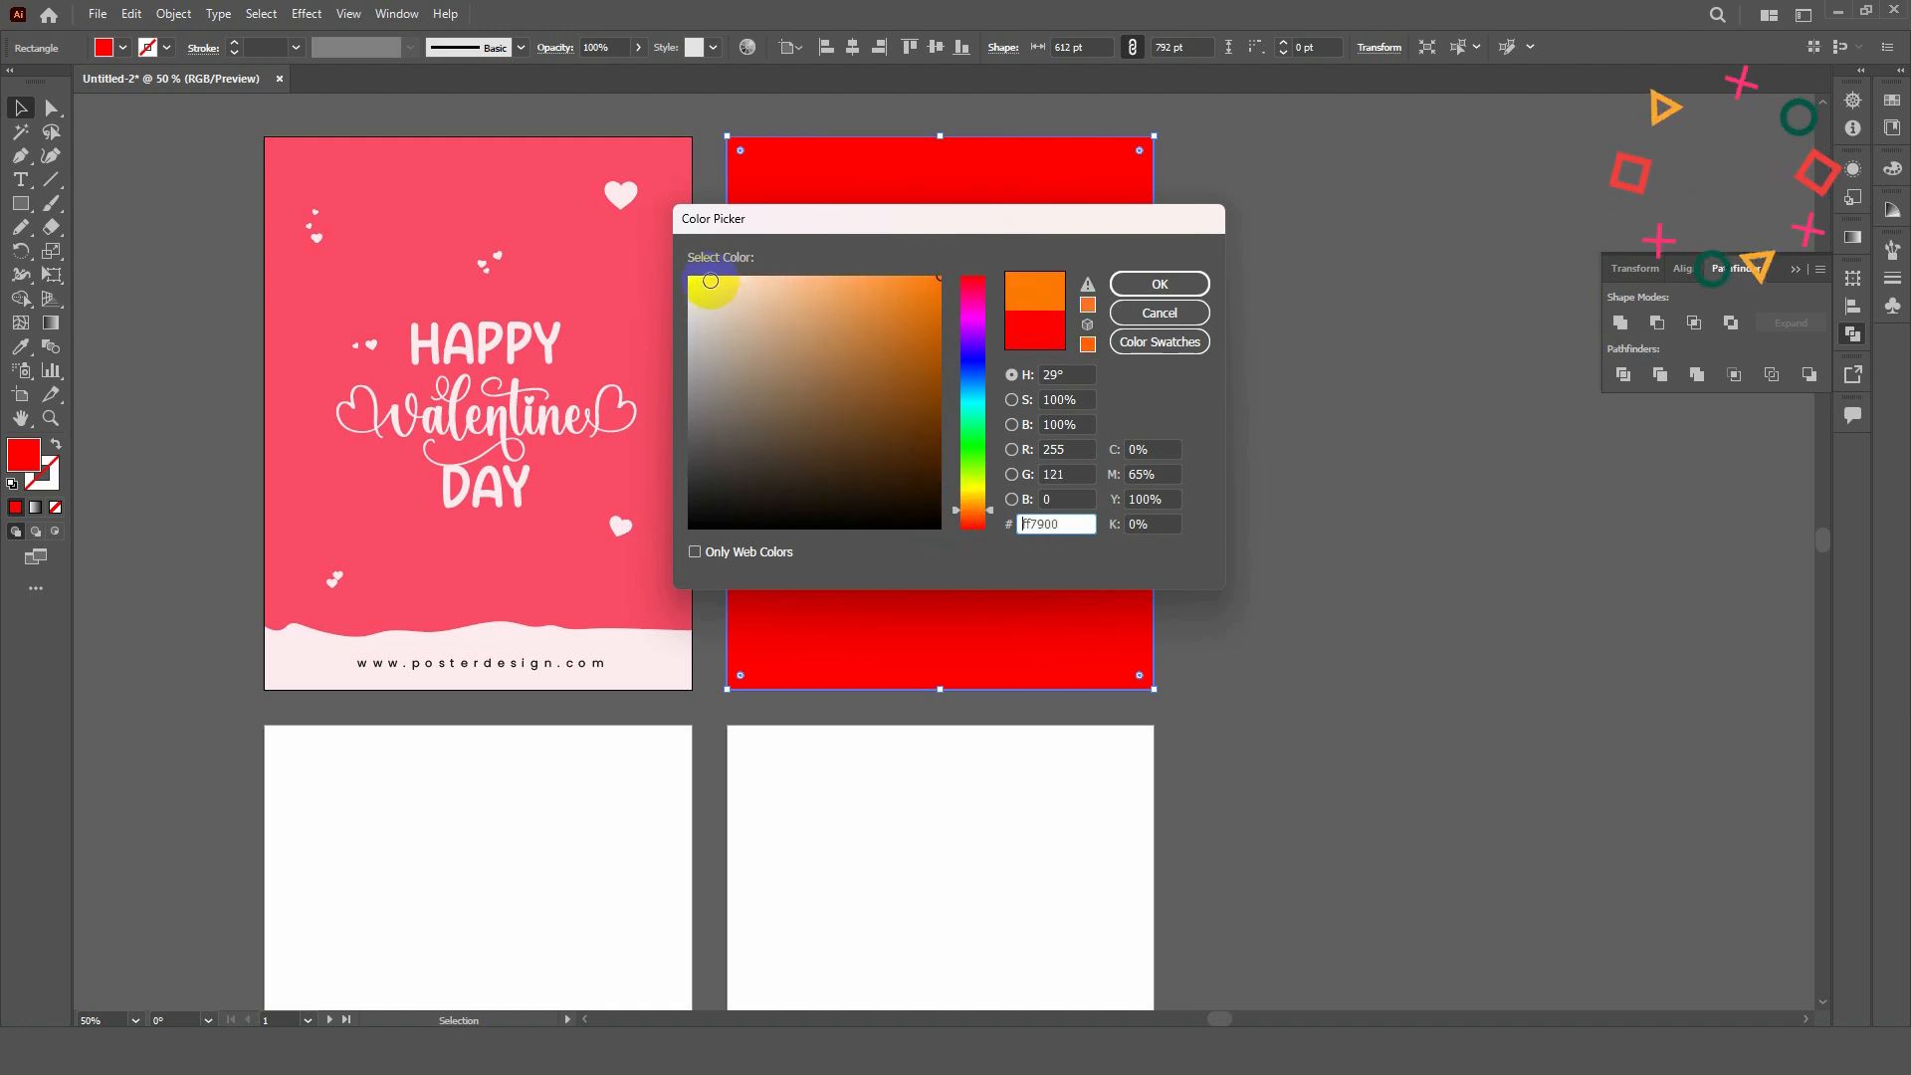
pyautogui.click(709, 278)
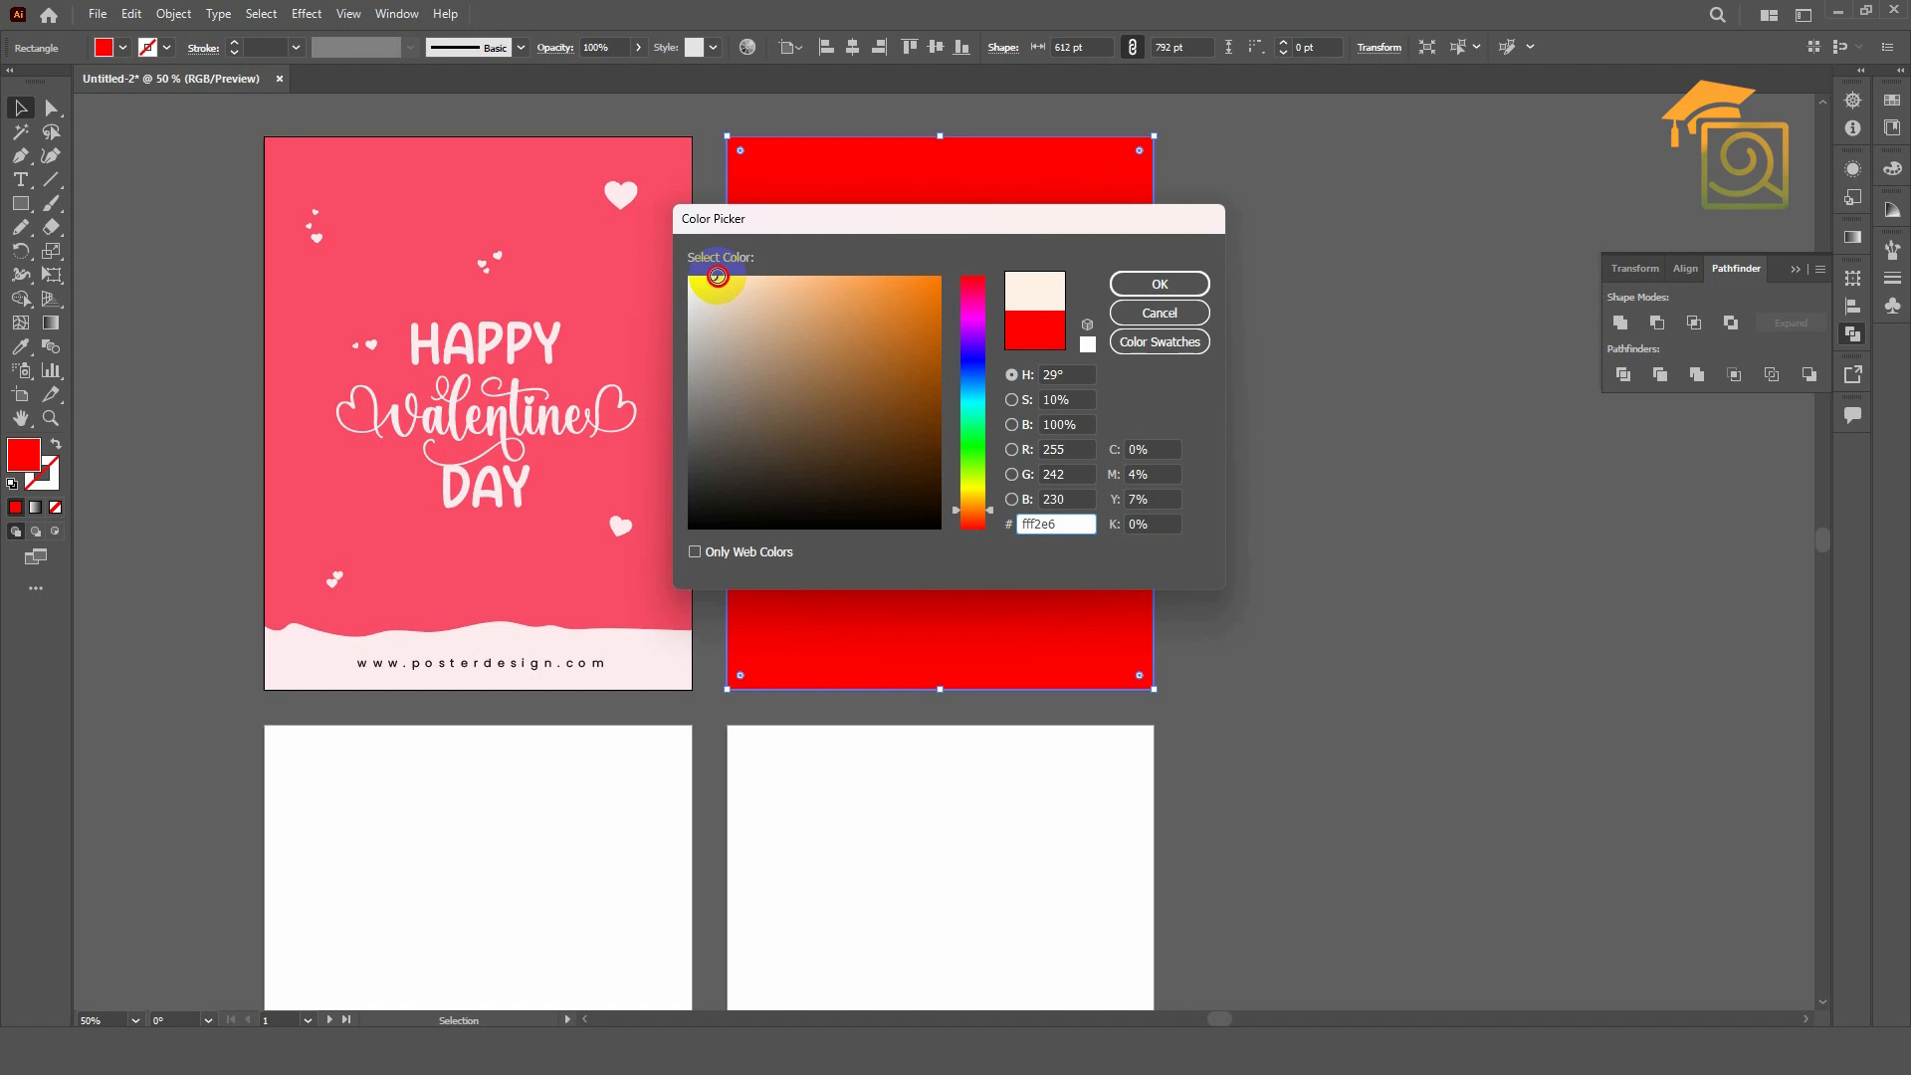
pyautogui.click(717, 280)
pyautogui.click(1137, 289)
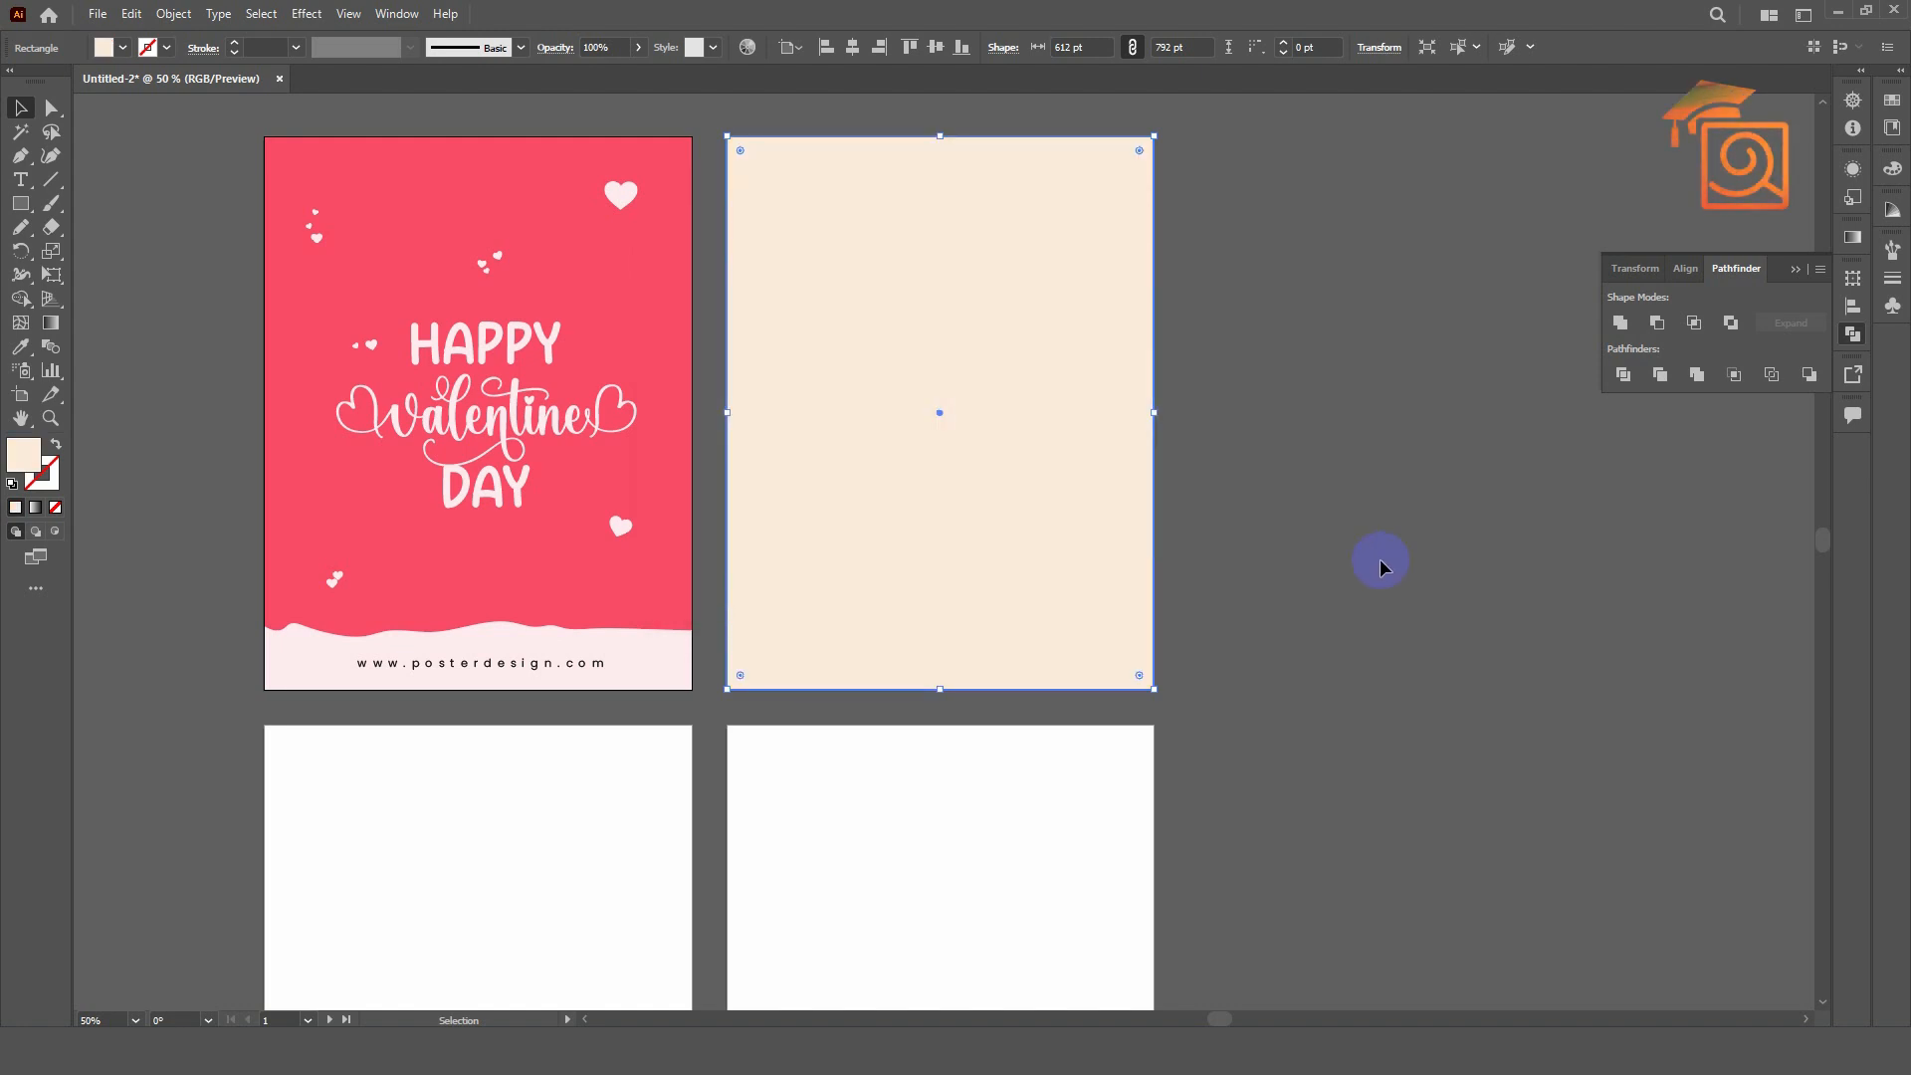
pyautogui.click(1375, 565)
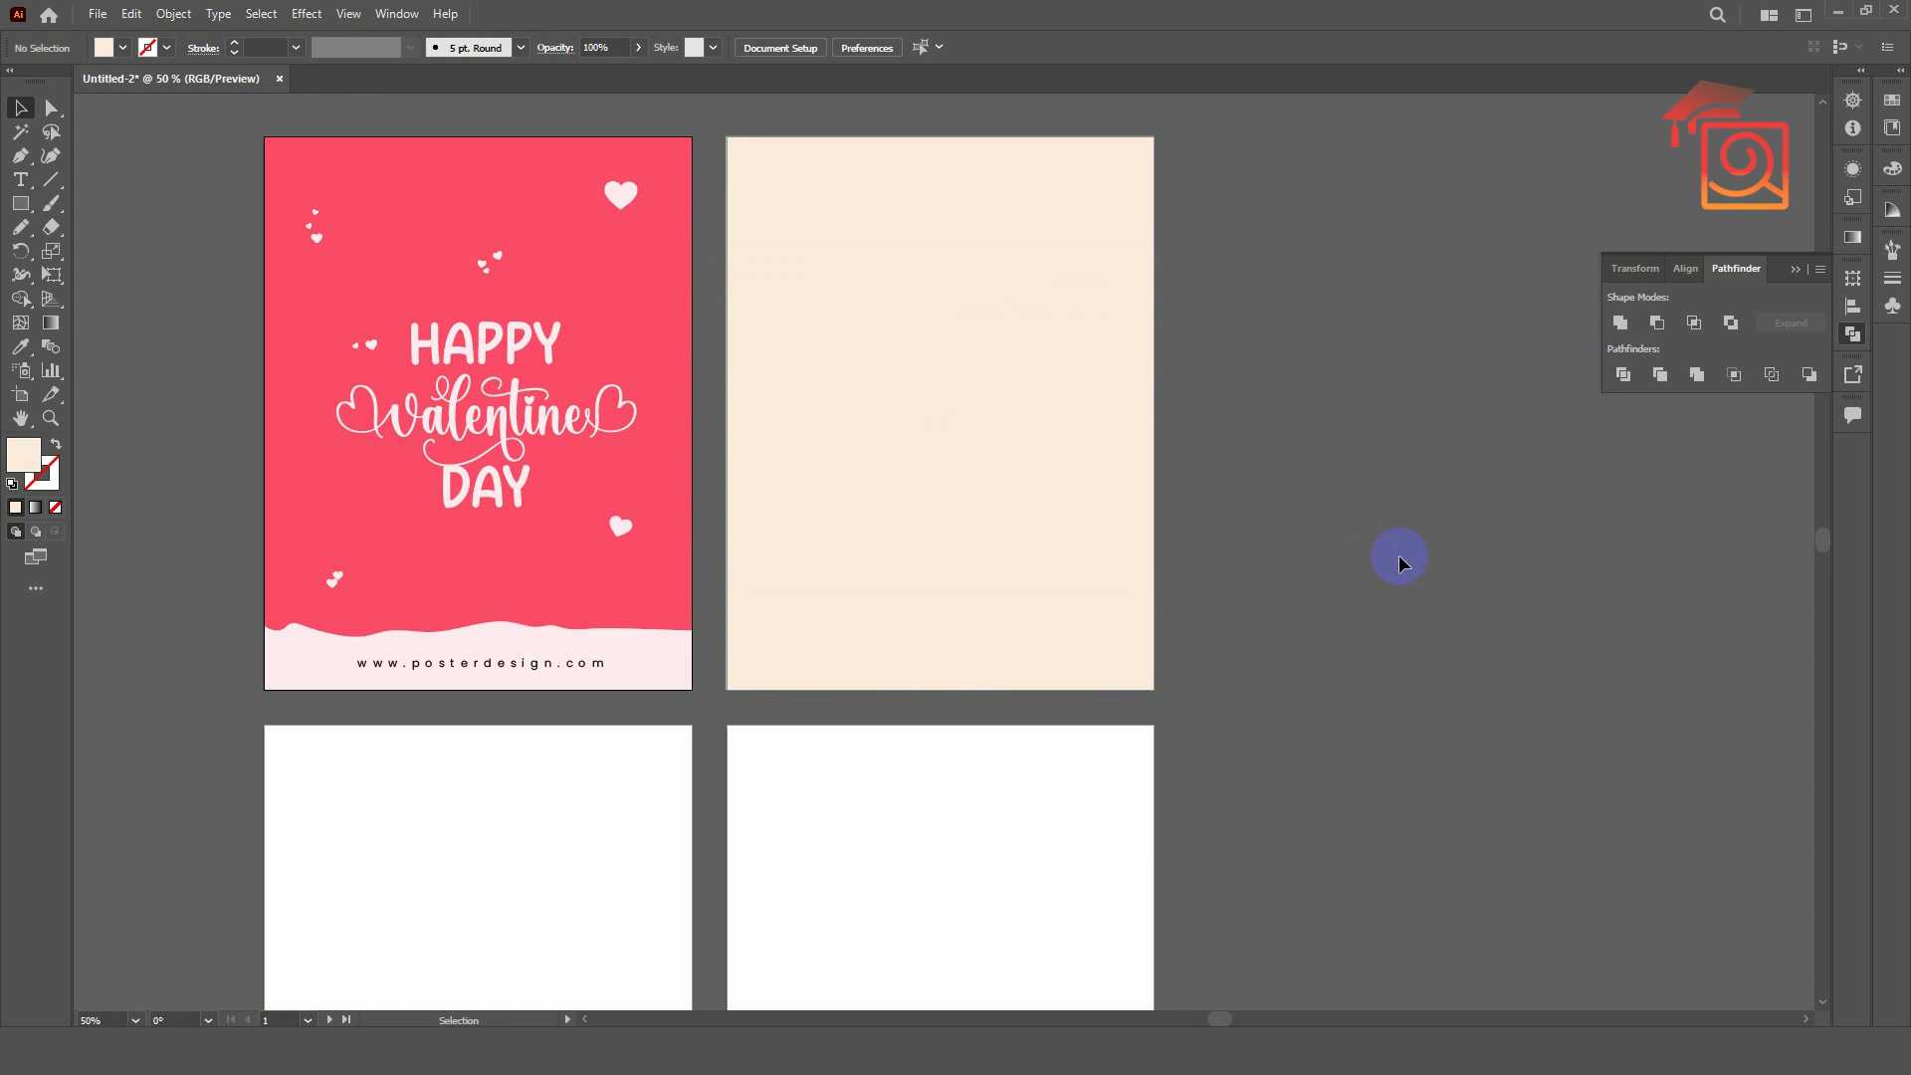
# - Draw a closed Pen path on the cream artboard with a stepped, curved left edge rising to a point and straight sides down to the lower edge
pyautogui.click(17, 159)
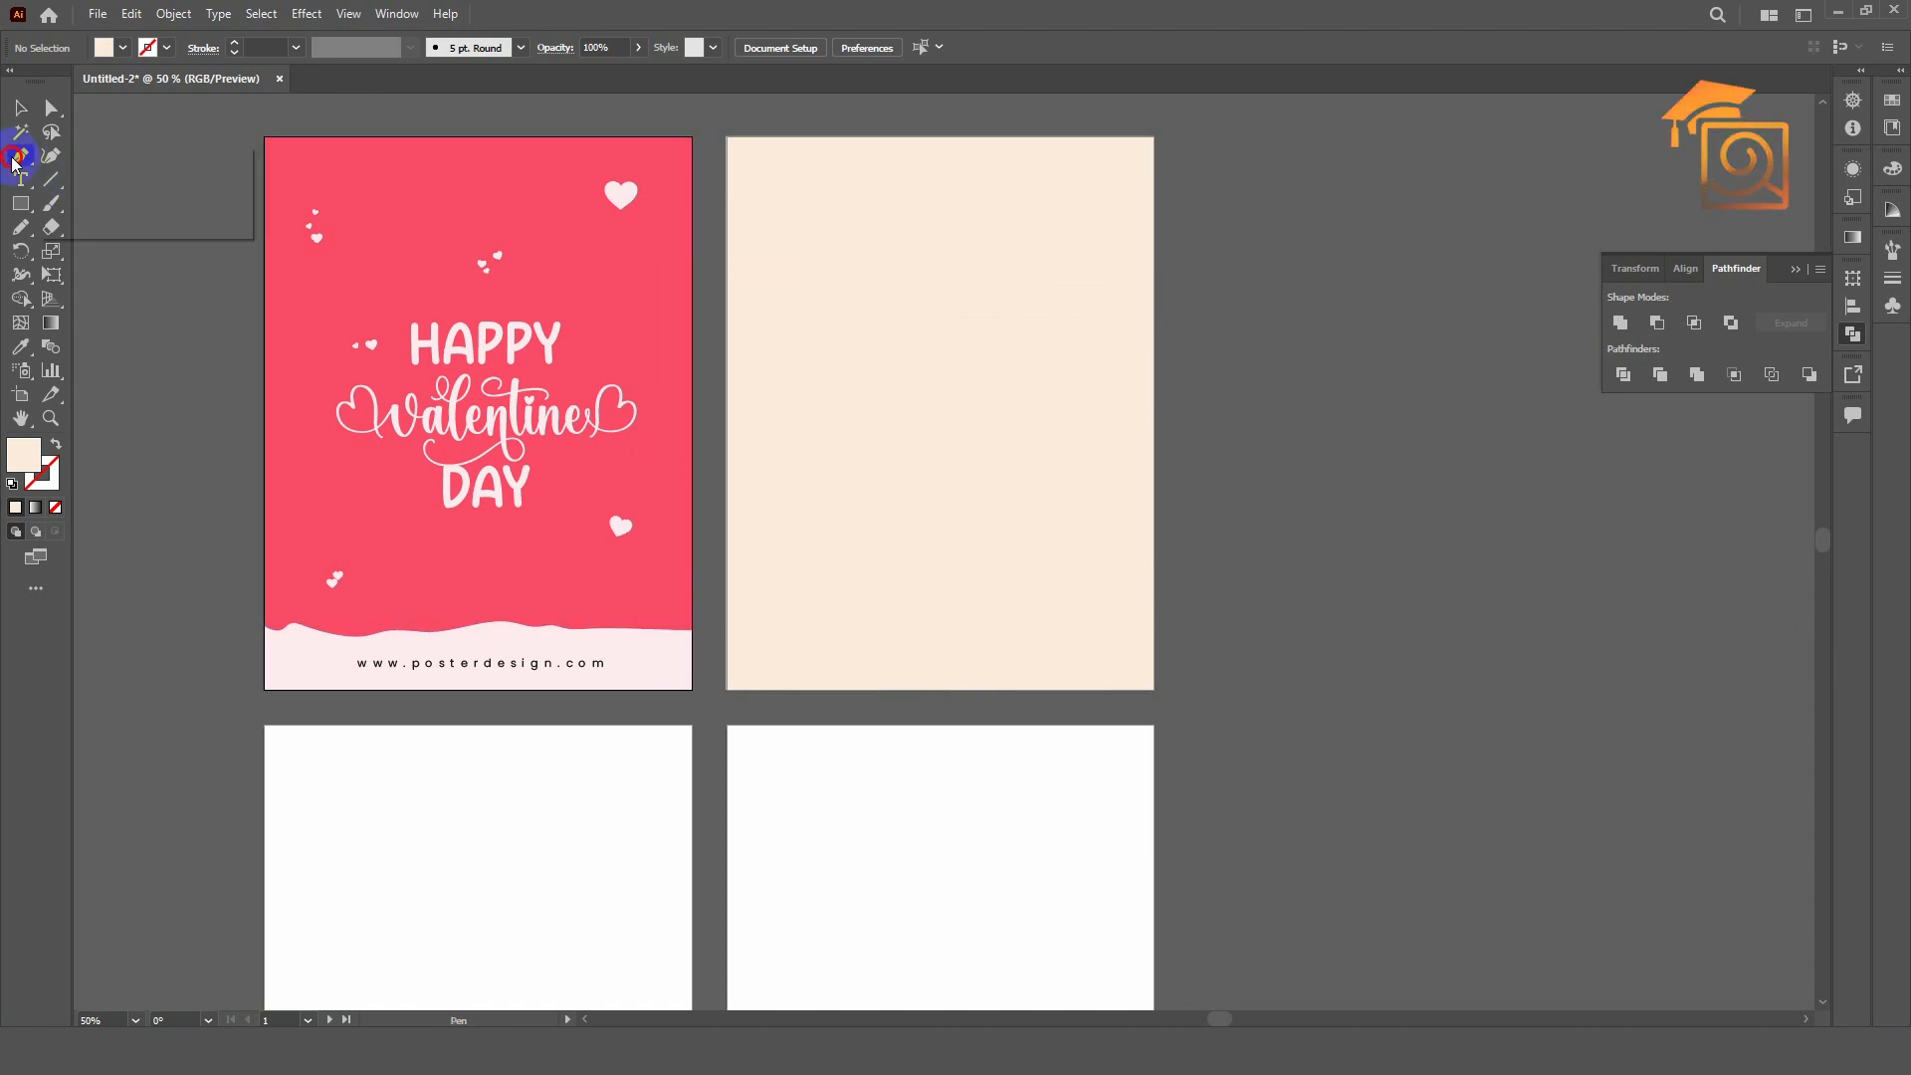
pyautogui.click(83, 161)
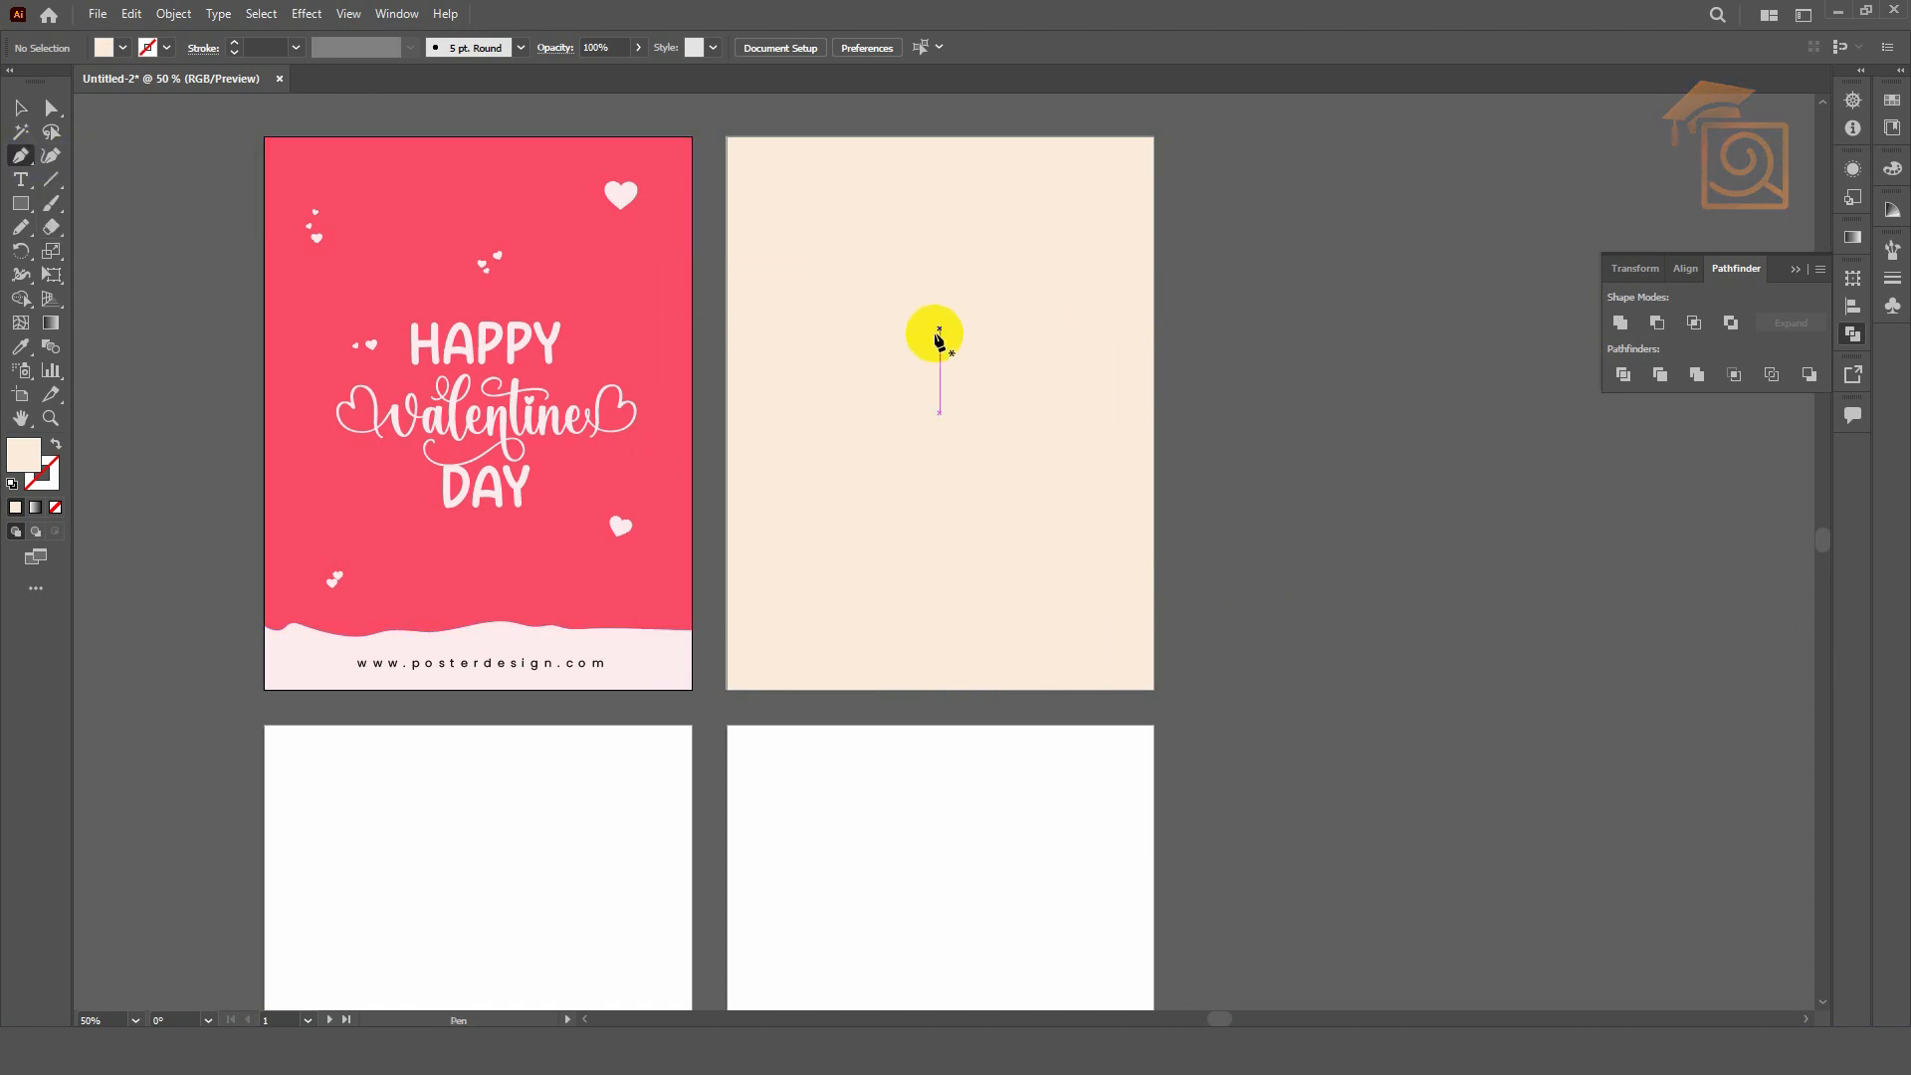
pyautogui.moveTo(934, 339); pyautogui.dragTo(825, 488)
pyautogui.hotkey('ctrl', 'z')
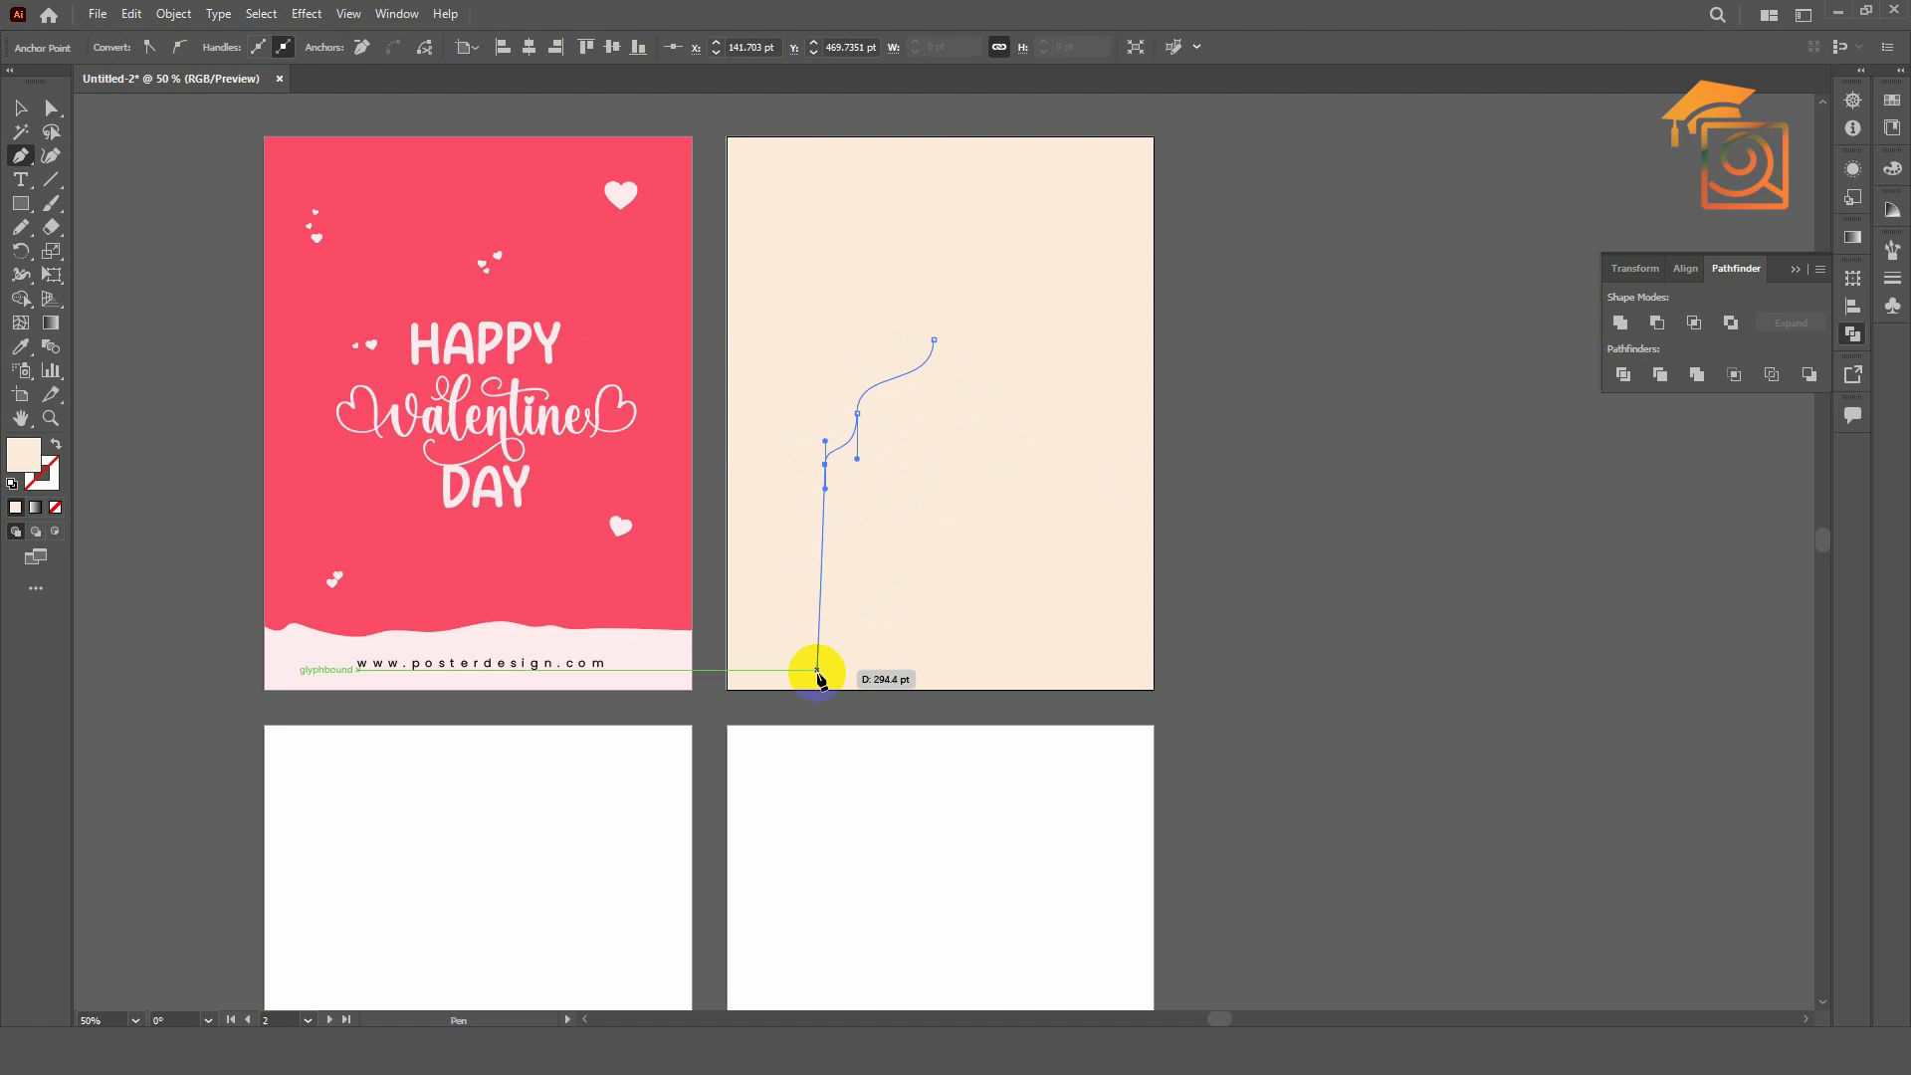
pyautogui.click(825, 688)
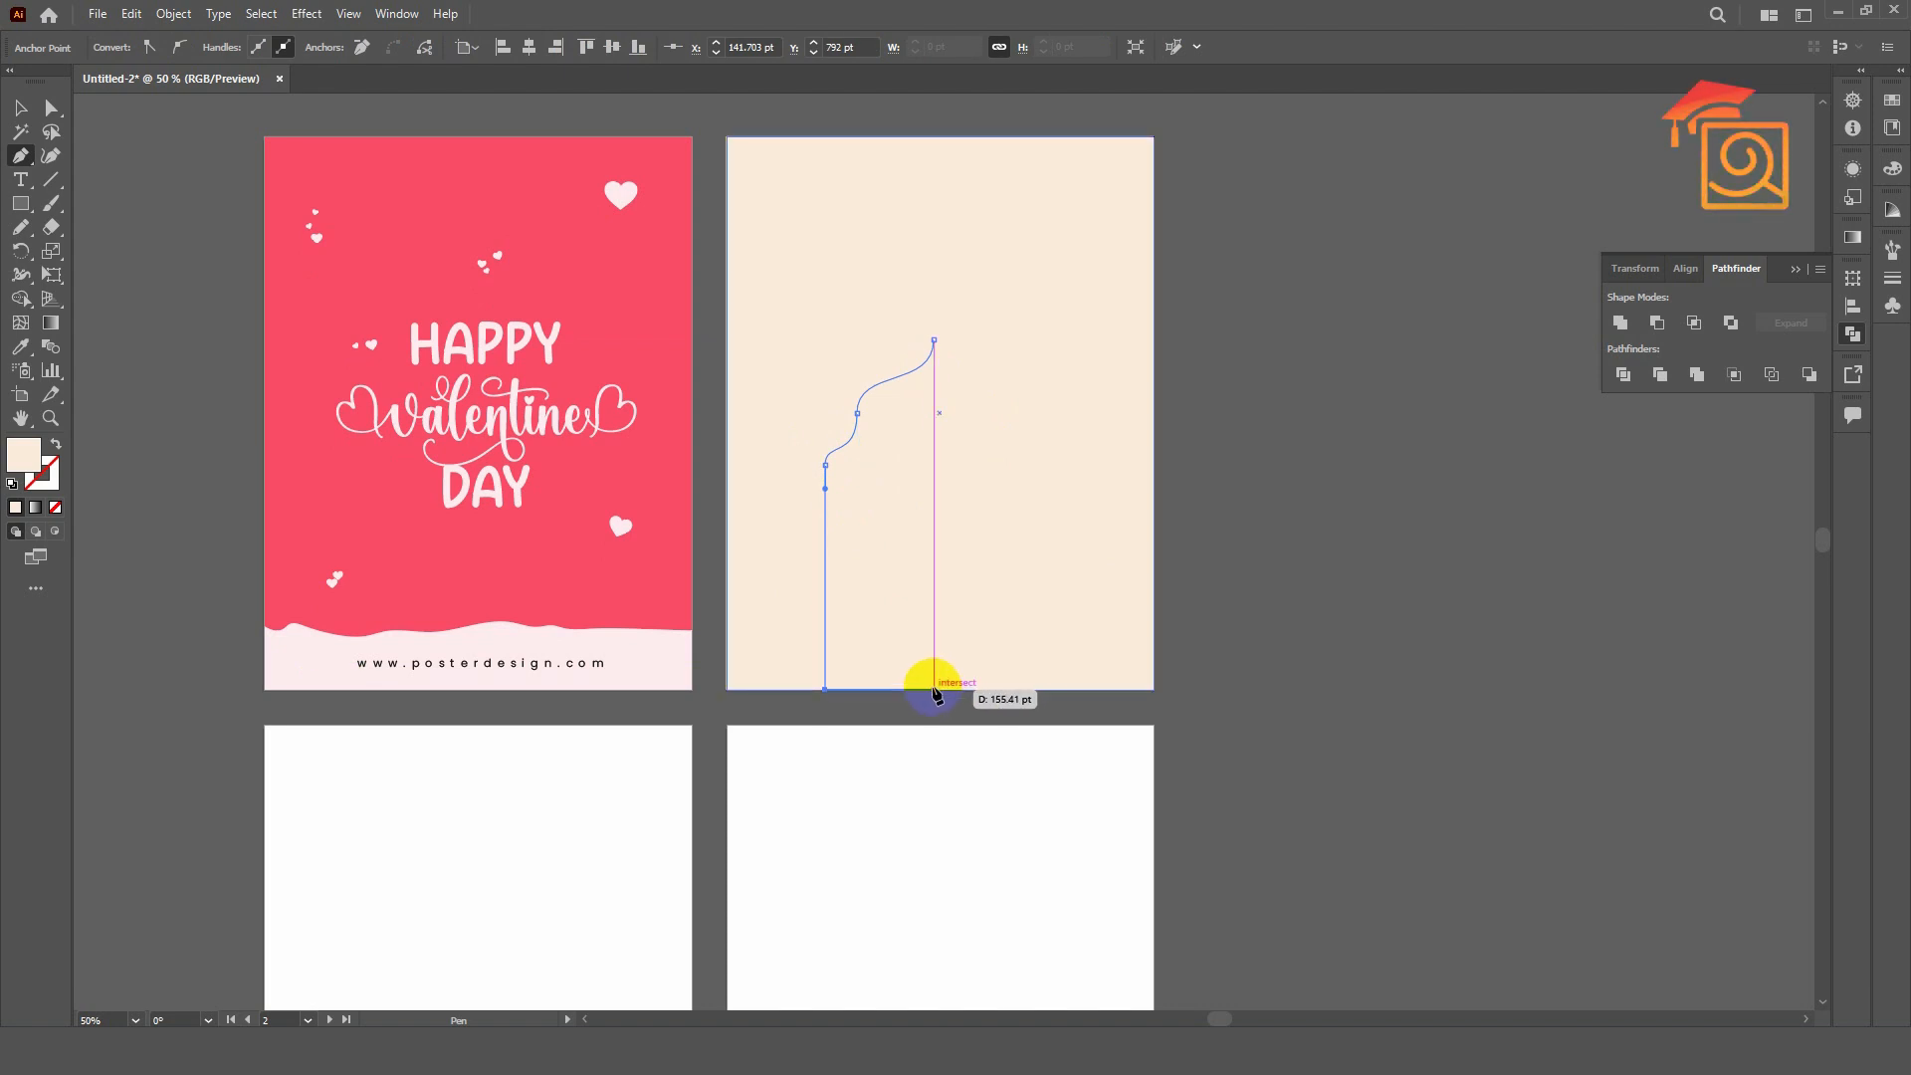
pyautogui.click(933, 689)
pyautogui.moveTo(934, 340); pyautogui.dragTo(933, 389)
pyautogui.click(21, 106)
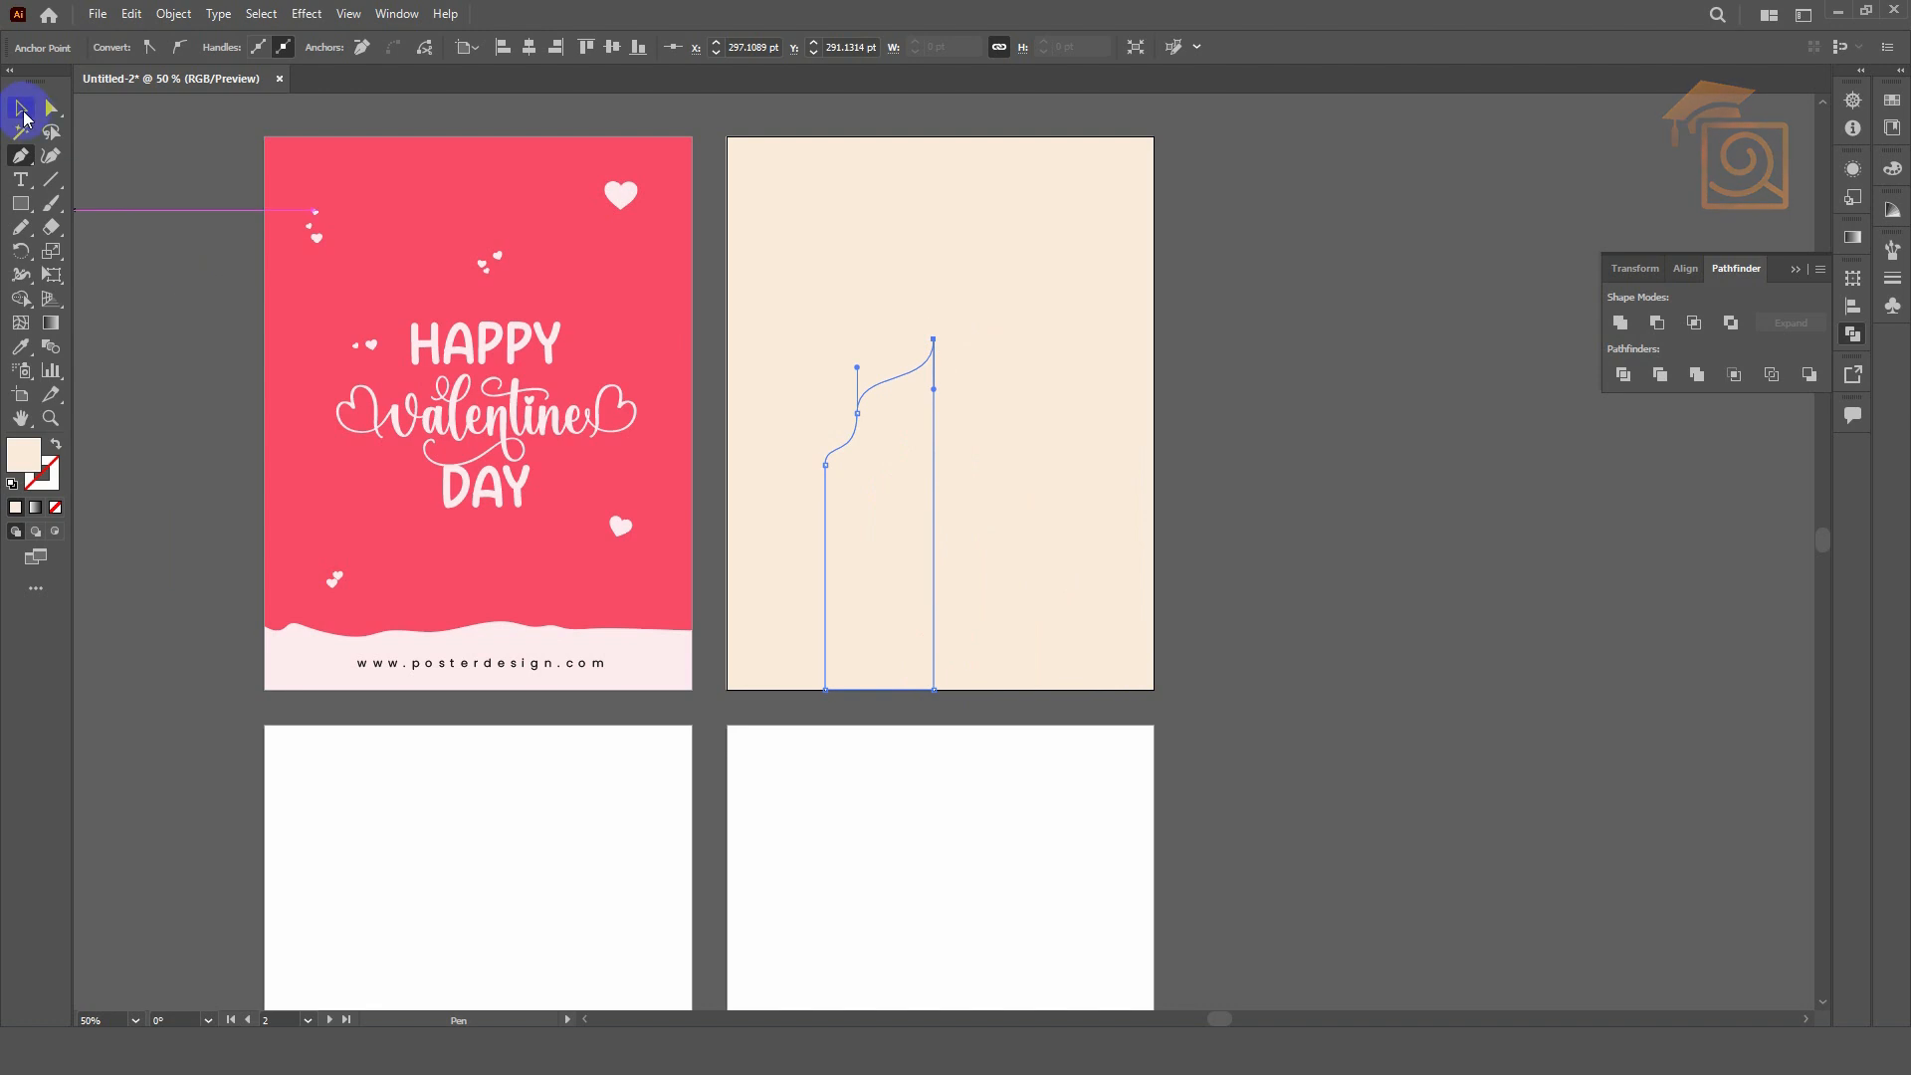
# - Fill the stepped, curved shape with light brown, hex c48c62
pyautogui.doubleClick(35, 458)
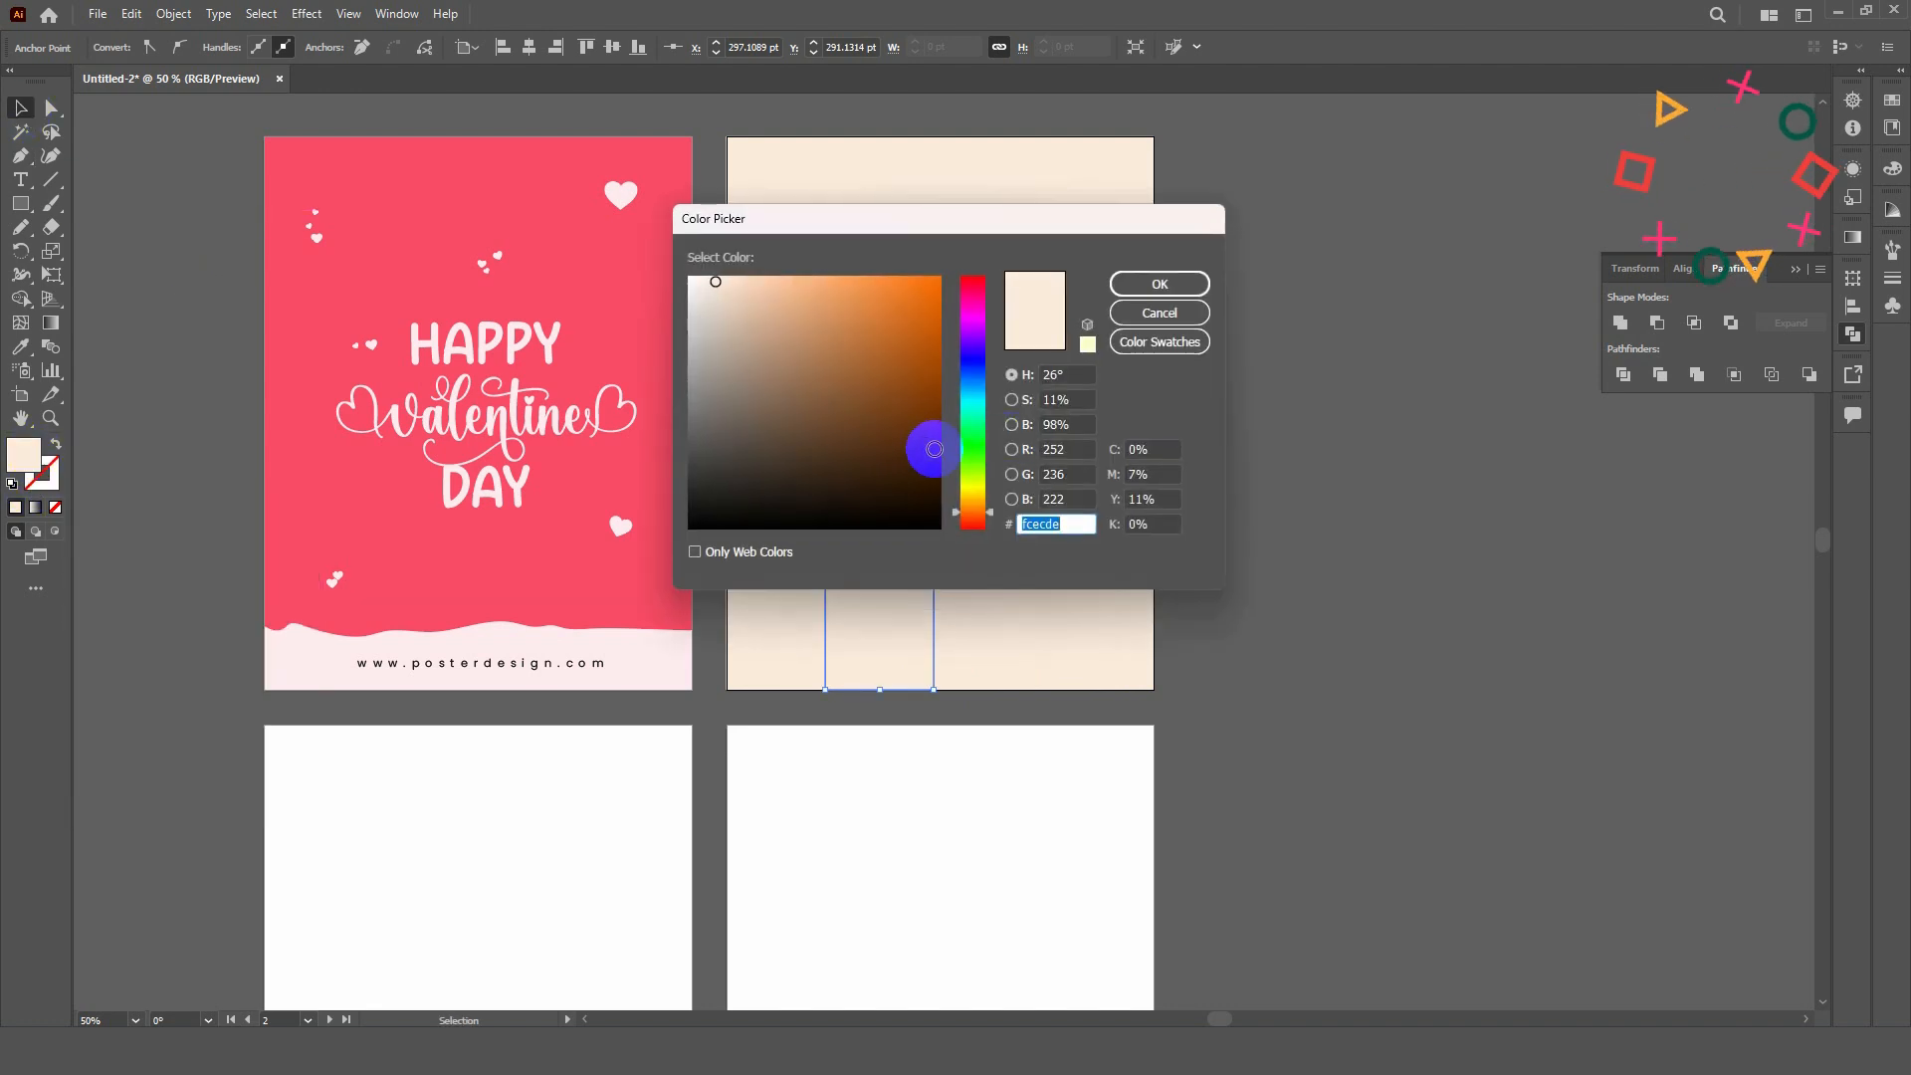
pyautogui.click(817, 364)
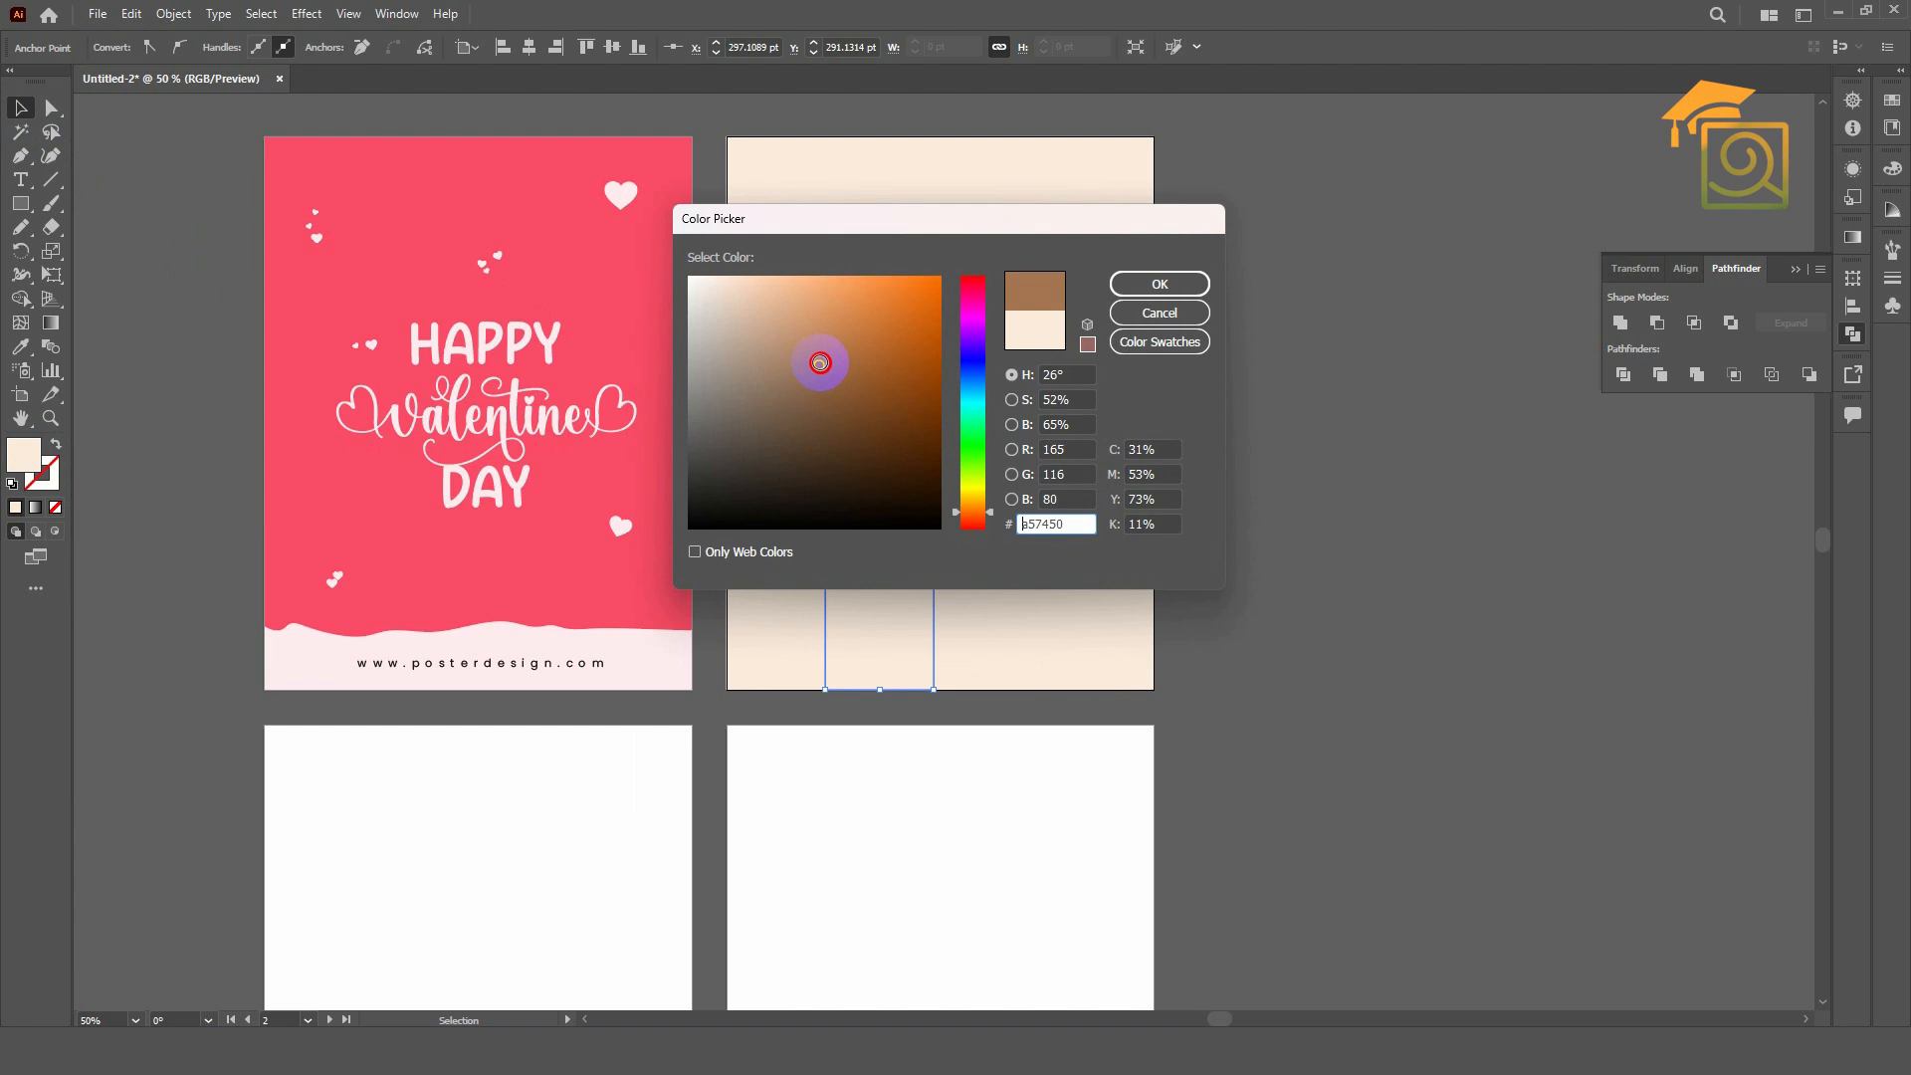
pyautogui.moveTo(819, 362); pyautogui.dragTo(815, 336)
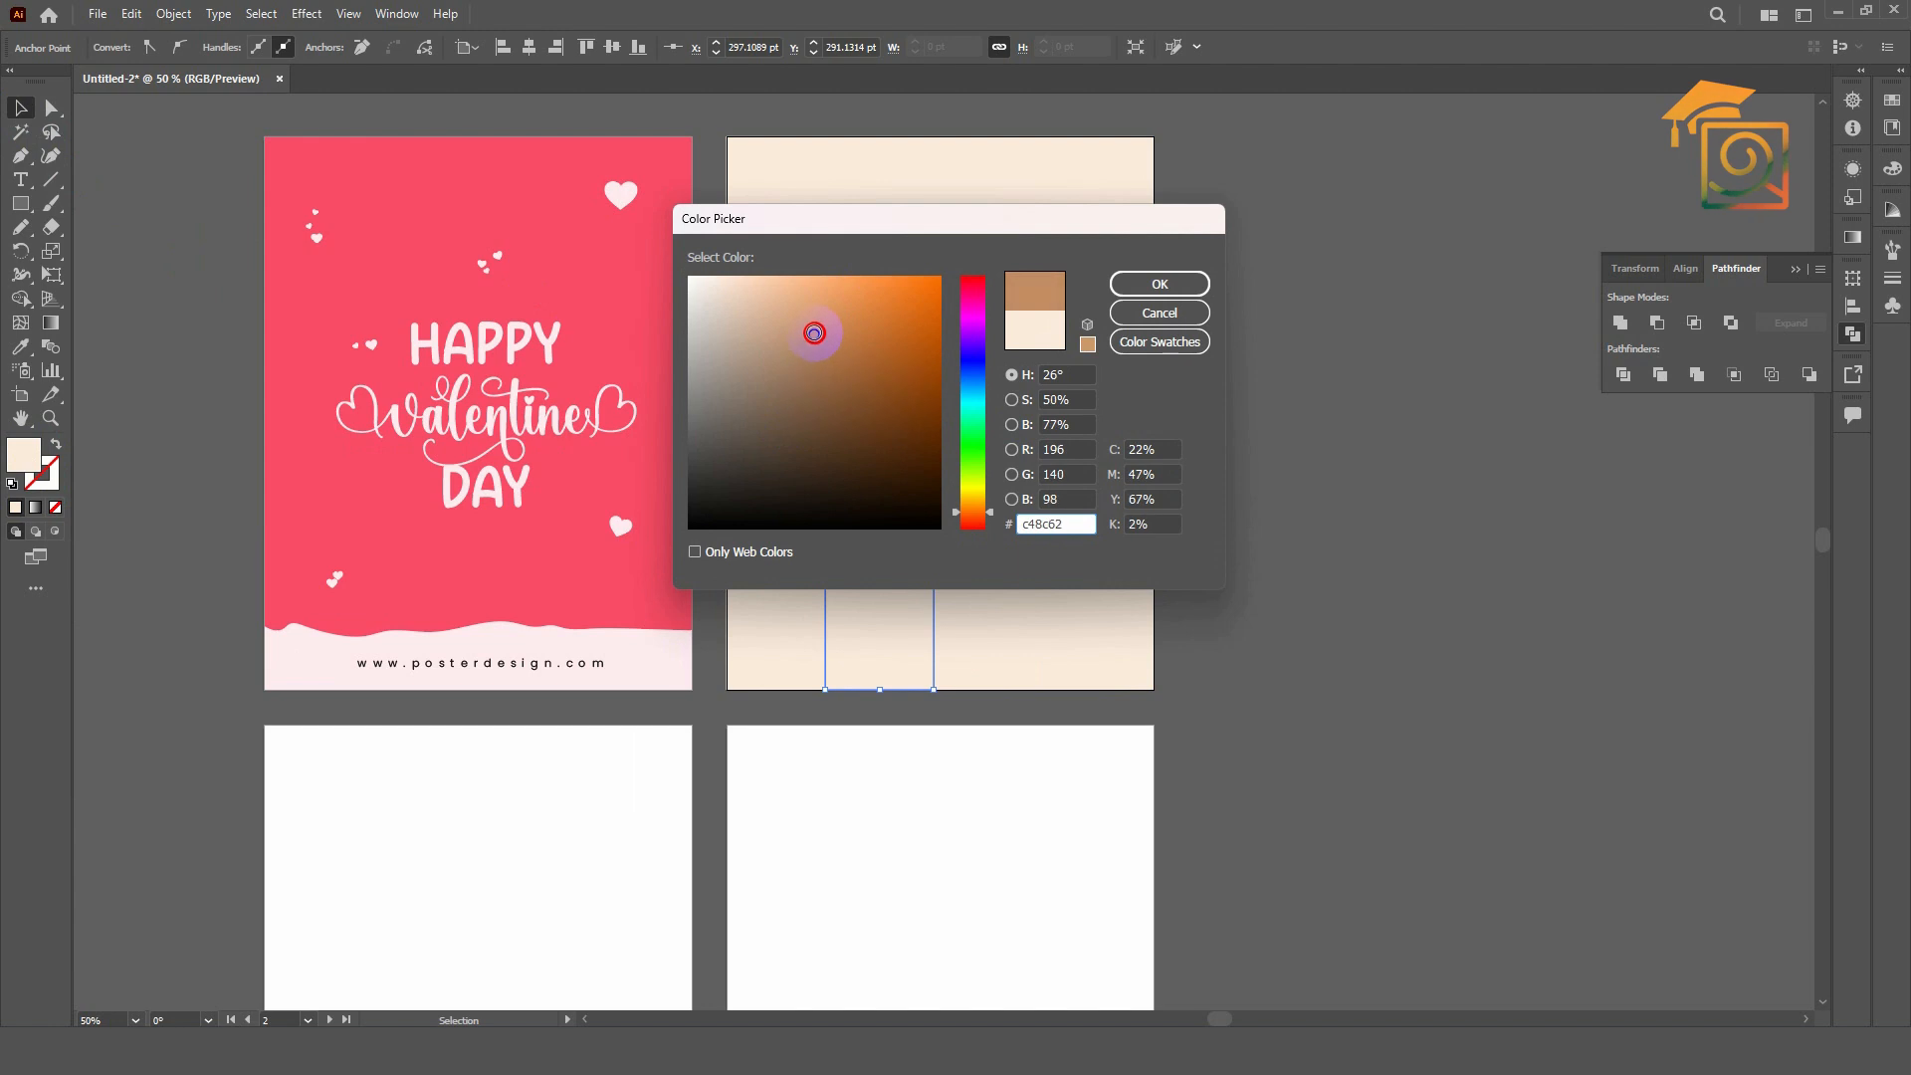
pyautogui.click(1153, 287)
pyautogui.click(1302, 543)
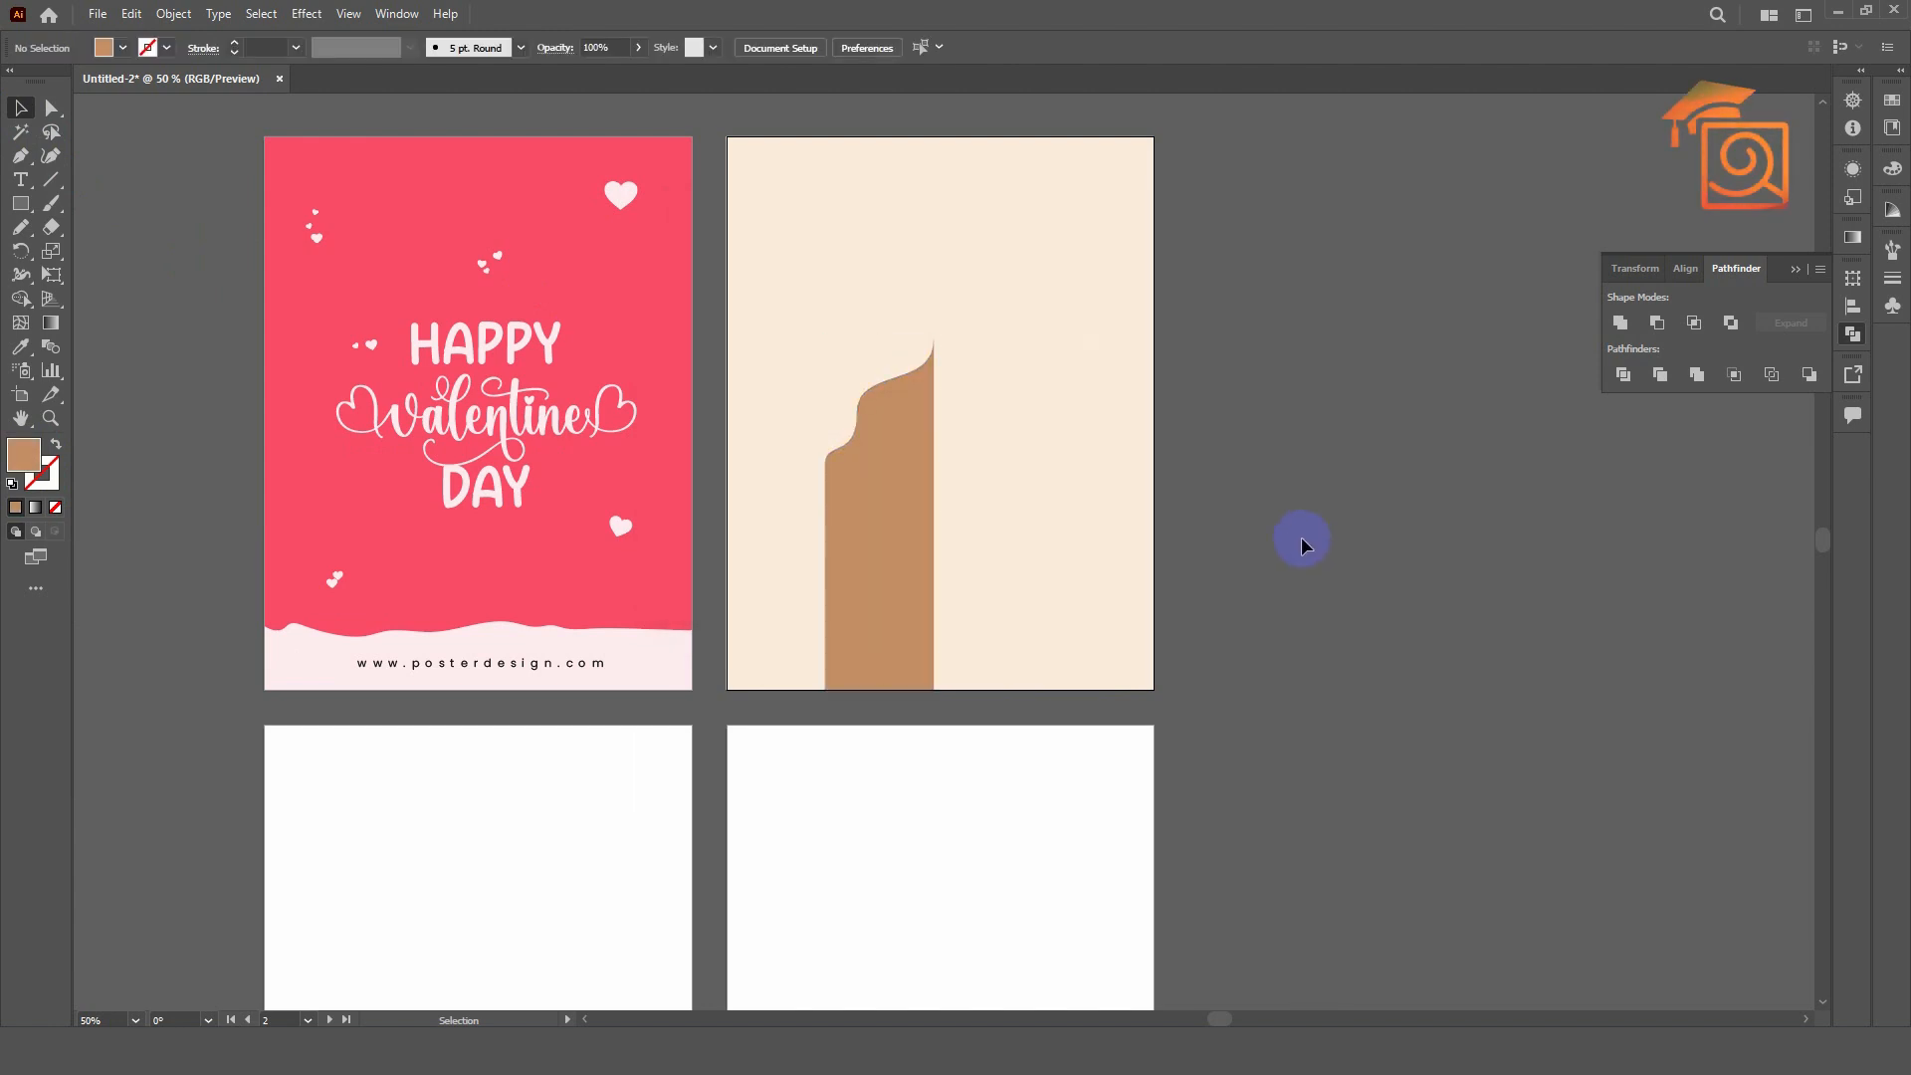
# - Reflect a copy of the brown shape across the vertical axis and place it alongside the original as a symmetrical dome silhouette
pyautogui.click(907, 441)
pyautogui.rightClick(913, 444)
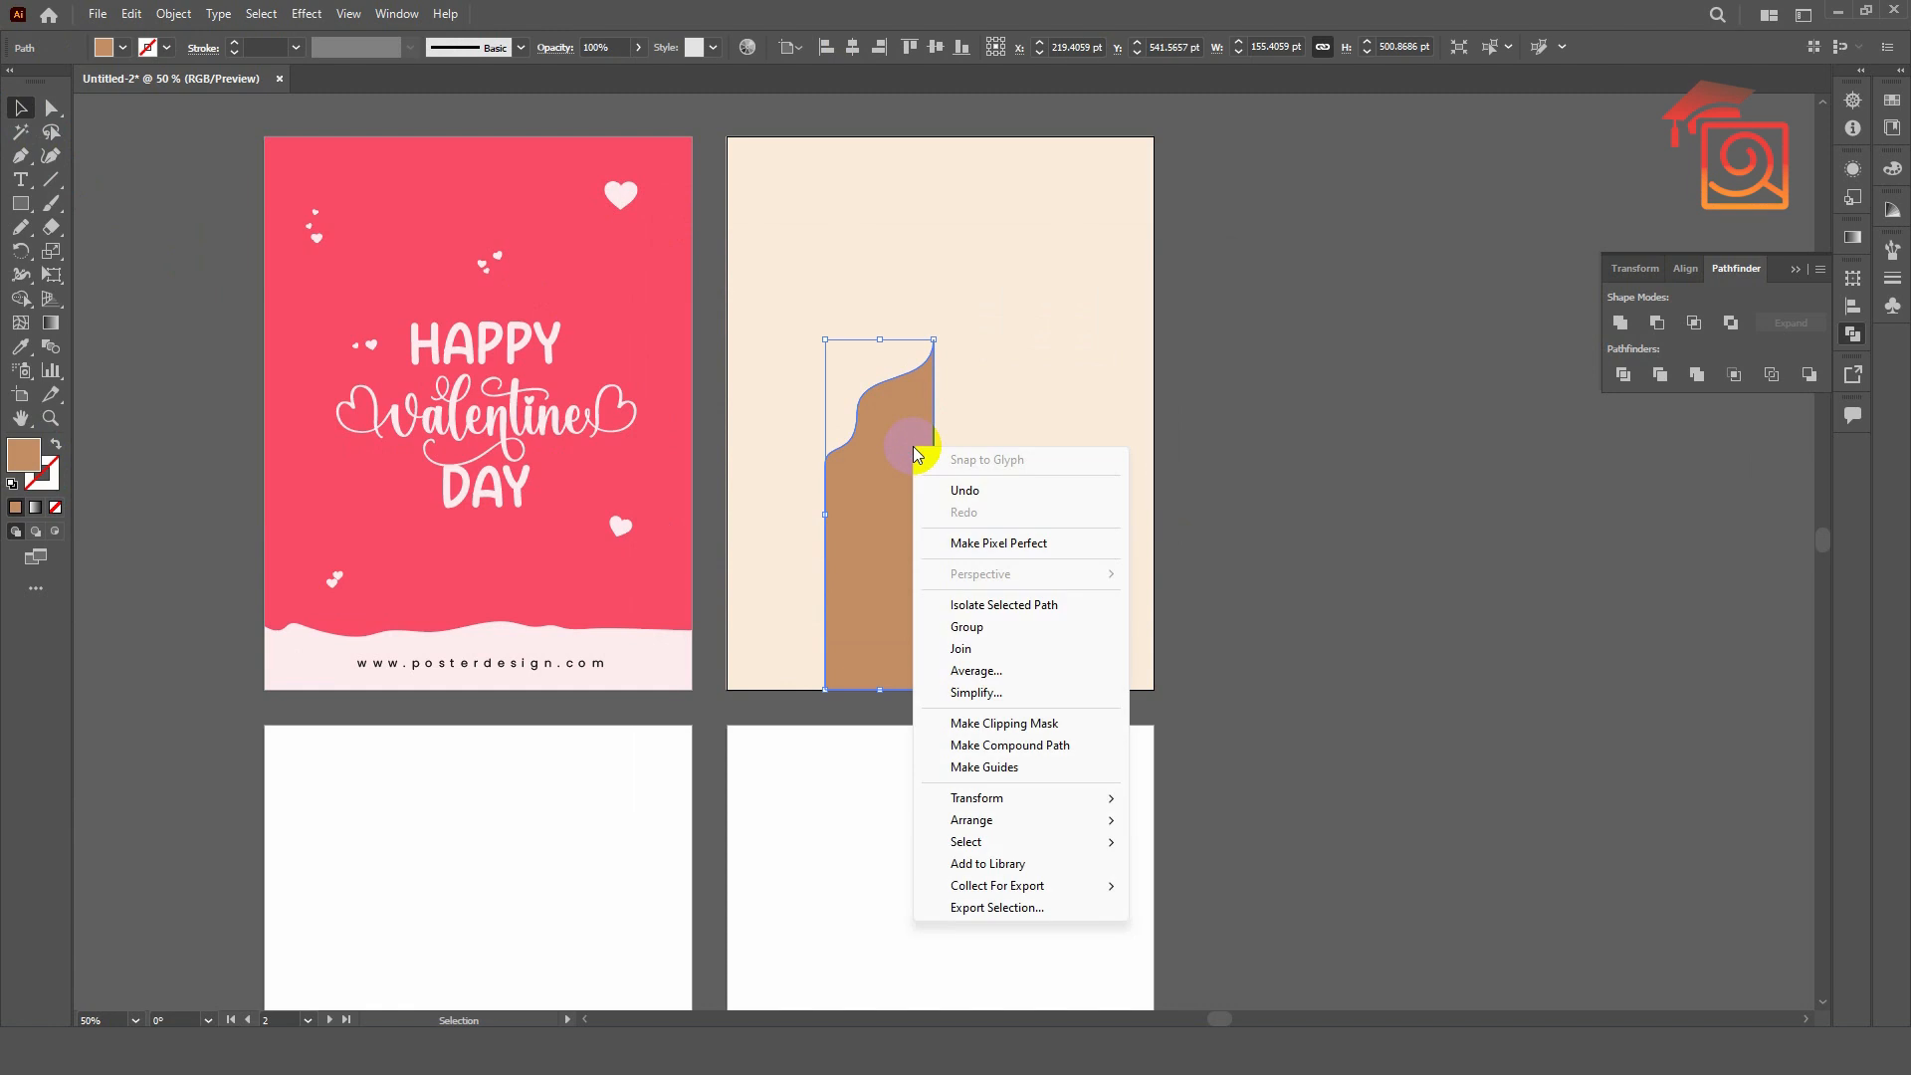
pyautogui.moveTo(1110, 799)
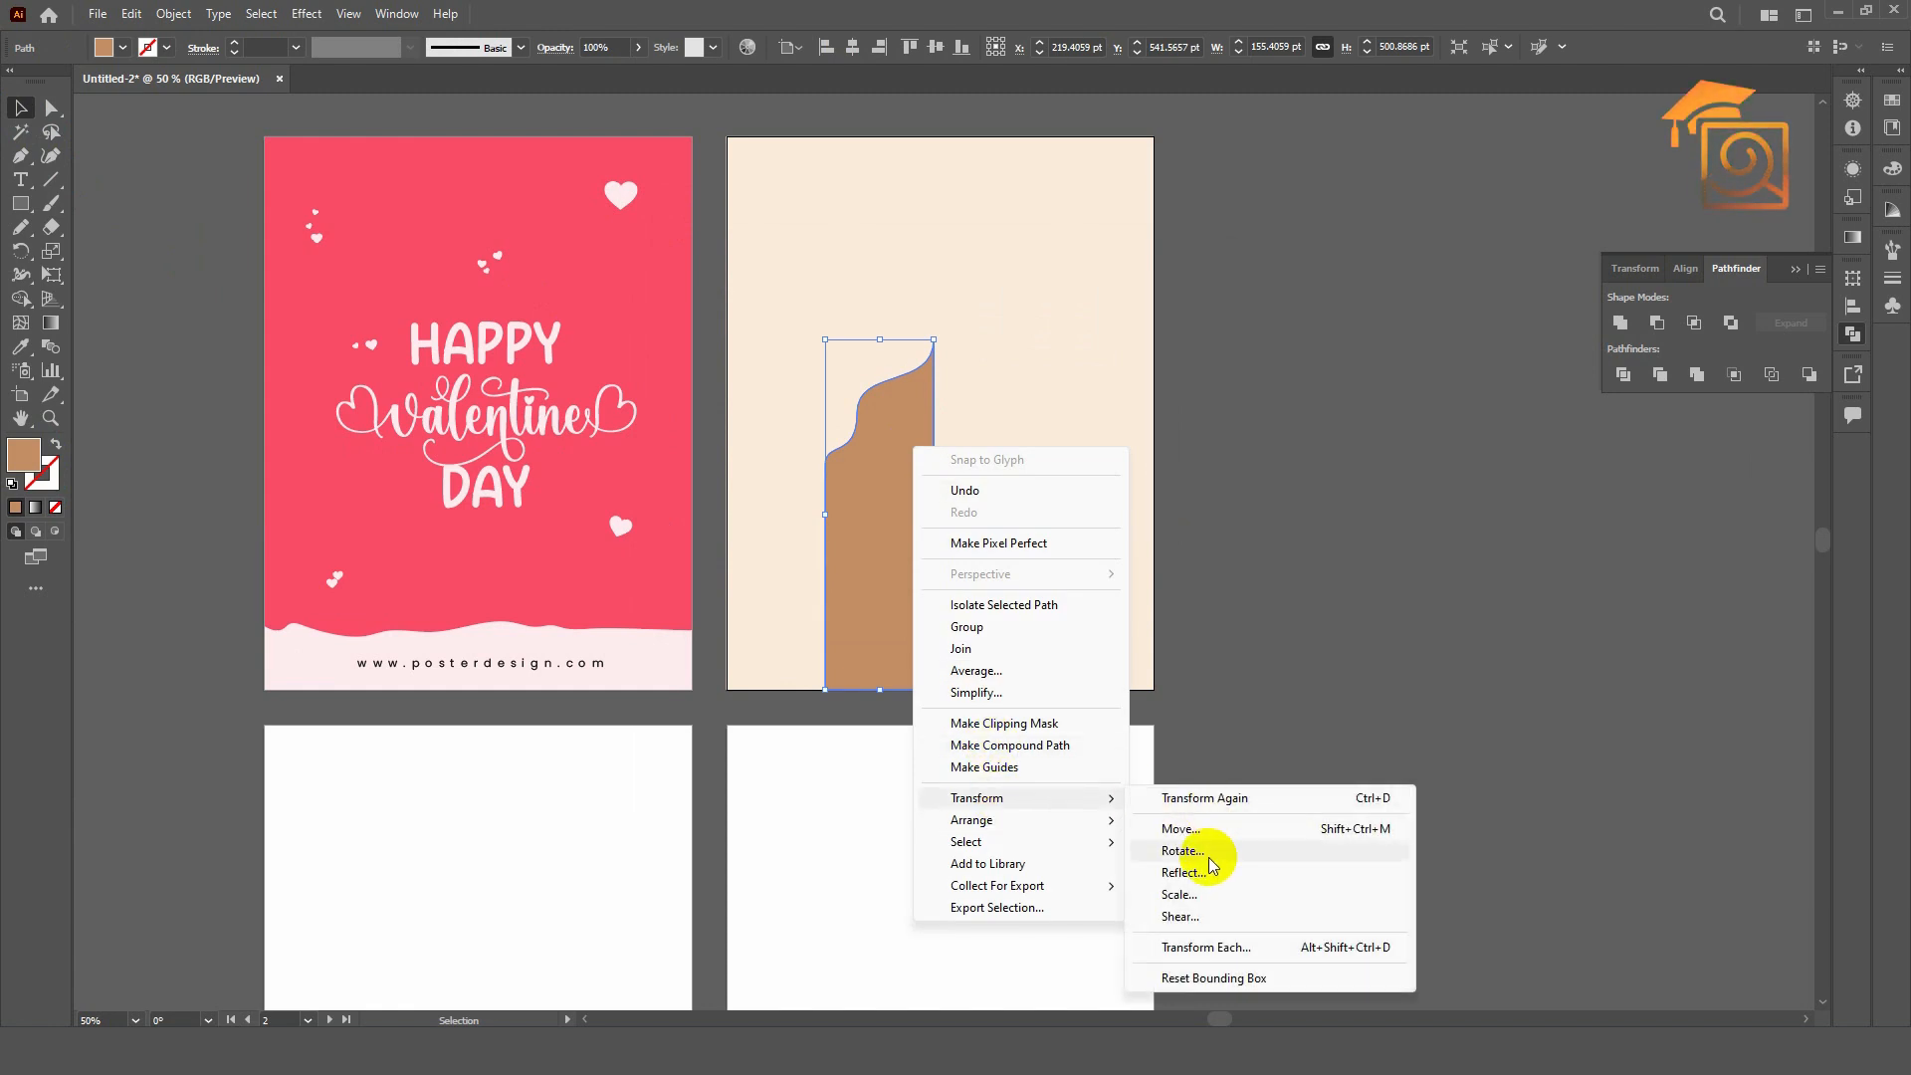
pyautogui.click(1193, 878)
pyautogui.click(862, 809)
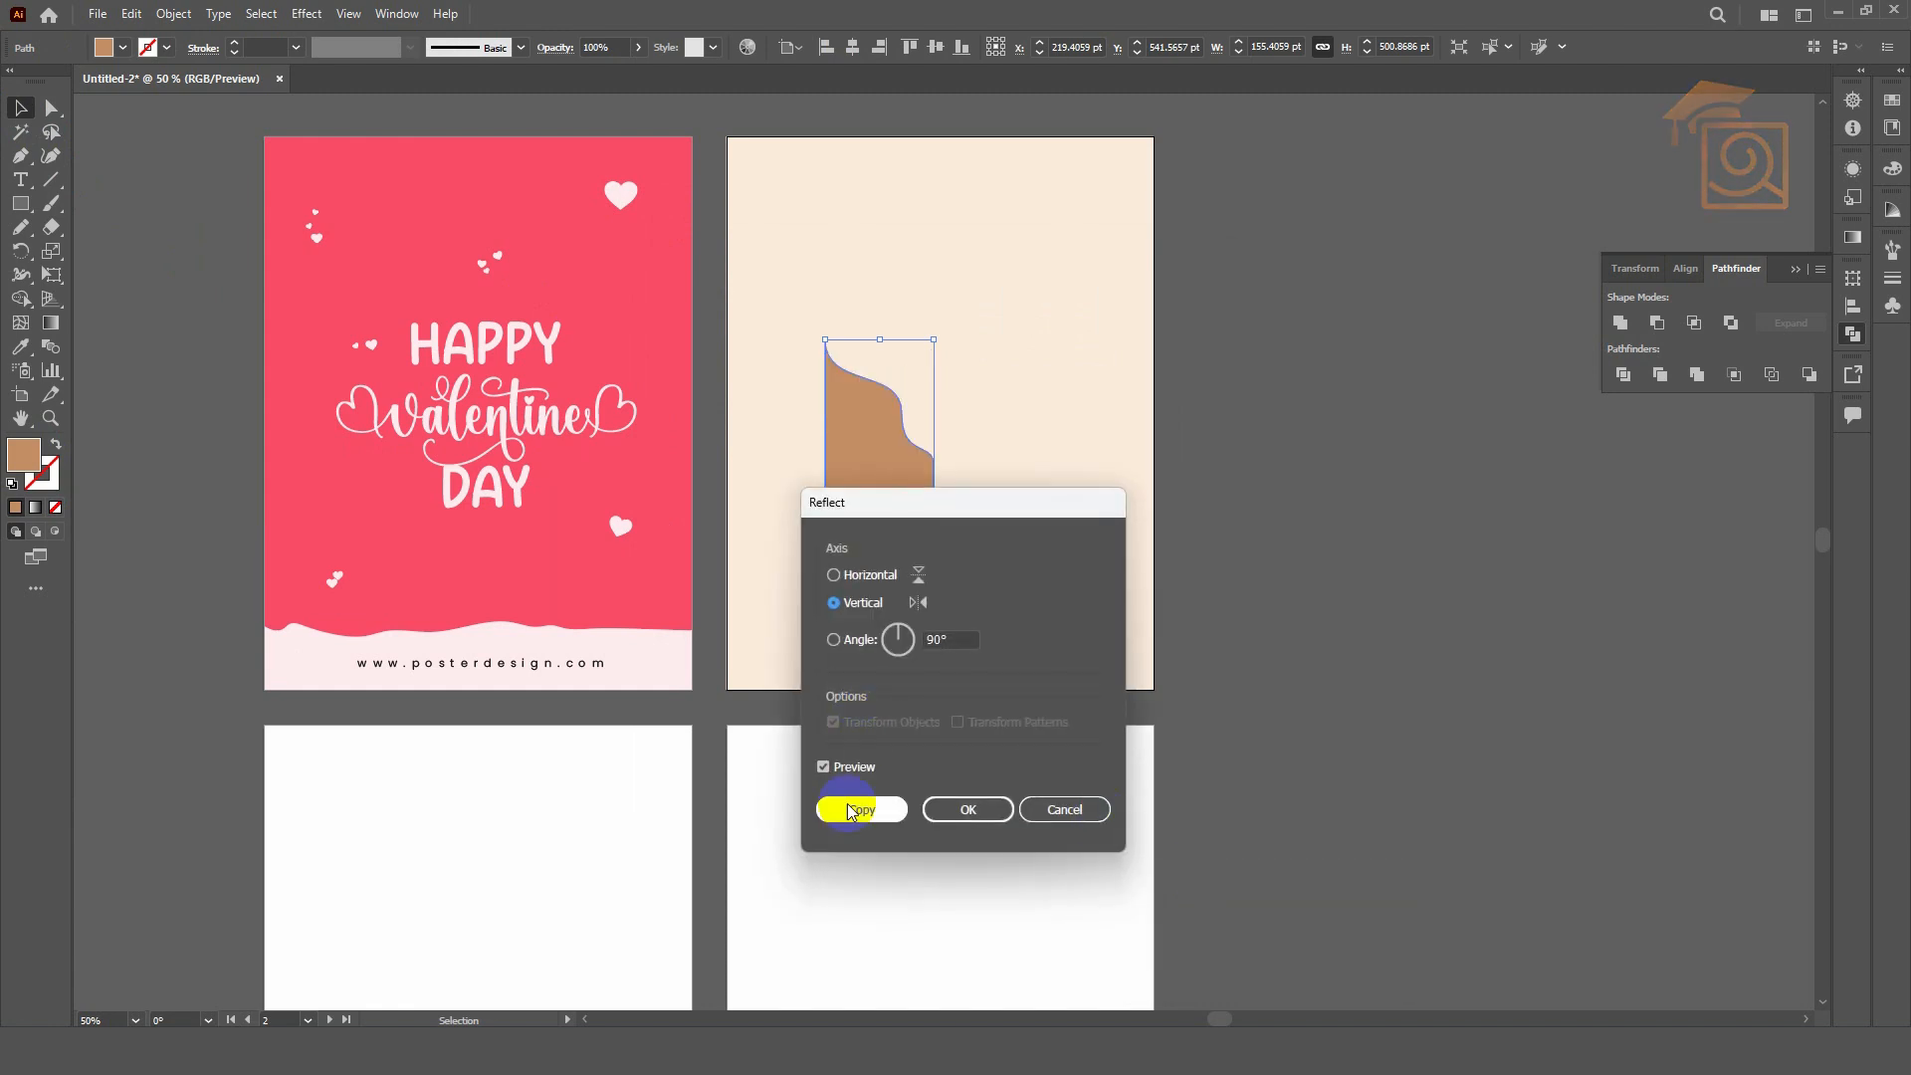
pyautogui.moveTo(900, 457); pyautogui.dragTo(990, 471)
pyautogui.click(1390, 525)
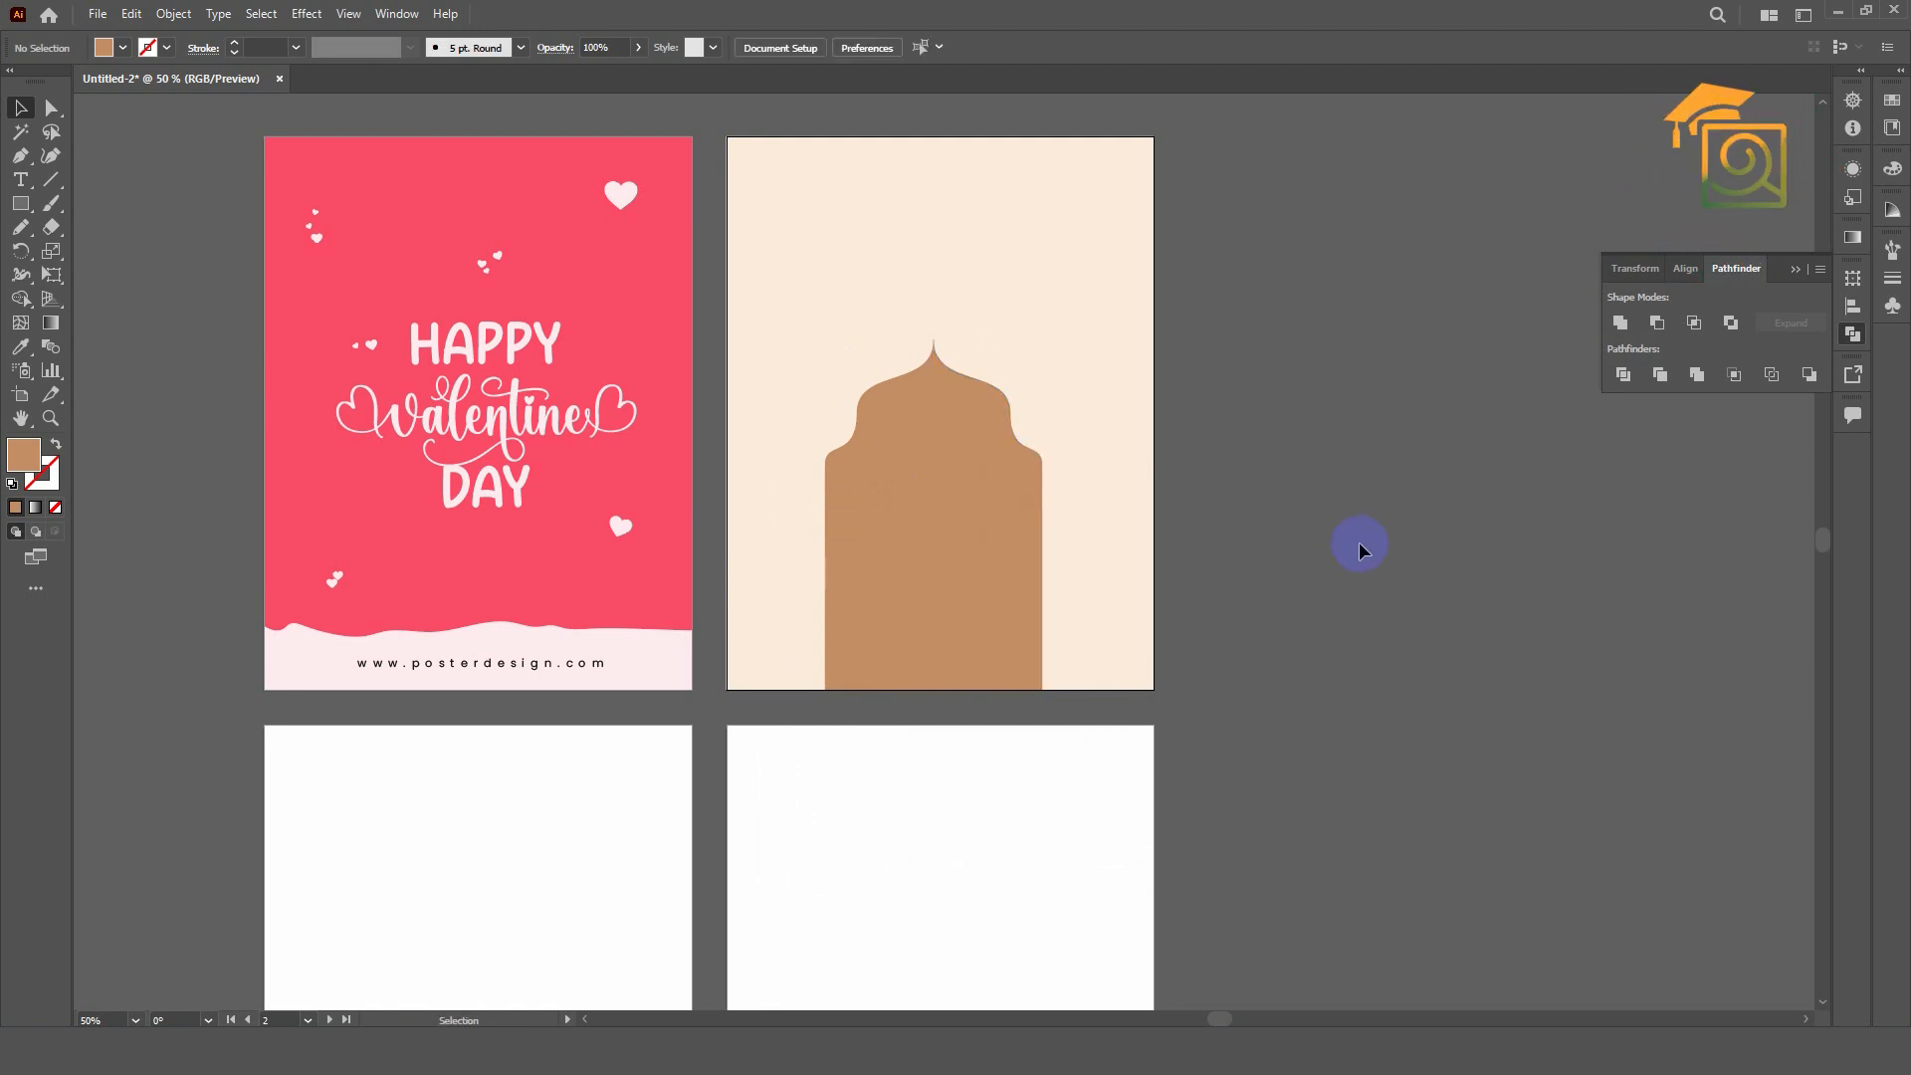
# - Unite the two mirrored brown halves into a single dome shape
pyautogui.click(985, 525)
pyautogui.keyDown('shift'); pyautogui.click(913, 492); pyautogui.keyUp('shift')
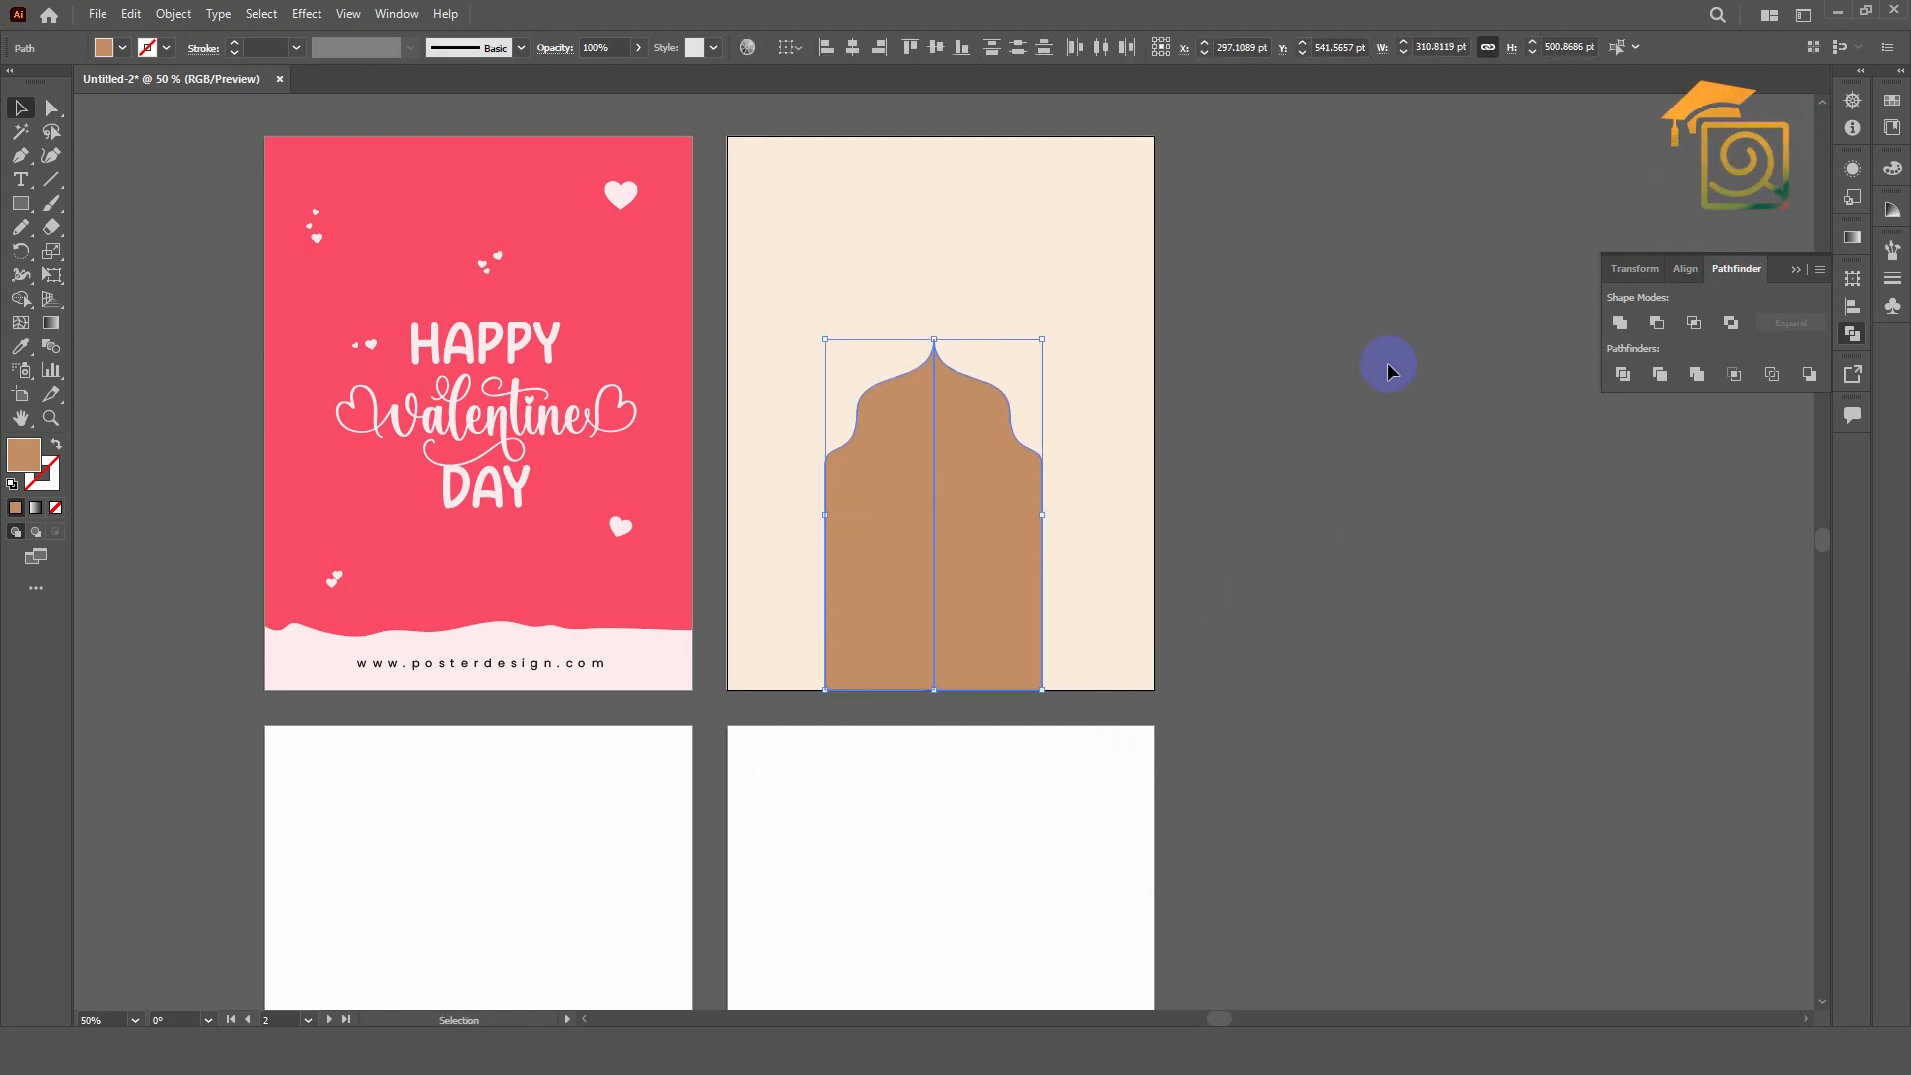
pyautogui.click(1622, 328)
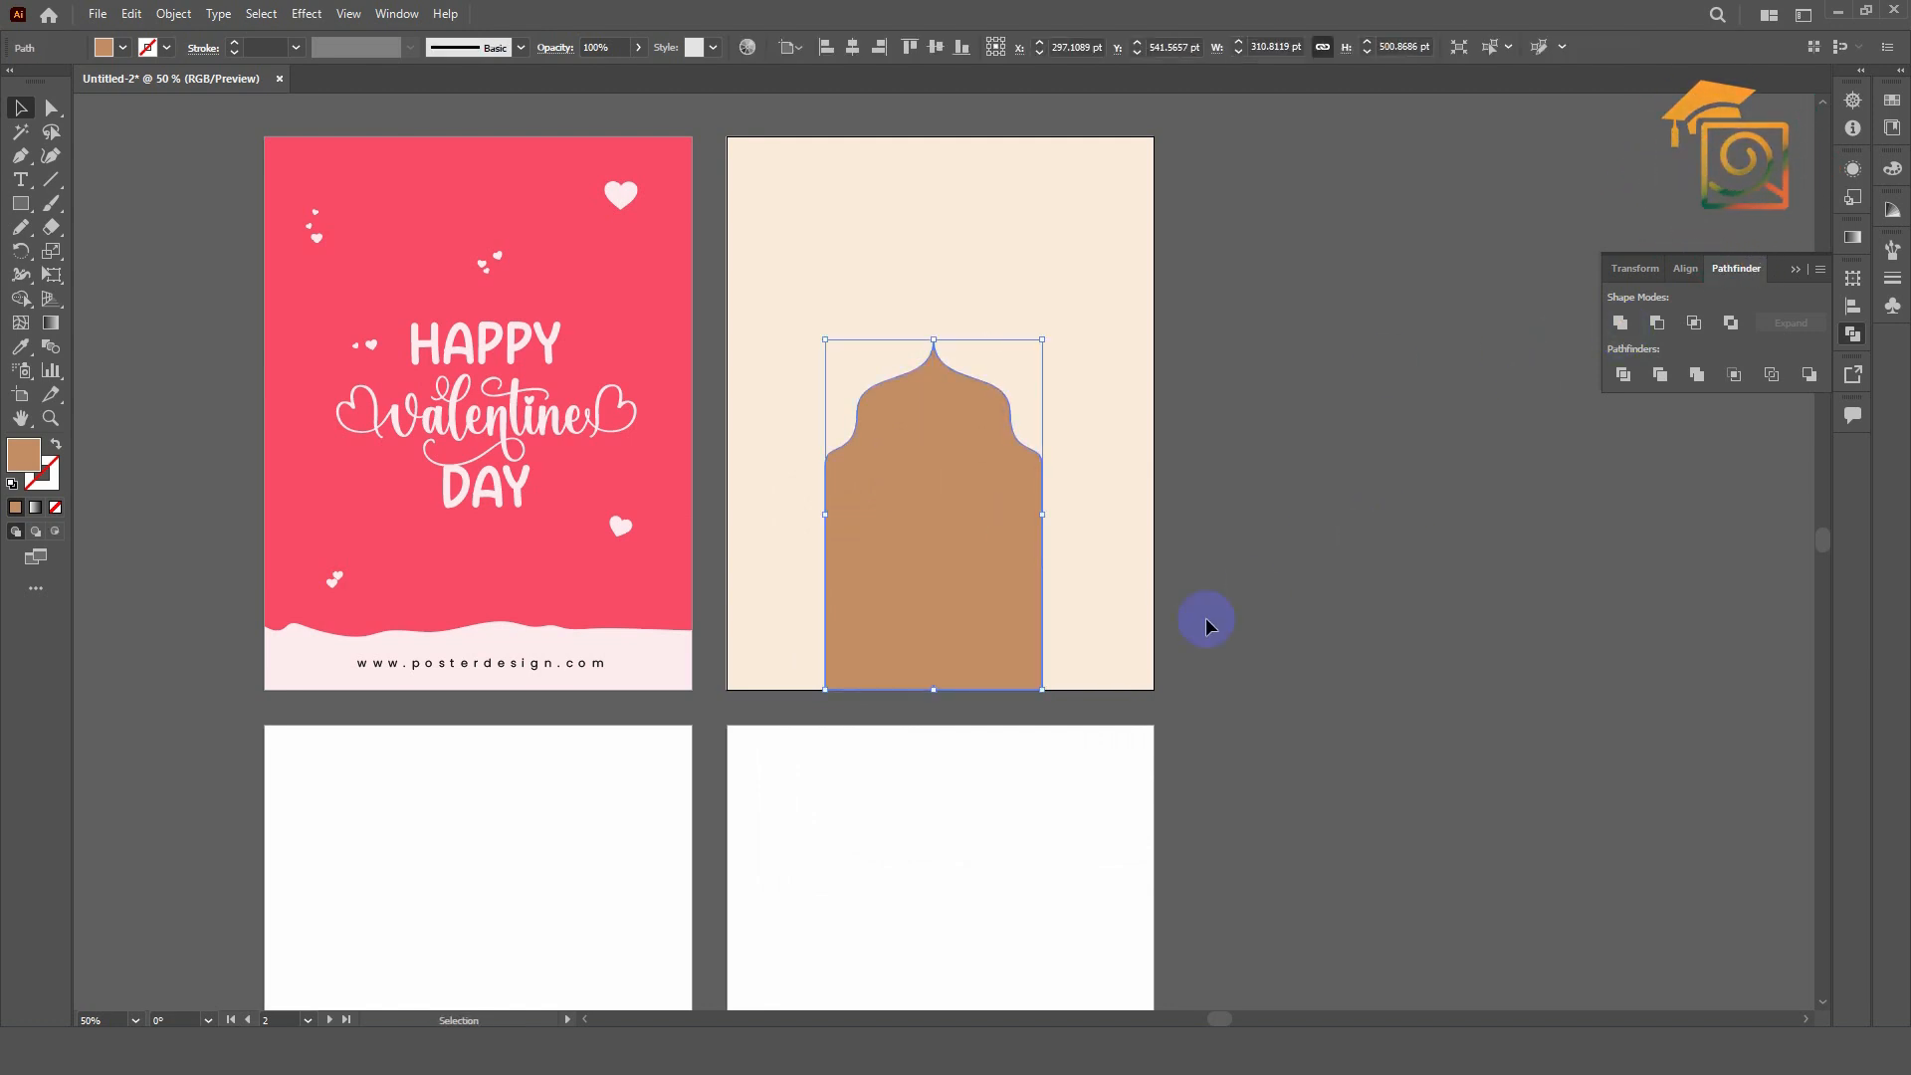
pyautogui.click(1282, 592)
# - Using Draw Inside on the dome, draw a closed Pen path about 408 pt wide with a curved upper edge sloping down to the right
pyautogui.click(876, 534)
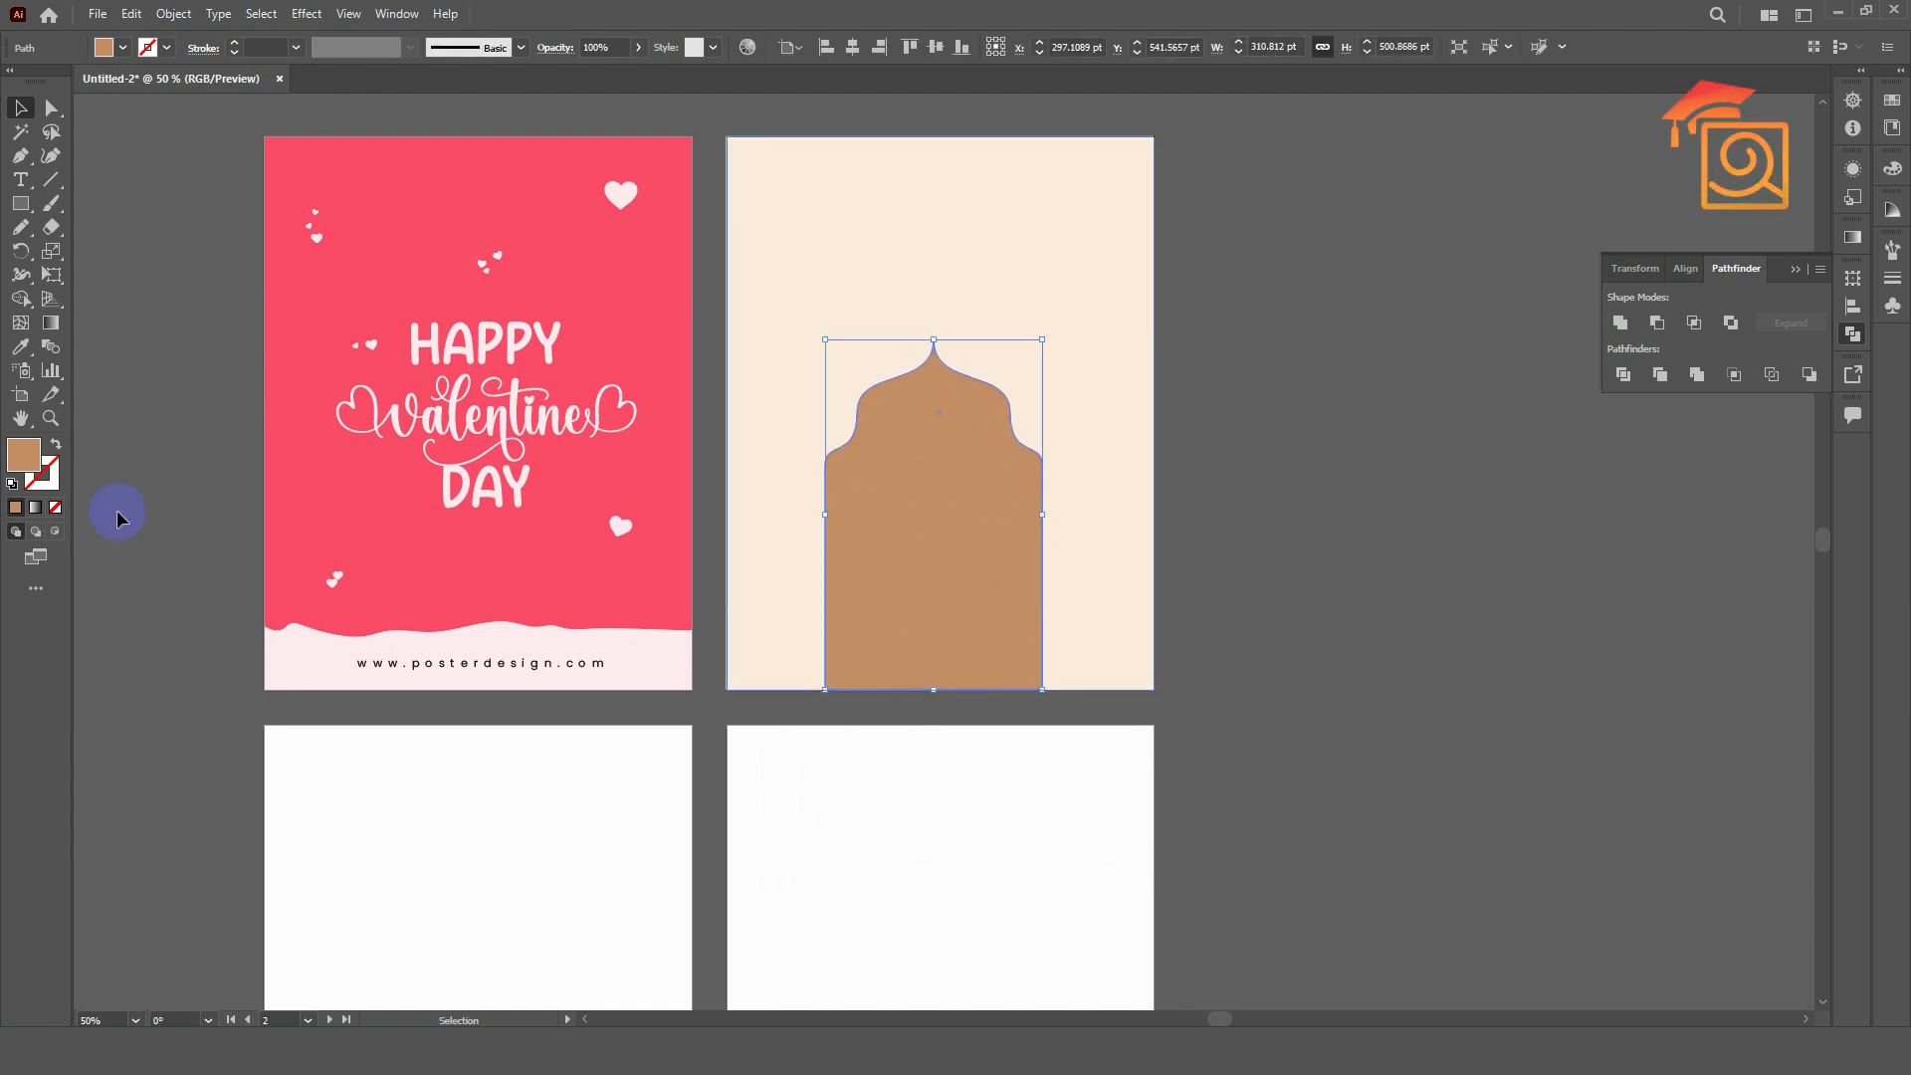
pyautogui.click(57, 536)
pyautogui.scroll(1, 926, 657)
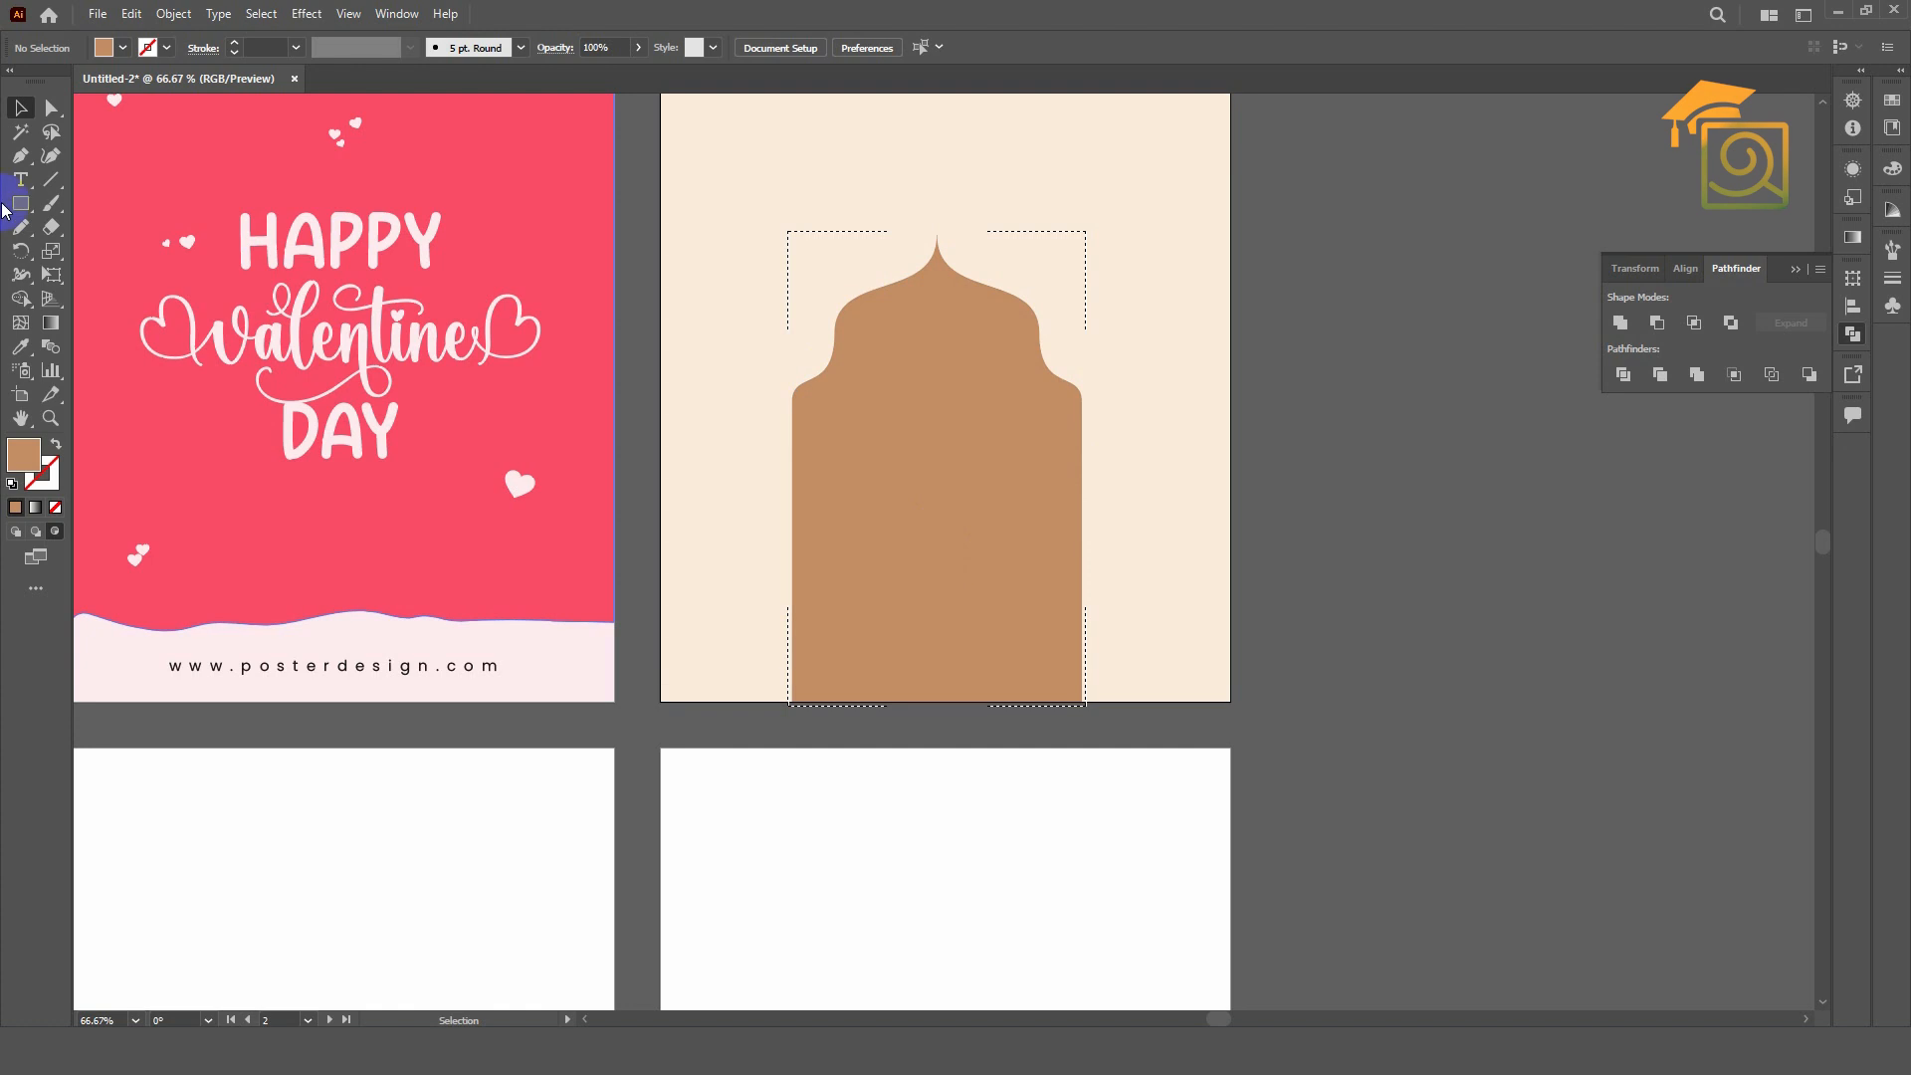
pyautogui.press('p')
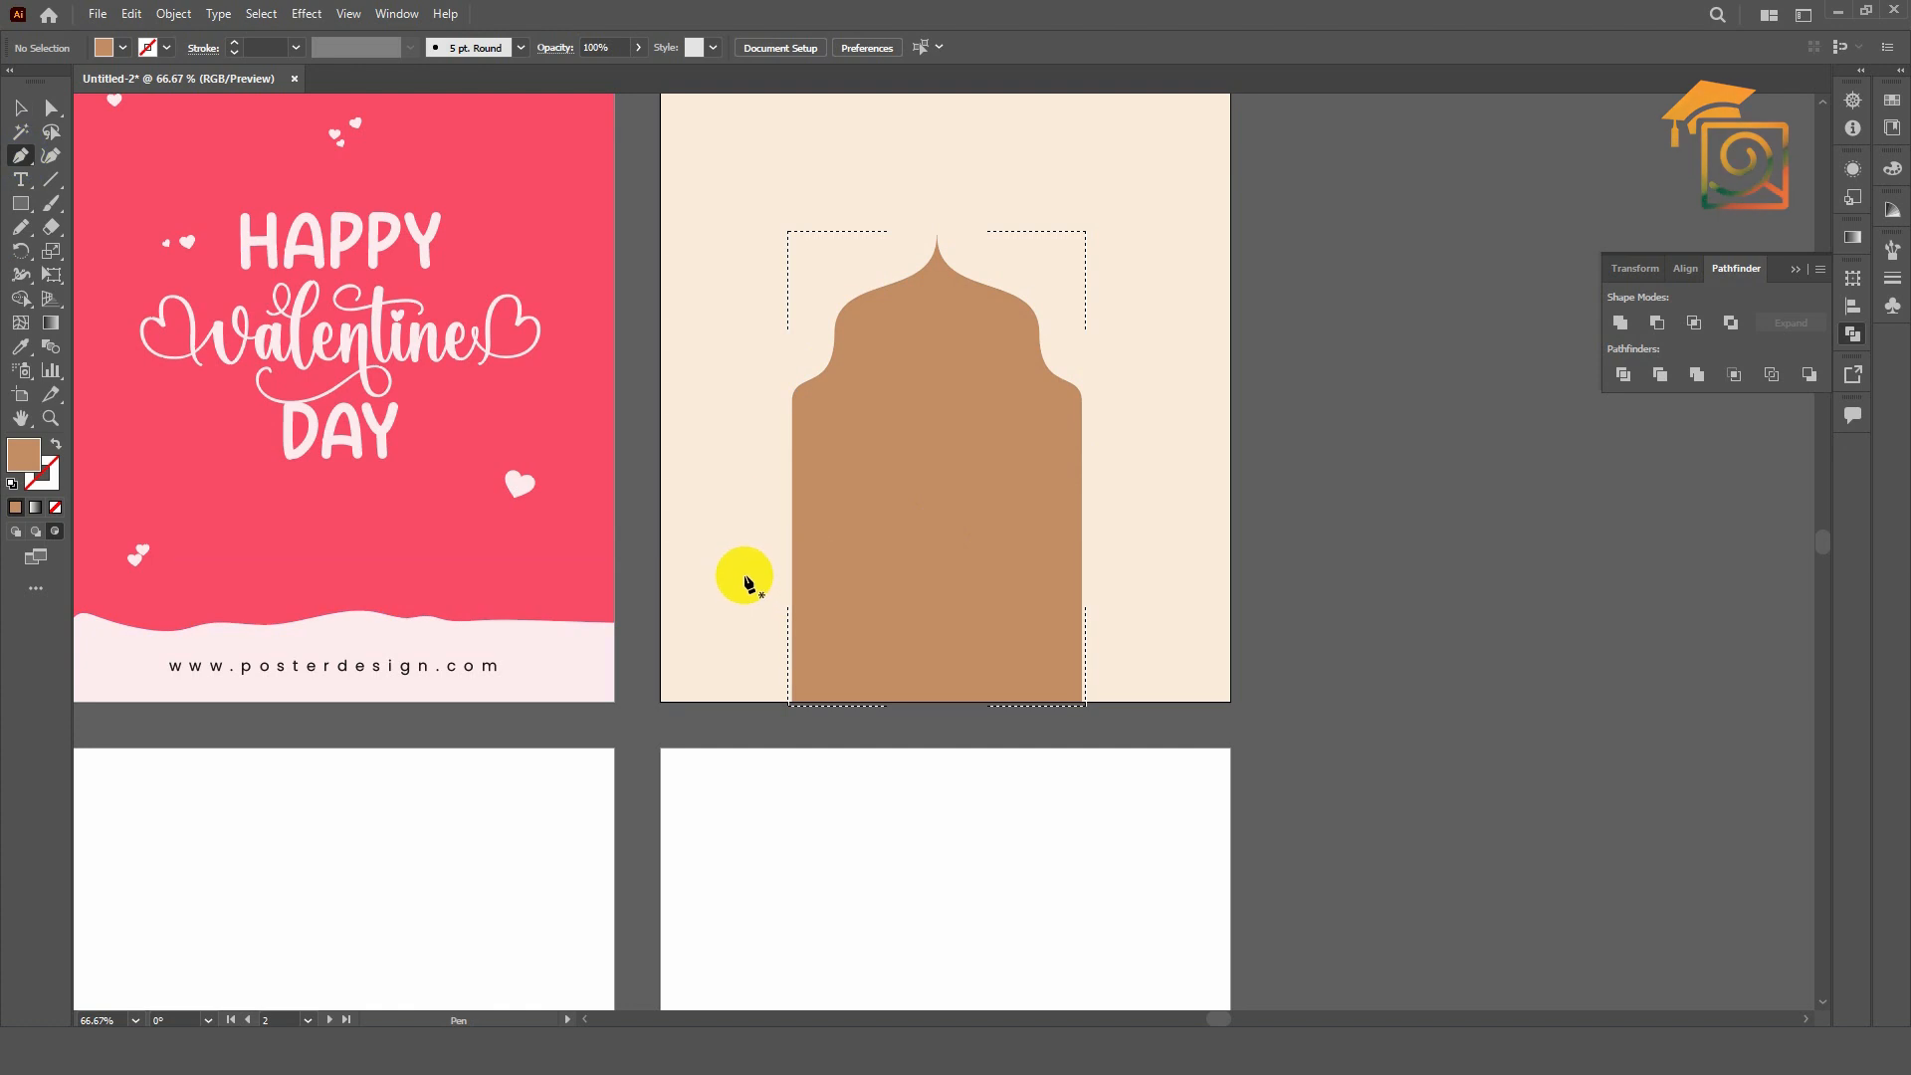
pyautogui.moveTo(731, 571); pyautogui.dragTo(834, 576)
pyautogui.hotkey('ctrl', 'z')
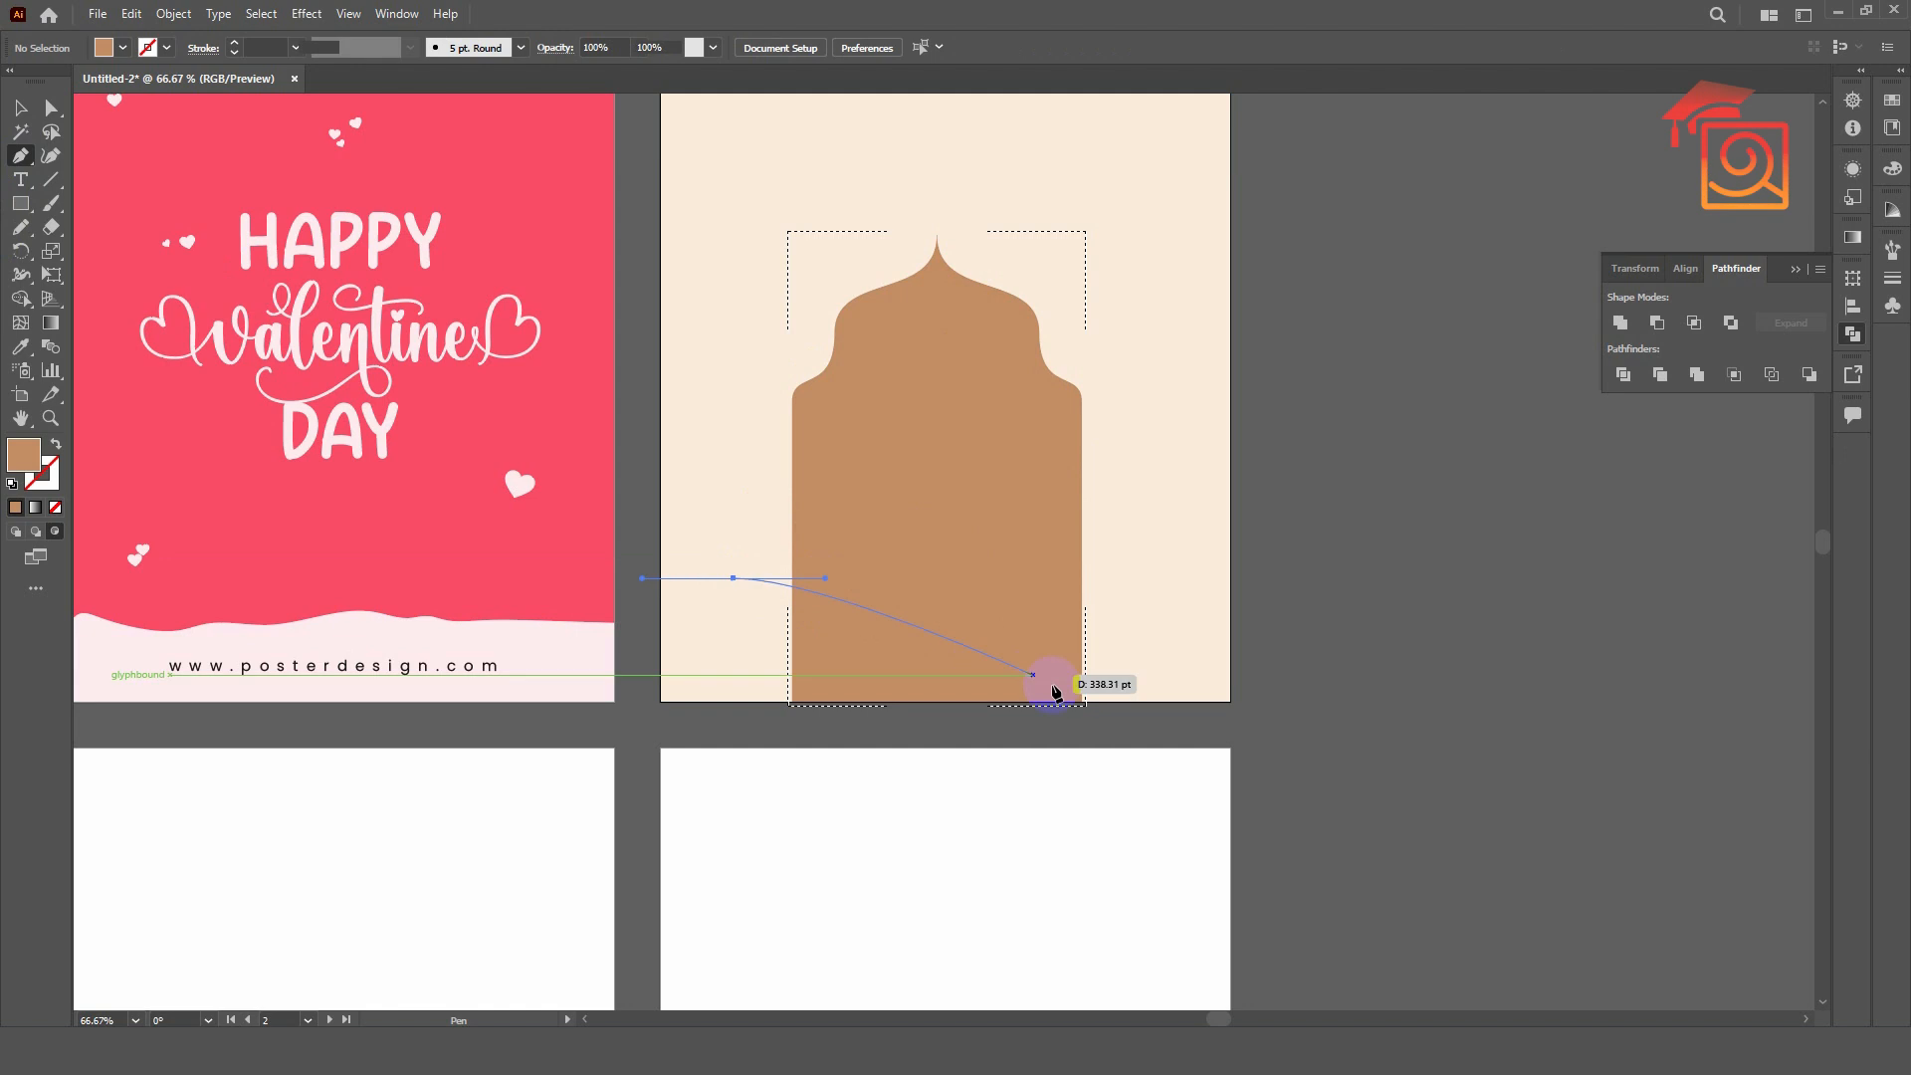
pyautogui.moveTo(1114, 659); pyautogui.dragTo(1301, 661)
pyautogui.click(1114, 661)
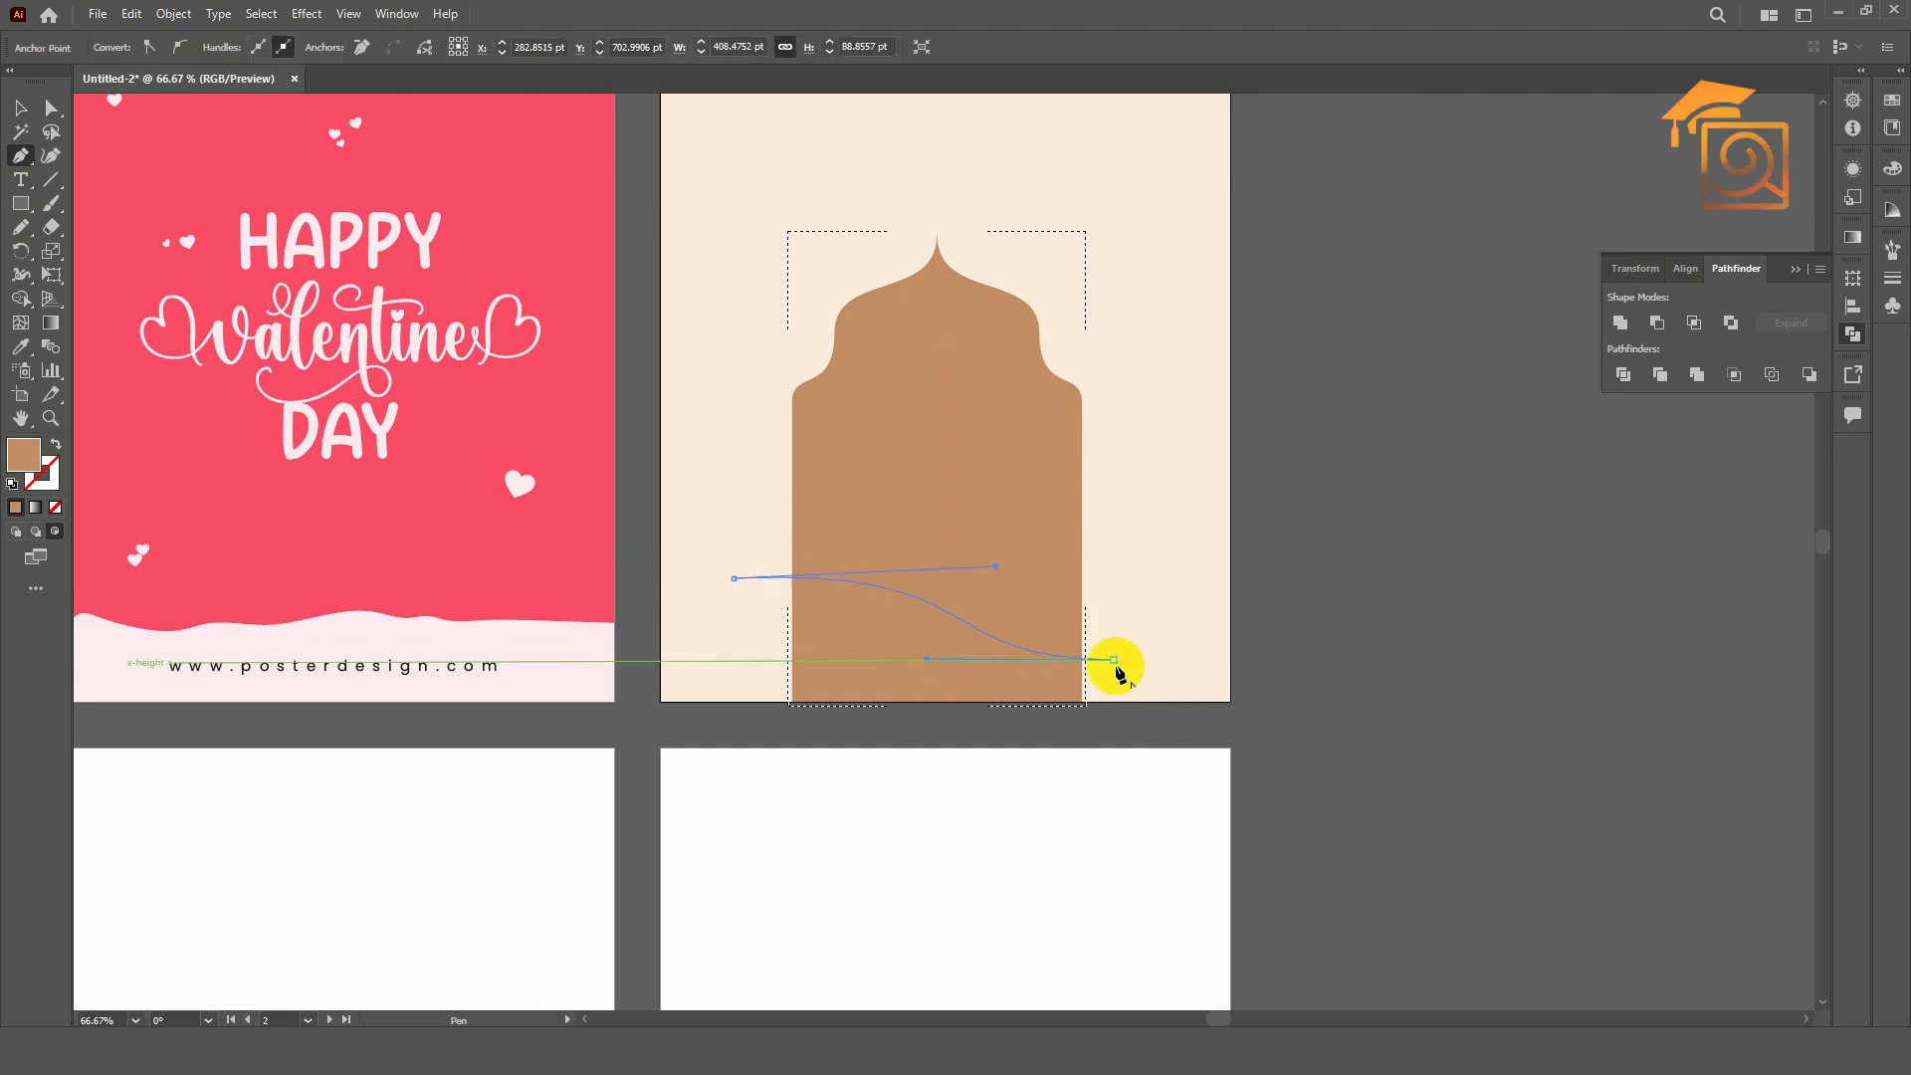
pyautogui.click(1115, 702)
pyautogui.click(733, 702)
pyautogui.click(733, 579)
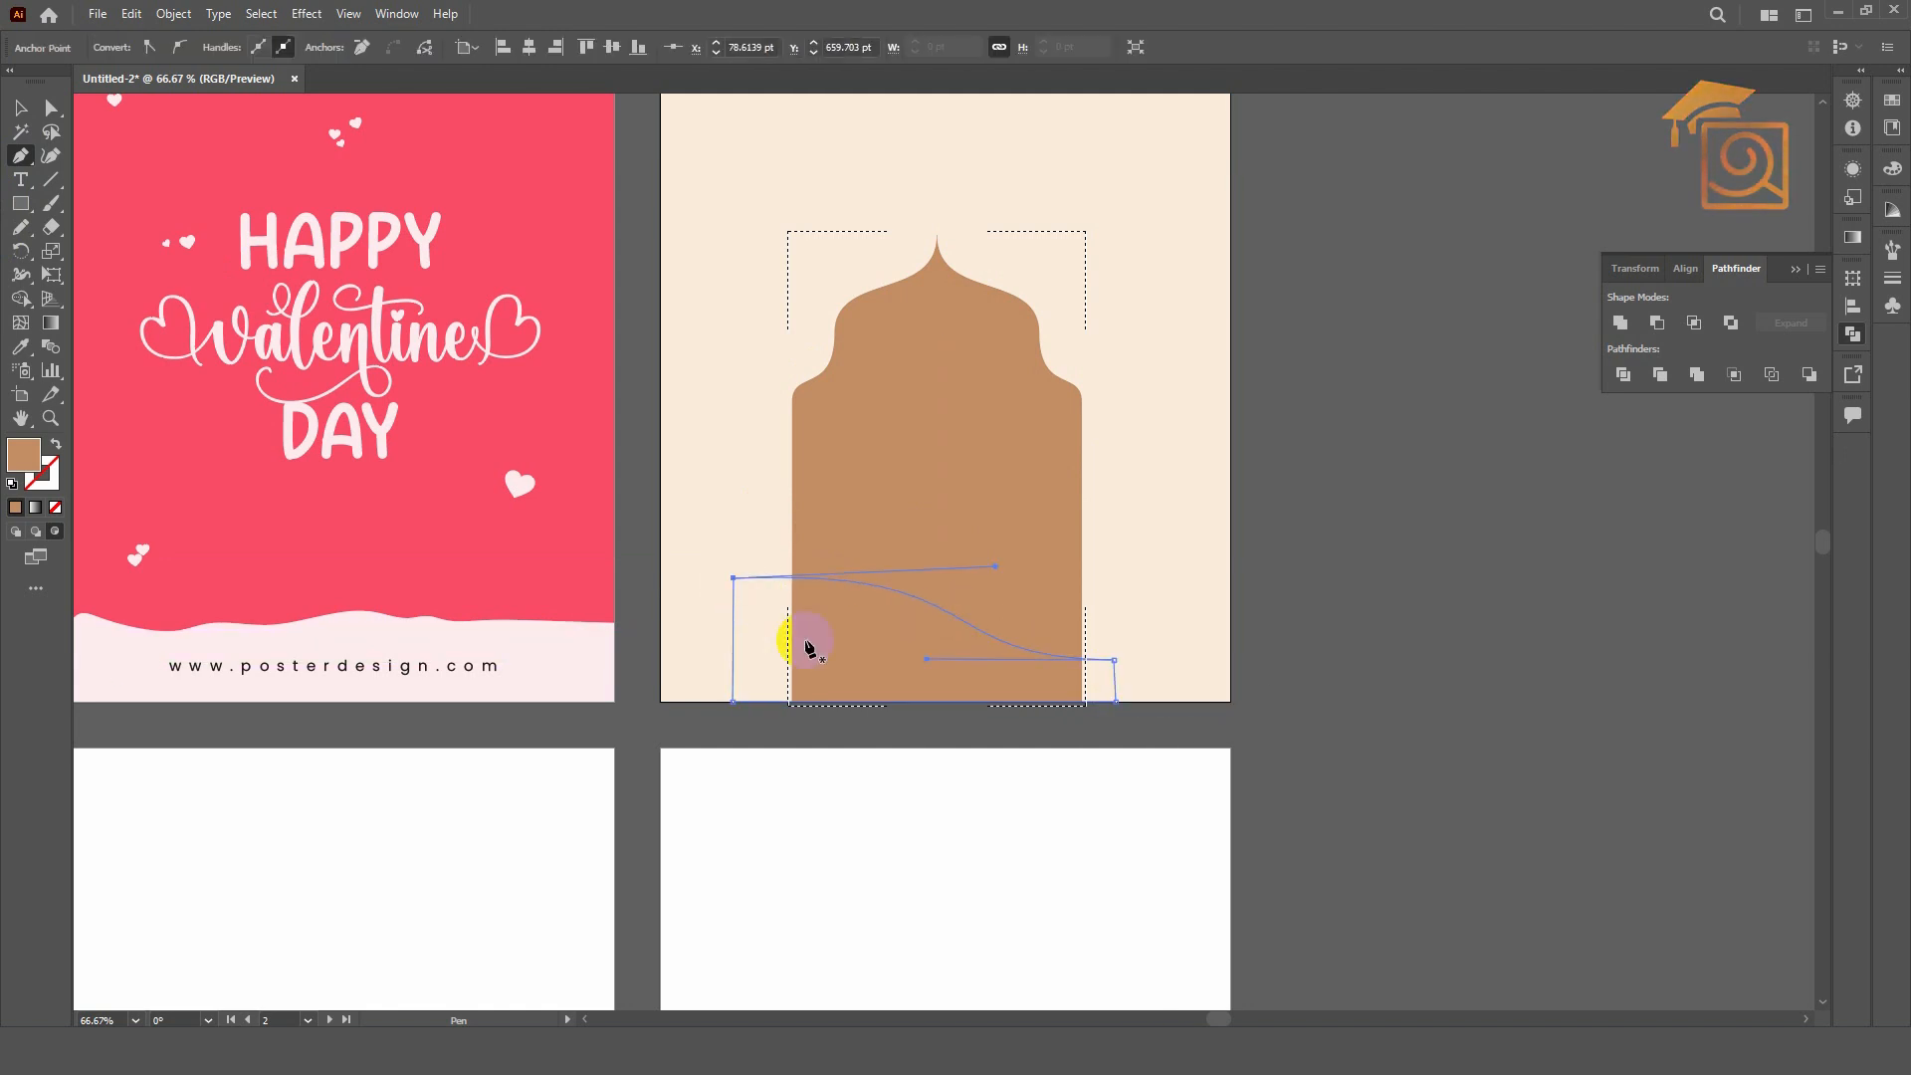
# - Fill the curved hill inside the dome with rust brown, hex aa5327
pyautogui.doubleClick(24, 463)
pyautogui.moveTo(857, 214); pyautogui.dragTo(1221, 215)
pyautogui.click(1302, 512)
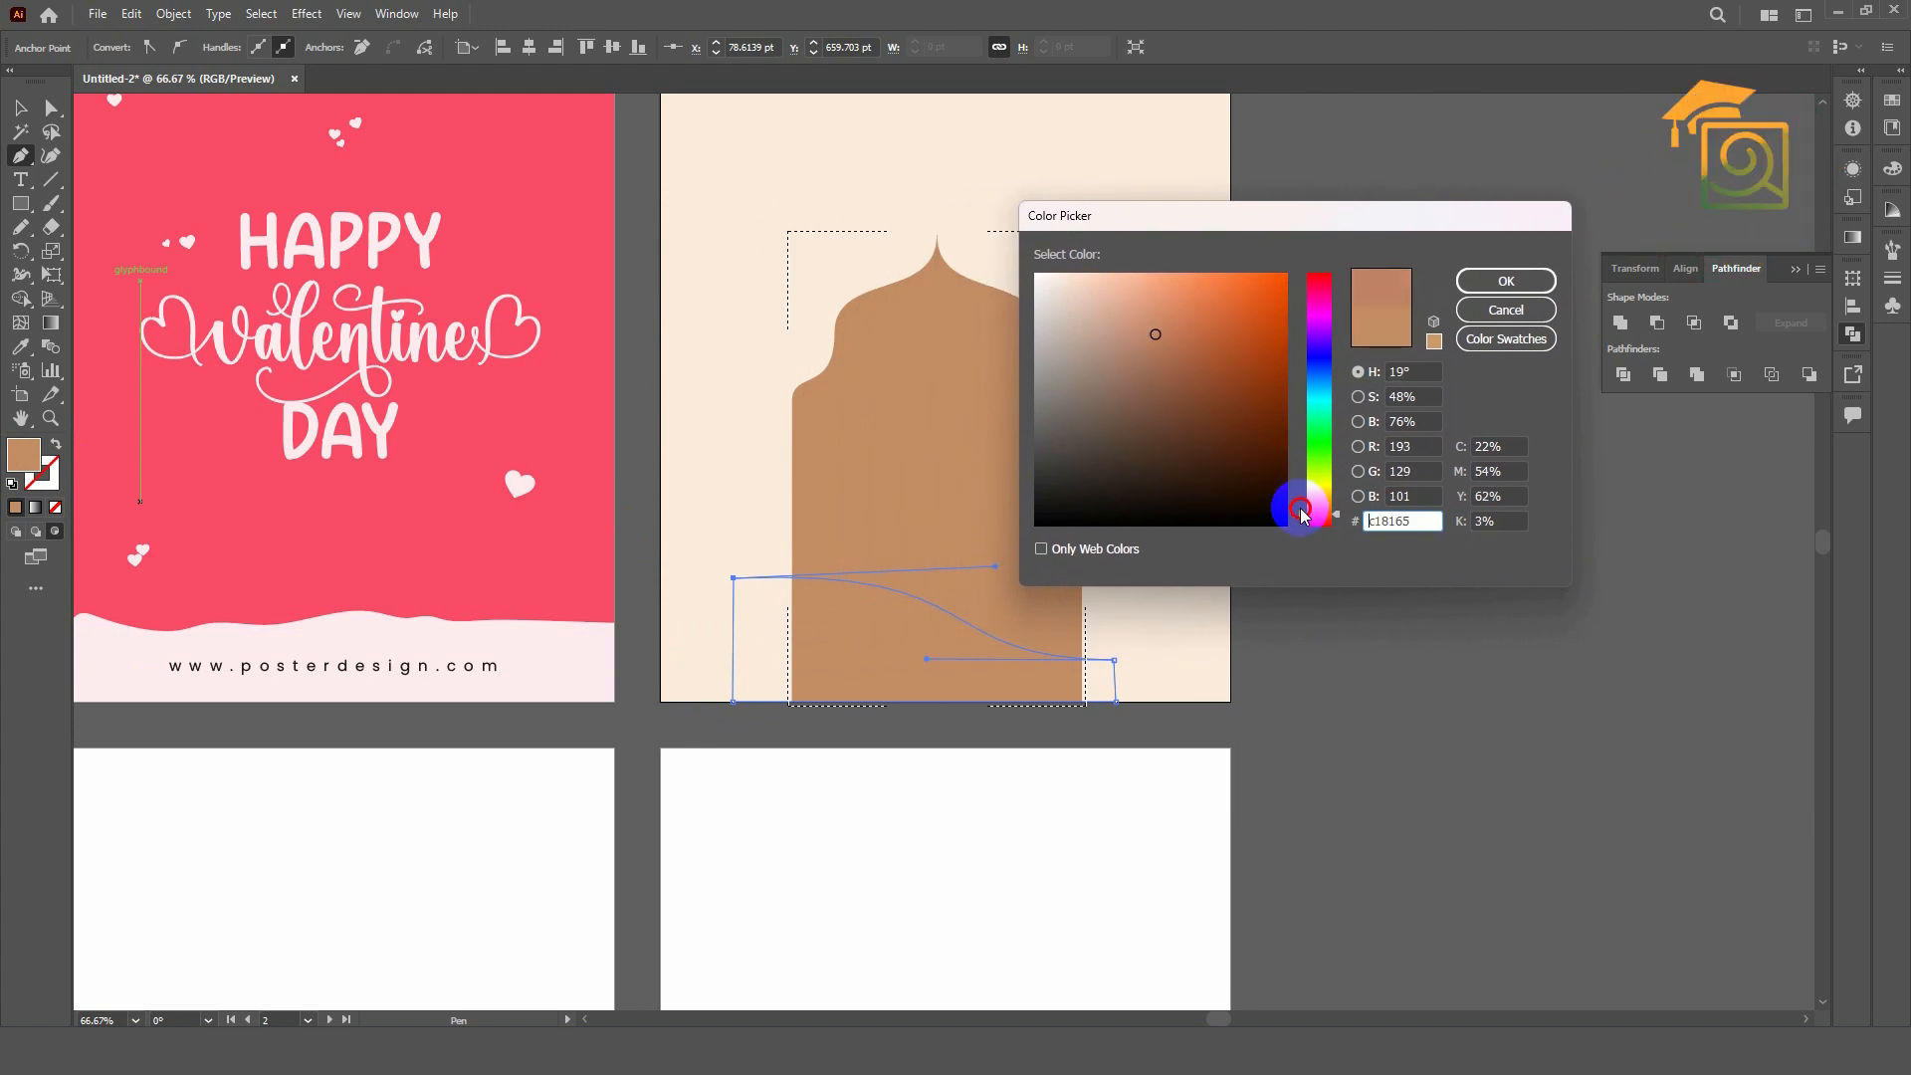
pyautogui.press('Return')
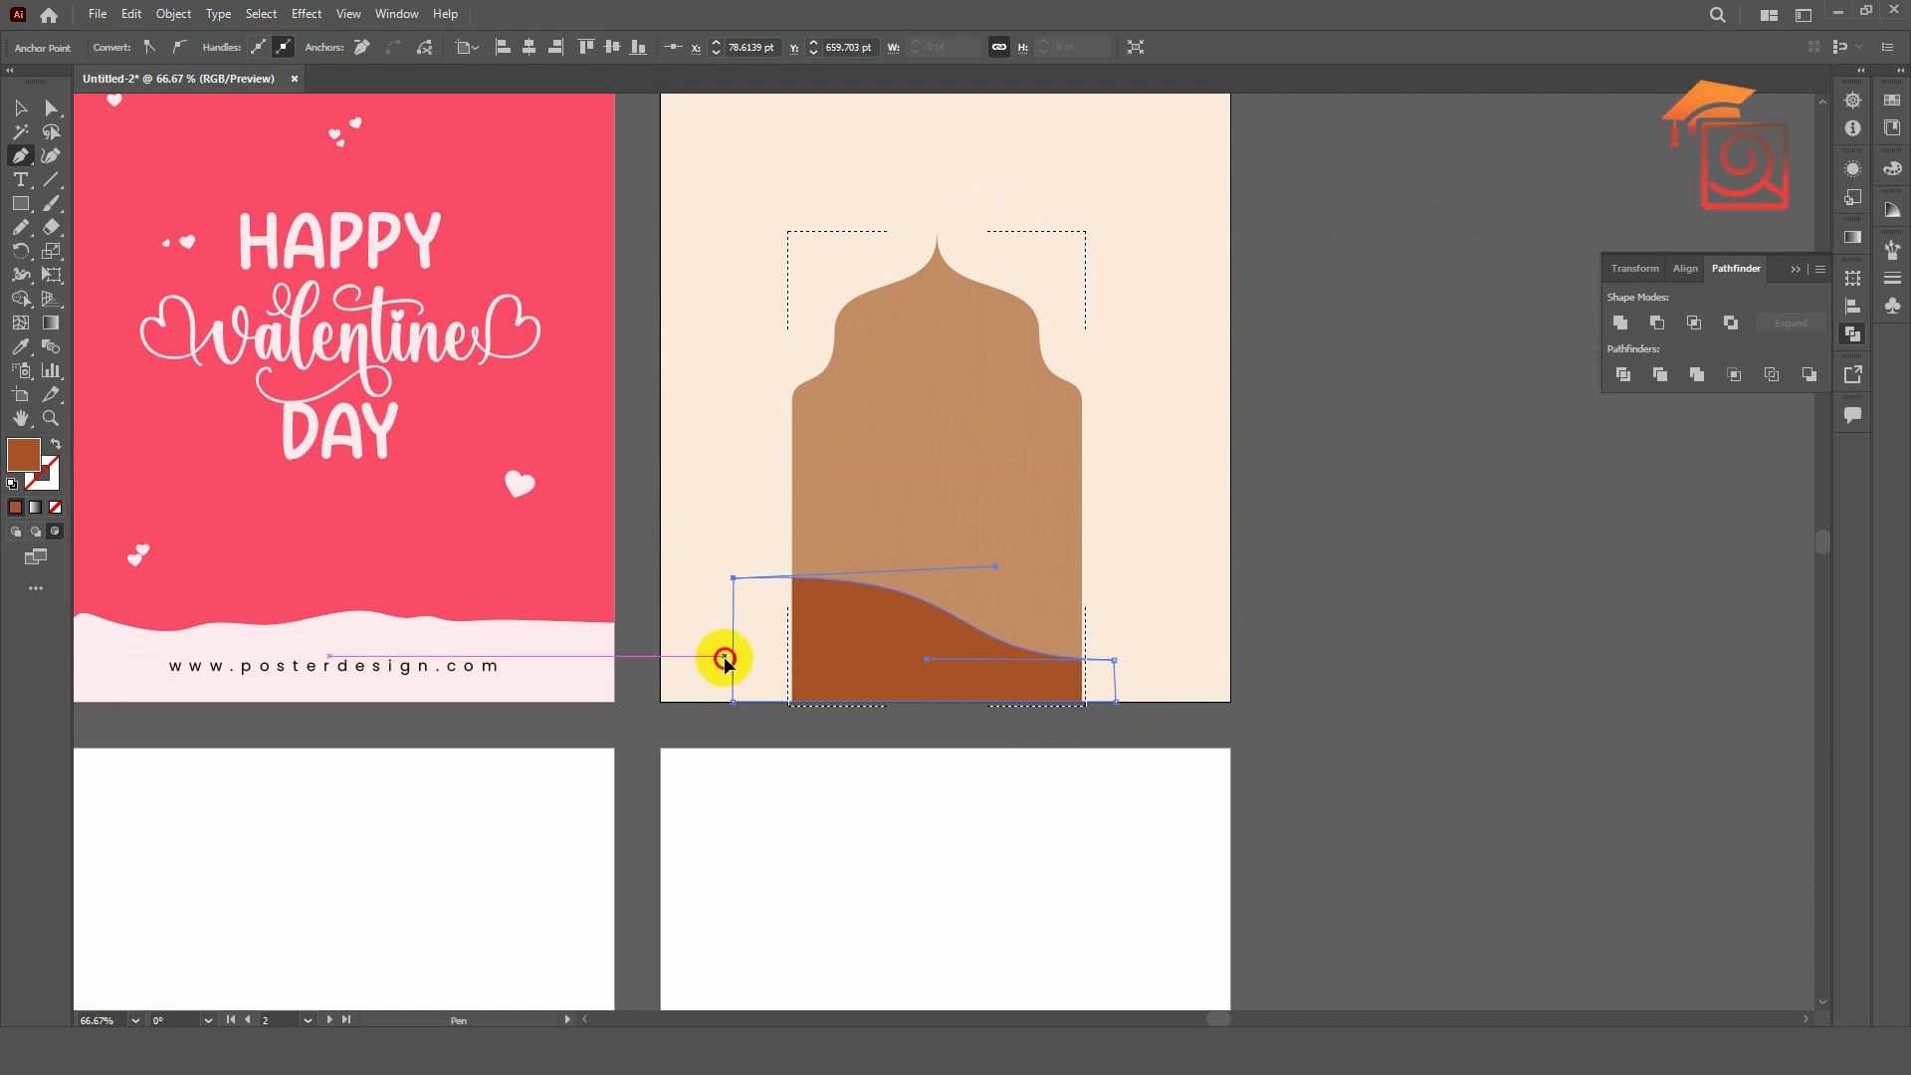
# - Draw an open S-curve with the Pen tool across the lower dome, about 430 by 53 pt, rising to the right
pyautogui.moveTo(724, 656); pyautogui.dragTo(820, 657)
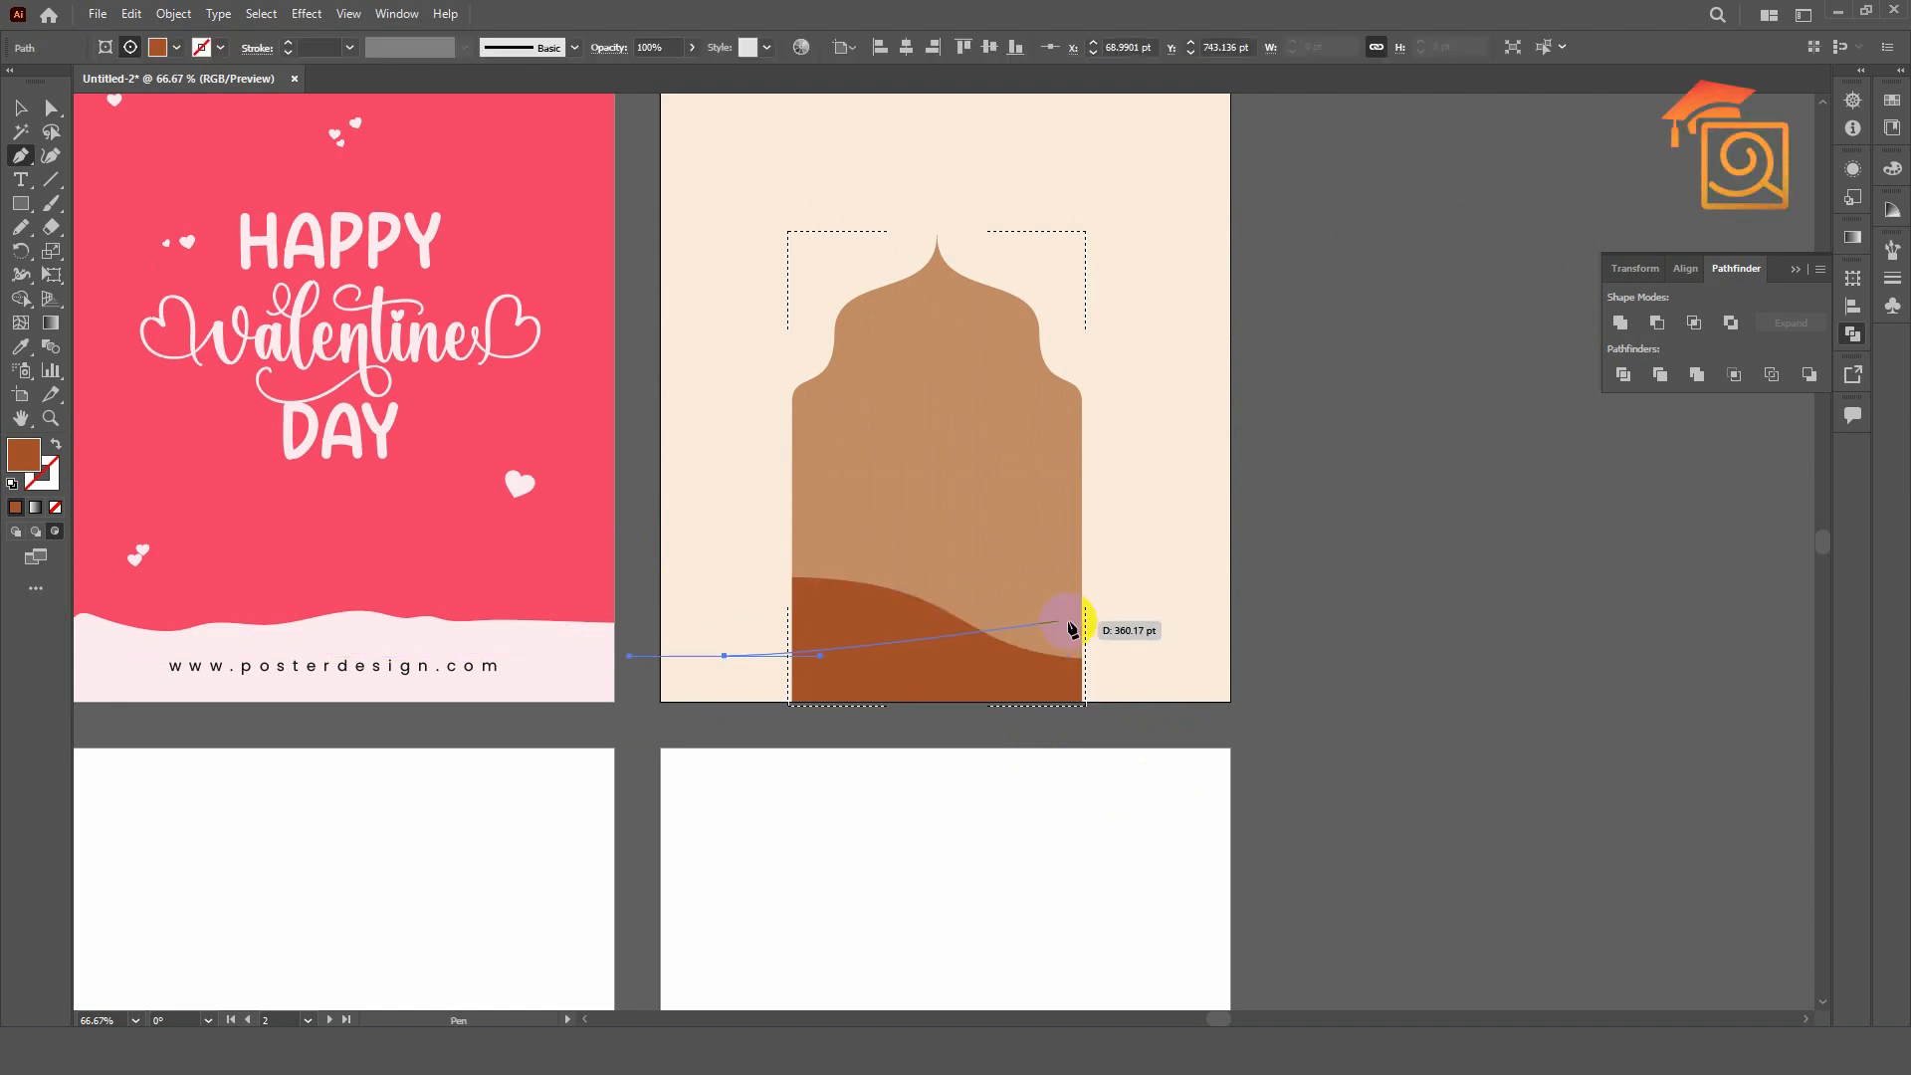
pyautogui.moveTo(1120, 609); pyautogui.dragTo(1304, 625)
pyautogui.moveTo(821, 655); pyautogui.dragTo(971, 677)
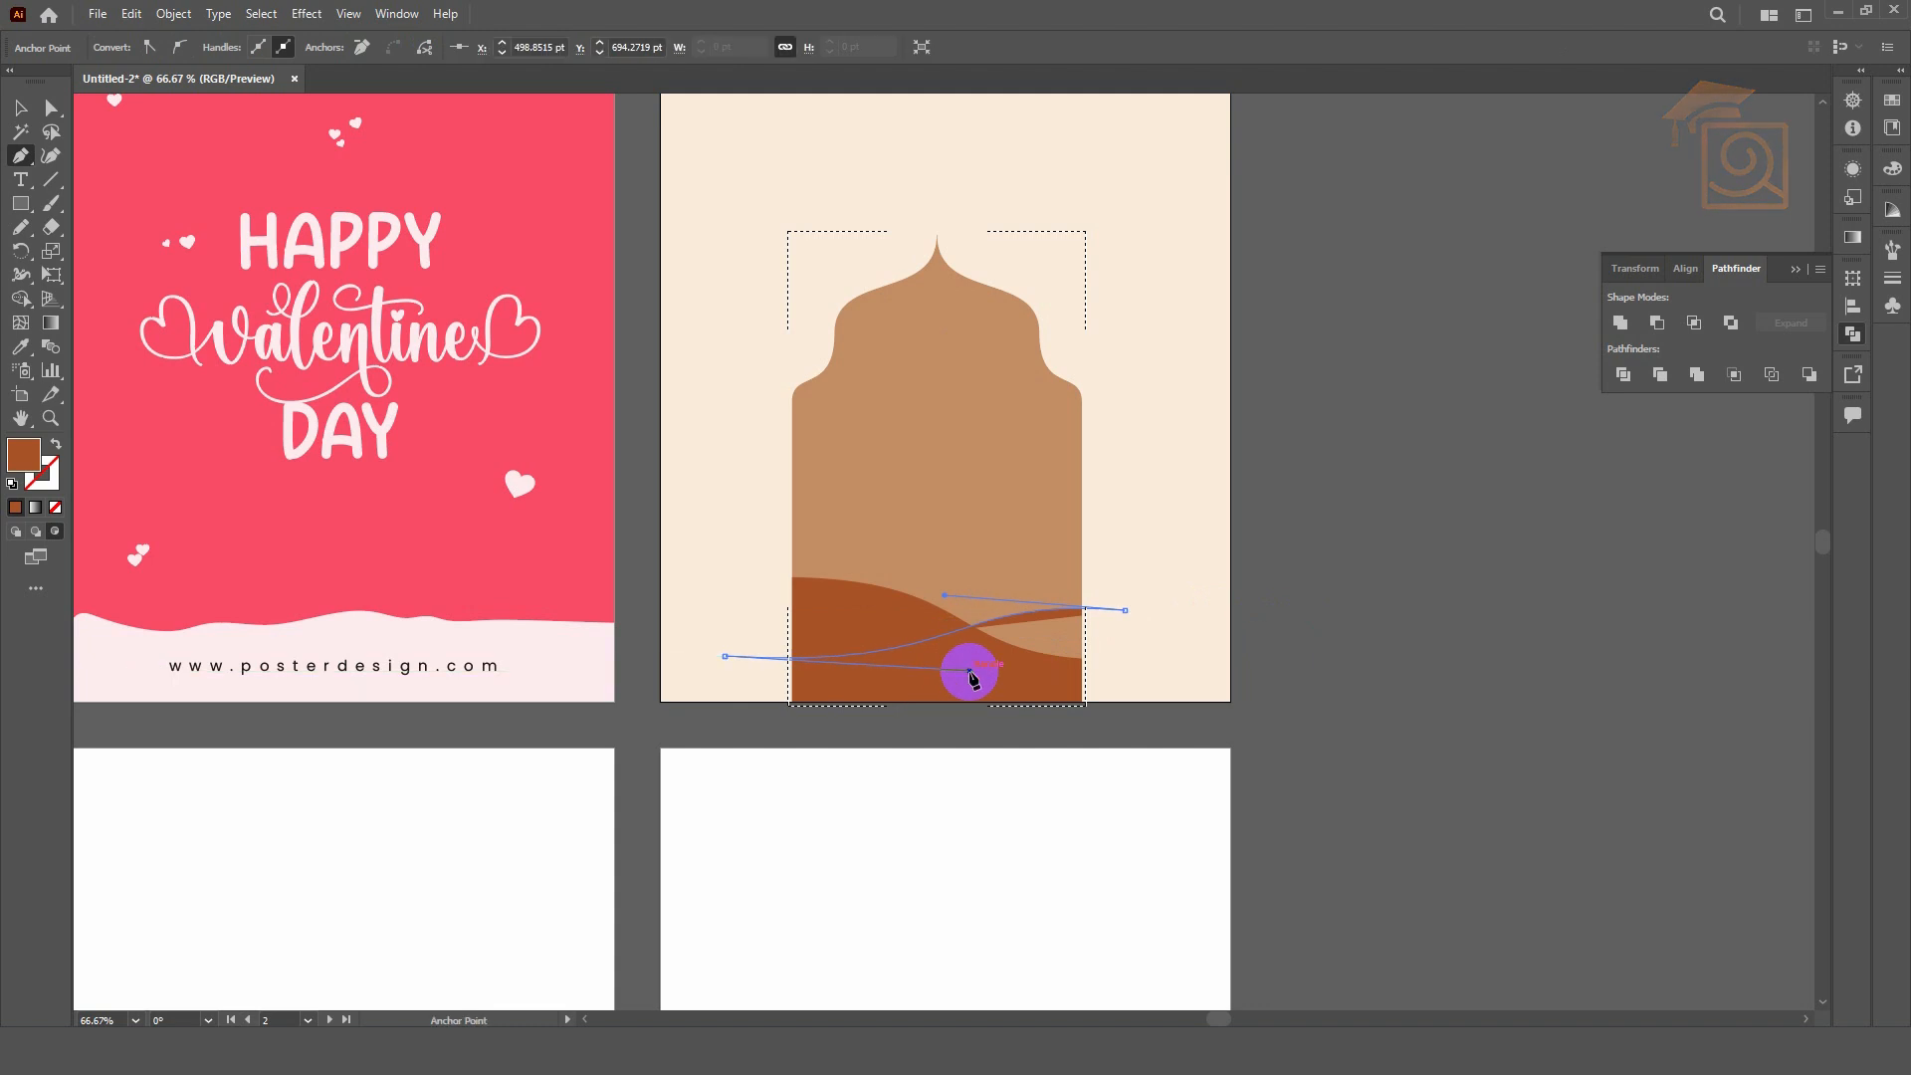
# - Give the S-curve no fill and a cream stroke, hex fcecde, sampled from the poster background
pyautogui.click(56, 443)
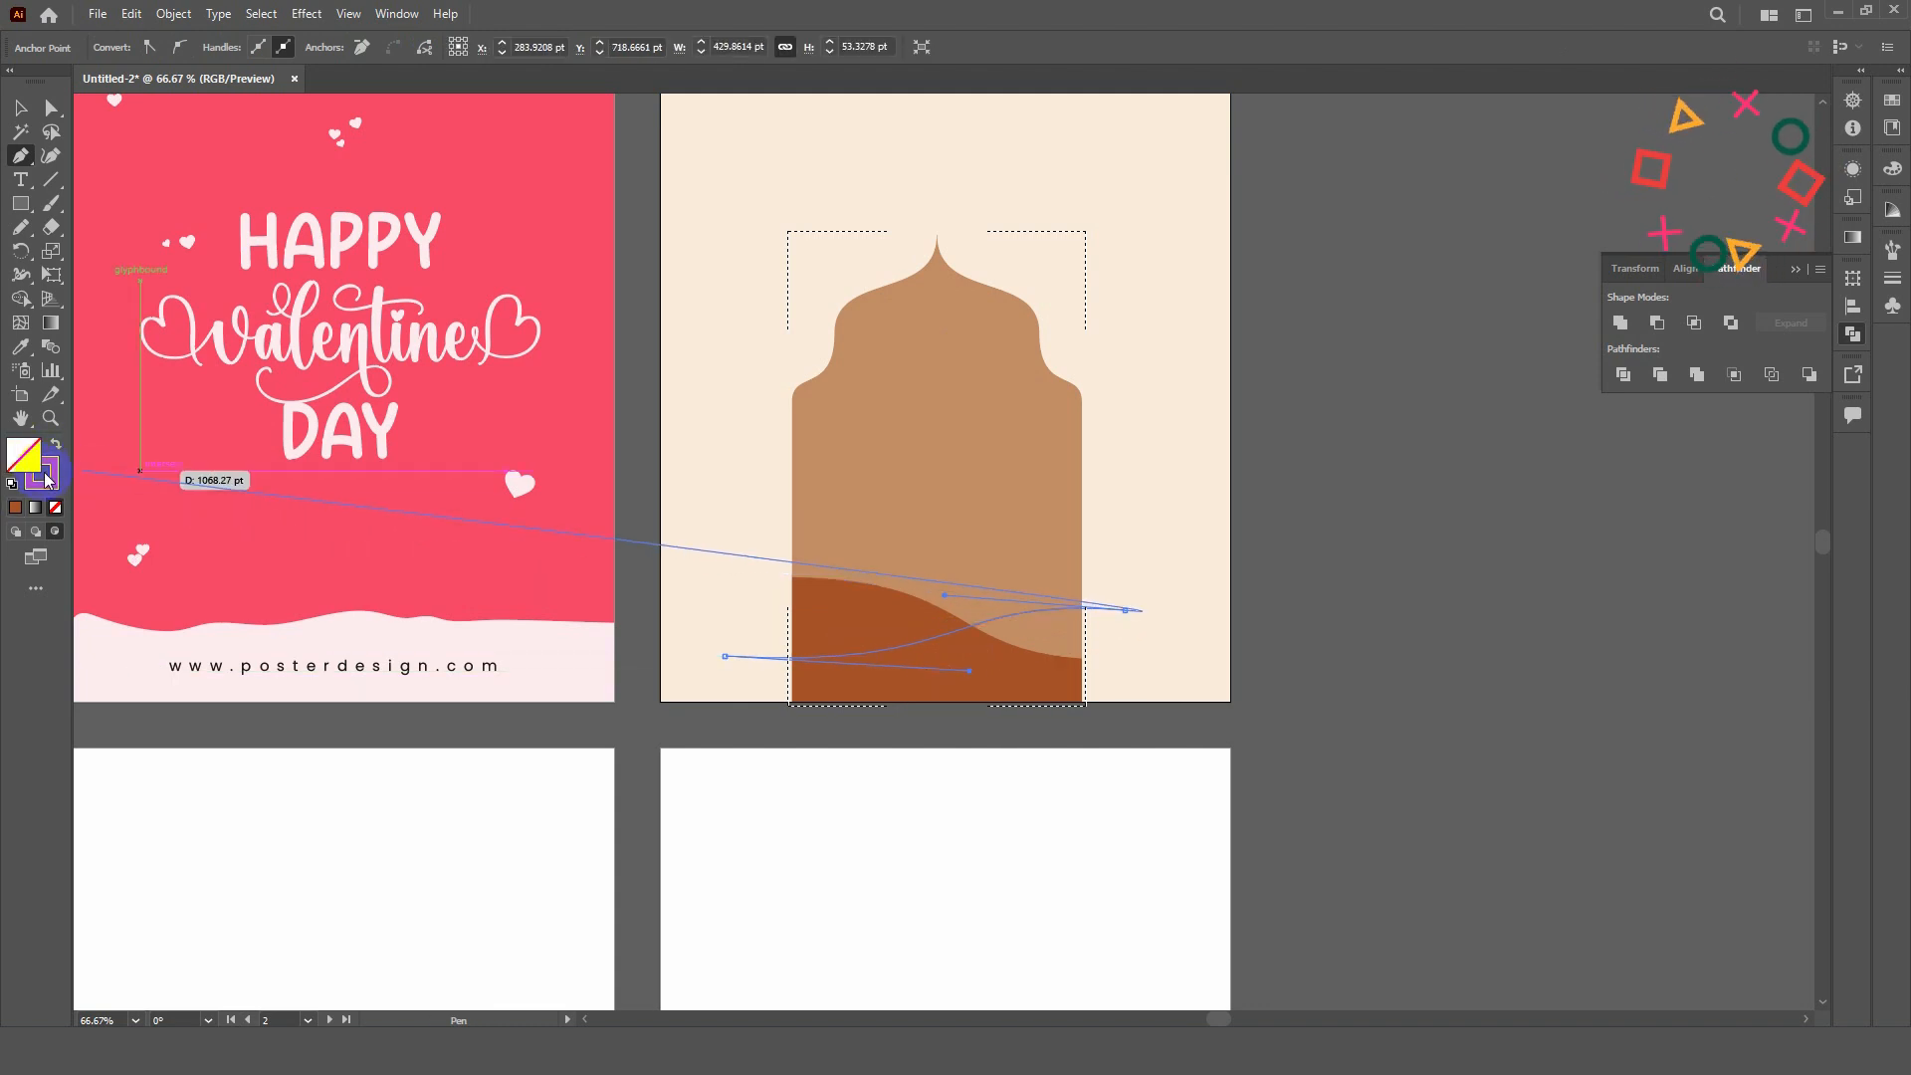
pyautogui.click(44, 476)
pyautogui.click(20, 347)
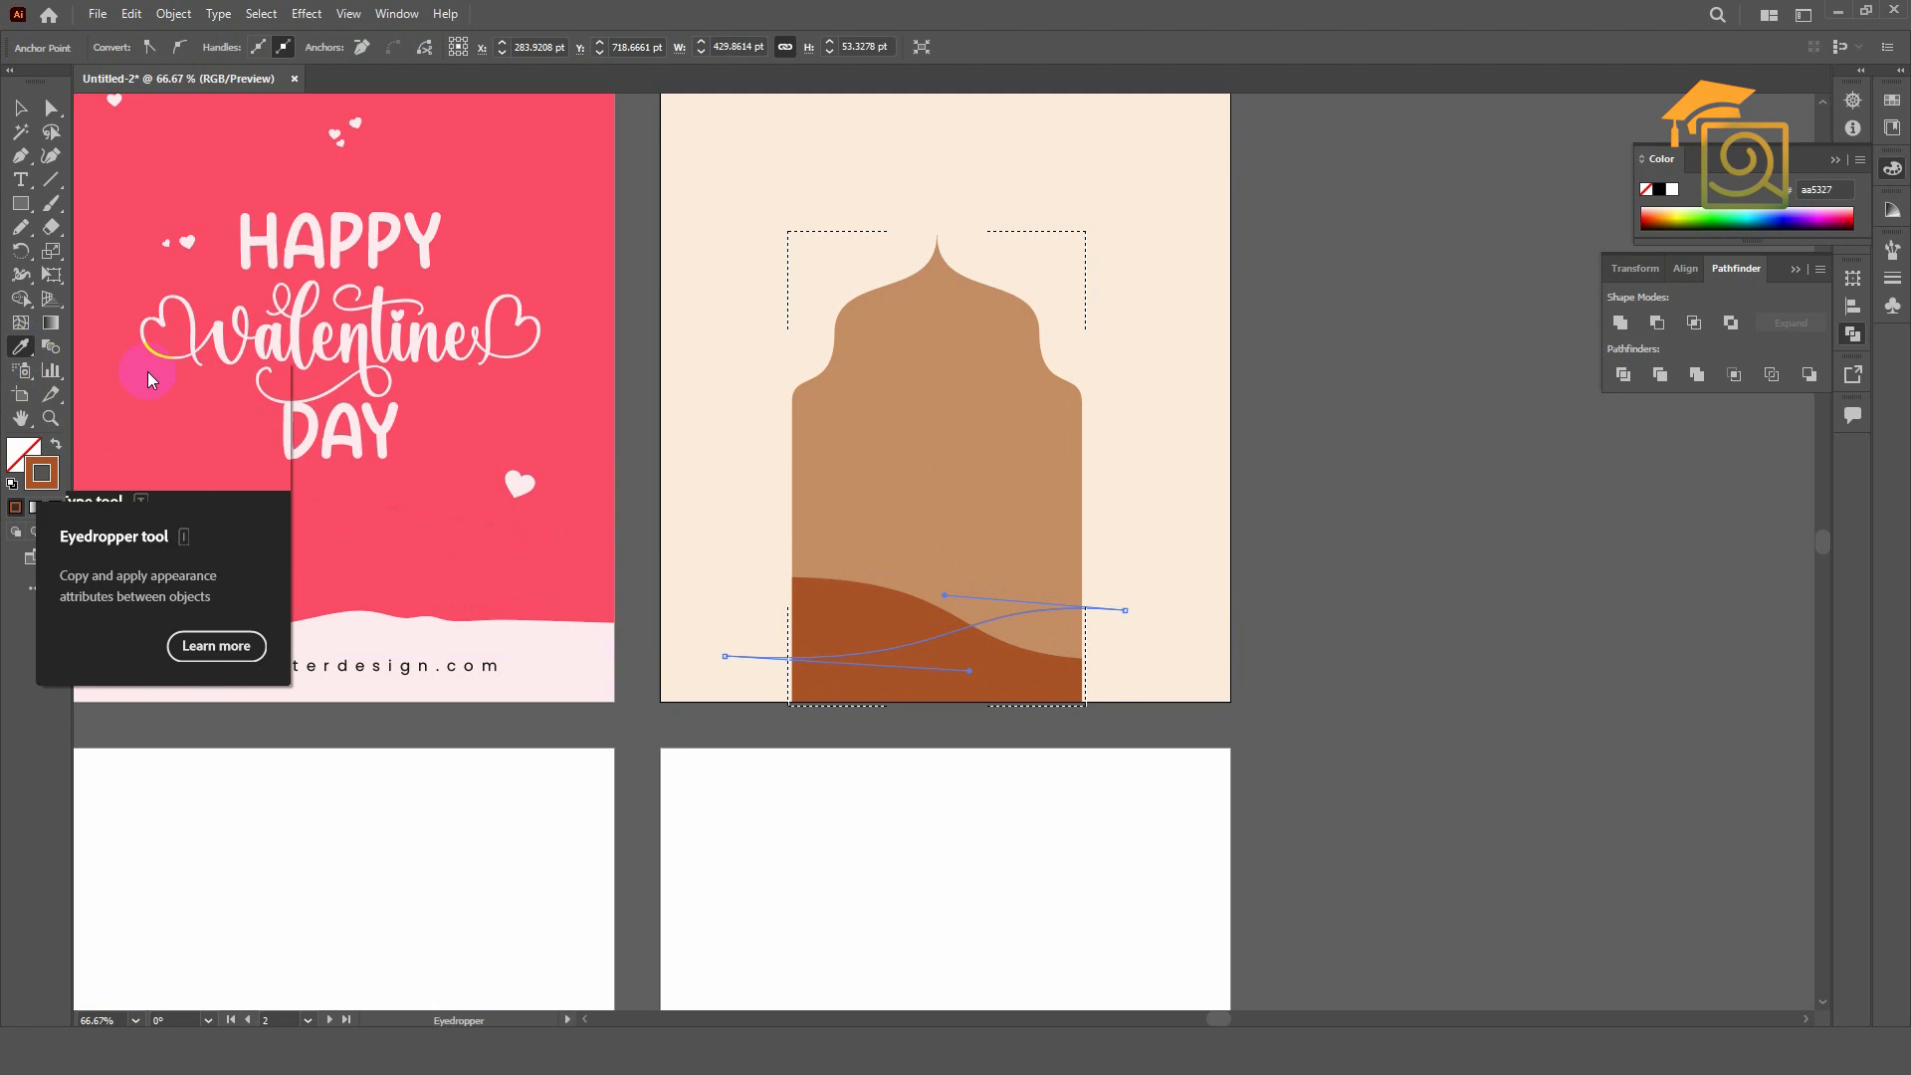
pyautogui.click(717, 375)
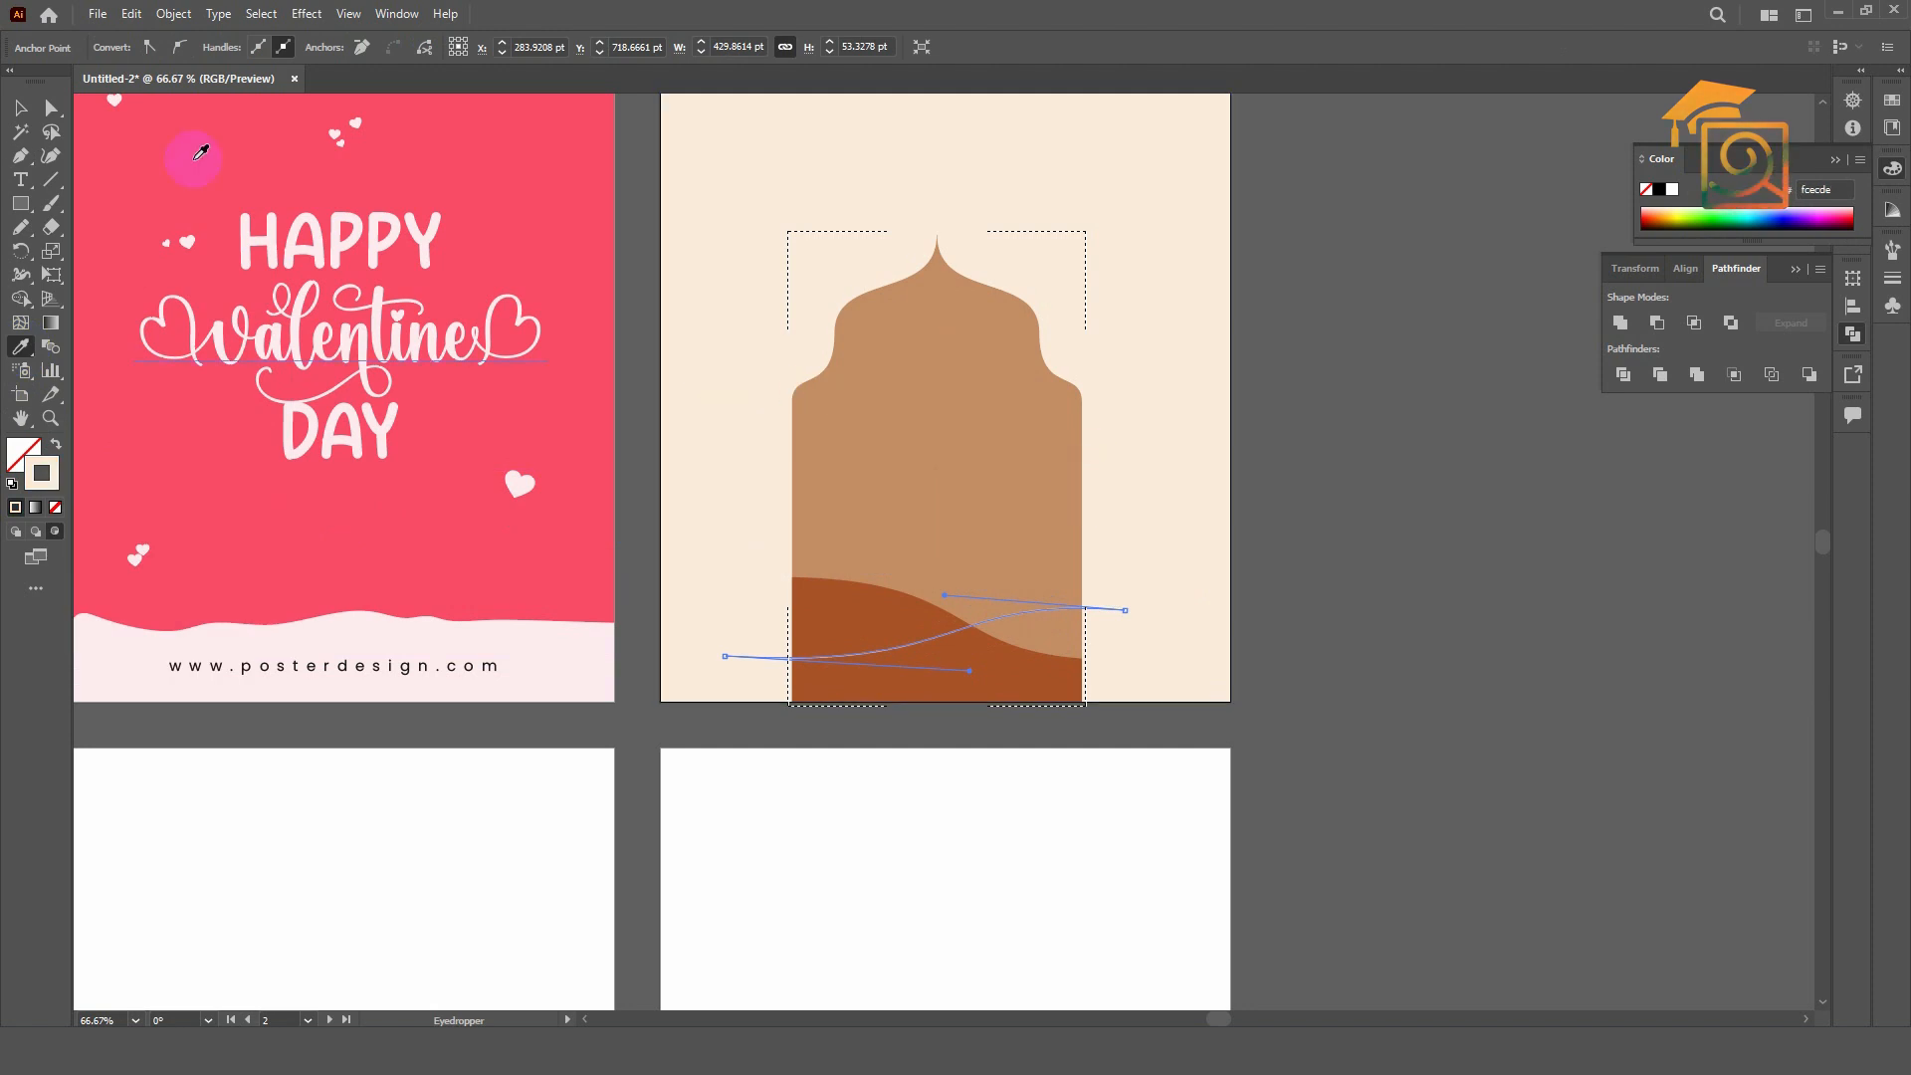
pyautogui.click(20, 107)
# - Set the cream curve's stroke weight to 2 pt and move the curve slightly lower inside the dome
pyautogui.click(1096, 631)
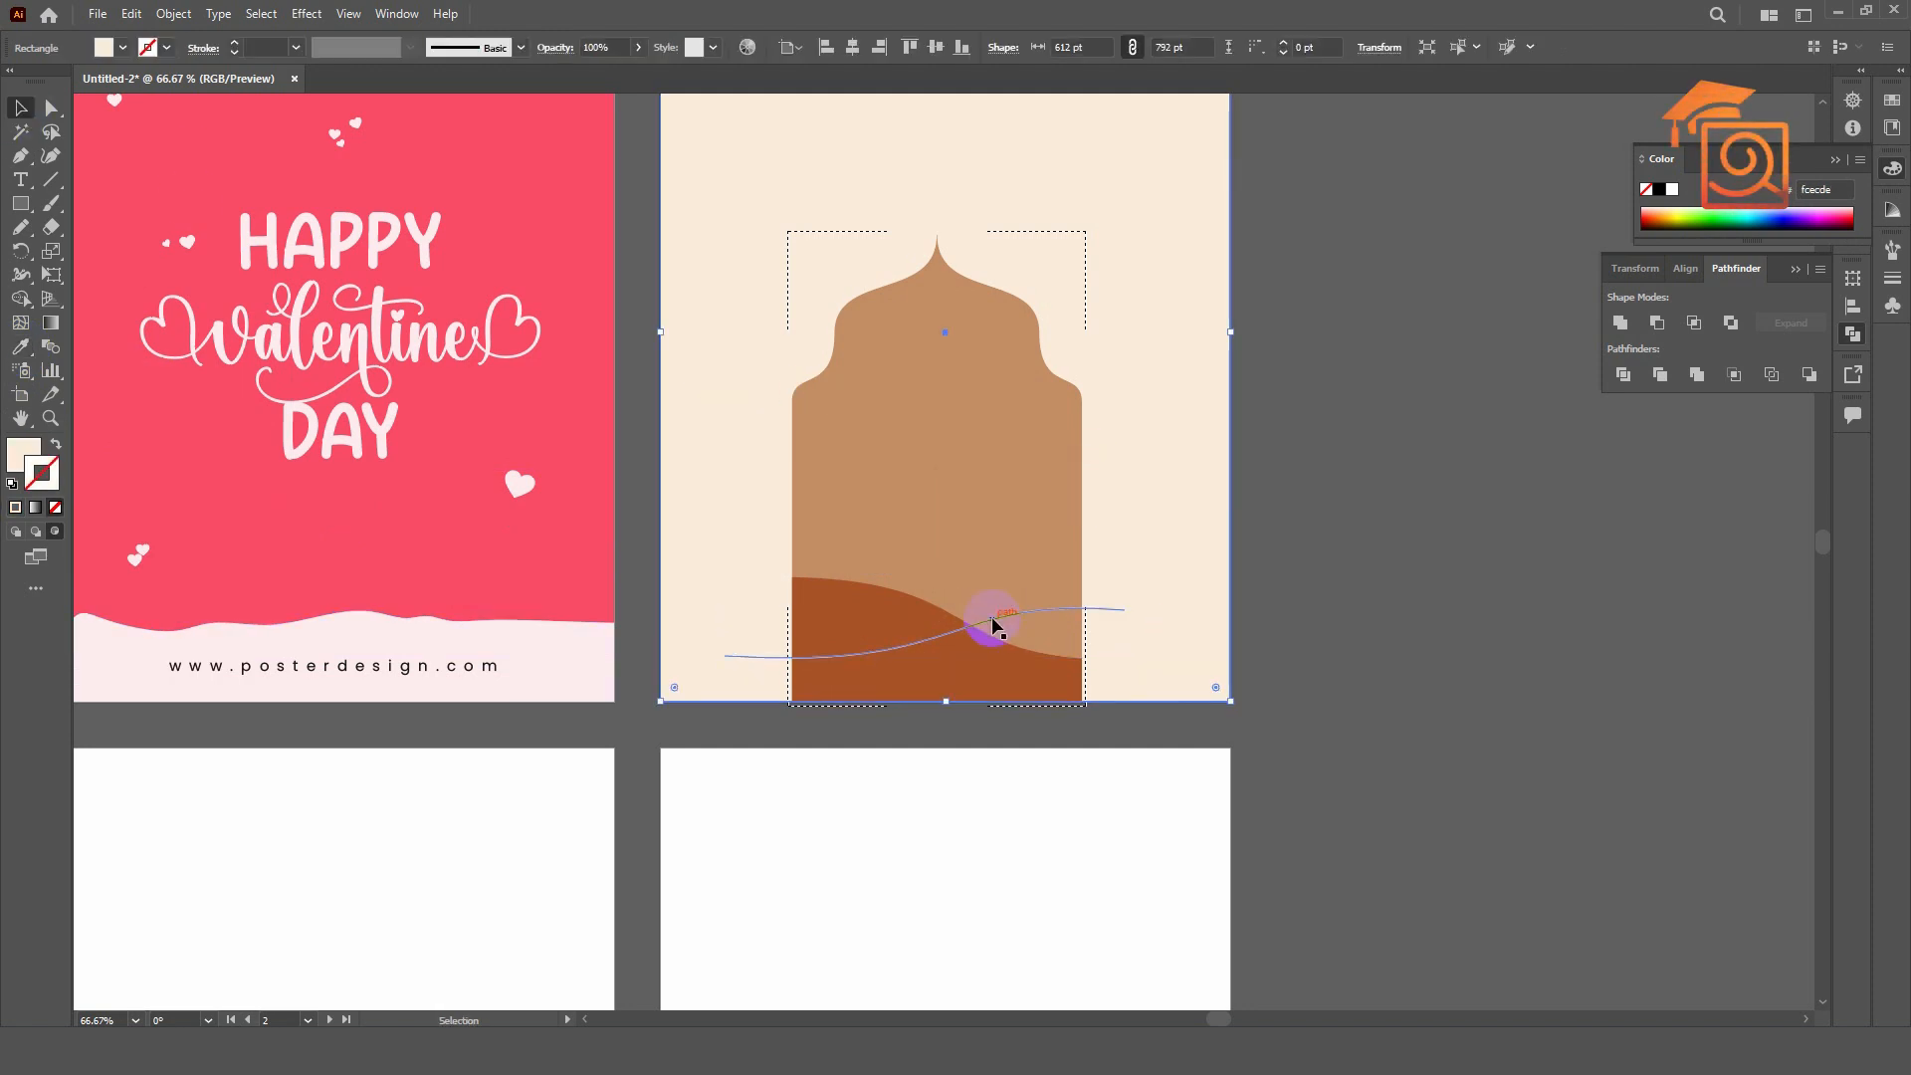
pyautogui.doubleClick(992, 624)
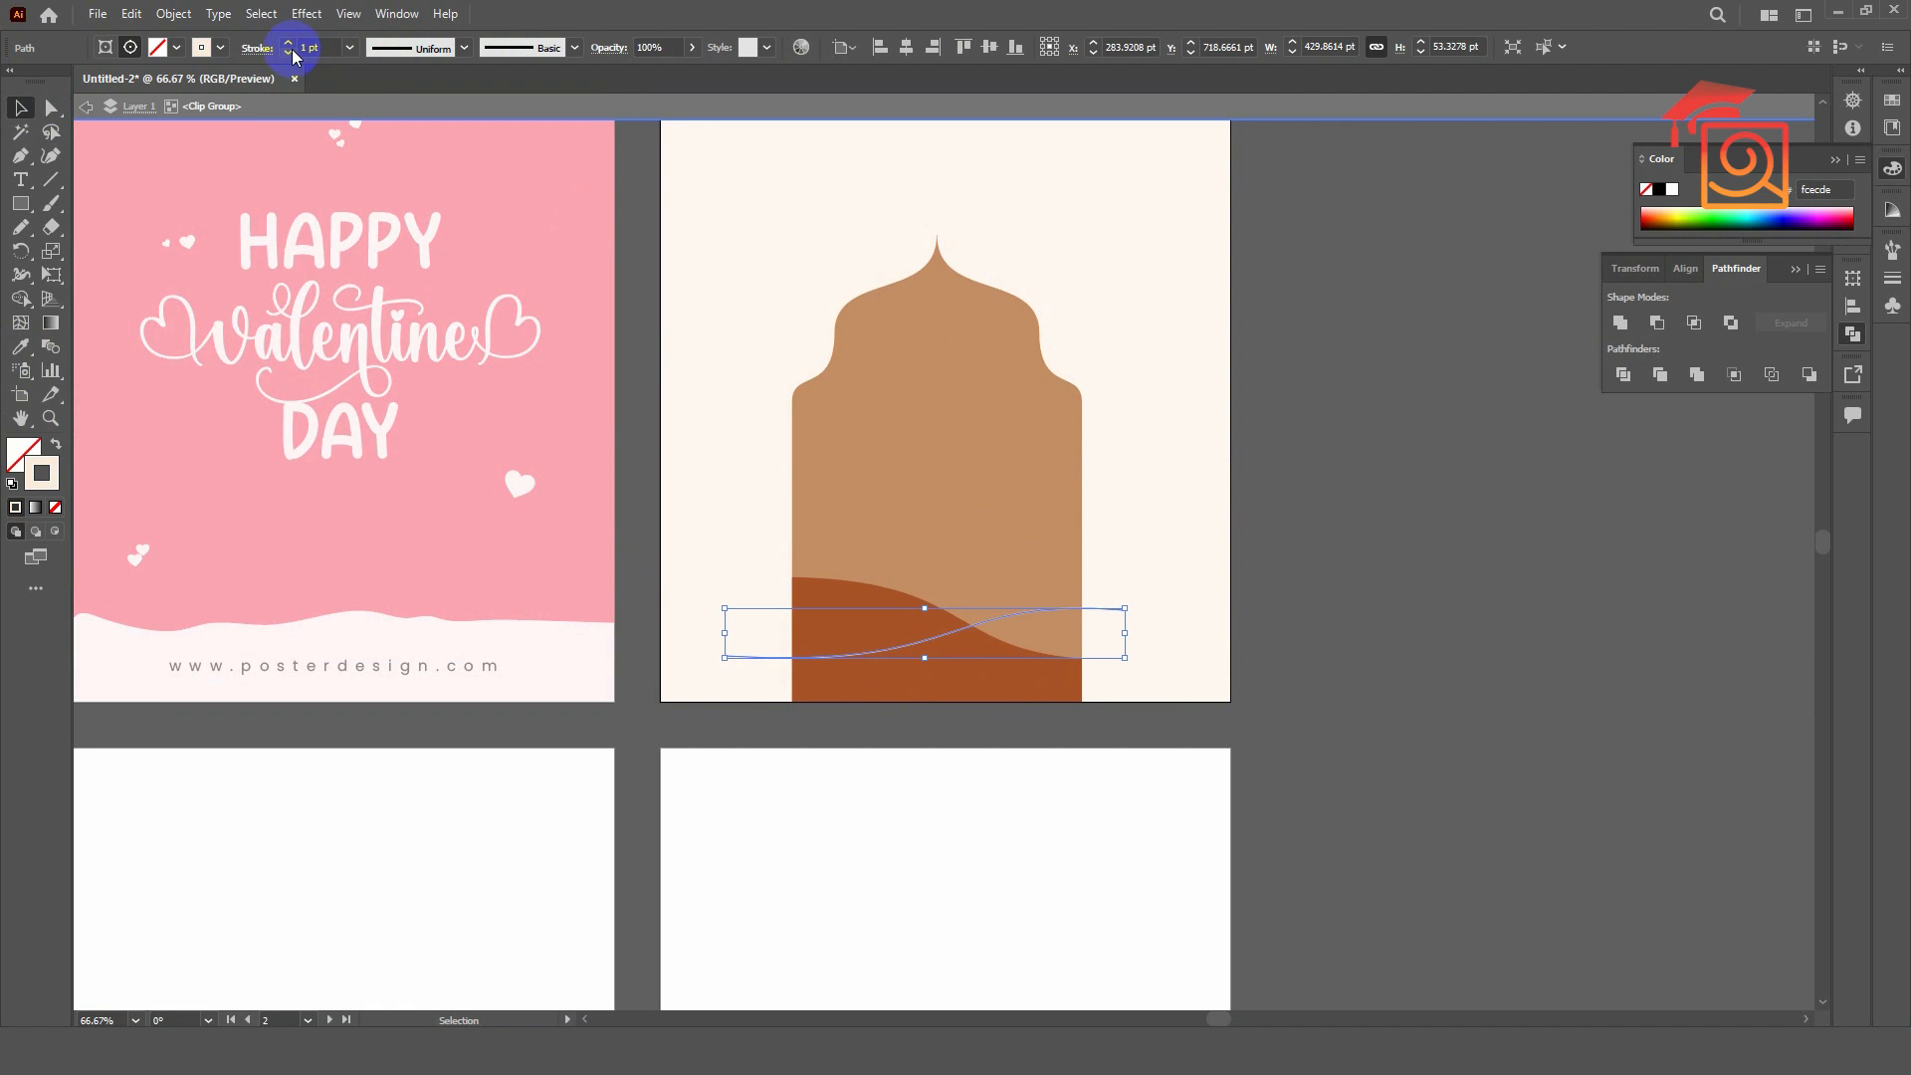
pyautogui.click(289, 45)
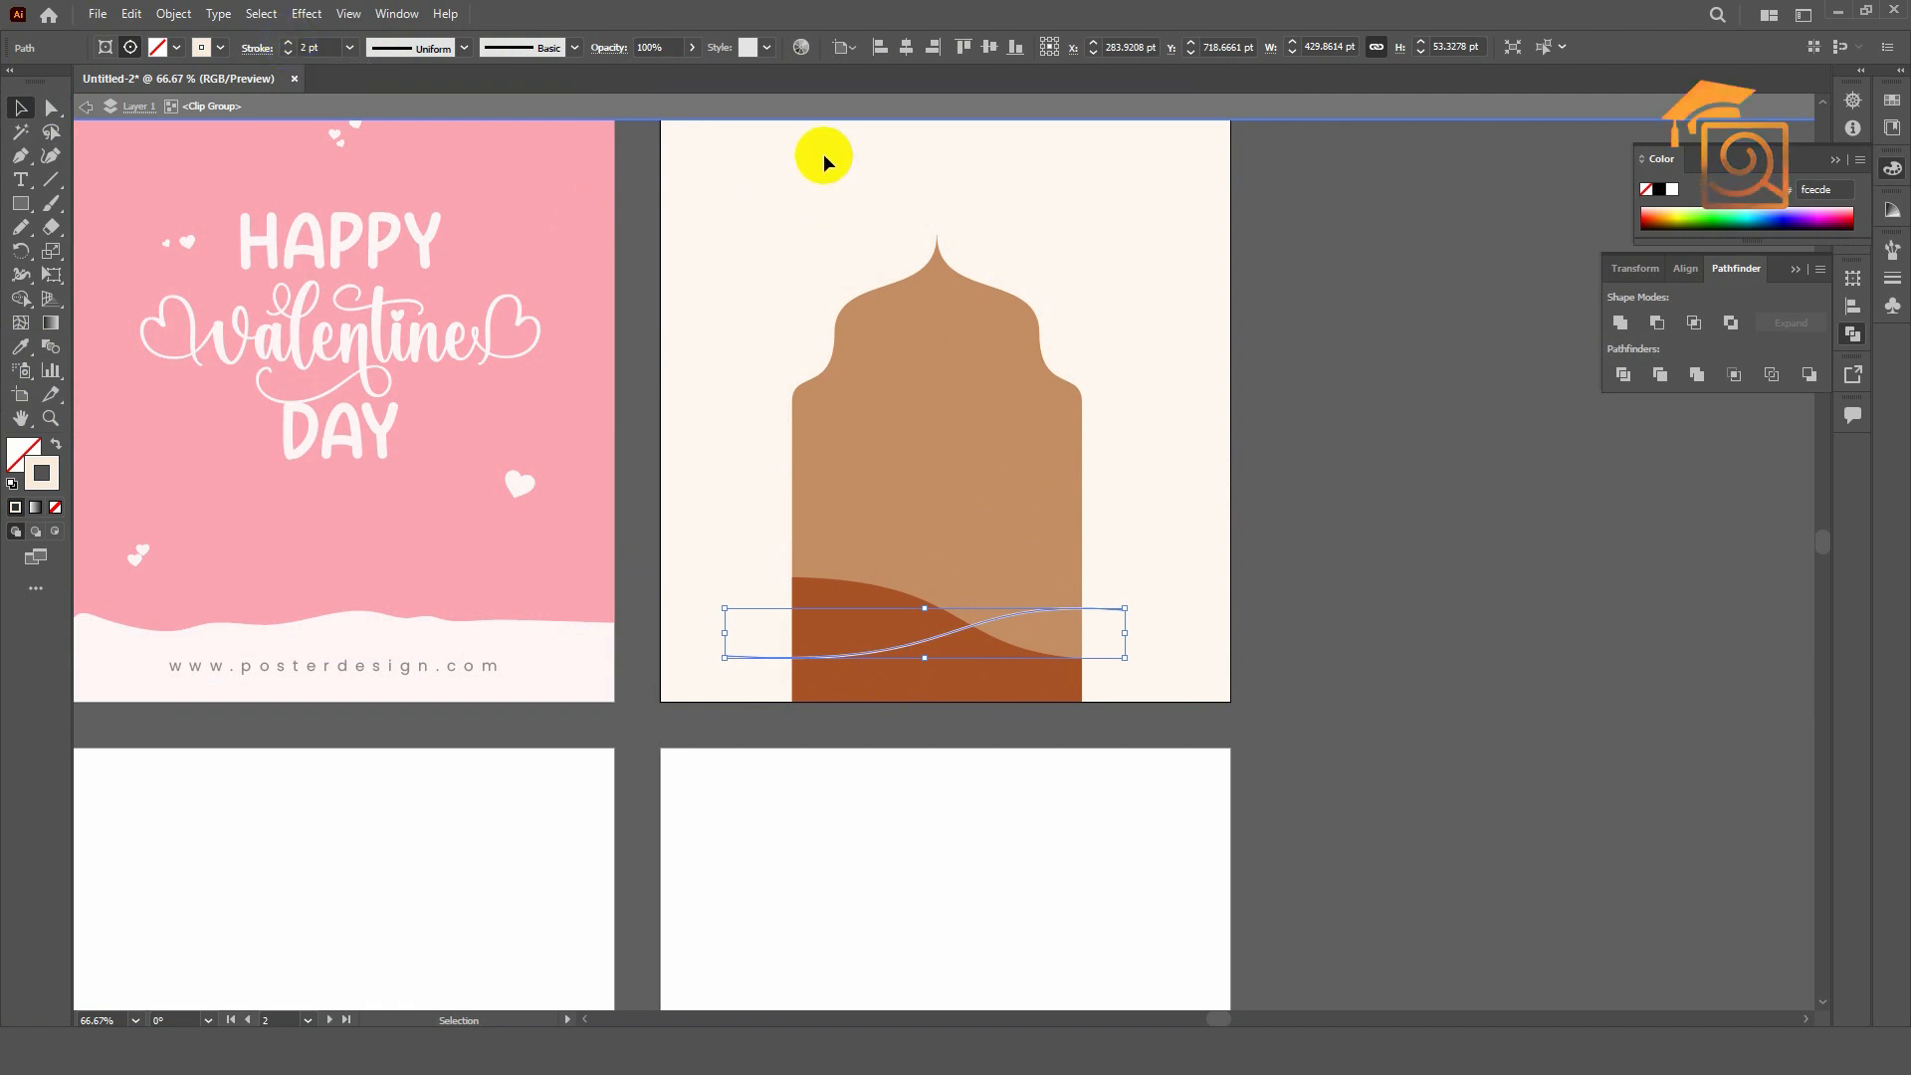
pyautogui.moveTo(958, 629); pyautogui.dragTo(958, 643)
pyautogui.click(1106, 257)
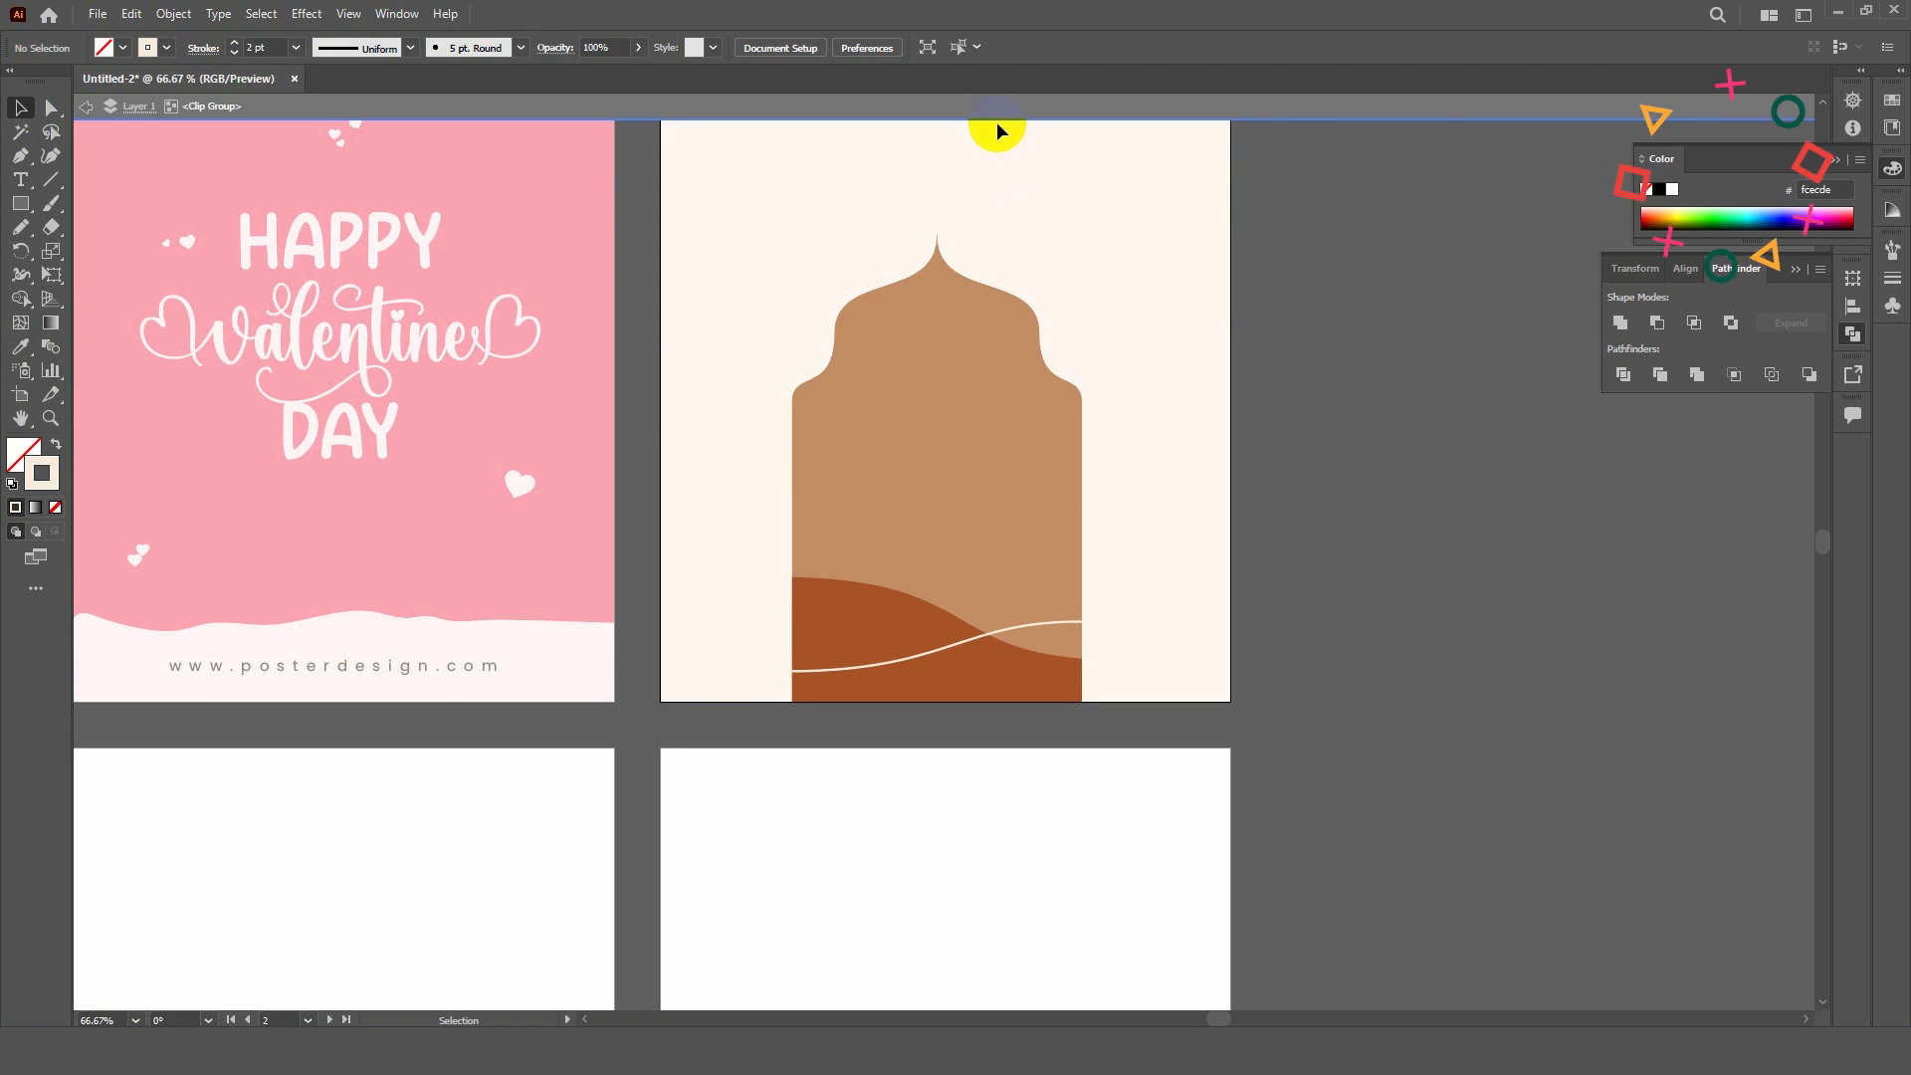
pyautogui.doubleClick(1015, 498)
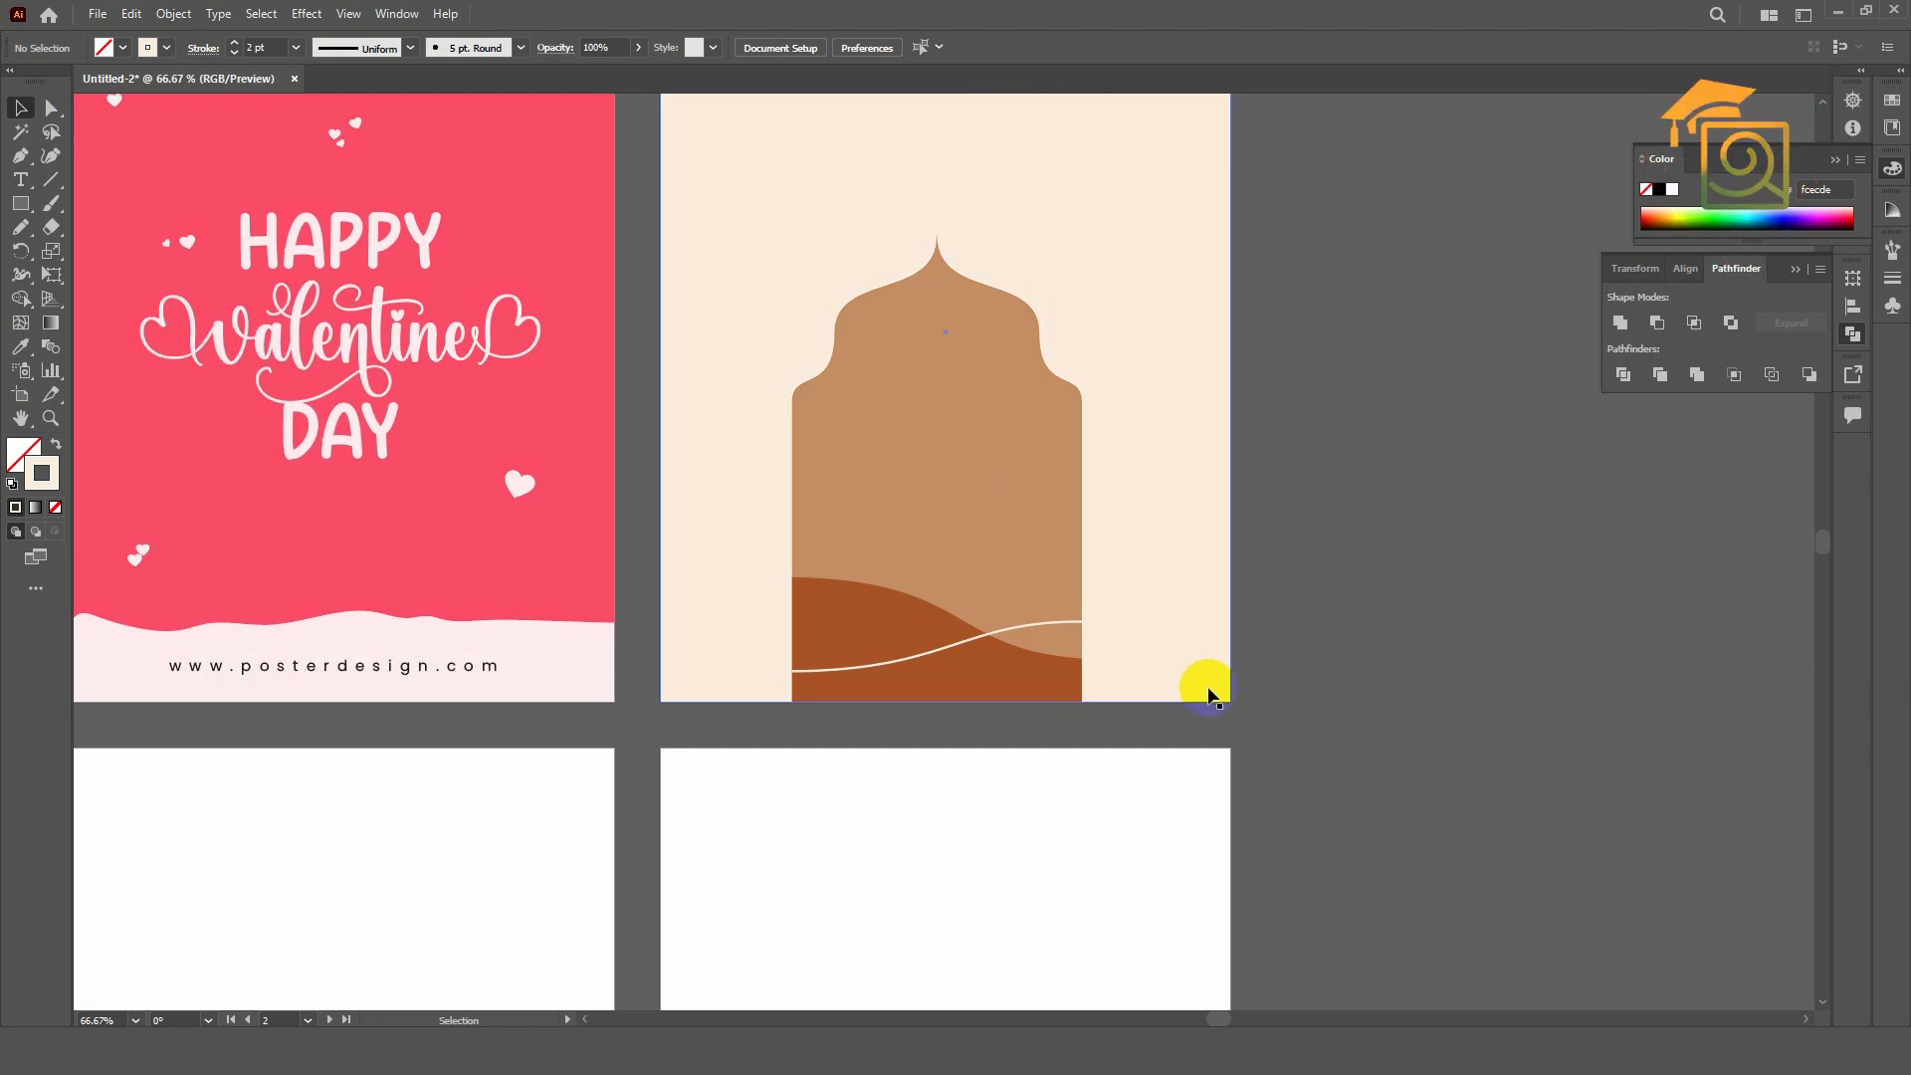
# - Reshape the left part of the cream curve so it dips below its raised left end
pyautogui.click(139, 141)
pyautogui.click(53, 107)
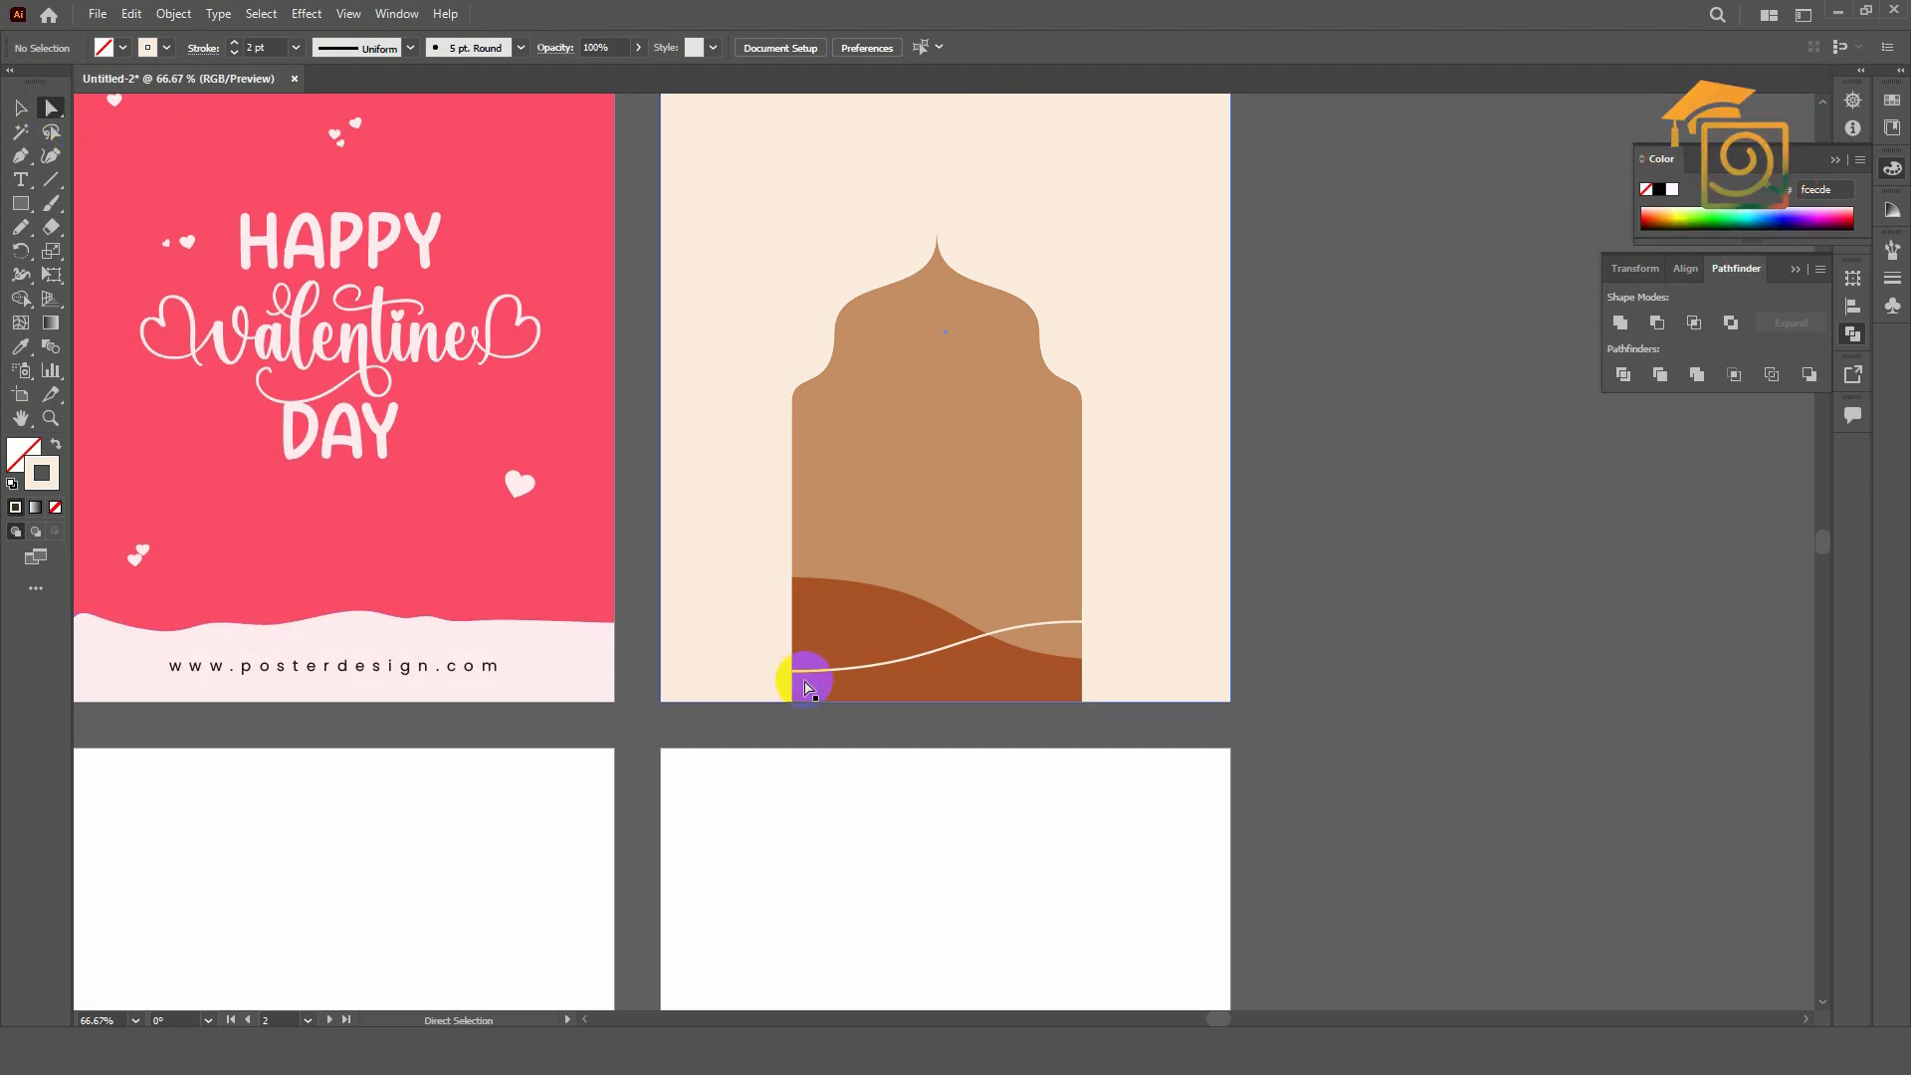
pyautogui.moveTo(797, 671); pyautogui.dragTo(722, 653)
pyautogui.scroll(-1, 1433, 632)
pyautogui.click(1404, 623)
# - Draw a large cream circle in the dome and a smaller circle of about 122 pt overlapping its upper right
pyautogui.click(20, 108)
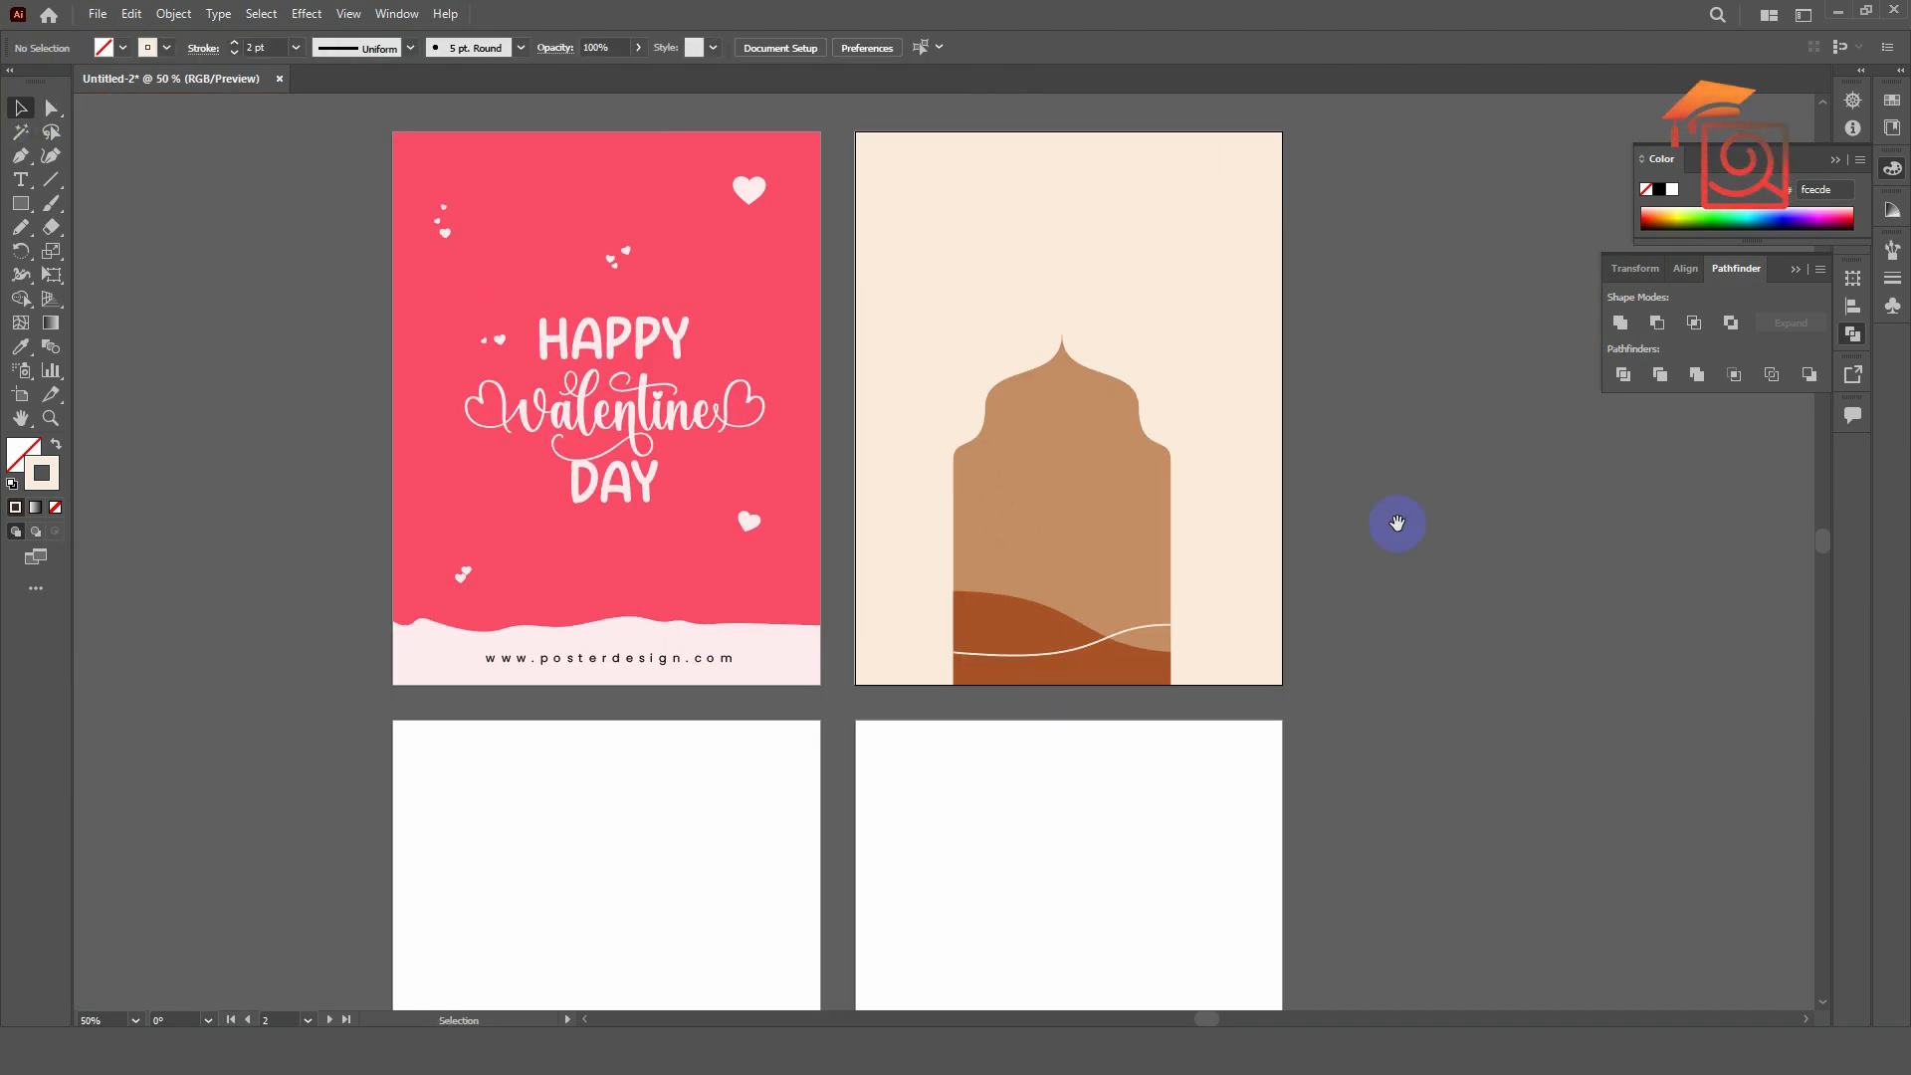
pyautogui.moveTo(1394, 520); pyautogui.dragTo(1212, 491)
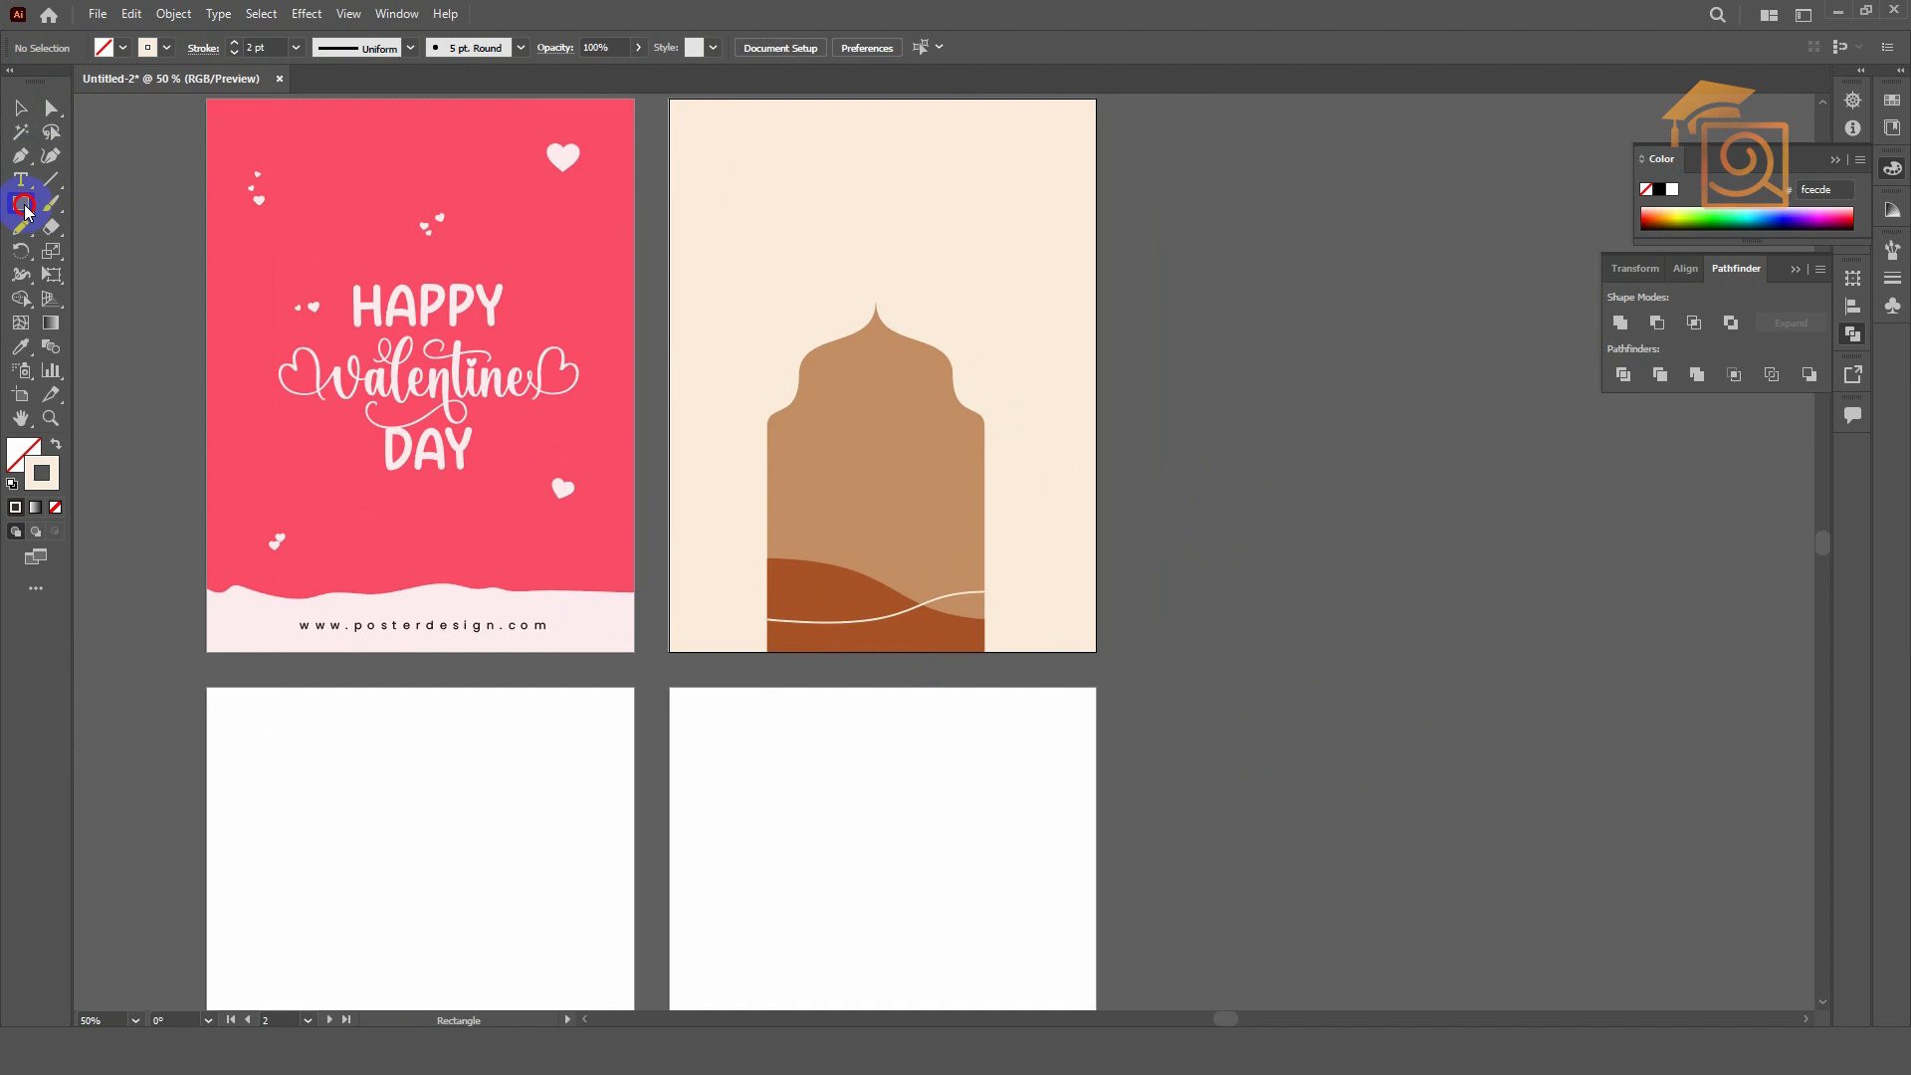
pyautogui.moveTo(25, 207); pyautogui.dragTo(97, 252)
pyautogui.click(55, 444)
pyautogui.click(21, 108)
pyautogui.moveTo(873, 478)
pyautogui.mouseDown()
pyautogui.moveTo(921, 526)
pyautogui.moveTo(887, 461)
pyautogui.moveTo(946, 423)
pyautogui.moveTo(938, 401)
pyautogui.mouseUp()
pyautogui.scroll(1, 924, 474)
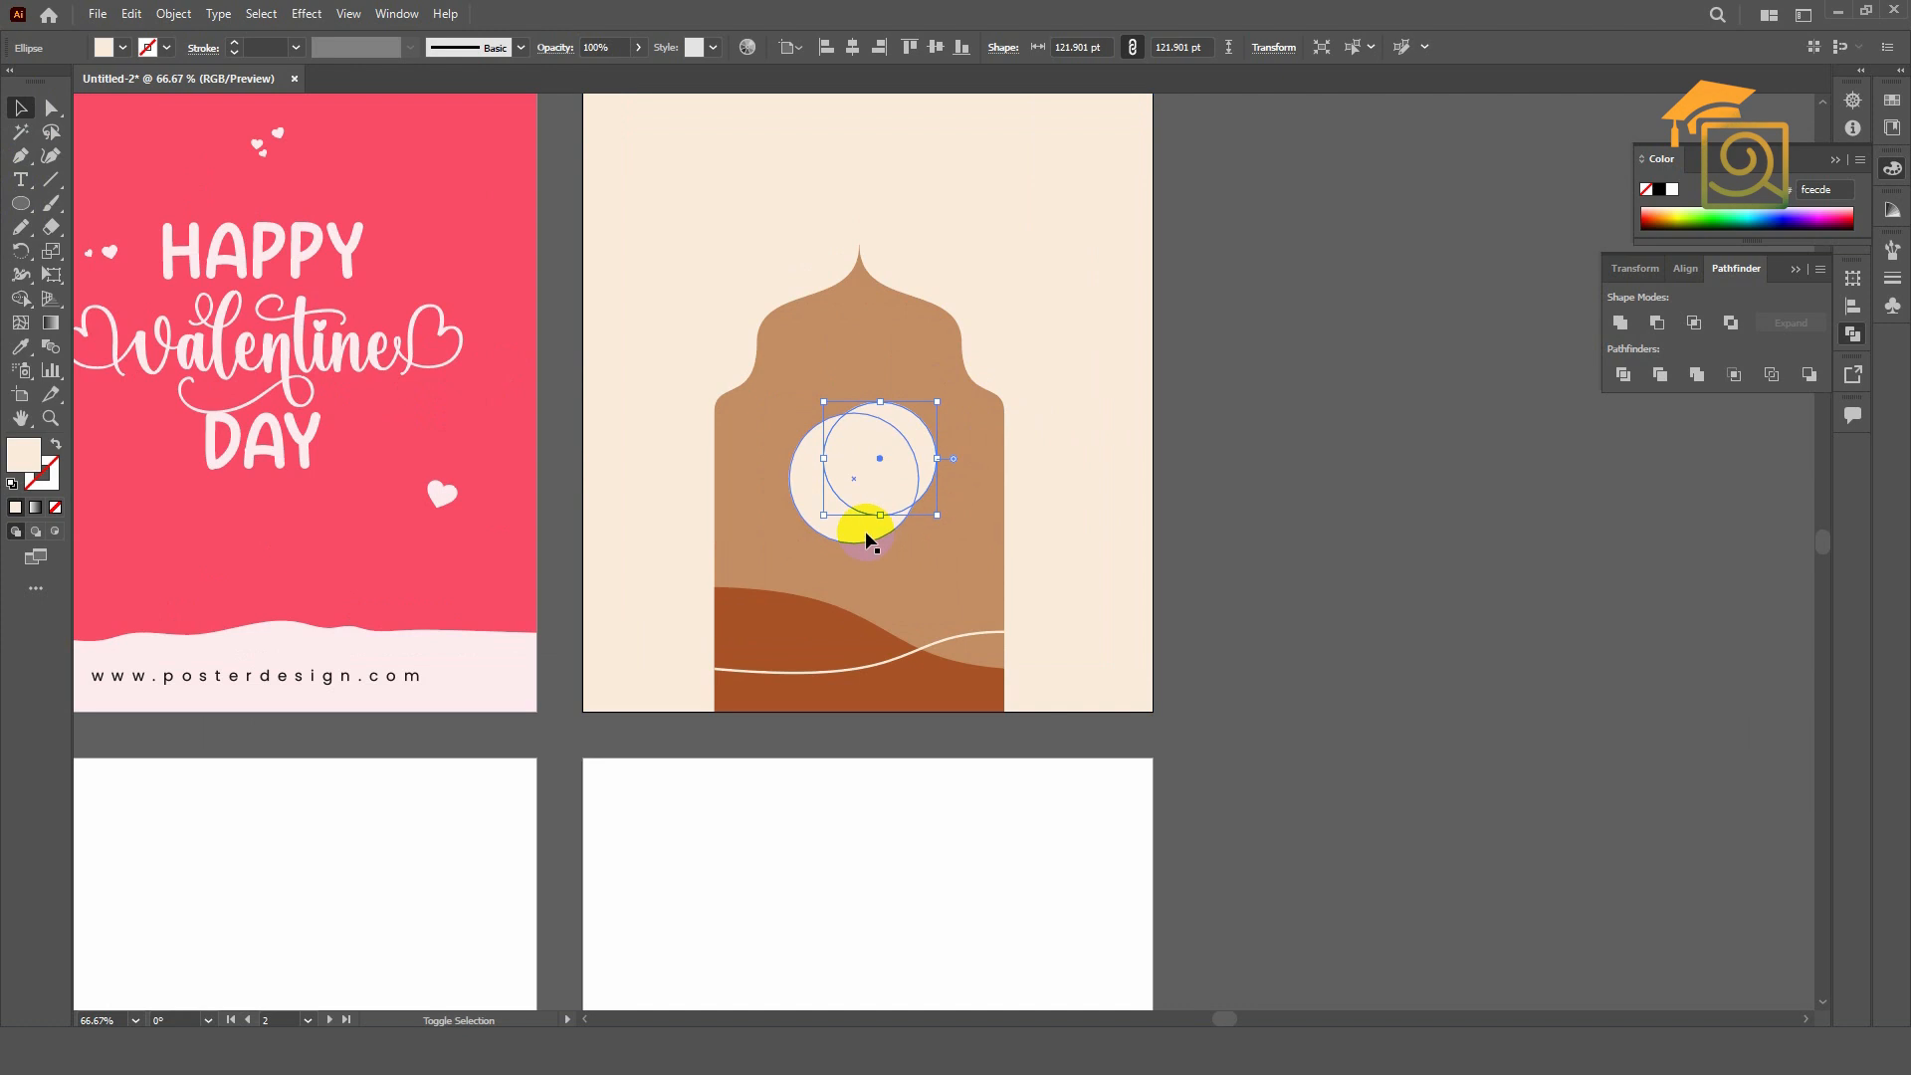
# - Subtract the smaller circle from the larger one with Minus Front and move the resulting crescent up into the dome's upper part
pyautogui.keyDown('shift'); pyautogui.click(866, 541); pyautogui.keyUp('shift')
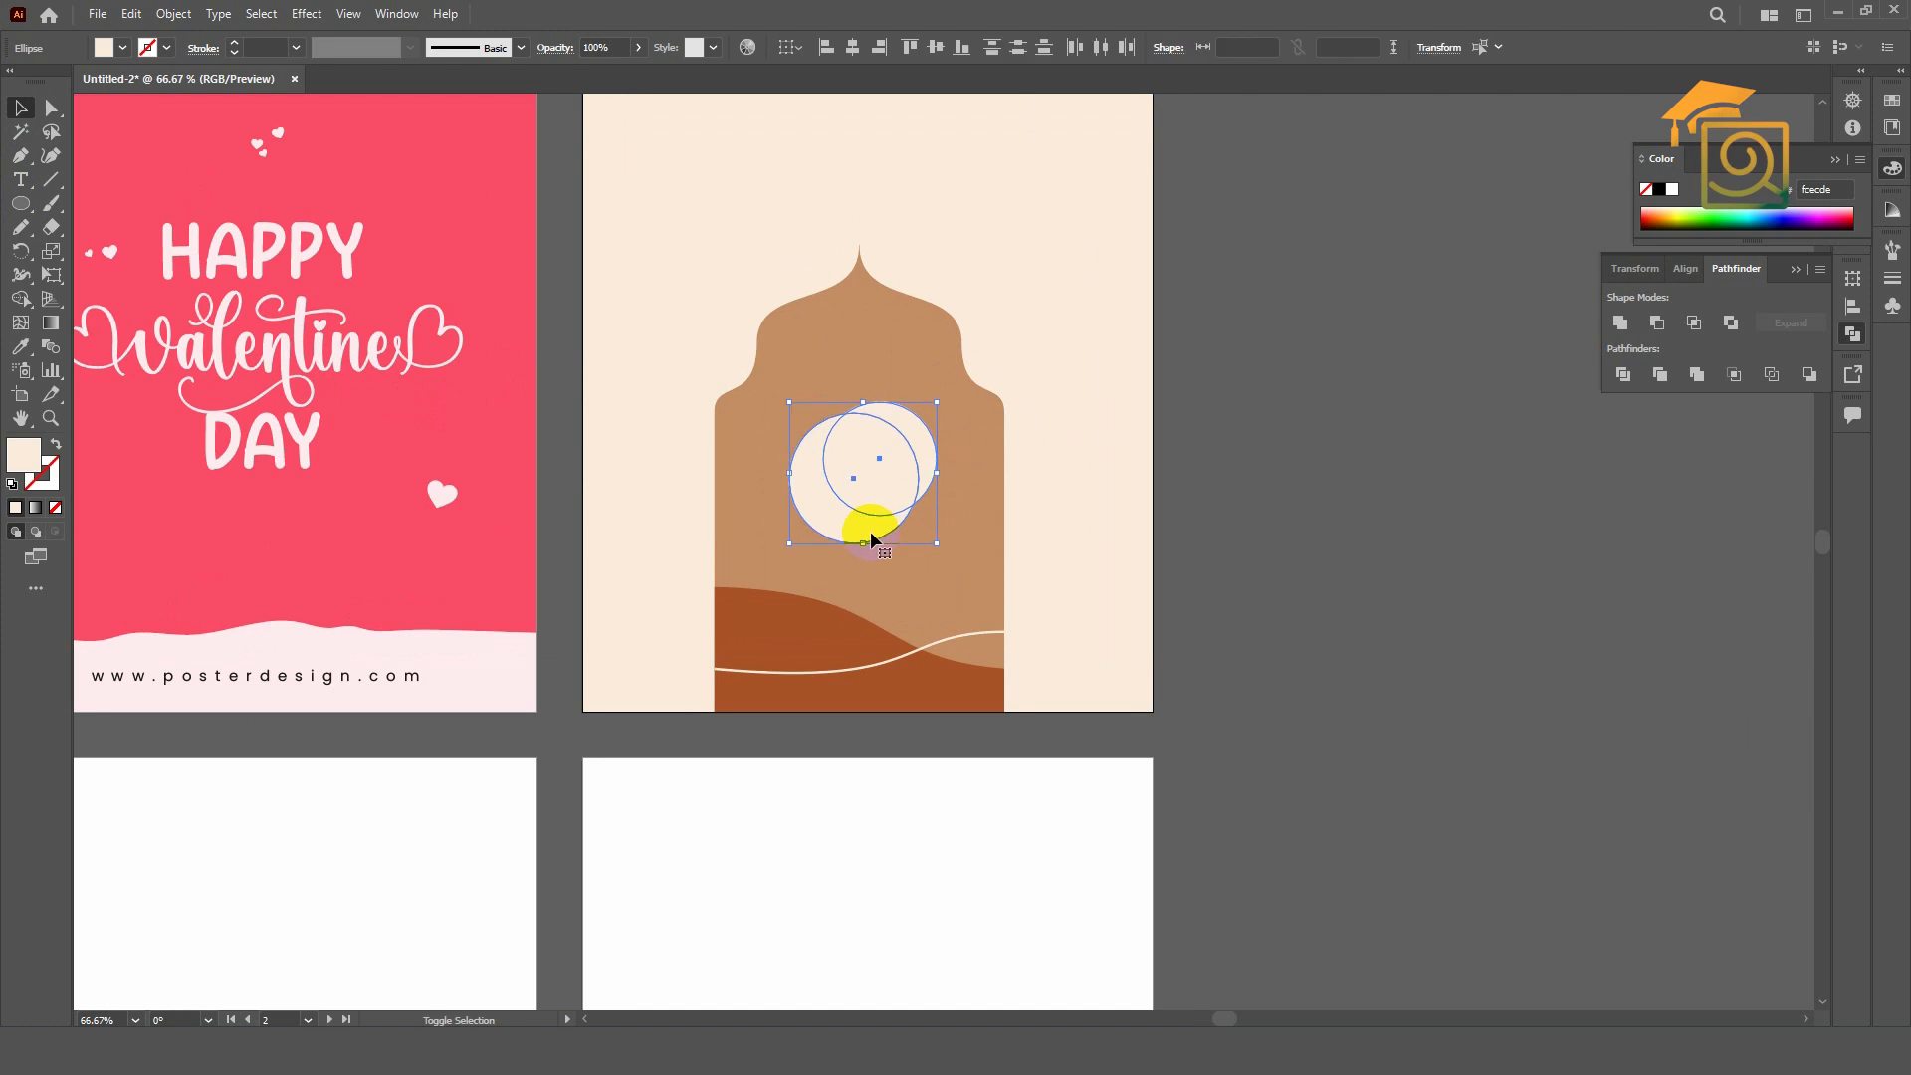
pyautogui.click(1658, 323)
pyautogui.moveTo(842, 516); pyautogui.dragTo(864, 433)
pyautogui.click(1339, 489)
# - Draw a cream square about 52 by 52 pt in the dome, below and left of the crescent
pyautogui.click(20, 203)
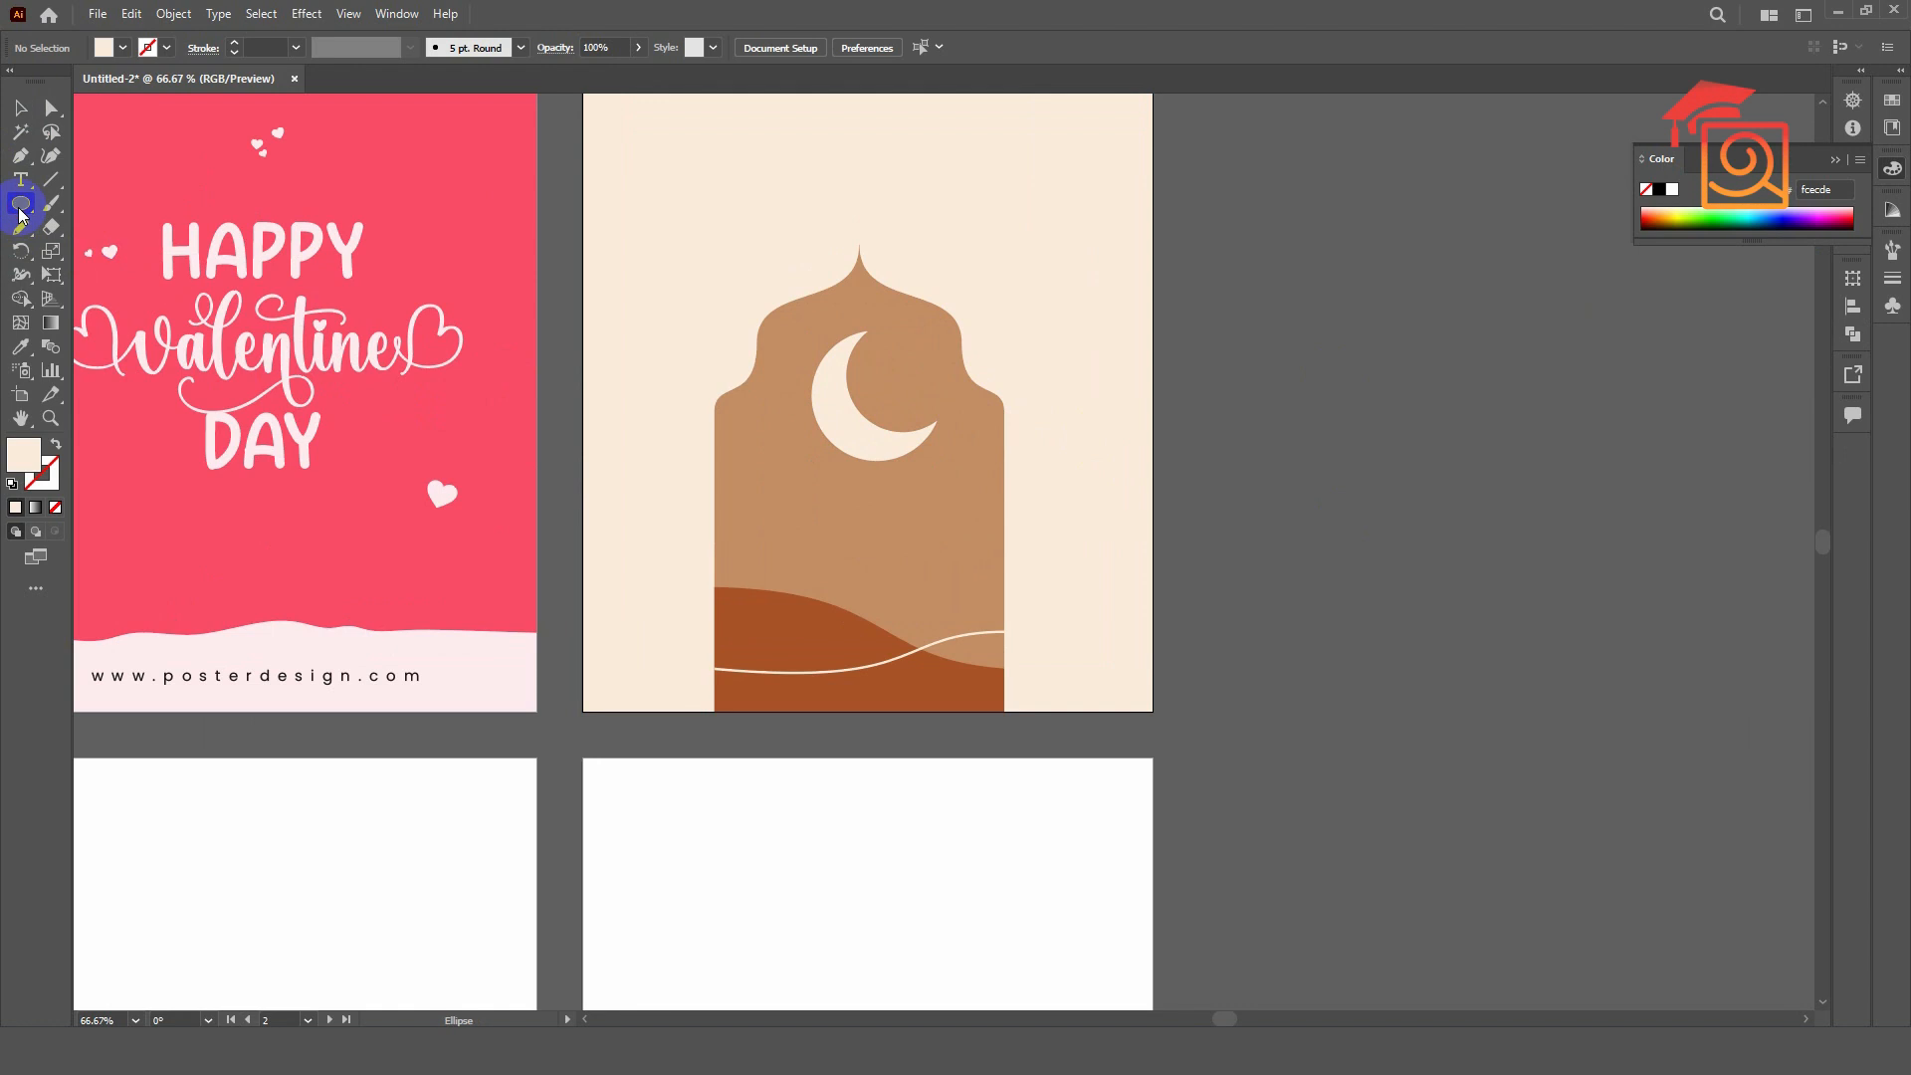
pyautogui.click(109, 203)
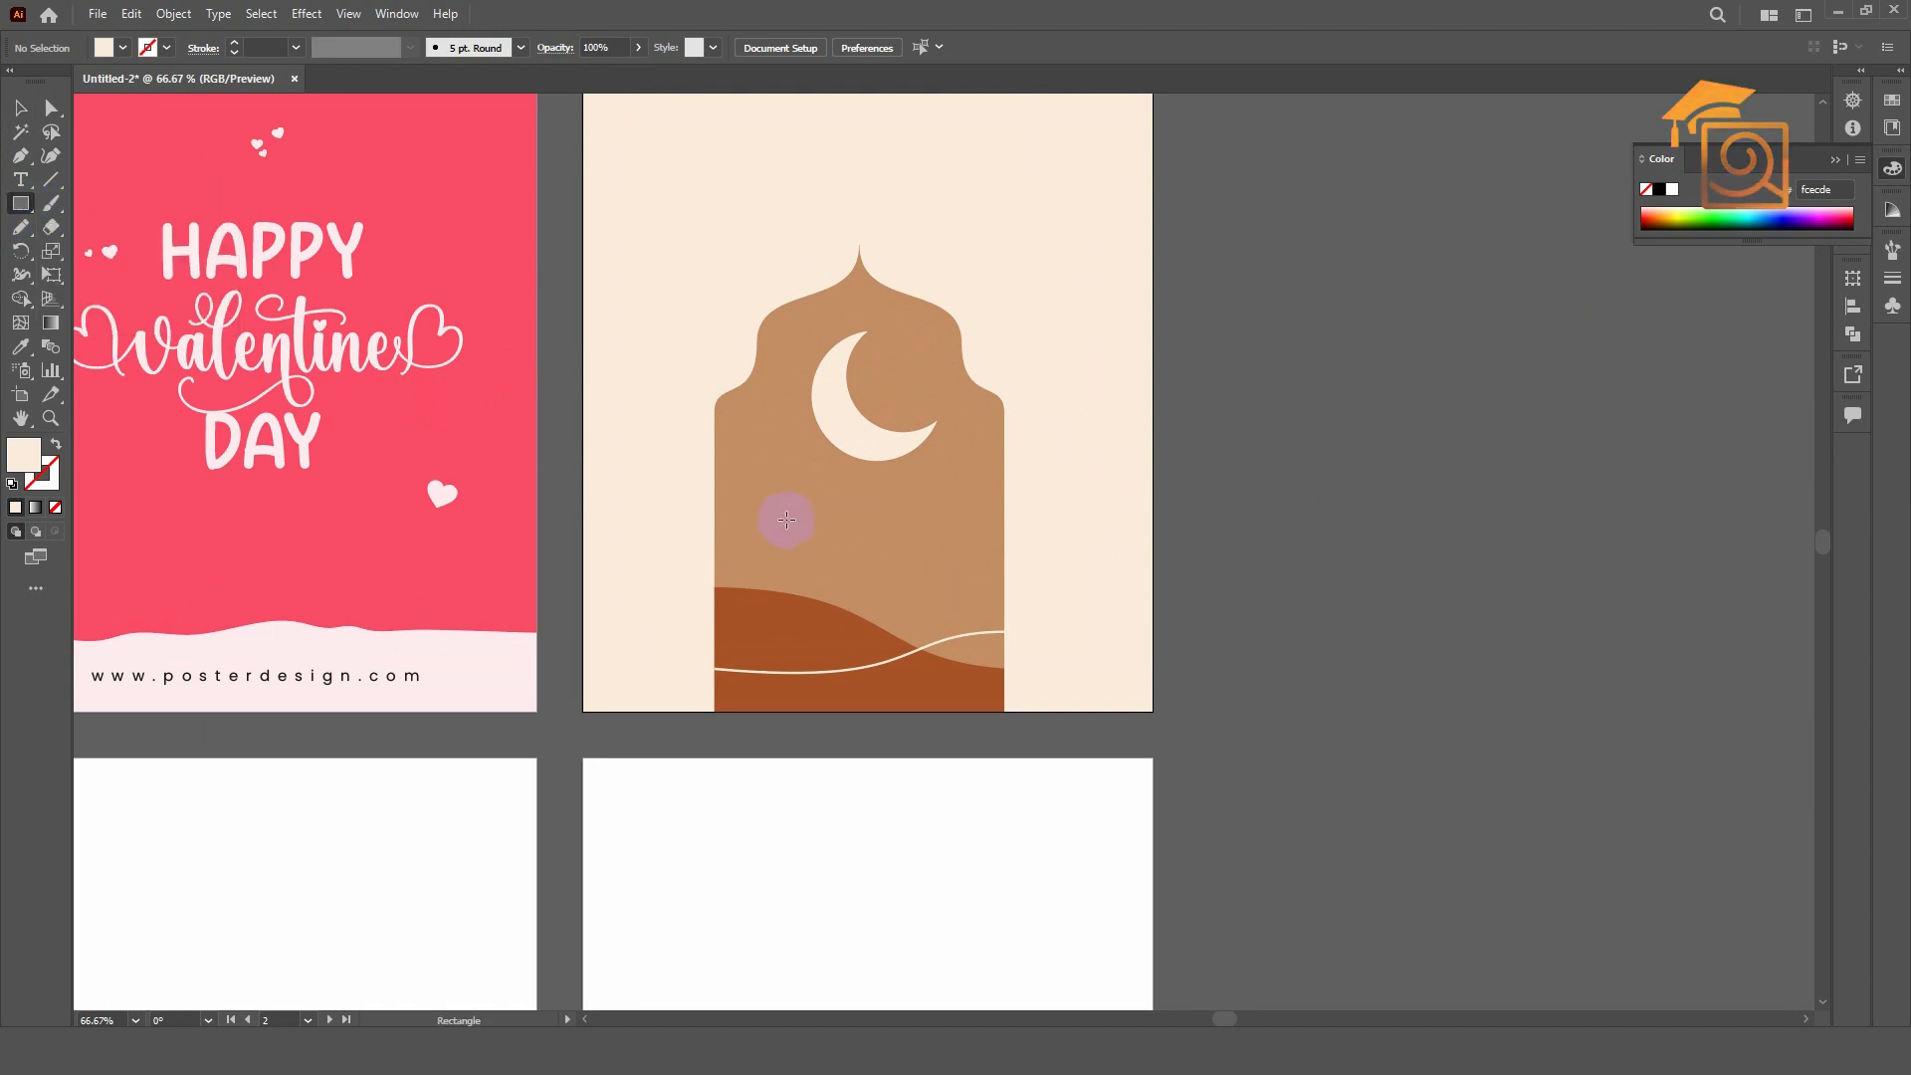
pyautogui.moveTo(789, 526); pyautogui.dragTo(818, 547)
pyautogui.hotkey('ctrl', '+')
pyautogui.hotkey('ctrl', '+')
# - Turn the square into a four-pointed star by giving all corners an inverted round radius of 26.198 pt
pyautogui.click(50, 108)
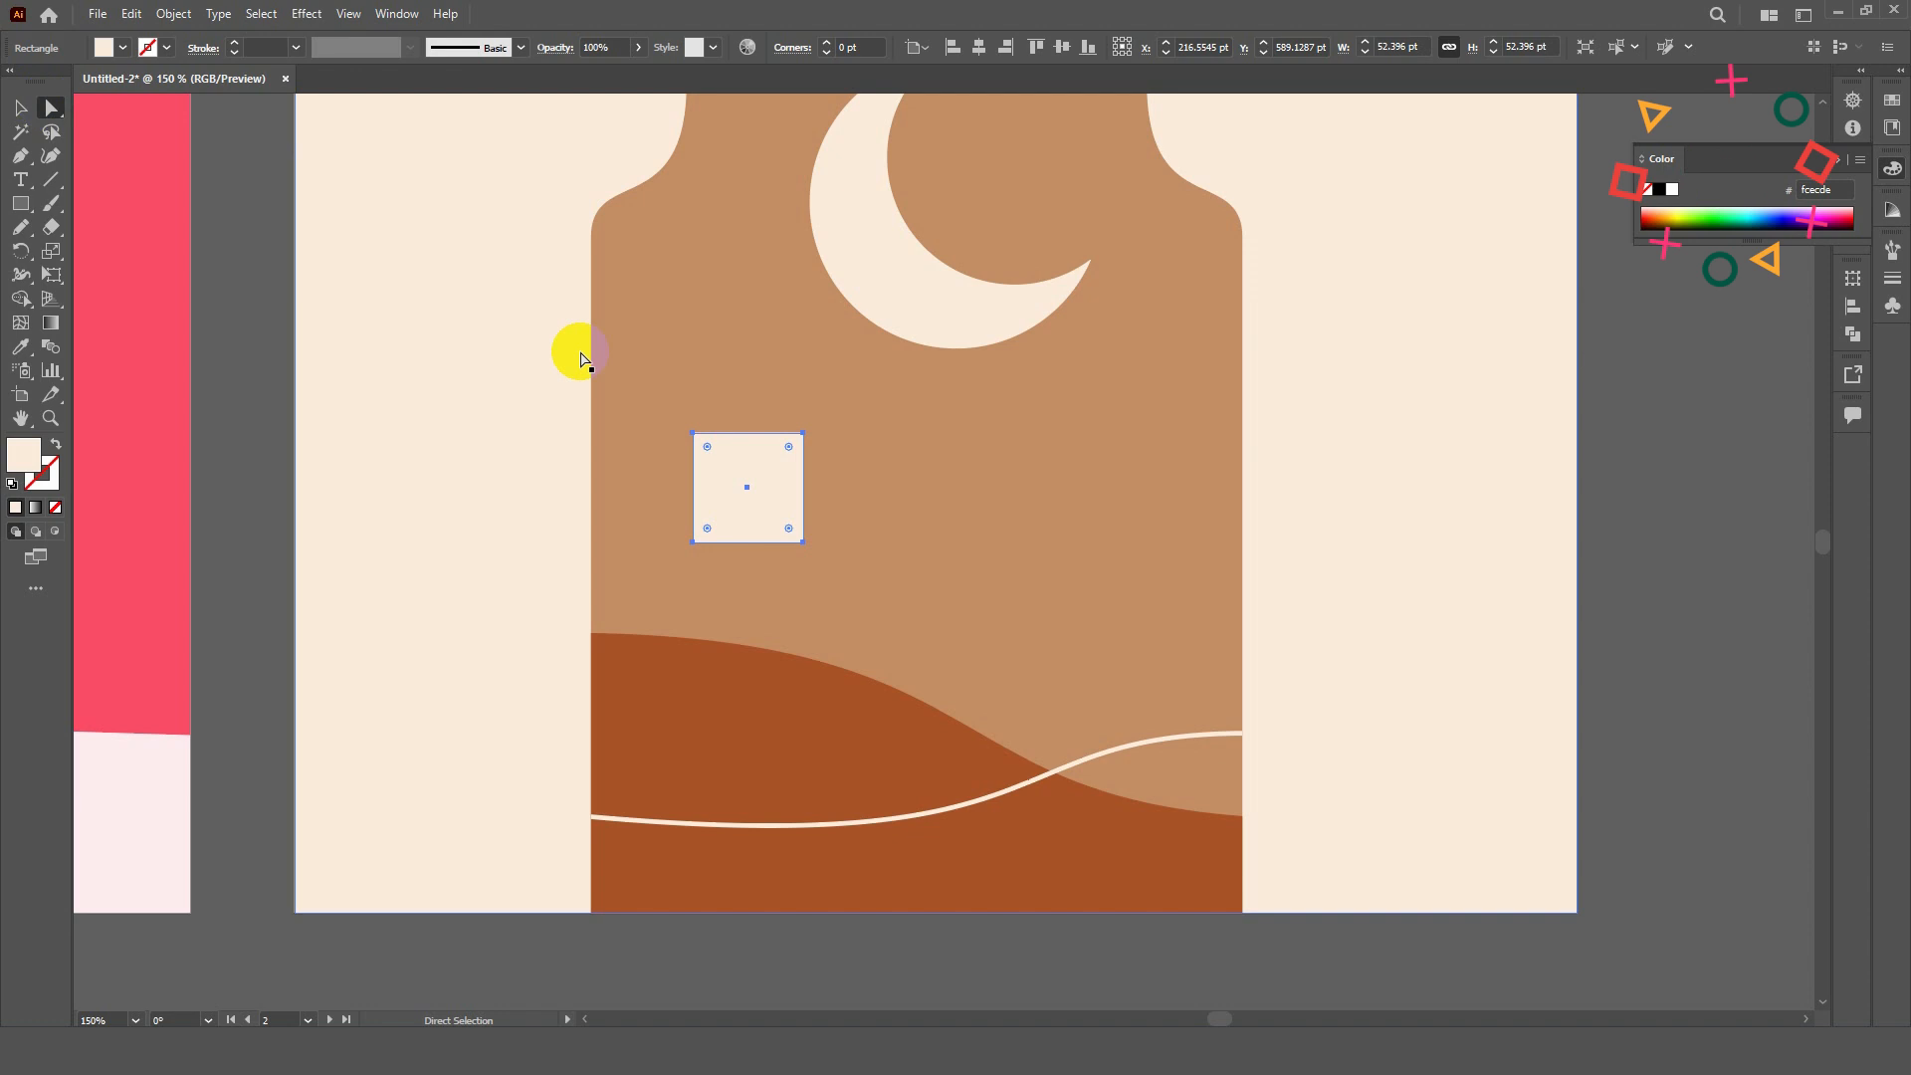
pyautogui.scroll(2, 738, 453)
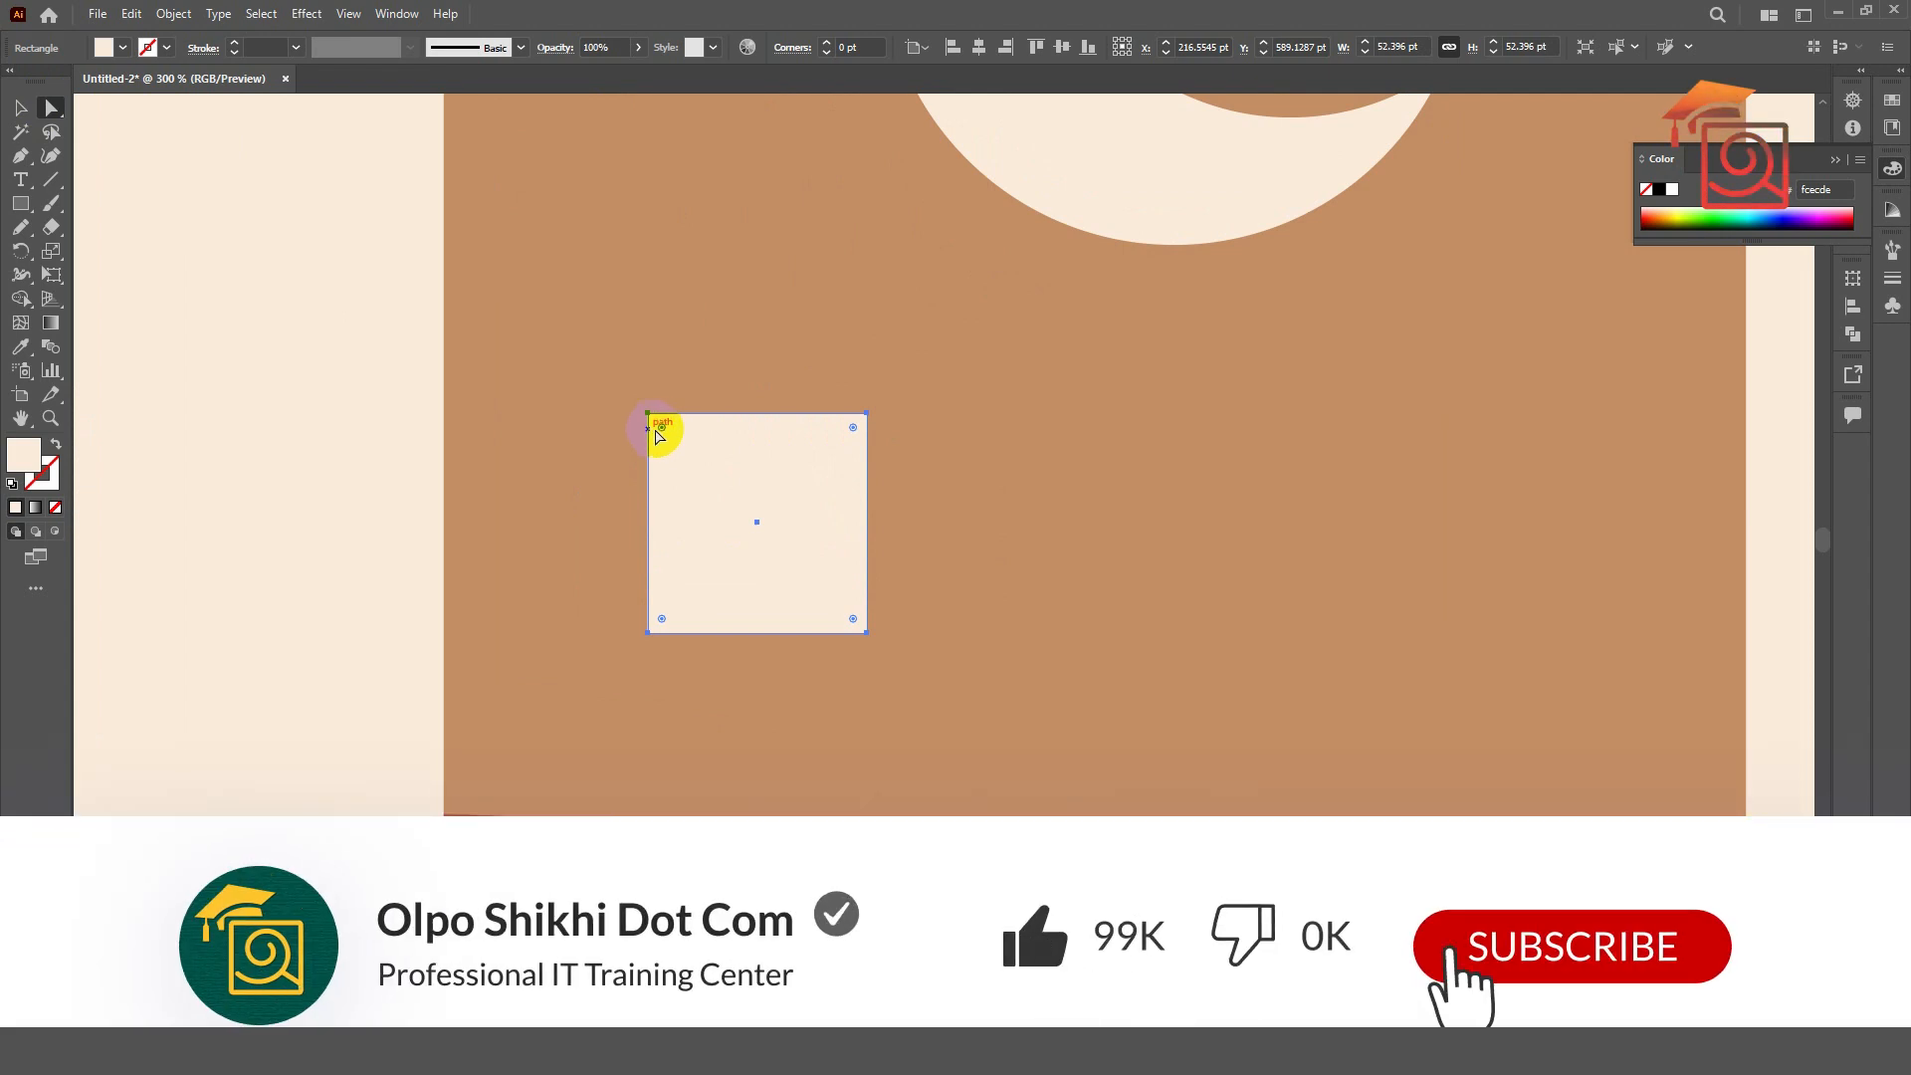
pyautogui.moveTo(657, 435); pyautogui.dragTo(754, 541)
pyautogui.scroll(-2, 694, 436)
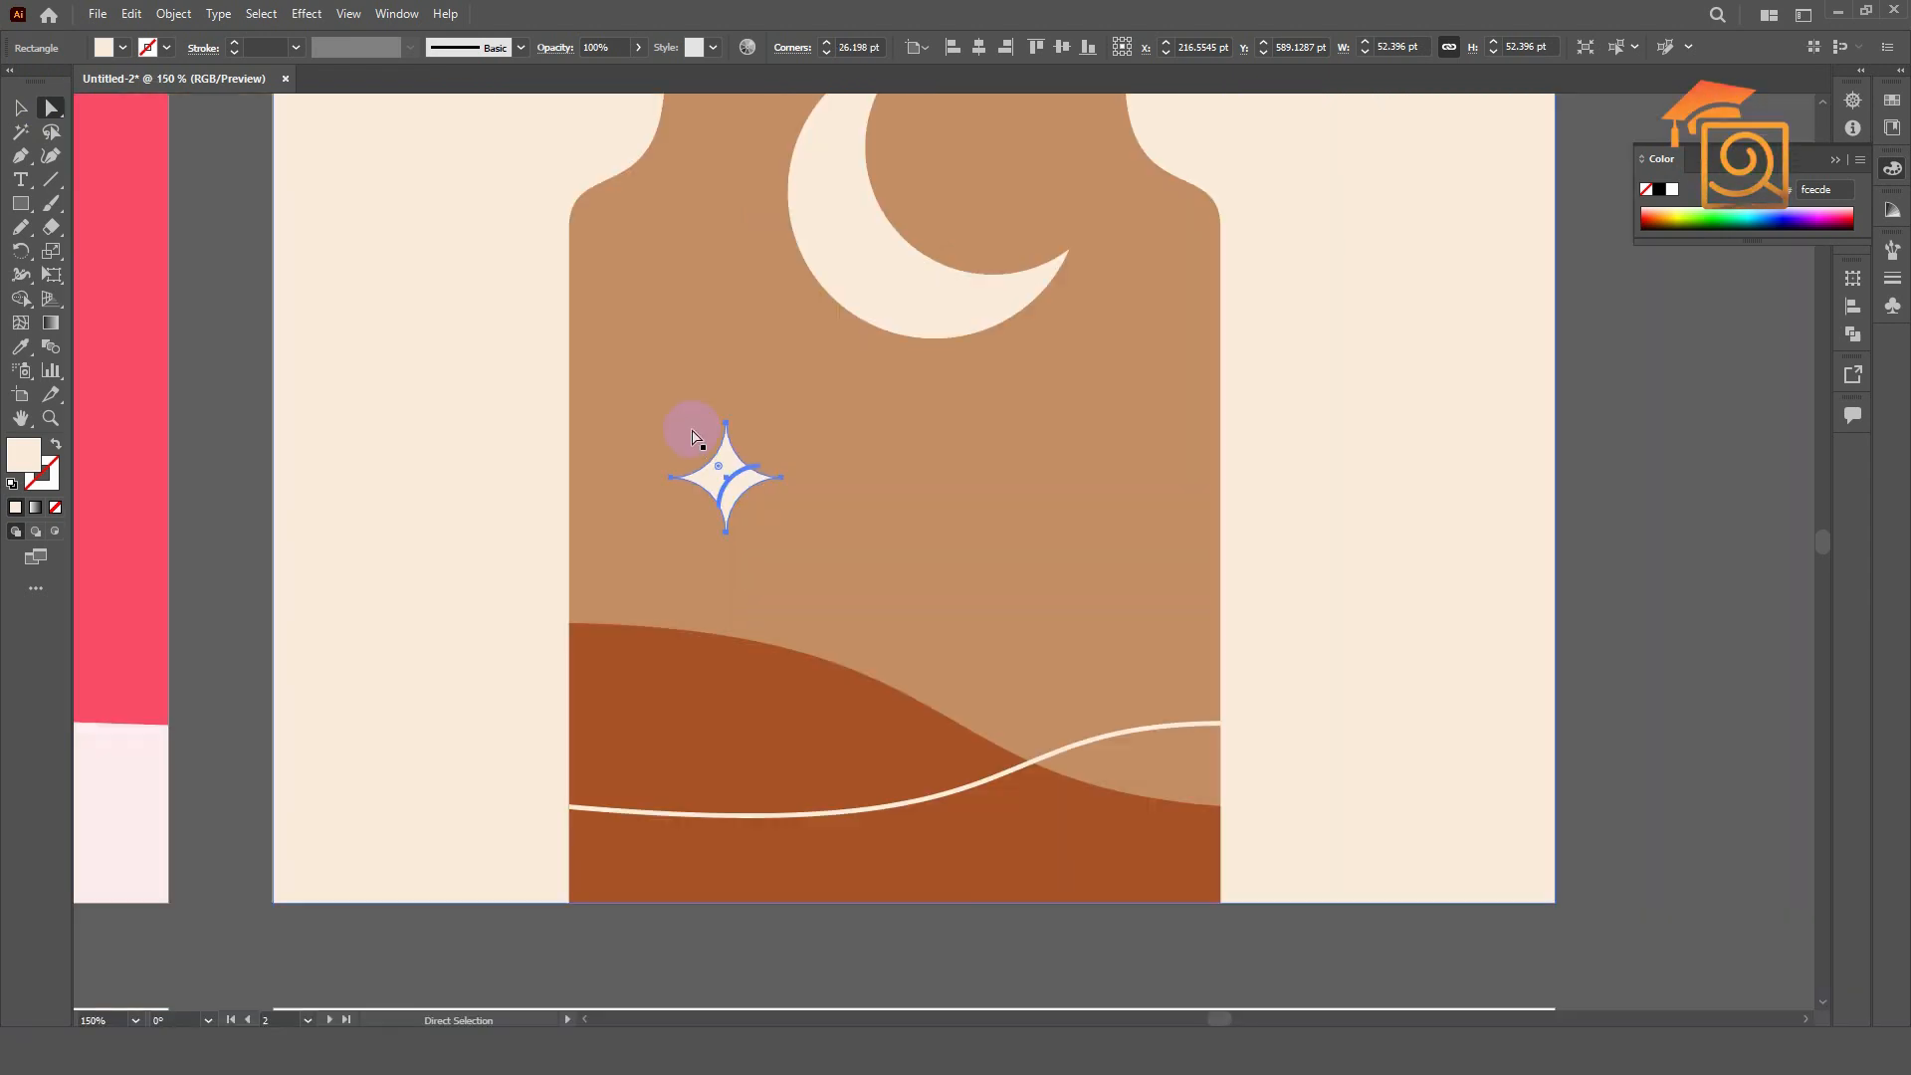
pyautogui.click(27, 110)
pyautogui.click(888, 617)
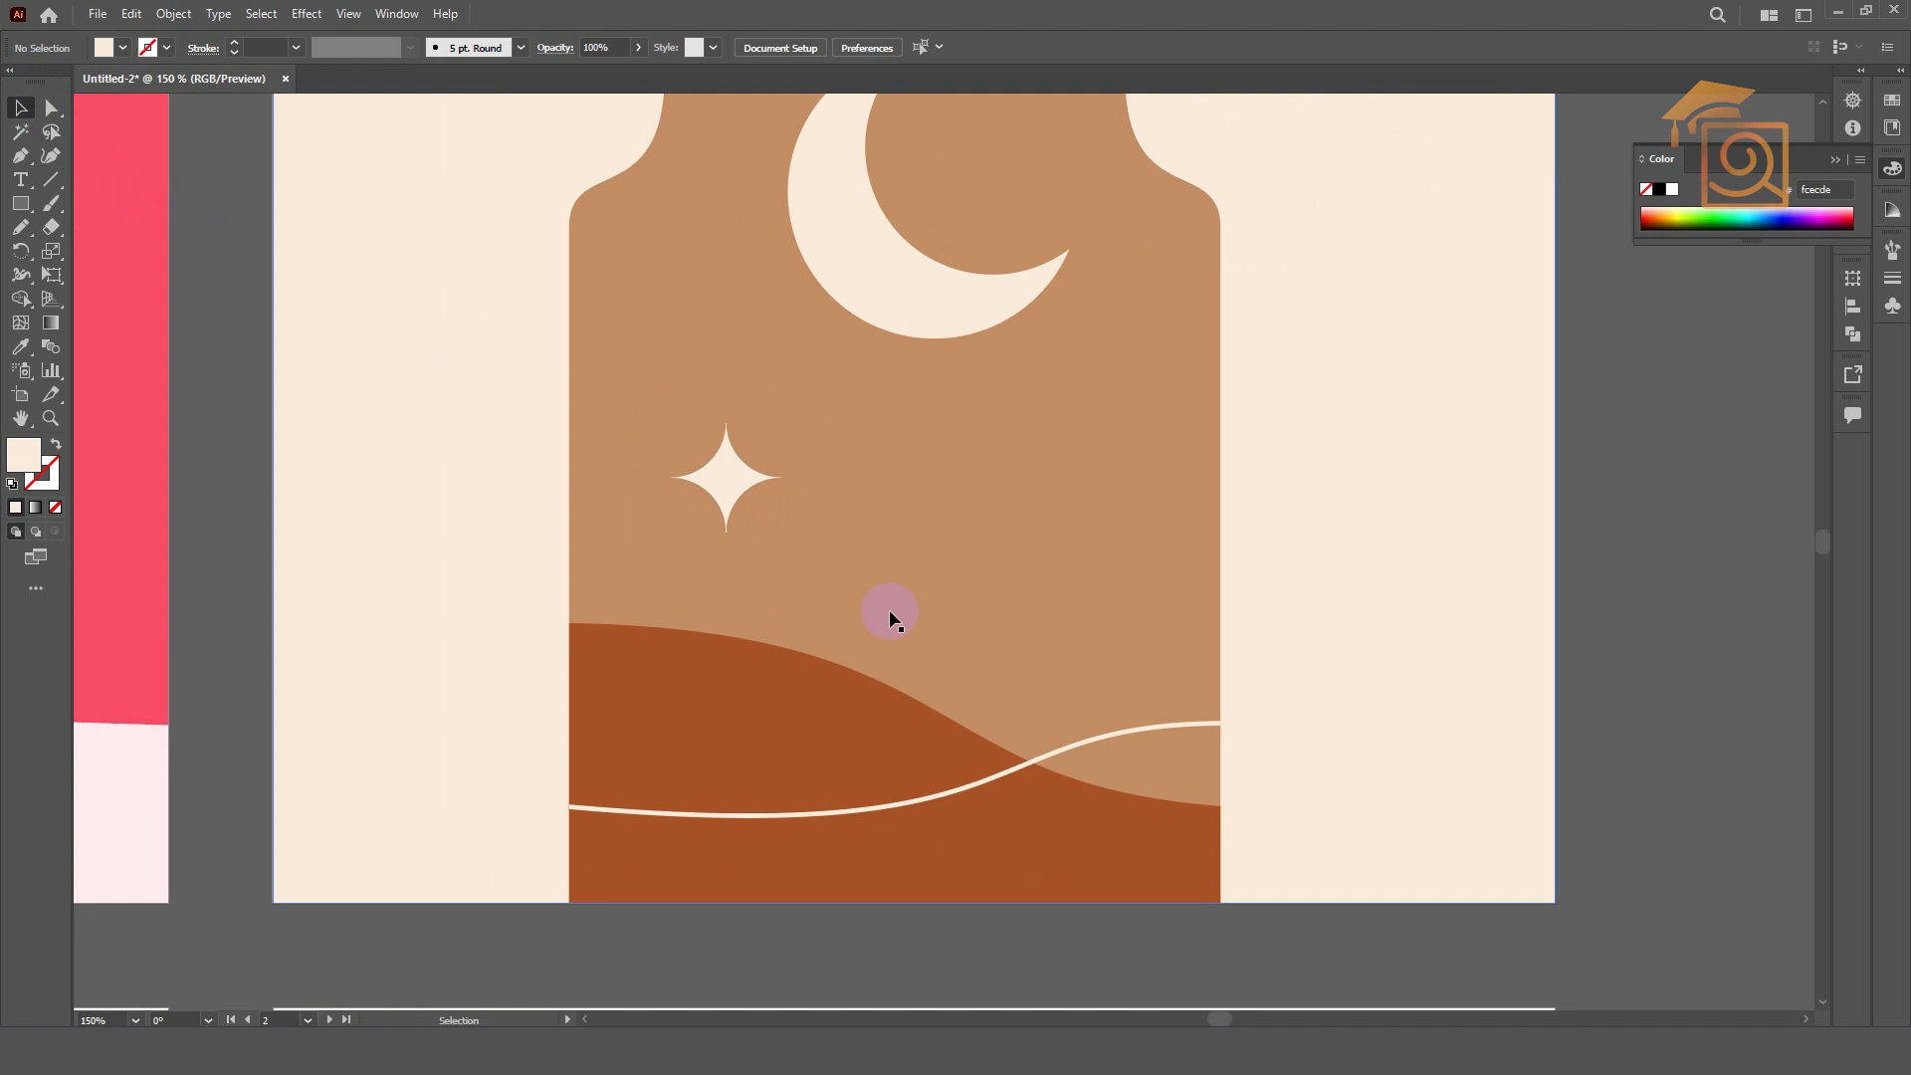
# - Scale the four-pointed star down to about 26 by 26 pt near the dome's left edge
pyautogui.moveTo(767, 439); pyautogui.dragTo(685, 471)
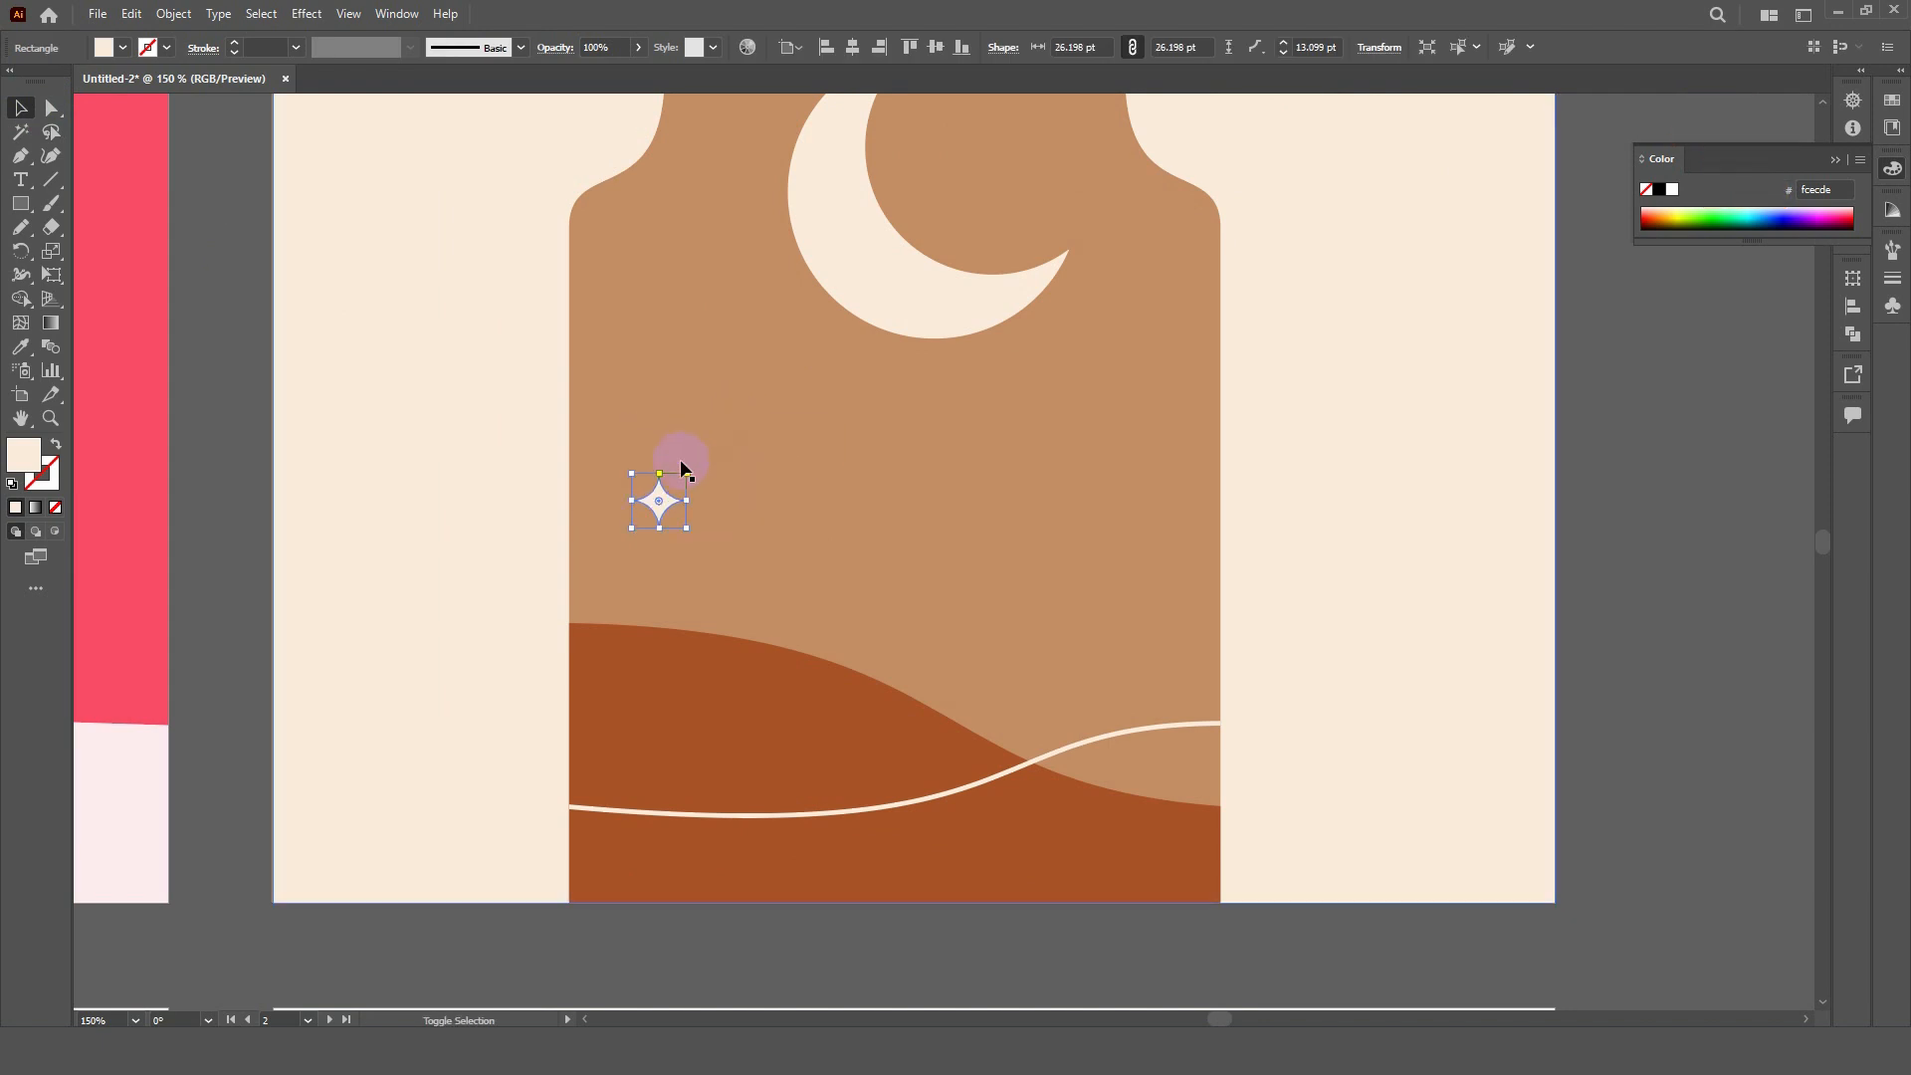
pyautogui.click(1374, 47)
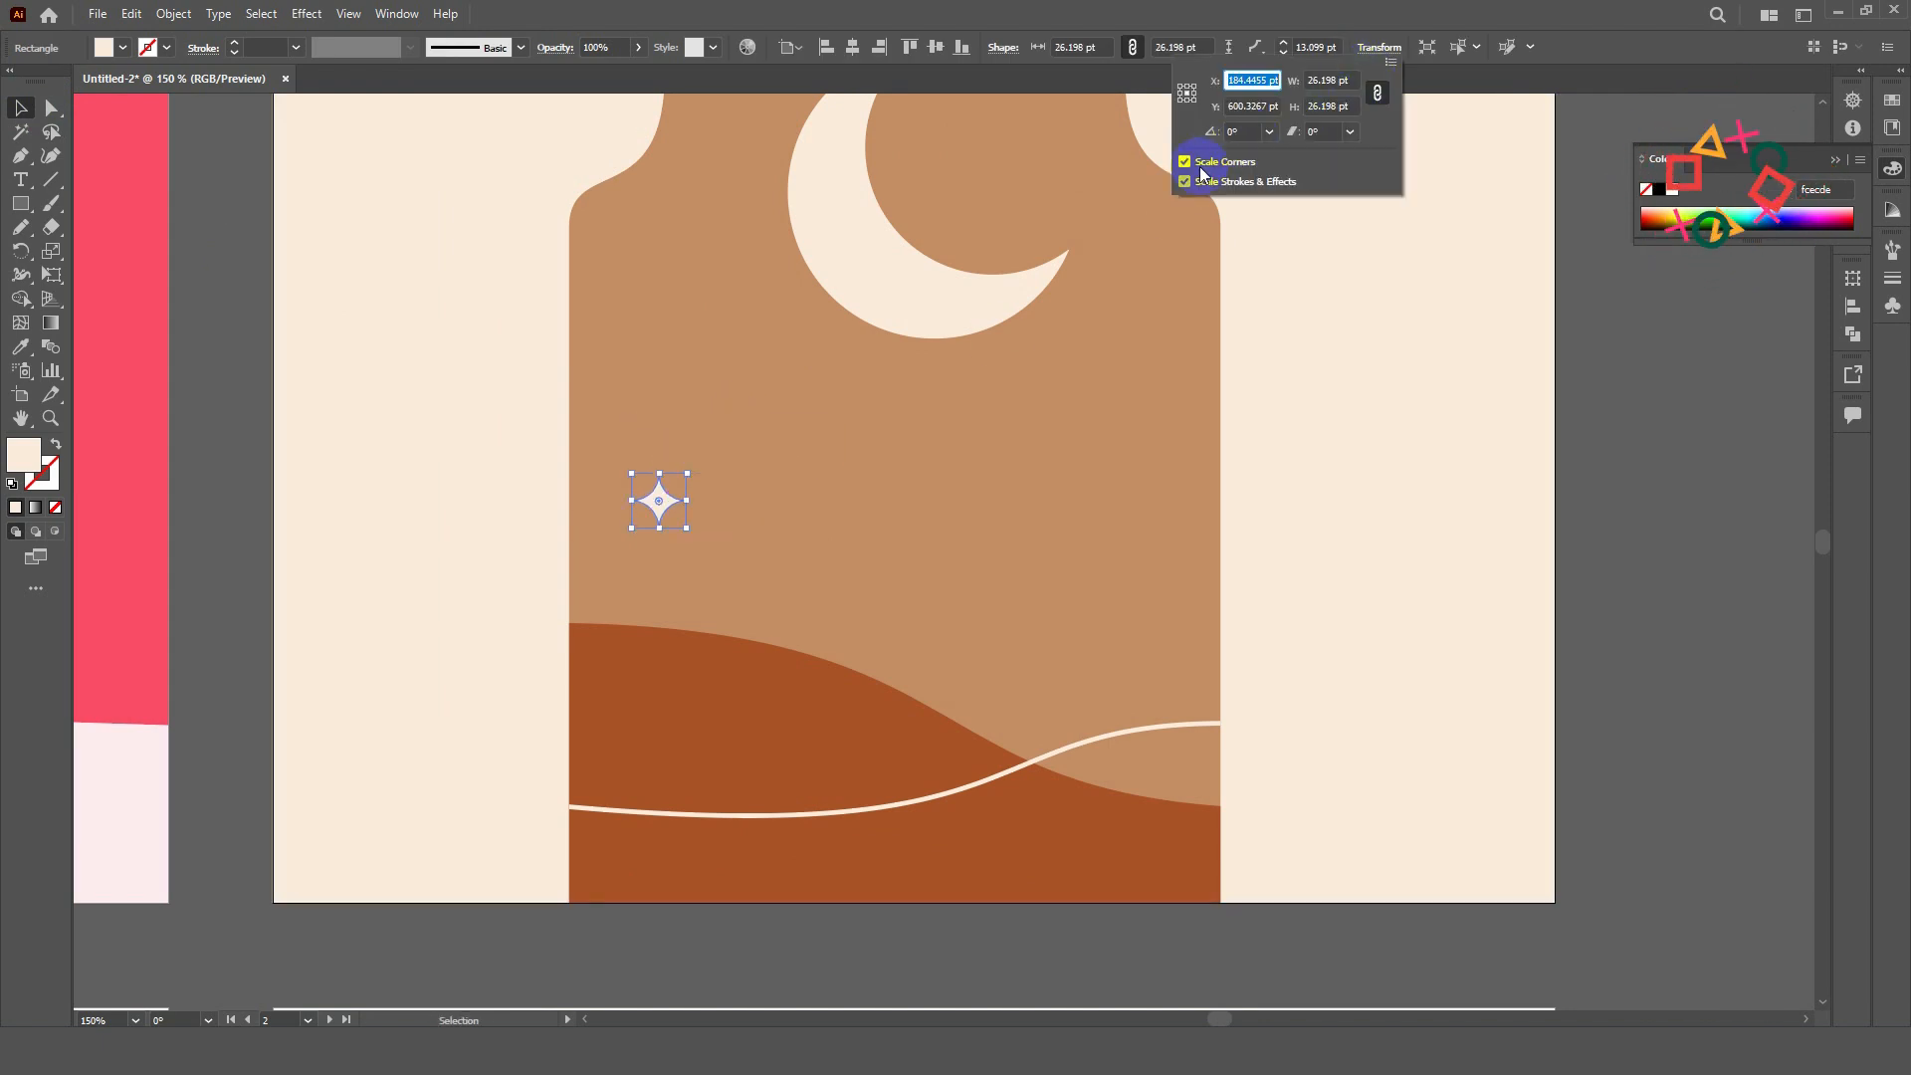
pyautogui.click(1271, 20)
pyautogui.scroll(-2, 568, 566)
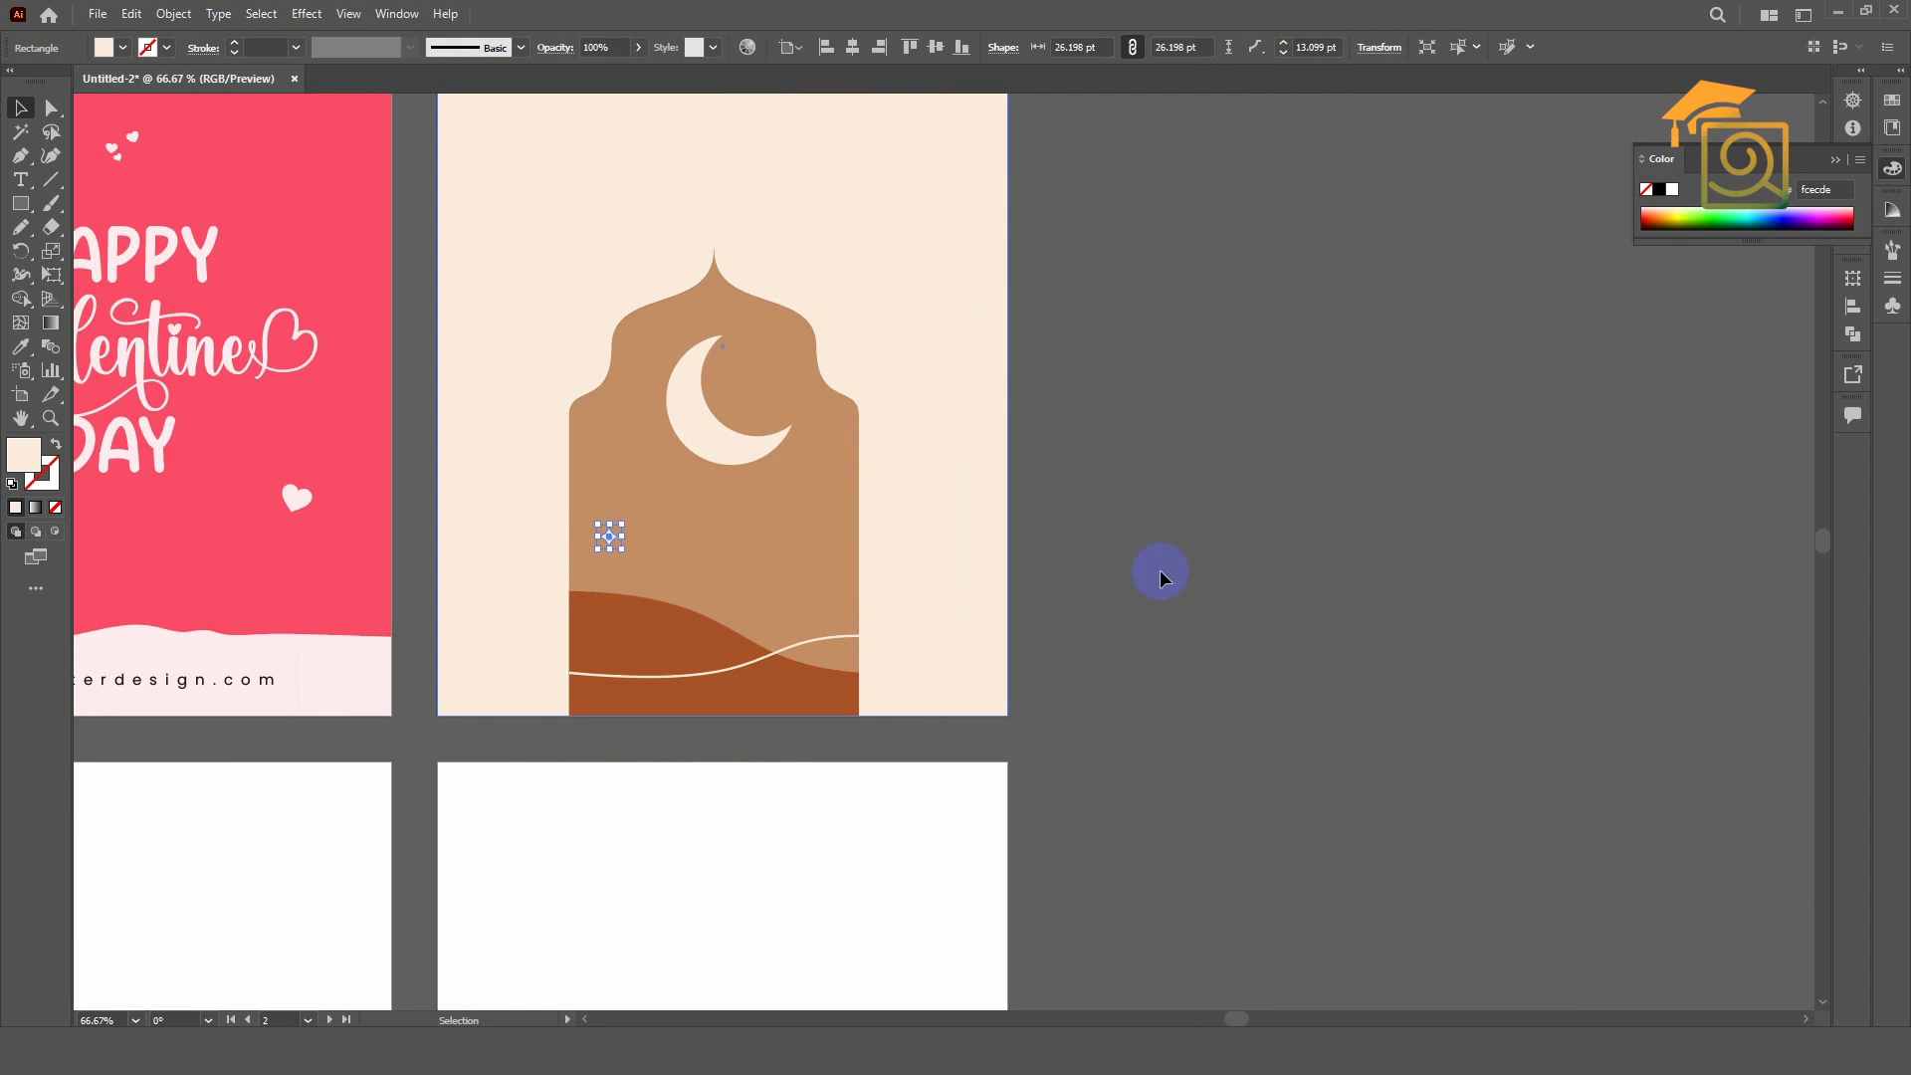
pyautogui.click(1159, 568)
# - Scatter four copies of the star around the crescent and above the dunes, make one smaller, and adjust their positions
pyautogui.moveTo(609, 542); pyautogui.dragTo(626, 435)
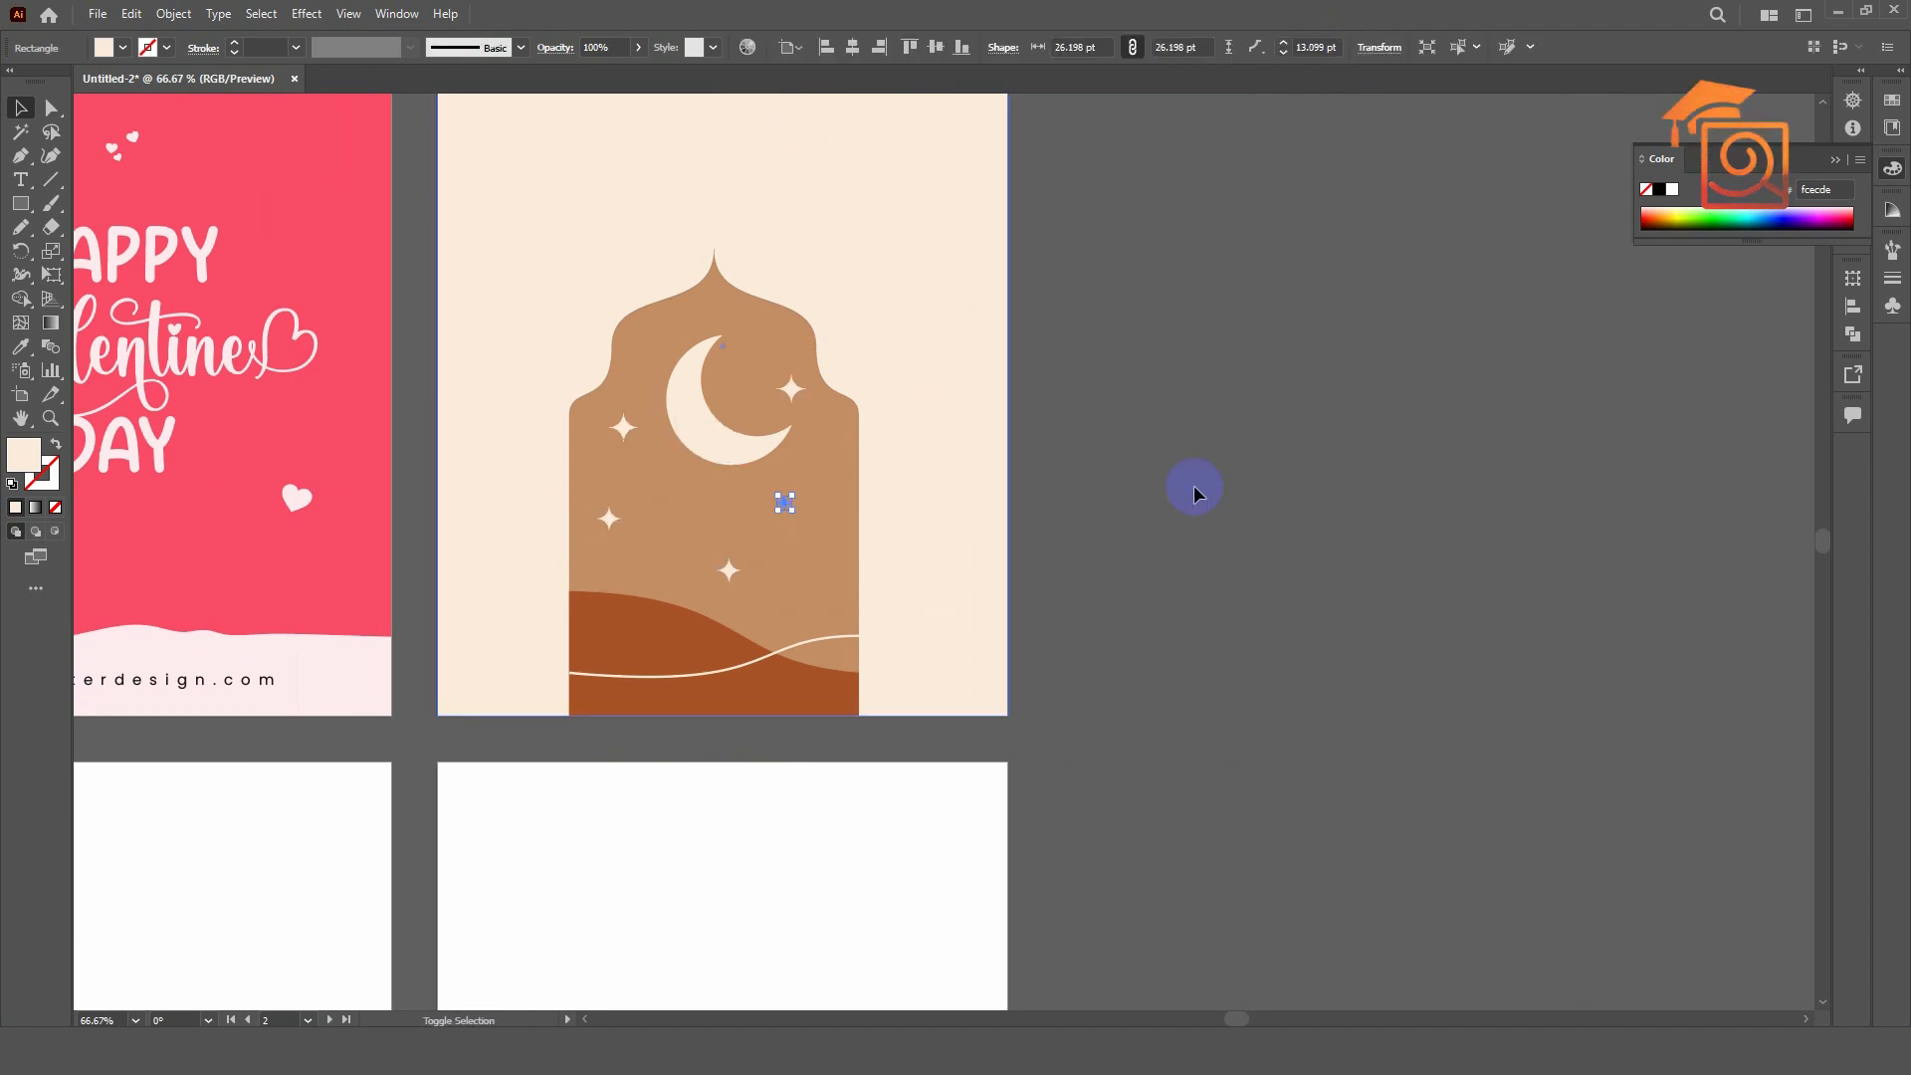
pyautogui.click(1194, 491)
pyautogui.moveTo(732, 568); pyautogui.dragTo(764, 592)
pyautogui.click(1161, 483)
pyautogui.scroll(-1, 1000, 545)
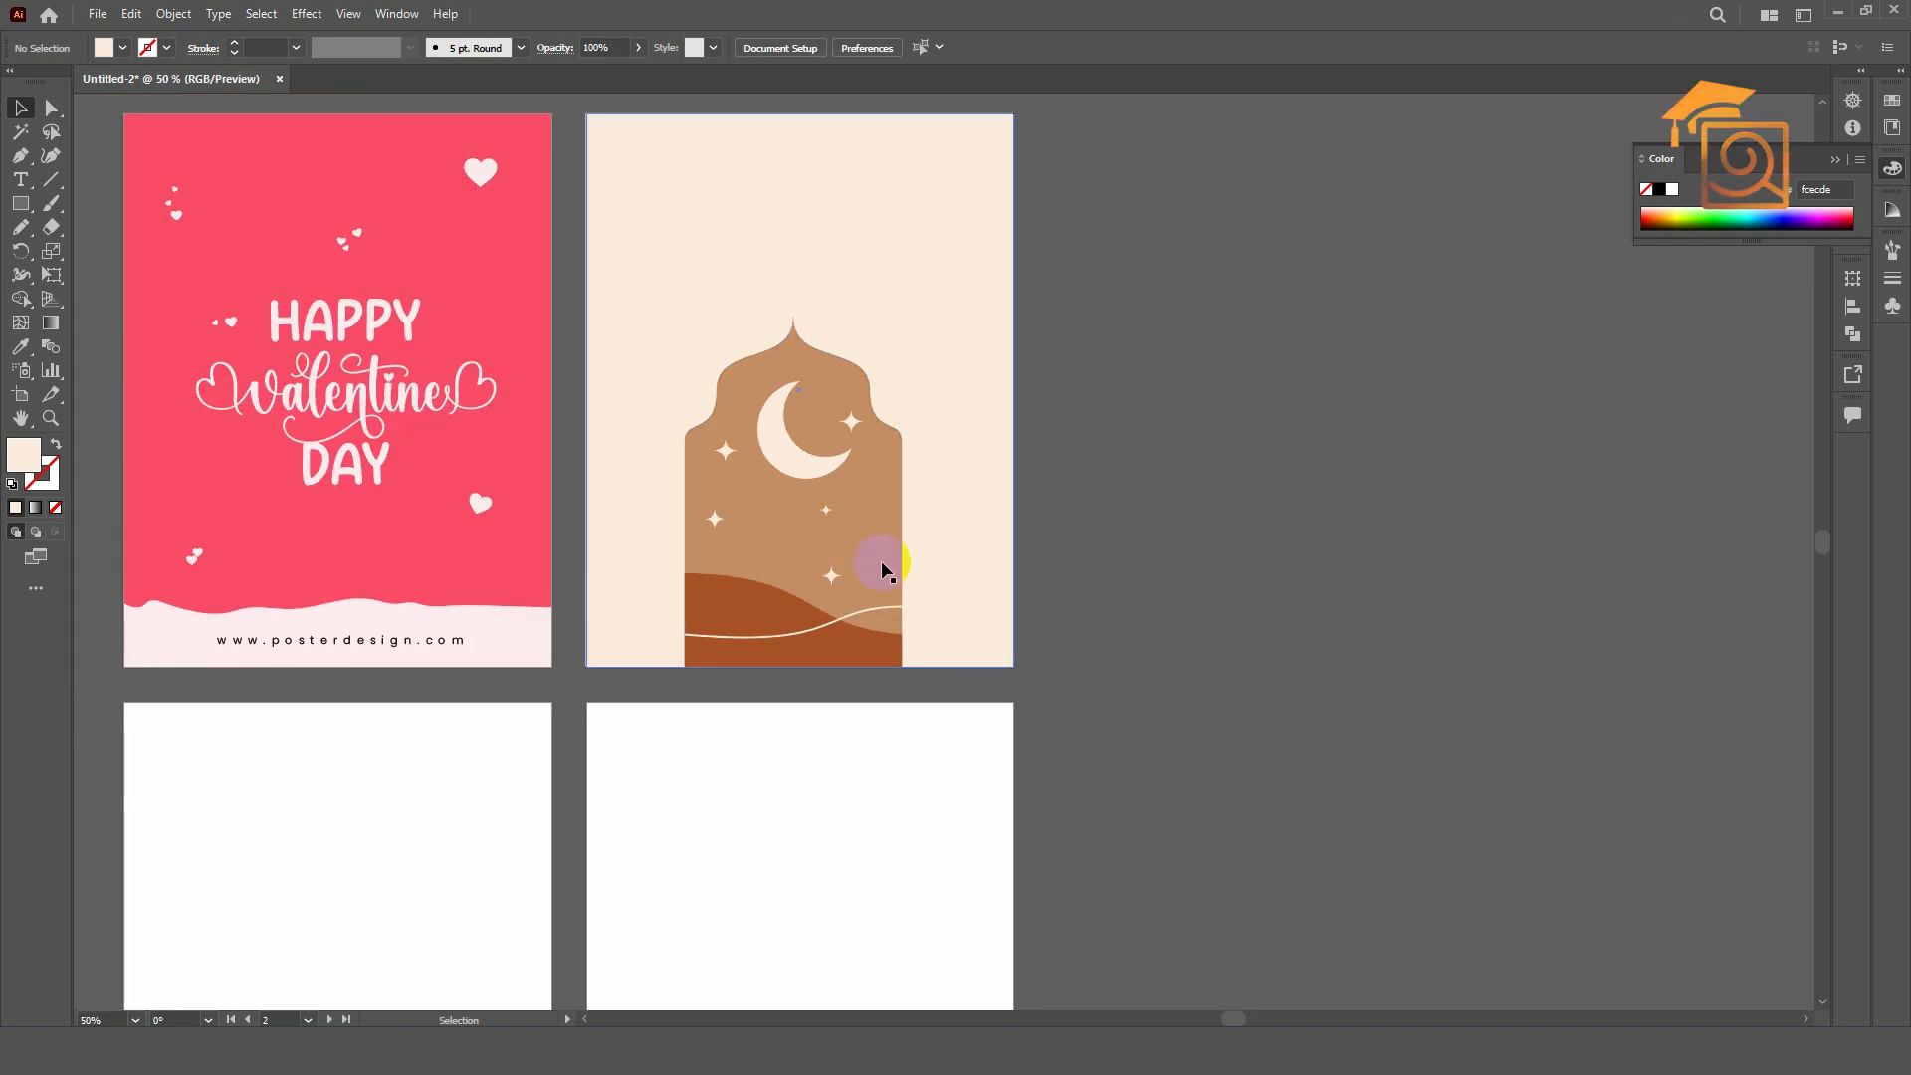
pyautogui.moveTo(826, 511); pyautogui.dragTo(801, 514)
pyautogui.click(1026, 519)
pyautogui.moveTo(1026, 452); pyautogui.dragTo(1142, 474)
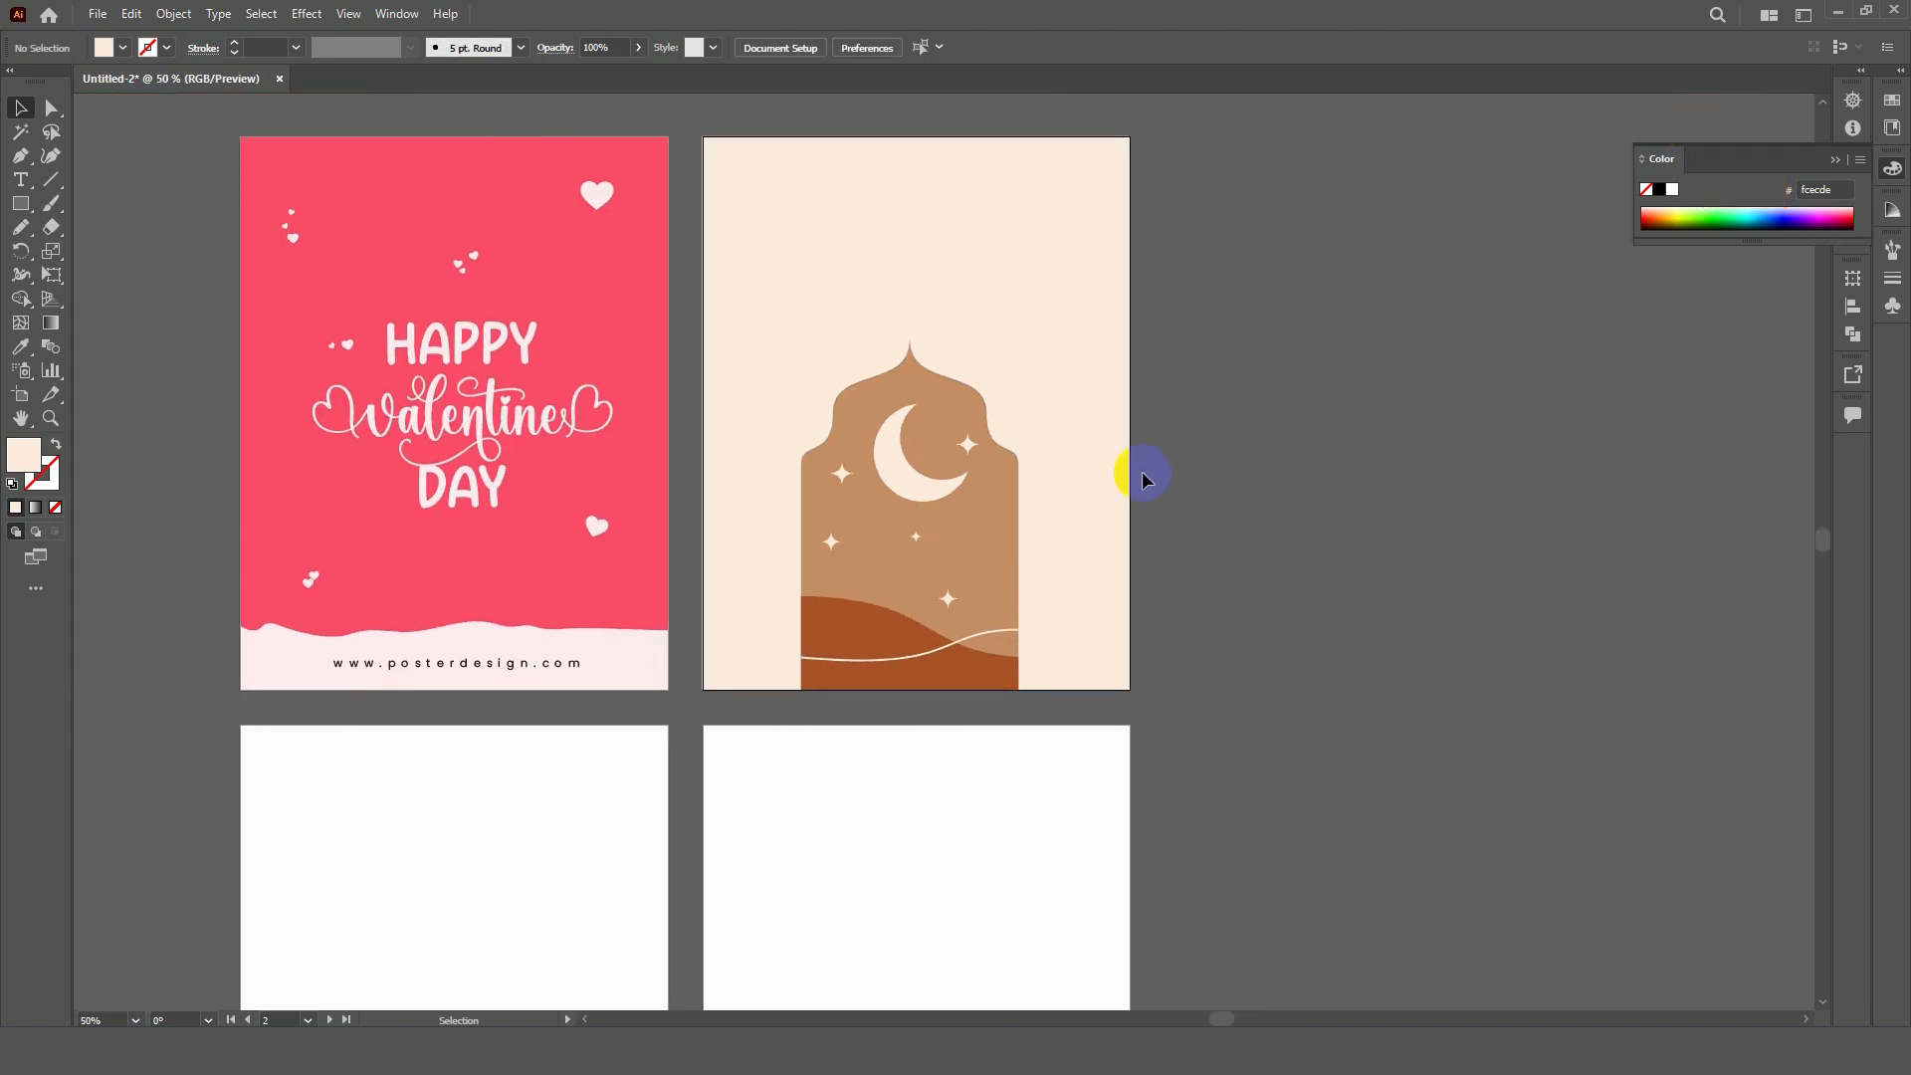
# - Add the centered two-line text "Maradan Mubarak" above the dome
pyautogui.click(28, 183)
pyautogui.click(892, 282)
pyautogui.write('Maradan')
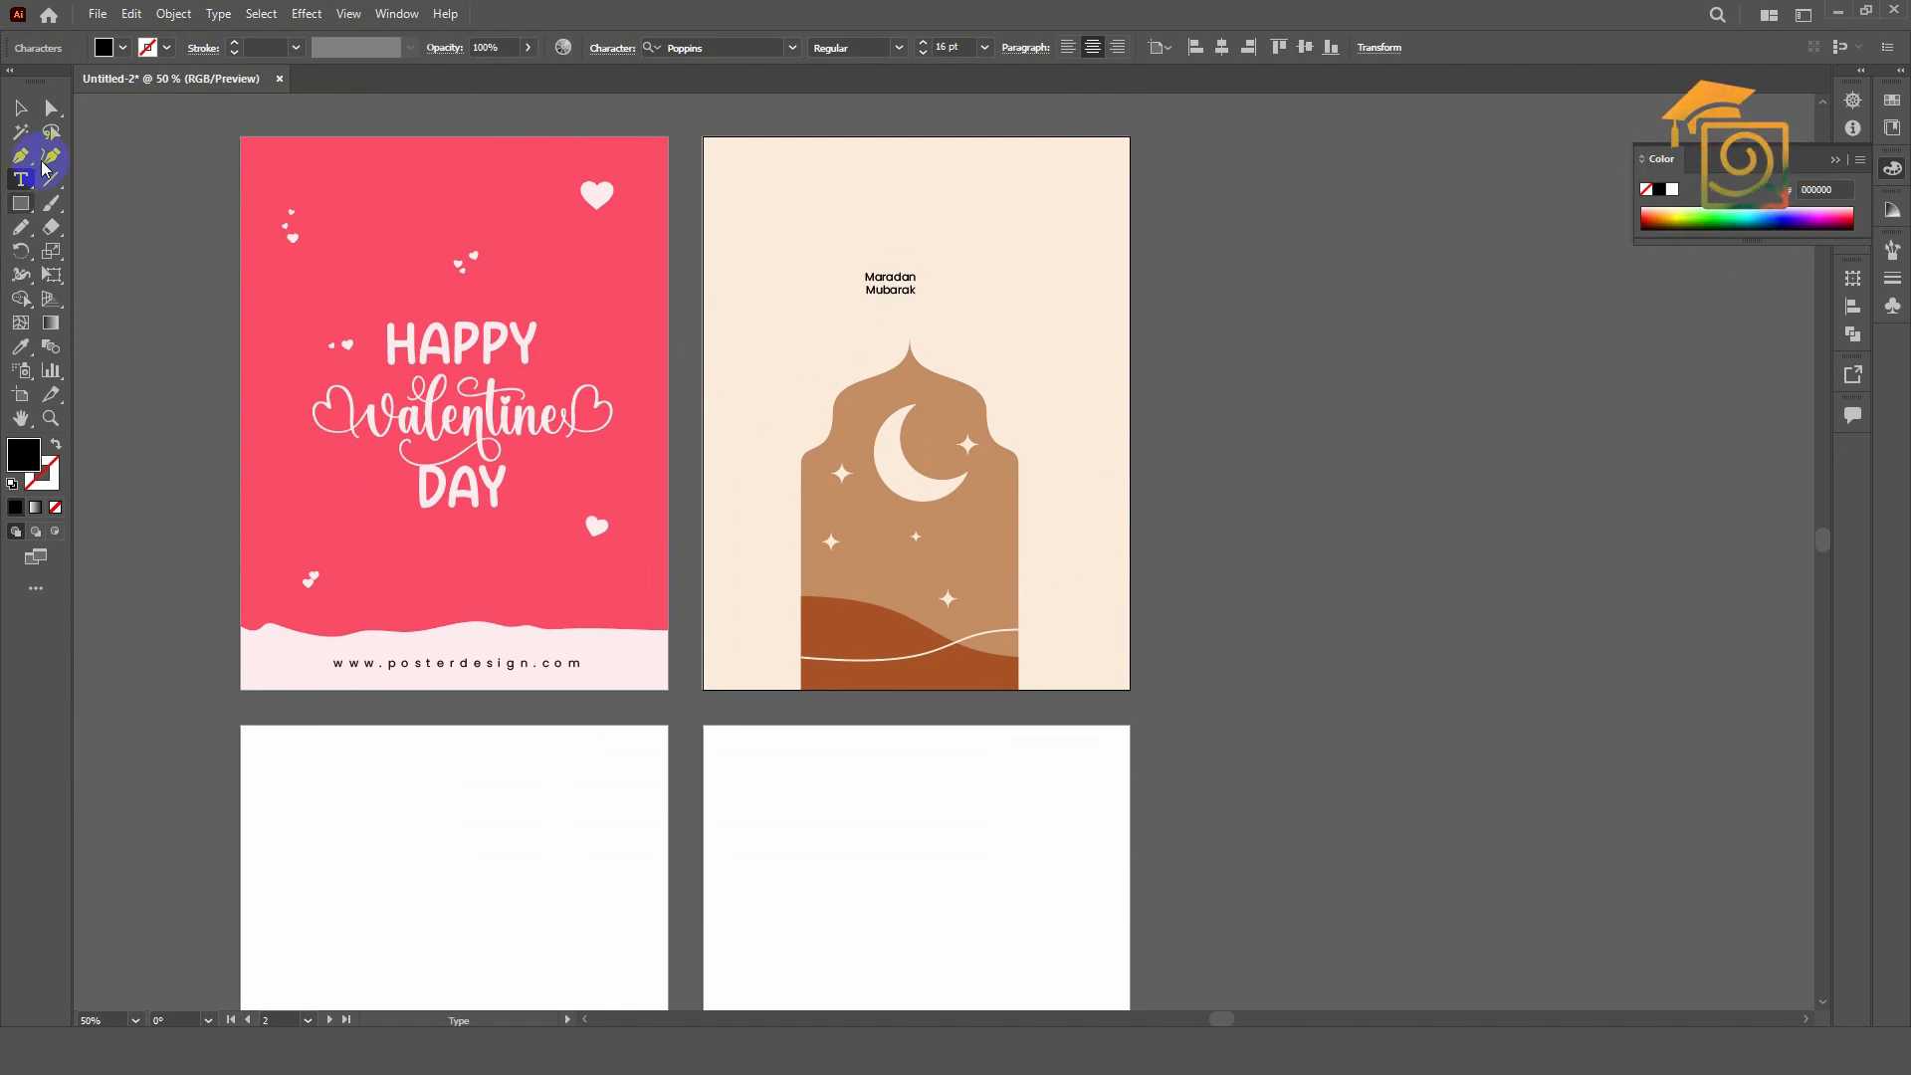
pyautogui.press('Escape')
# - Enlarge the title to about 65.38 pt, move it up clear of the dome's tip, and center it horizontally
pyautogui.moveTo(922, 272); pyautogui.dragTo(1045, 235)
pyautogui.click(1263, 50)
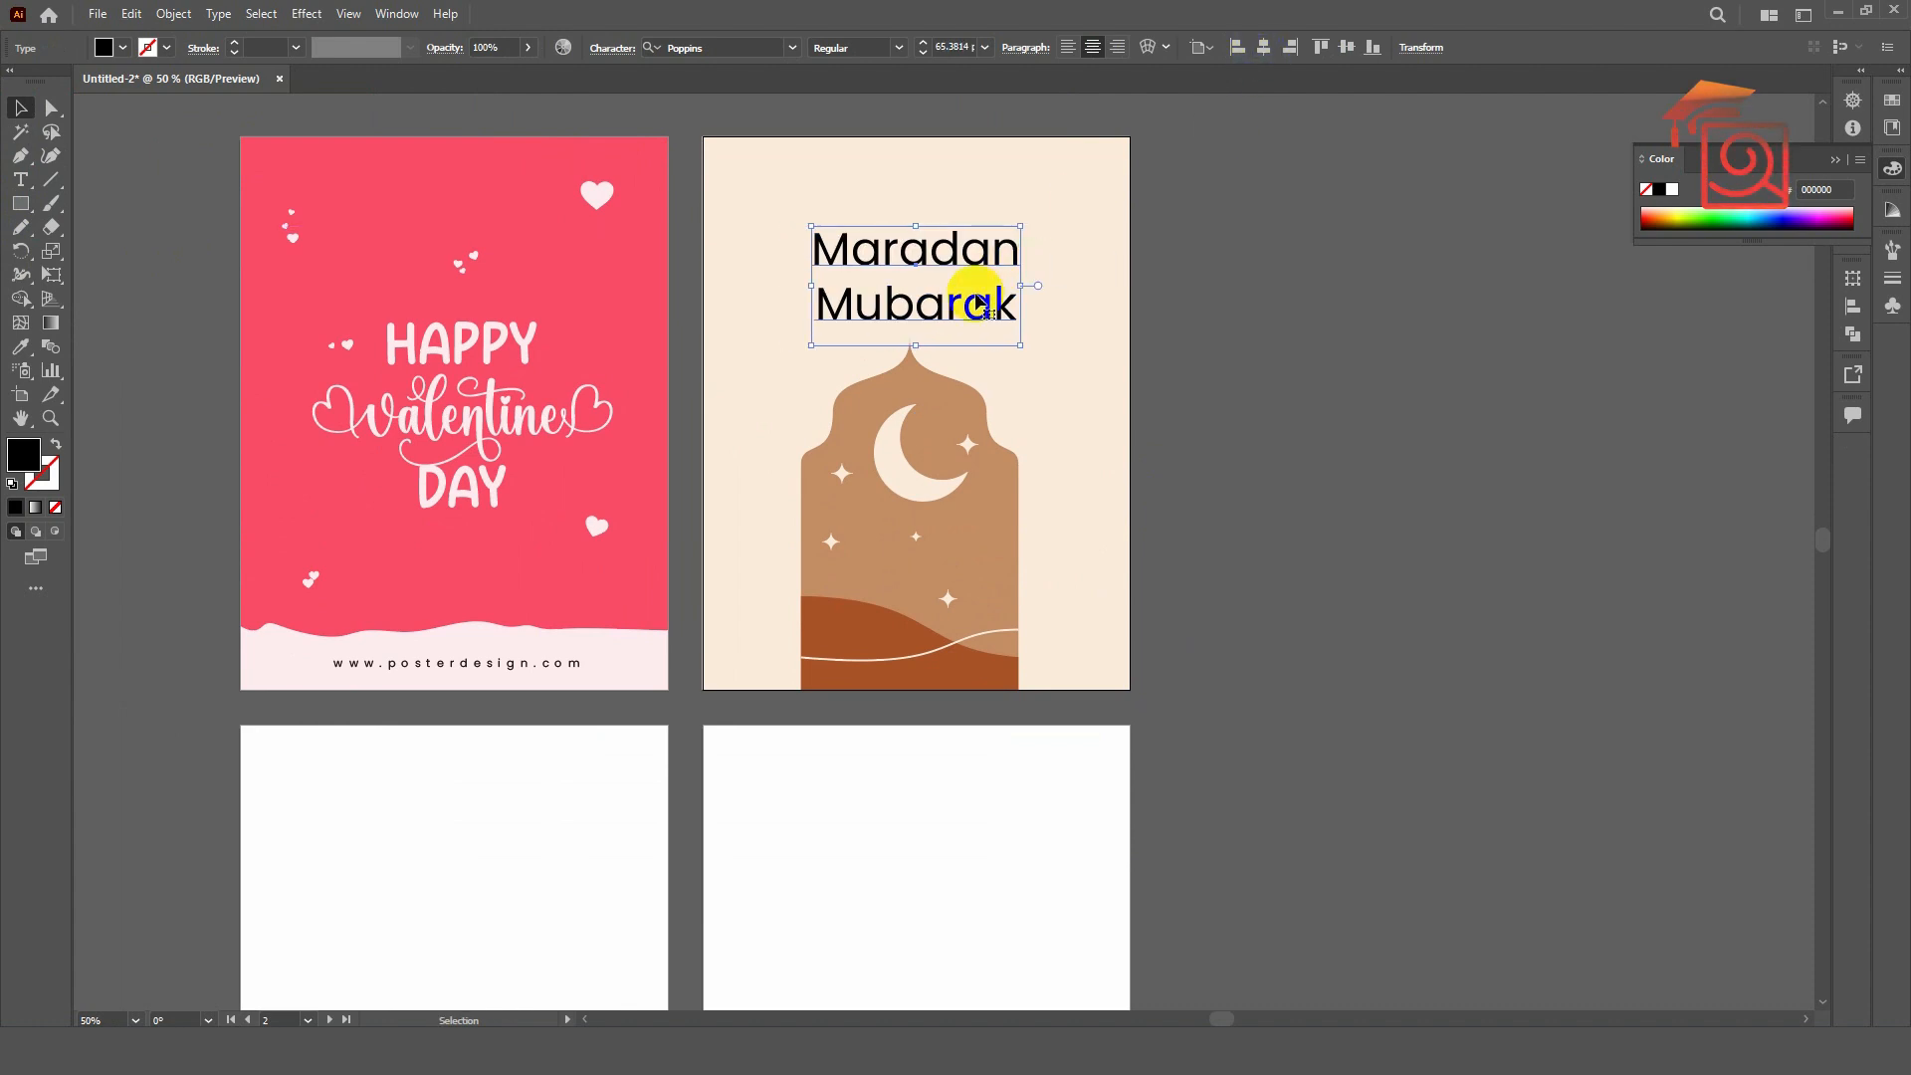
pyautogui.moveTo(976, 299); pyautogui.dragTo(976, 286)
pyautogui.click(1221, 361)
pyautogui.click(985, 288)
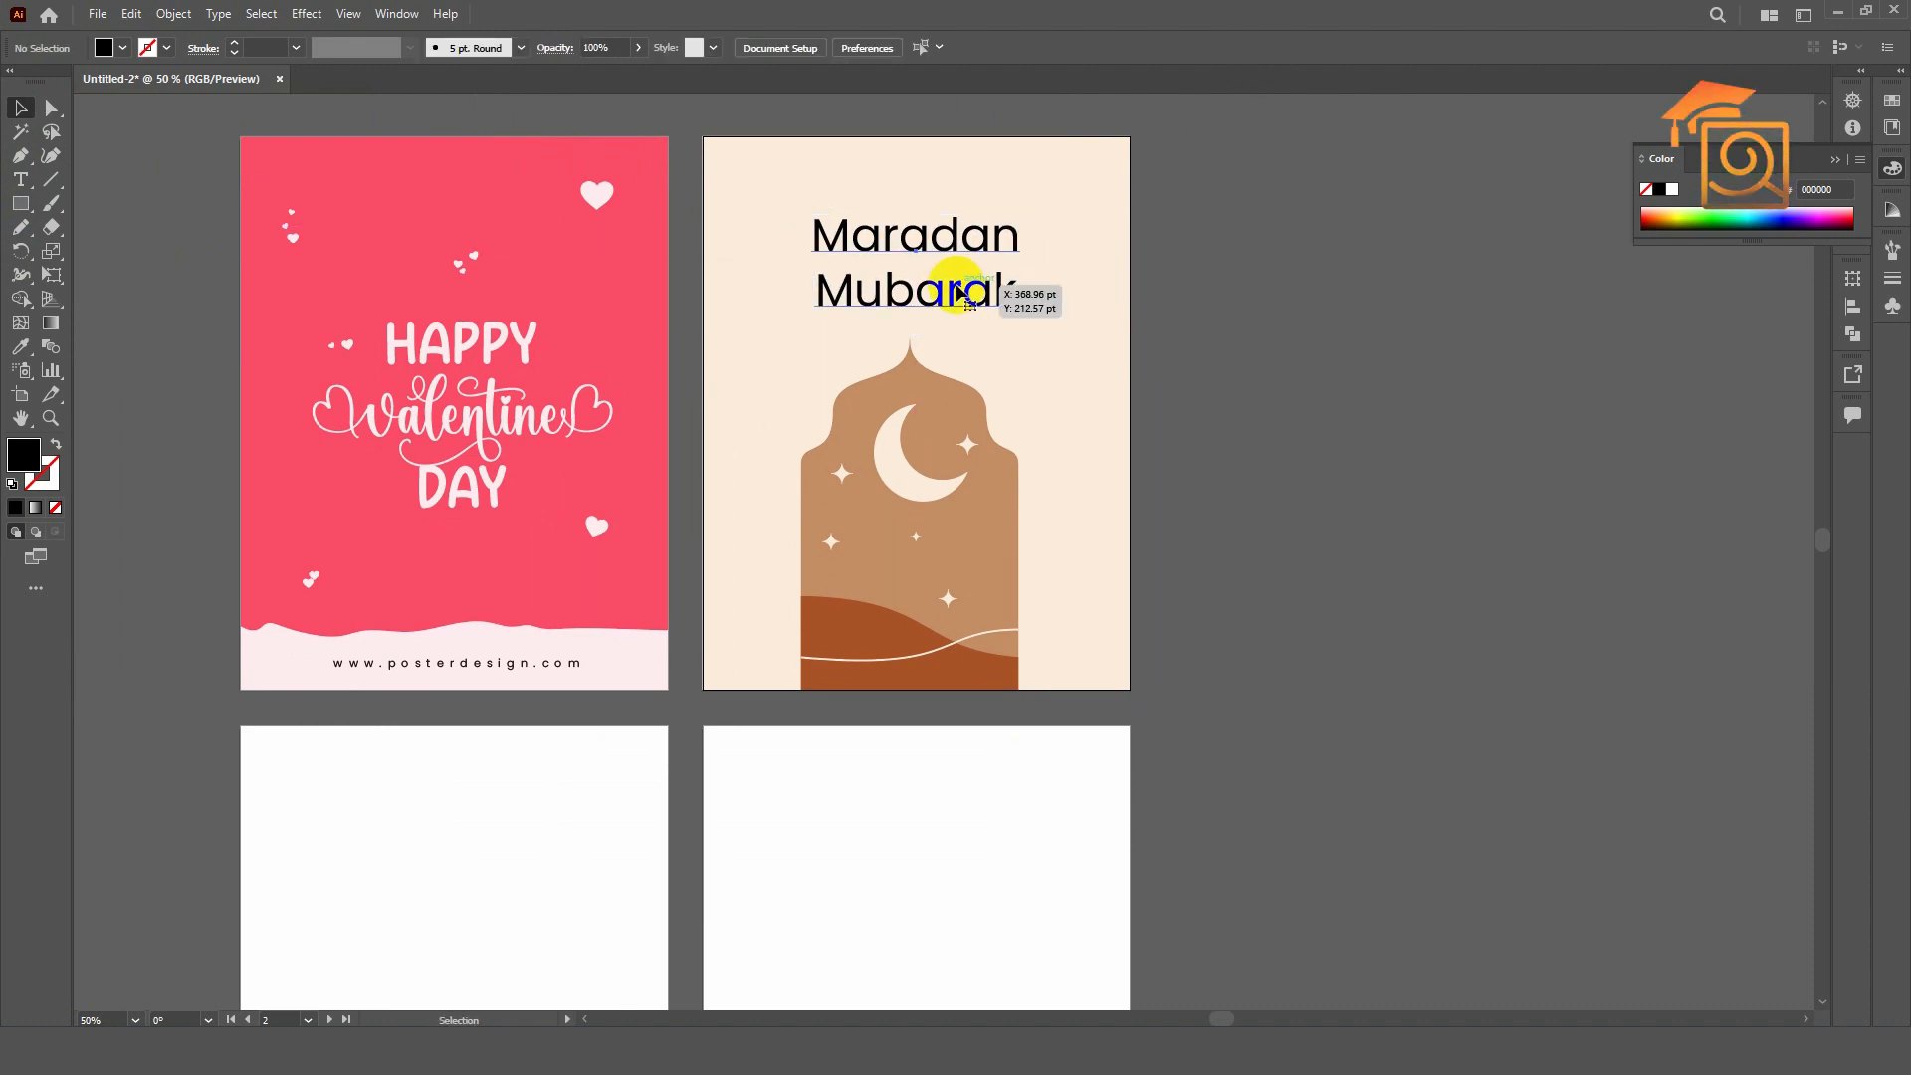
pyautogui.click(1263, 54)
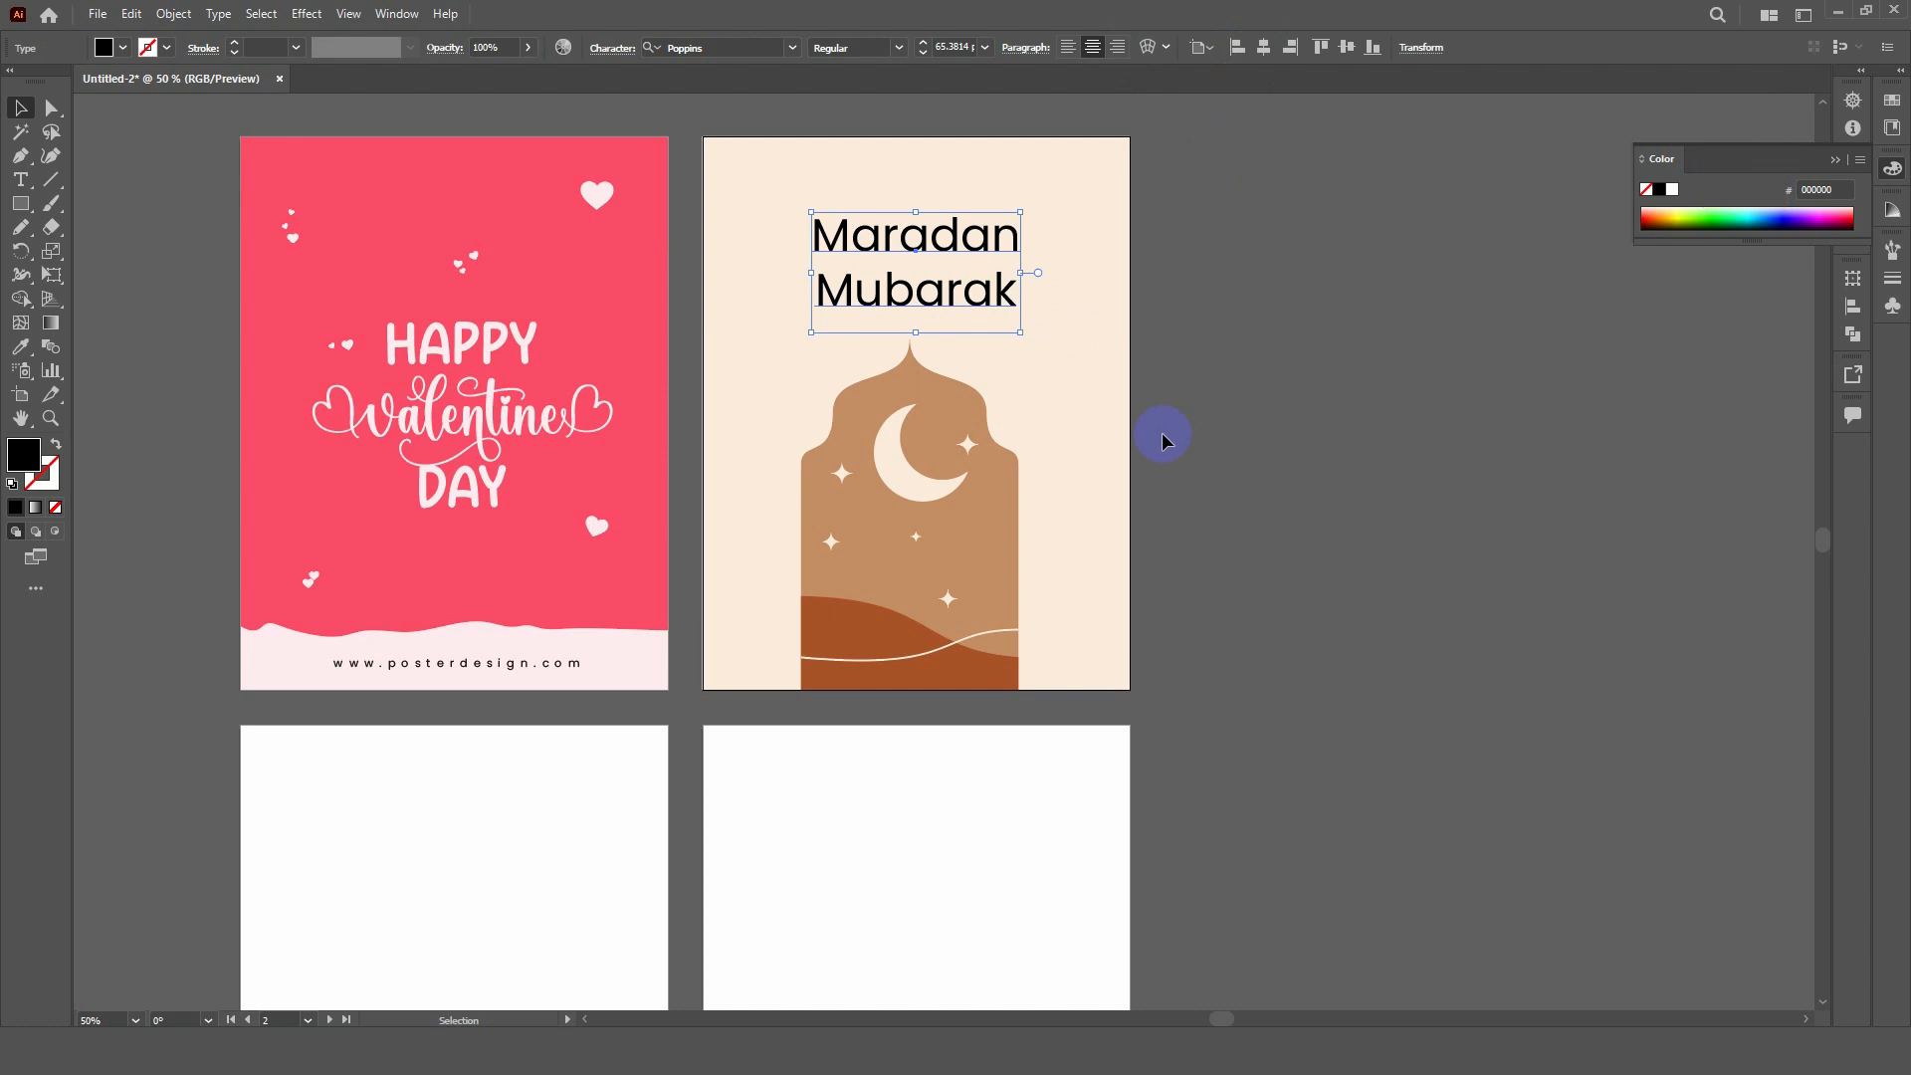
# - Set the title's font to Hidayatullah DEMO and shift the text slightly left over the dome
pyautogui.click(724, 47)
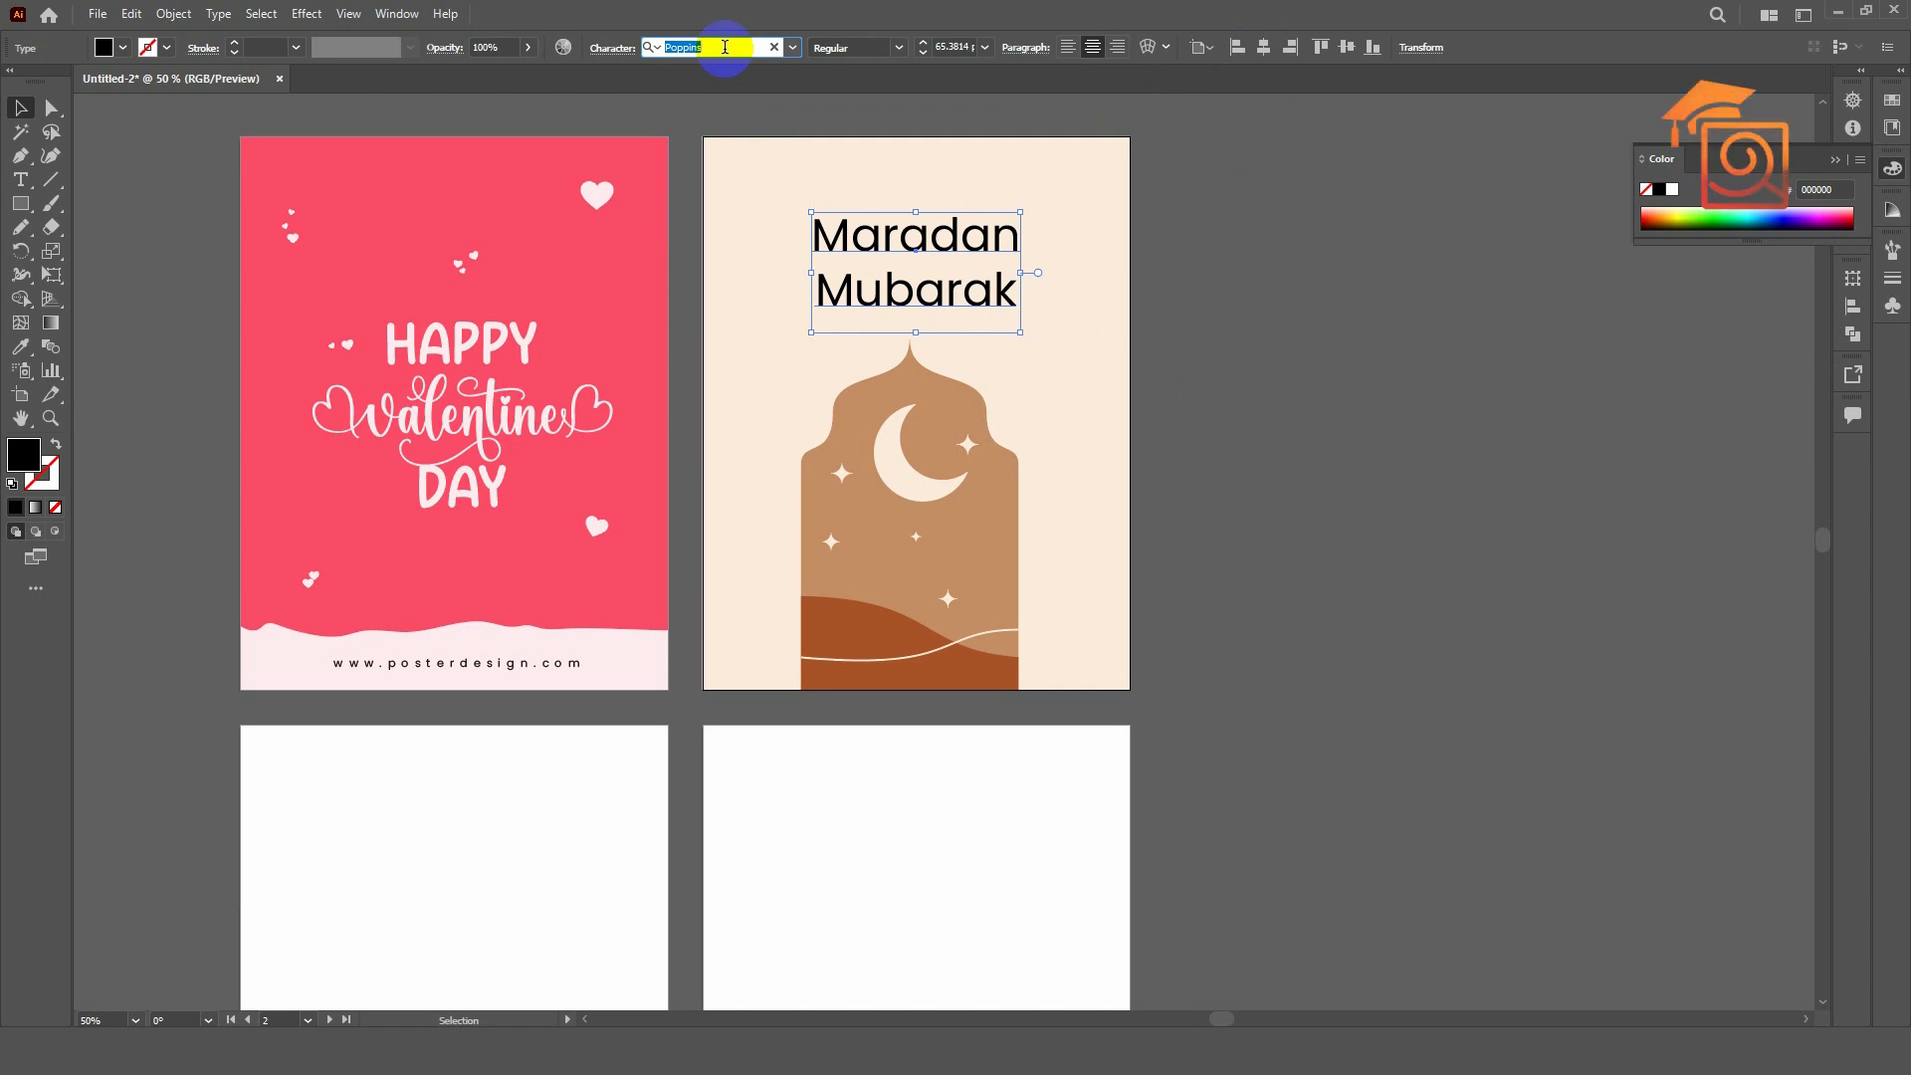
pyautogui.write('Hida')
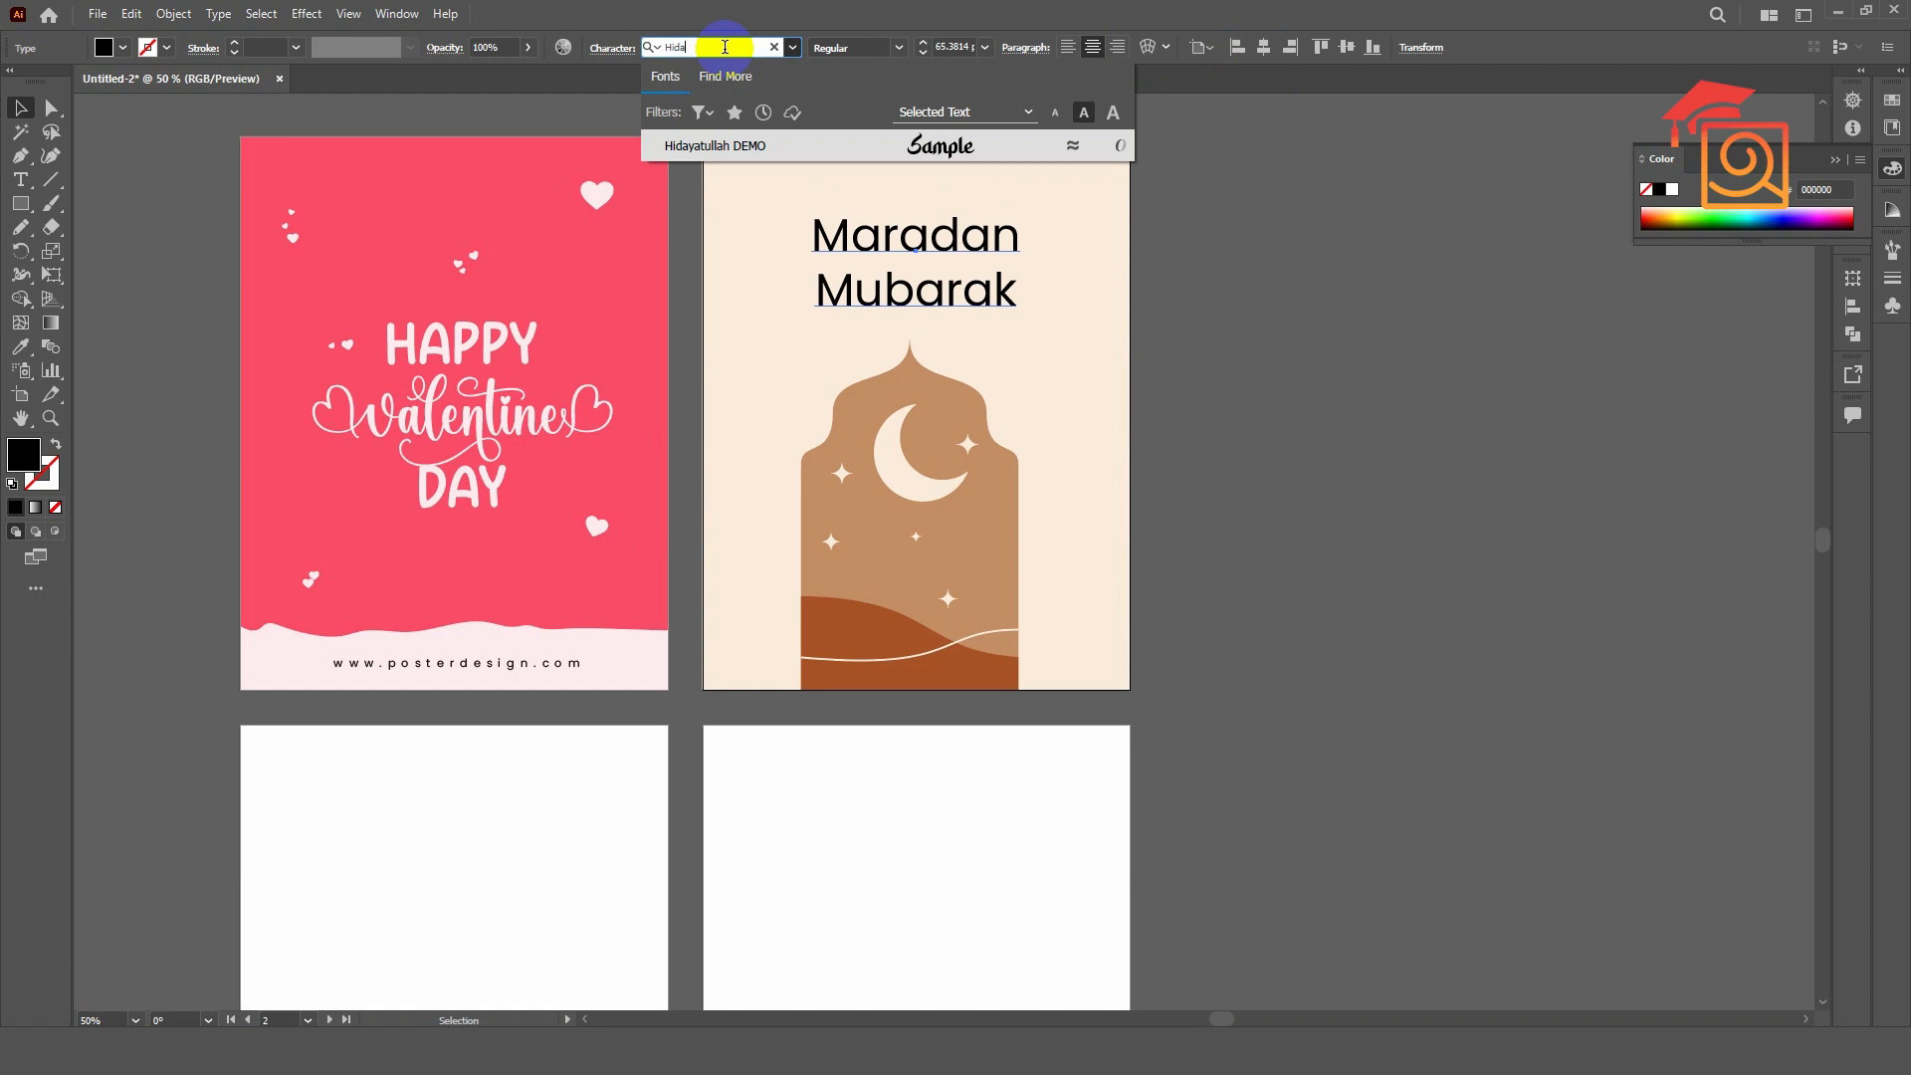
pyautogui.click(724, 146)
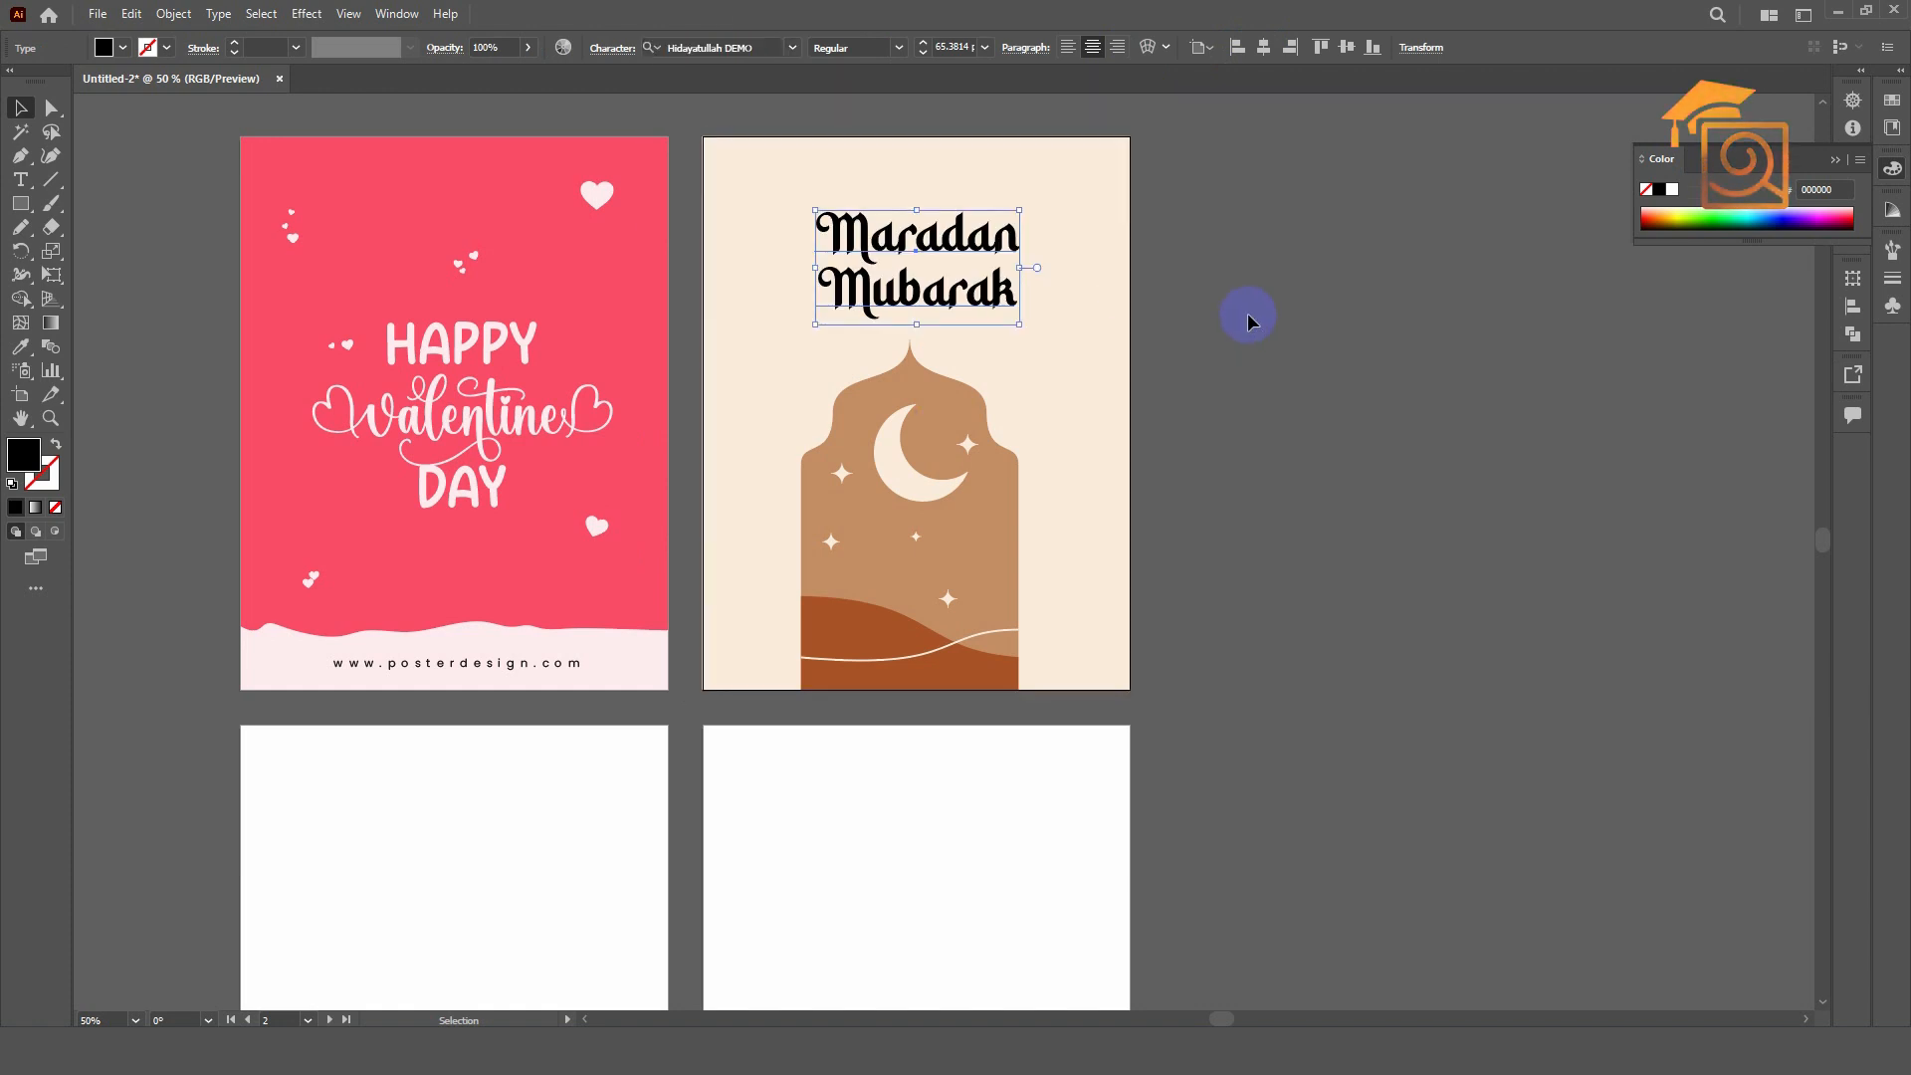
pyautogui.moveTo(1011, 256); pyautogui.dragTo(988, 251)
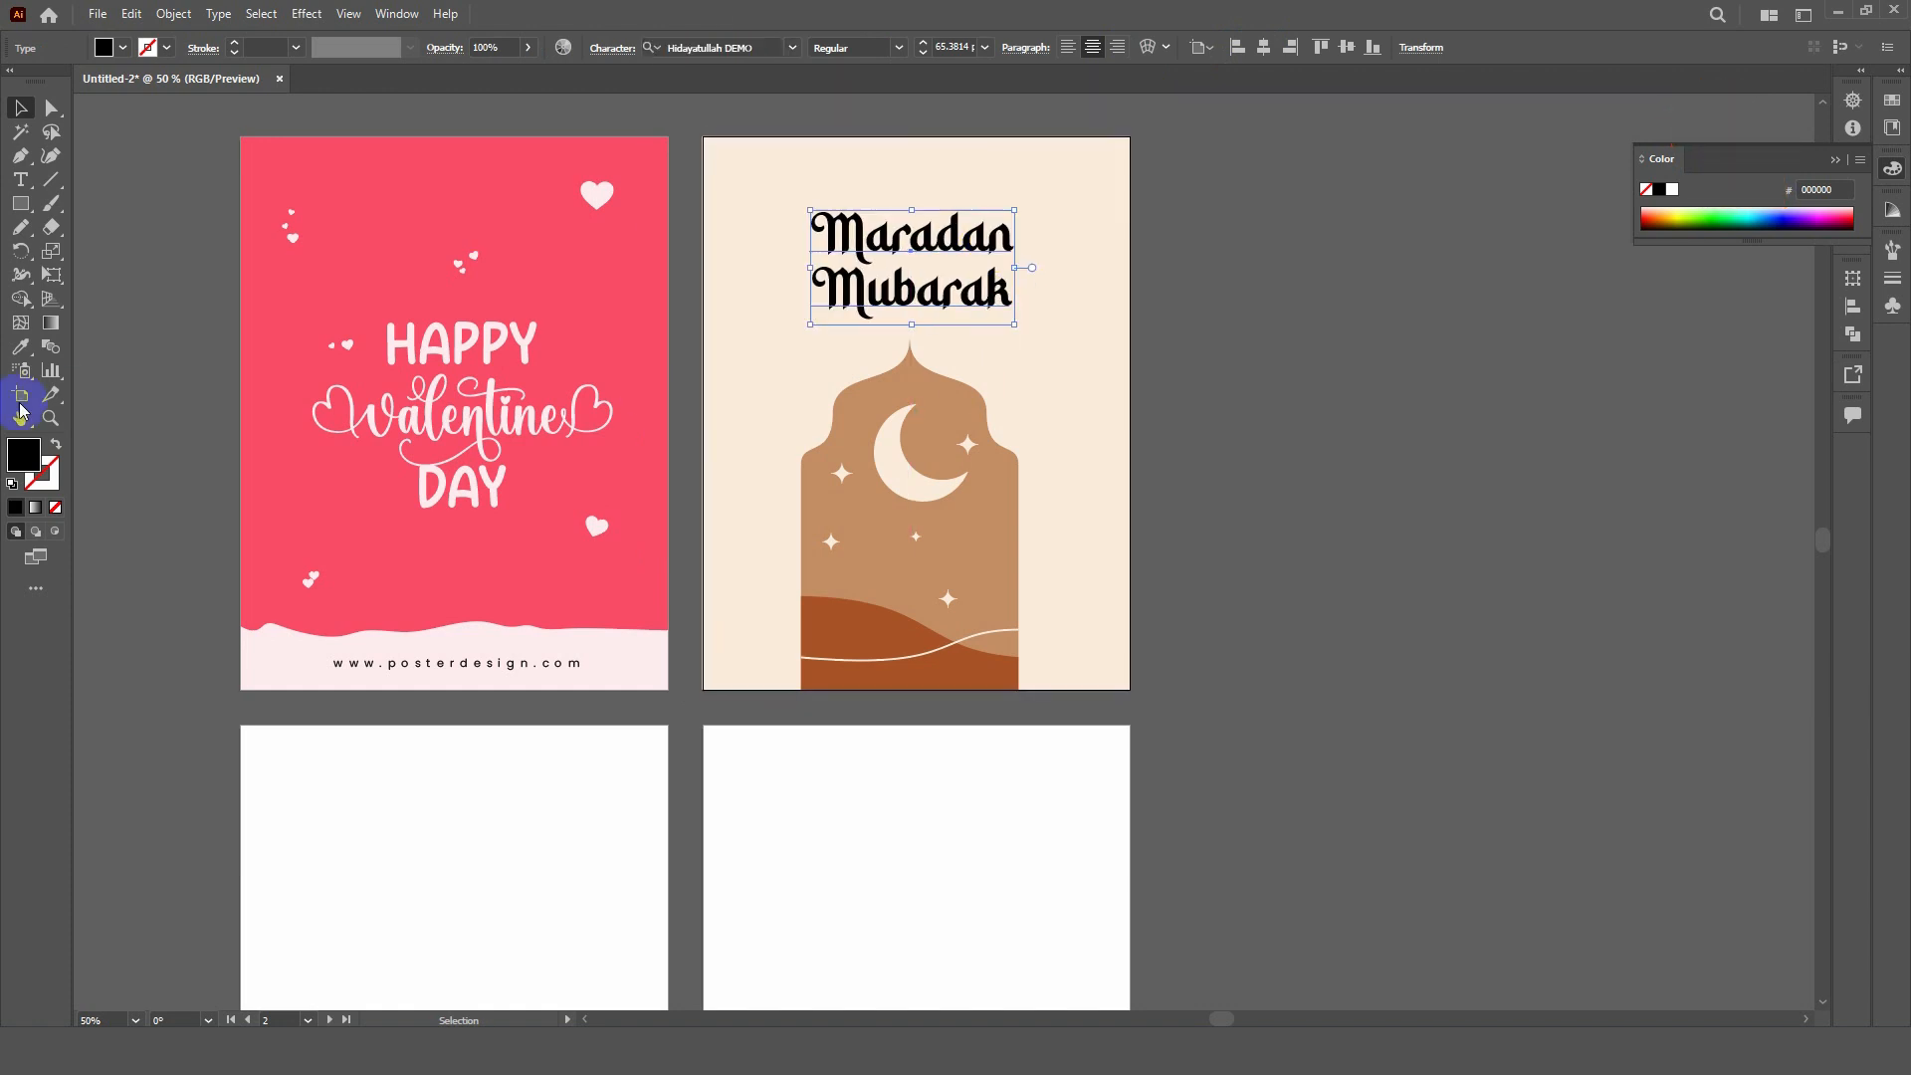
# - Recolor the title with the dark brown dune's color using the Eyedropper
pyautogui.click(19, 348)
pyautogui.click(836, 612)
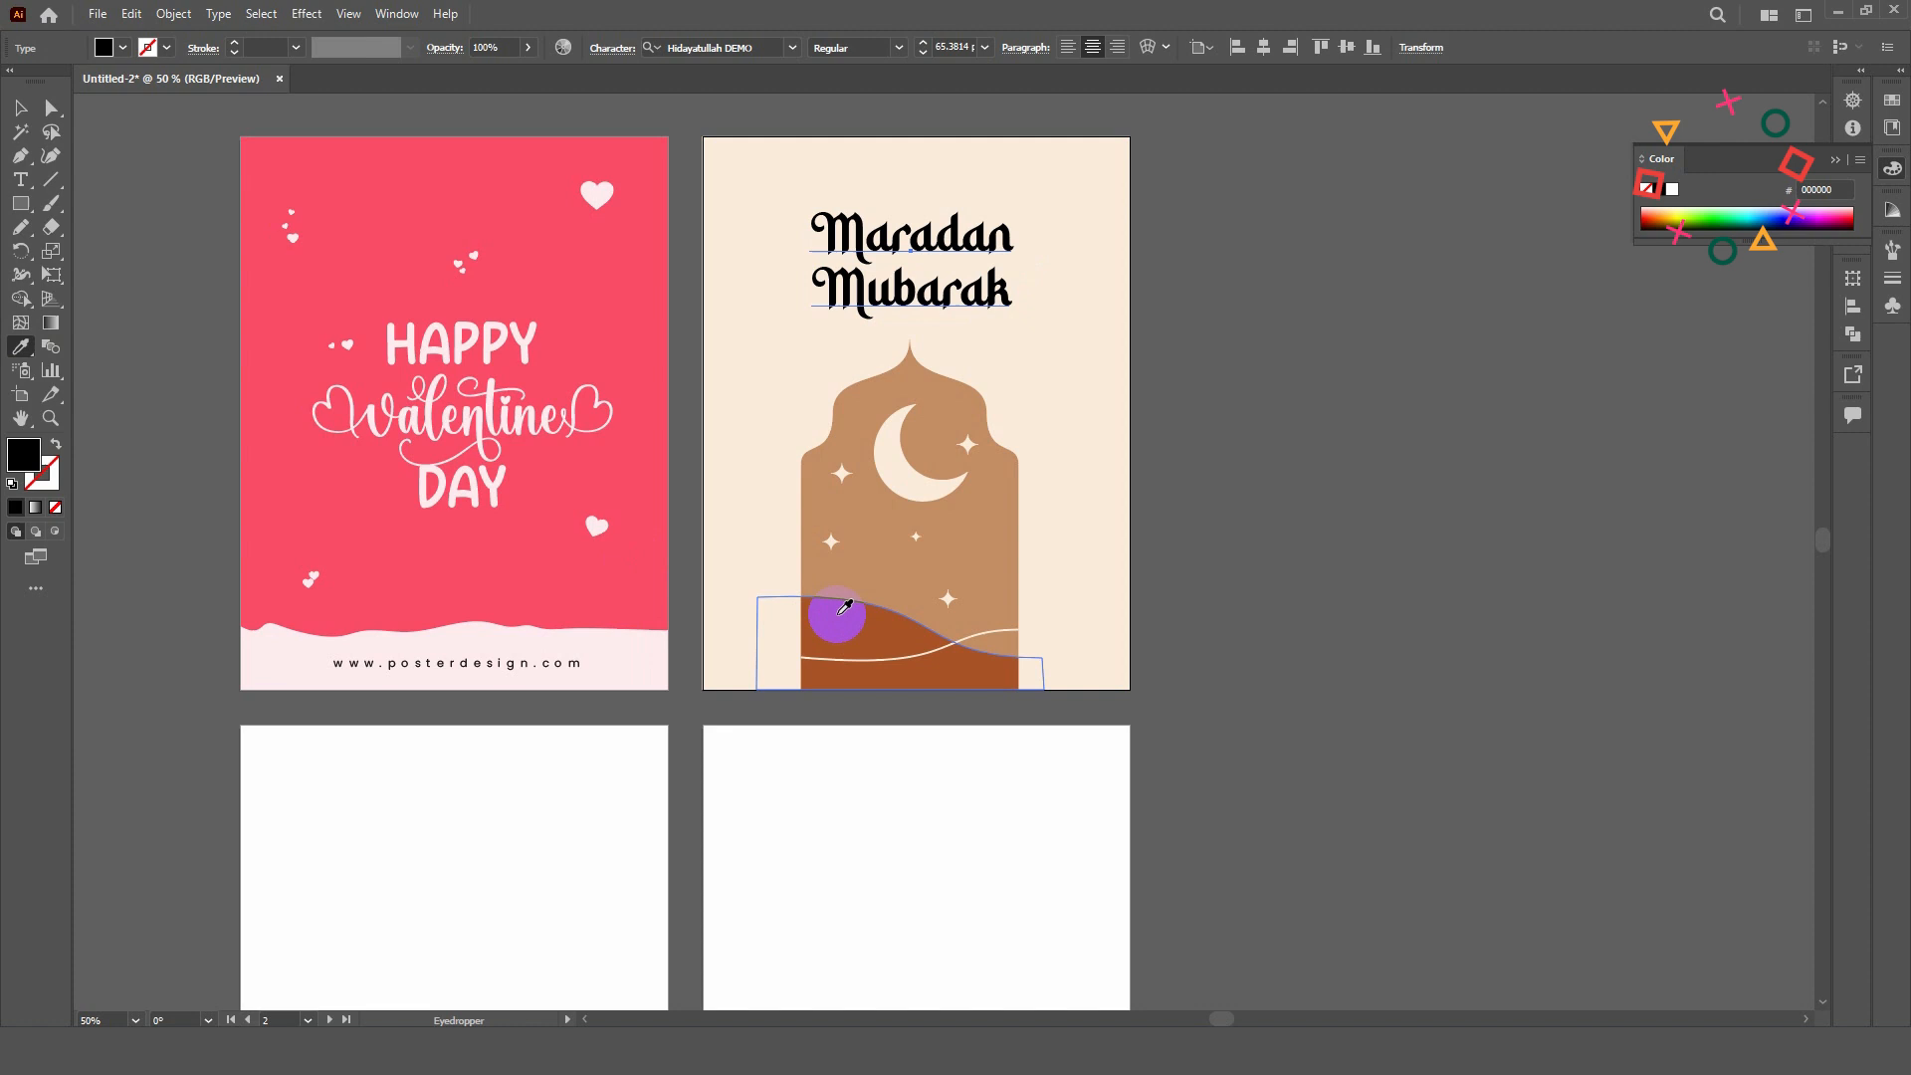
pyautogui.click(17, 111)
pyautogui.click(1241, 341)
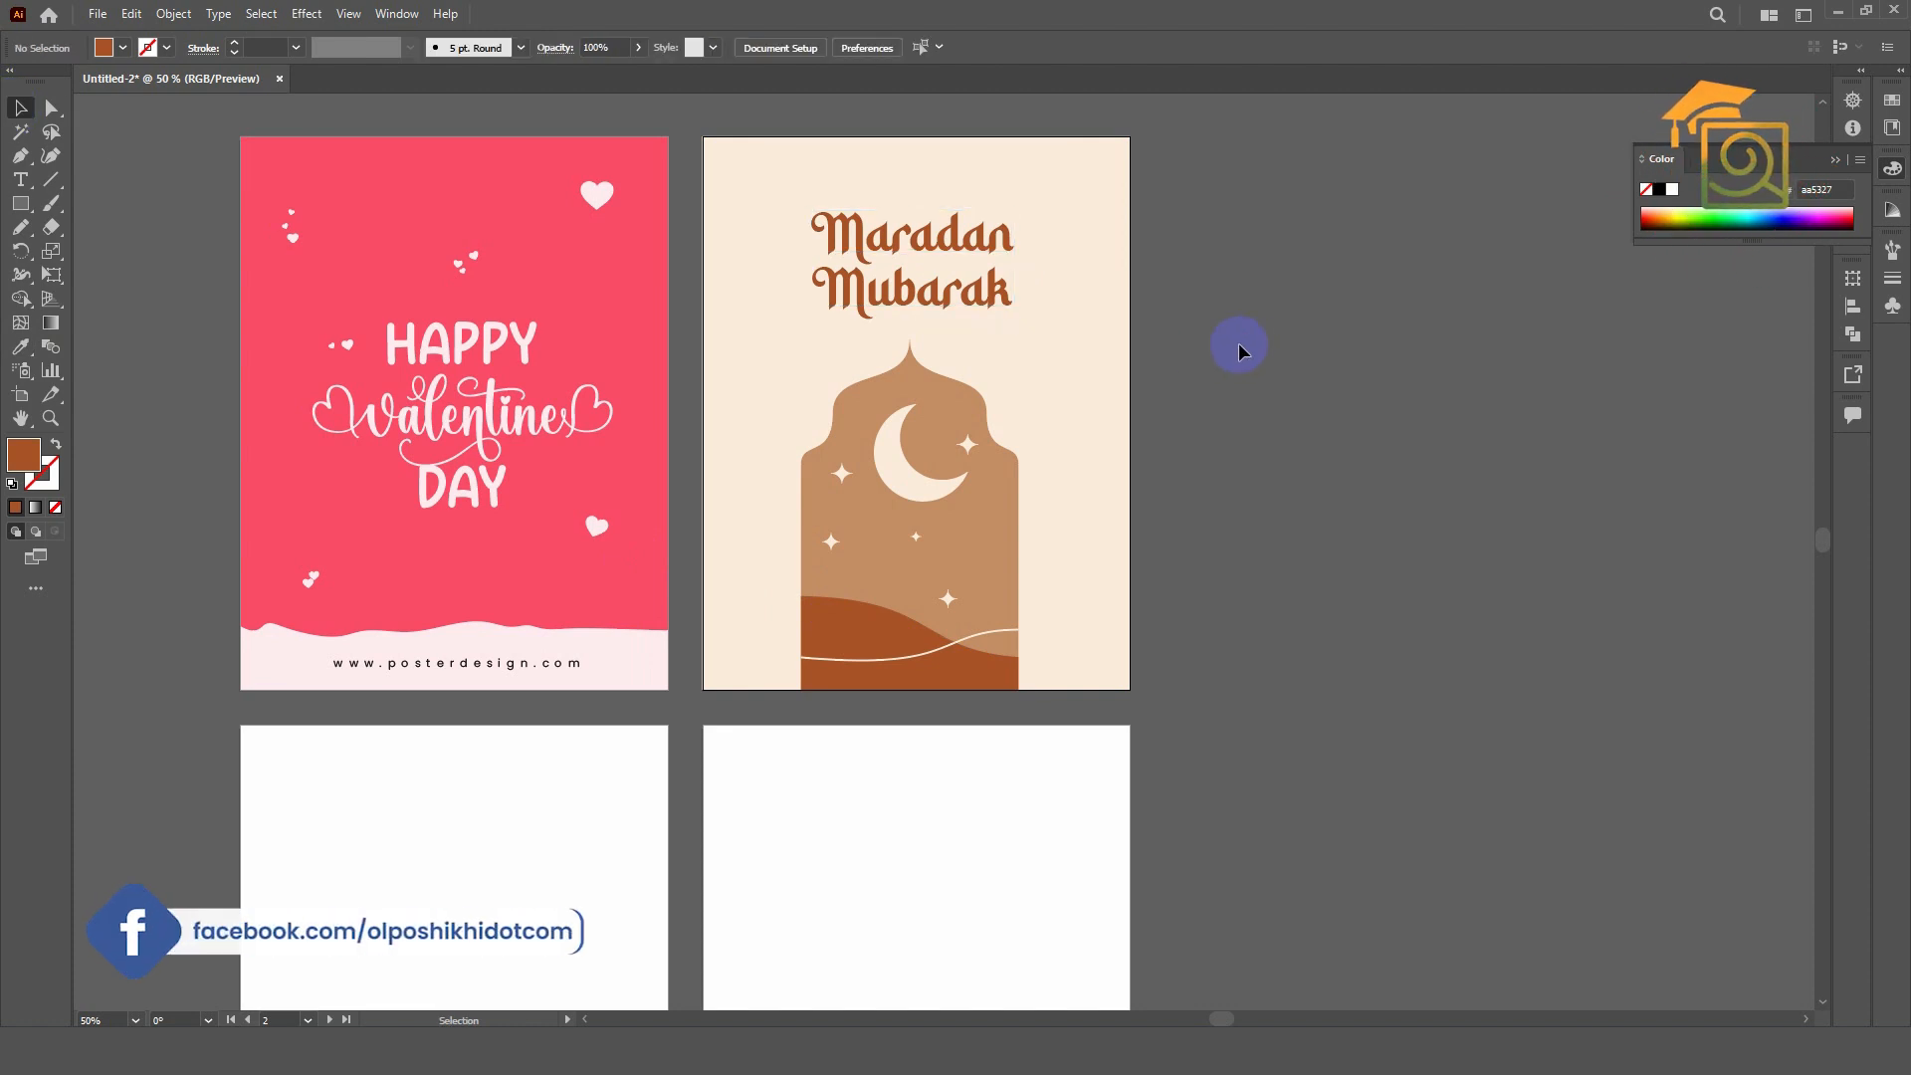
# - Replace the M, b, second-to-last-syllable a and k of "Mubarak" with decorative alternate glyphs
pyautogui.scroll(3, 919, 260)
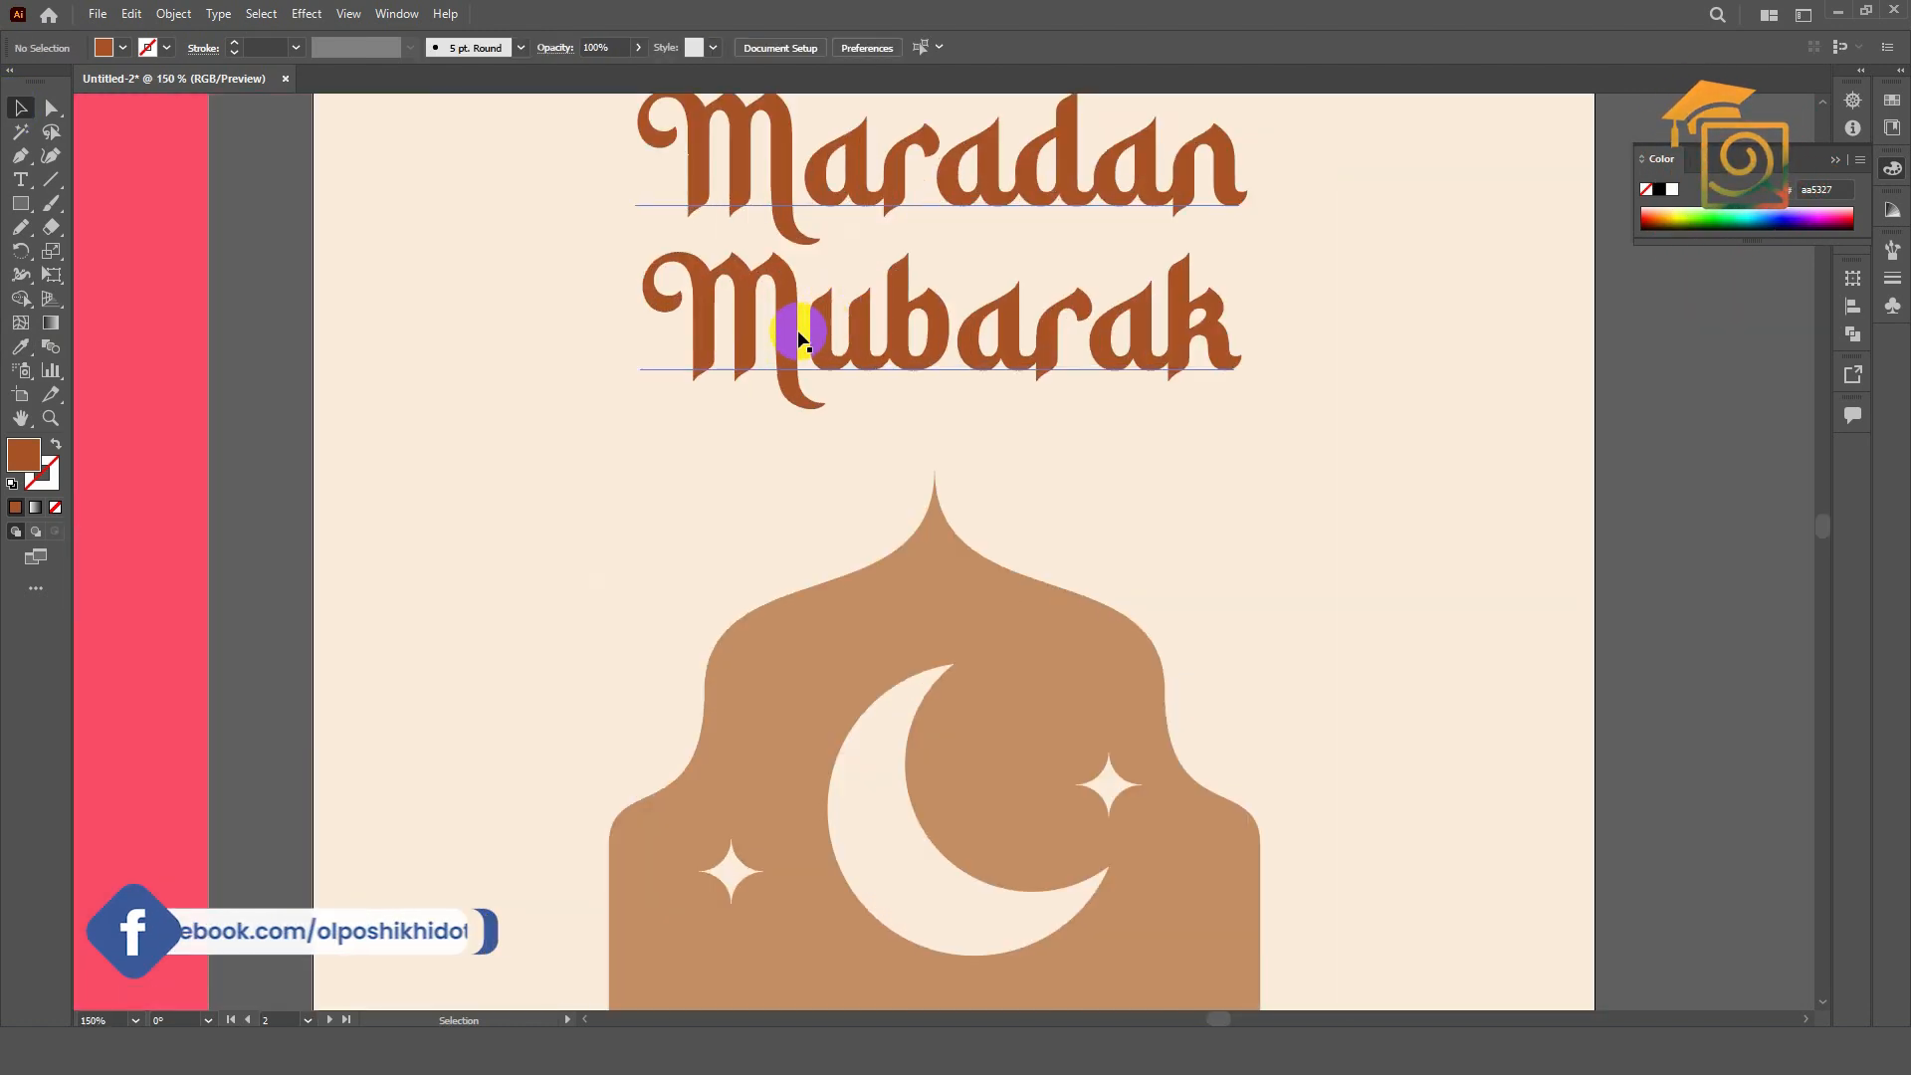
pyautogui.tripleClick(797, 330)
pyautogui.moveTo(786, 328); pyautogui.dragTo(673, 289)
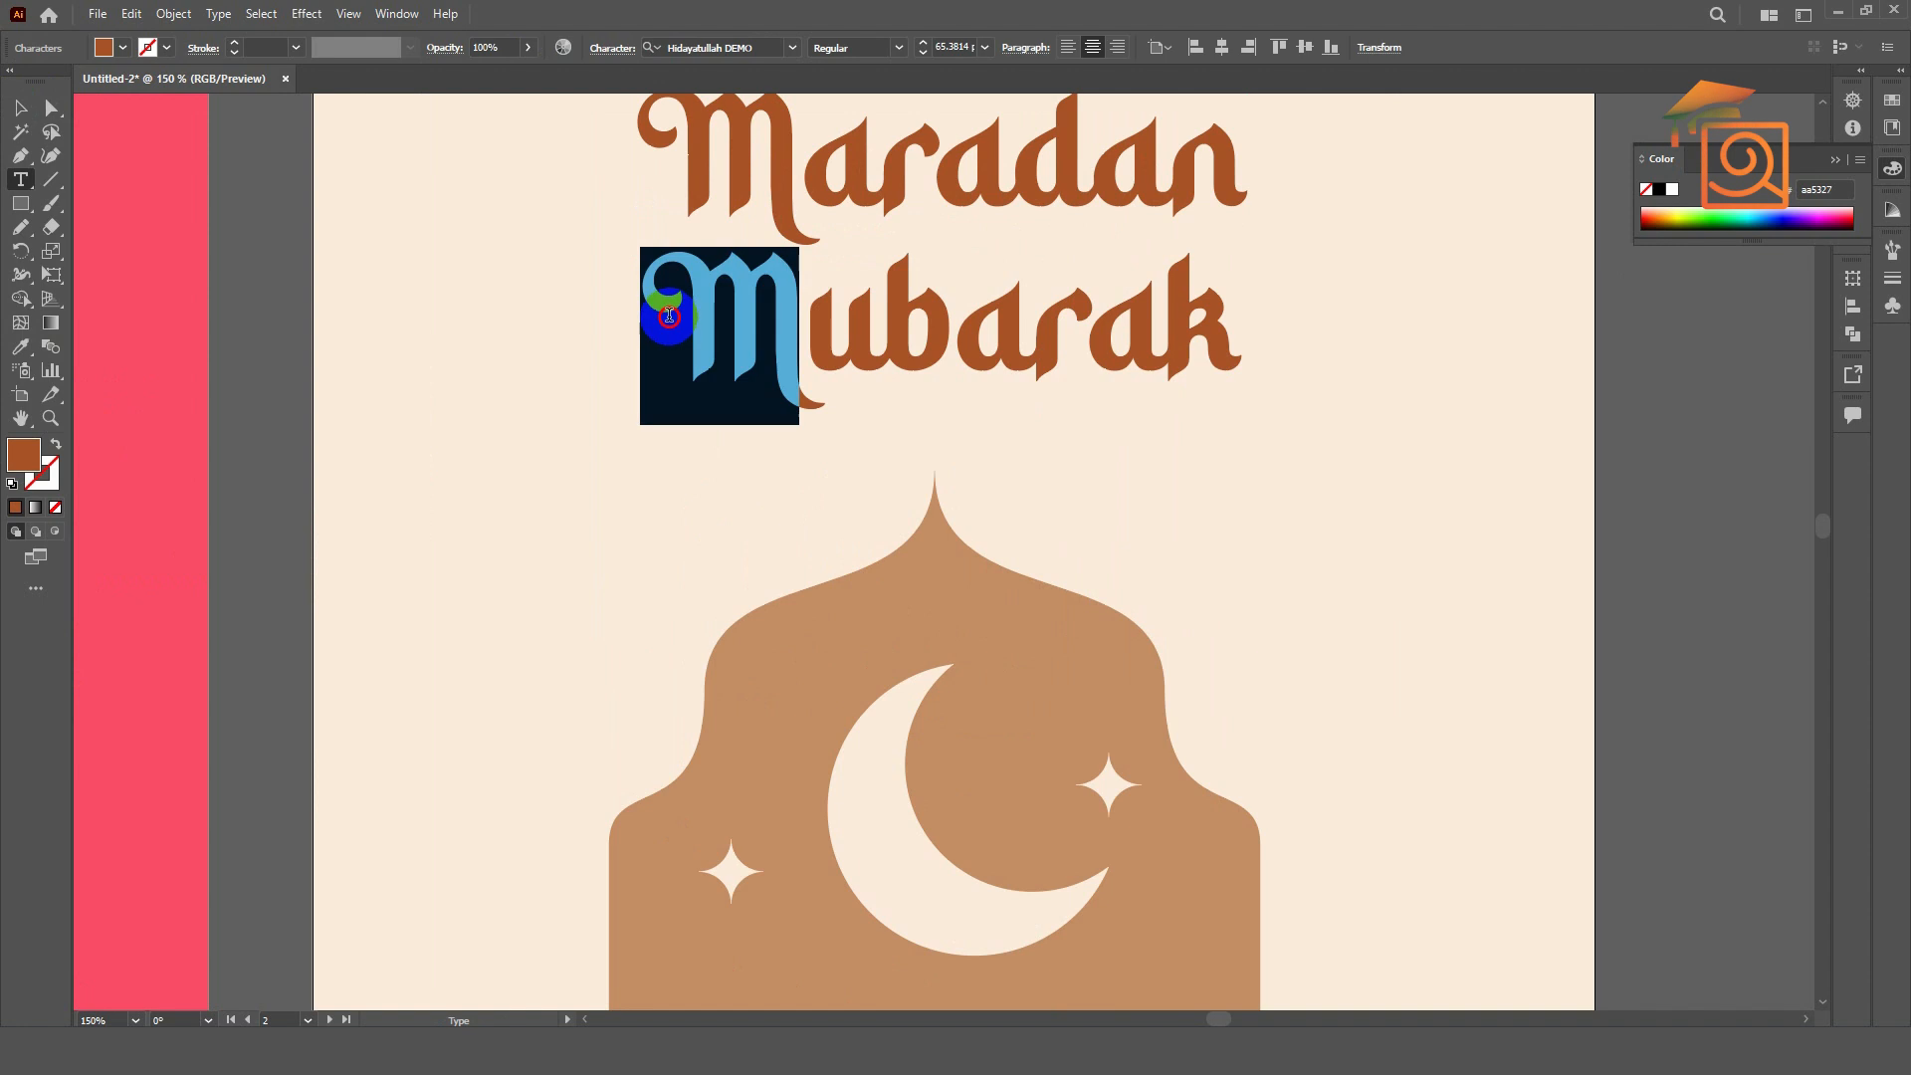
pyautogui.click(815, 443)
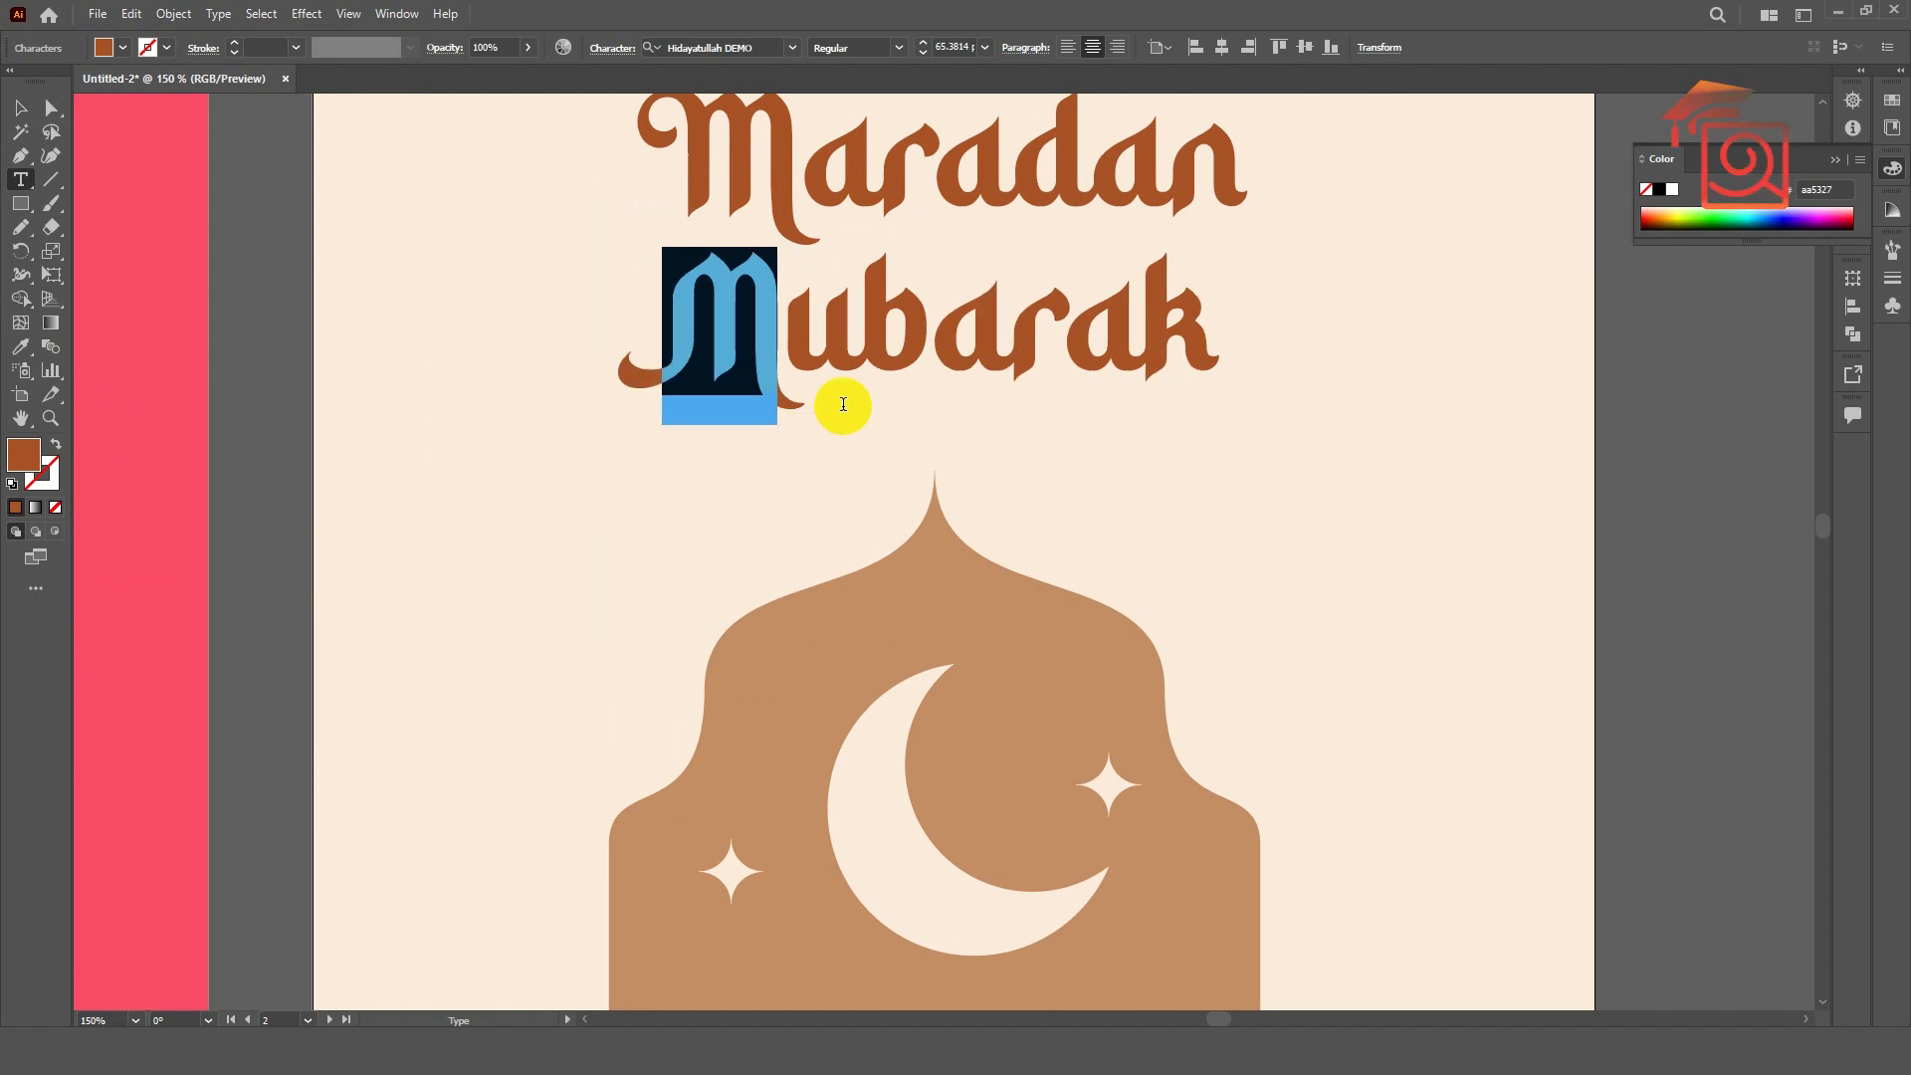
pyautogui.moveTo(852, 332); pyautogui.dragTo(934, 431)
pyautogui.click(940, 441)
pyautogui.moveTo(1000, 337); pyautogui.dragTo(951, 331)
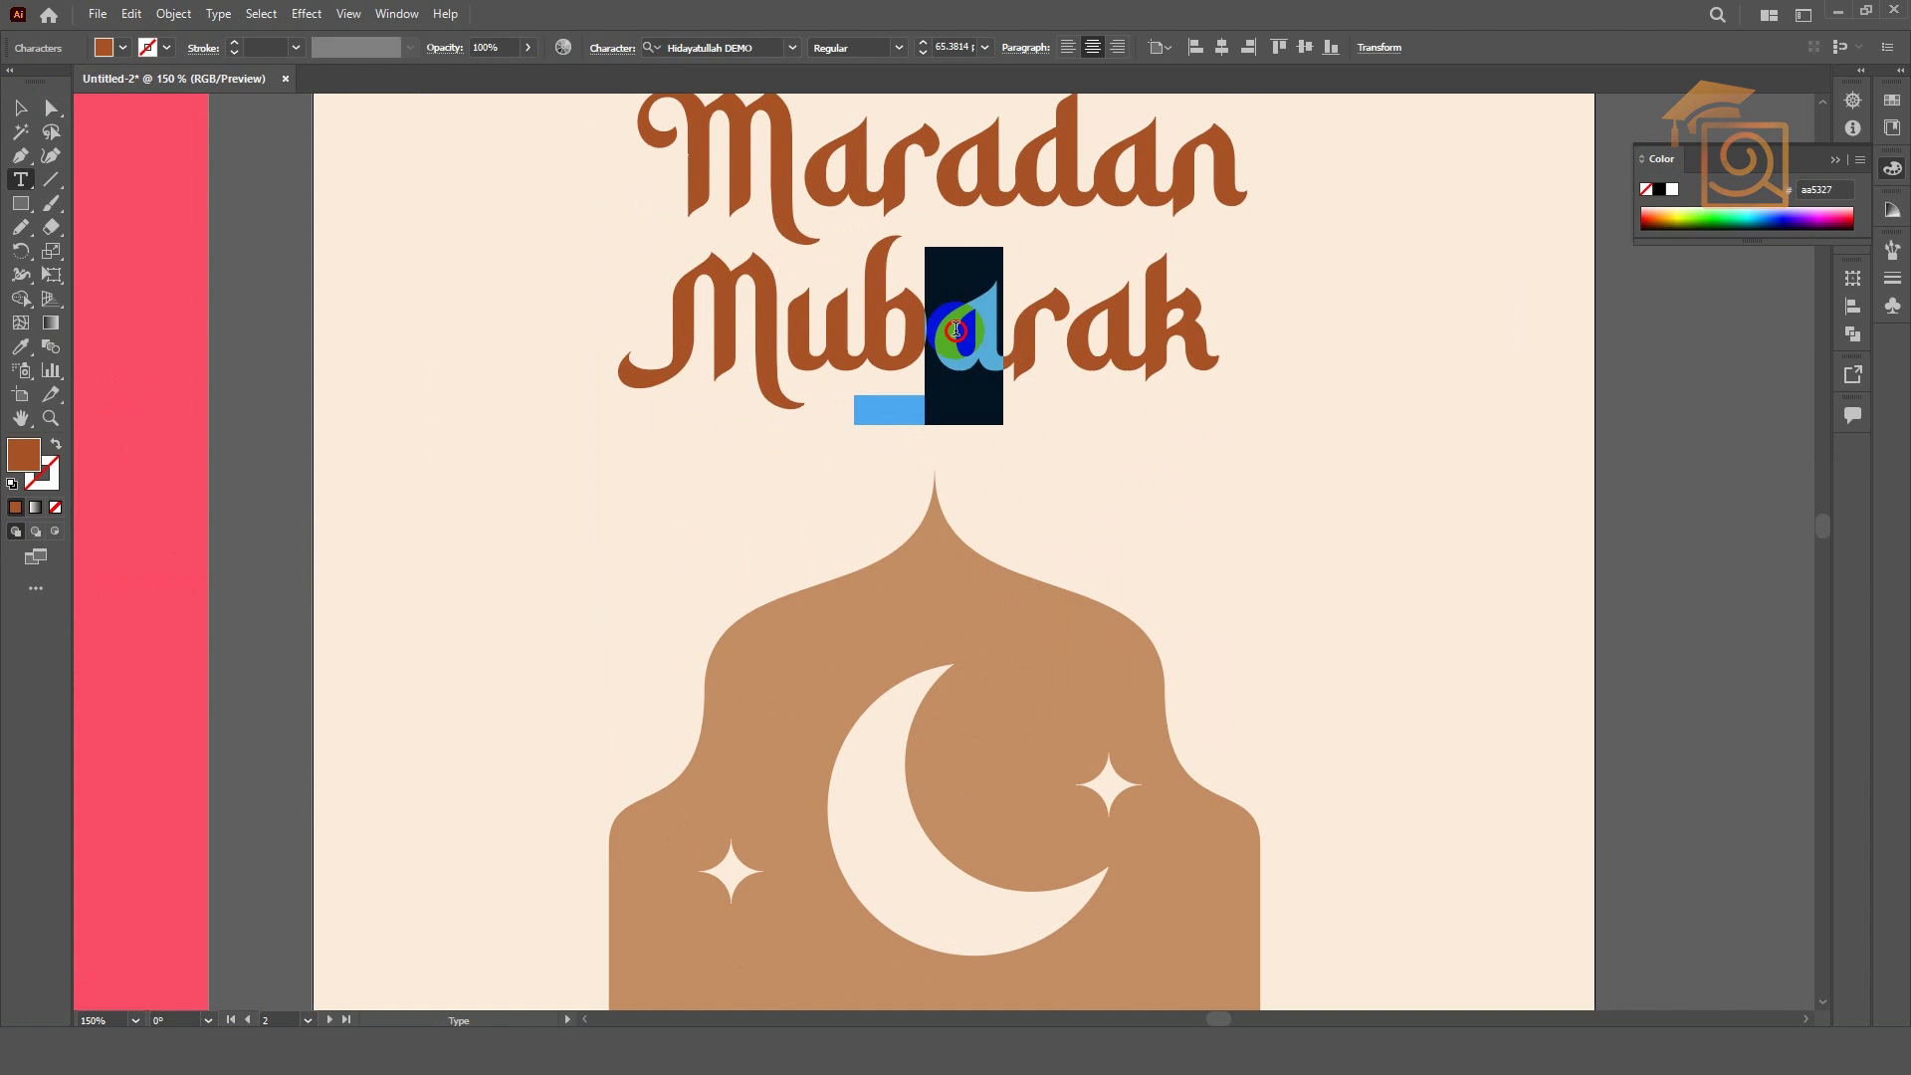
pyautogui.click(1023, 439)
pyautogui.scroll(-2, 932, 416)
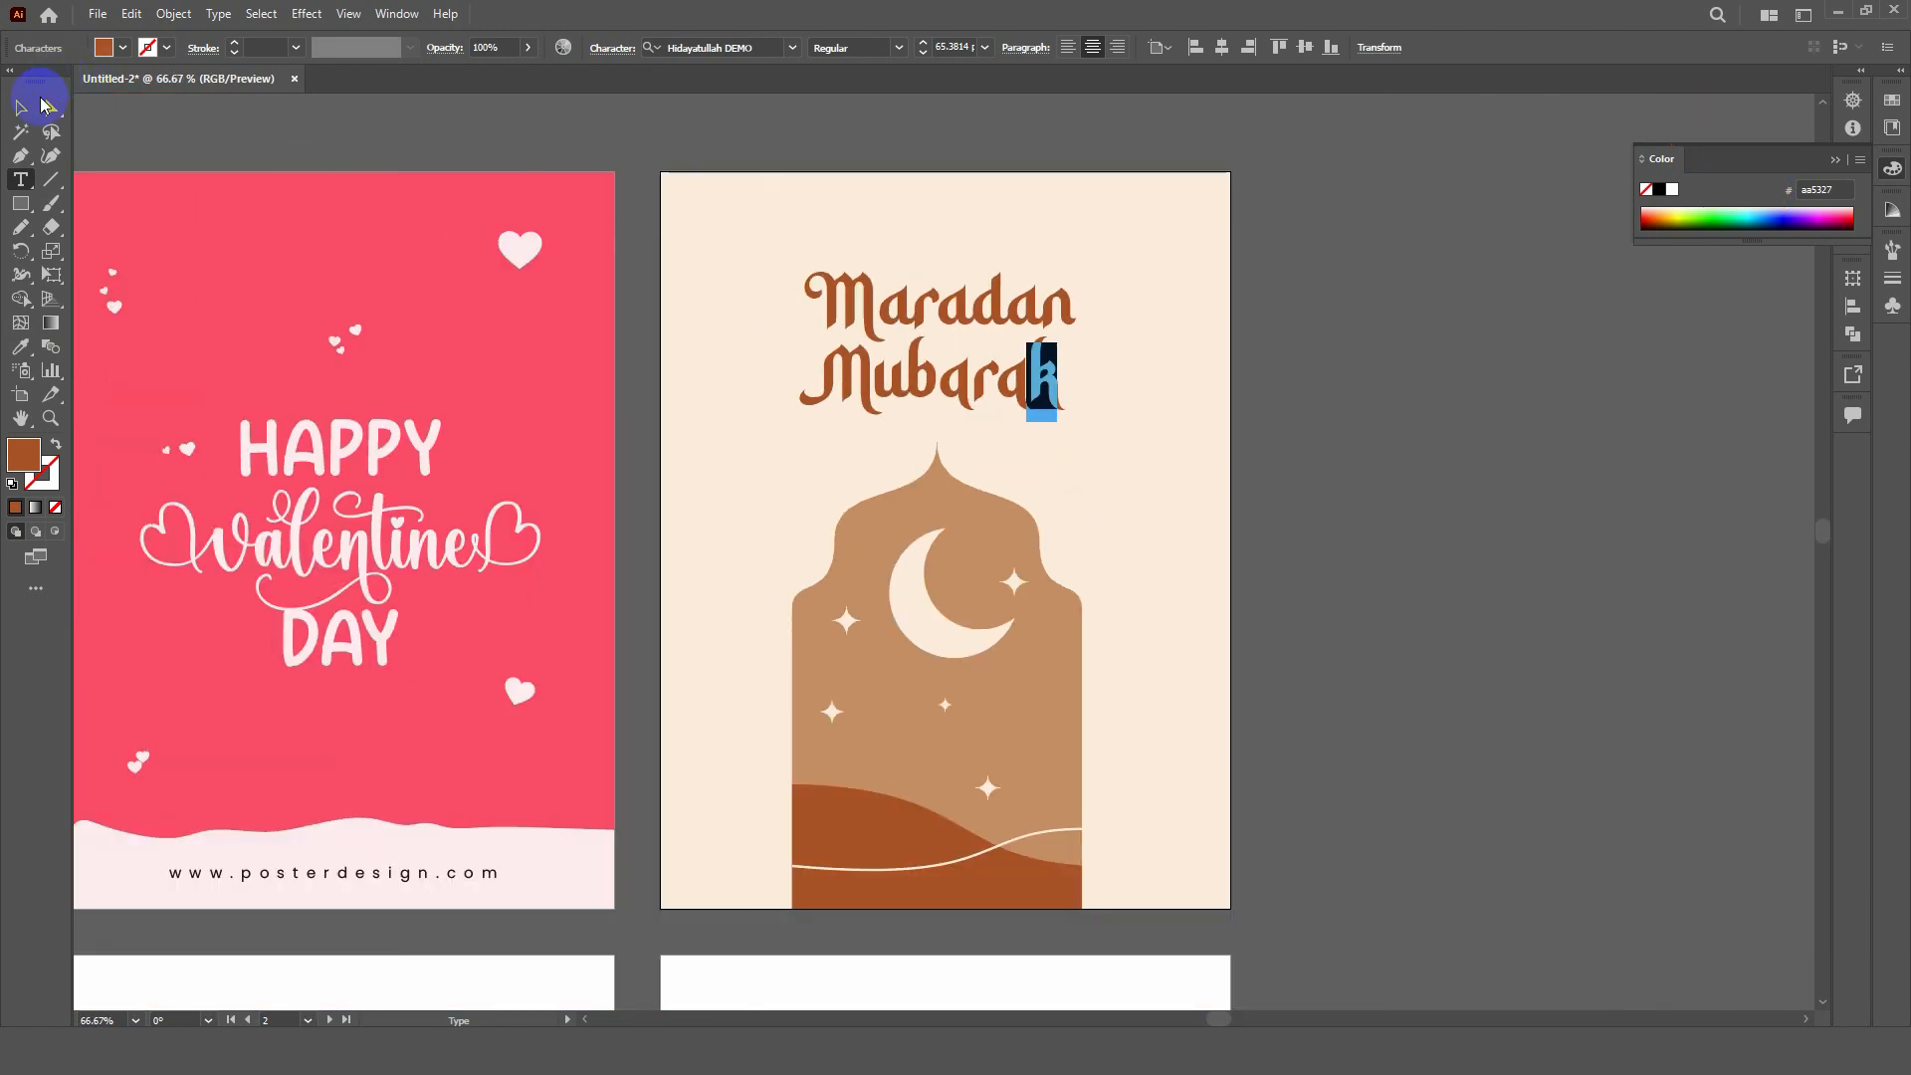
# - Correct the title's first word to "Ramadan" by replacing its wrong letters with R and m
pyautogui.moveTo(875, 289); pyautogui.dragTo(806, 303)
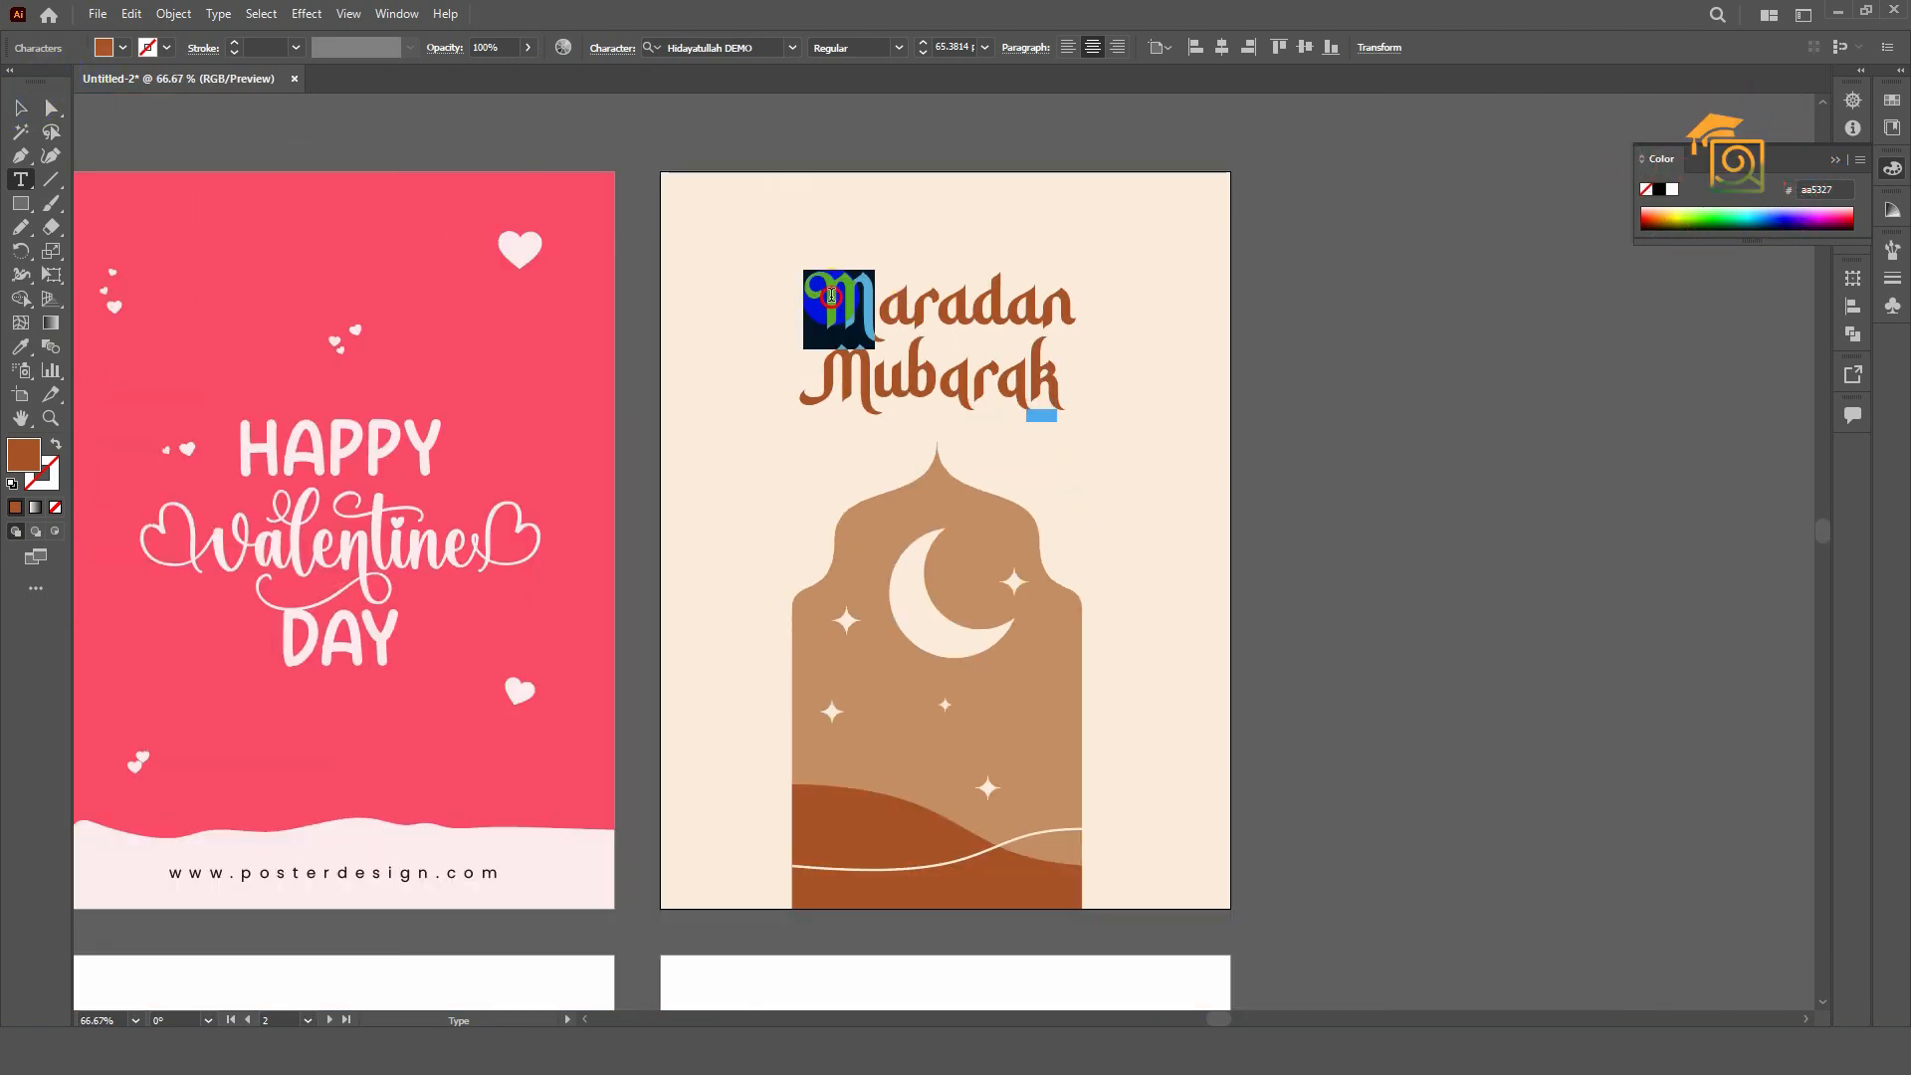
pyautogui.scroll(1, 888, 334)
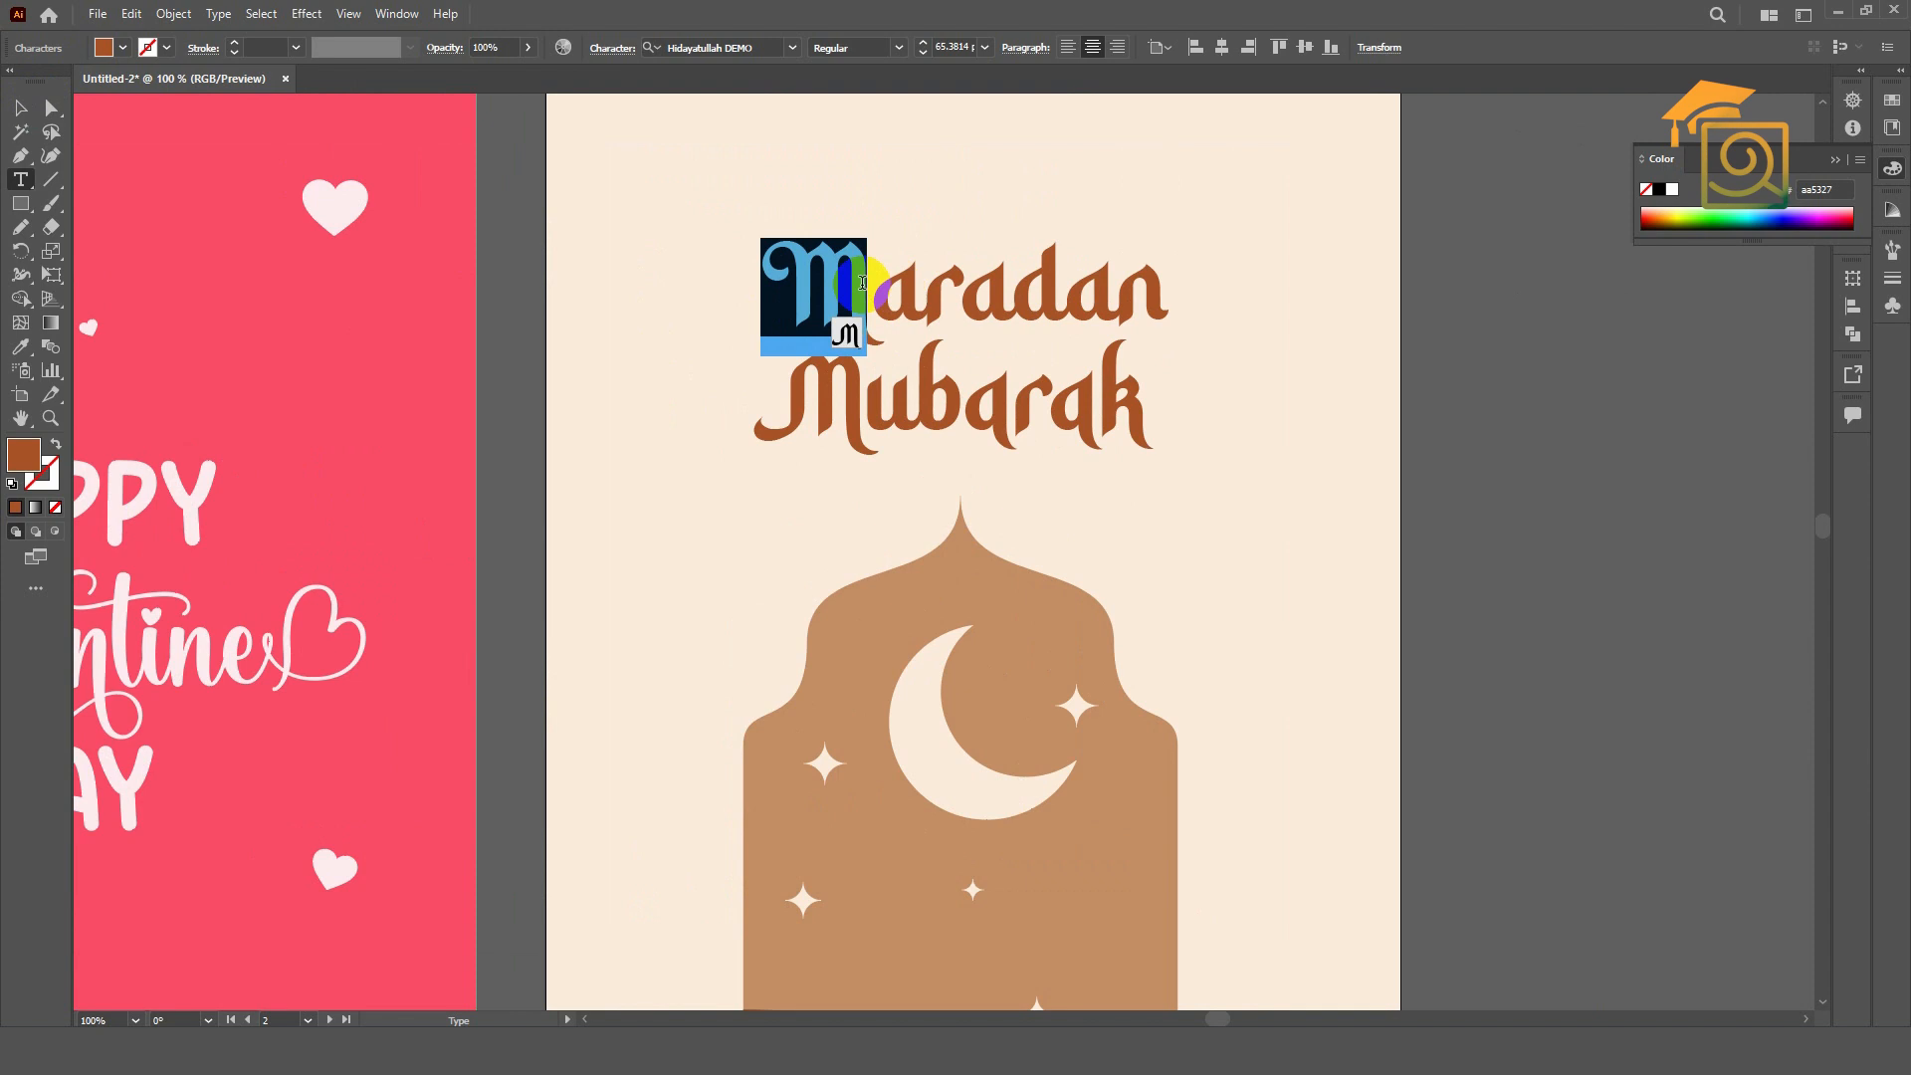
pyautogui.write('R')
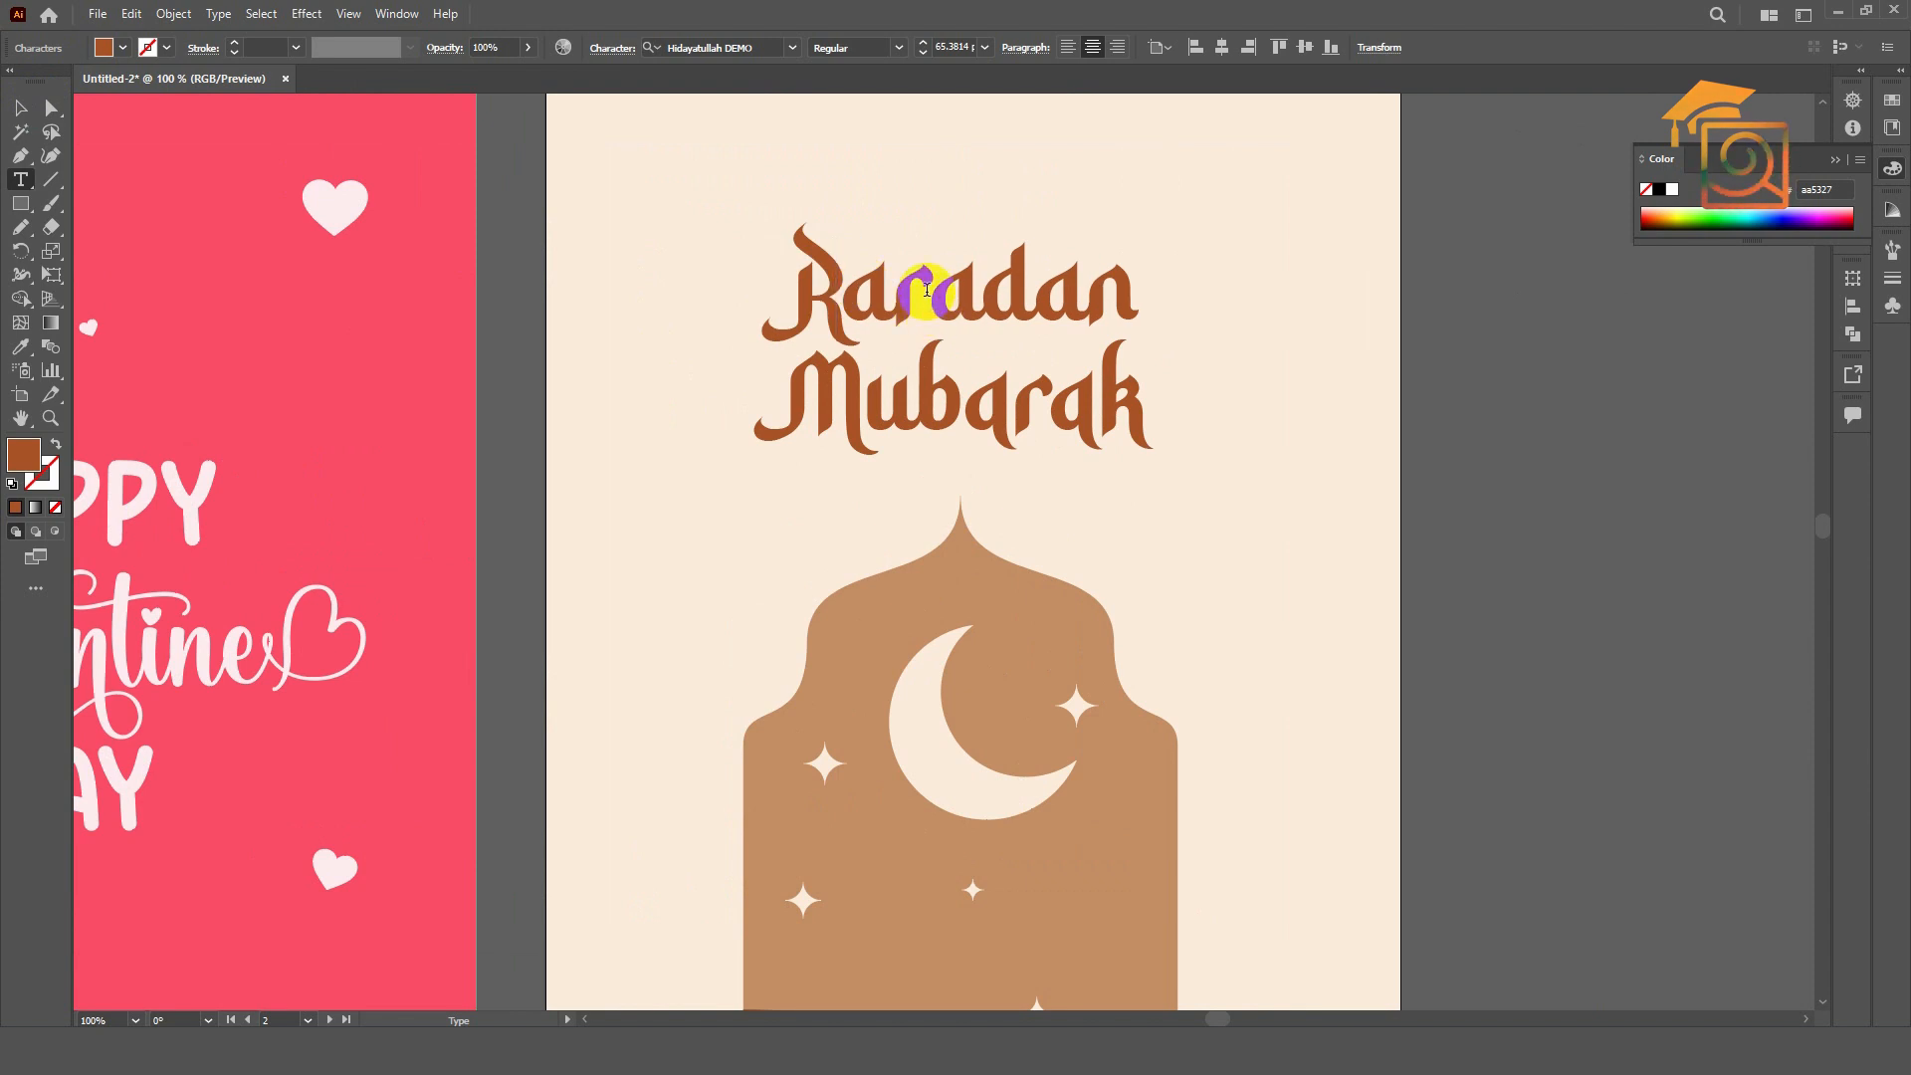
pyautogui.moveTo(920, 299); pyautogui.dragTo(882, 301)
pyautogui.write('m')
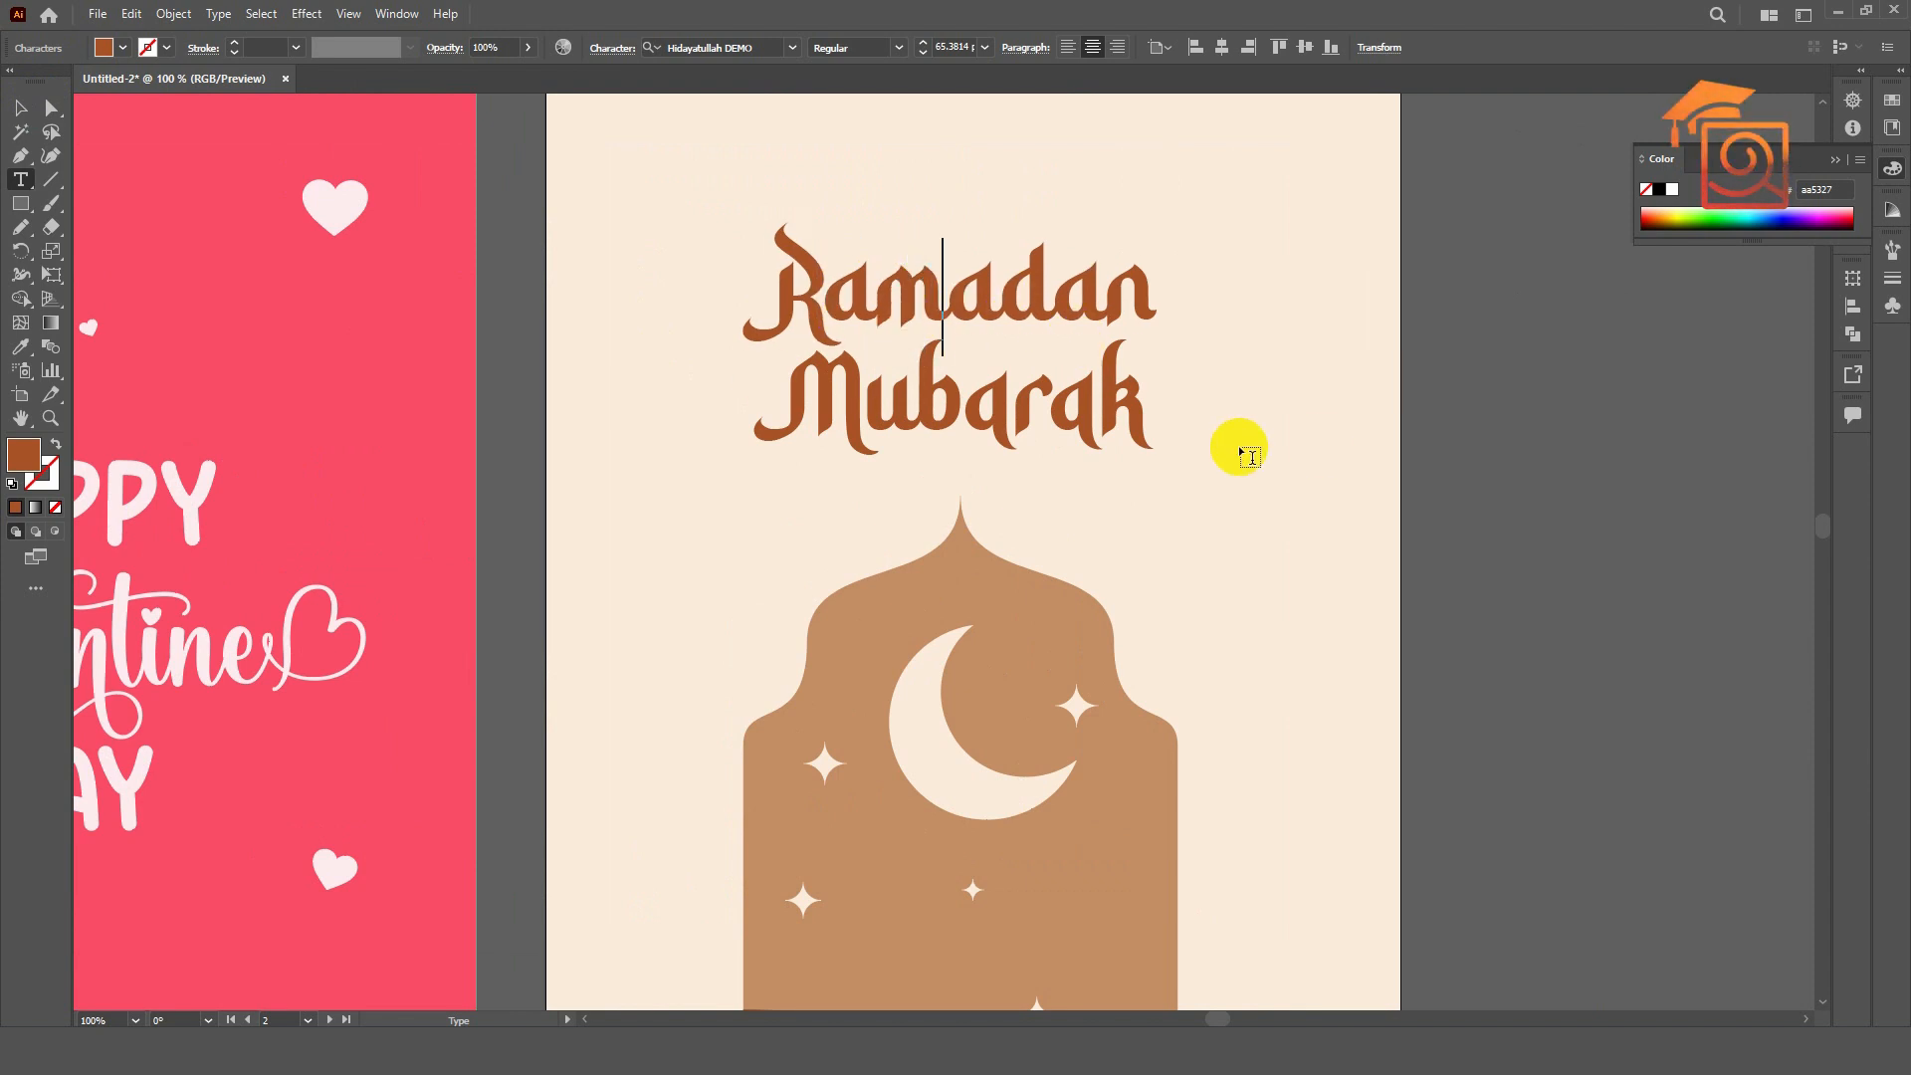
pyautogui.click(26, 115)
pyautogui.hotkey('ctrl', '-')
pyautogui.hotkey('ctrl', '-')
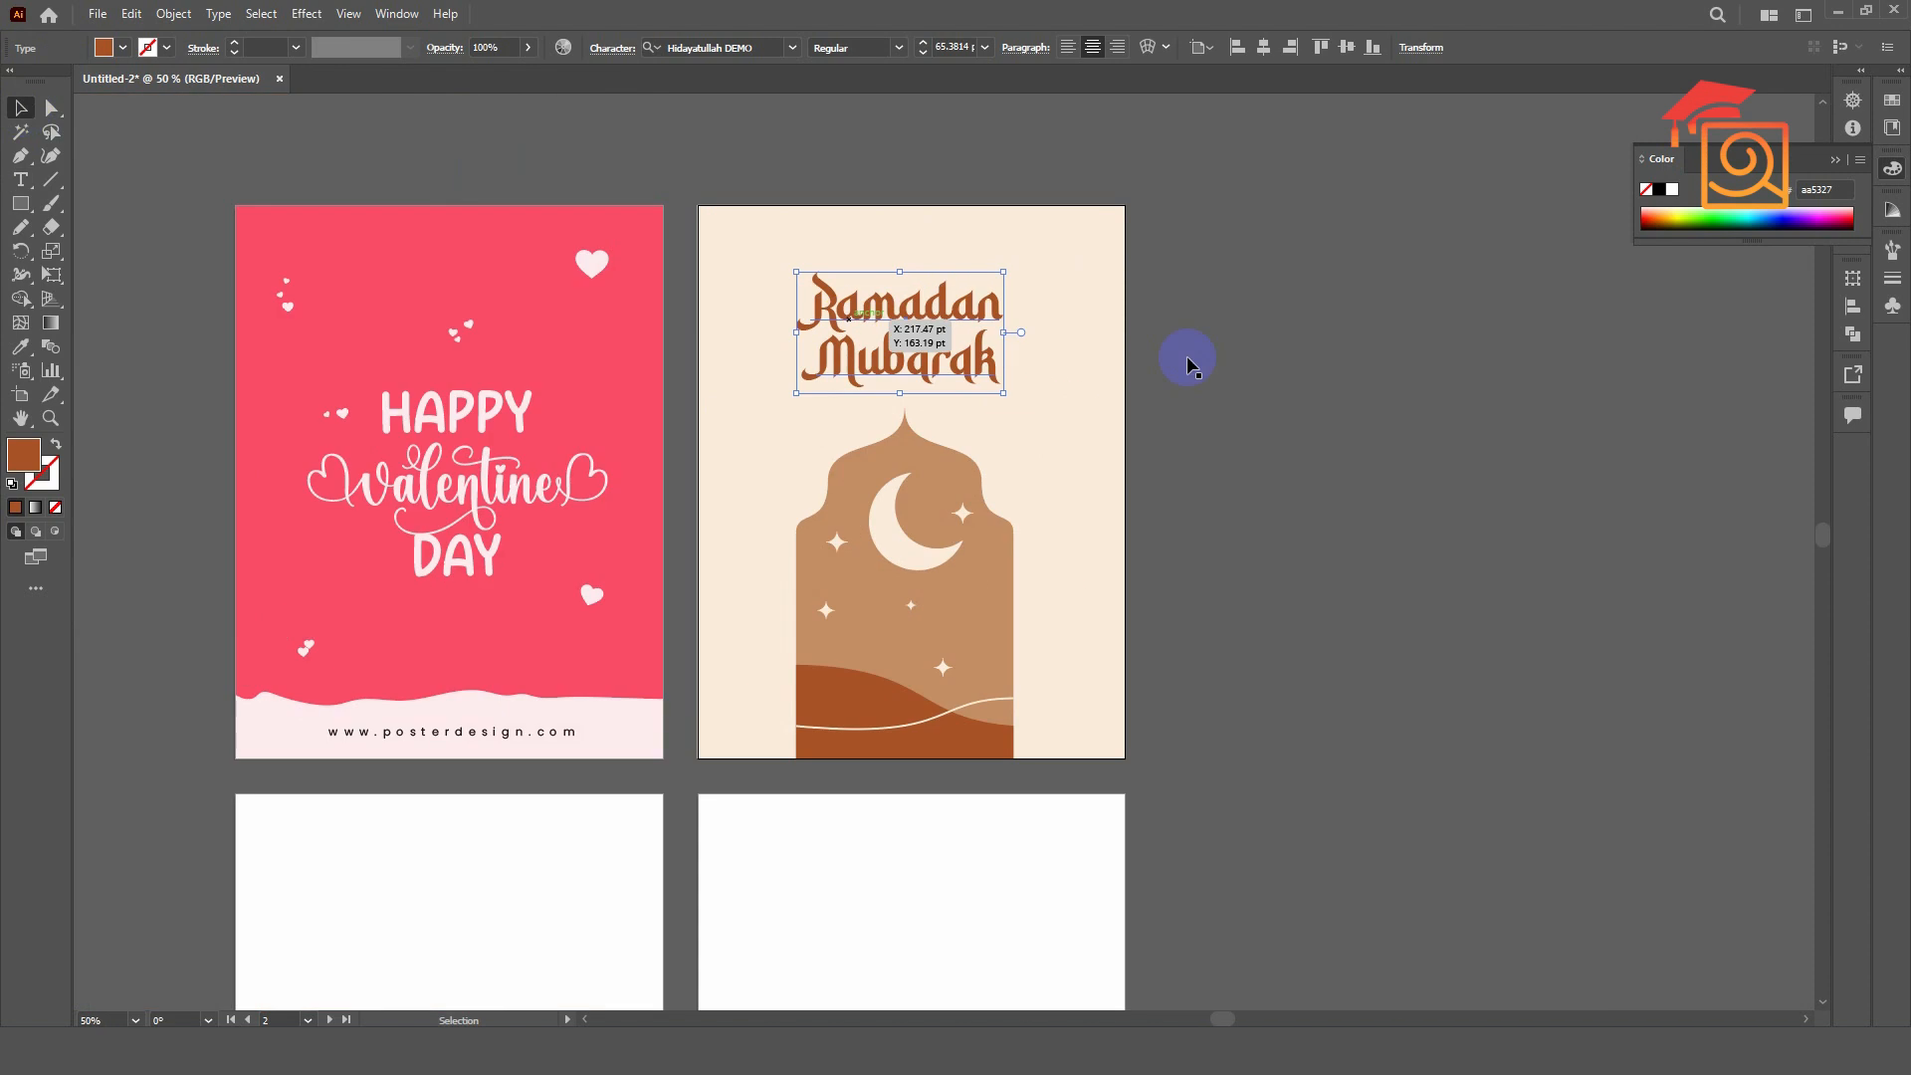
# - Select the dome with its dunes, crescent and stars without the background, group it and center it horizontally on the poster
pyautogui.click(1088, 504)
pyautogui.moveTo(1215, 499); pyautogui.dragTo(1263, 487)
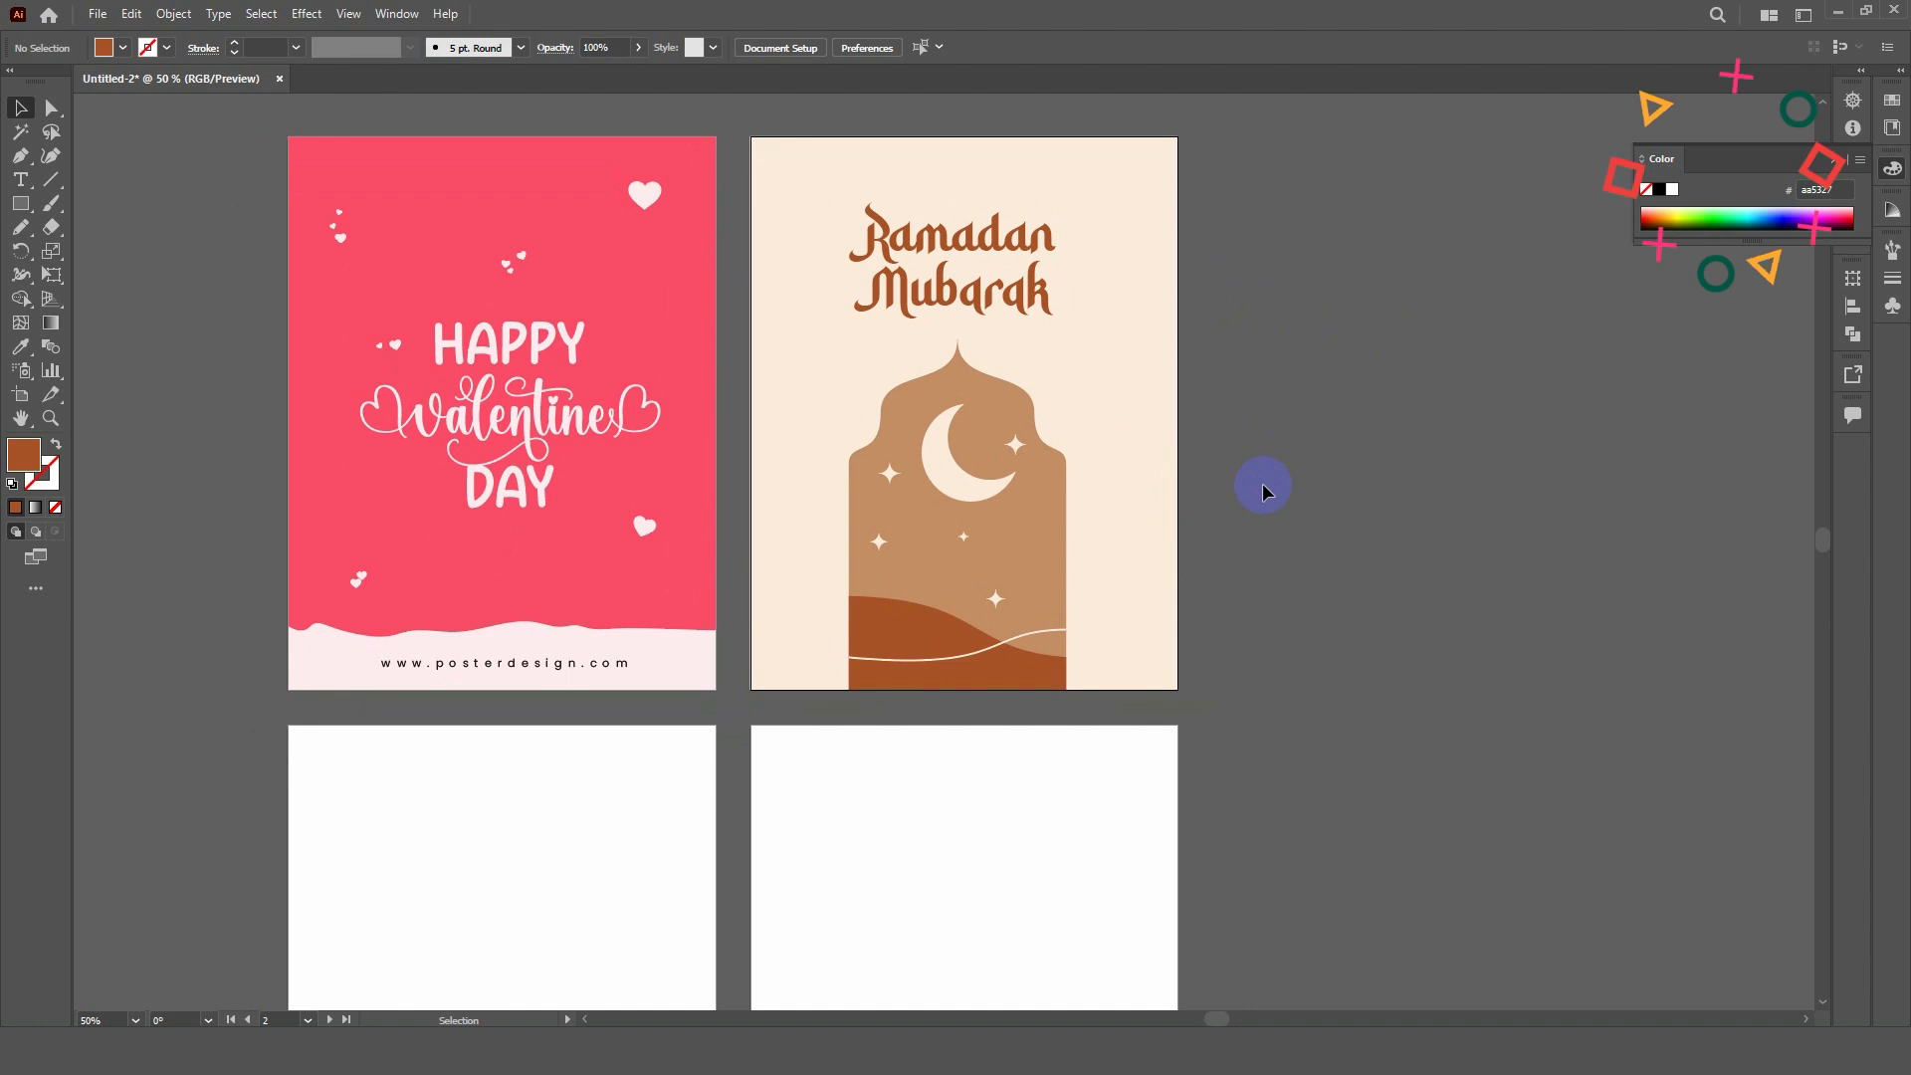
pyautogui.moveTo(1263, 483); pyautogui.dragTo(1341, 505)
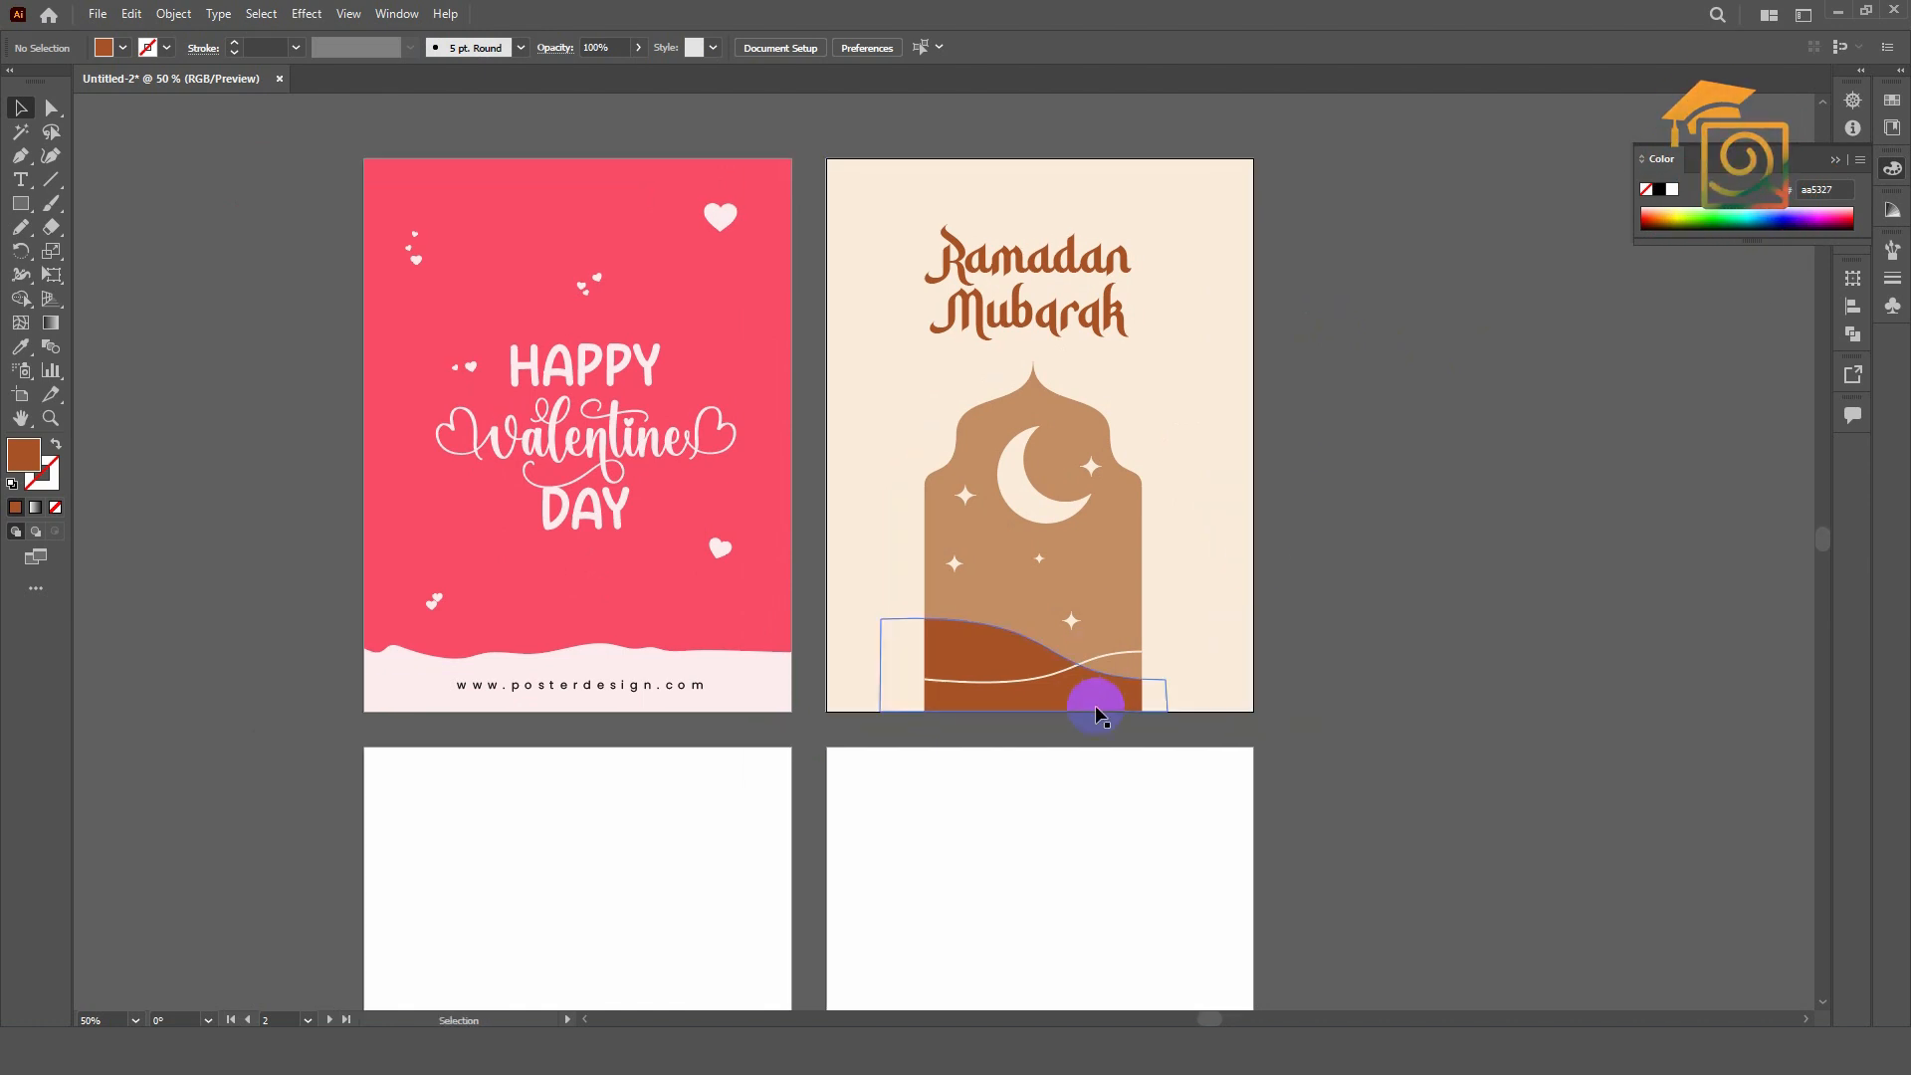
pyautogui.click(1145, 686)
pyautogui.moveTo(1181, 727); pyautogui.dragTo(896, 444)
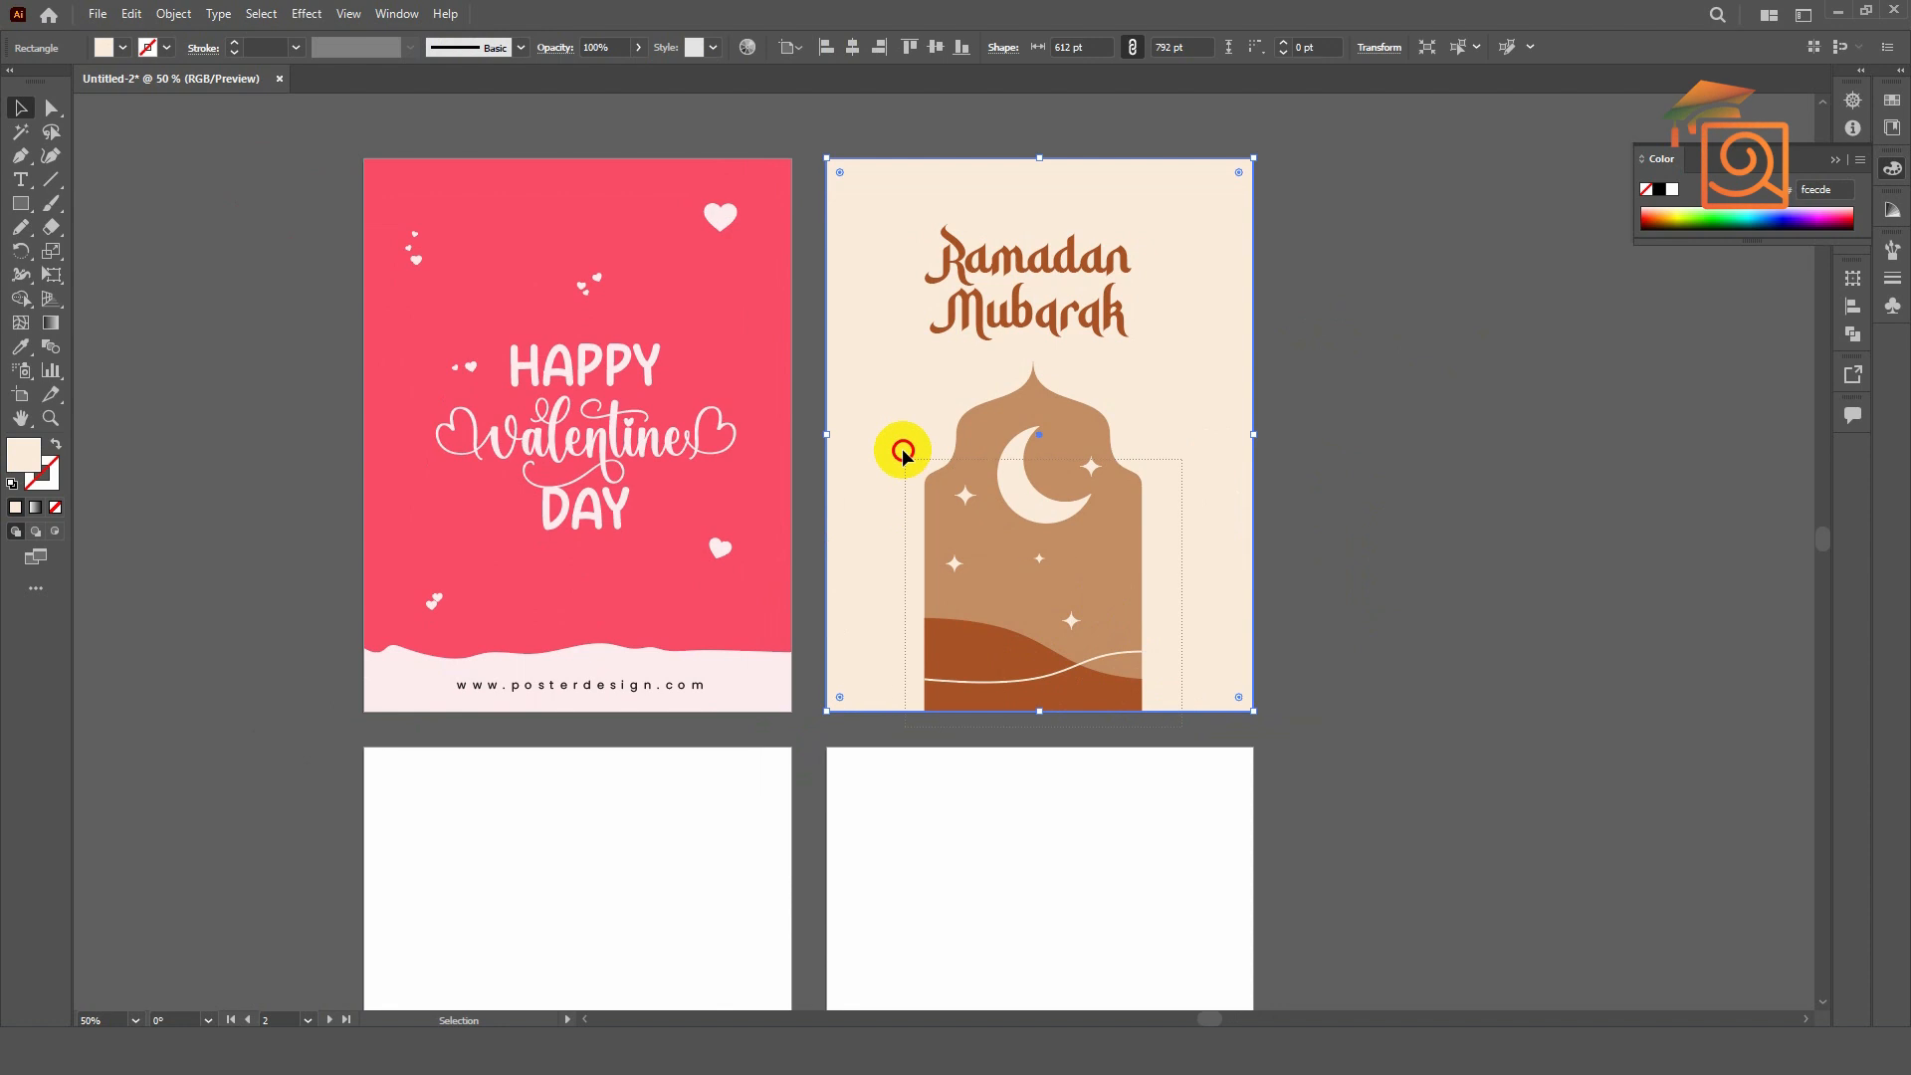
pyautogui.press('v')
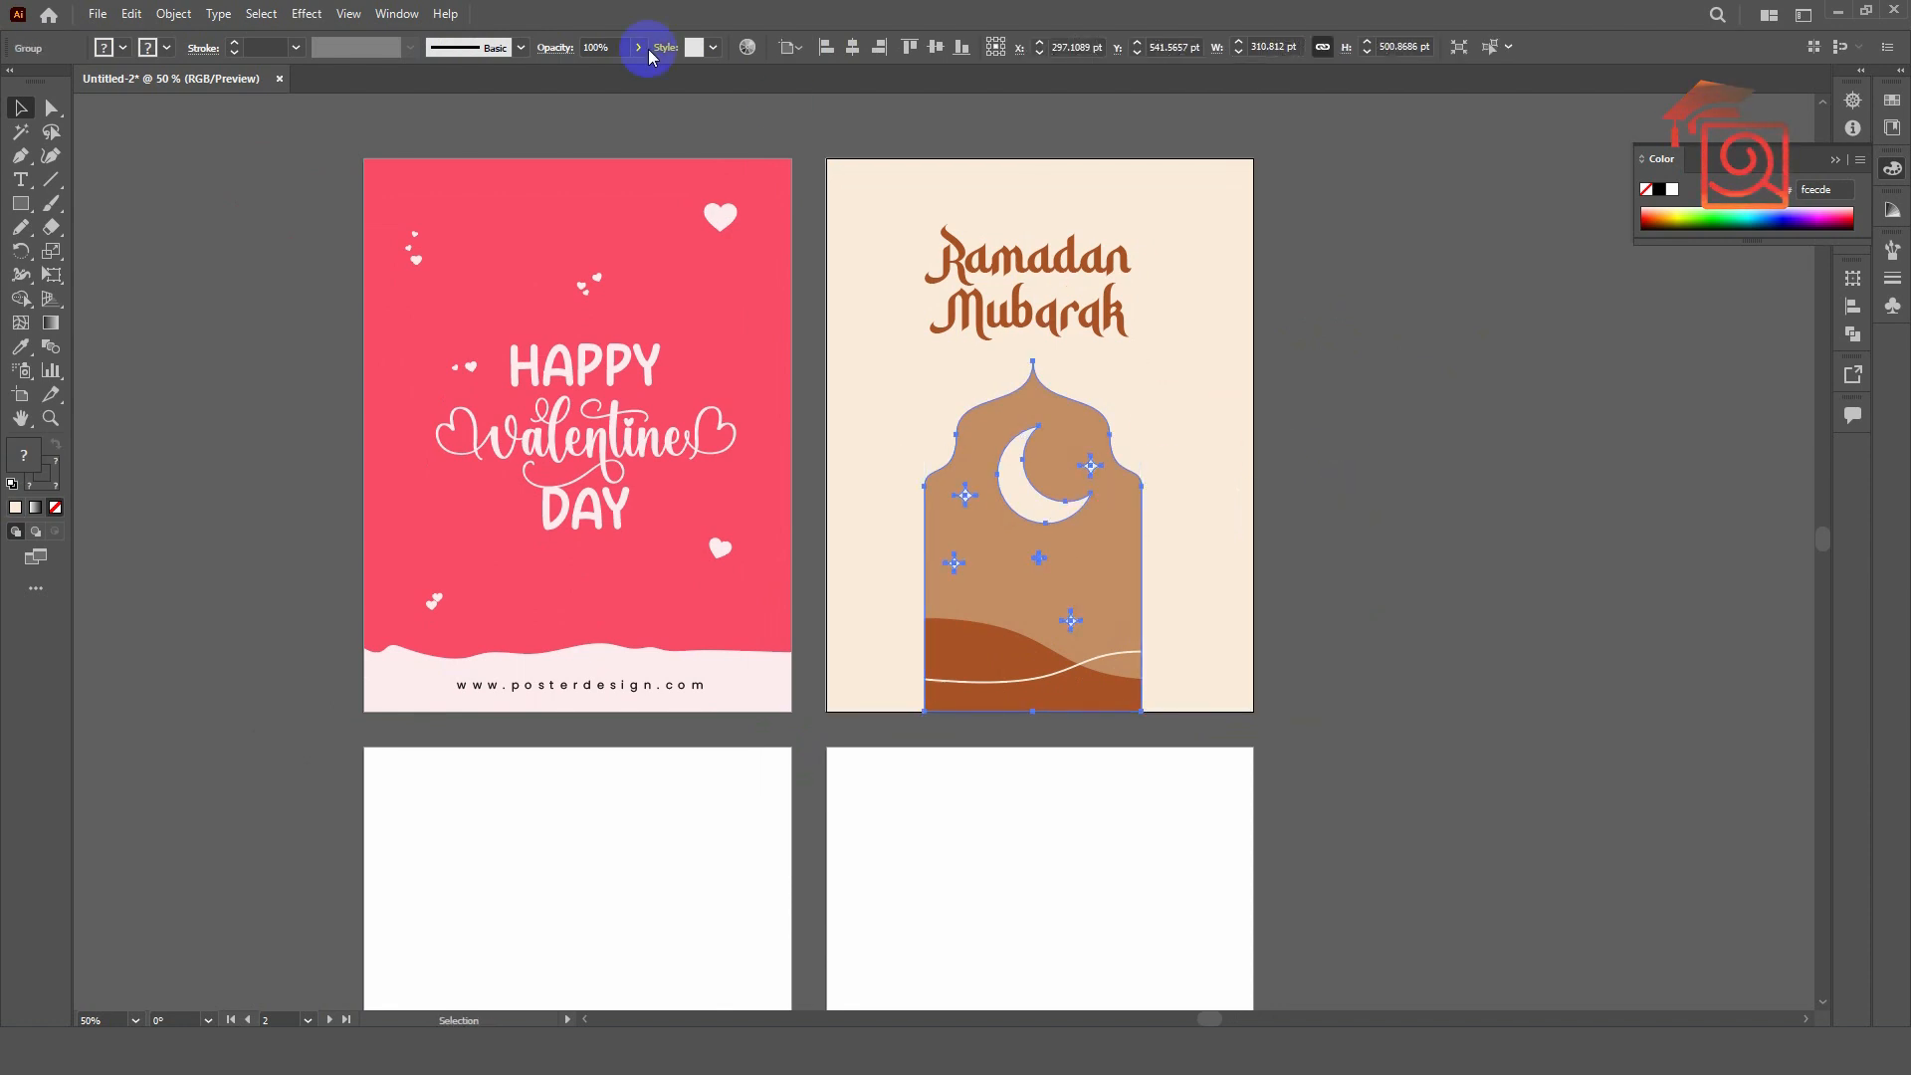
pyautogui.click(847, 46)
pyautogui.click(1391, 398)
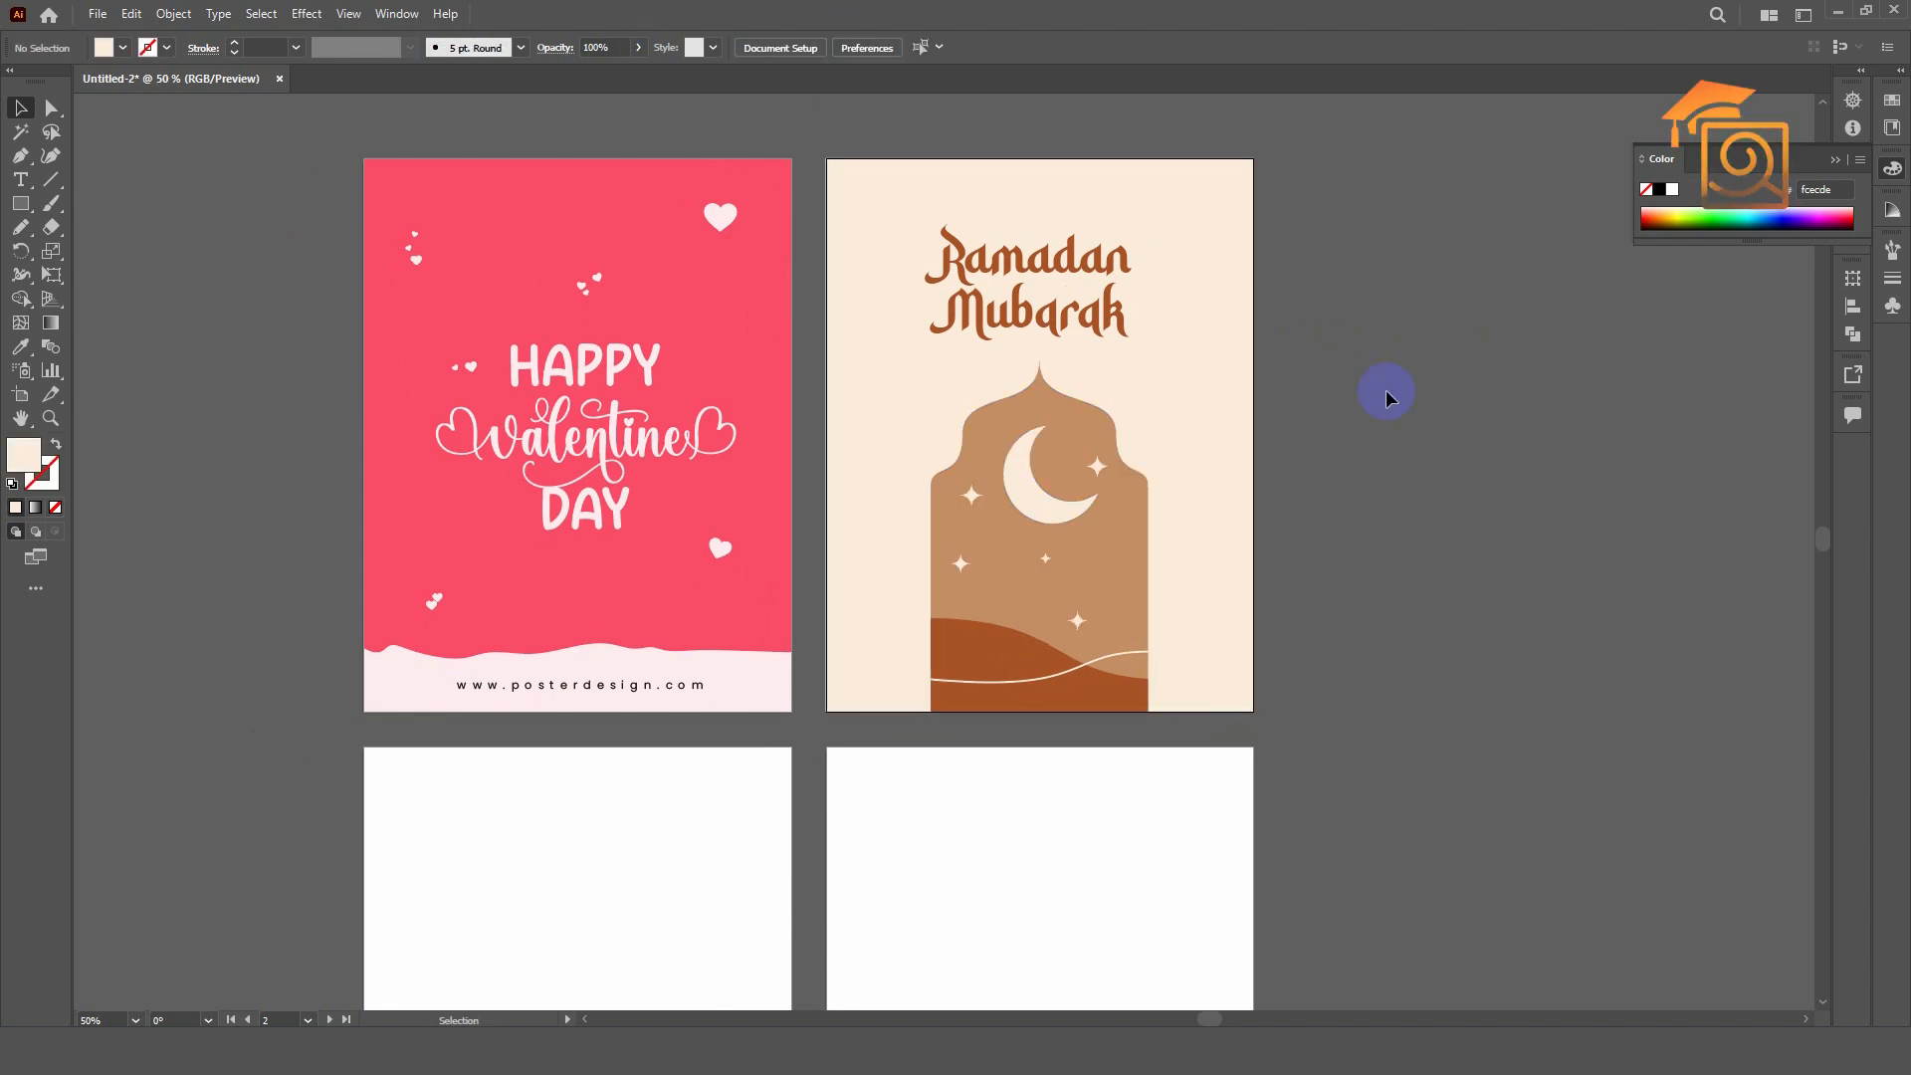
# - Draw a cream background rectangle of about 611 by 791 pt on the blank artboard below the Valentine card and fit its corner to the artboard
pyautogui.moveTo(1390, 398)
pyautogui.mouseDown()
pyautogui.moveTo(1370, 328)
pyautogui.moveTo(1369, 366)
pyautogui.mouseUp()
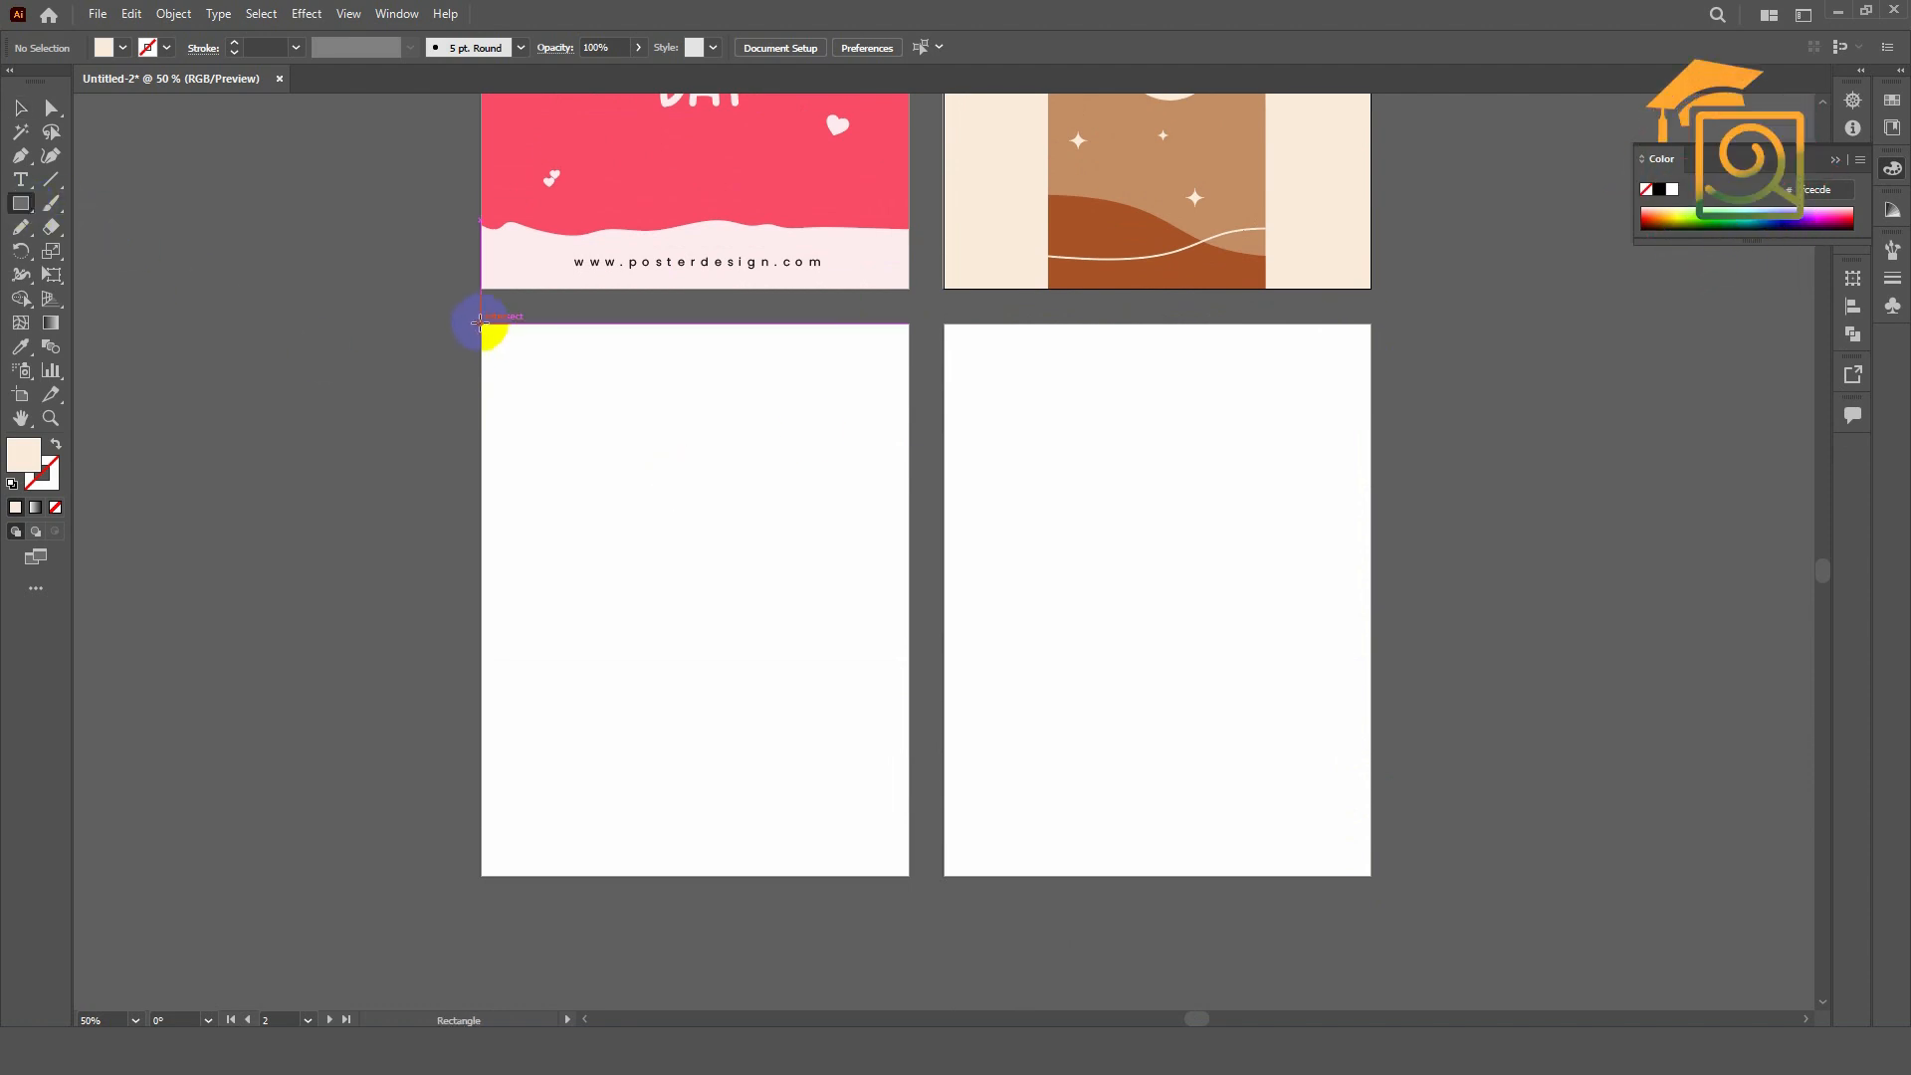
pyautogui.moveTo(480, 323); pyautogui.dragTo(908, 876)
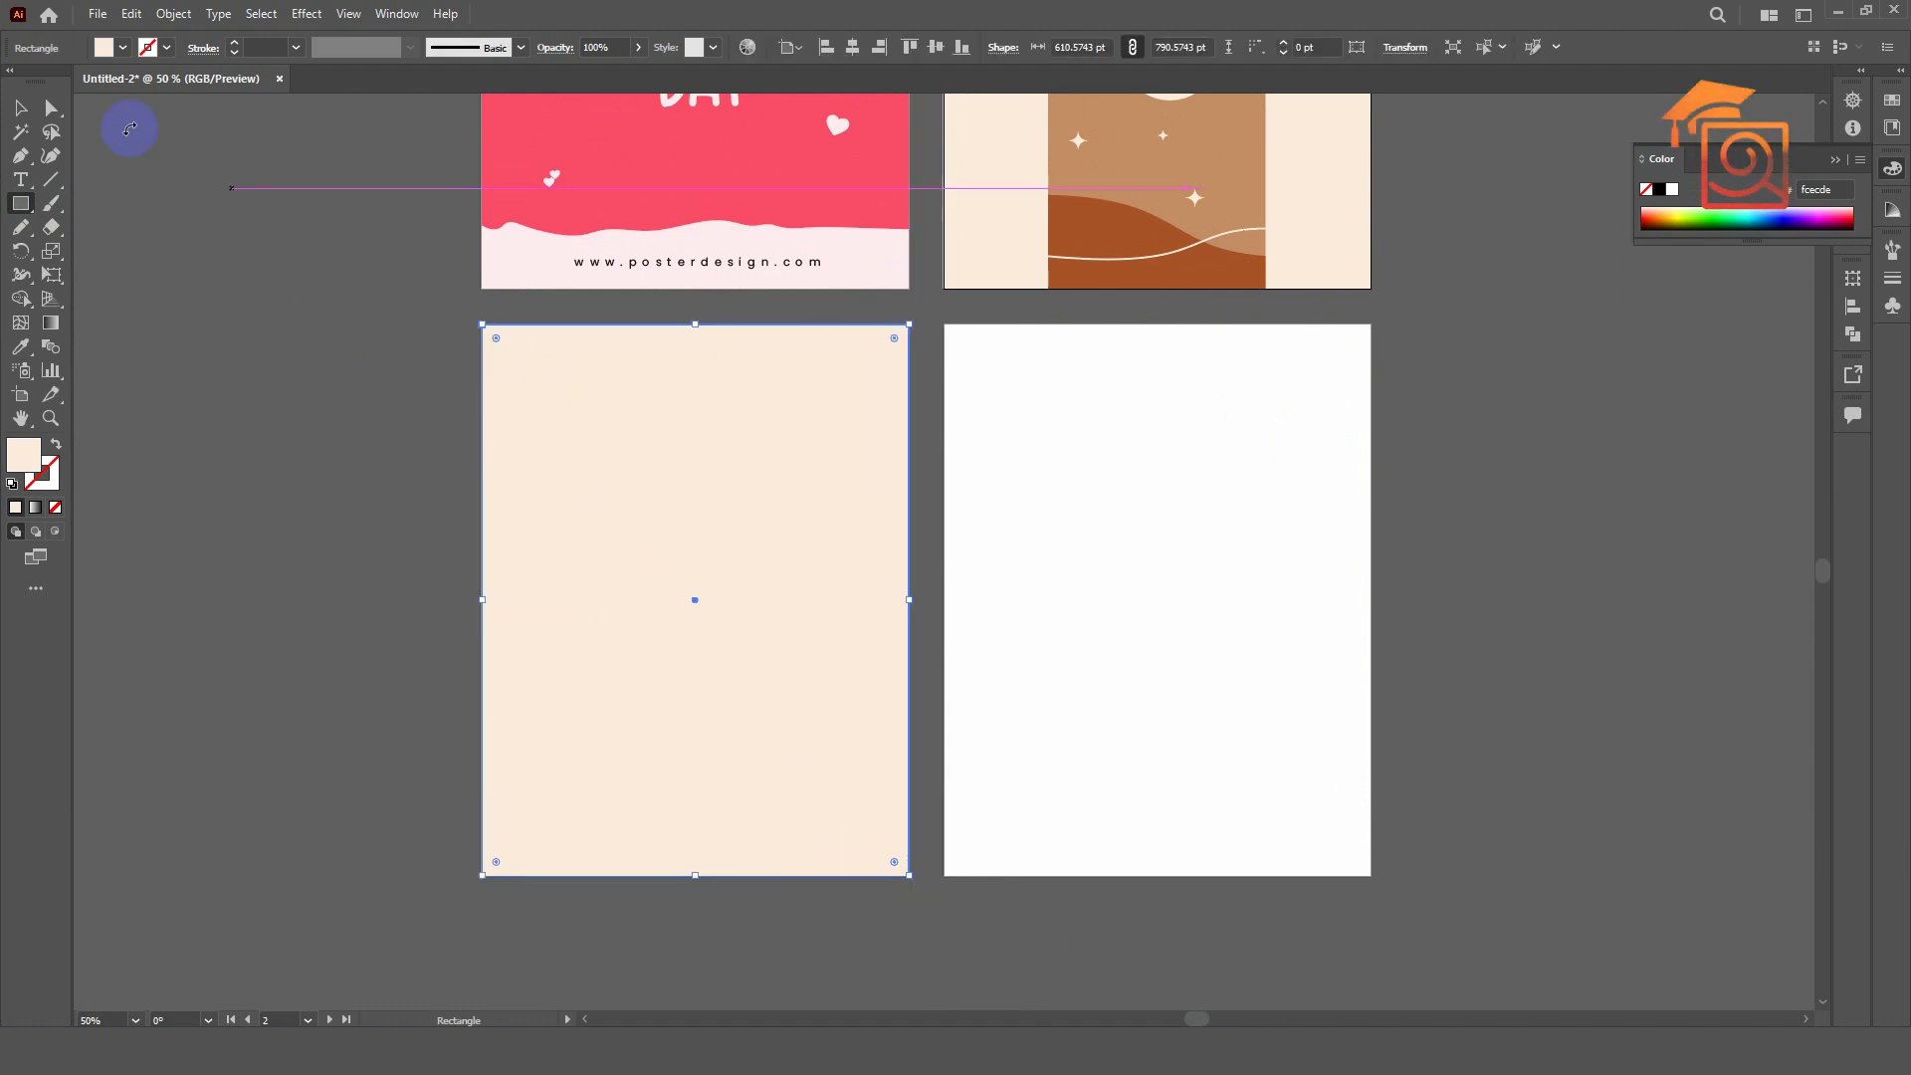
pyautogui.click(21, 109)
pyautogui.scroll(8, 443, 330)
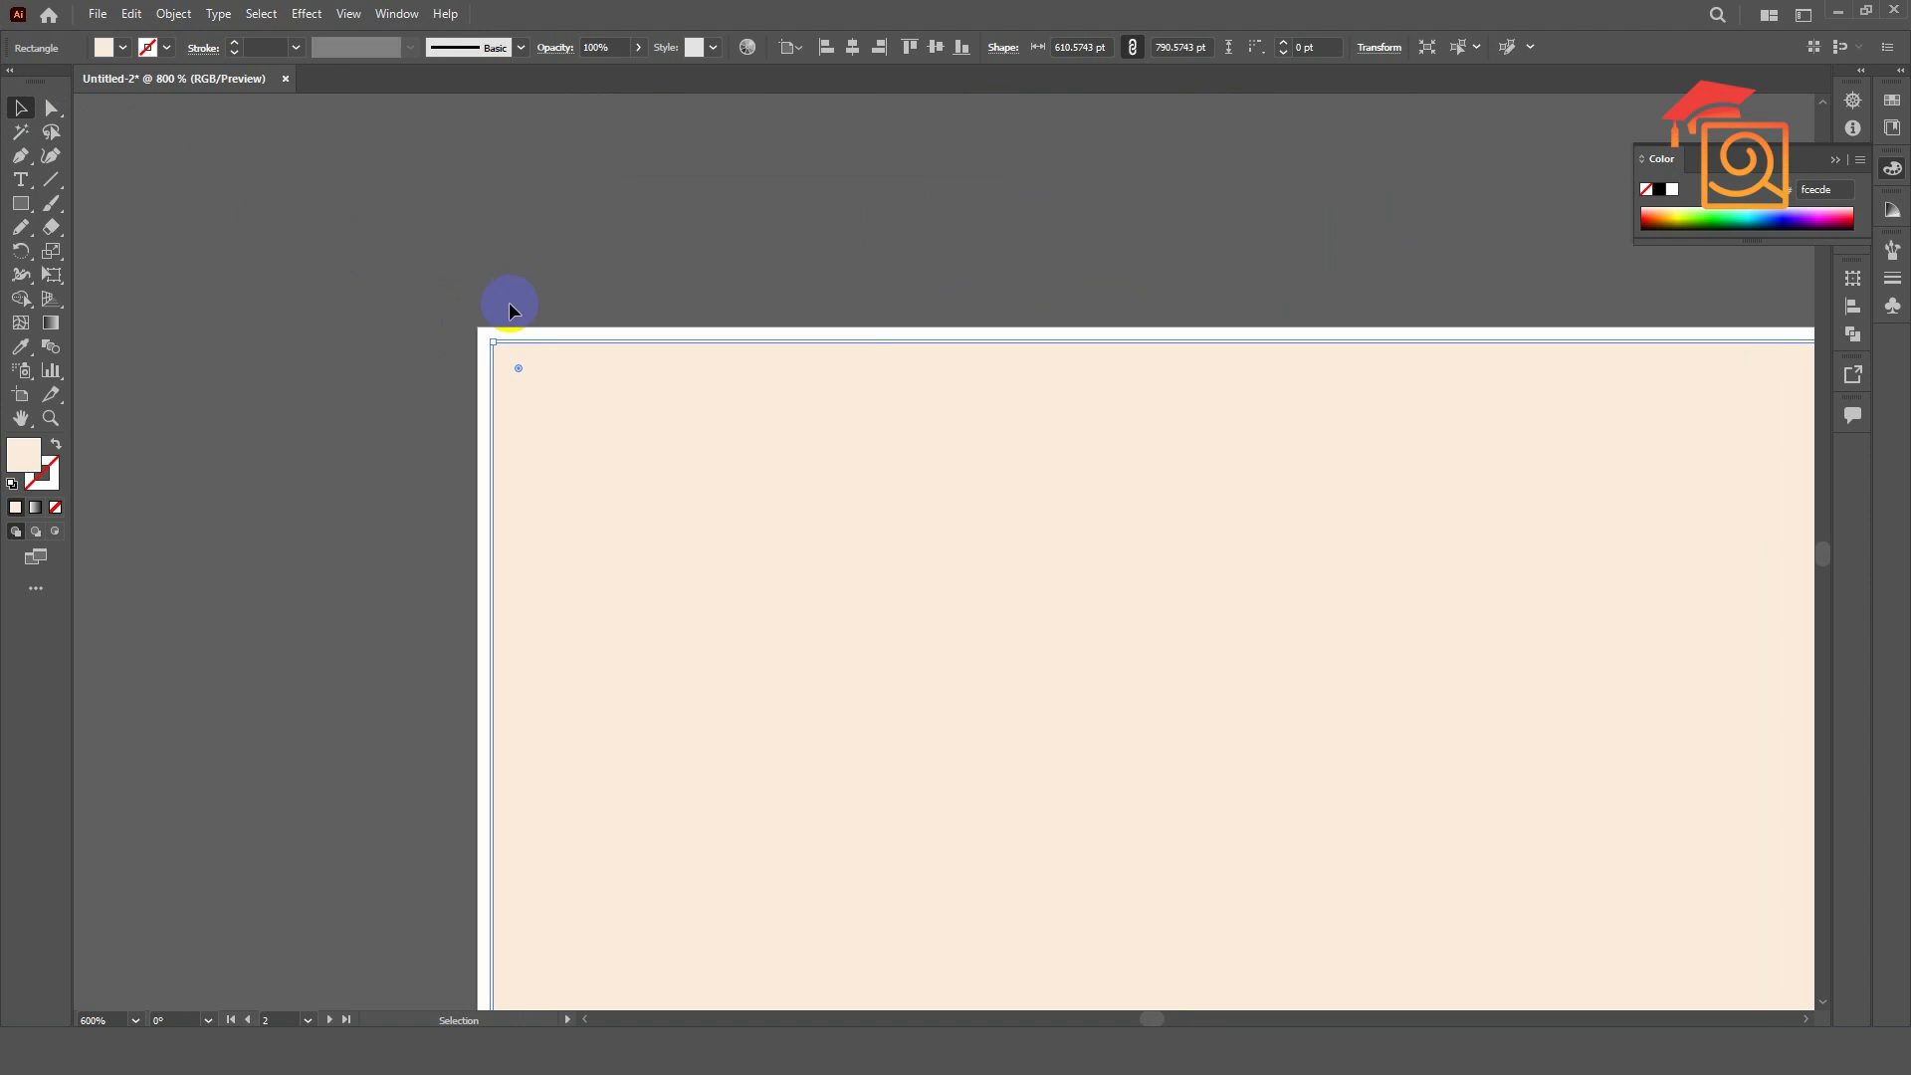
pyautogui.moveTo(492, 343); pyautogui.dragTo(490, 277)
# - Place sneaker.png, embed it, scale it to about 356 by 363 pt and position it near the middle of the cream poster
pyautogui.moveTo(659, 189); pyautogui.dragTo(955, 587)
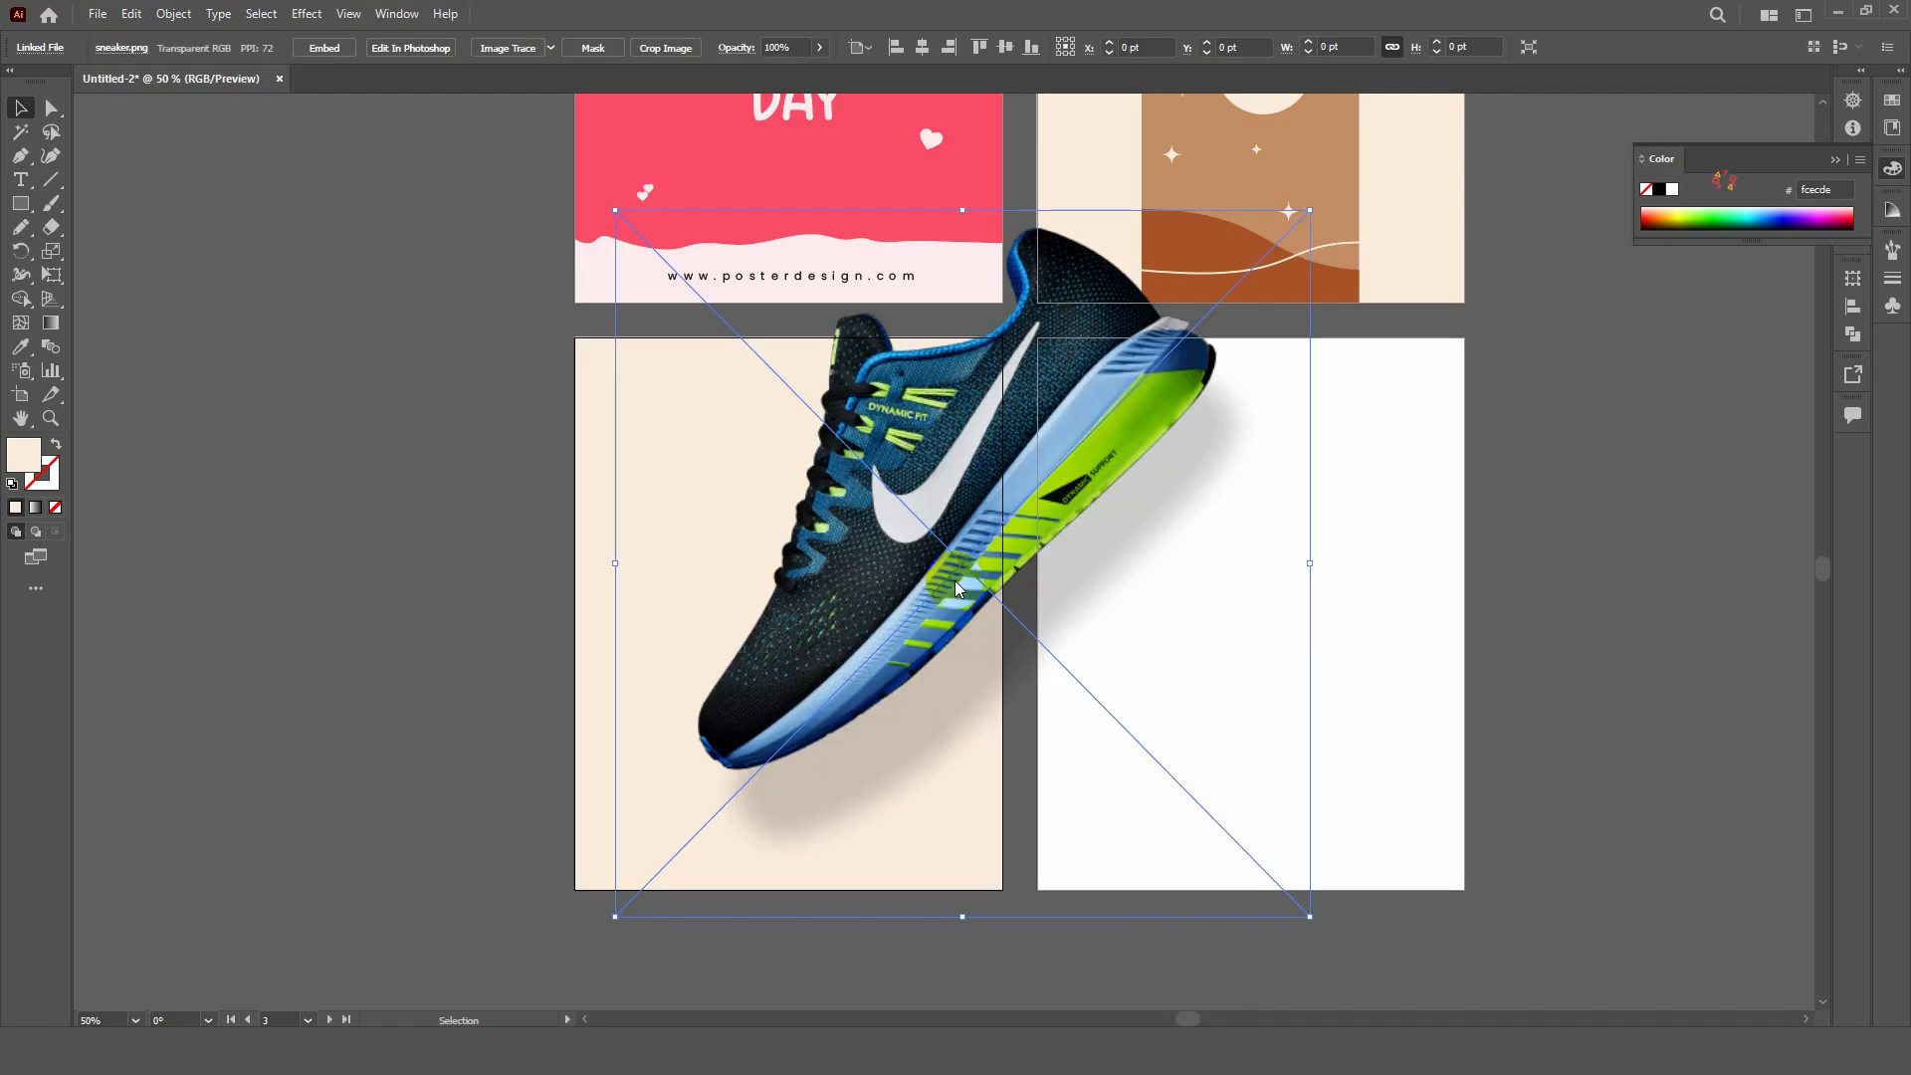
pyautogui.click(321, 52)
pyautogui.moveTo(1310, 565); pyautogui.dragTo(1087, 575)
pyautogui.moveTo(952, 517); pyautogui.dragTo(815, 582)
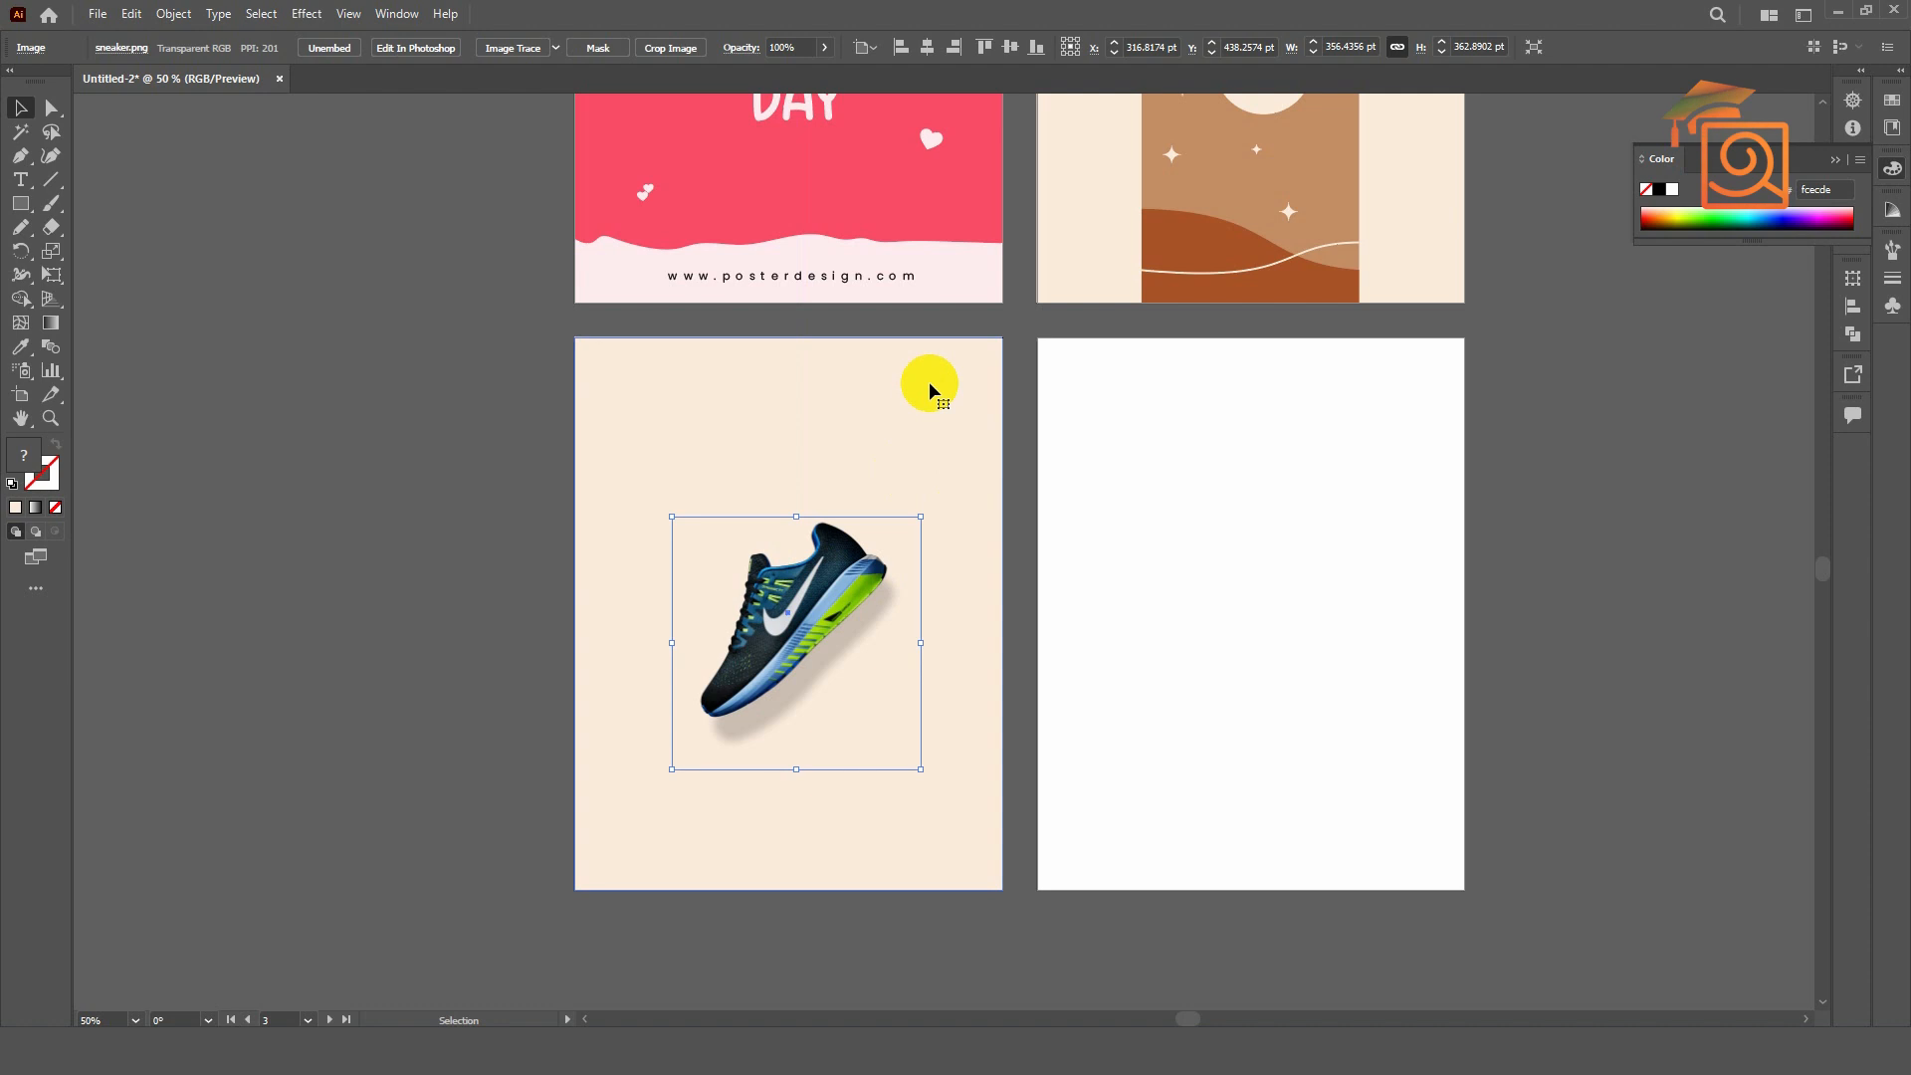
# - Recolor the poster's cream background by sampling the sneaker's dark blue-gray and lightening it to pale blue edf7fc
pyautogui.click(929, 382)
pyautogui.click(20, 346)
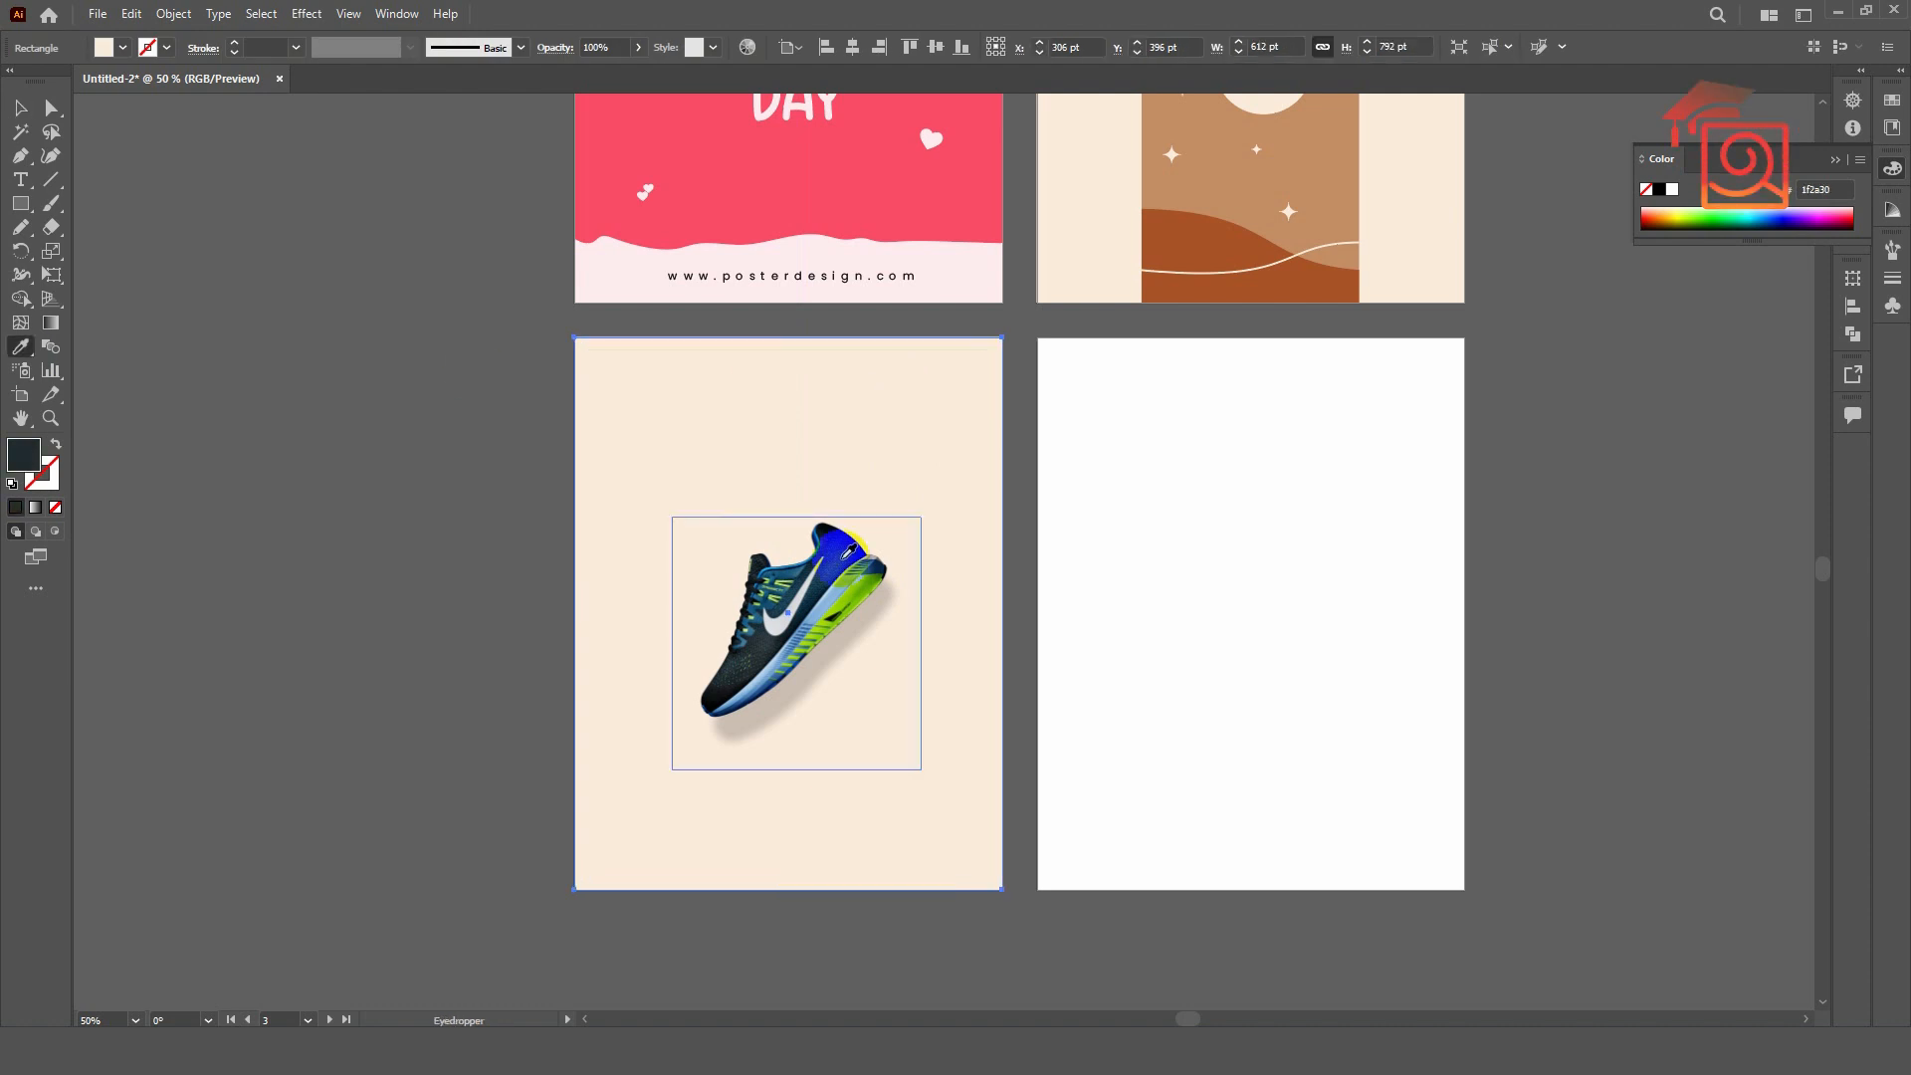
pyautogui.click(5, 458)
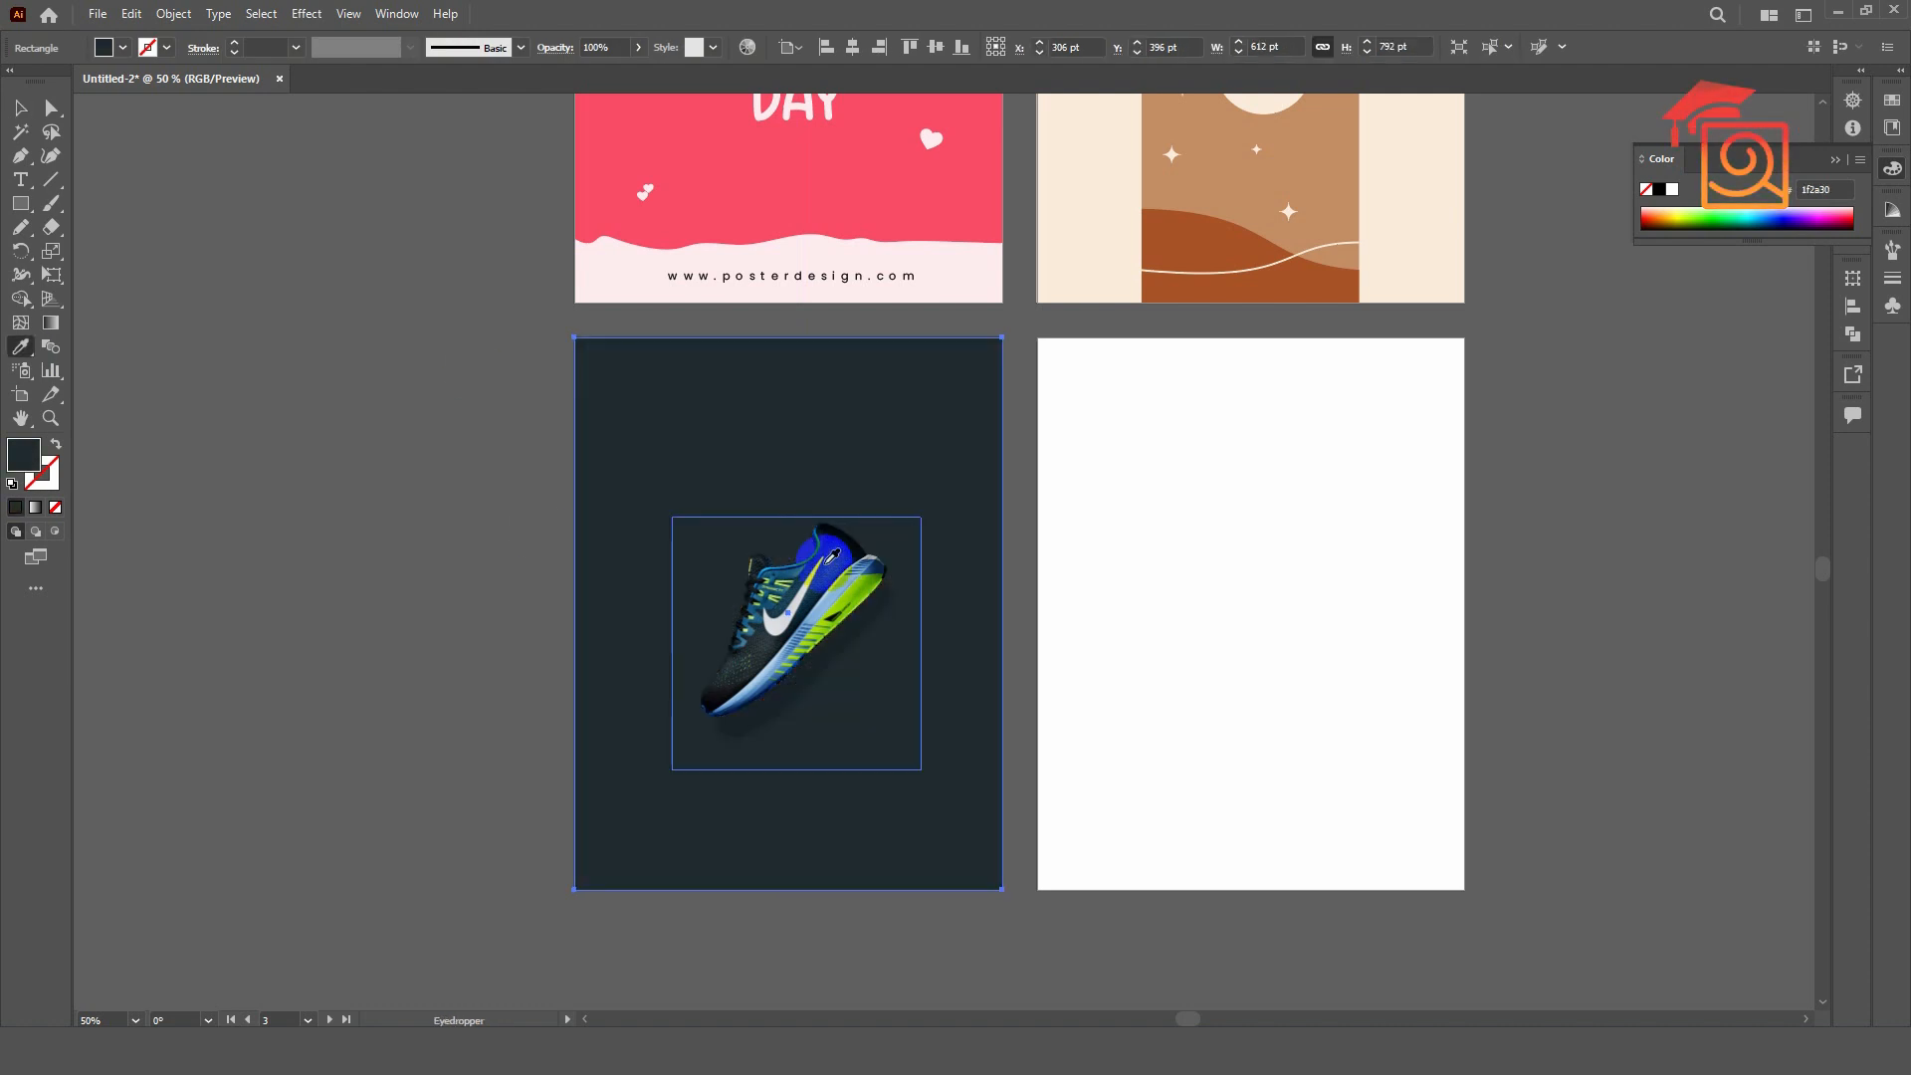
pyautogui.doubleClick(25, 459)
pyautogui.click(1052, 280)
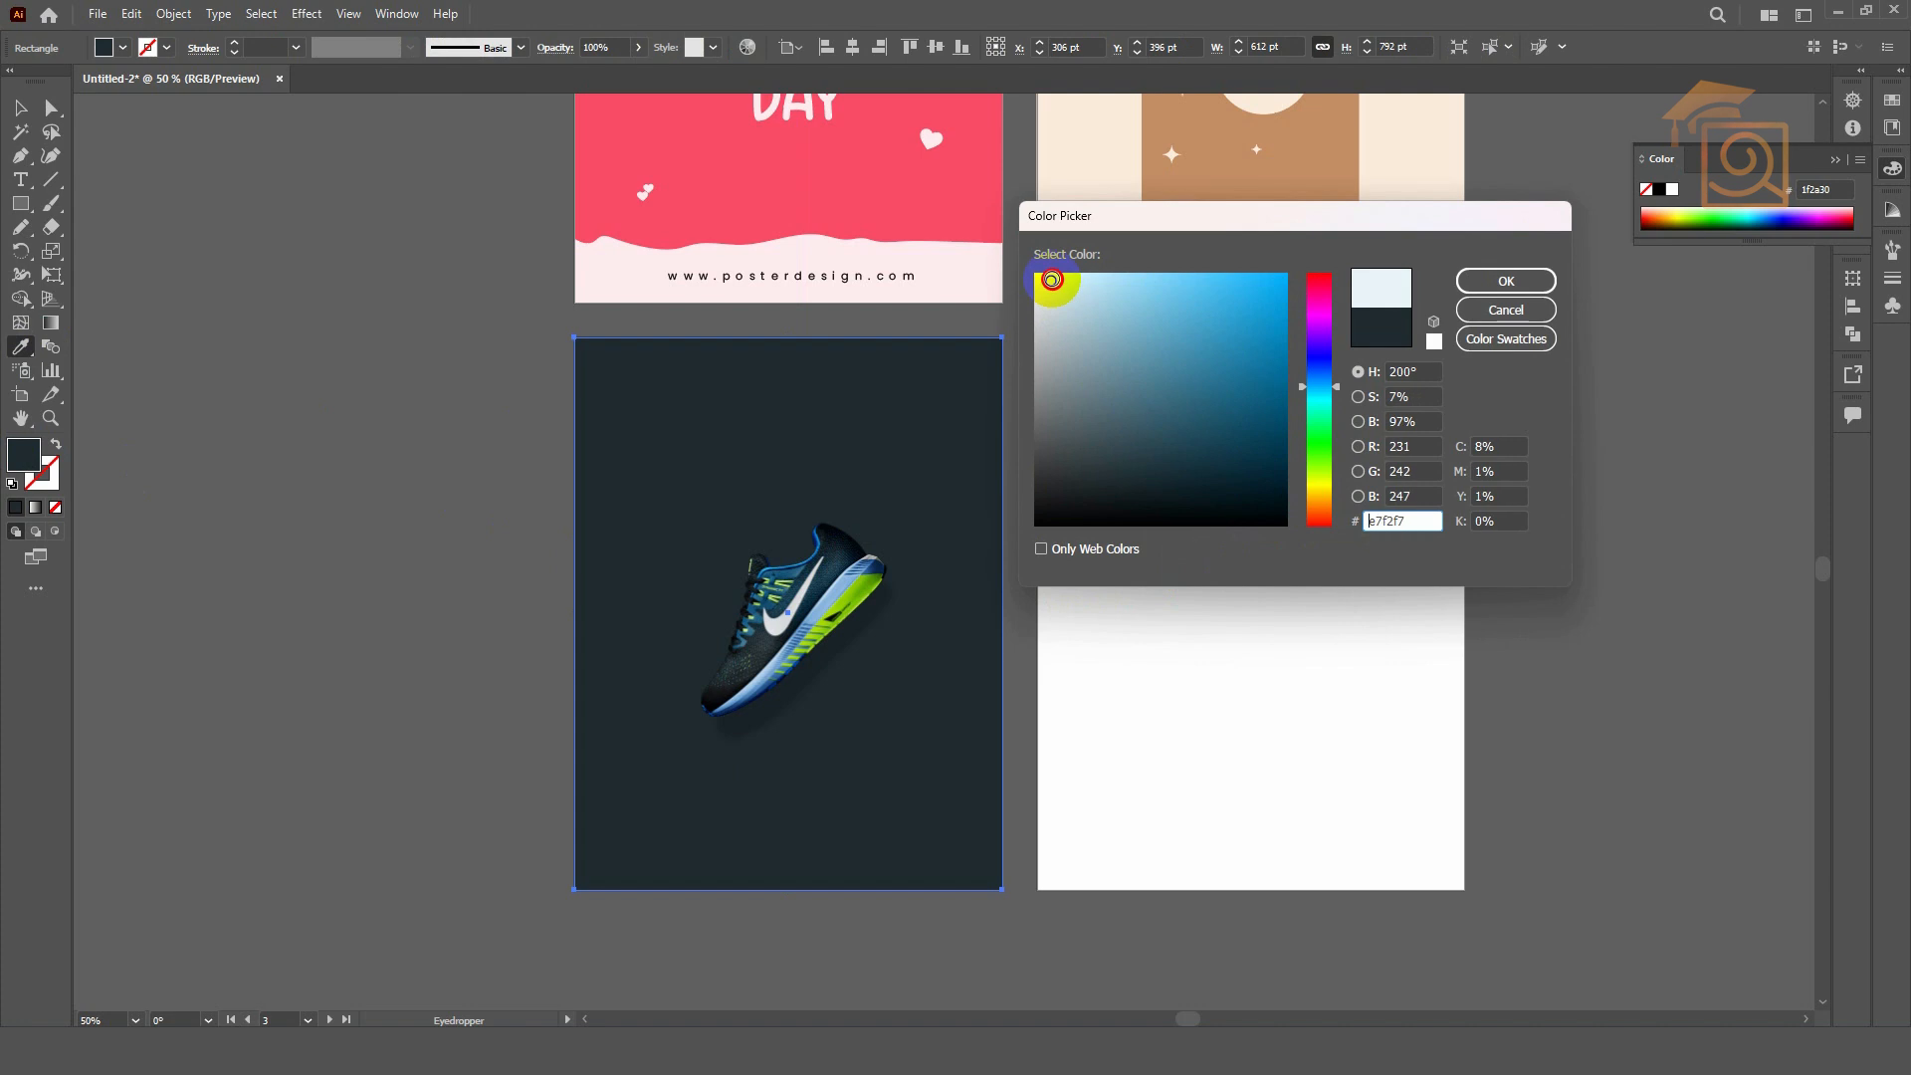
pyautogui.click(1505, 281)
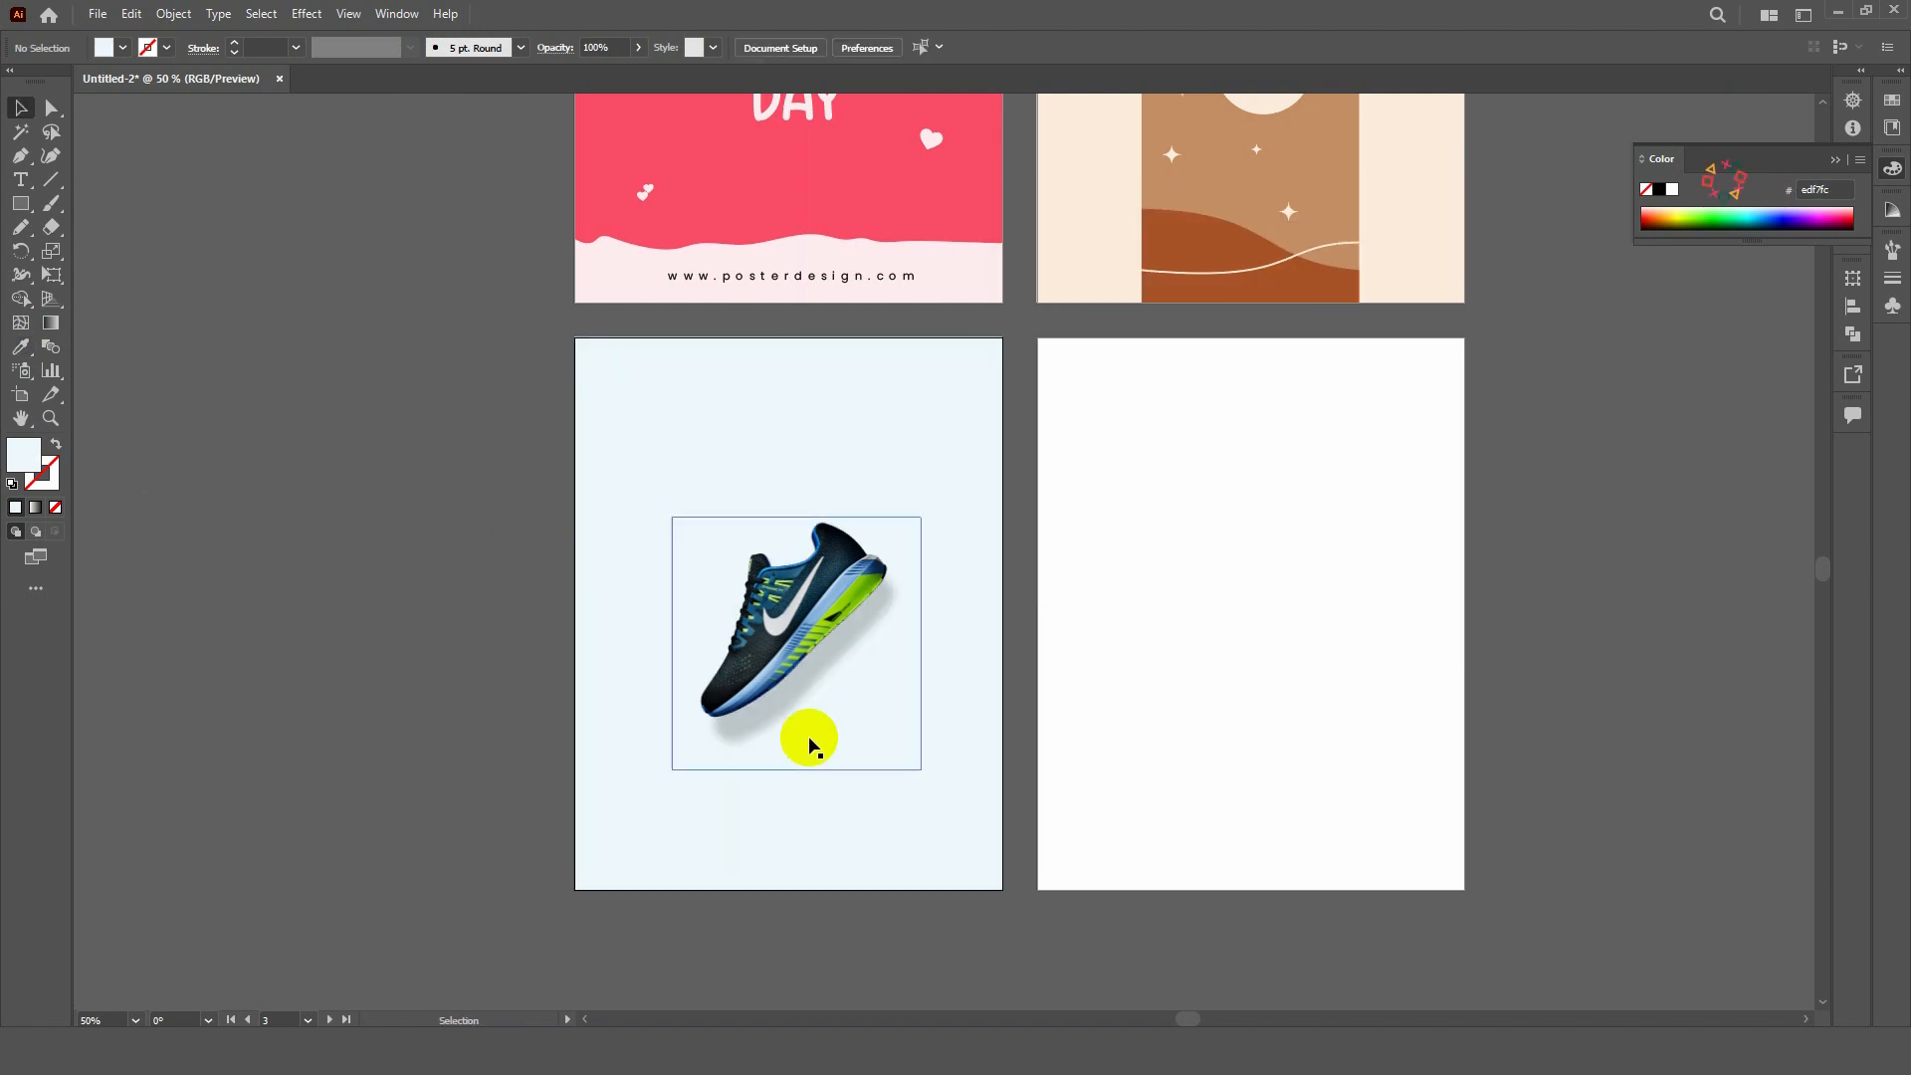
pyautogui.scroll(1, 821, 696)
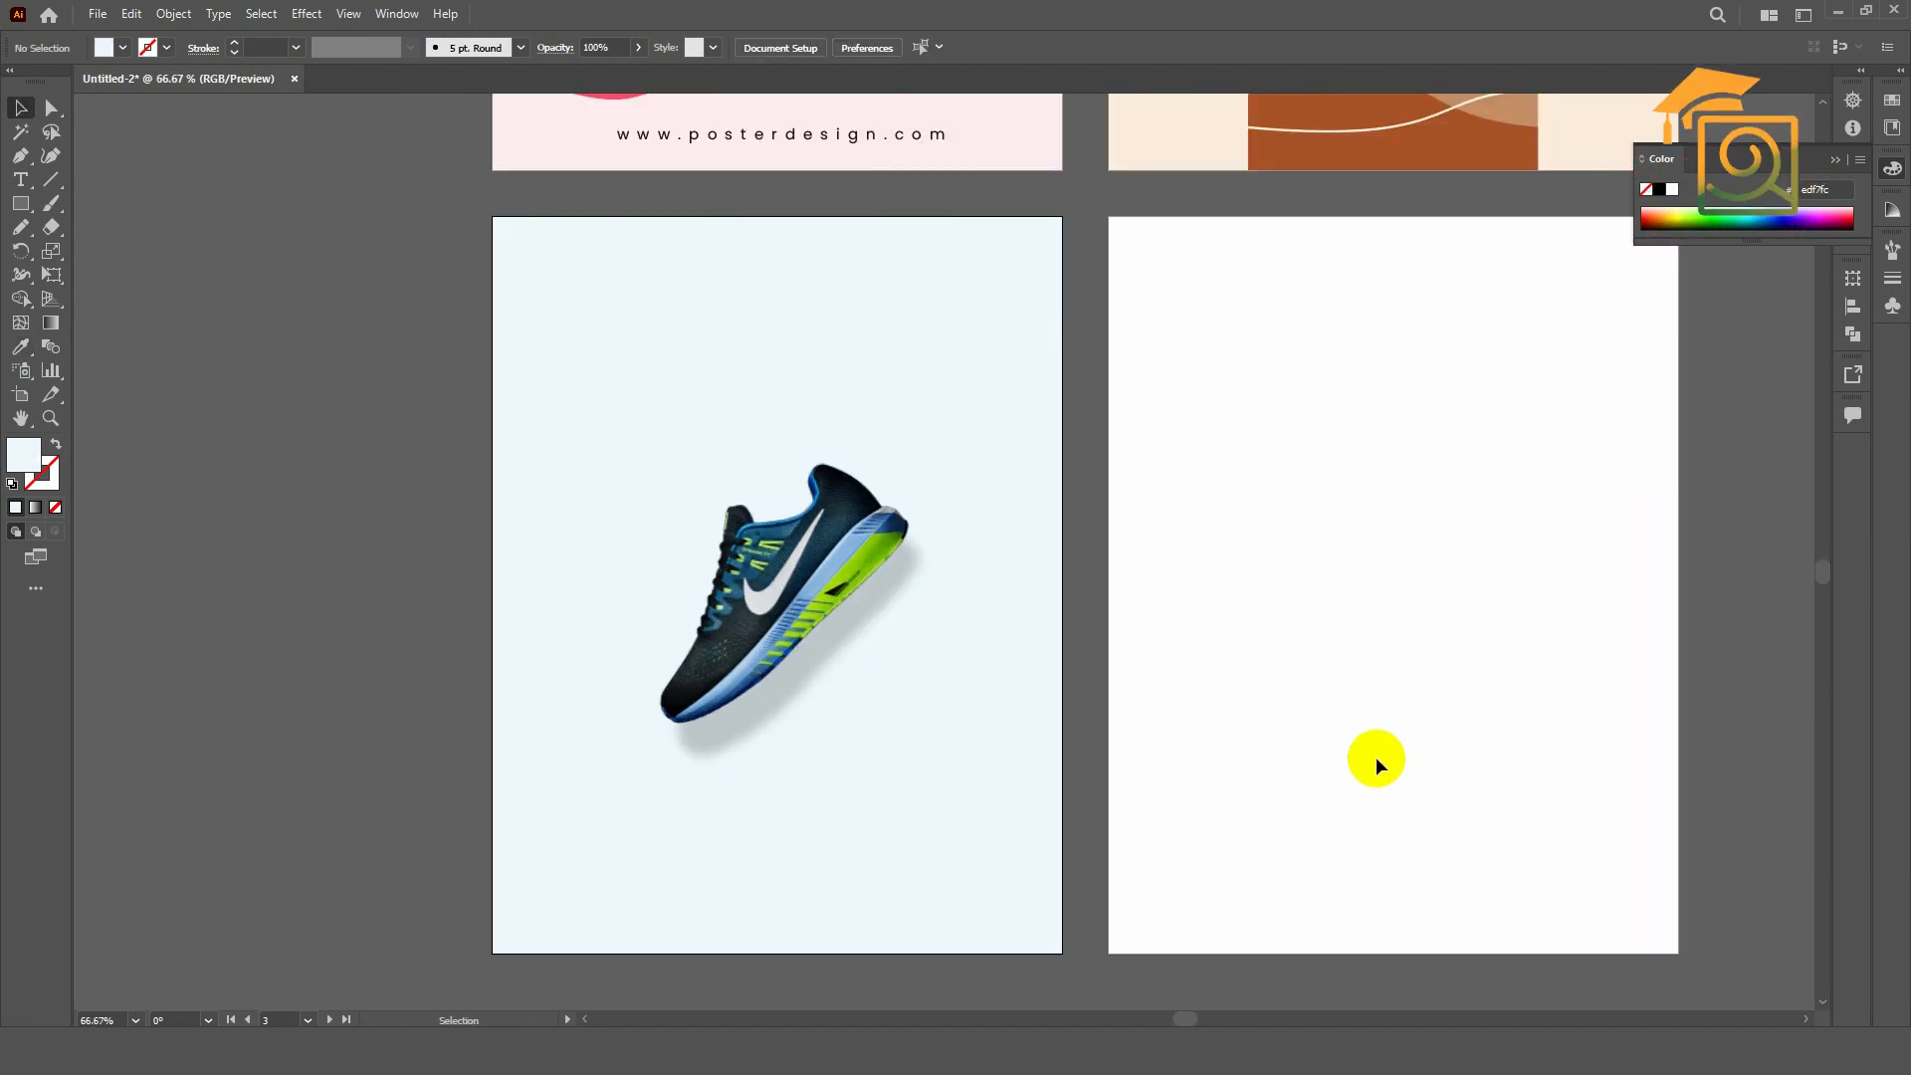
pyautogui.scroll(-1, 1082, 753)
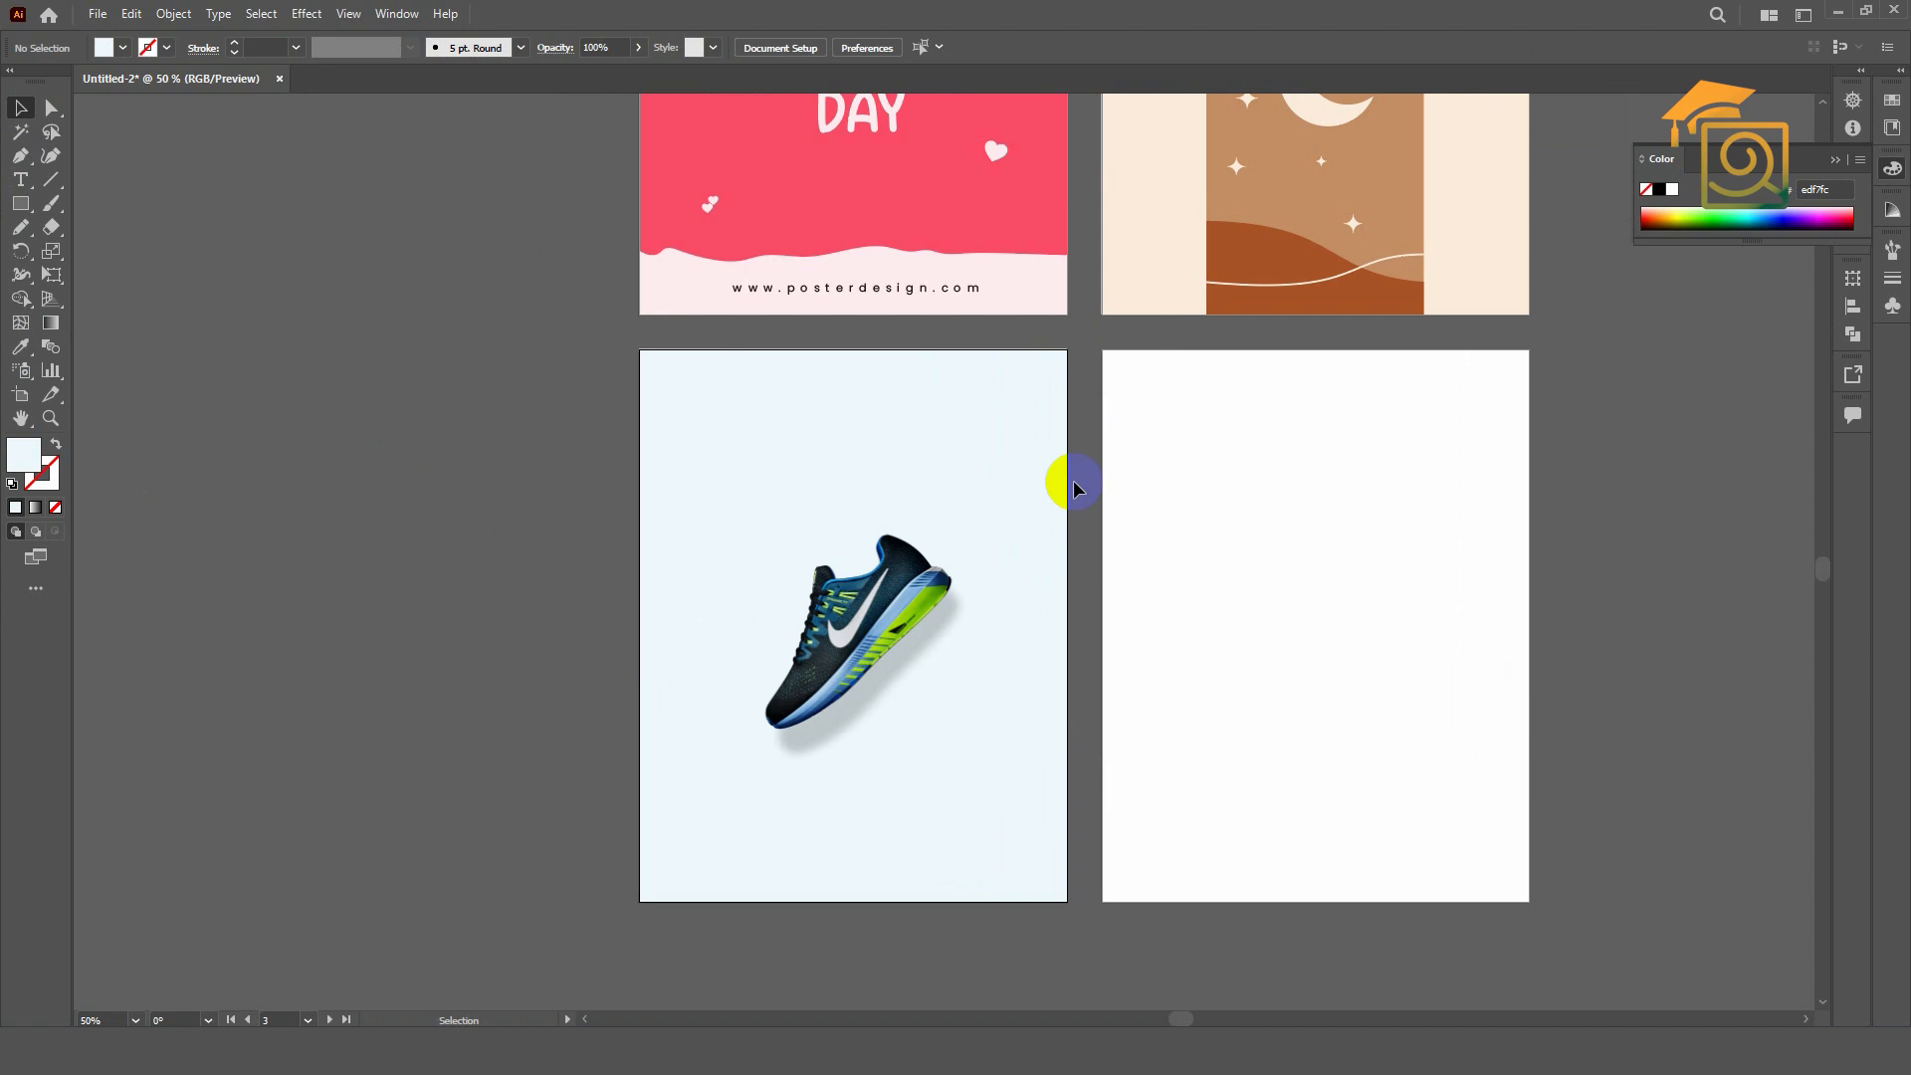
pyautogui.scroll(1, 1075, 315)
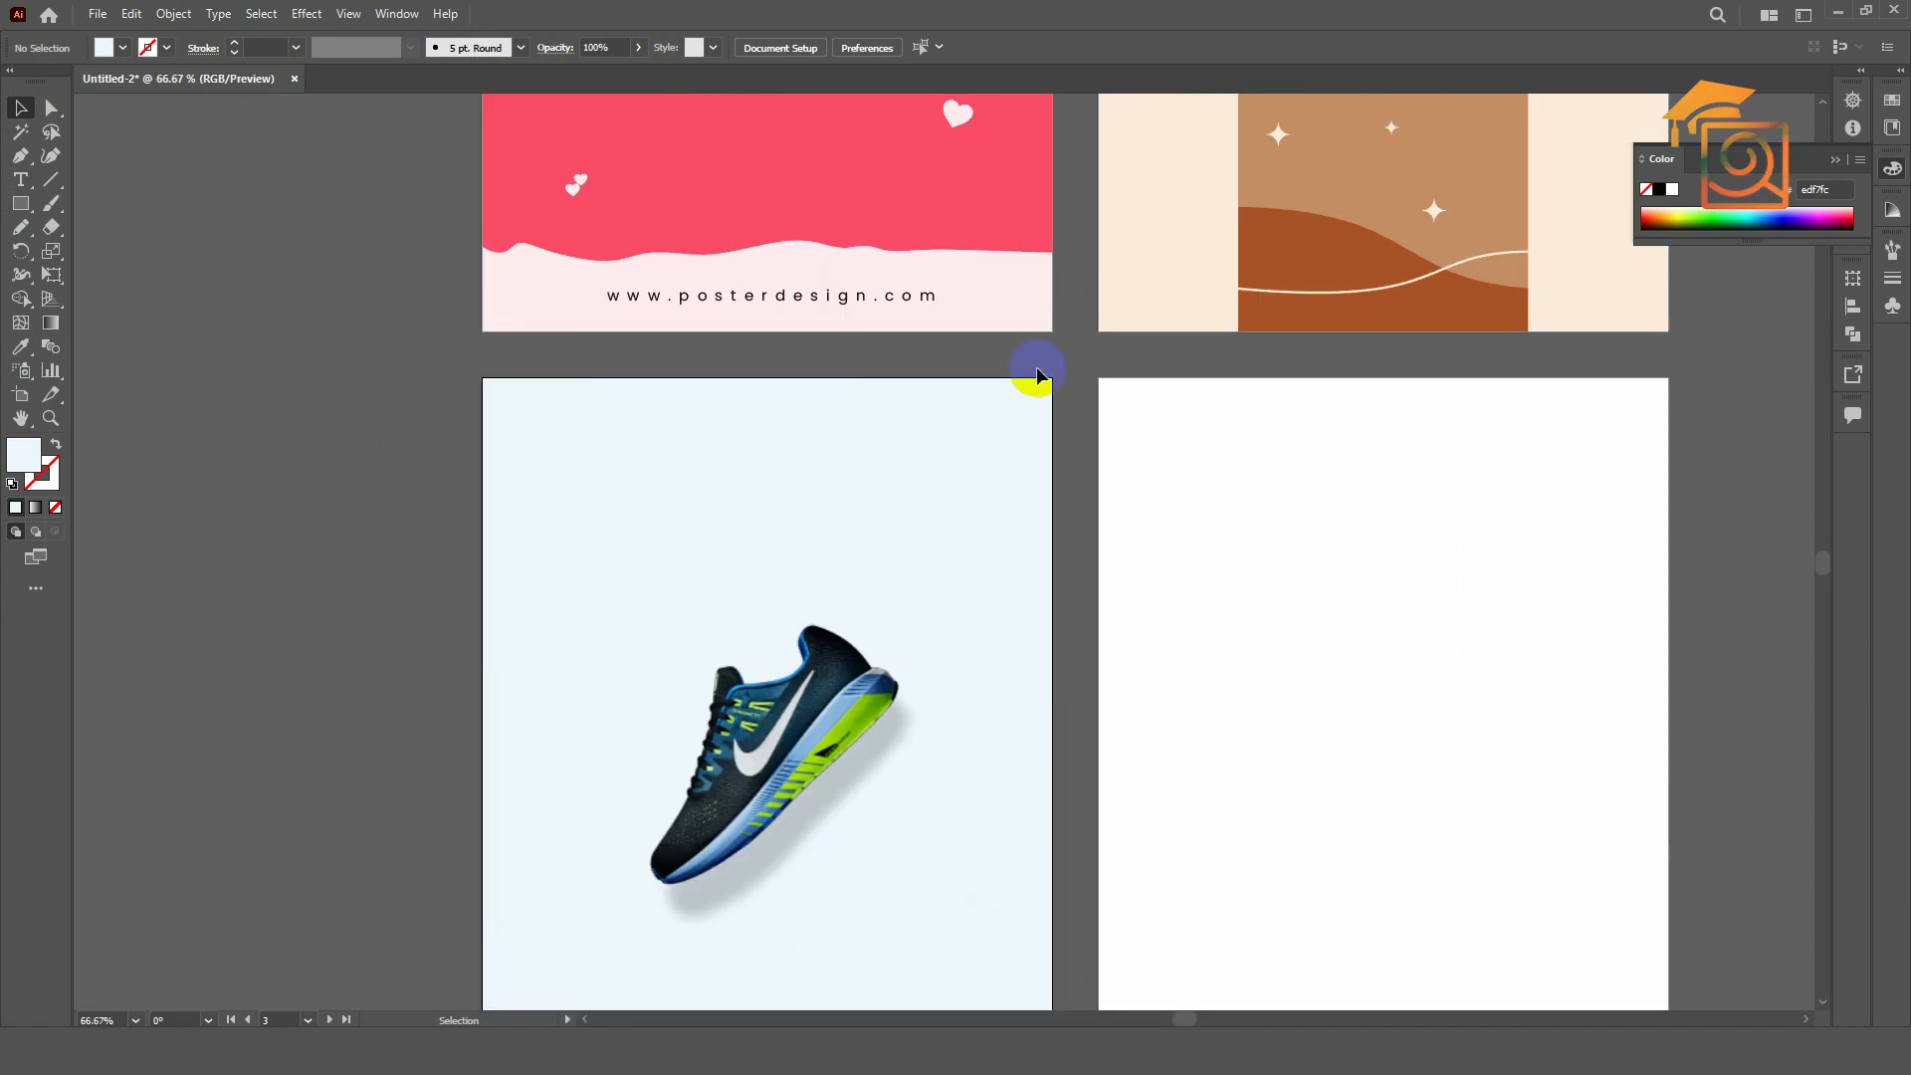
pyautogui.moveTo(961, 634); pyautogui.dragTo(832, 531)
pyautogui.scroll(-1, 1054, 595)
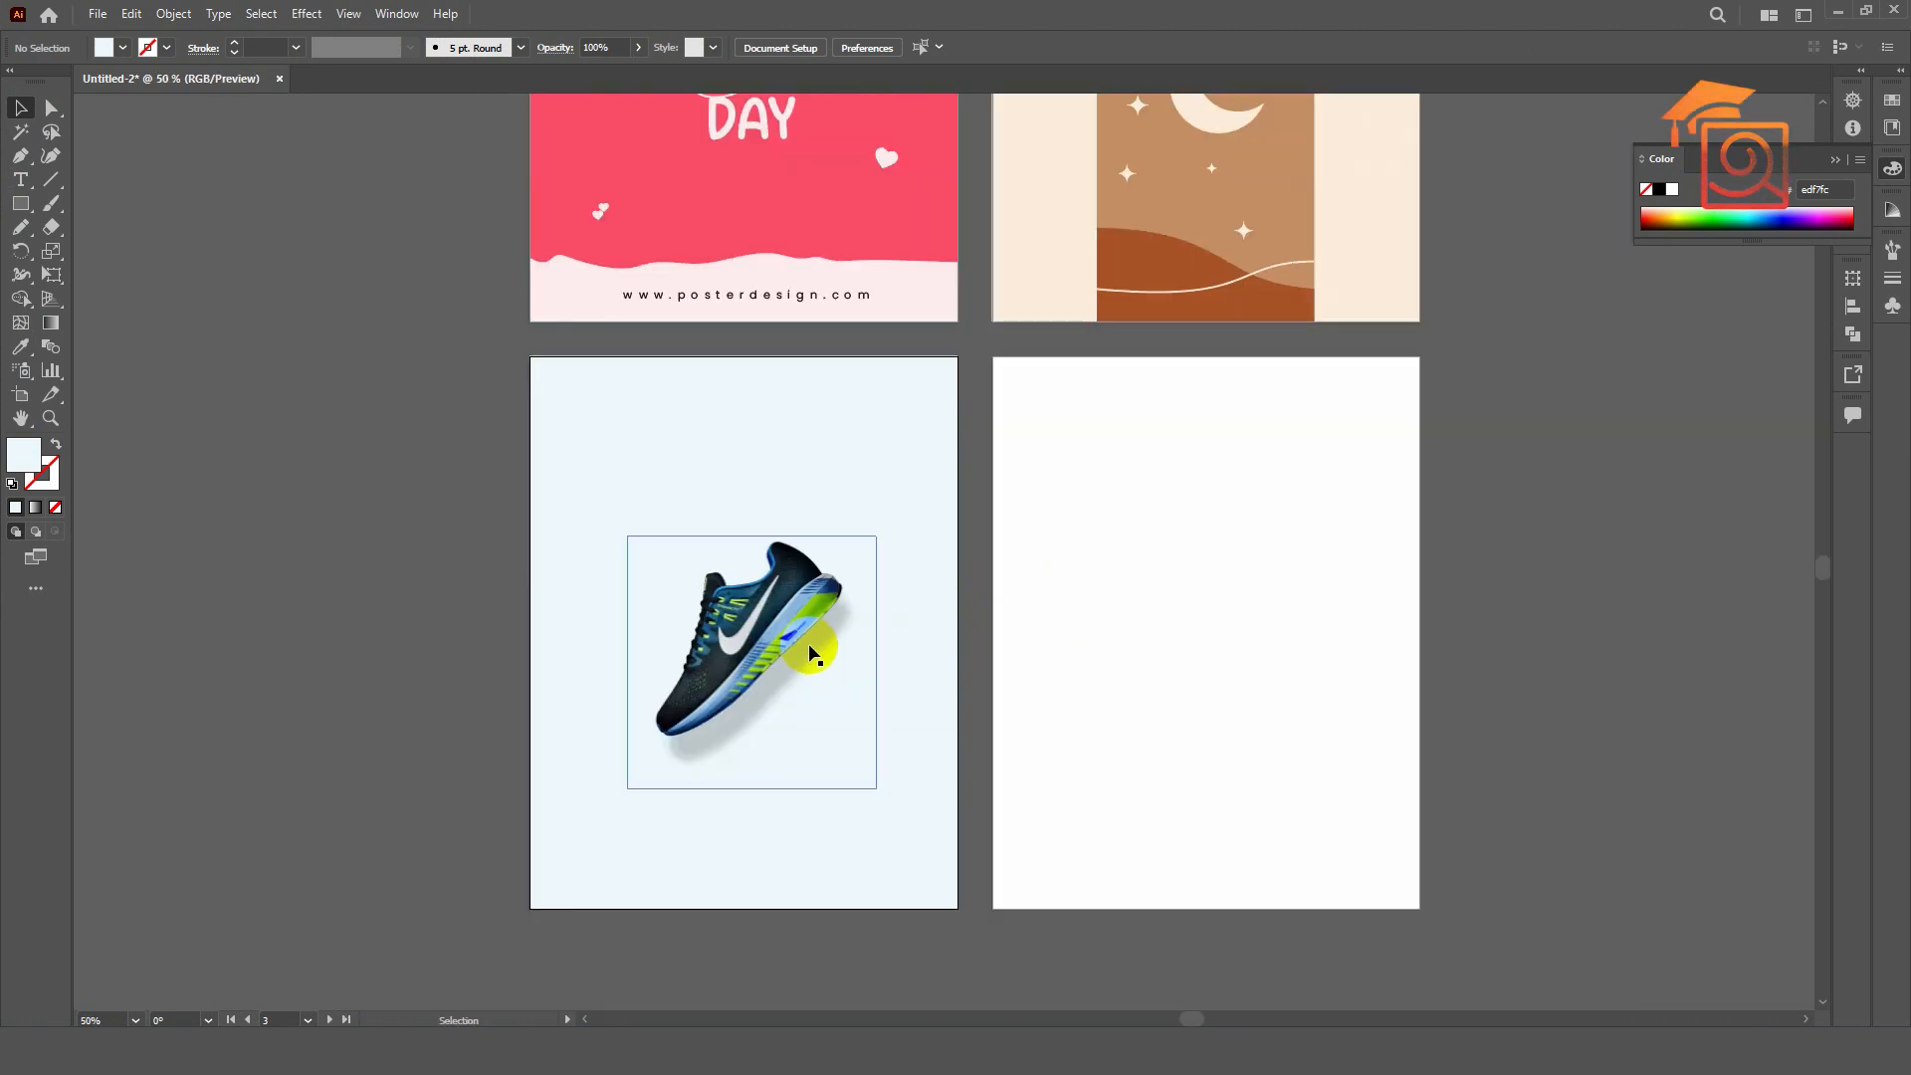
pyautogui.scroll(1, 810, 647)
pyautogui.scroll(-1, 1119, 617)
pyautogui.scroll(1, 882, 566)
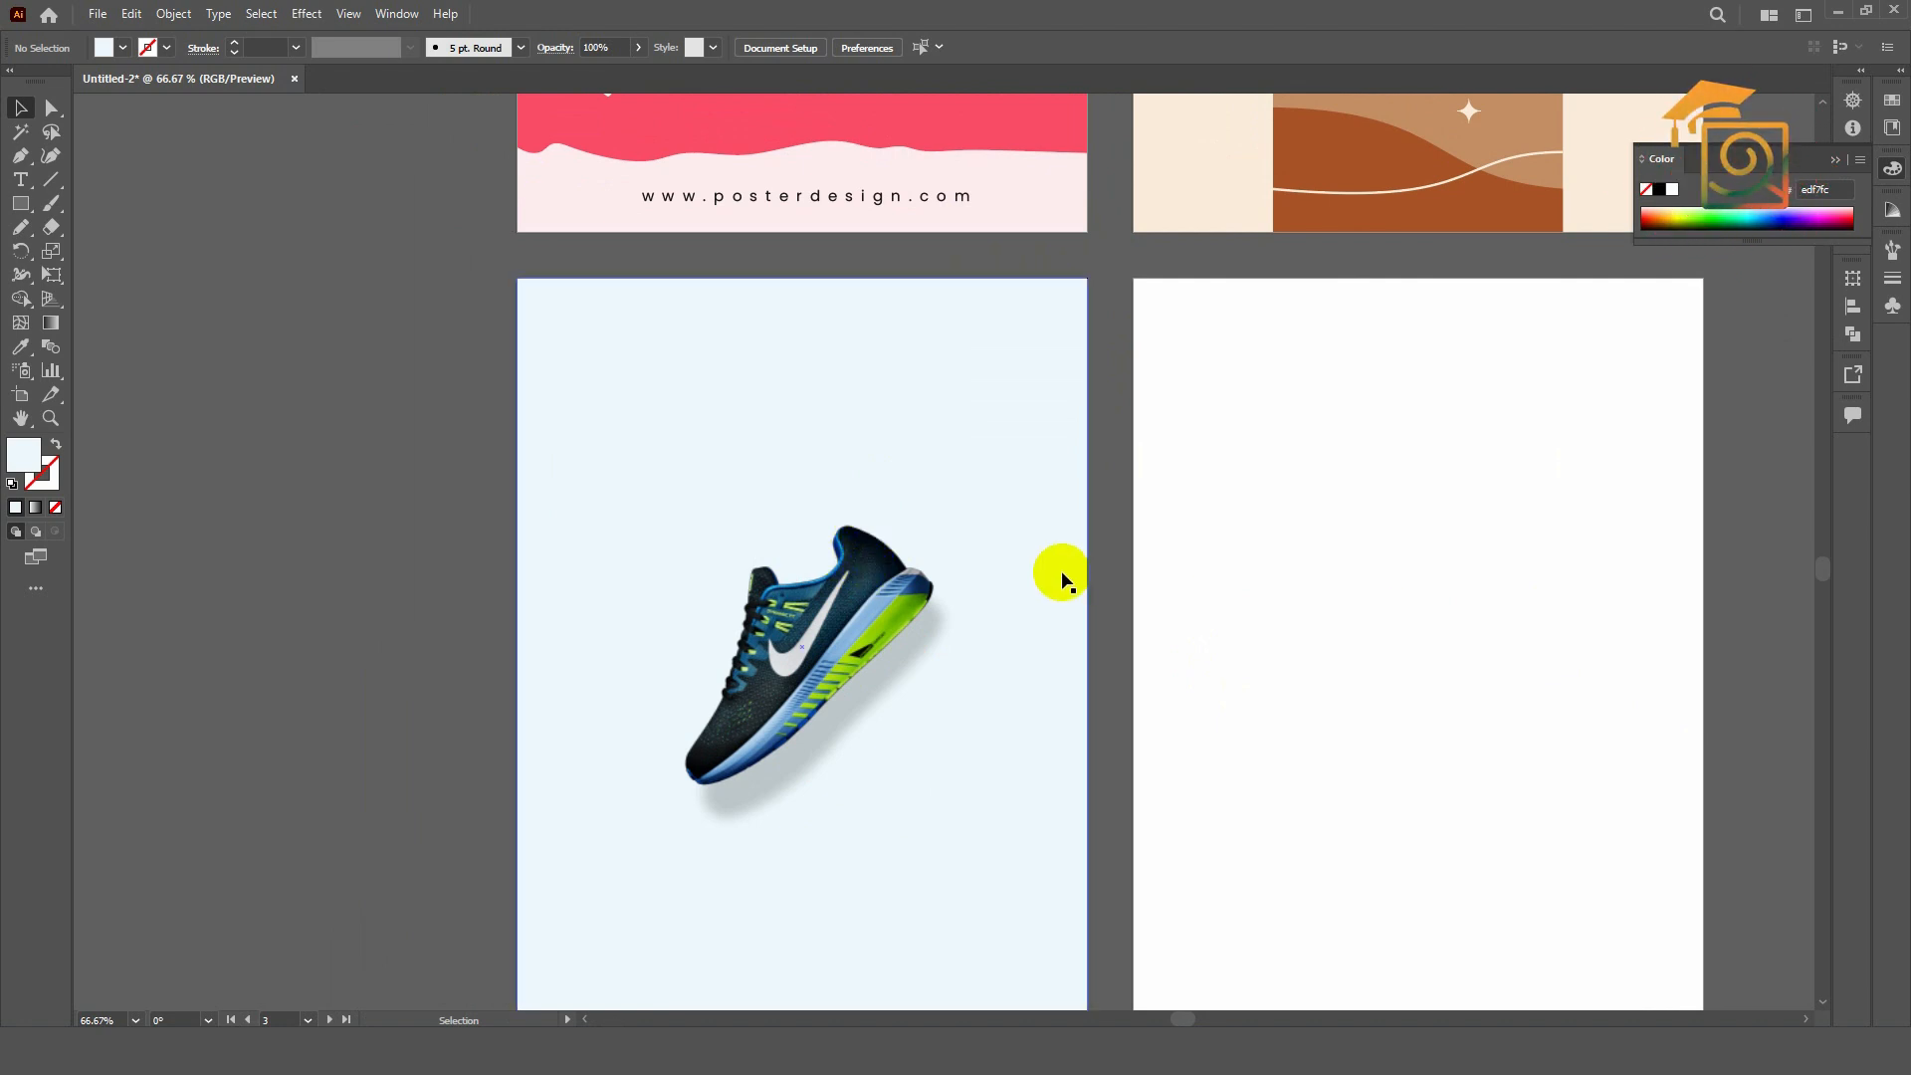
# - Draw a circle of about 404 pt centered on the sneaker and arrange it between the sneaker and the pale blue background
pyautogui.click(22, 205)
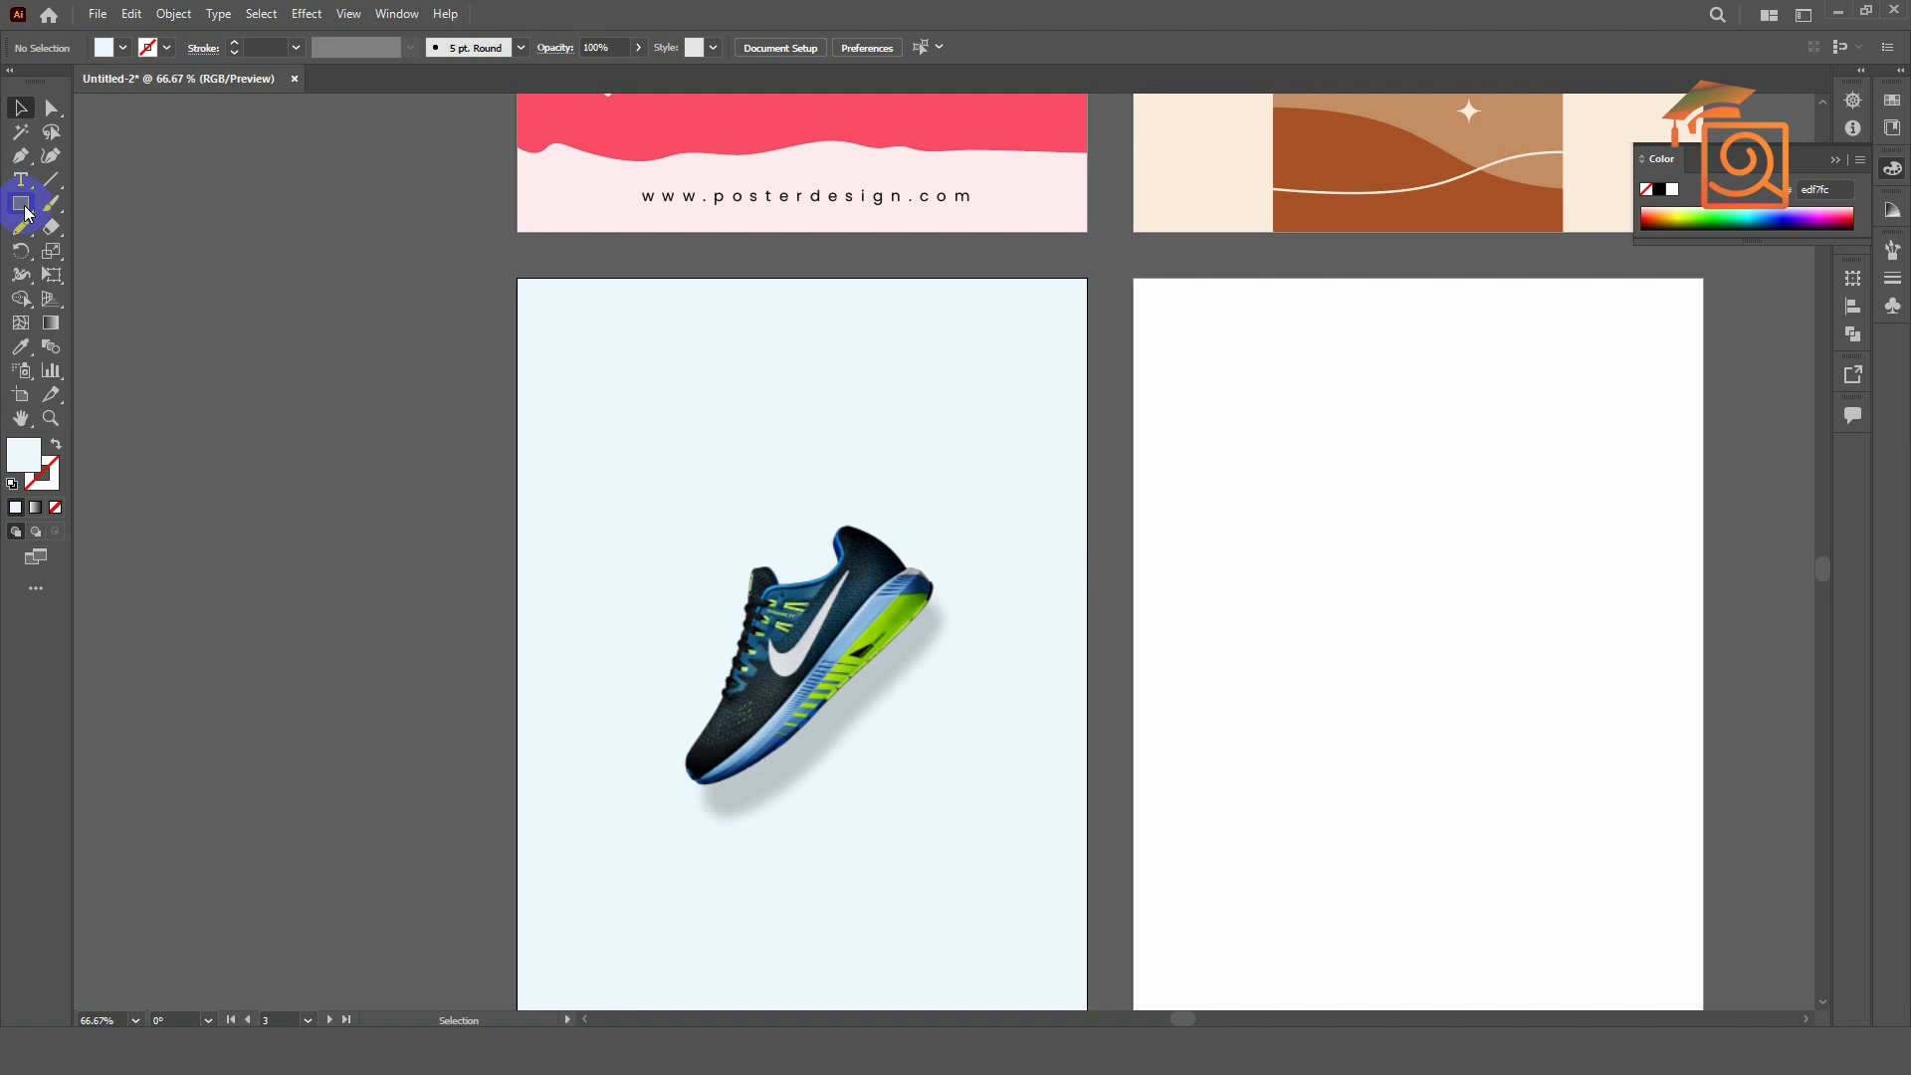
pyautogui.click(101, 252)
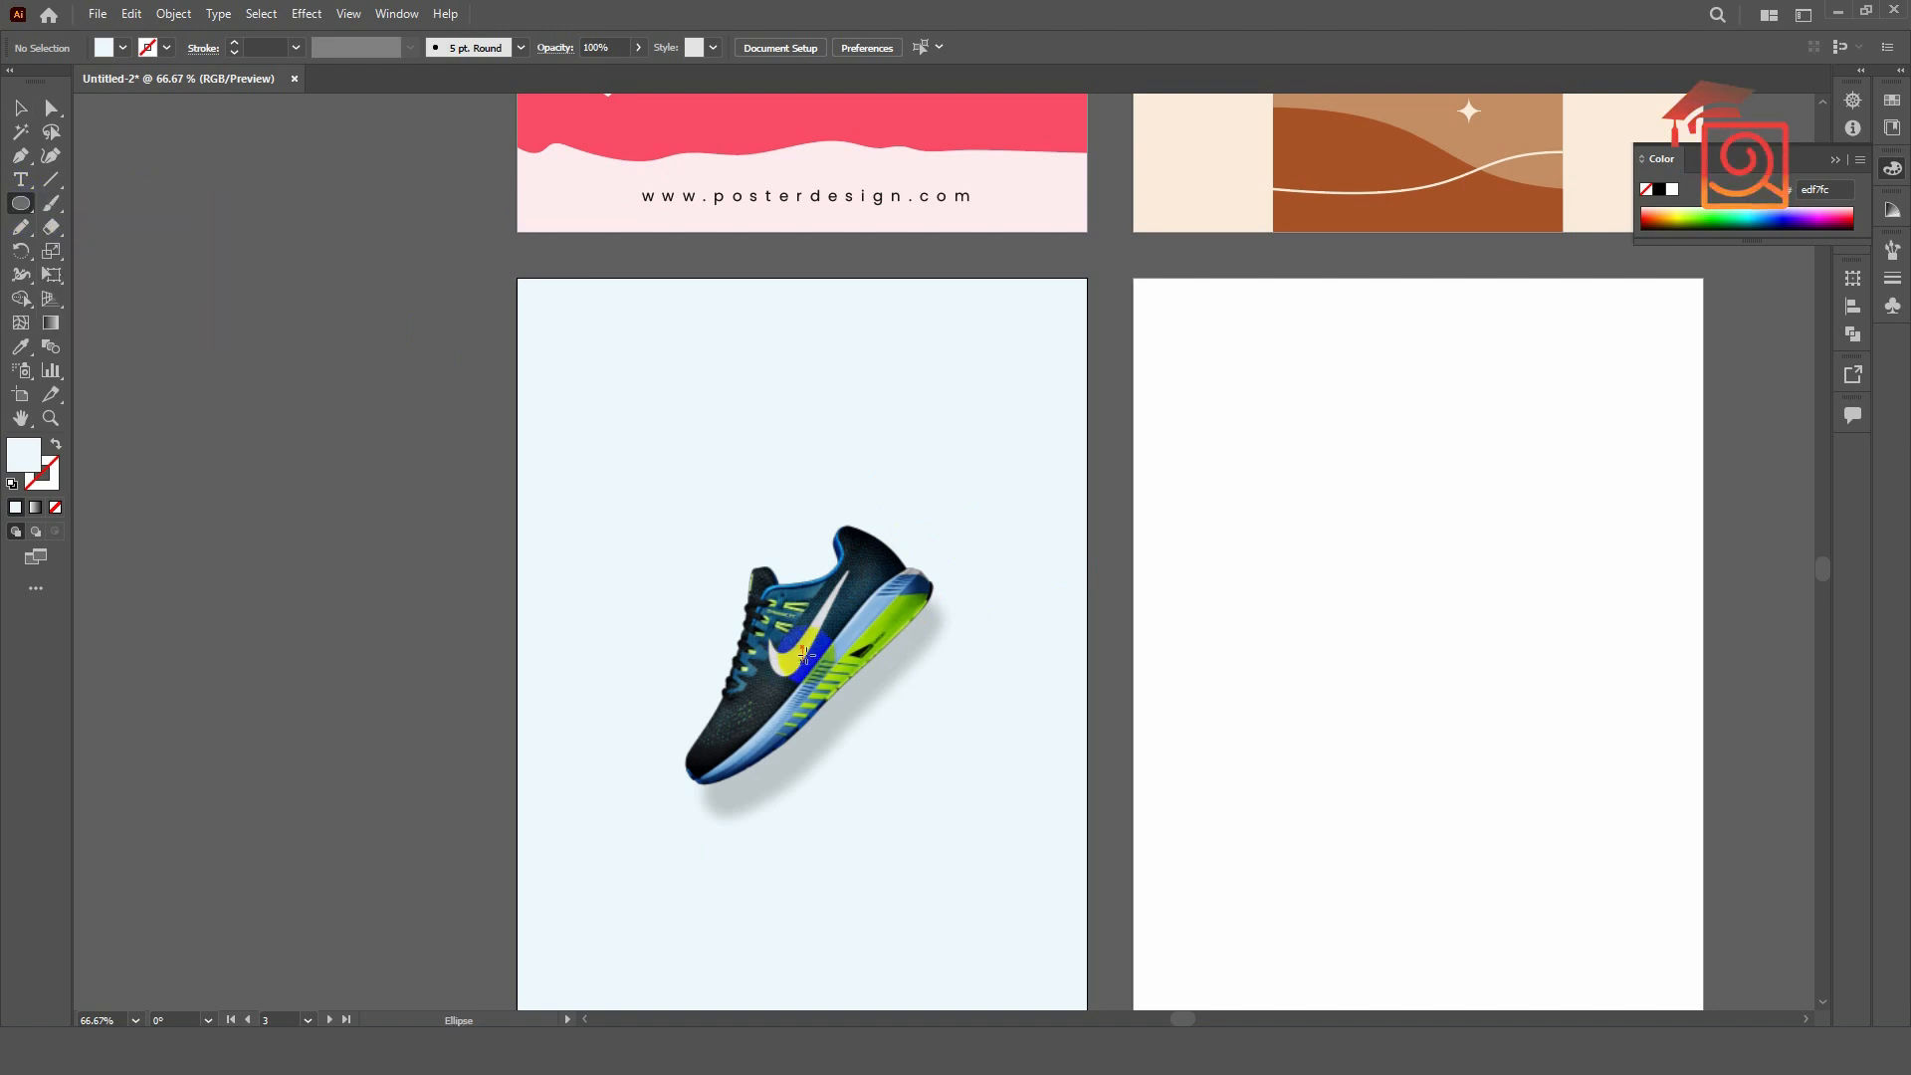
pyautogui.moveTo(811, 654); pyautogui.dragTo(965, 841)
pyautogui.press('v')
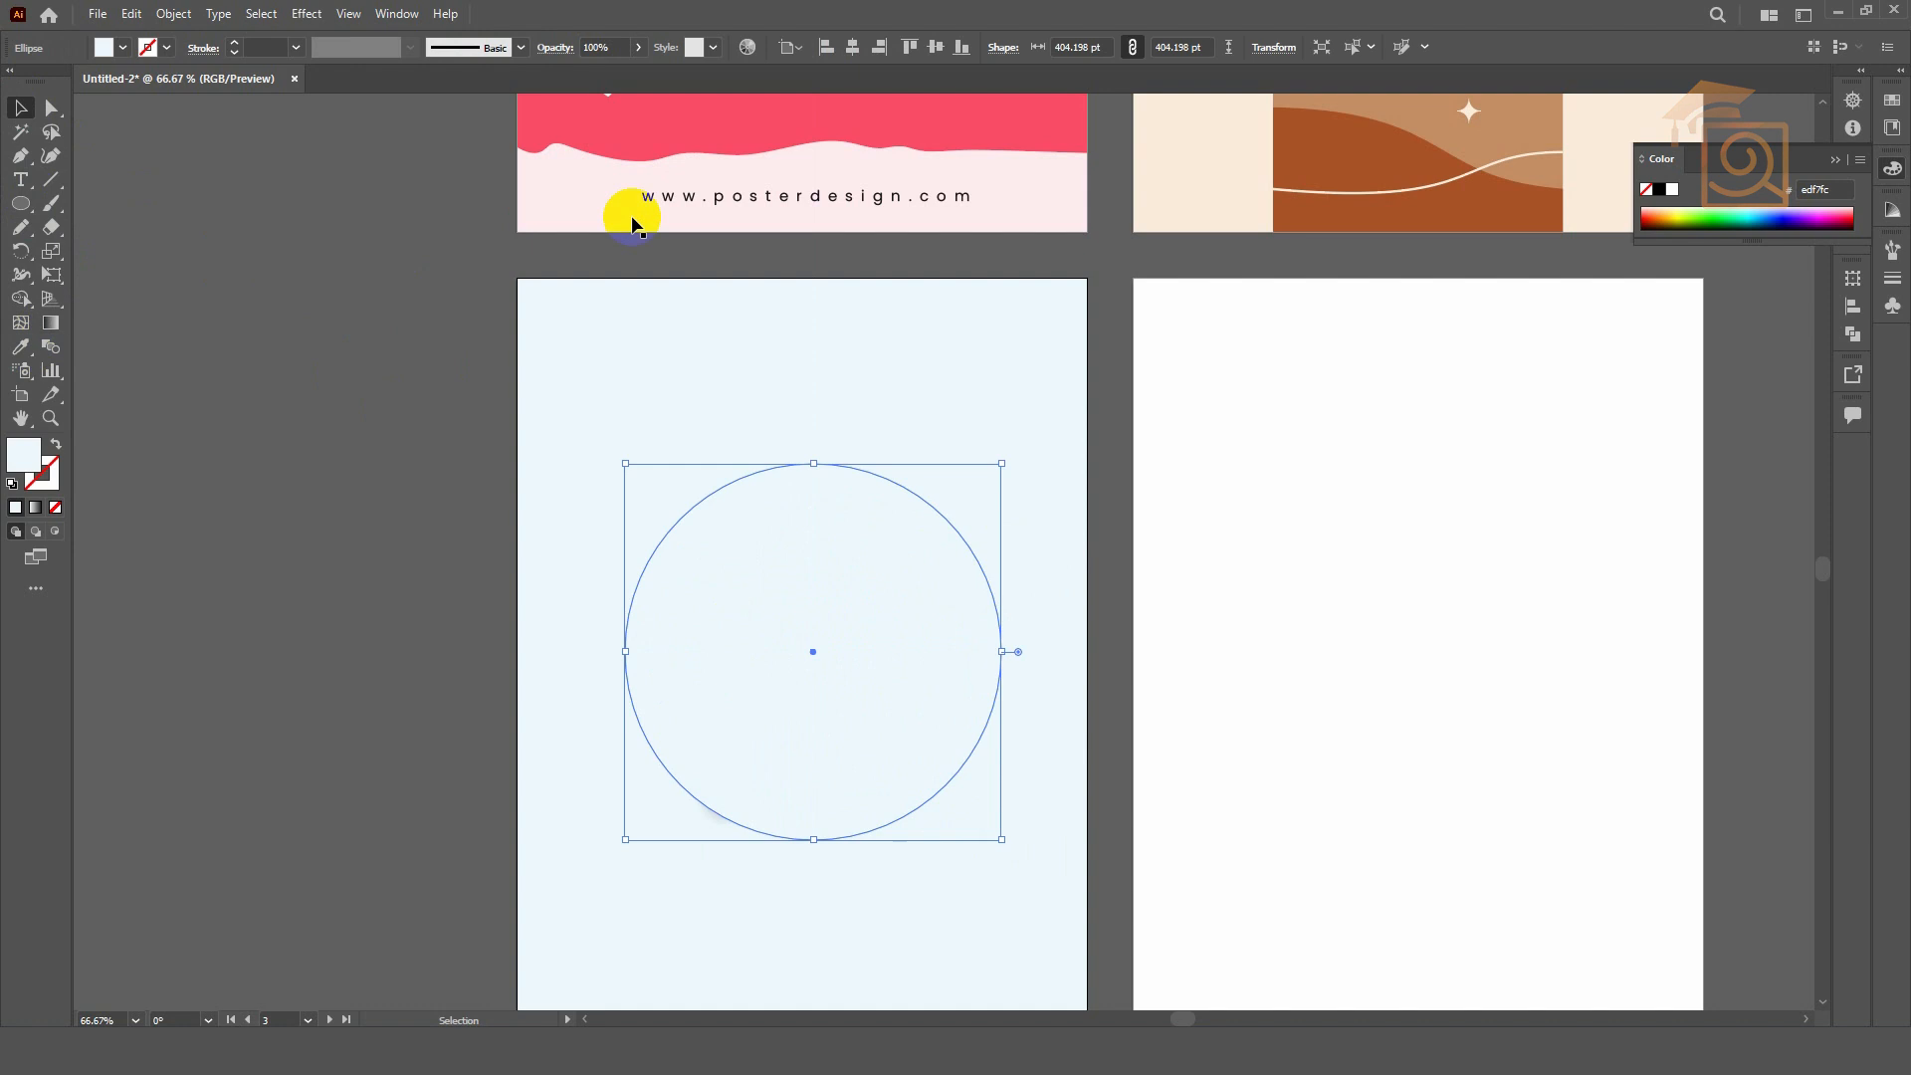
pyautogui.hotkey('ctrl', 'shift', '[')
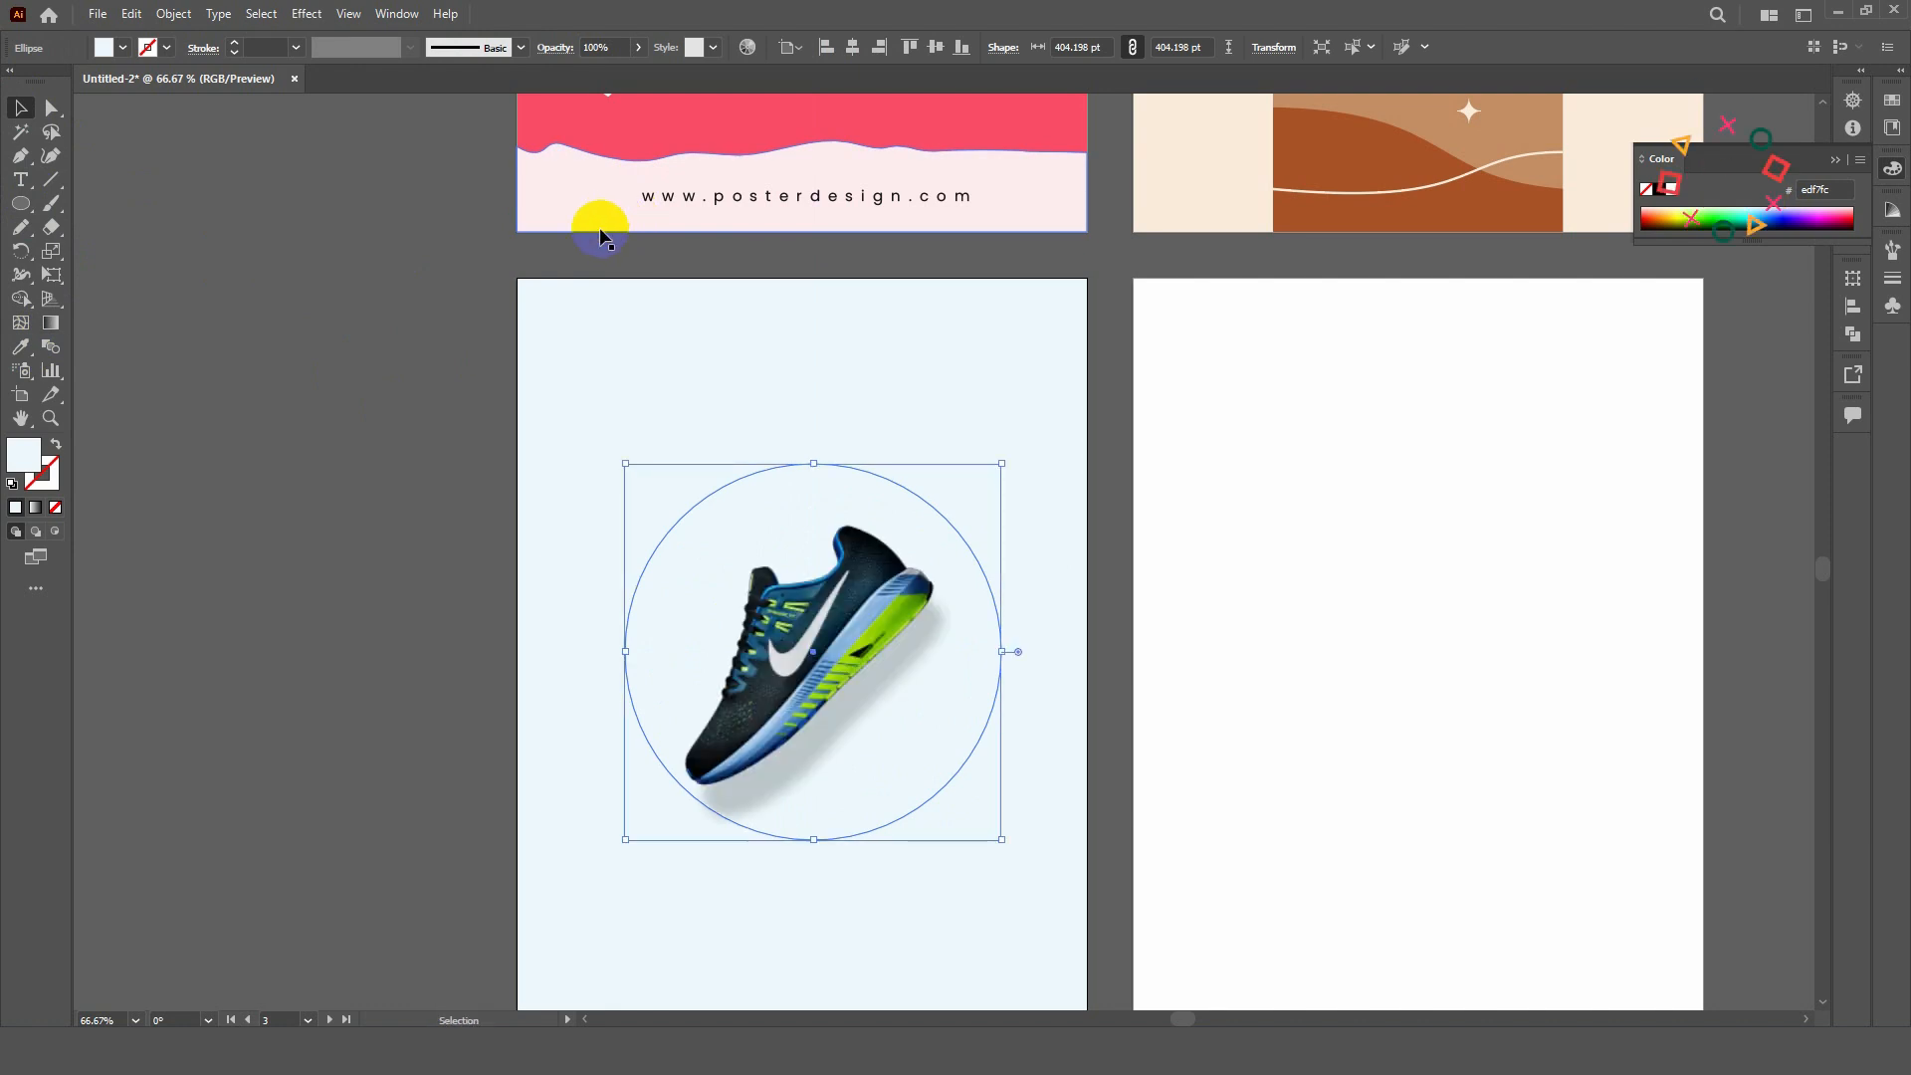
pyautogui.rightClick(789, 486)
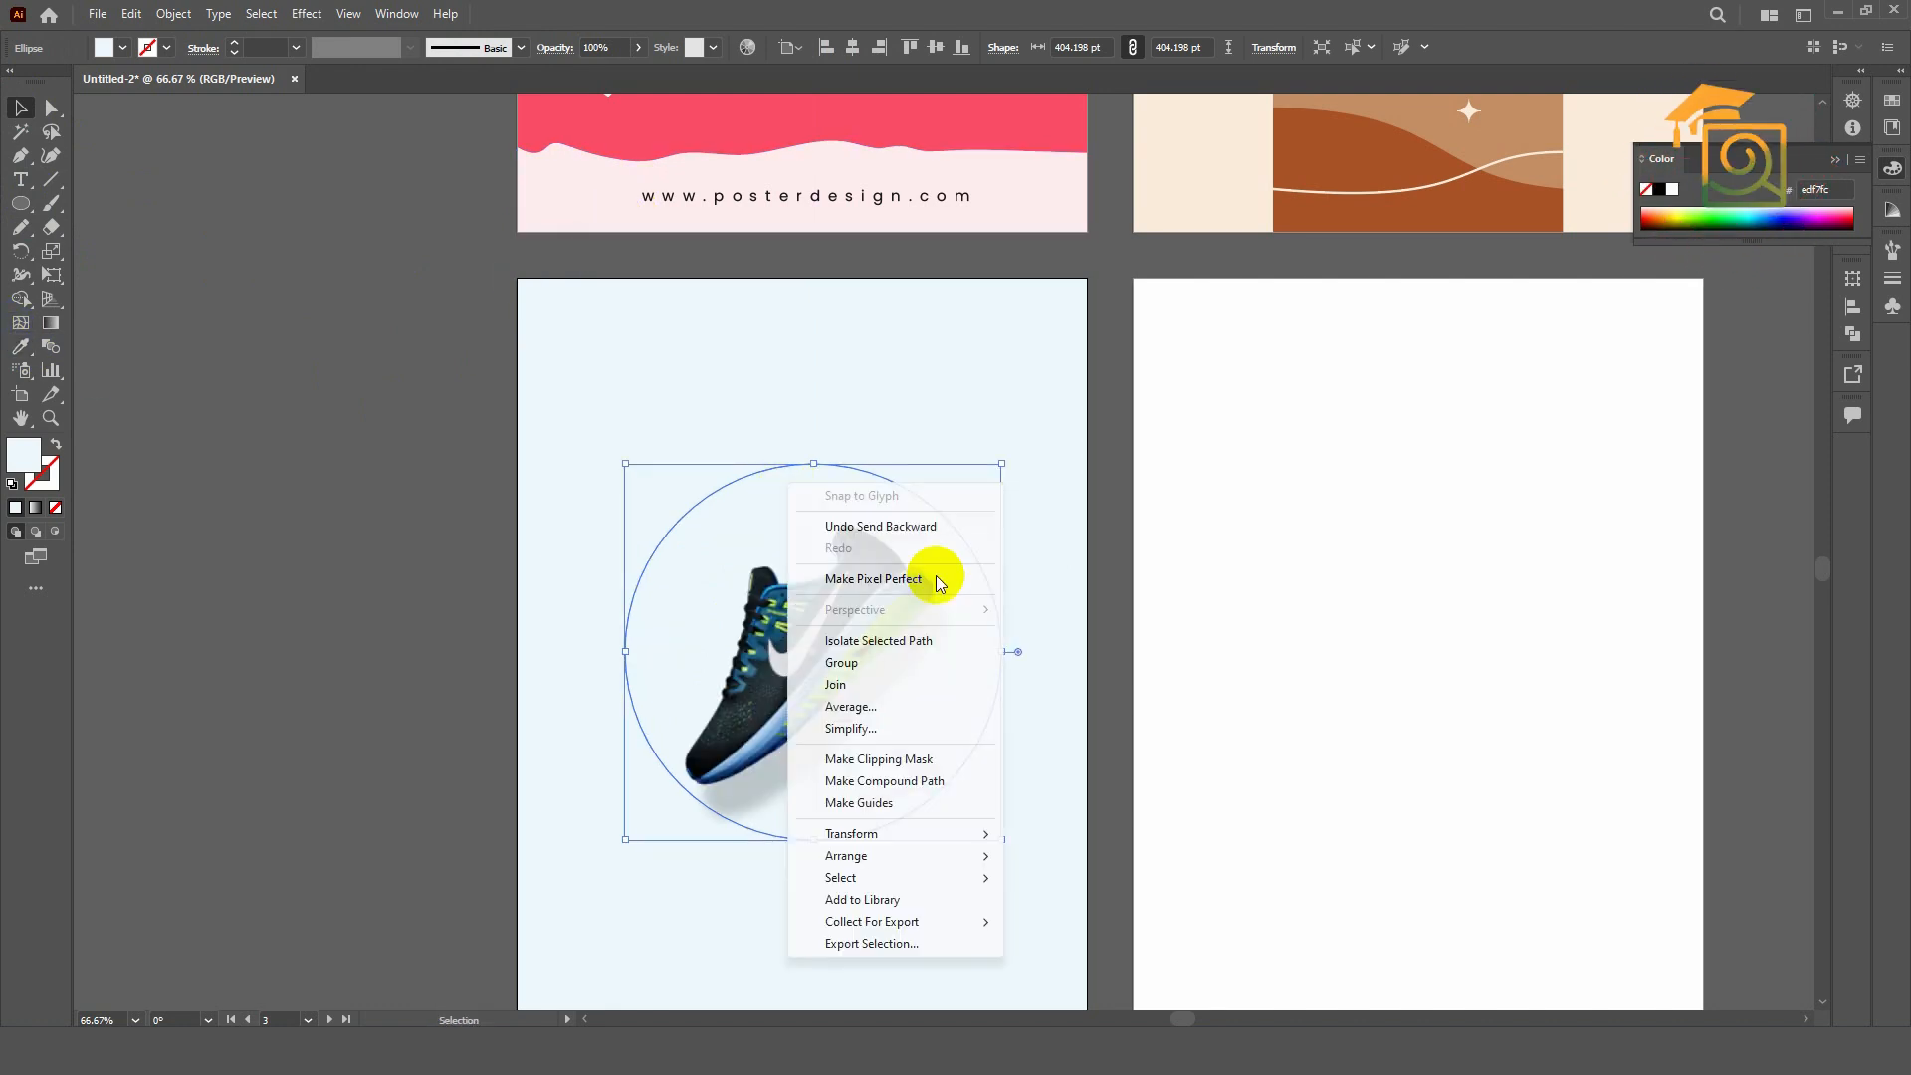
pyautogui.moveTo(885, 854)
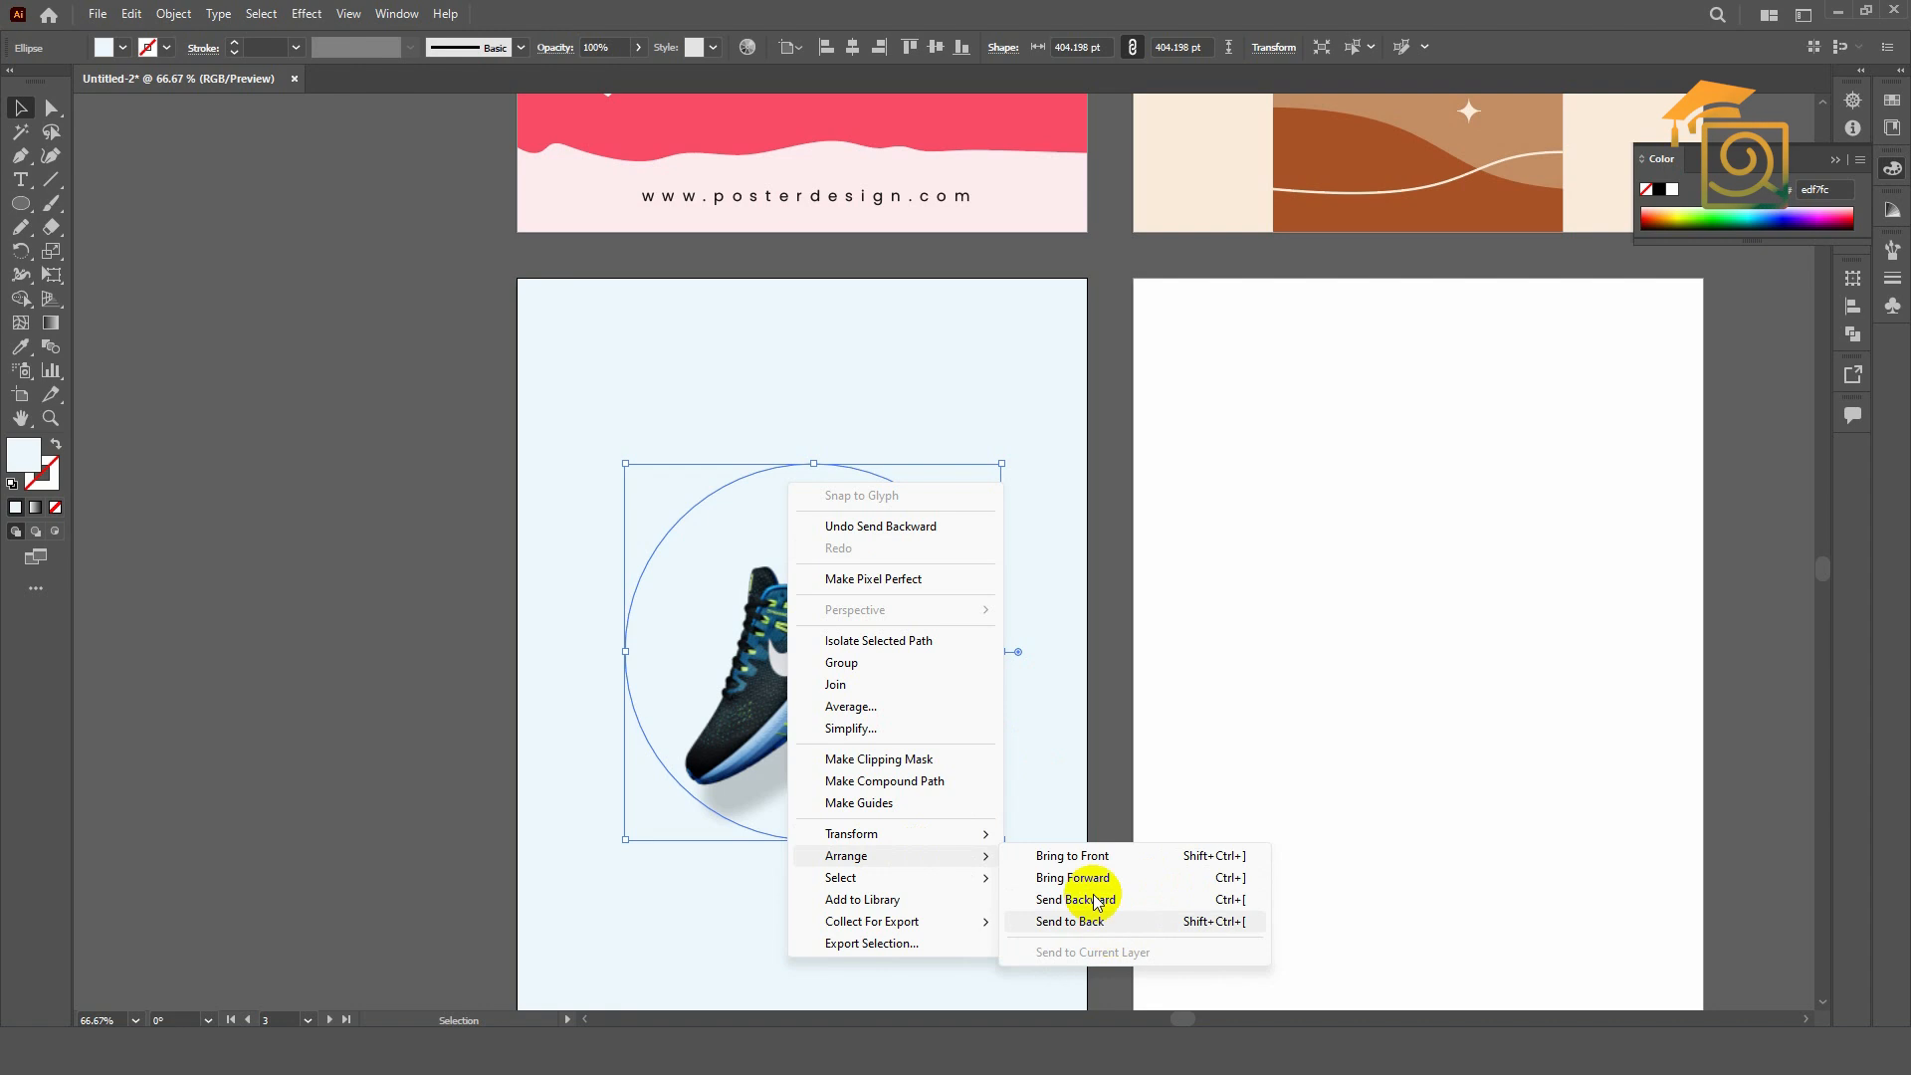
# - Fill the circle with the lime green sampled from the sneaker's sole and soften it to a2ce42
pyautogui.click(20, 346)
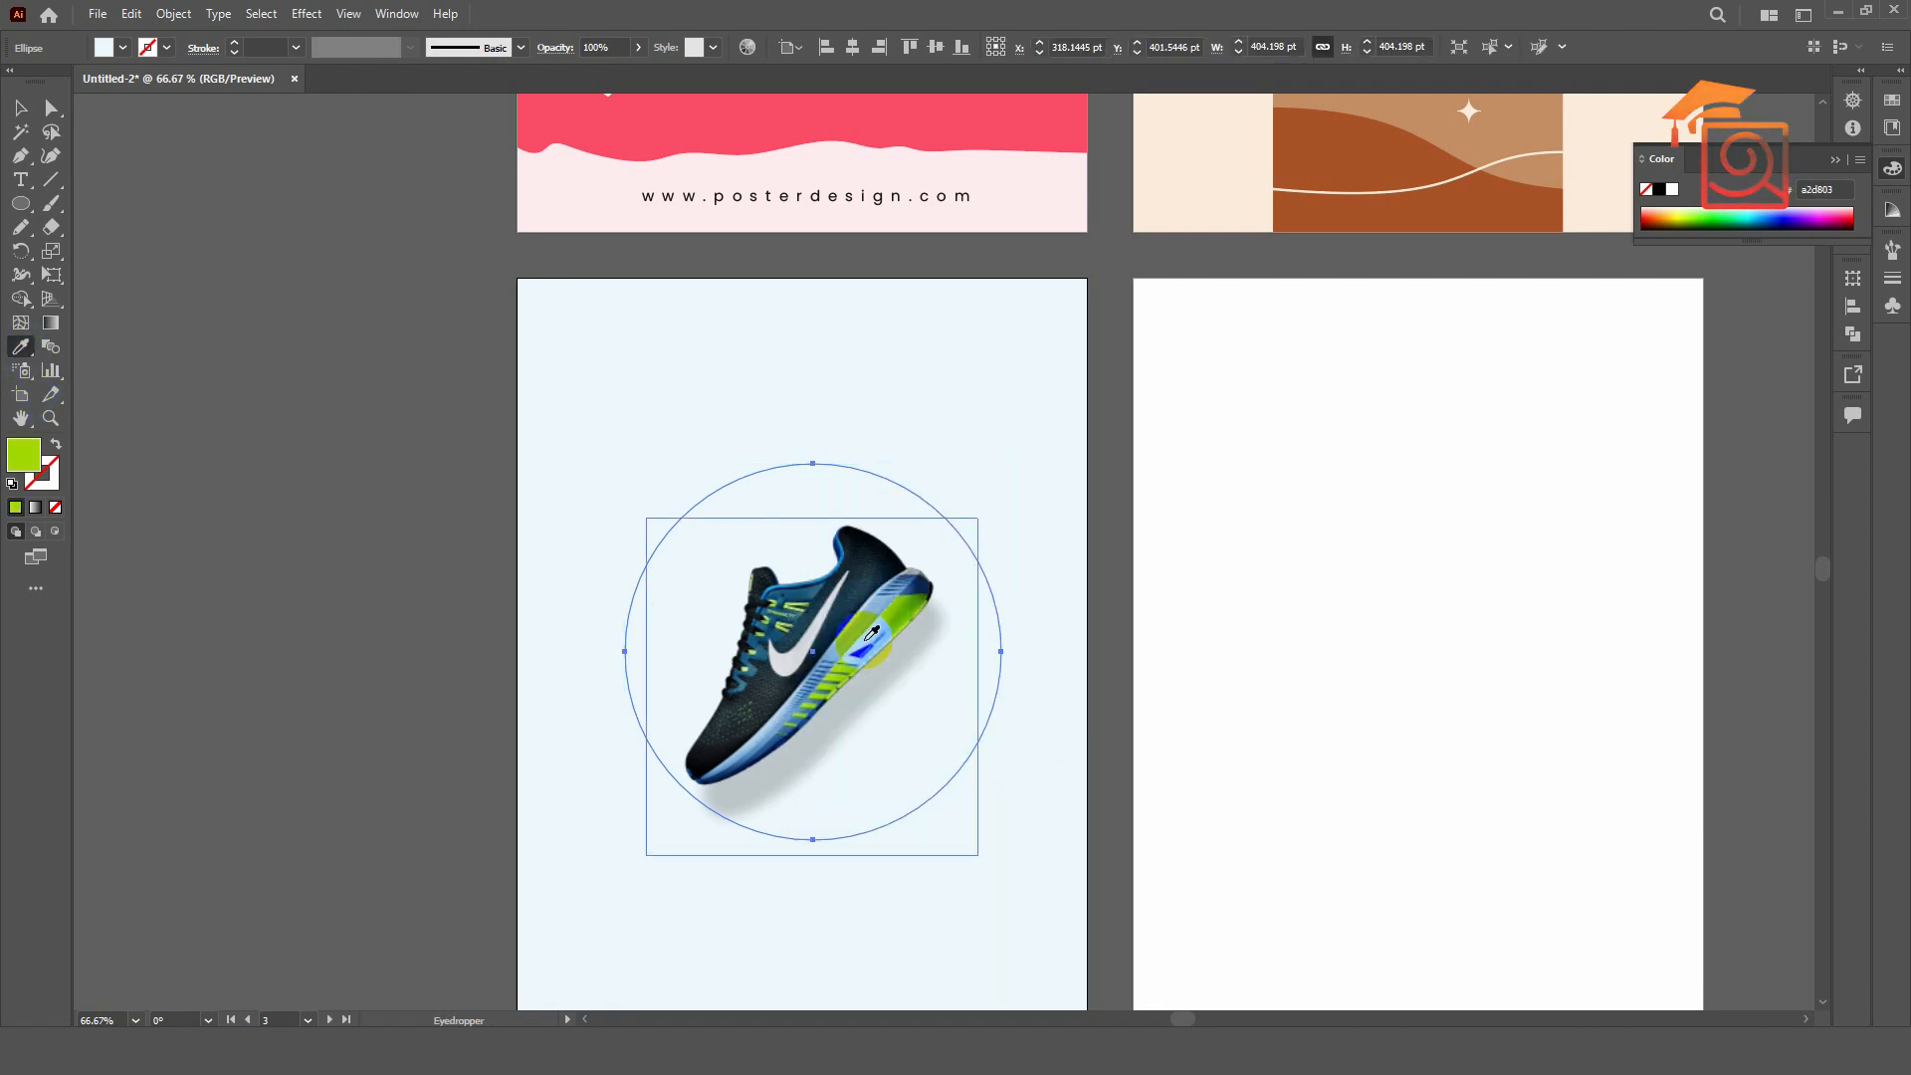
pyautogui.click(872, 633)
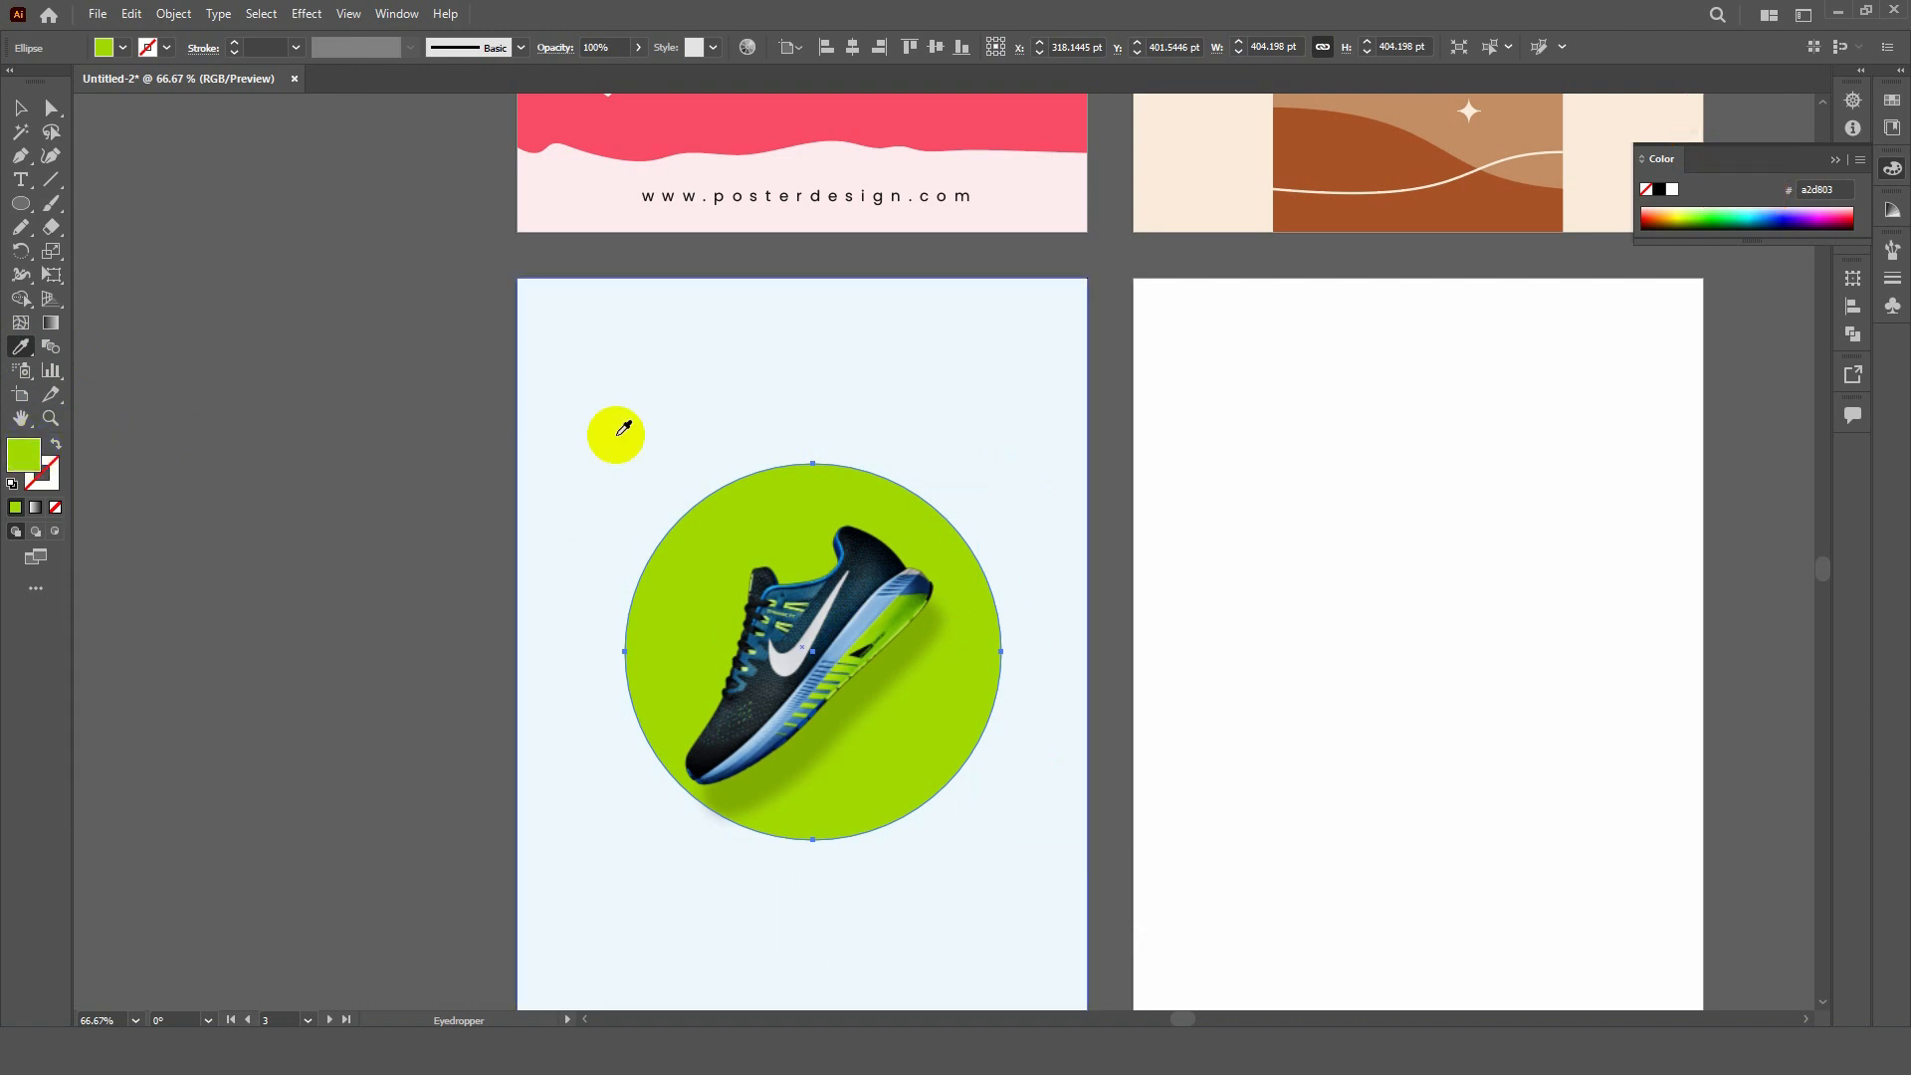
pyautogui.doubleClick(23, 454)
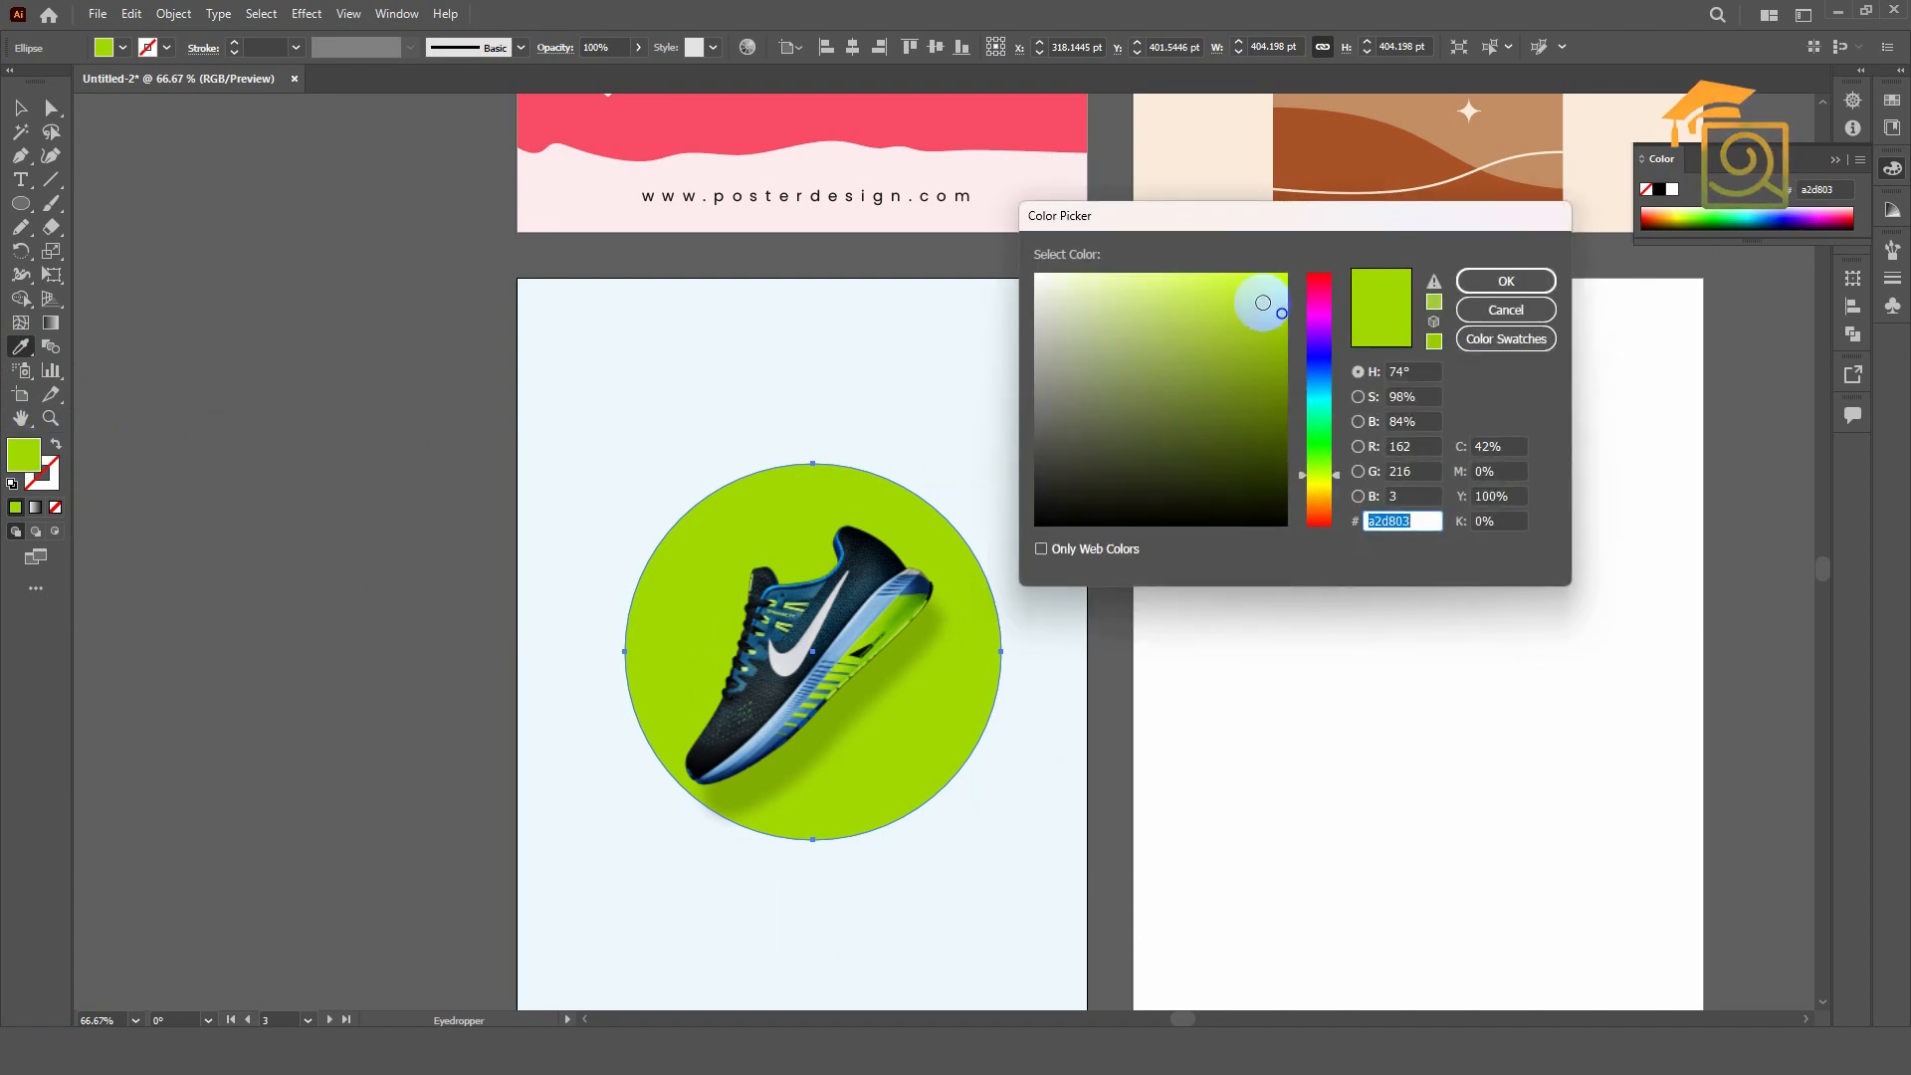
pyautogui.click(1232, 306)
pyautogui.click(1500, 288)
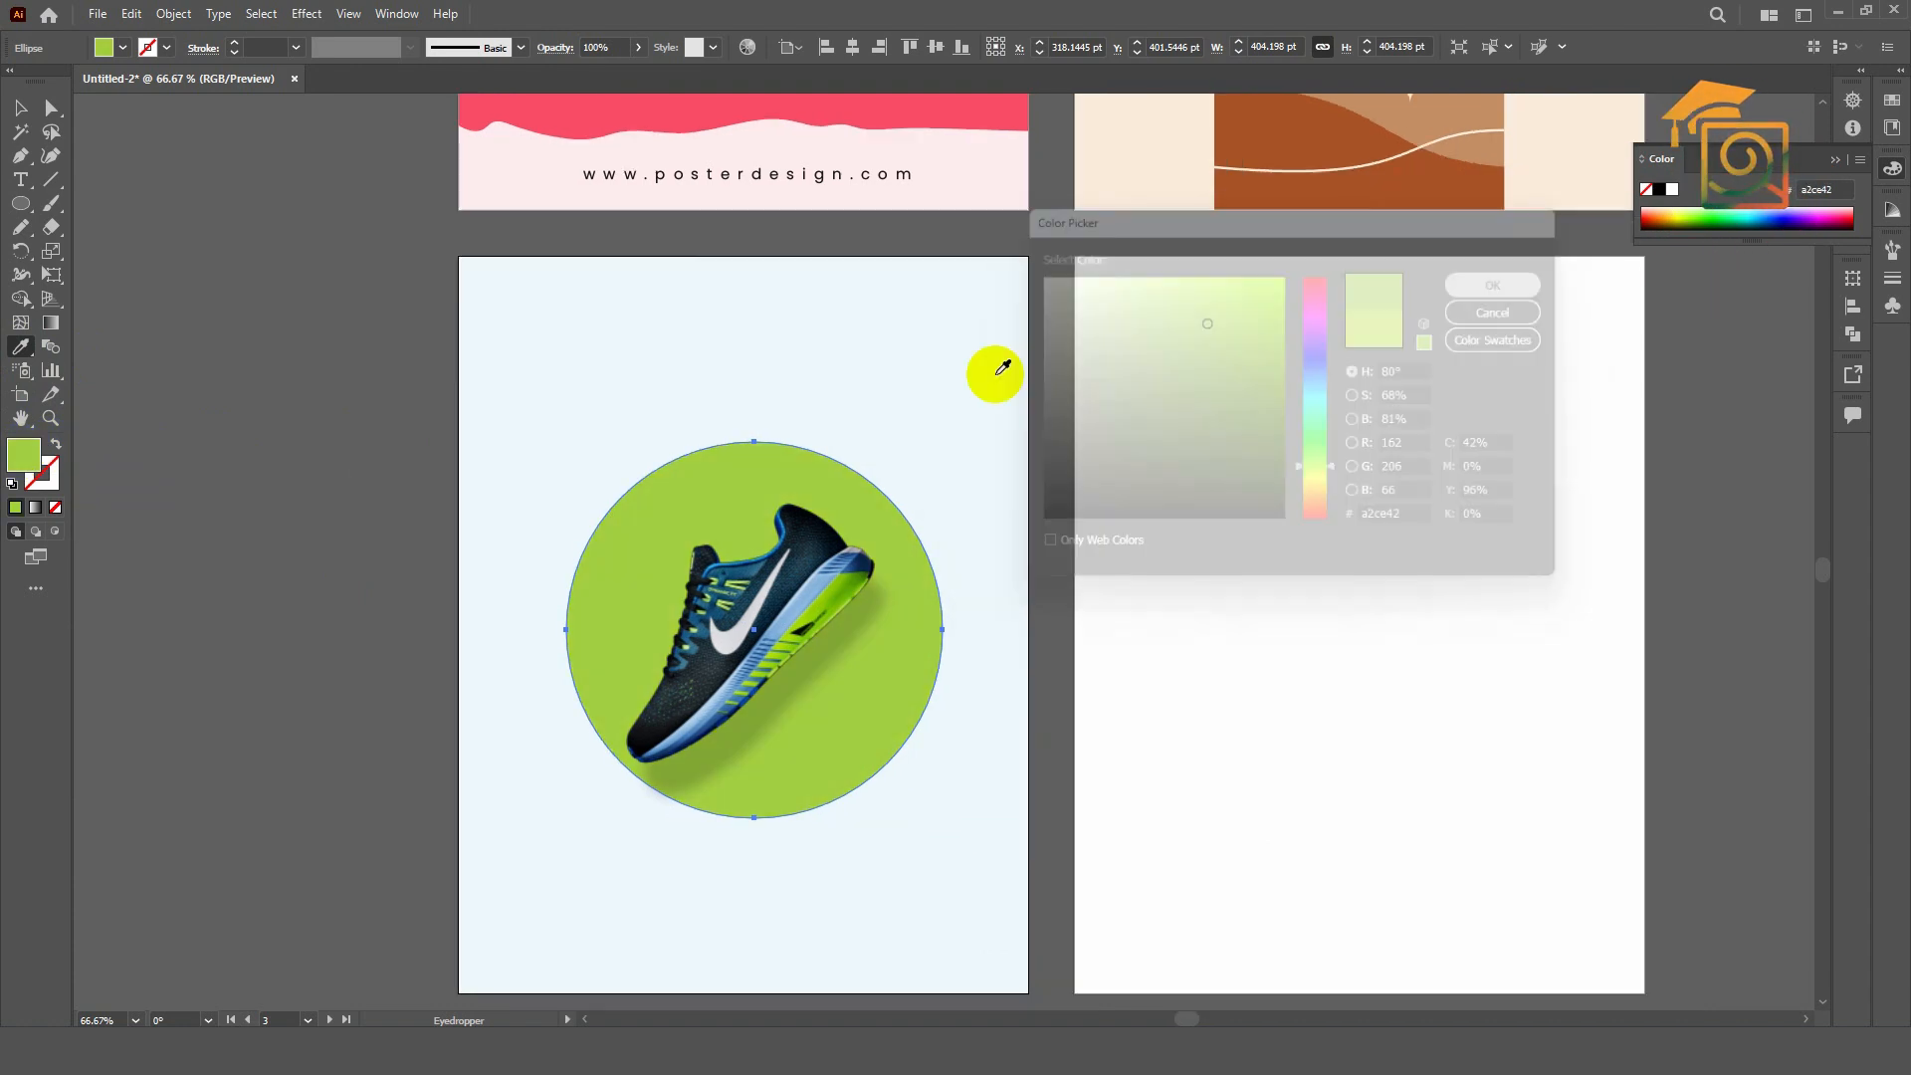
# - Enlarge the sneaker slightly and adjust its position over the green circle
pyautogui.scroll(-1, 938, 455)
pyautogui.click(20, 108)
pyautogui.click(776, 652)
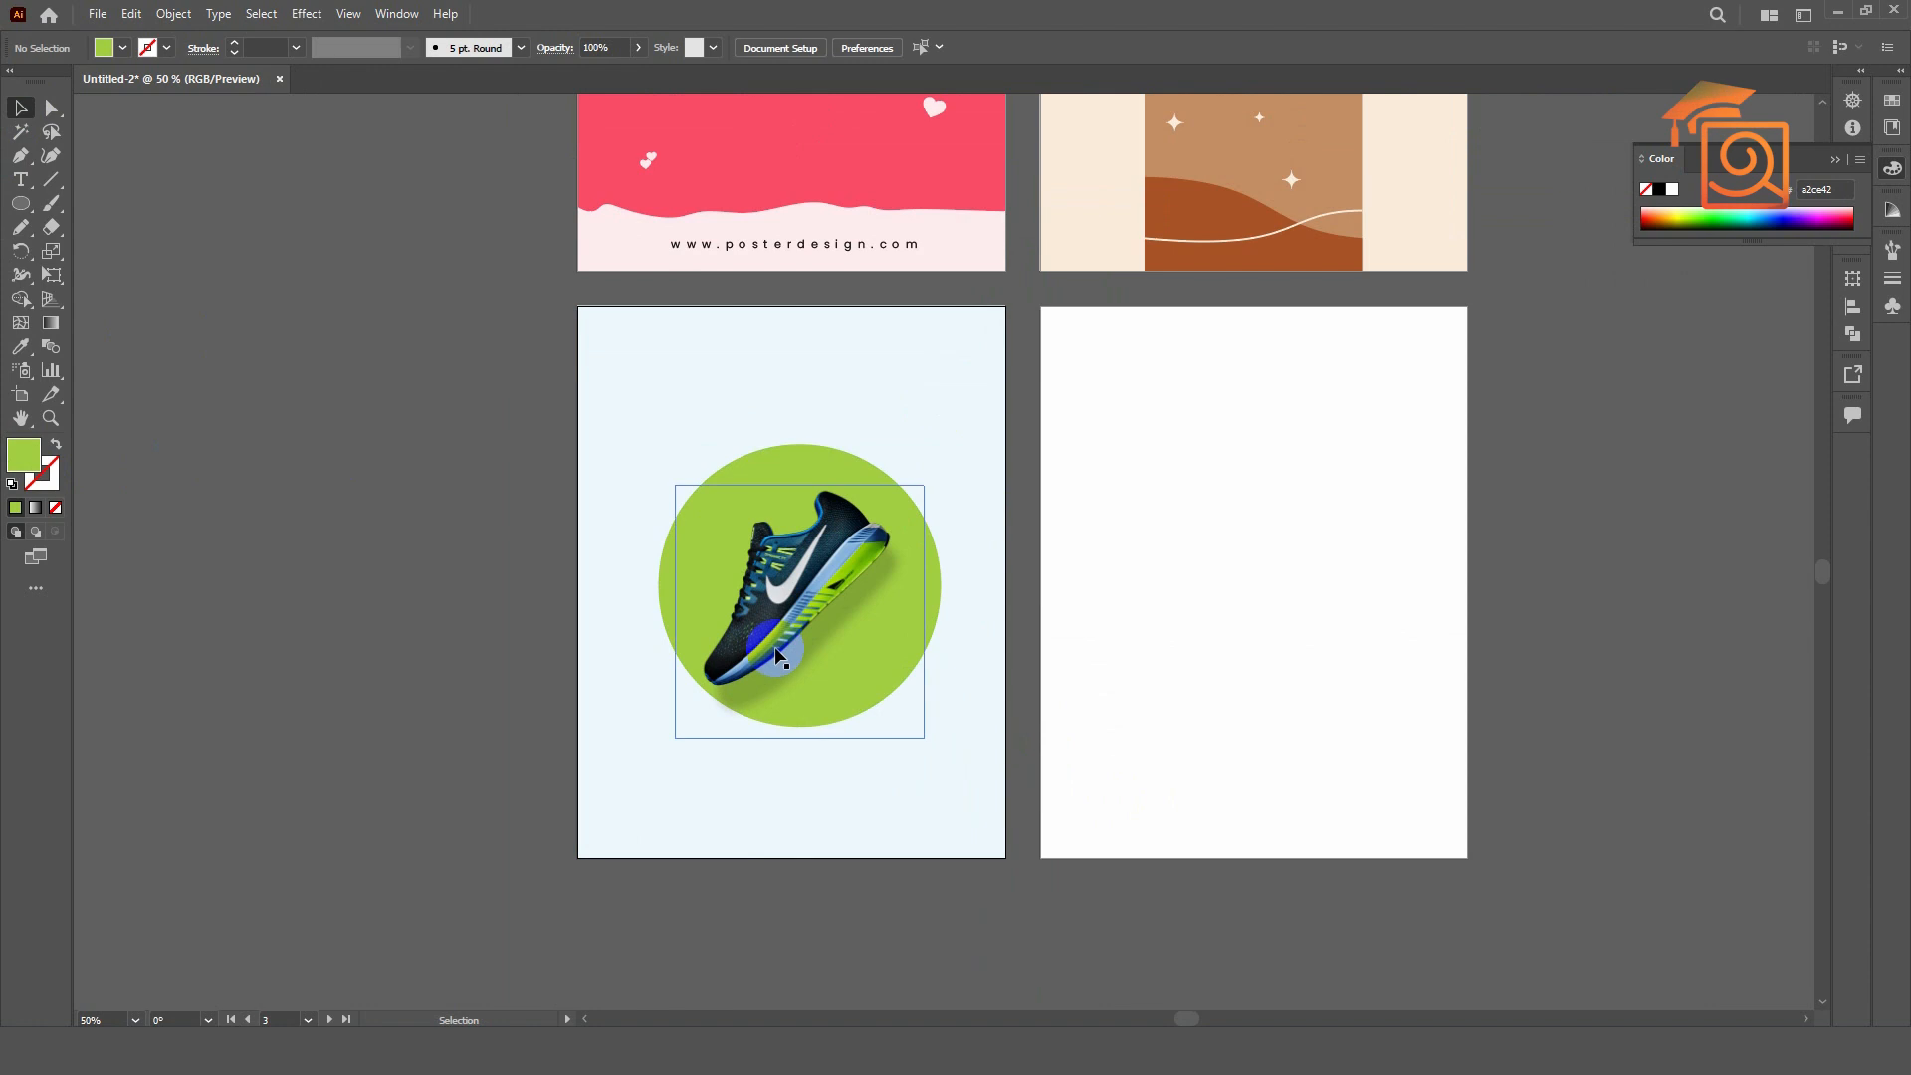
pyautogui.scroll(1, 776, 651)
pyautogui.moveTo(971, 429); pyautogui.dragTo(981, 415)
pyautogui.moveTo(857, 517); pyautogui.dragTo(861, 513)
pyautogui.click(1212, 673)
# - Add a 72 pt headline above the green circle reading "End" on the first line and "Winter Sale" on the second
pyautogui.scroll(-1, 1212, 673)
pyautogui.scroll(1, 1099, 681)
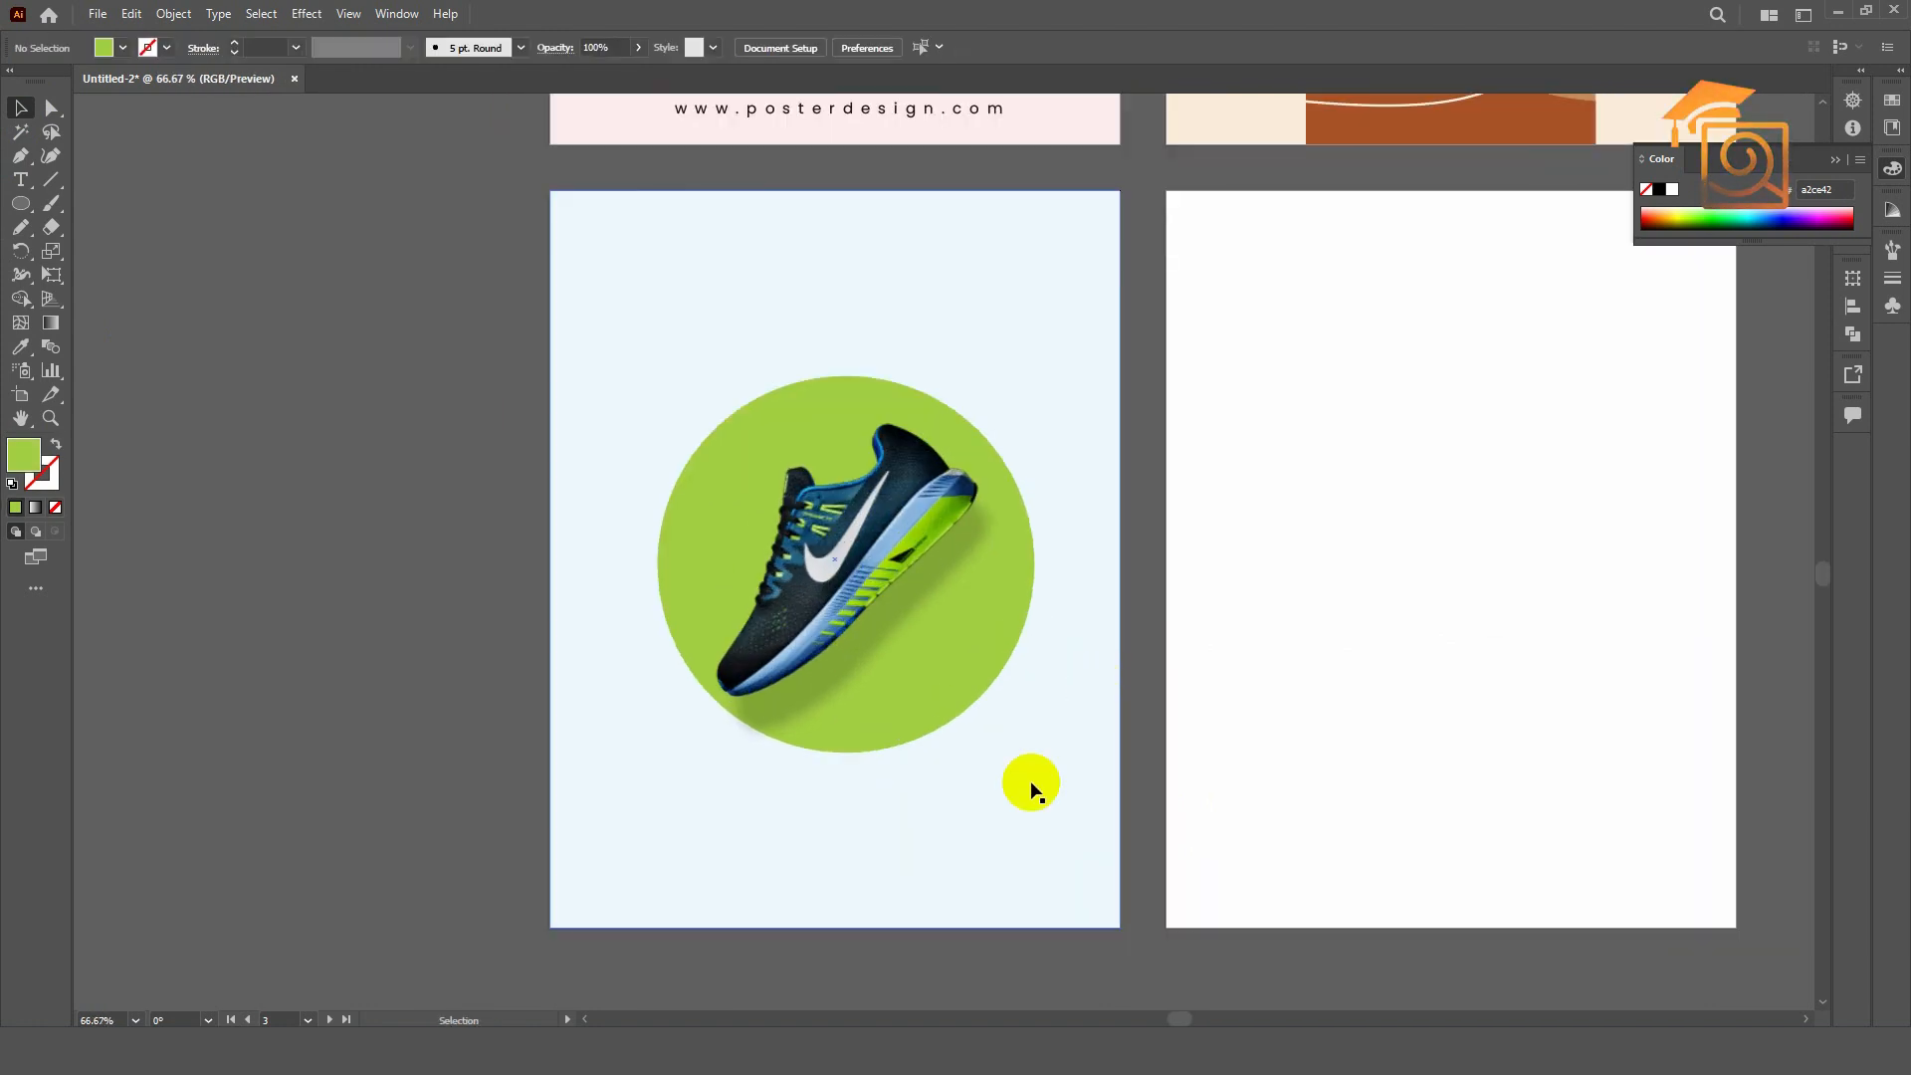
pyautogui.press('space')
pyautogui.moveTo(1020, 827); pyautogui.dragTo(1058, 806)
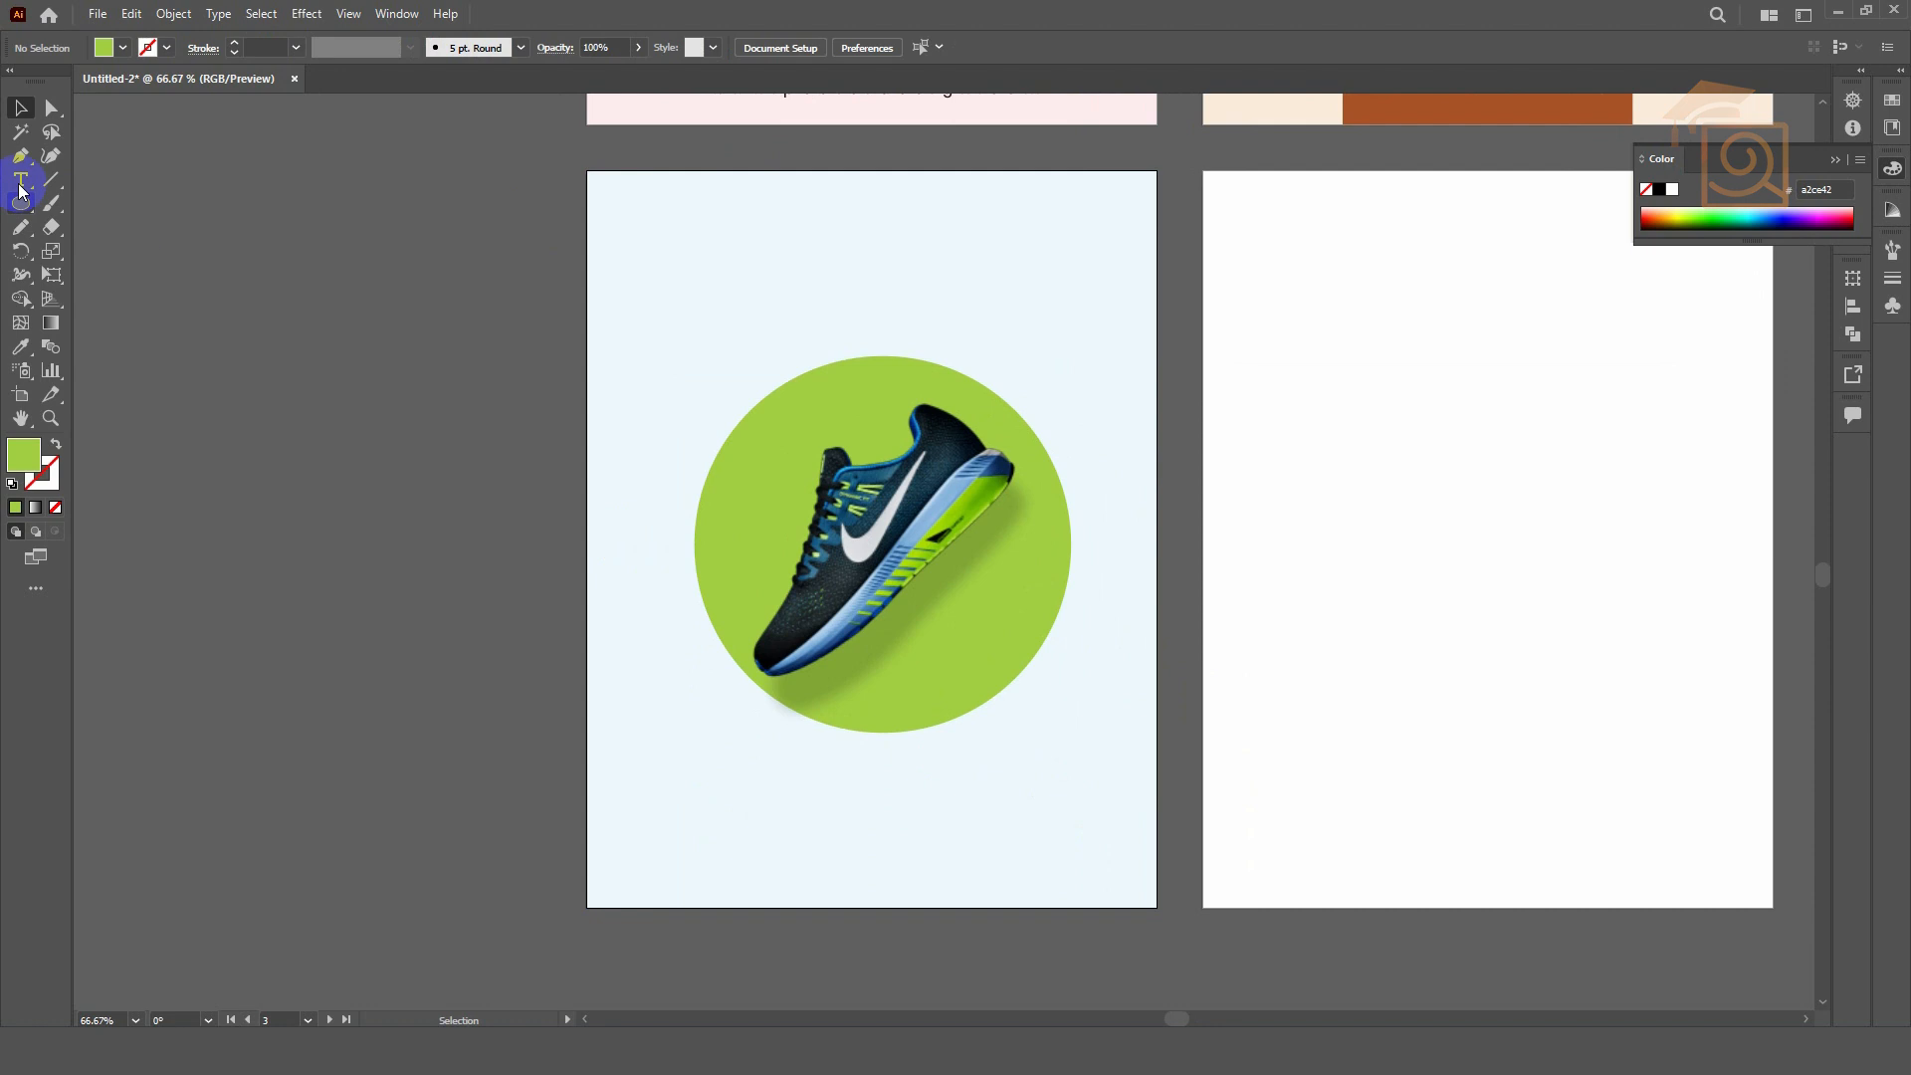
pyautogui.moveTo(19, 189); pyautogui.dragTo(85, 179)
pyautogui.click(822, 276)
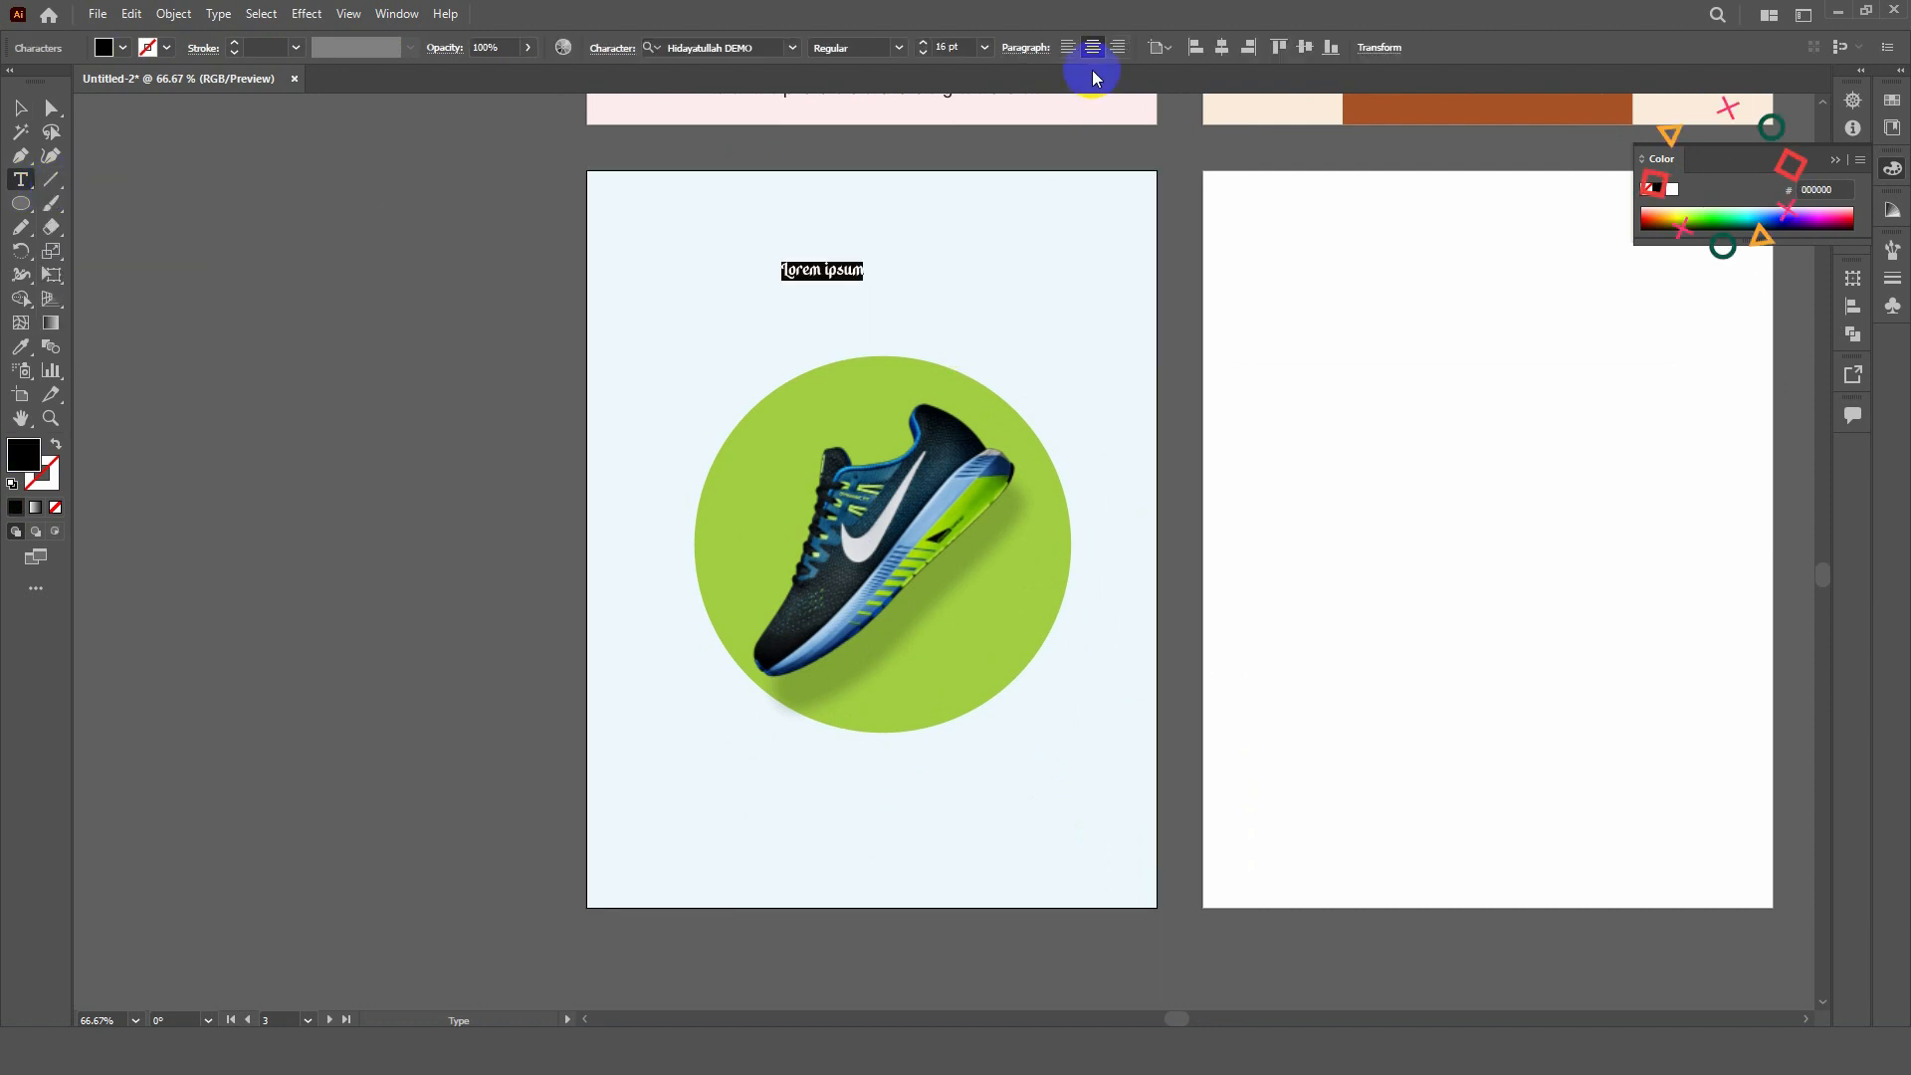
pyautogui.click(987, 46)
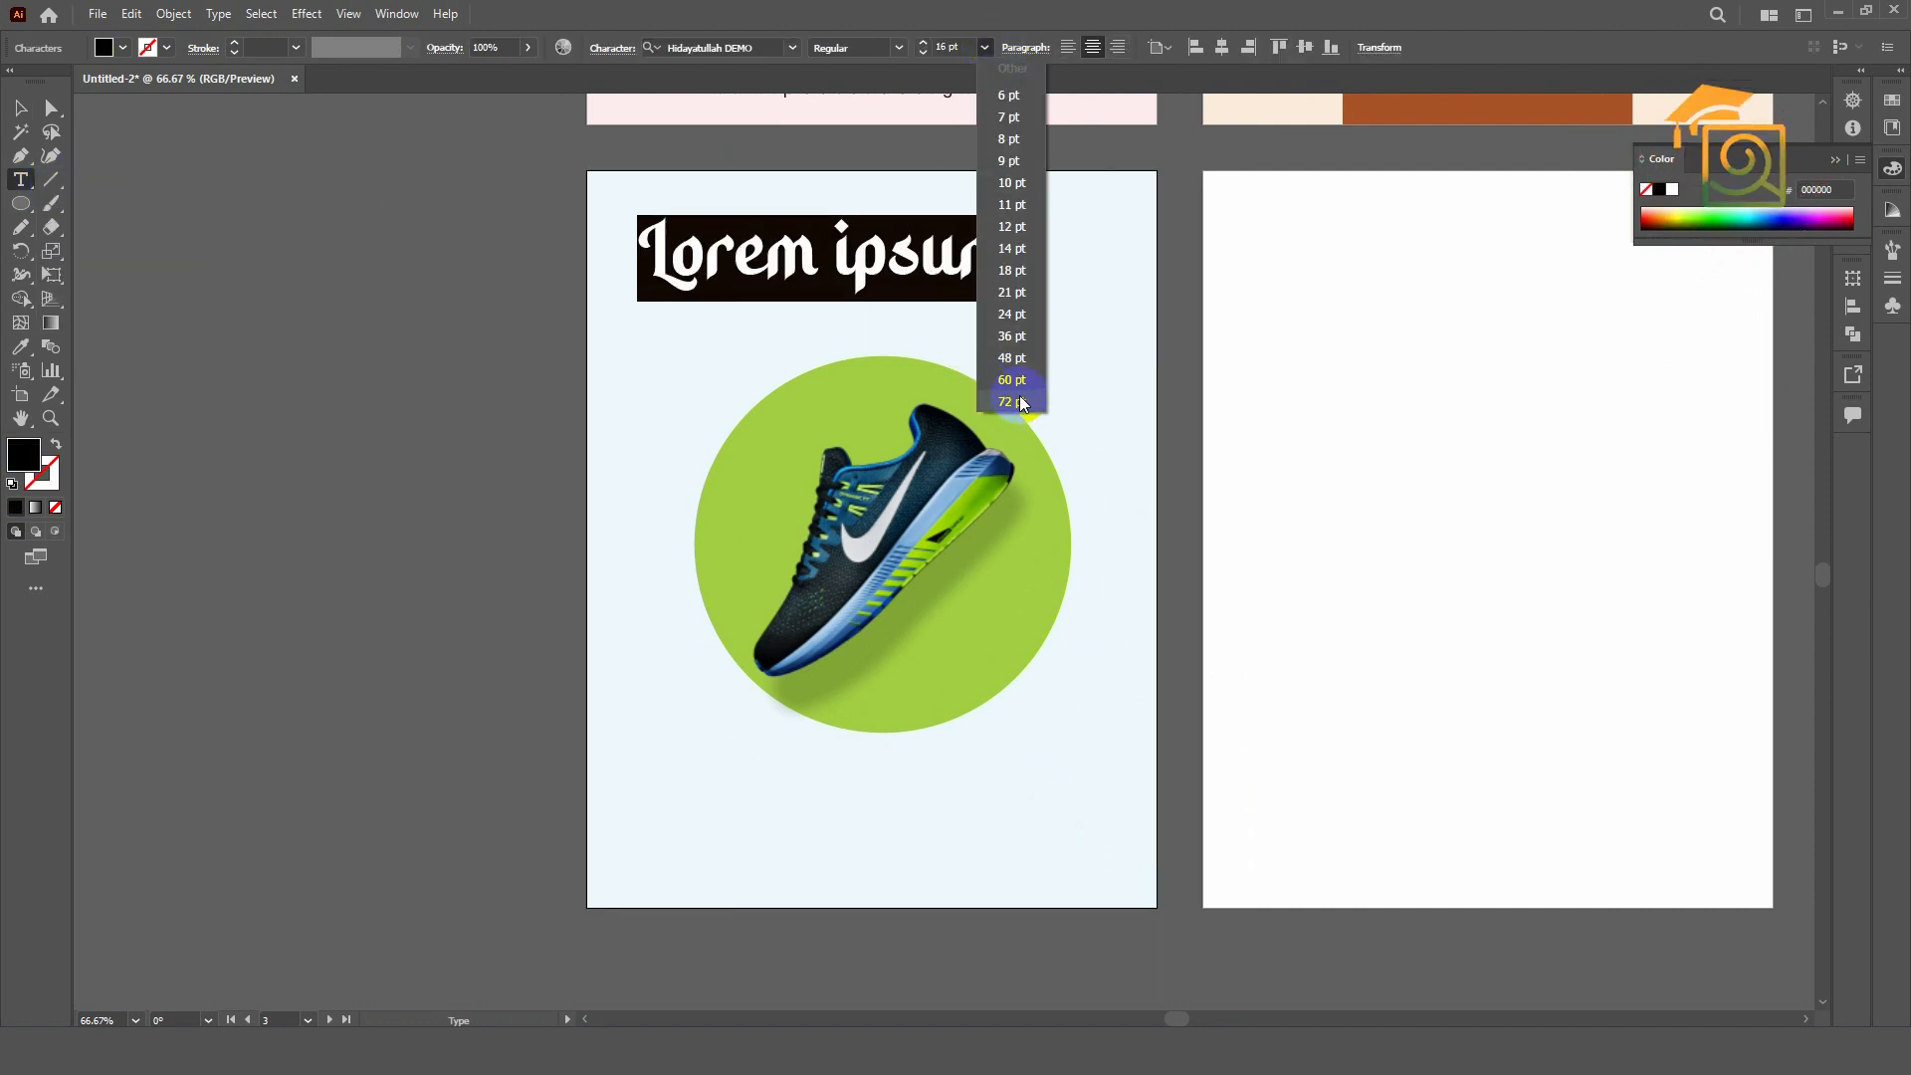
pyautogui.click(1023, 398)
pyautogui.write('End ')
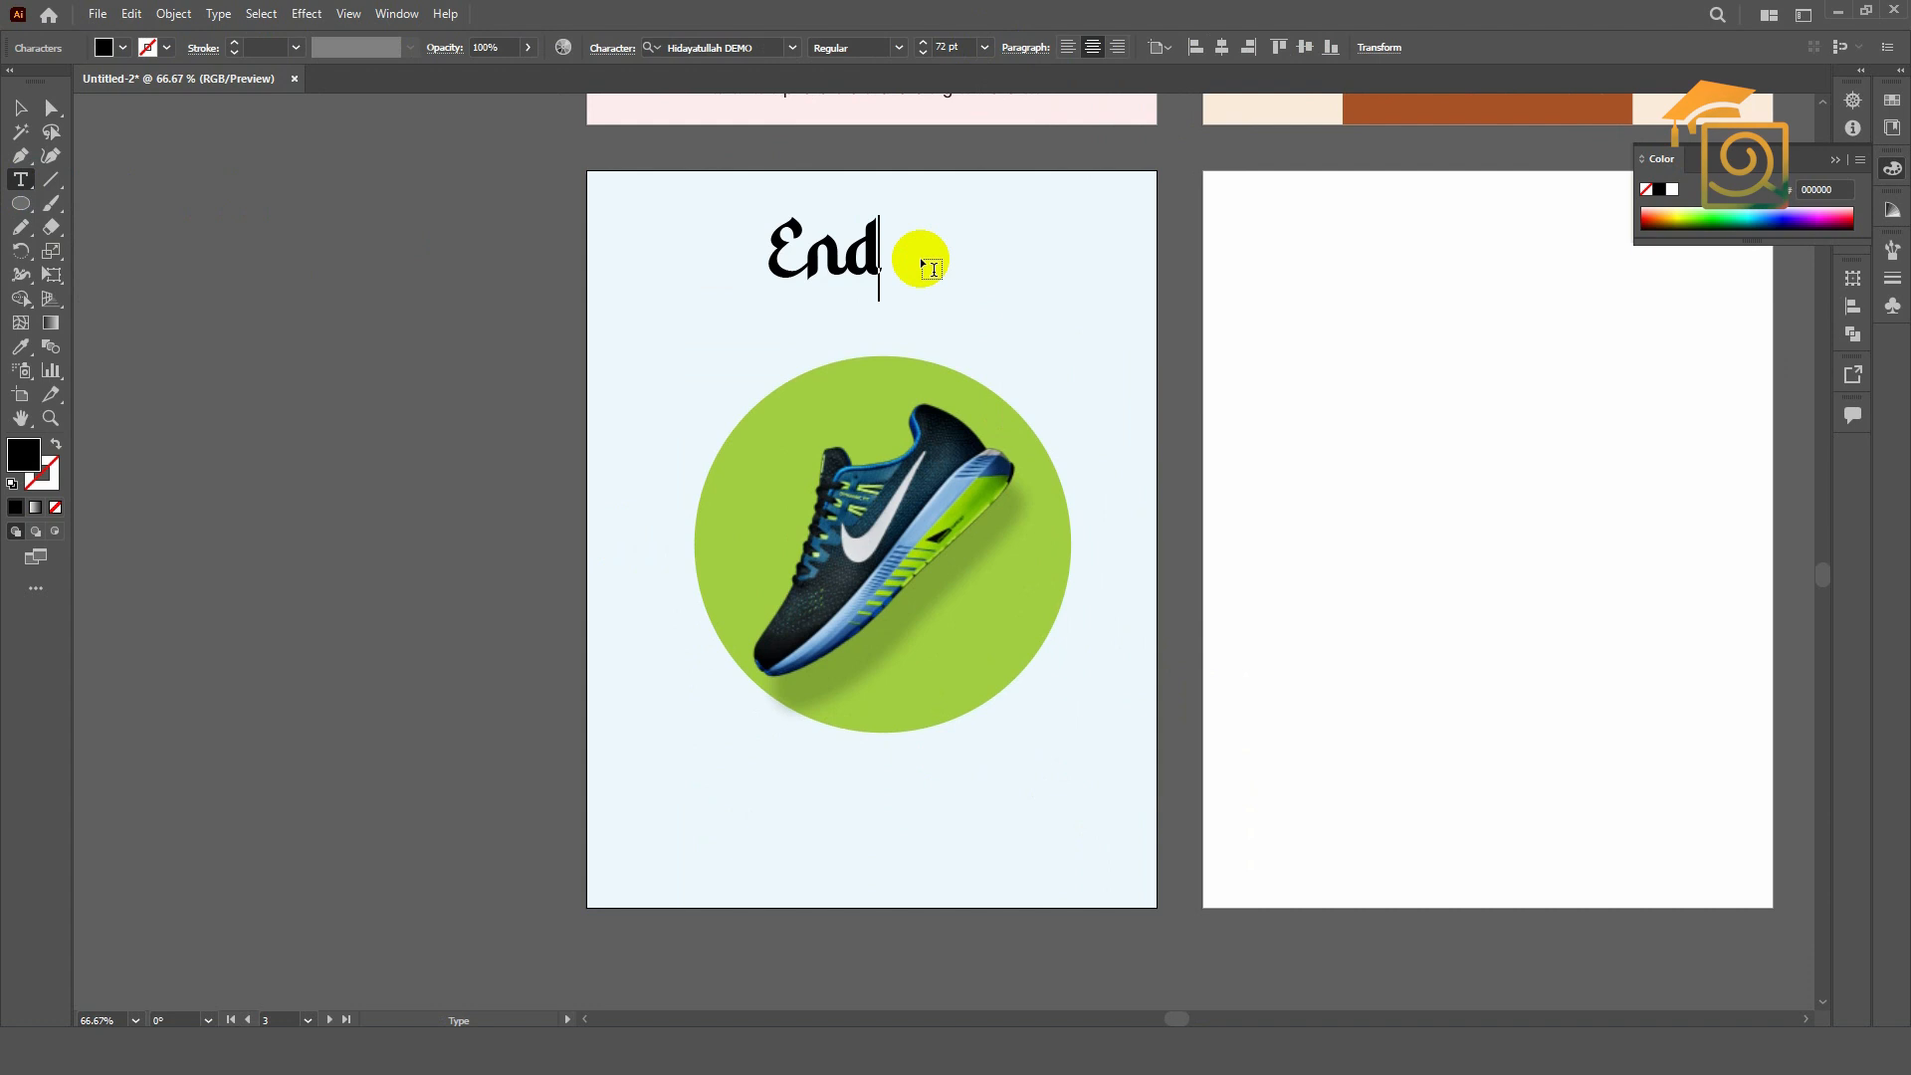
pyautogui.write('Winter ')
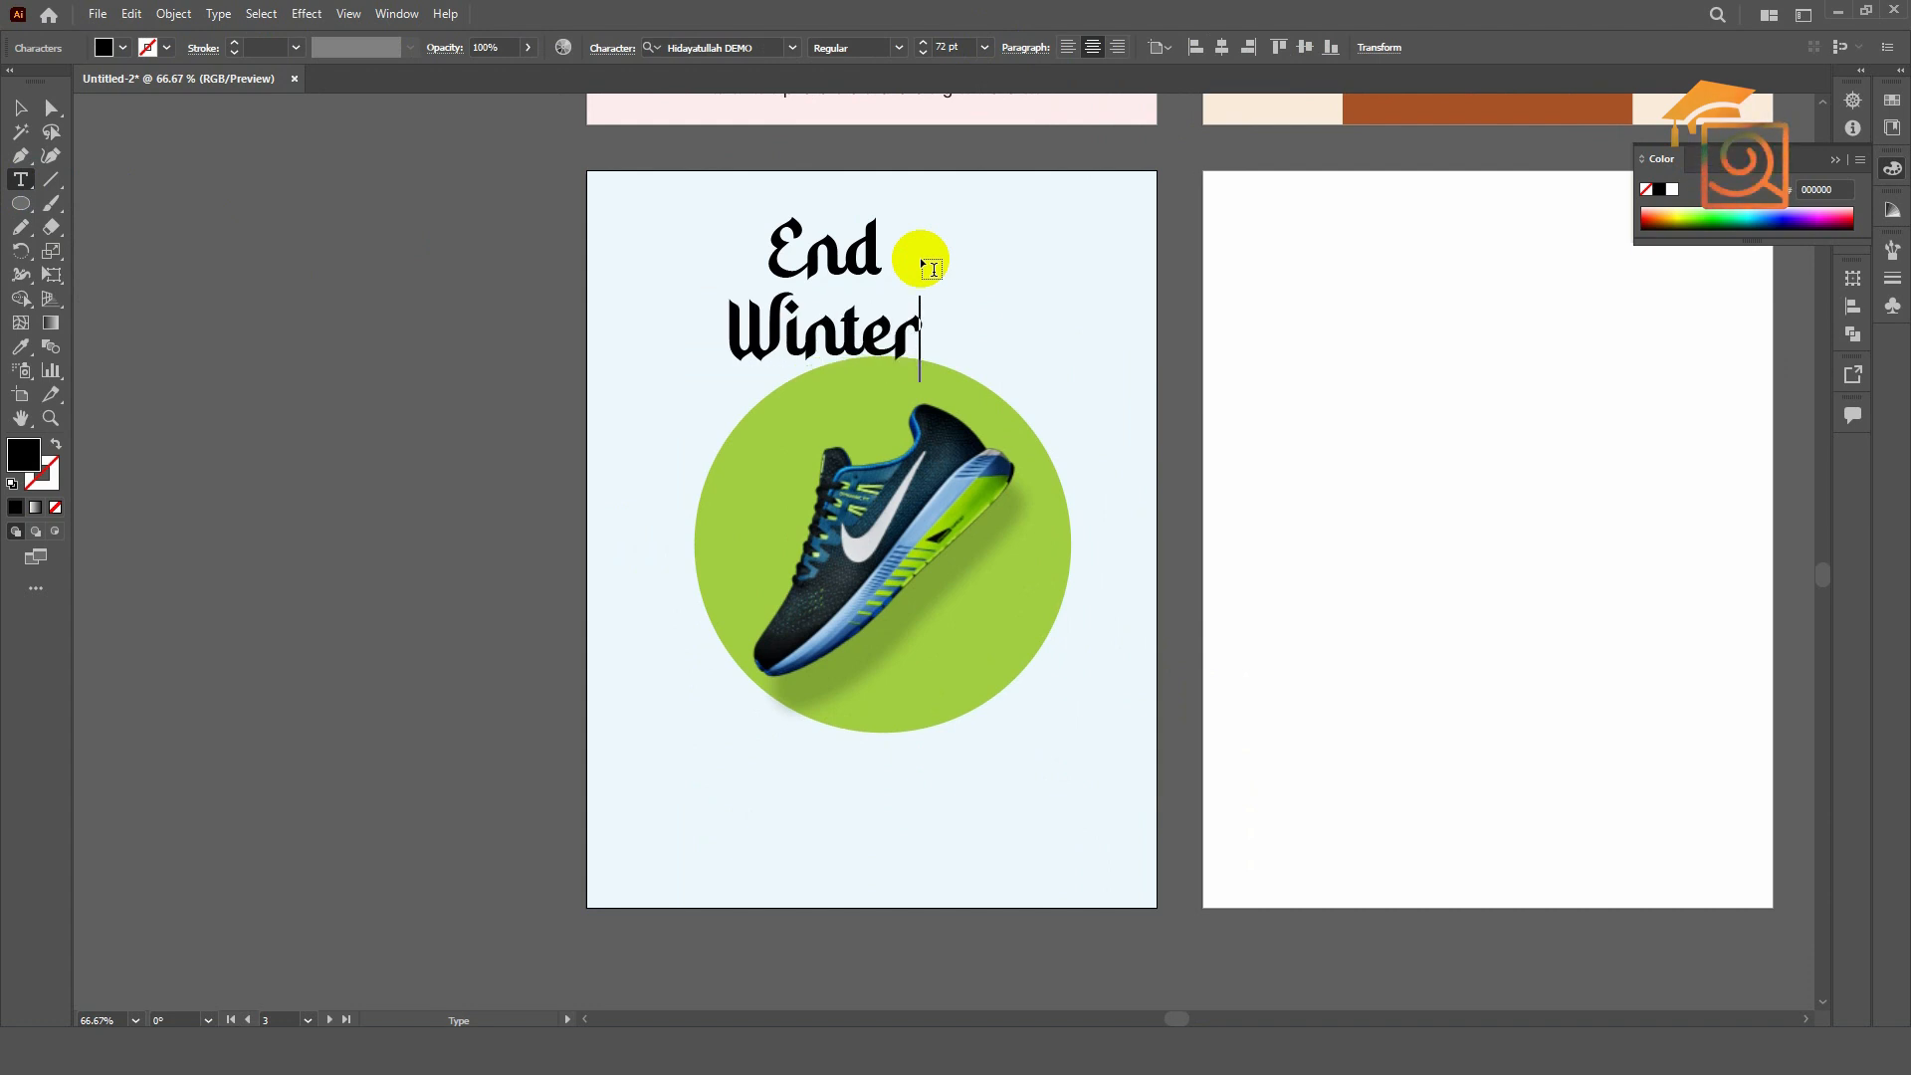
pyautogui.write('Sale')
pyautogui.press('Escape')
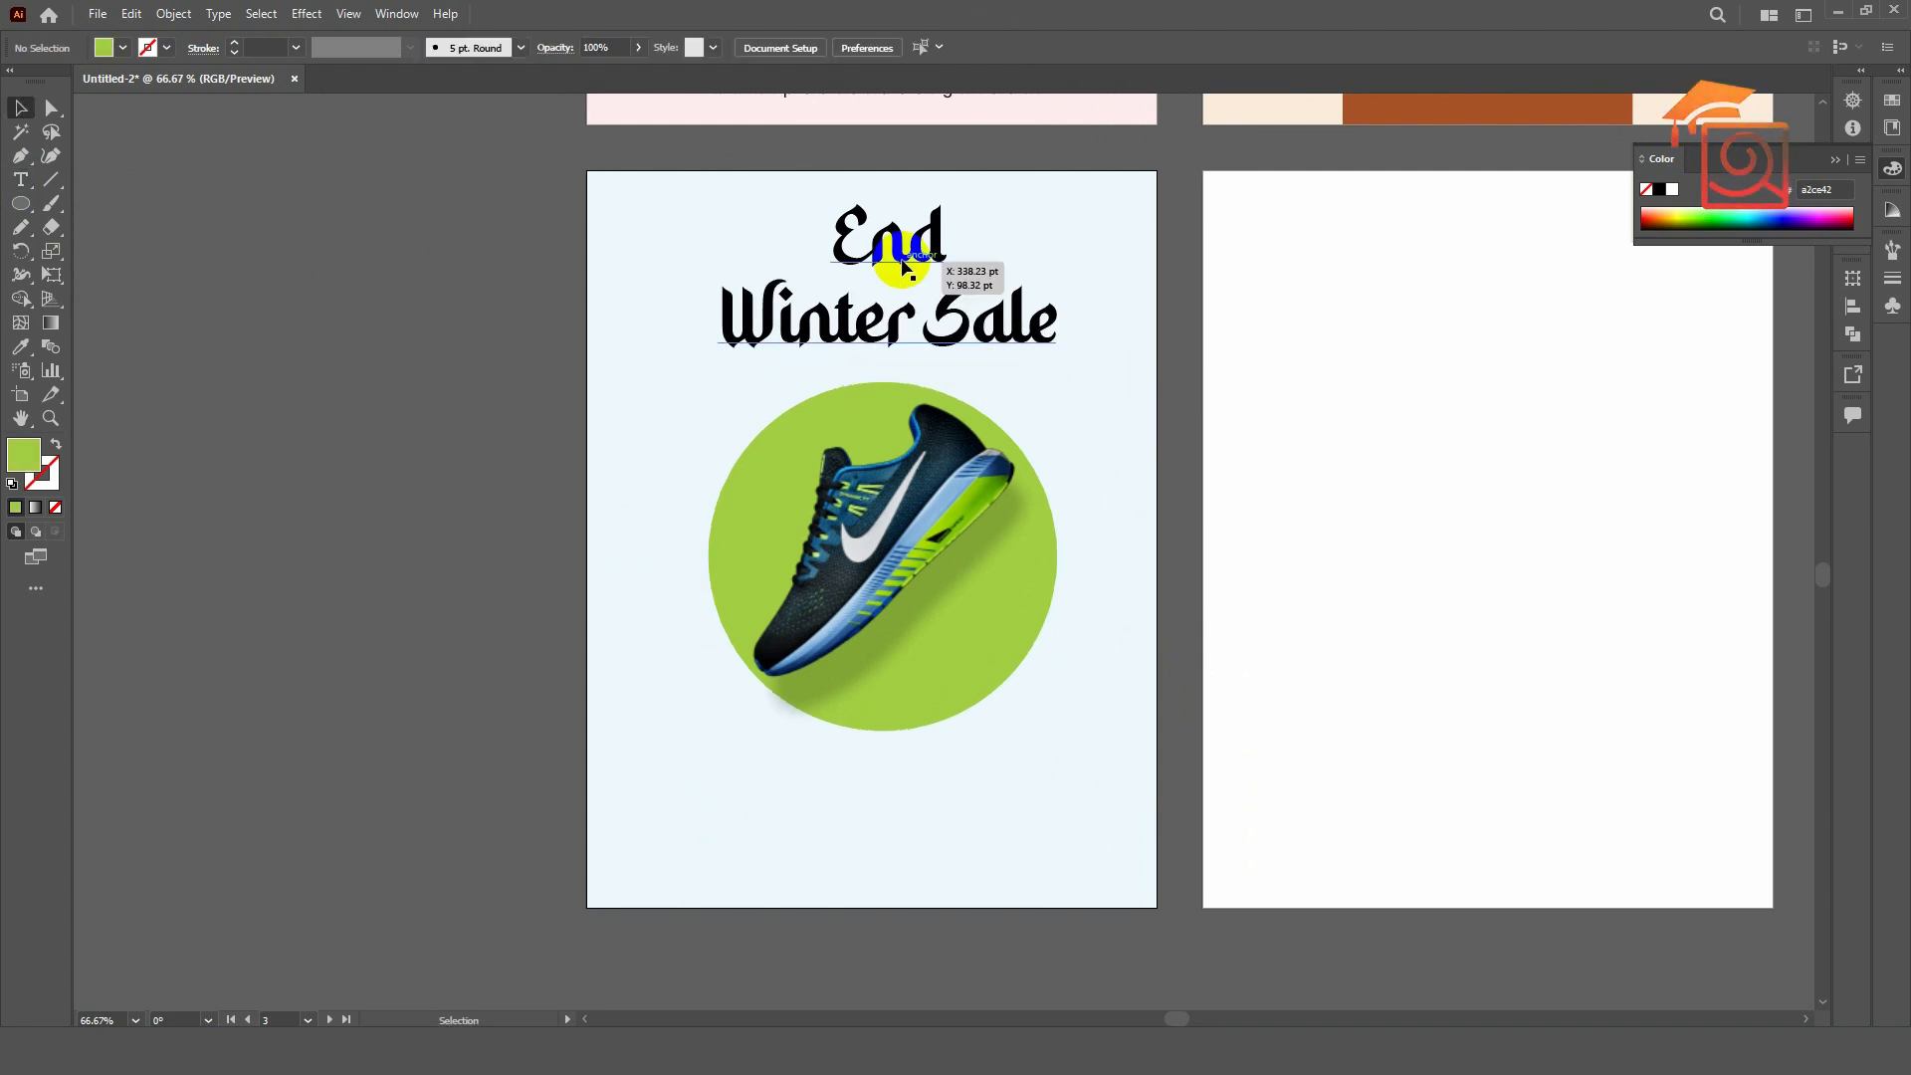
# - Change the font of the "End Winter Sale" headline to Montserrat Bold
pyautogui.click(720, 47)
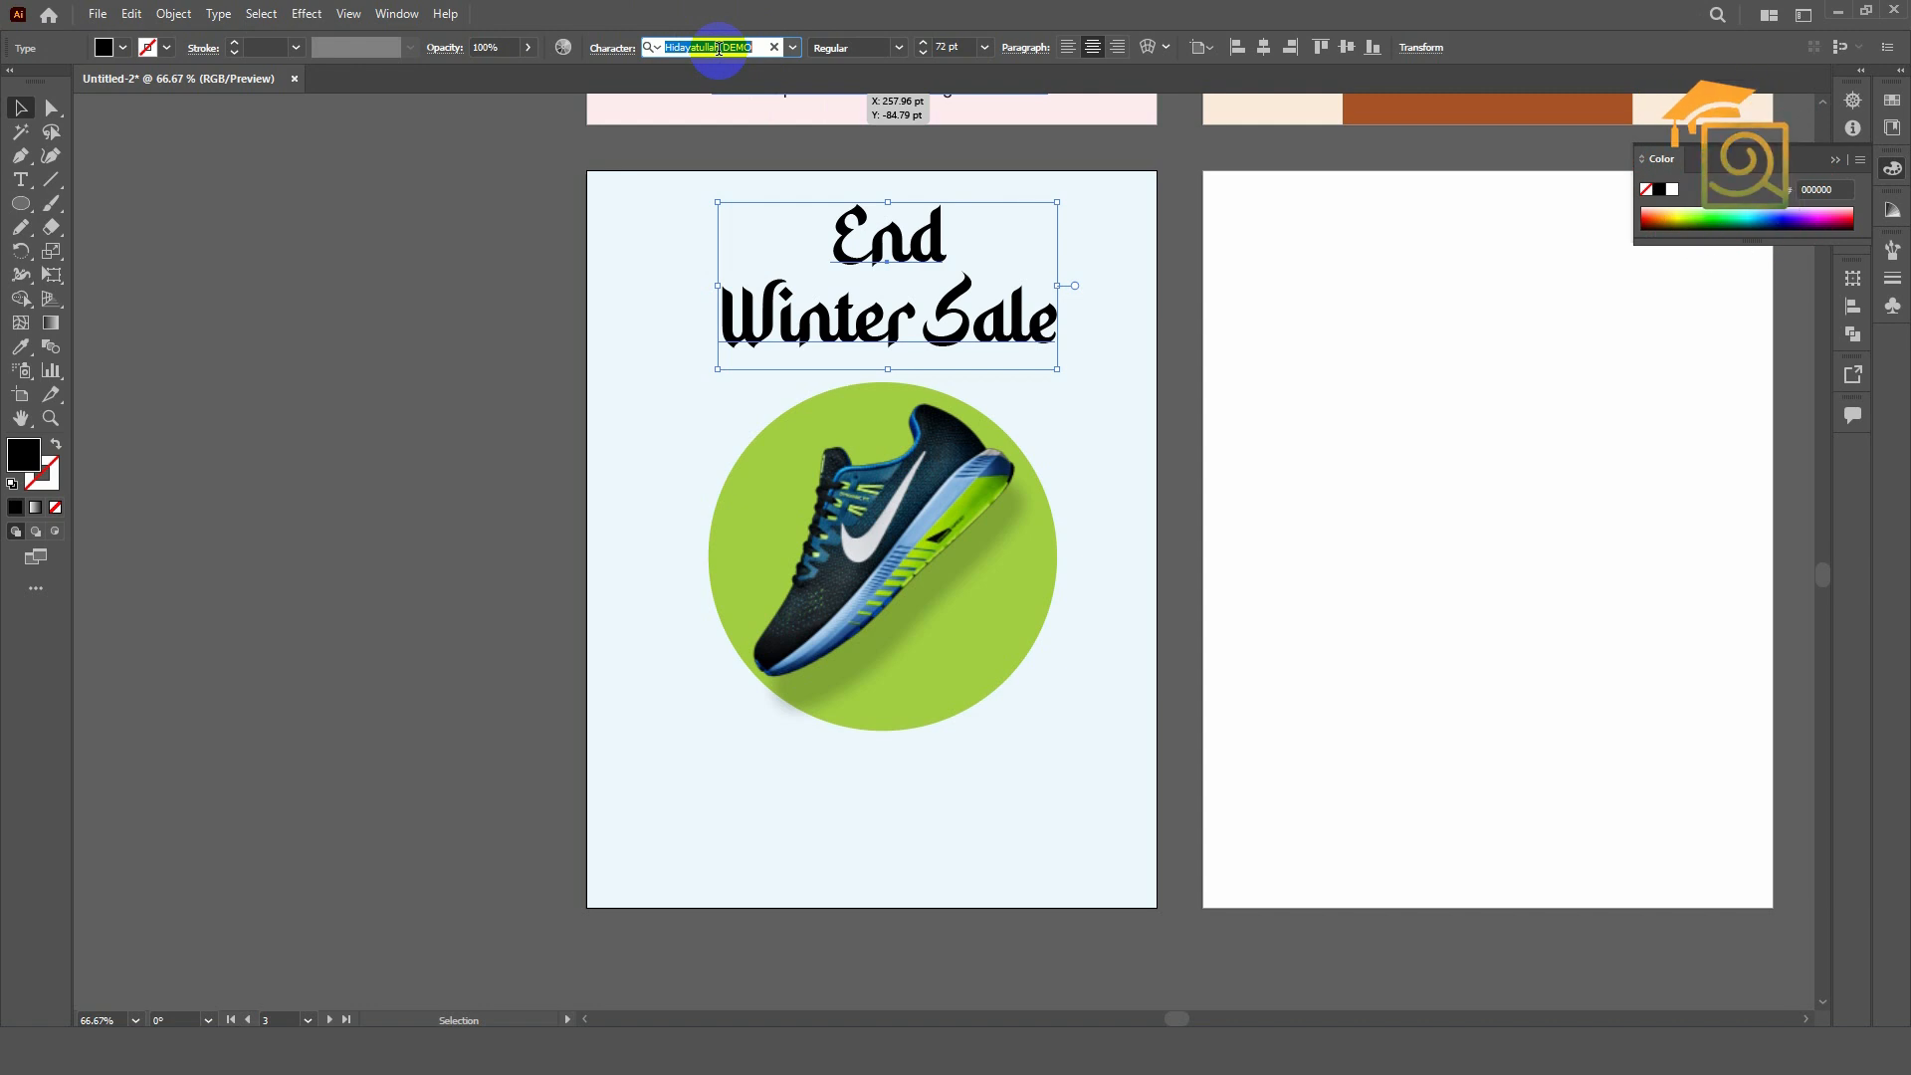
pyautogui.write('Mont')
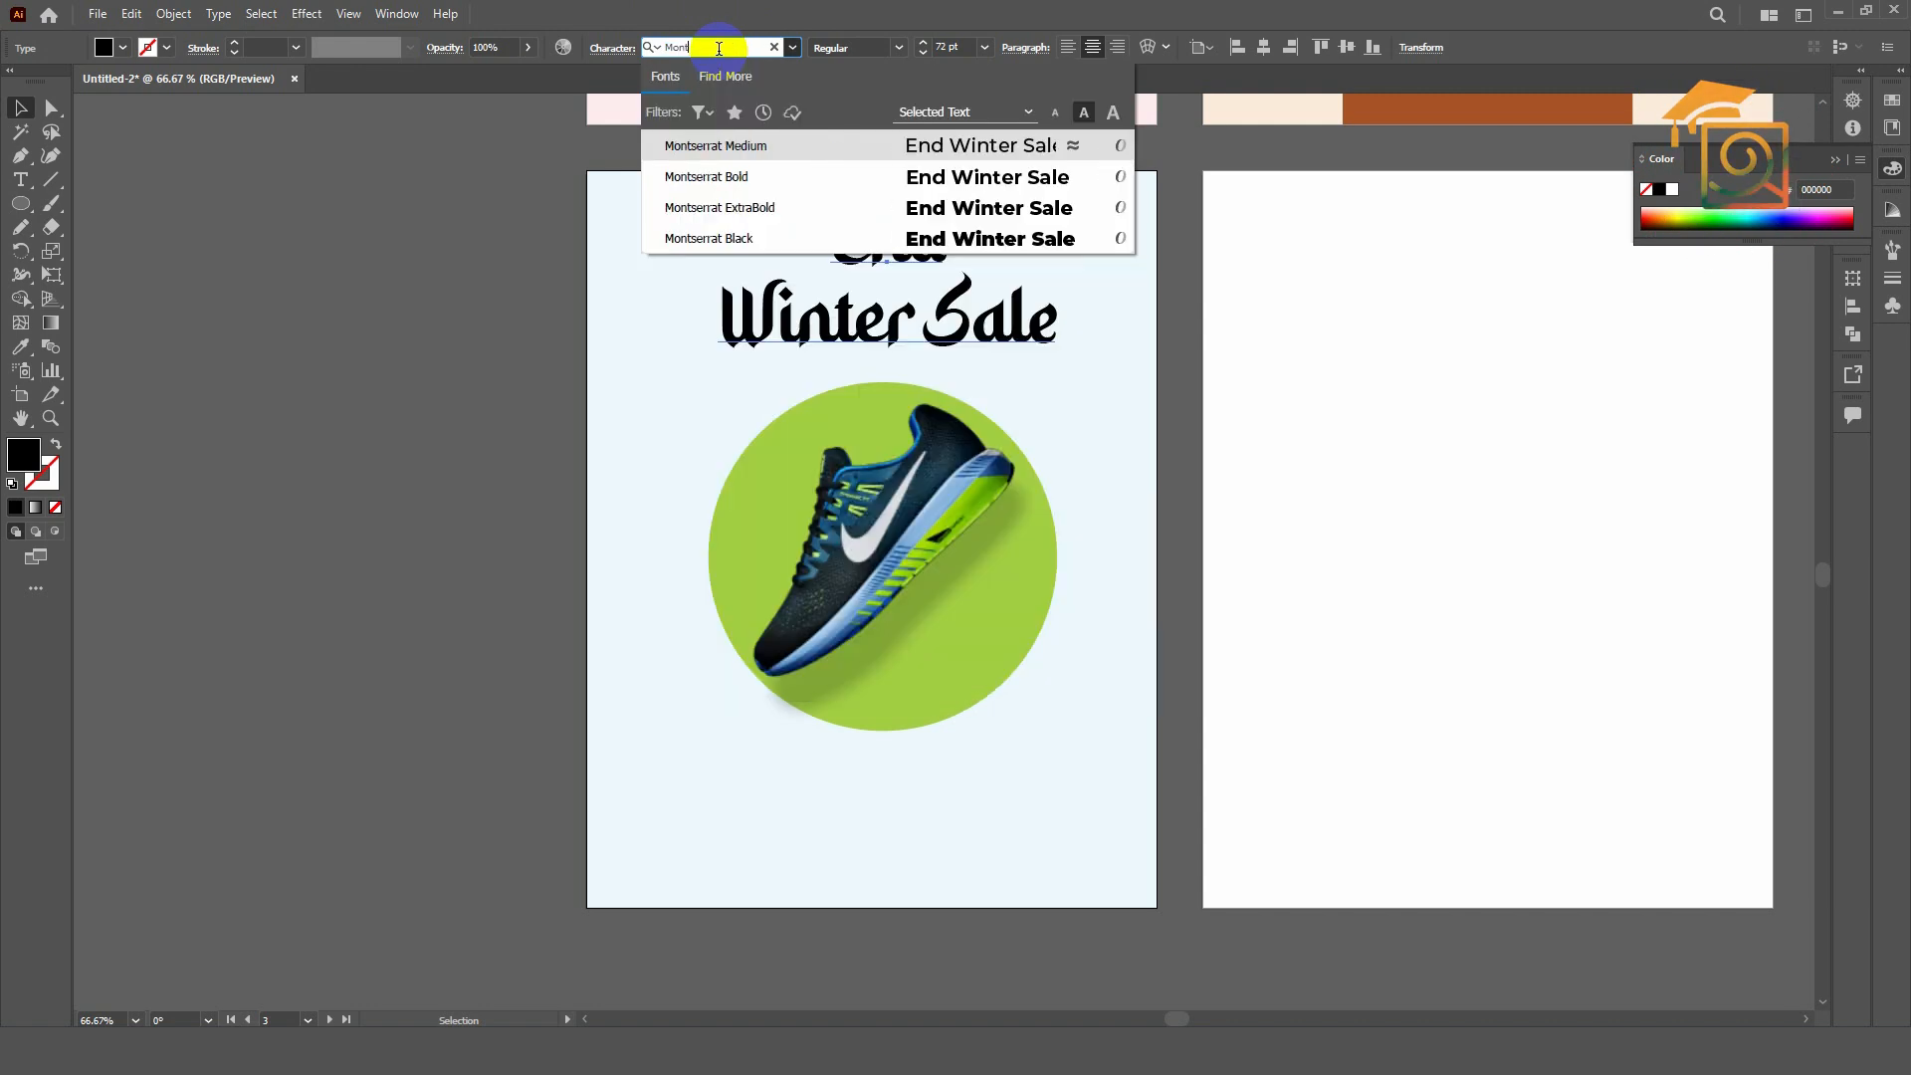
pyautogui.click(719, 192)
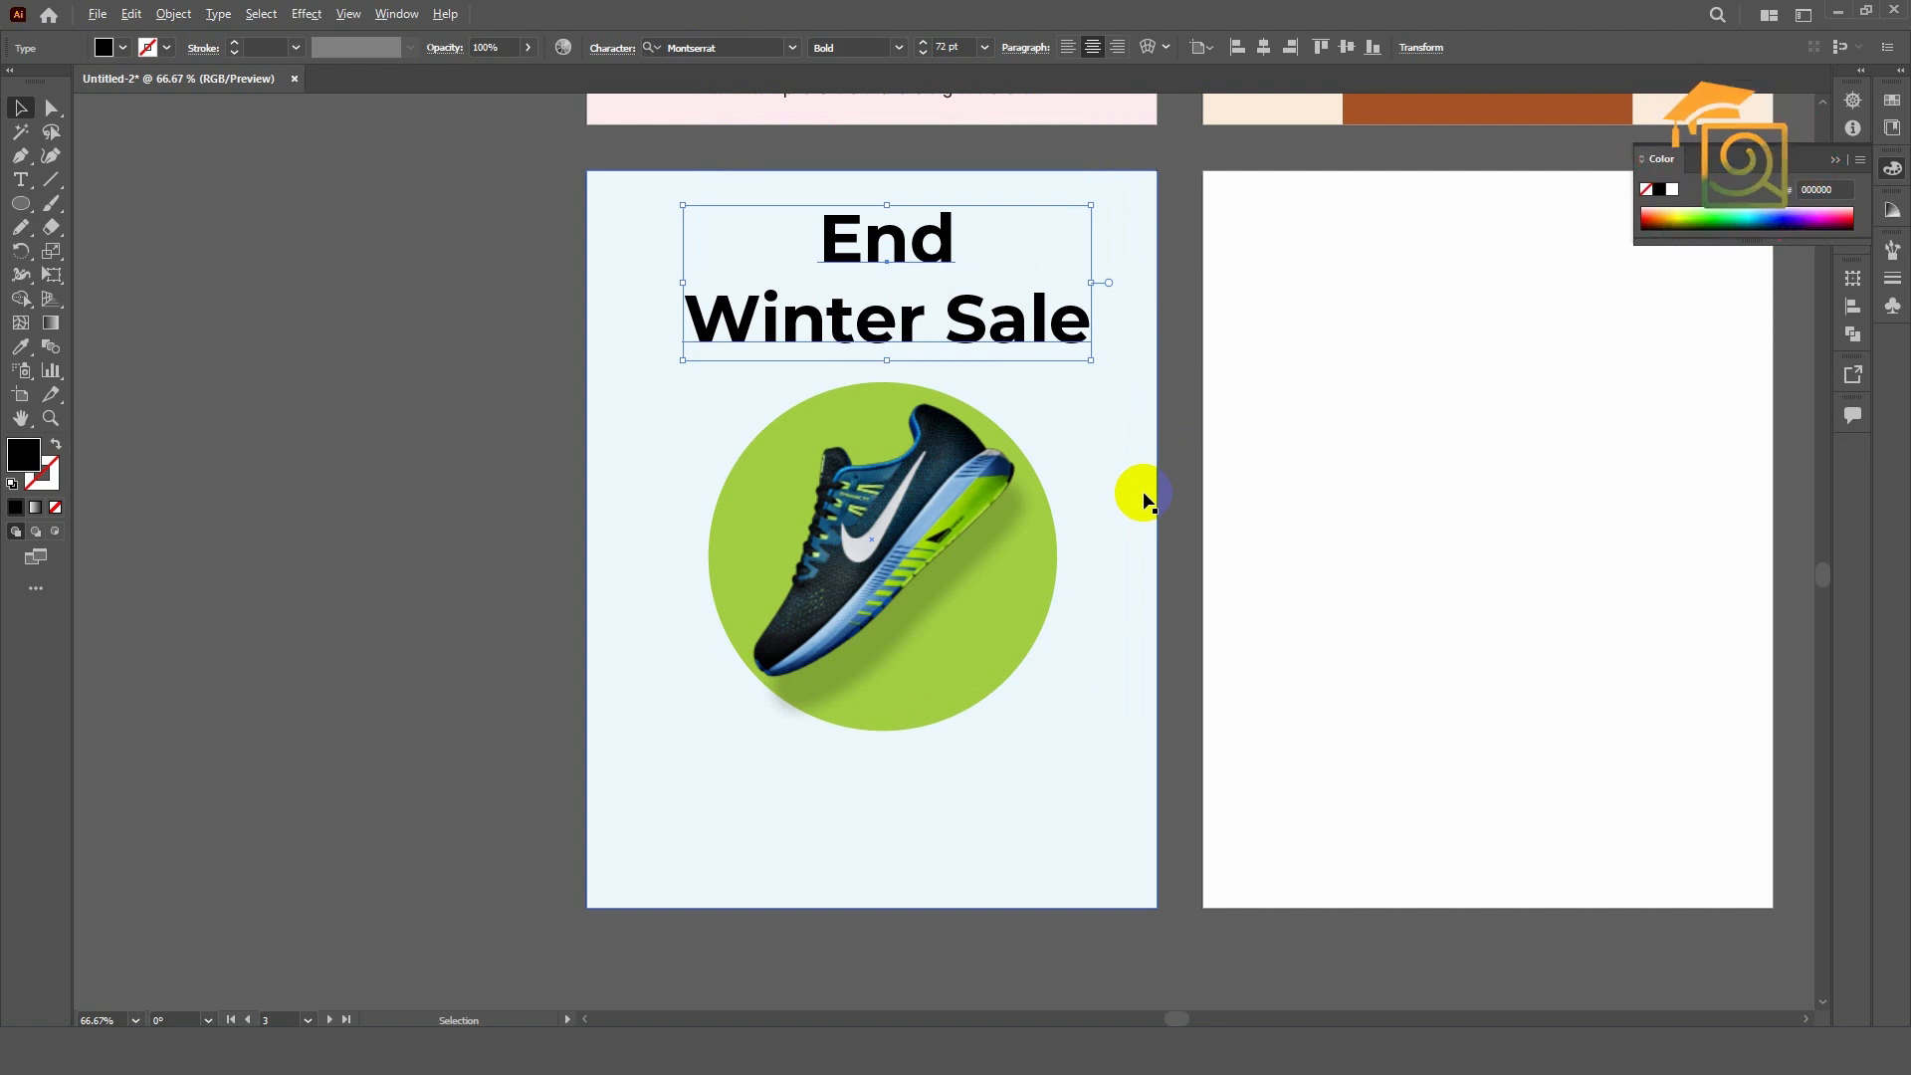
# - Tighten the letter spacing and line spacing of the "End Winter Sale" headline slightly
pyautogui.hotkey('alt', 'Left')
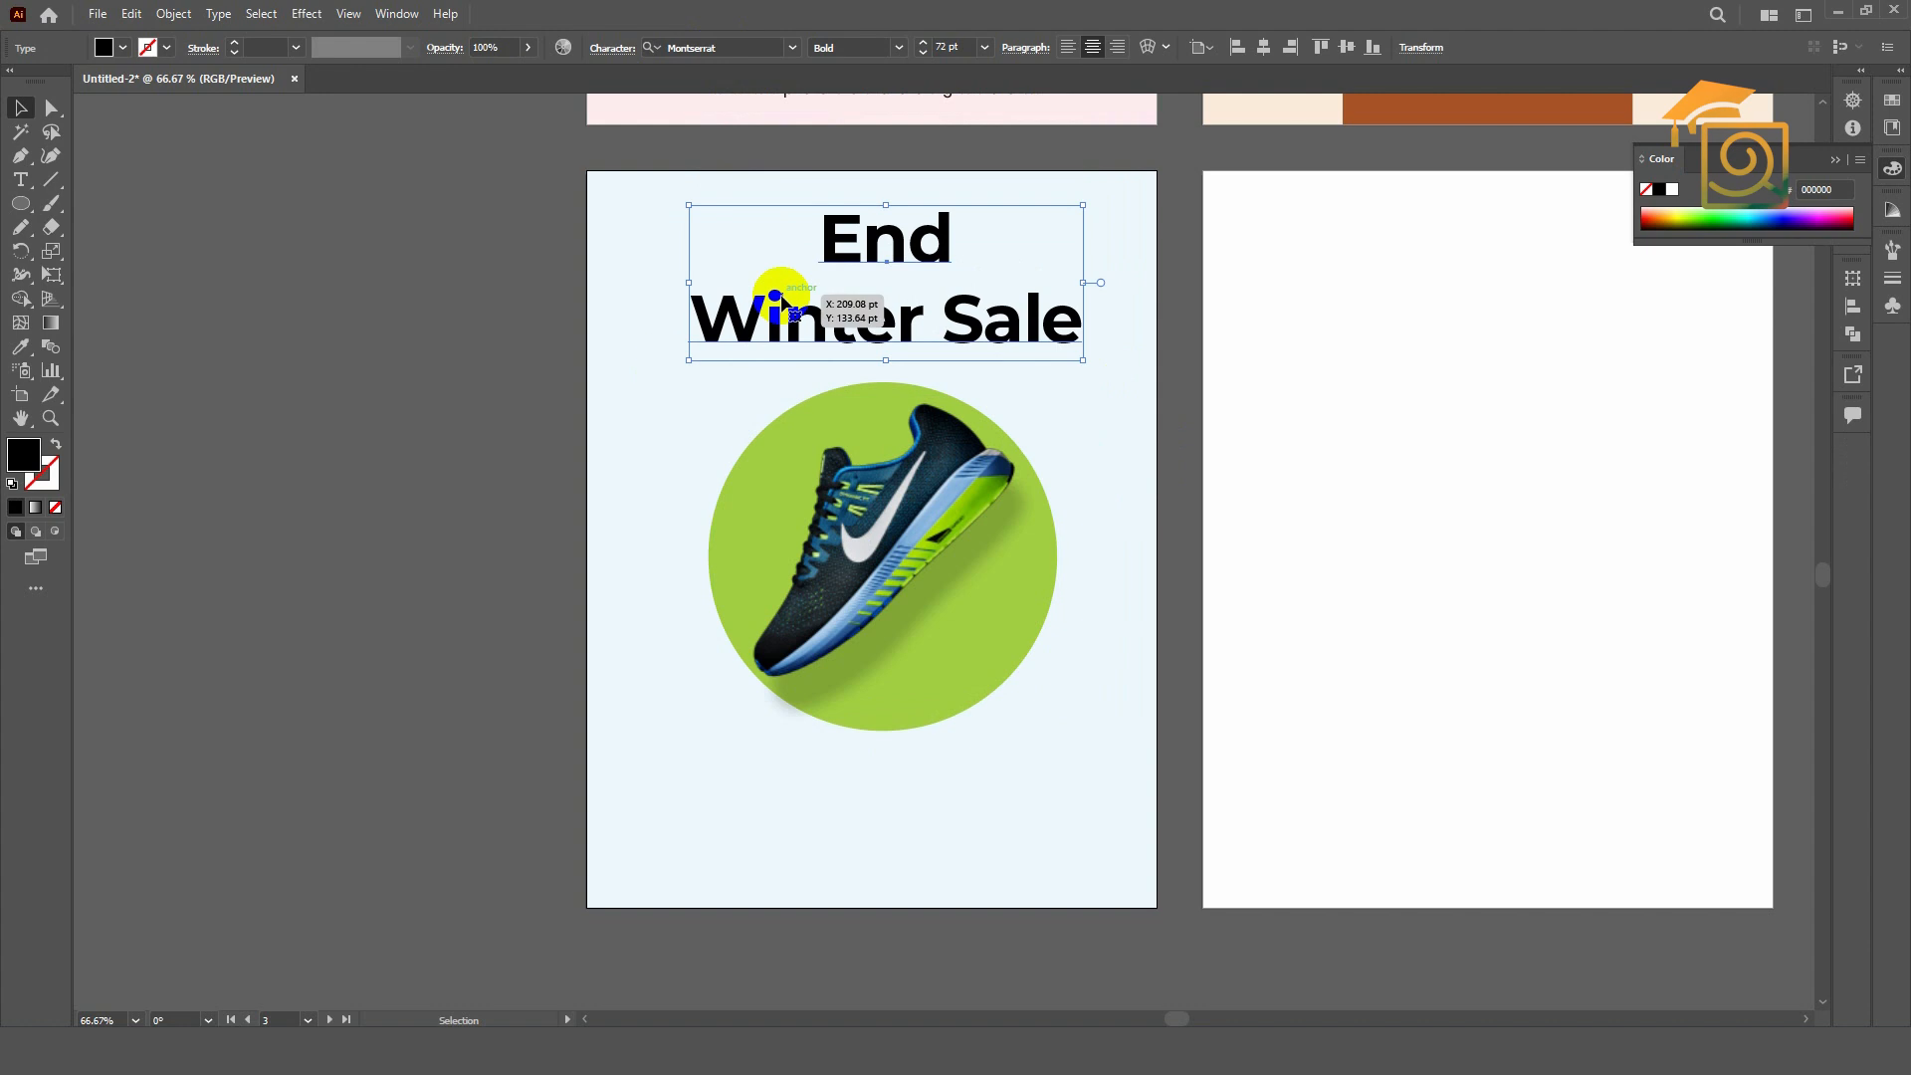
pyautogui.hotkey('alt', 'Up')
pyautogui.hotkey('alt', 'Up')
pyautogui.hotkey('alt', 'Up')
pyautogui.hotkey('alt', 'Up')
pyautogui.hotkey('alt', 'Up')
pyautogui.hotkey('alt', 'Up')
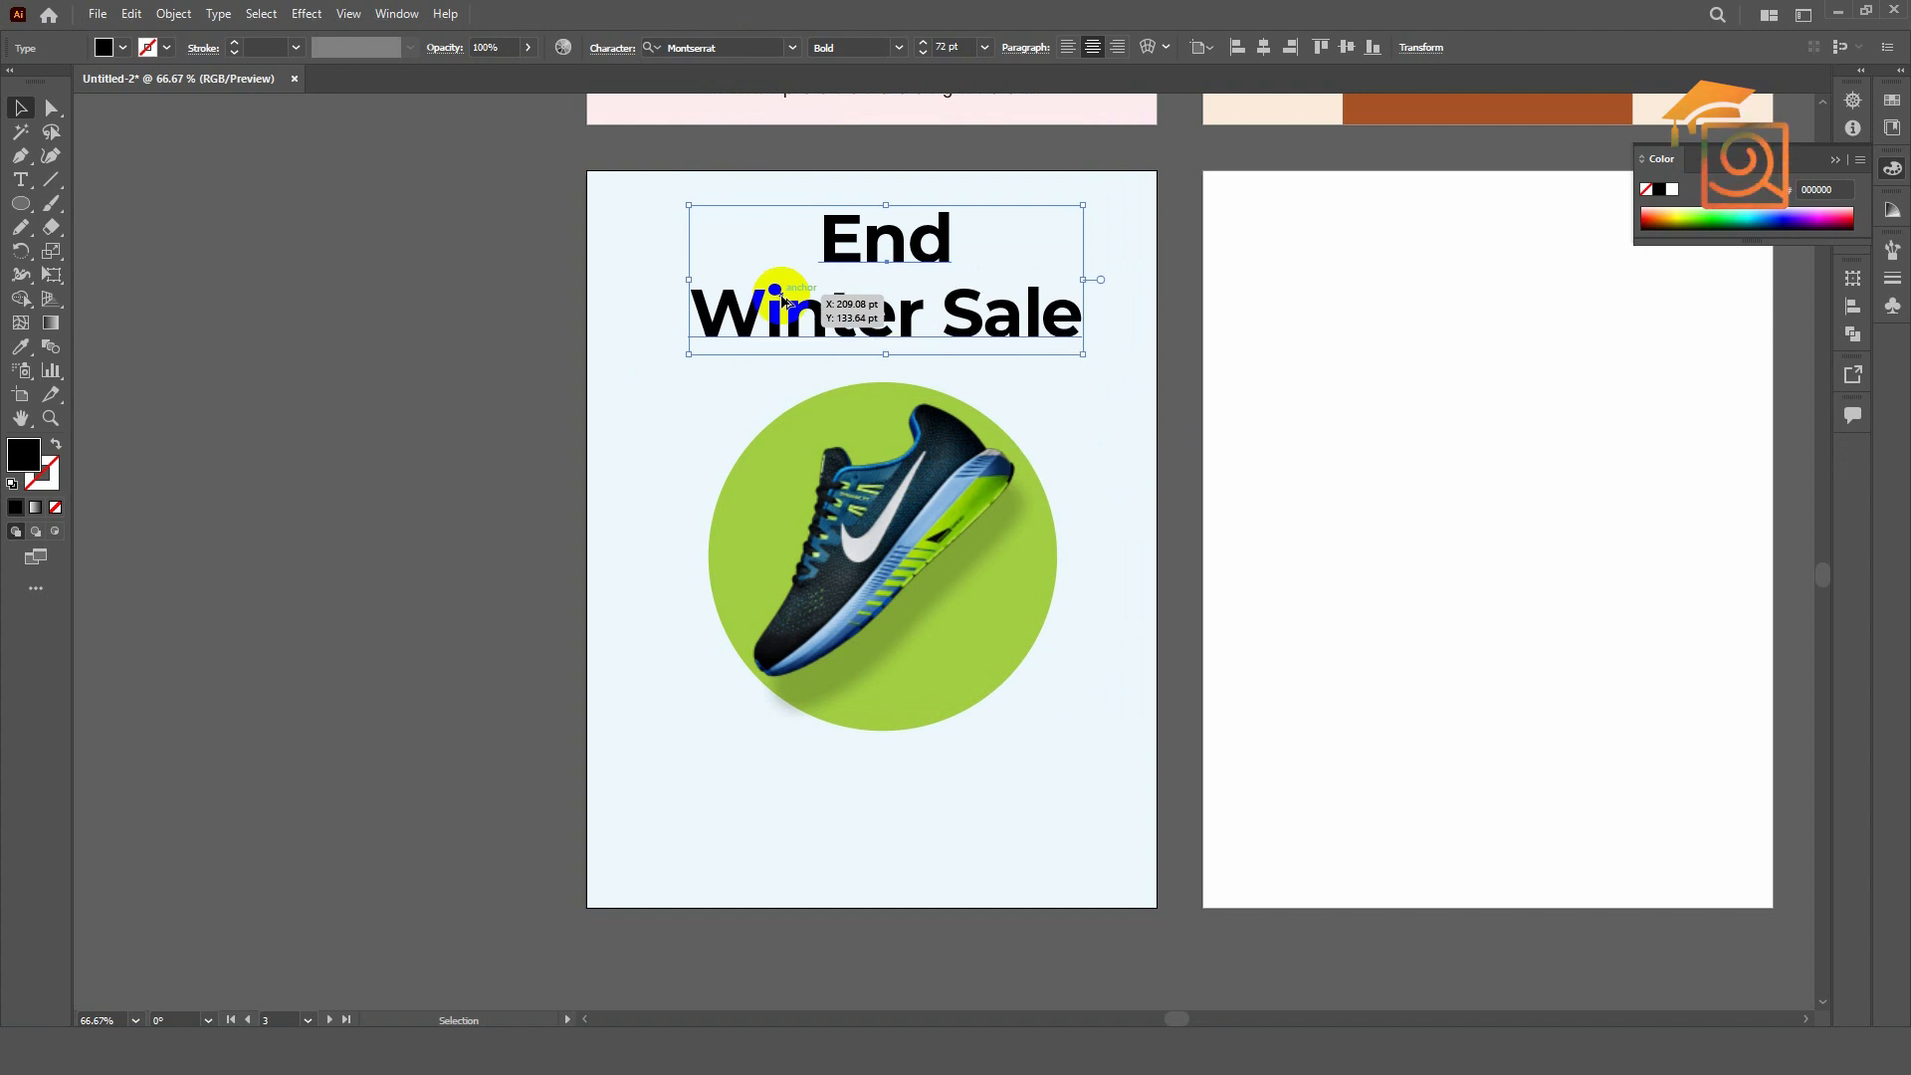
# - Set the "End Winter Sale" headline to 65 pt and move it slightly down toward the green circle
pyautogui.click(954, 47)
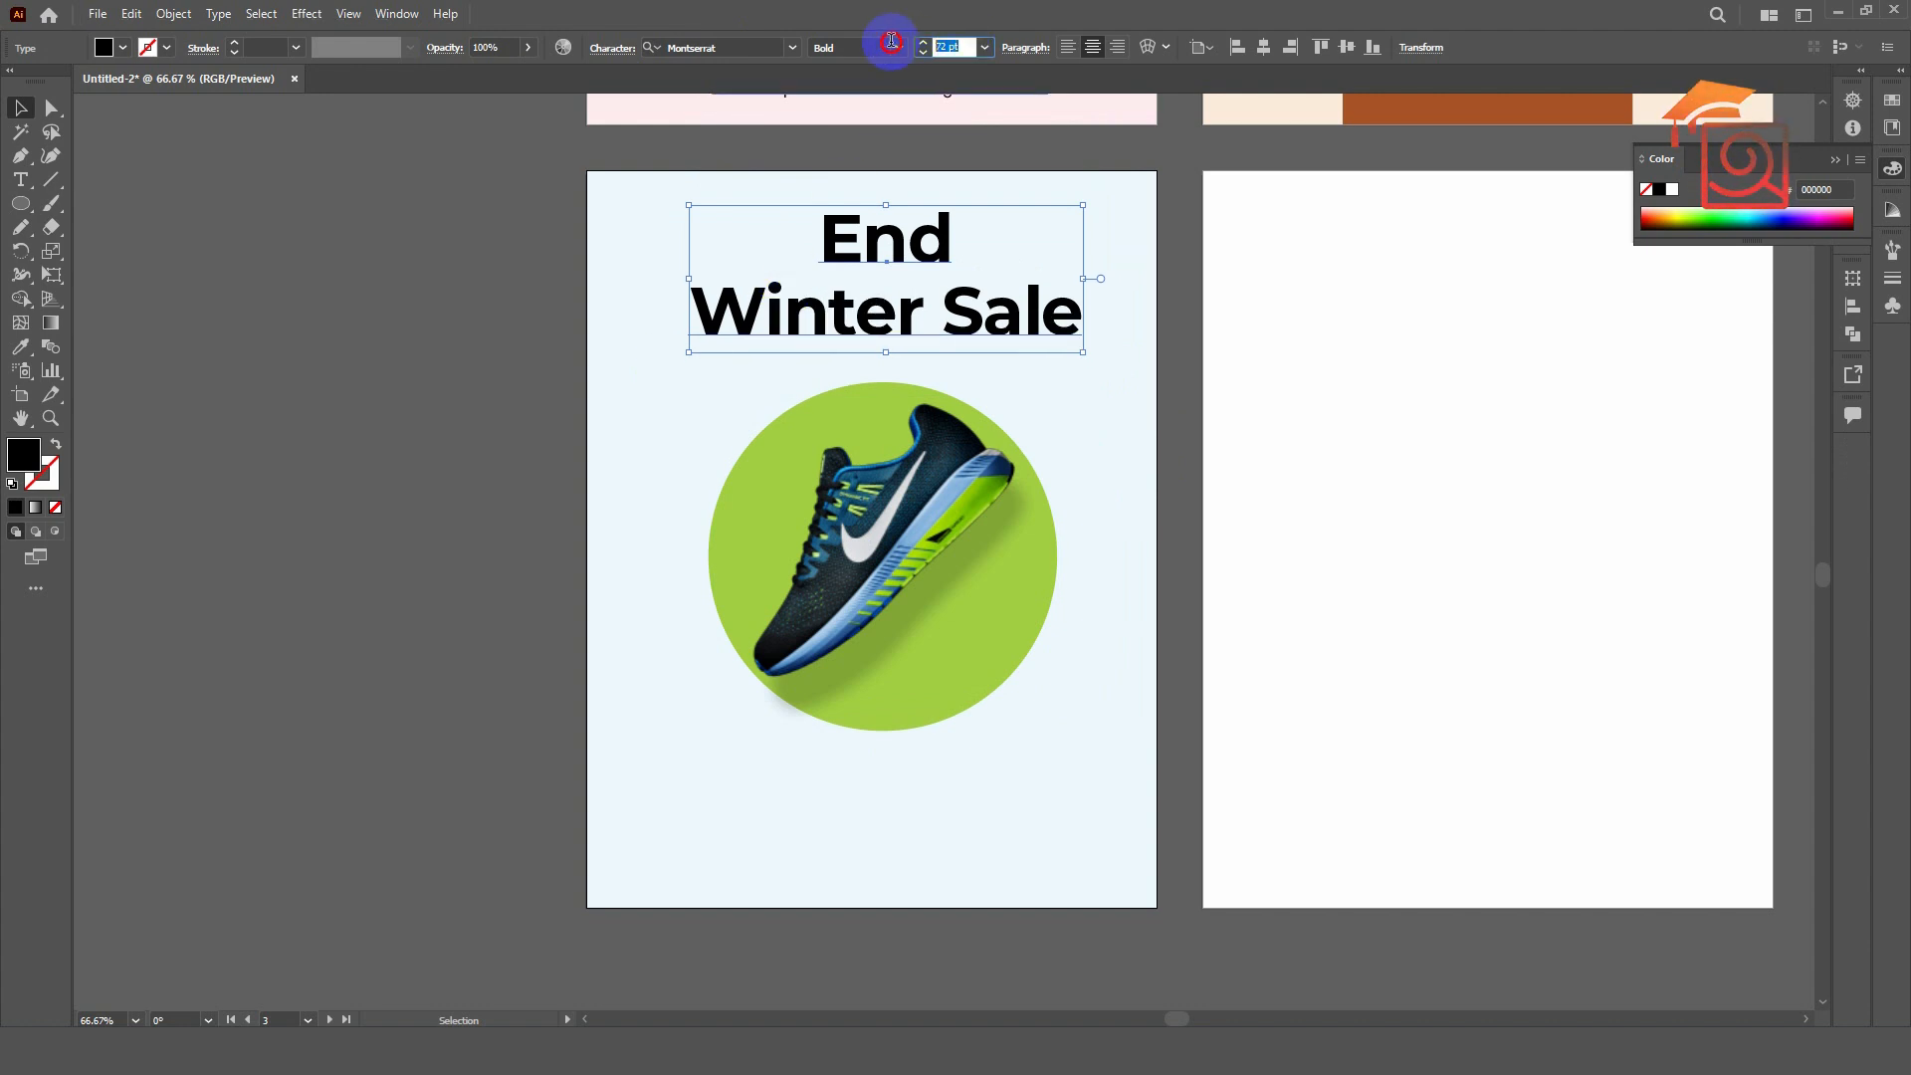
pyautogui.write('65')
pyautogui.press('Return')
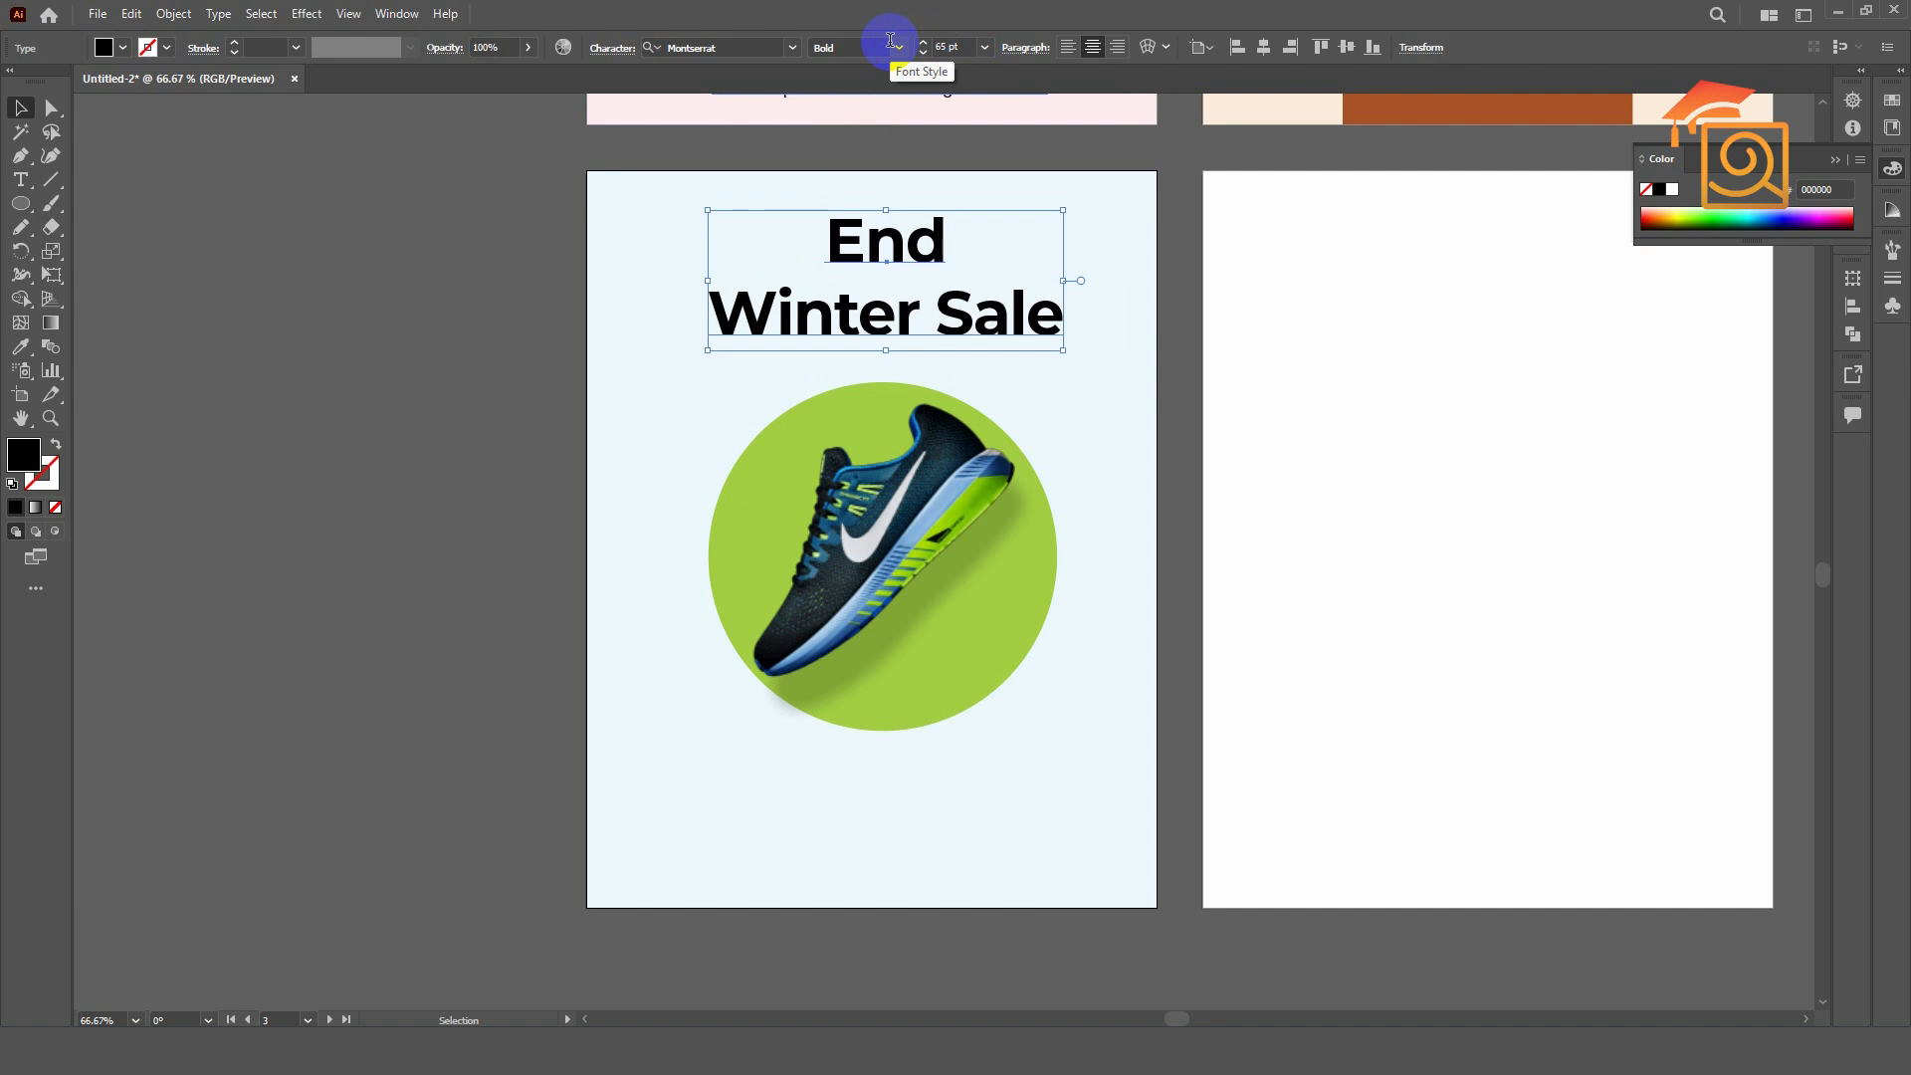
pyautogui.moveTo(844, 255)
pyautogui.mouseDown()
pyautogui.moveTo(866, 247)
pyautogui.moveTo(866, 264)
pyautogui.mouseUp()
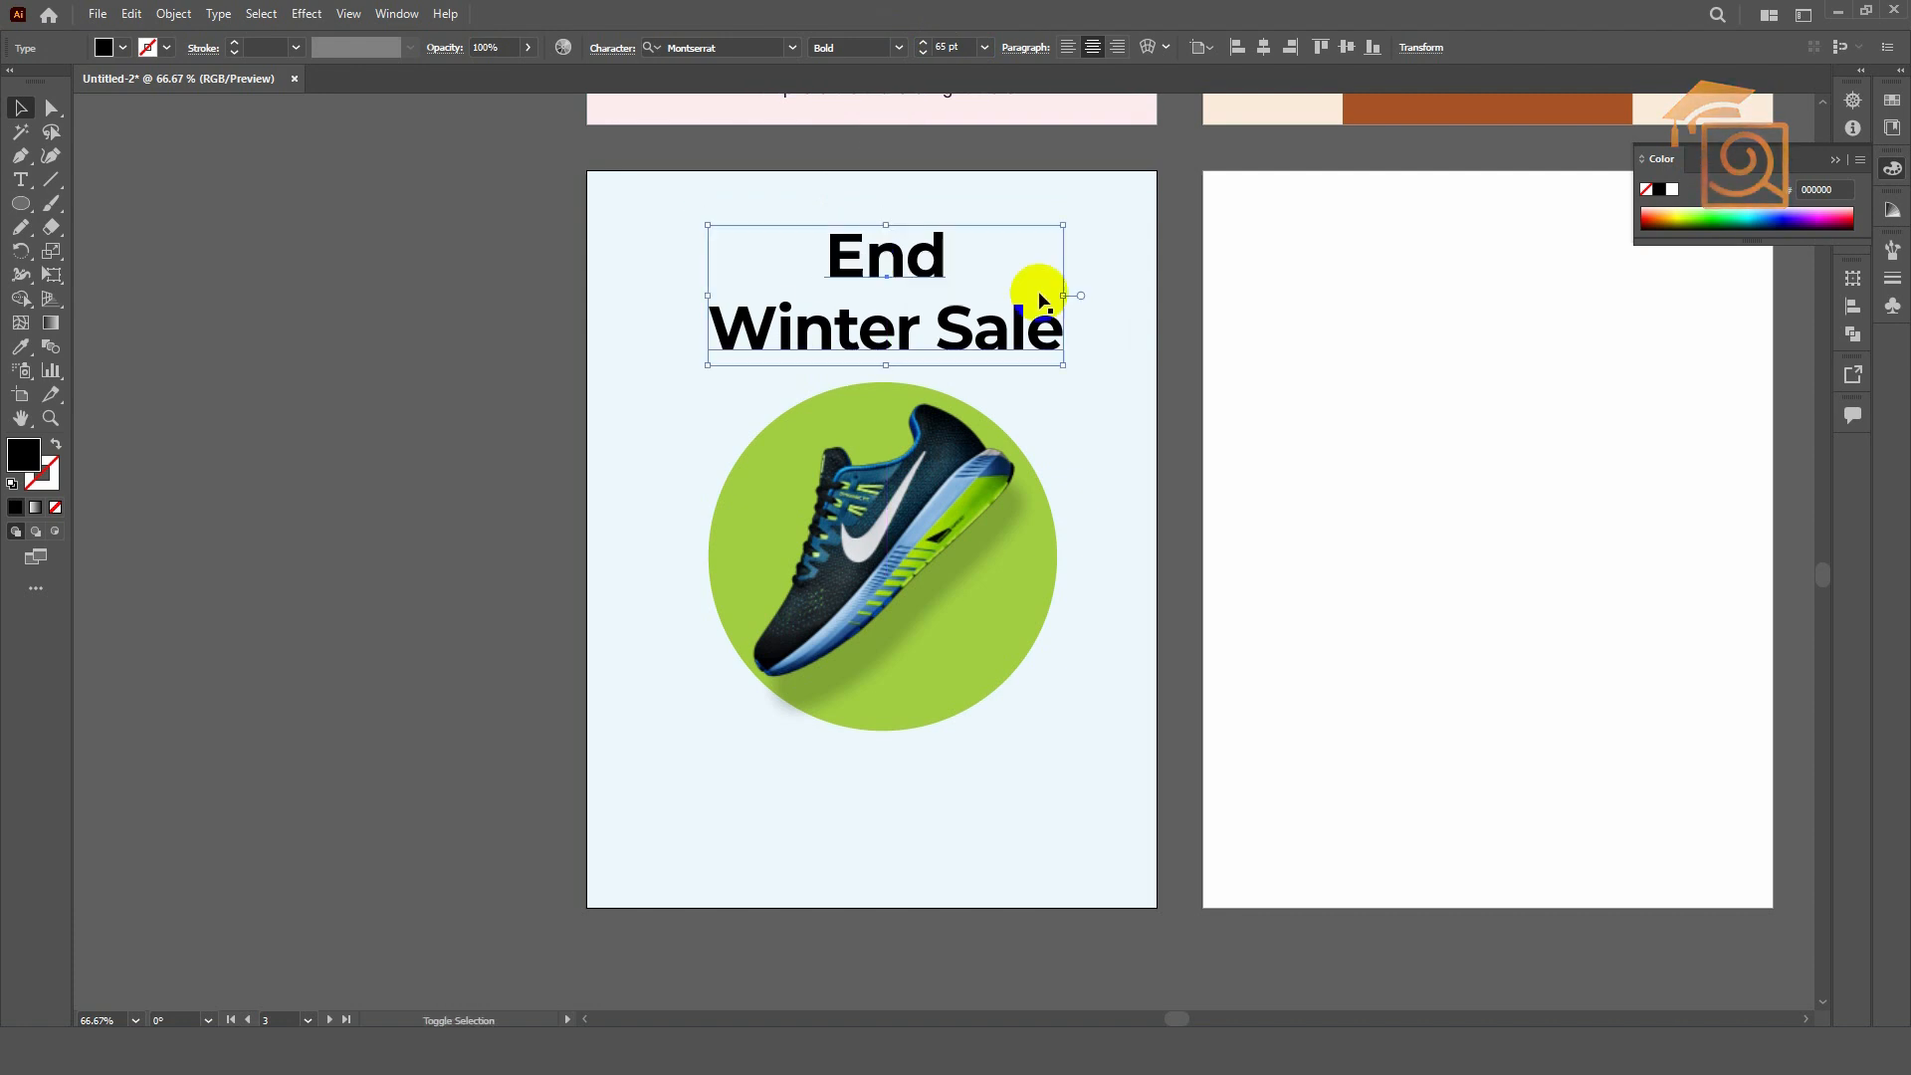
# - Tighten the line spacing between "End" and "Winter Sale" in the headline
pyautogui.hotkey('alt', 'Up')
pyautogui.hotkey('alt', 'Up')
pyautogui.hotkey('alt', 'Up')
pyautogui.hotkey('alt', 'Up')
pyautogui.hotkey('alt', 'Up')
pyautogui.hotkey('alt', 'Up')
pyautogui.hotkey('alt', 'Up')
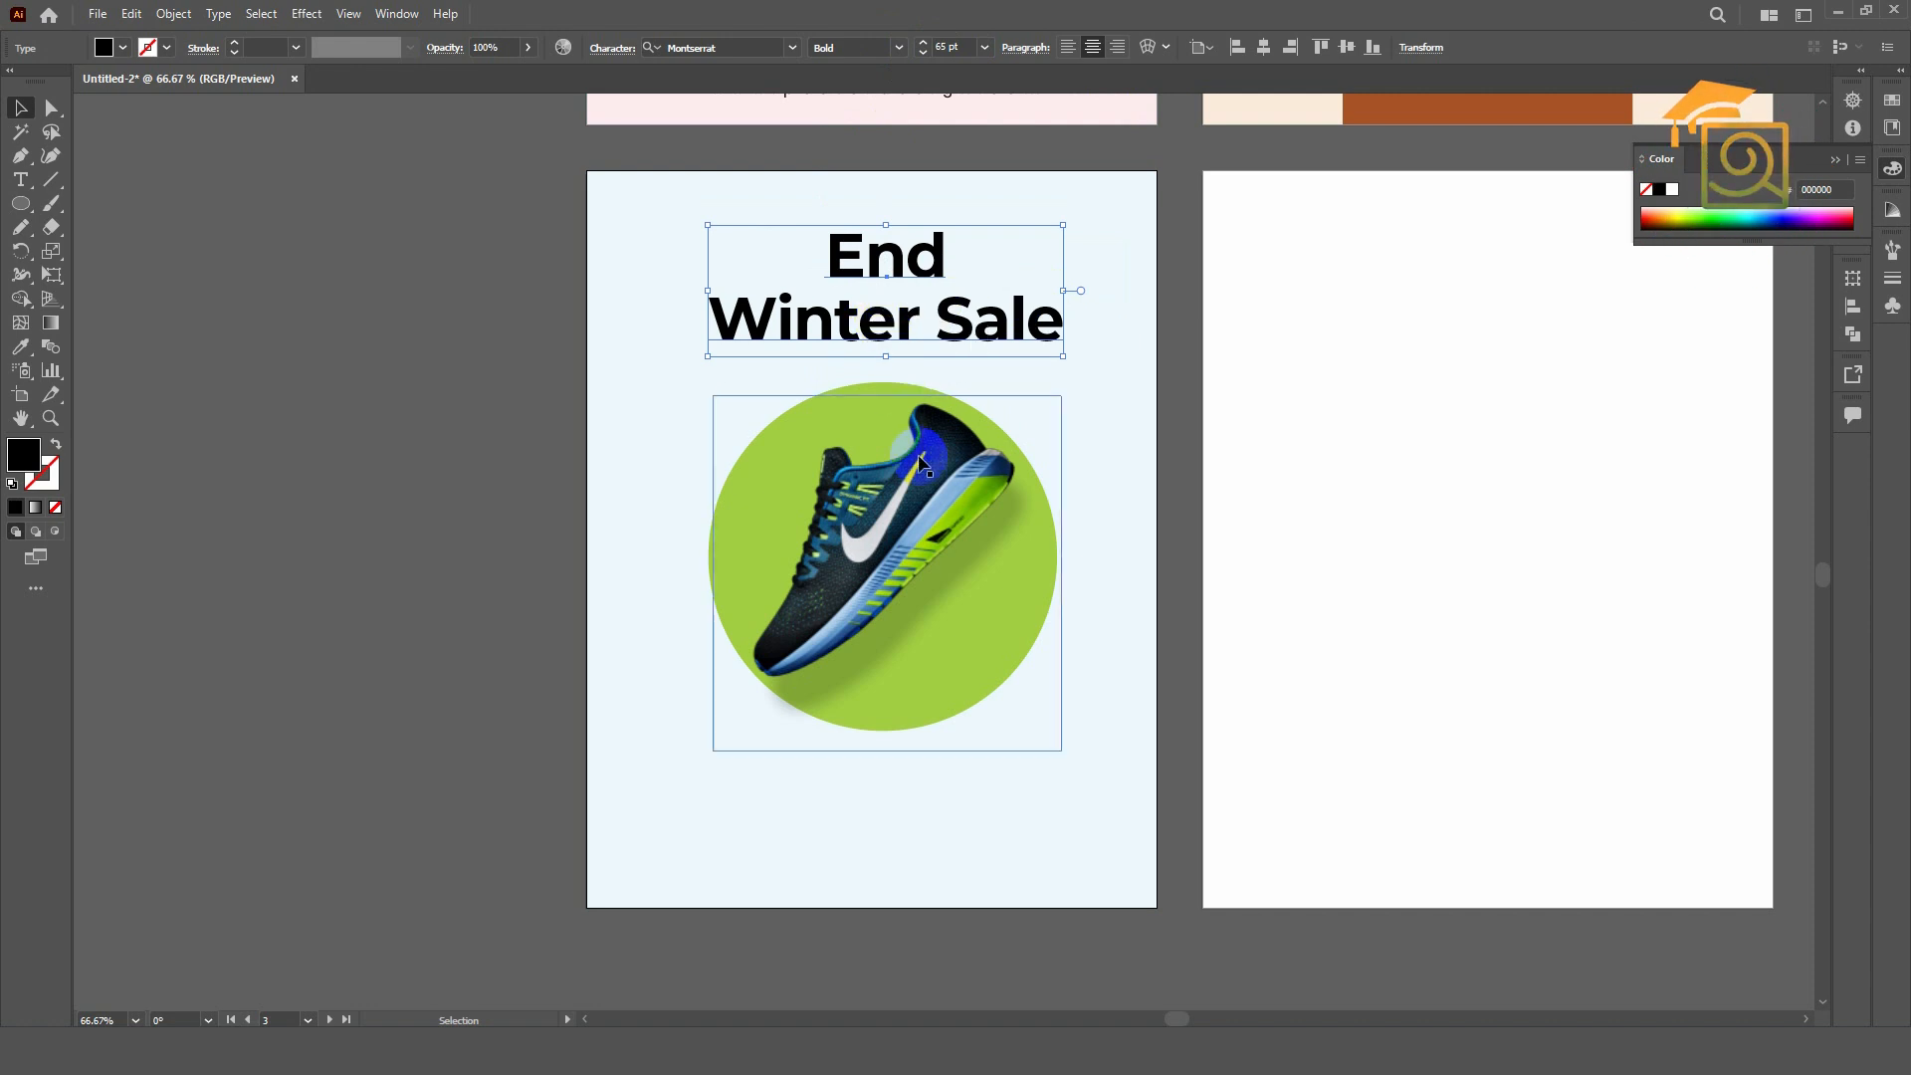
# - Recolor the headline with the dark navy 183763 sampled from the sneaker
pyautogui.click(21, 348)
pyautogui.click(977, 467)
pyautogui.click(22, 108)
pyautogui.click(469, 546)
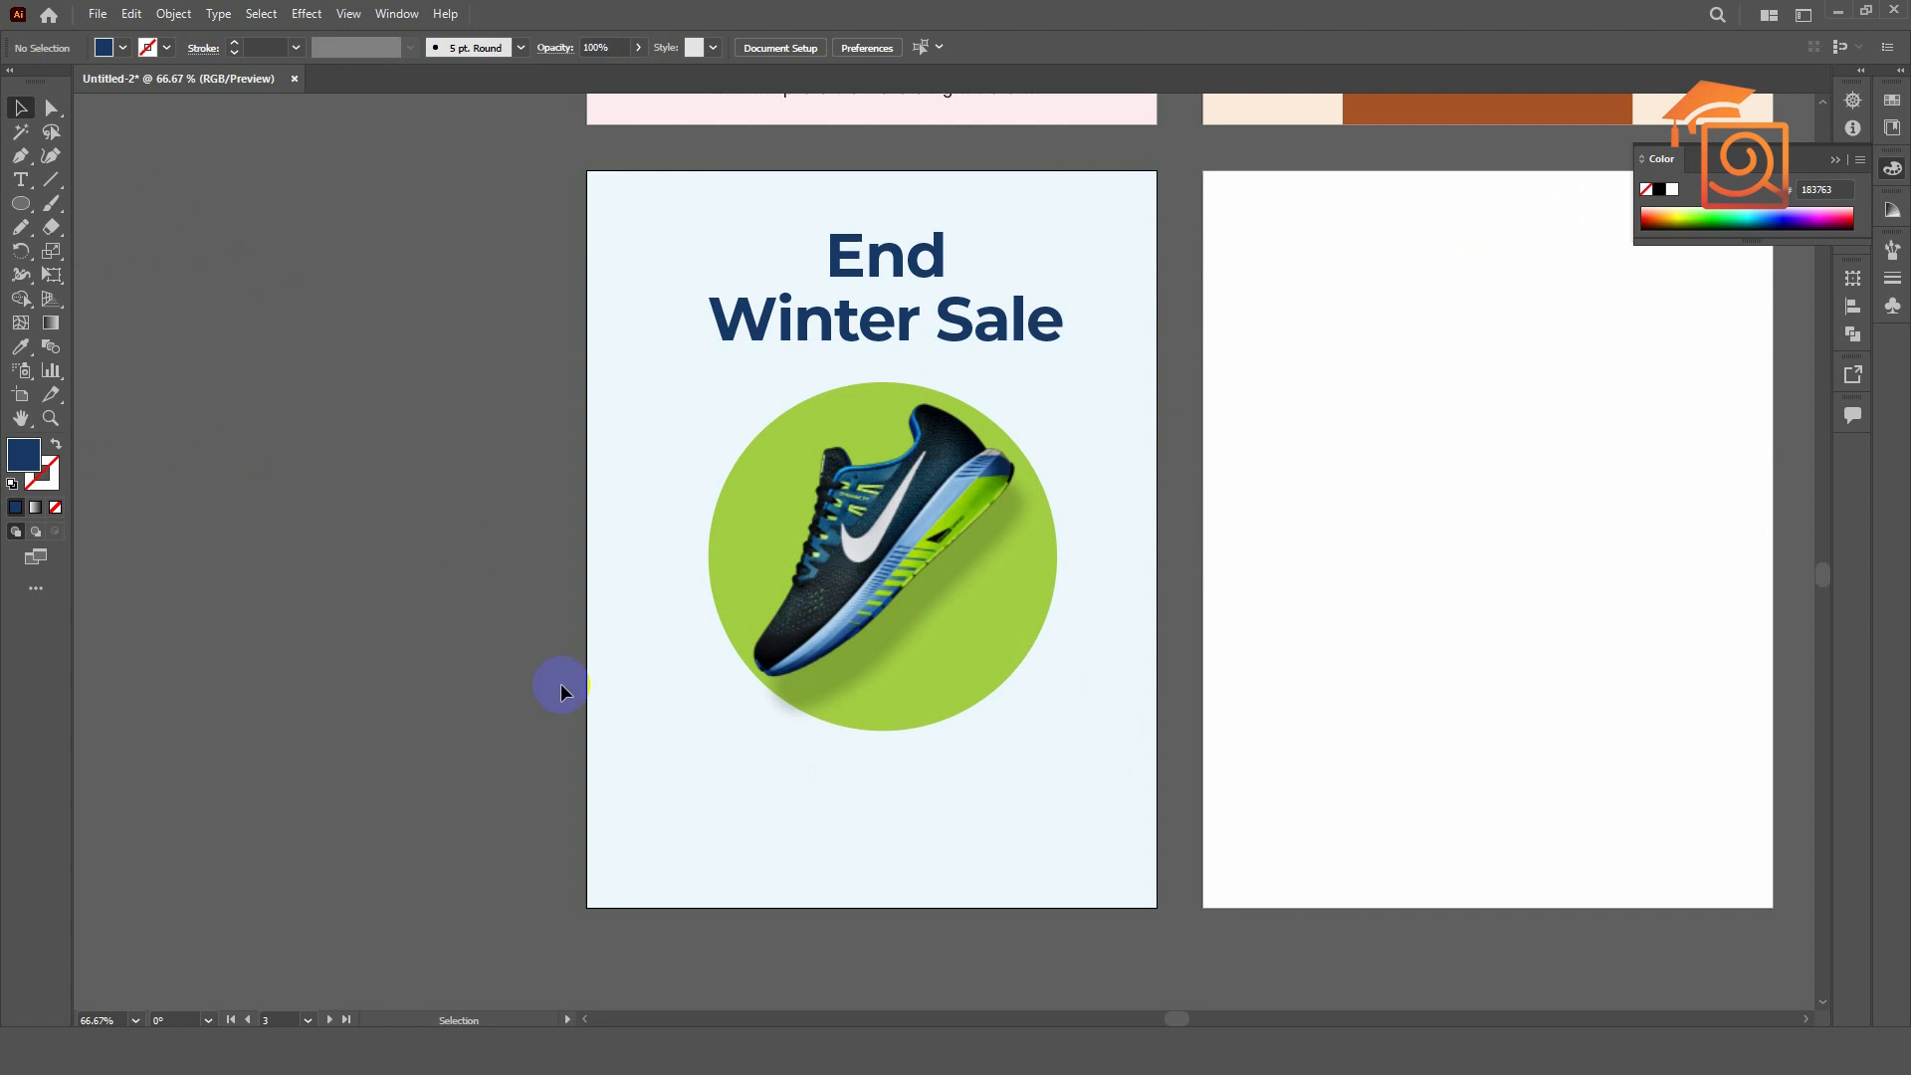
# - Duplicate the headline straight down below the green circle and change its text to "Save" and "20%" on two lines
pyautogui.moveTo(876, 327); pyautogui.dragTo(876, 848)
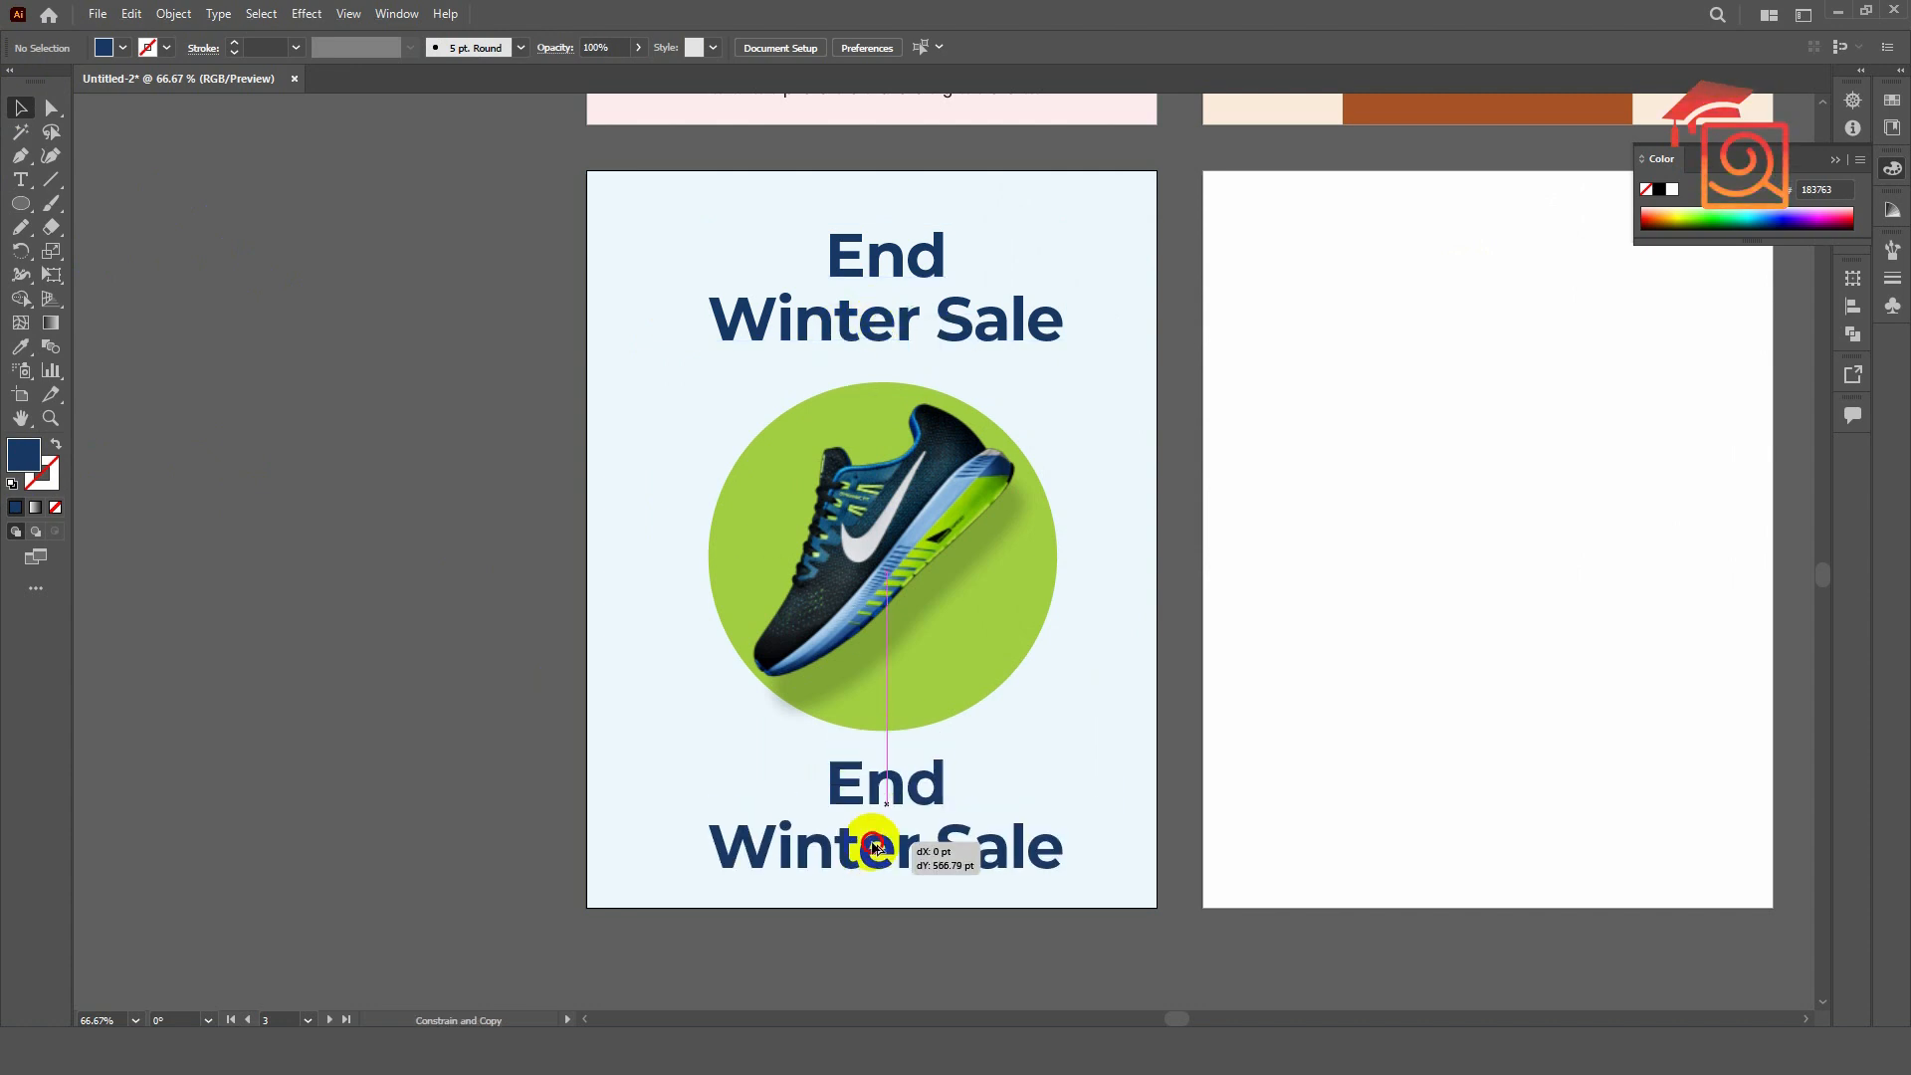
pyautogui.doubleClick(910, 787)
pyautogui.doubleClick(910, 787)
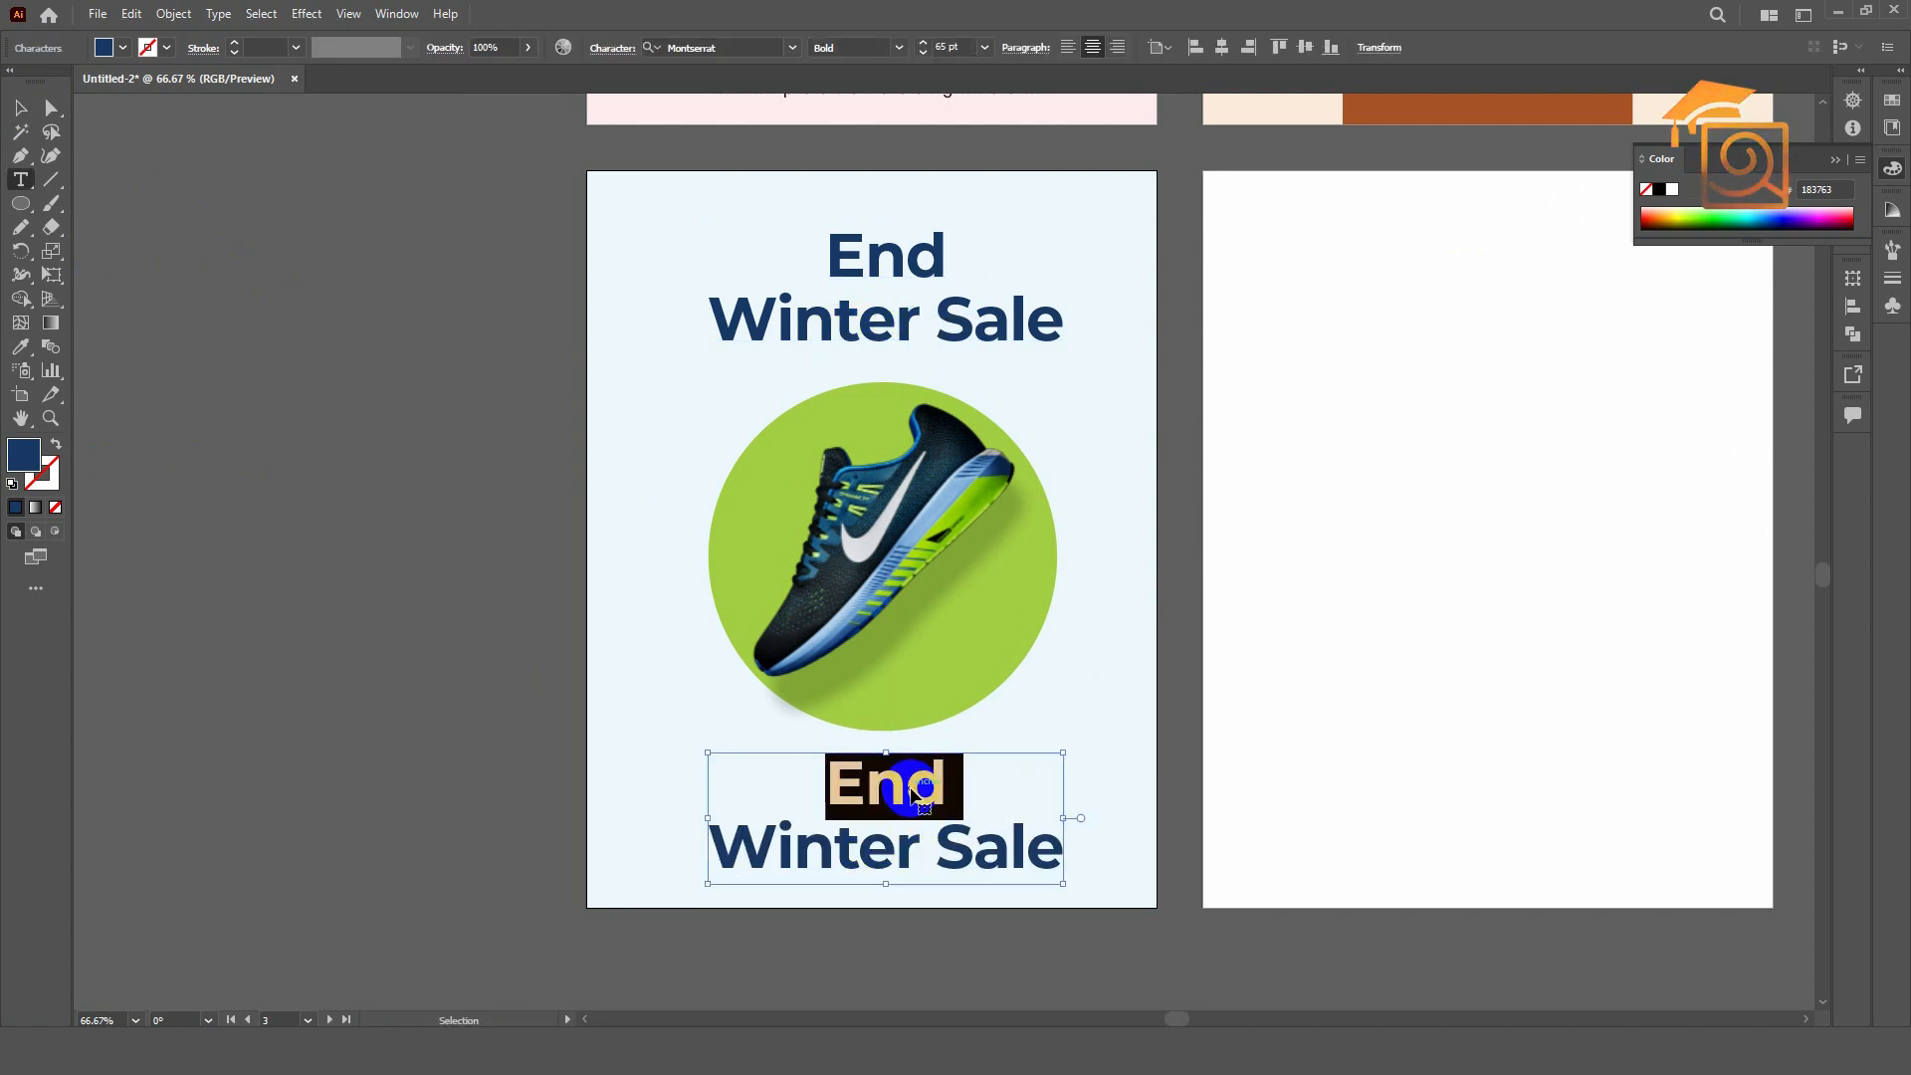
pyautogui.hotkey('ctrl', 'a')
pyautogui.write('Save ')
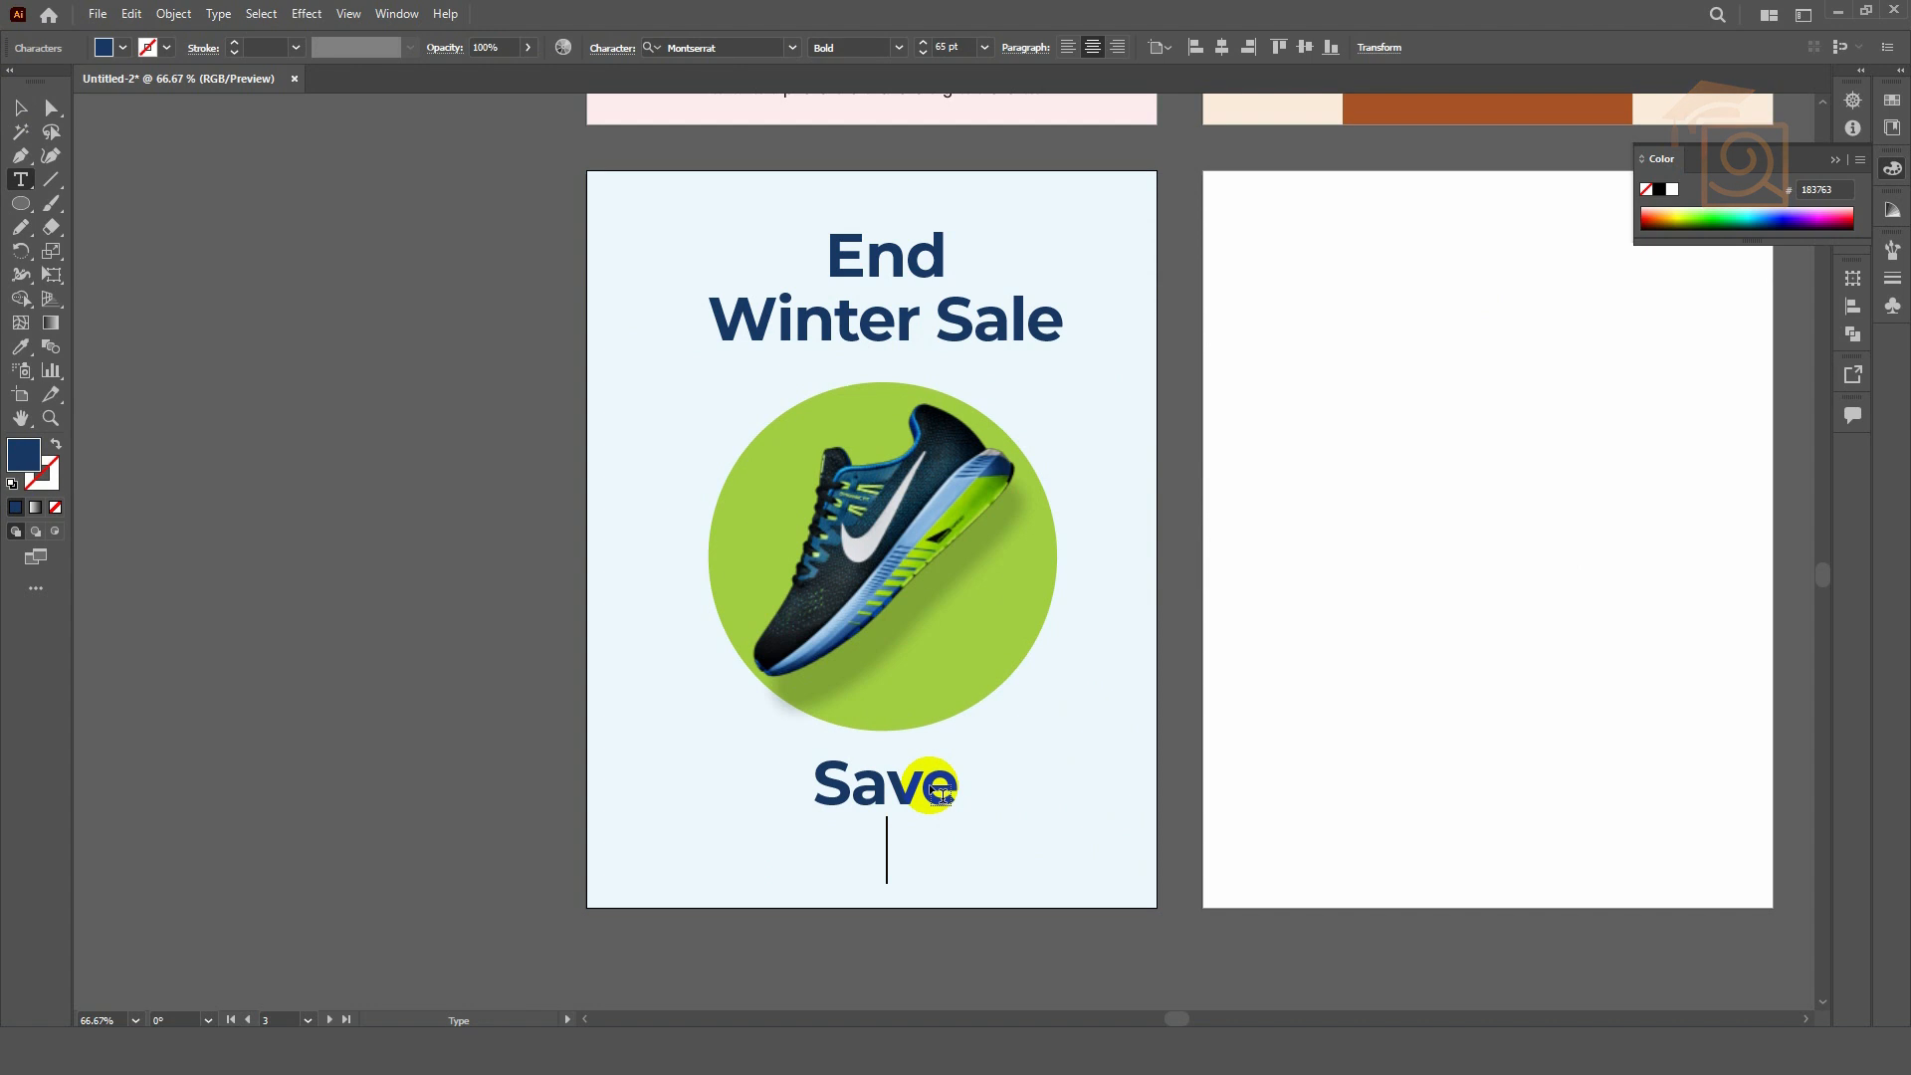
pyautogui.write('20')
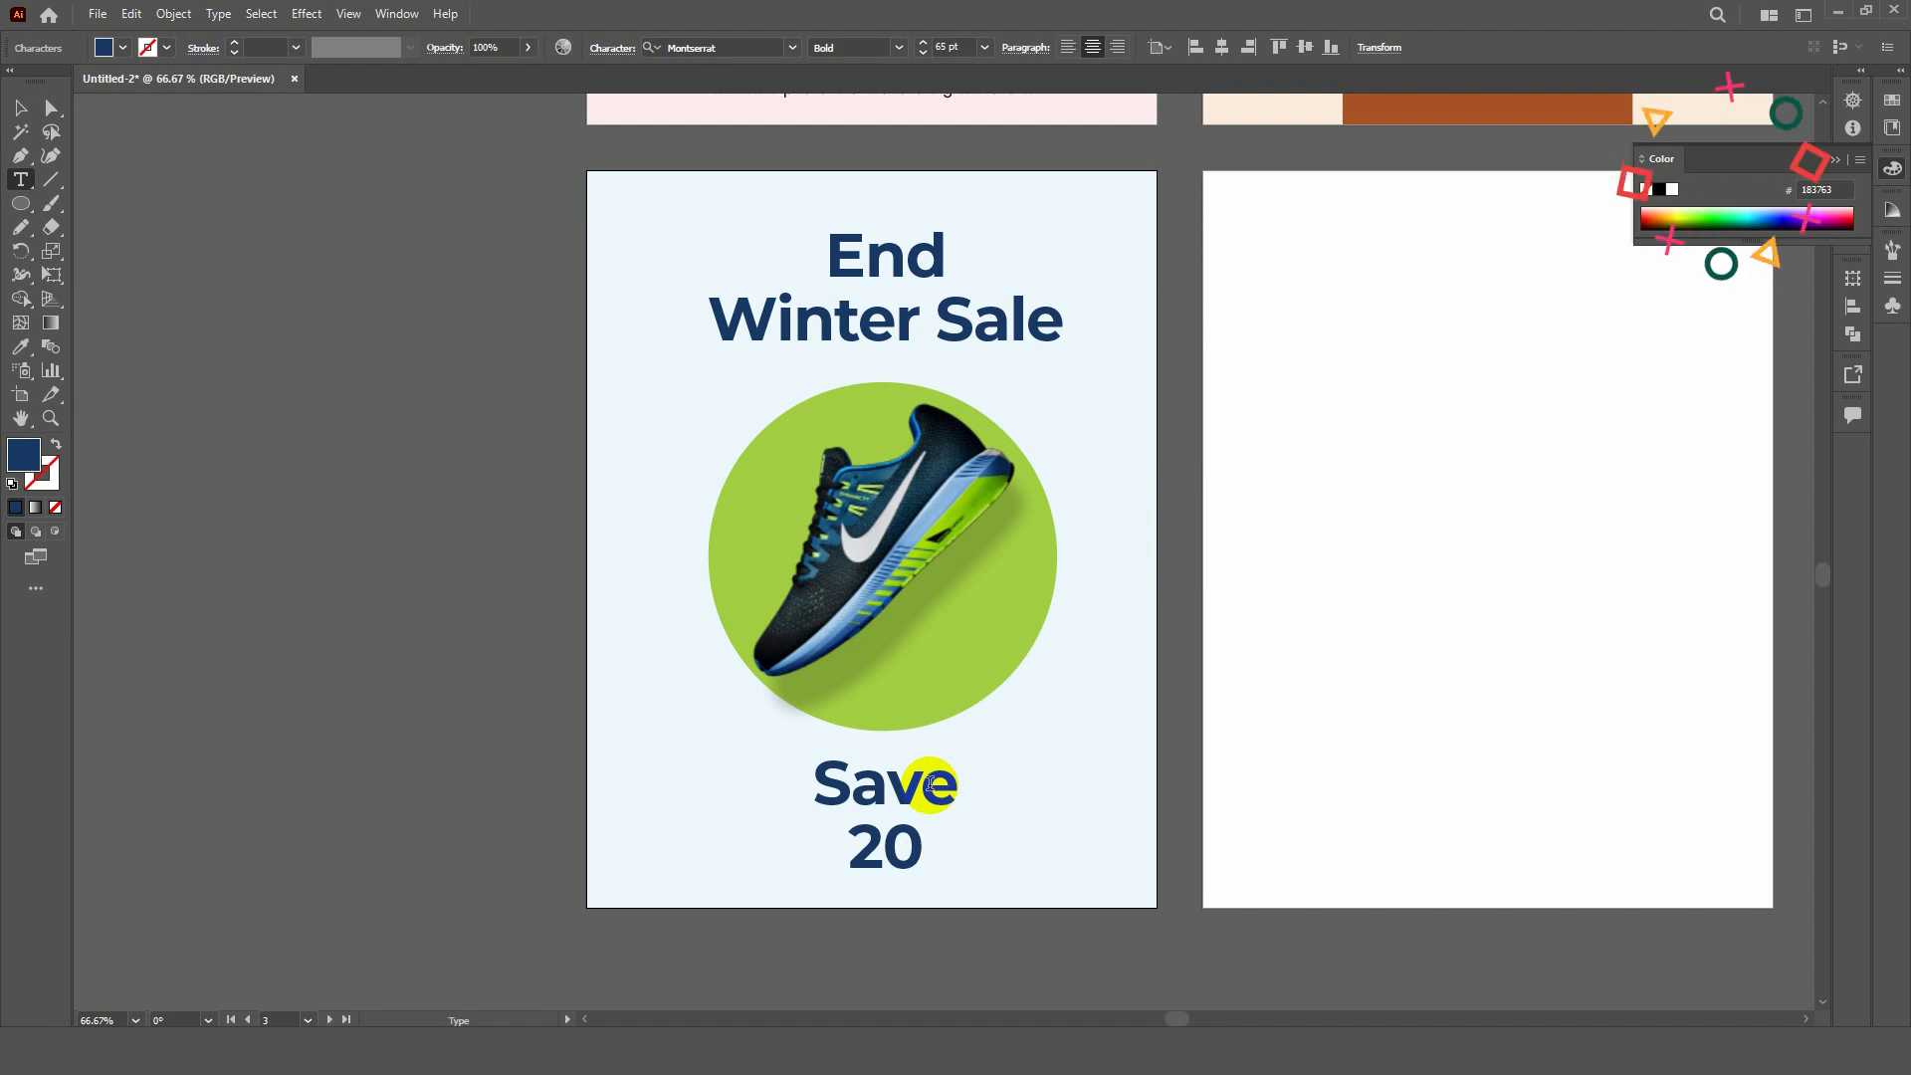
pyautogui.write('%')
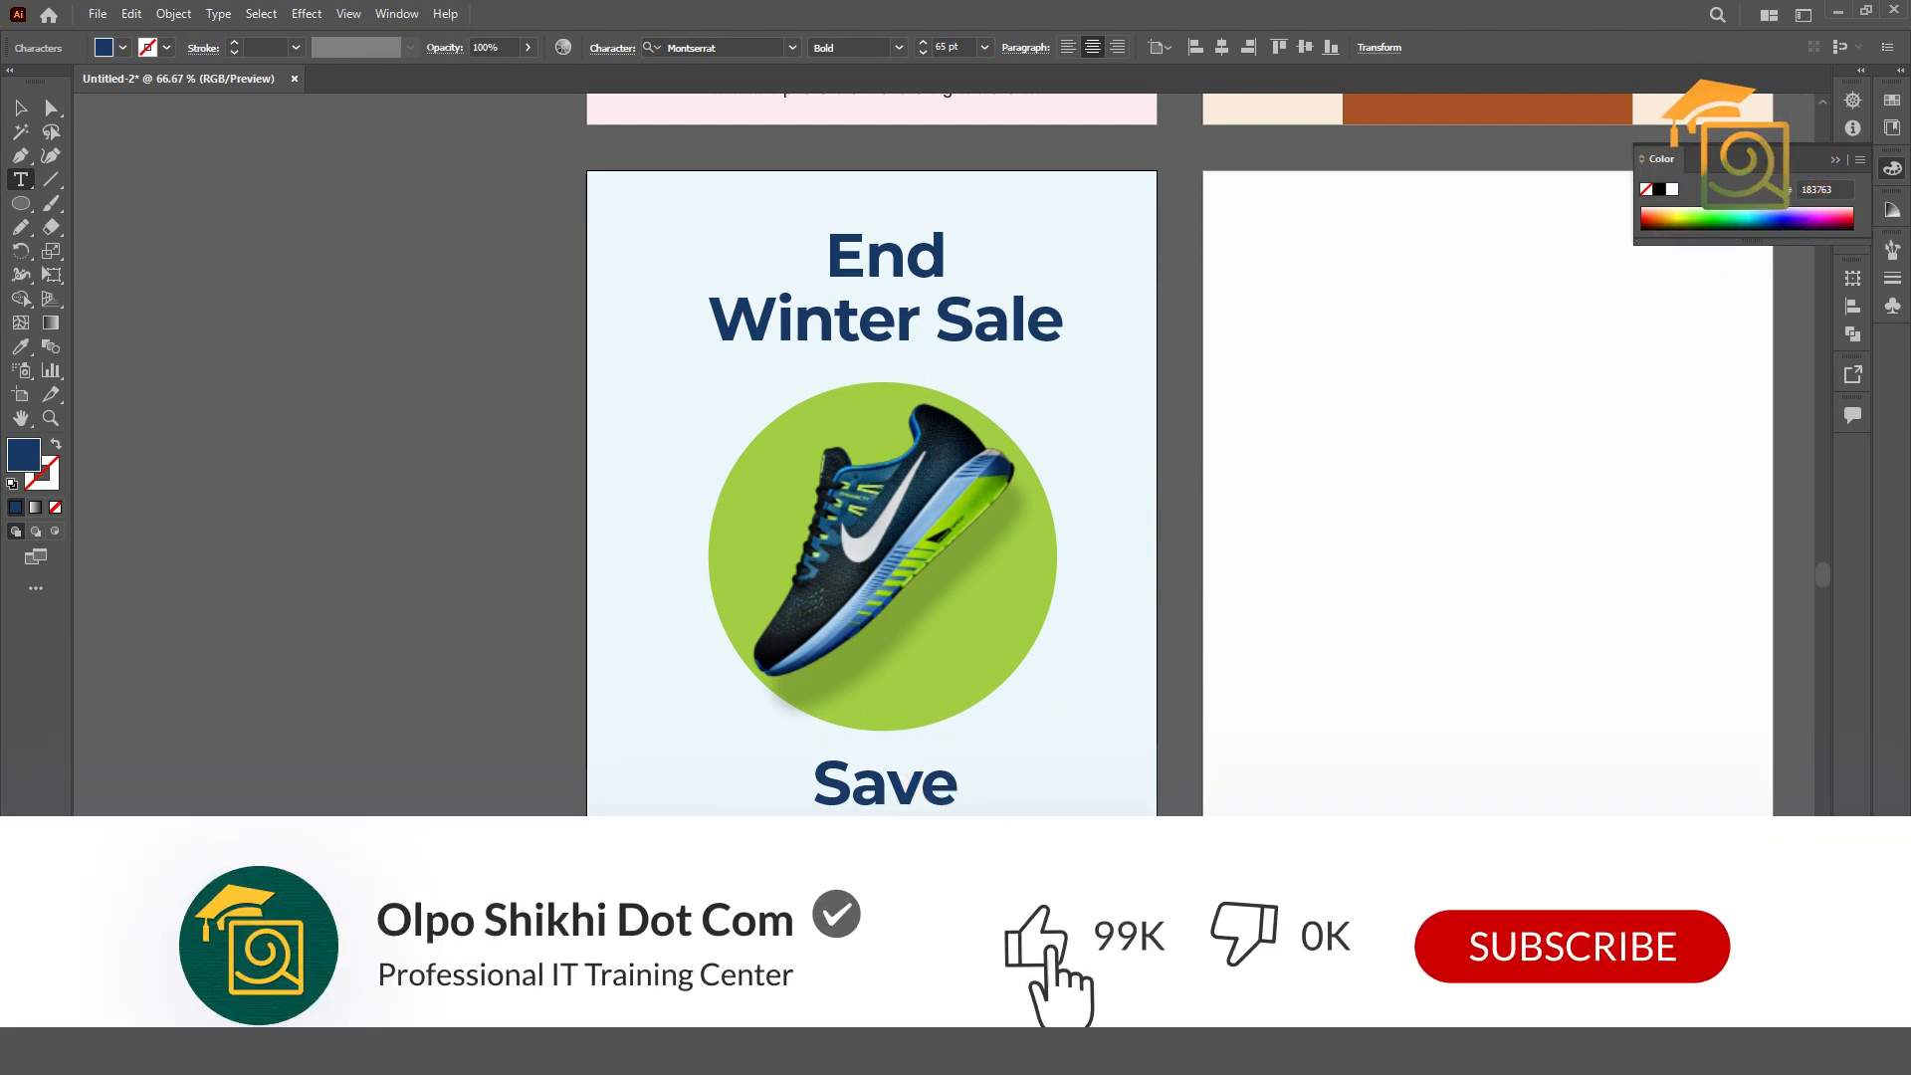
# - Enlarge the "20%" line to about 75 pt so it matches the width of "Save"
pyautogui.click(922, 43)
pyautogui.click(922, 43)
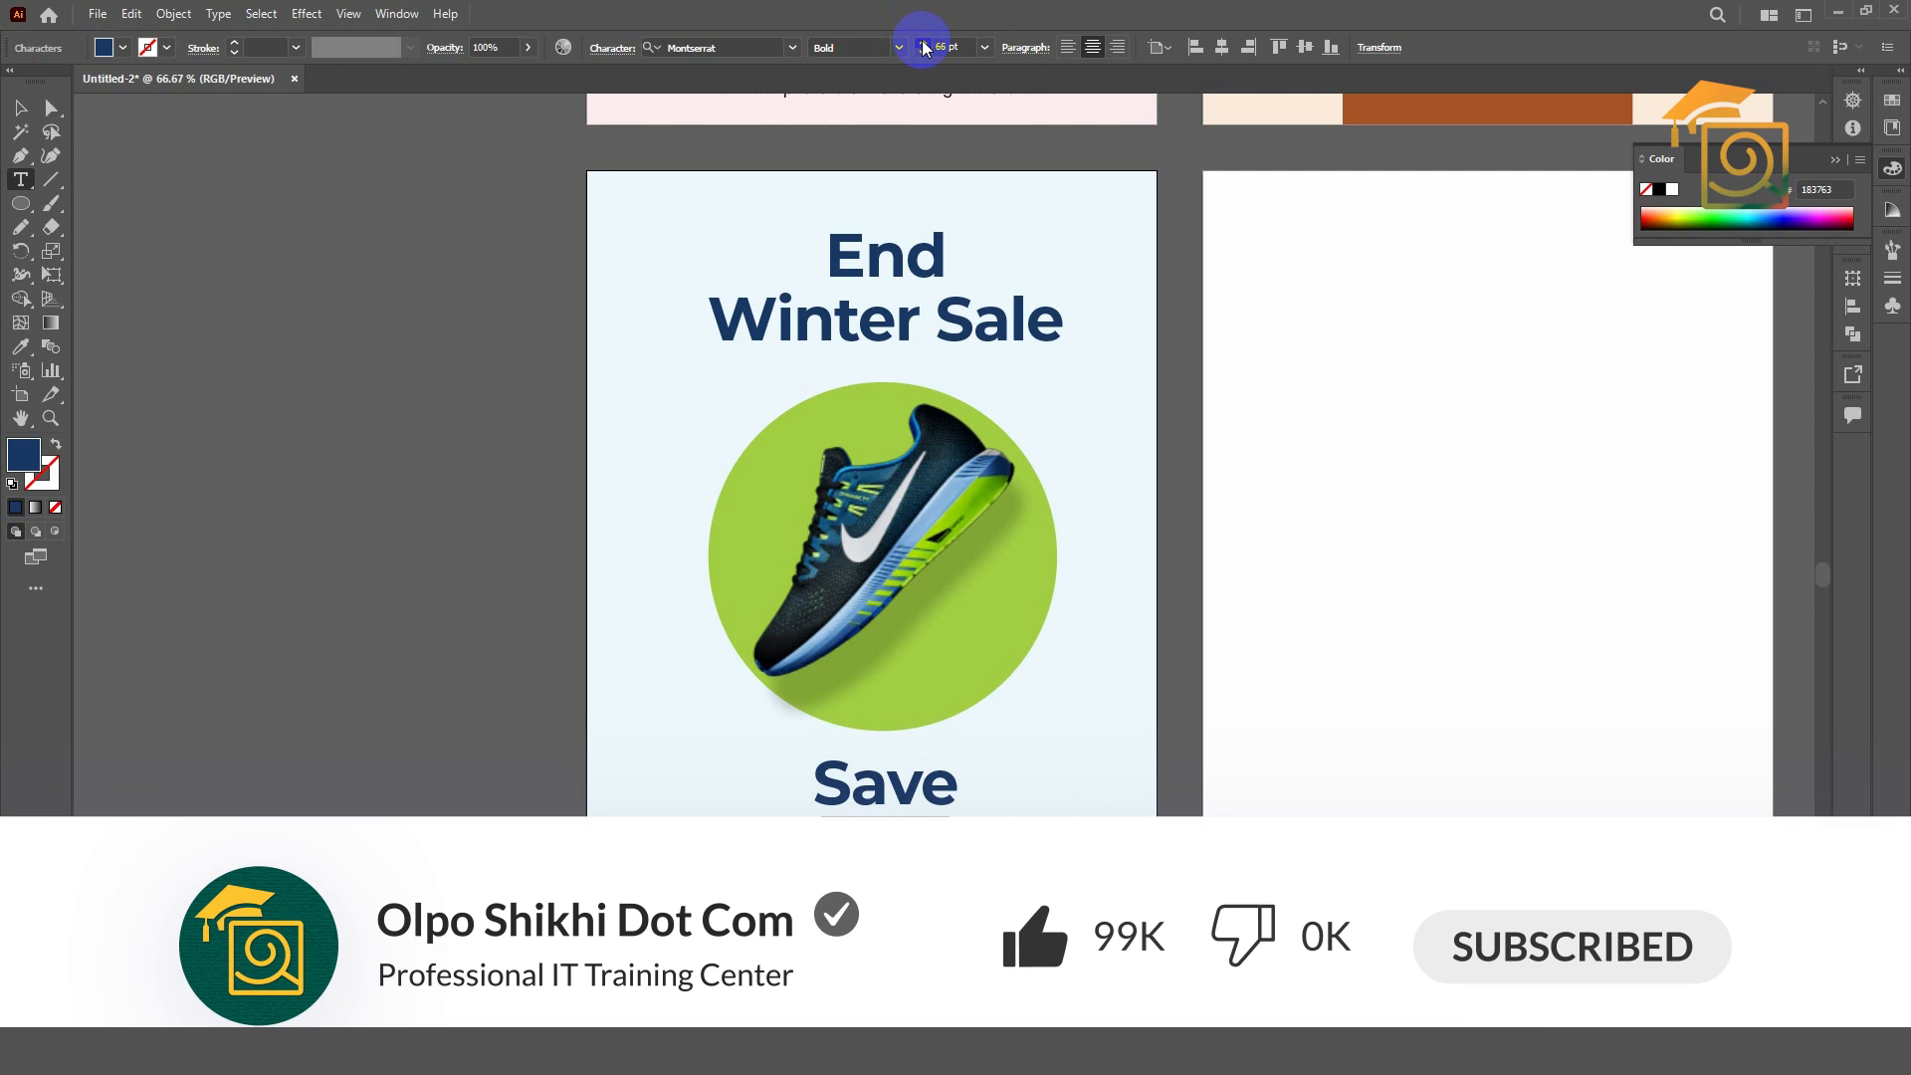
pyautogui.click(922, 43)
pyautogui.click(922, 43)
pyautogui.click(923, 42)
pyautogui.click(923, 43)
pyautogui.click(922, 42)
pyautogui.click(922, 43)
pyautogui.click(923, 43)
pyautogui.click(922, 43)
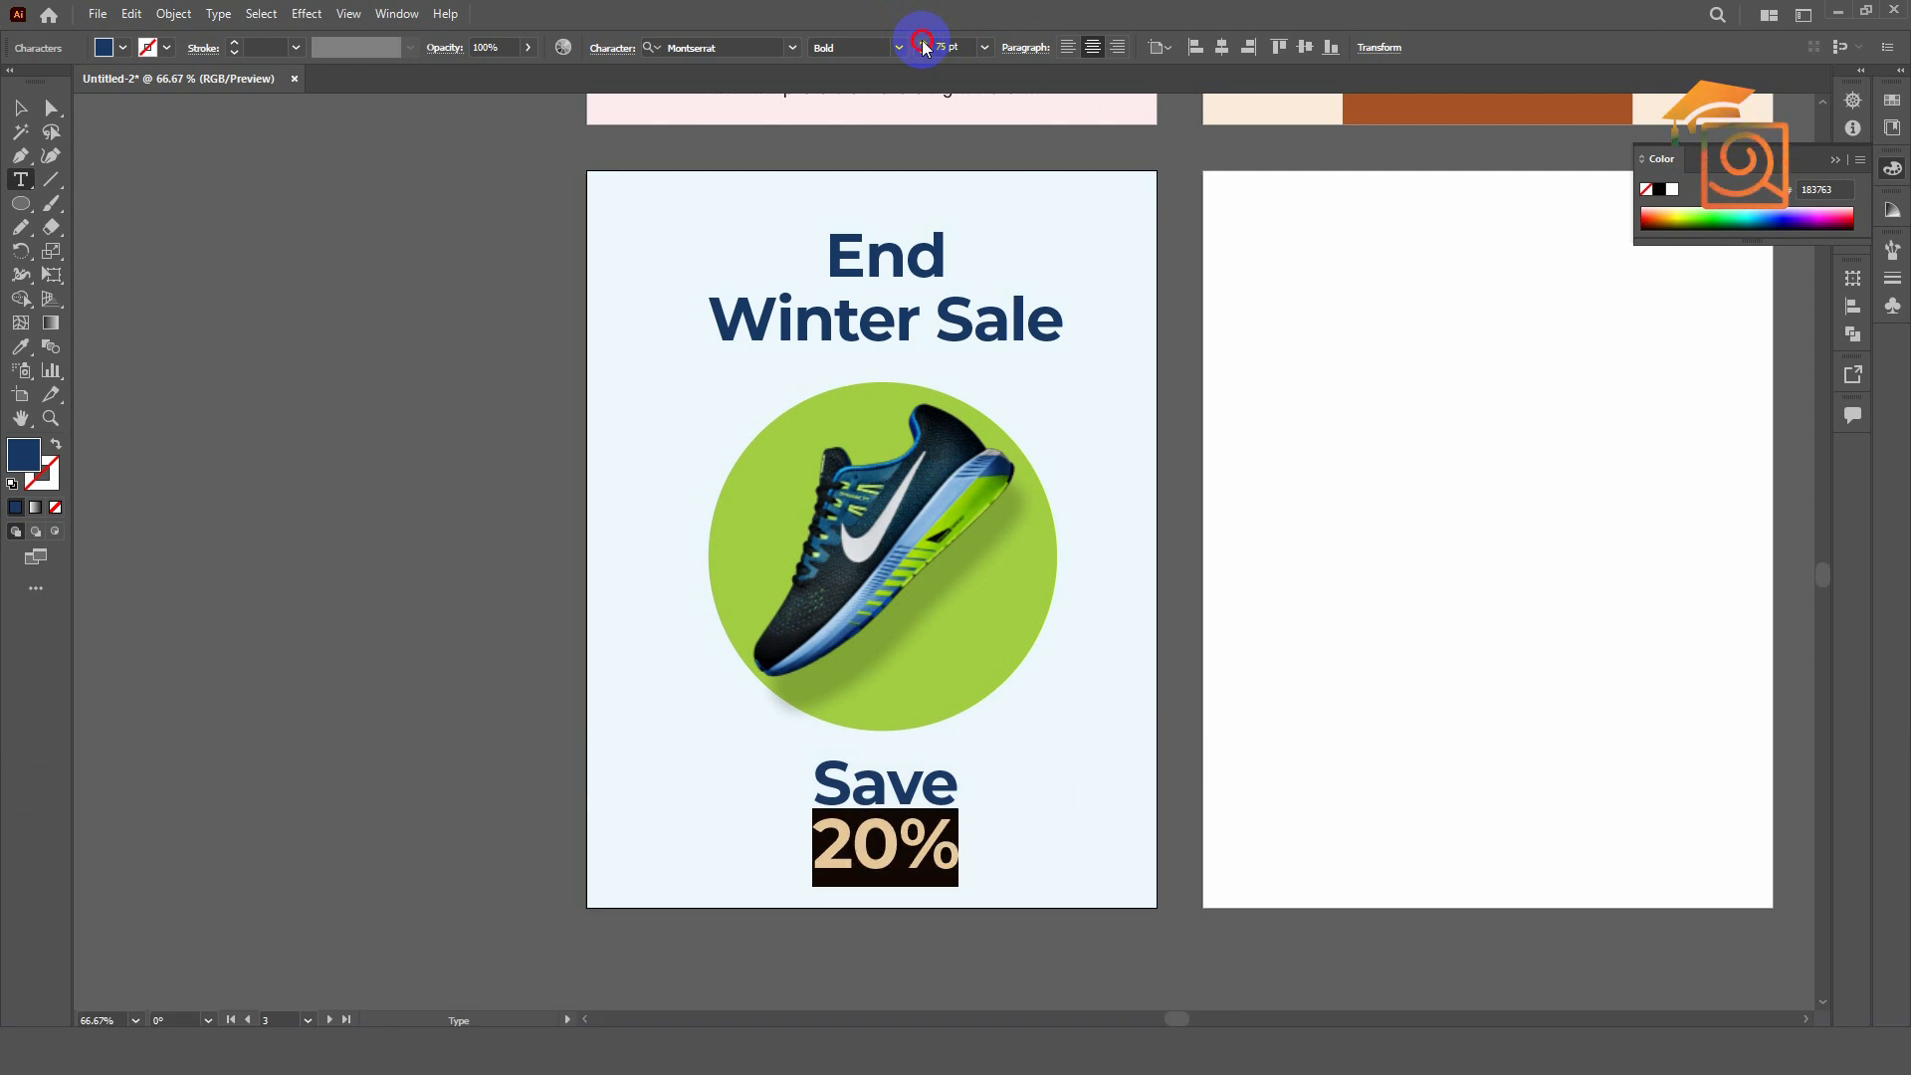
pyautogui.click(922, 43)
# - Scale down the "Save 20%" text and place it inside the green circle, below and to the right of the sneaker
pyautogui.click(25, 103)
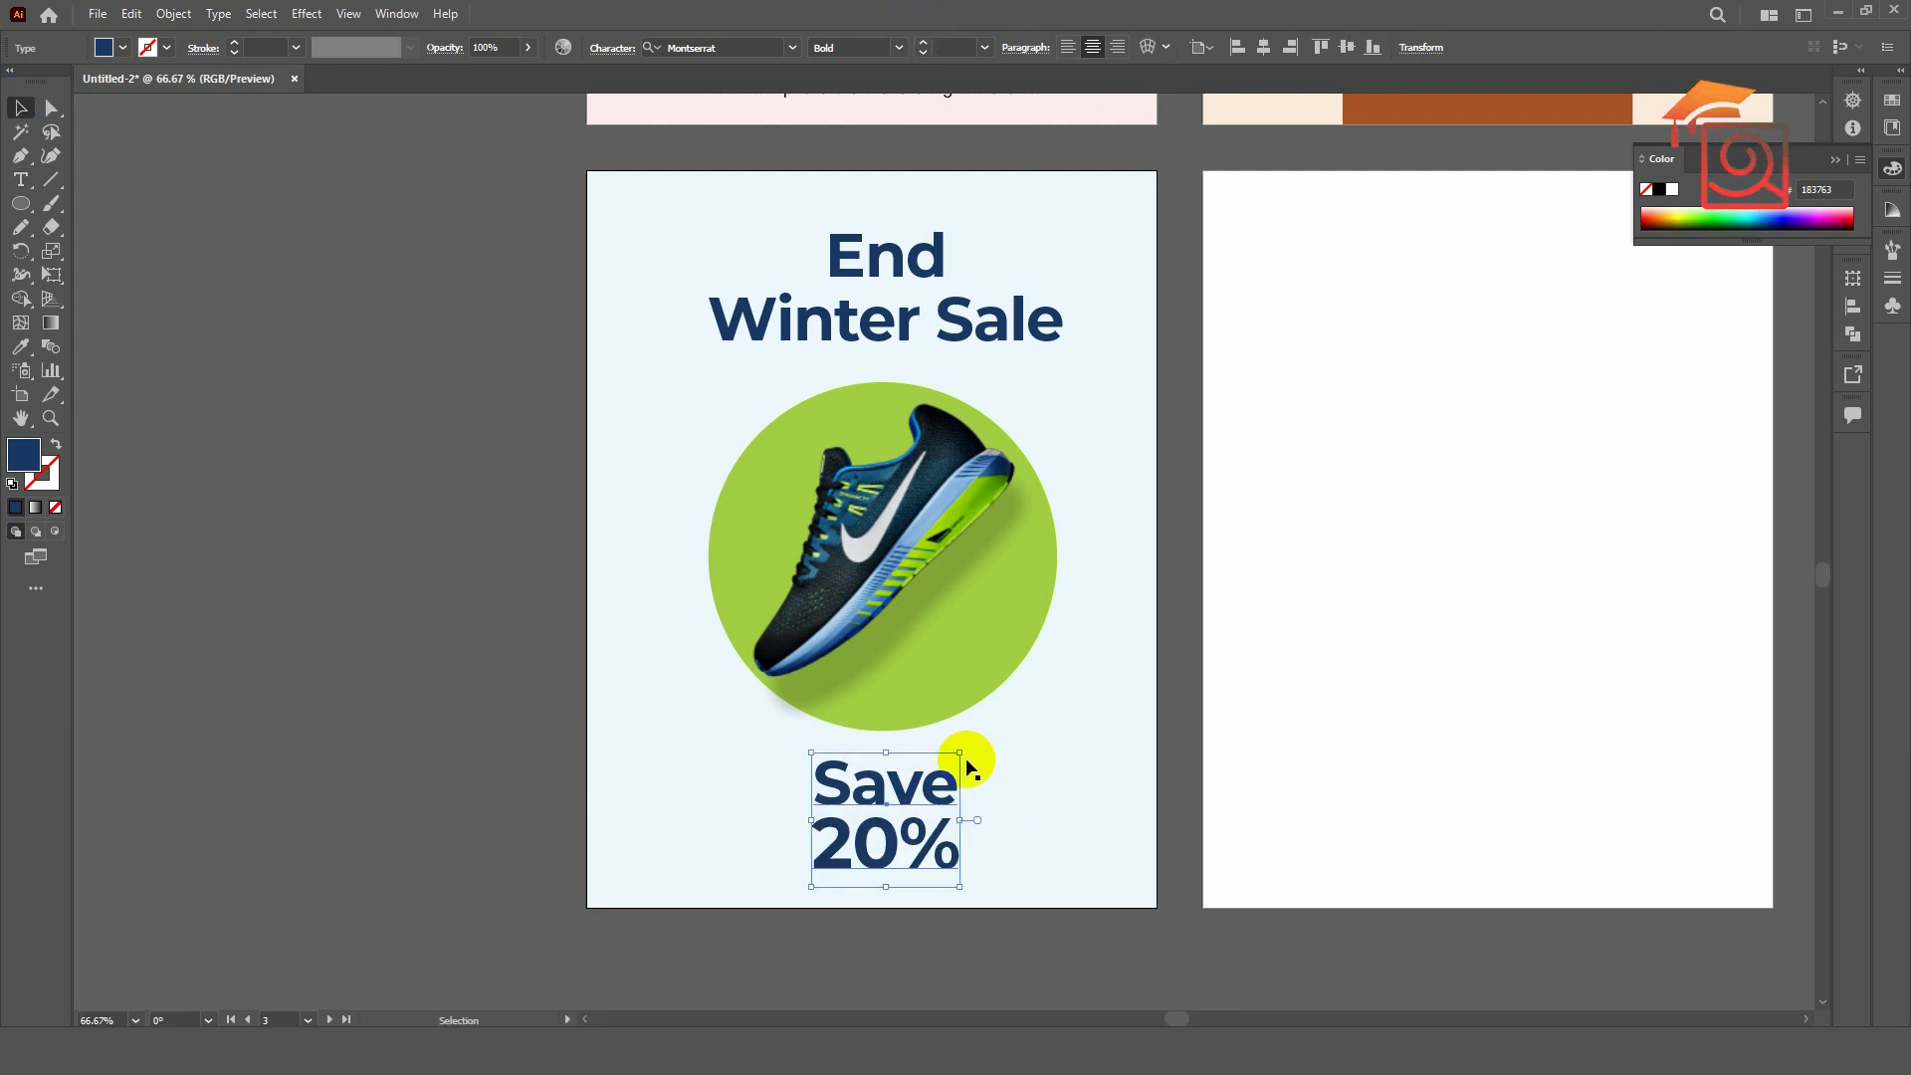
pyautogui.moveTo(957, 756); pyautogui.dragTo(980, 617)
pyautogui.click(1024, 946)
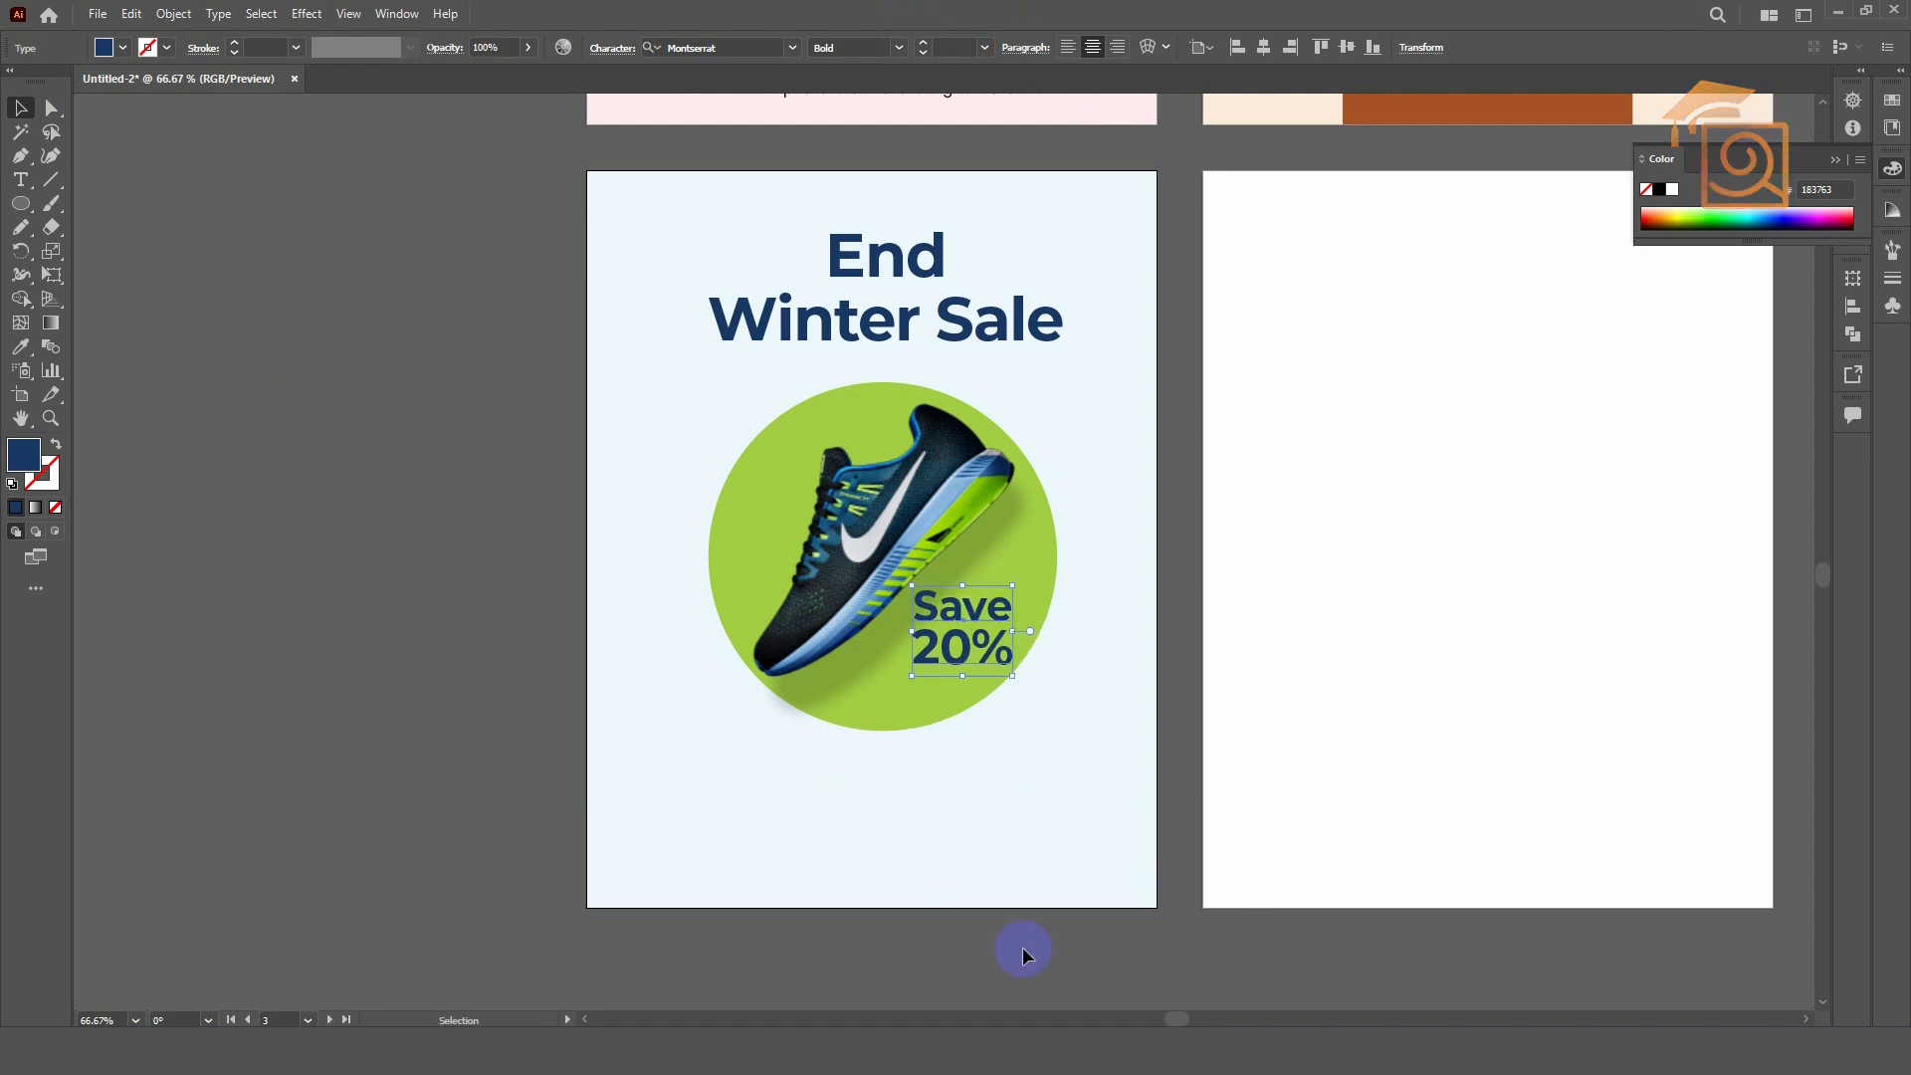
pyautogui.scroll(-1, 941, 721)
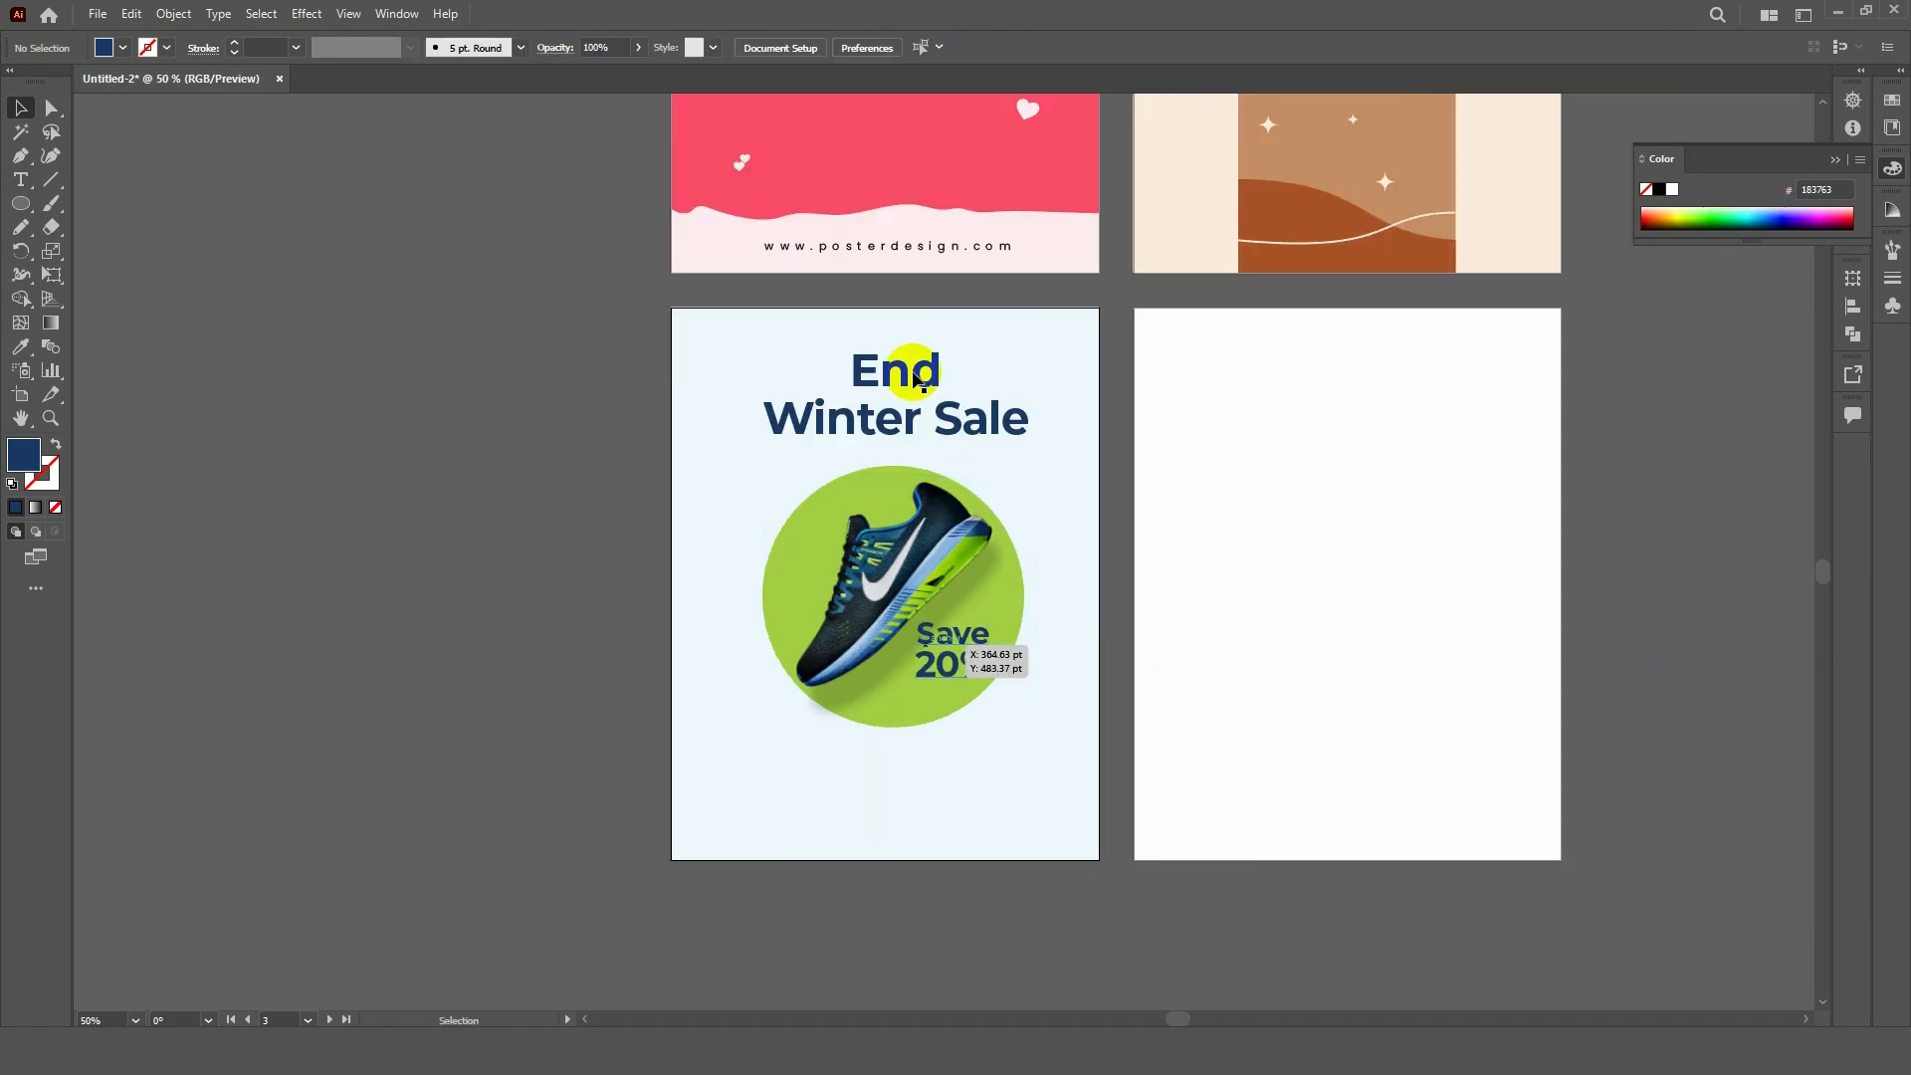
pyautogui.moveTo(890, 257); pyautogui.dragTo(934, 812)
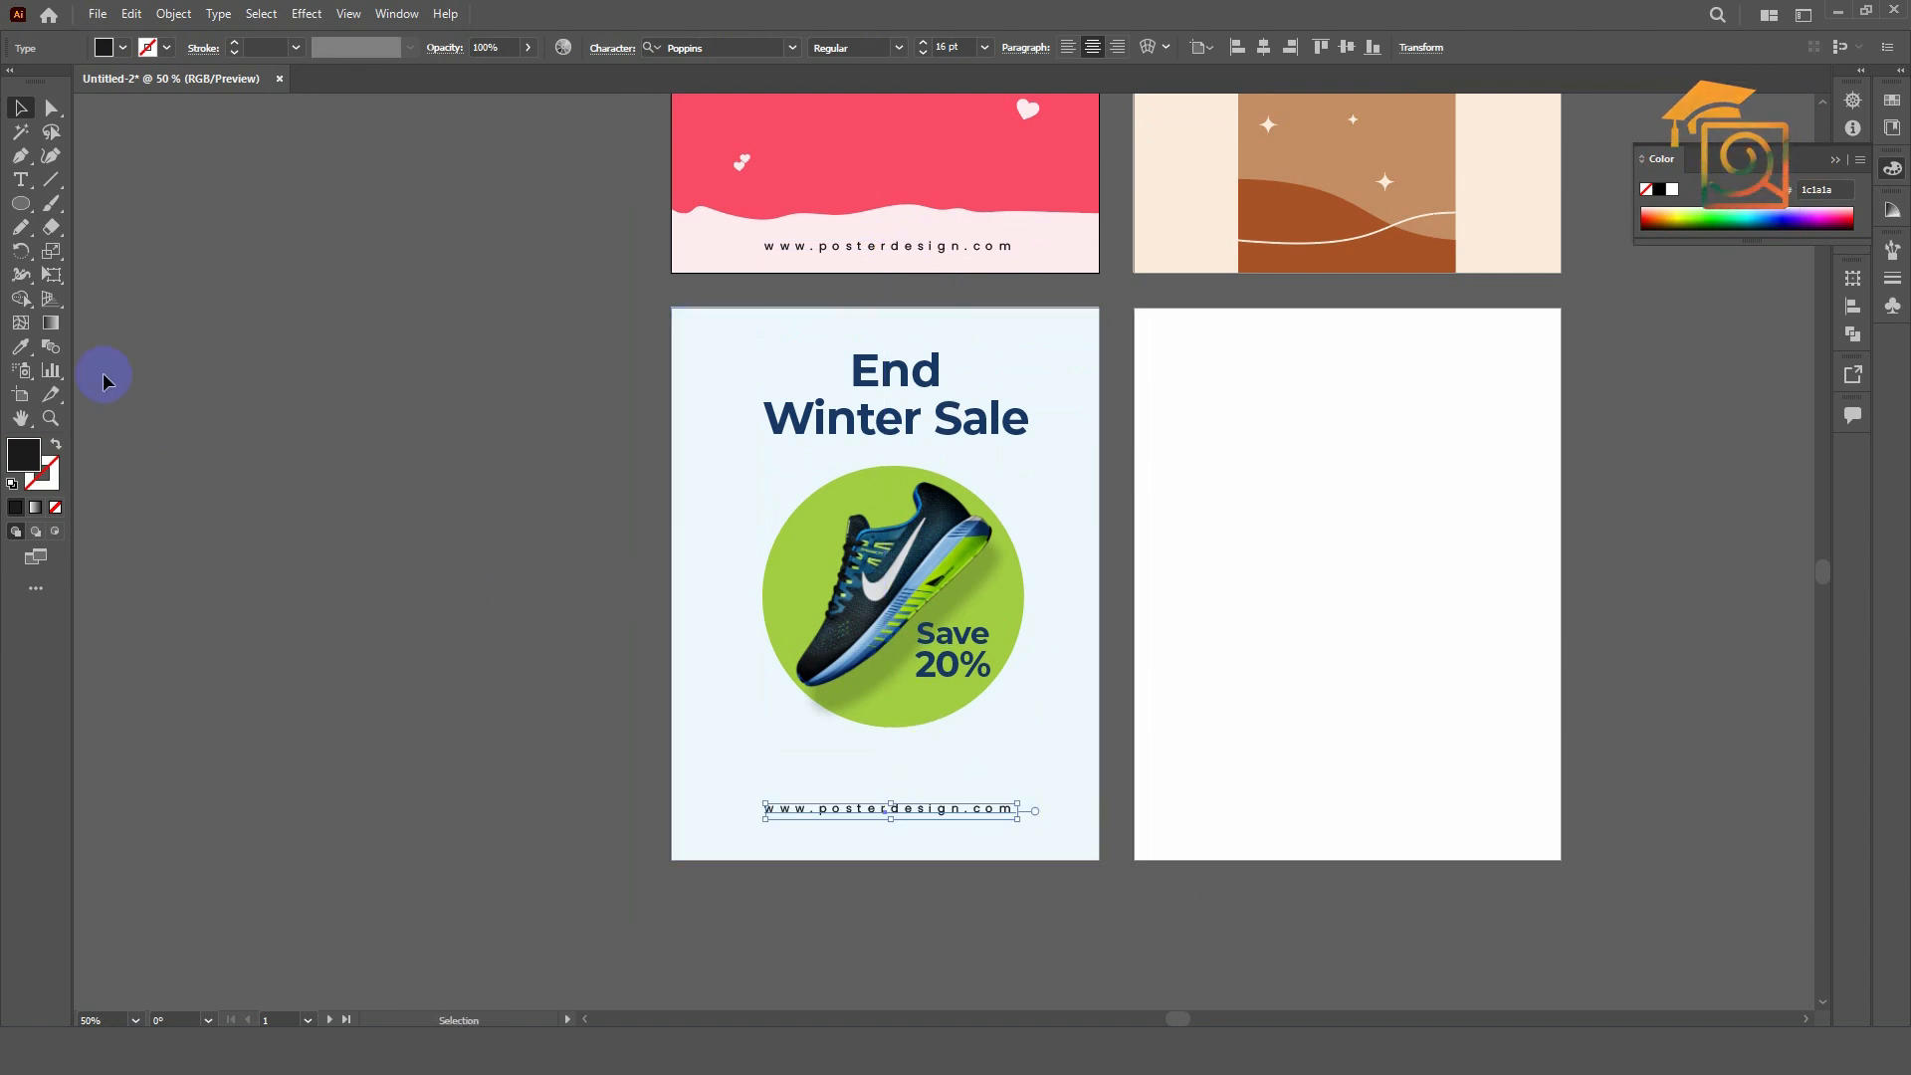
pyautogui.click(20, 346)
pyautogui.click(786, 410)
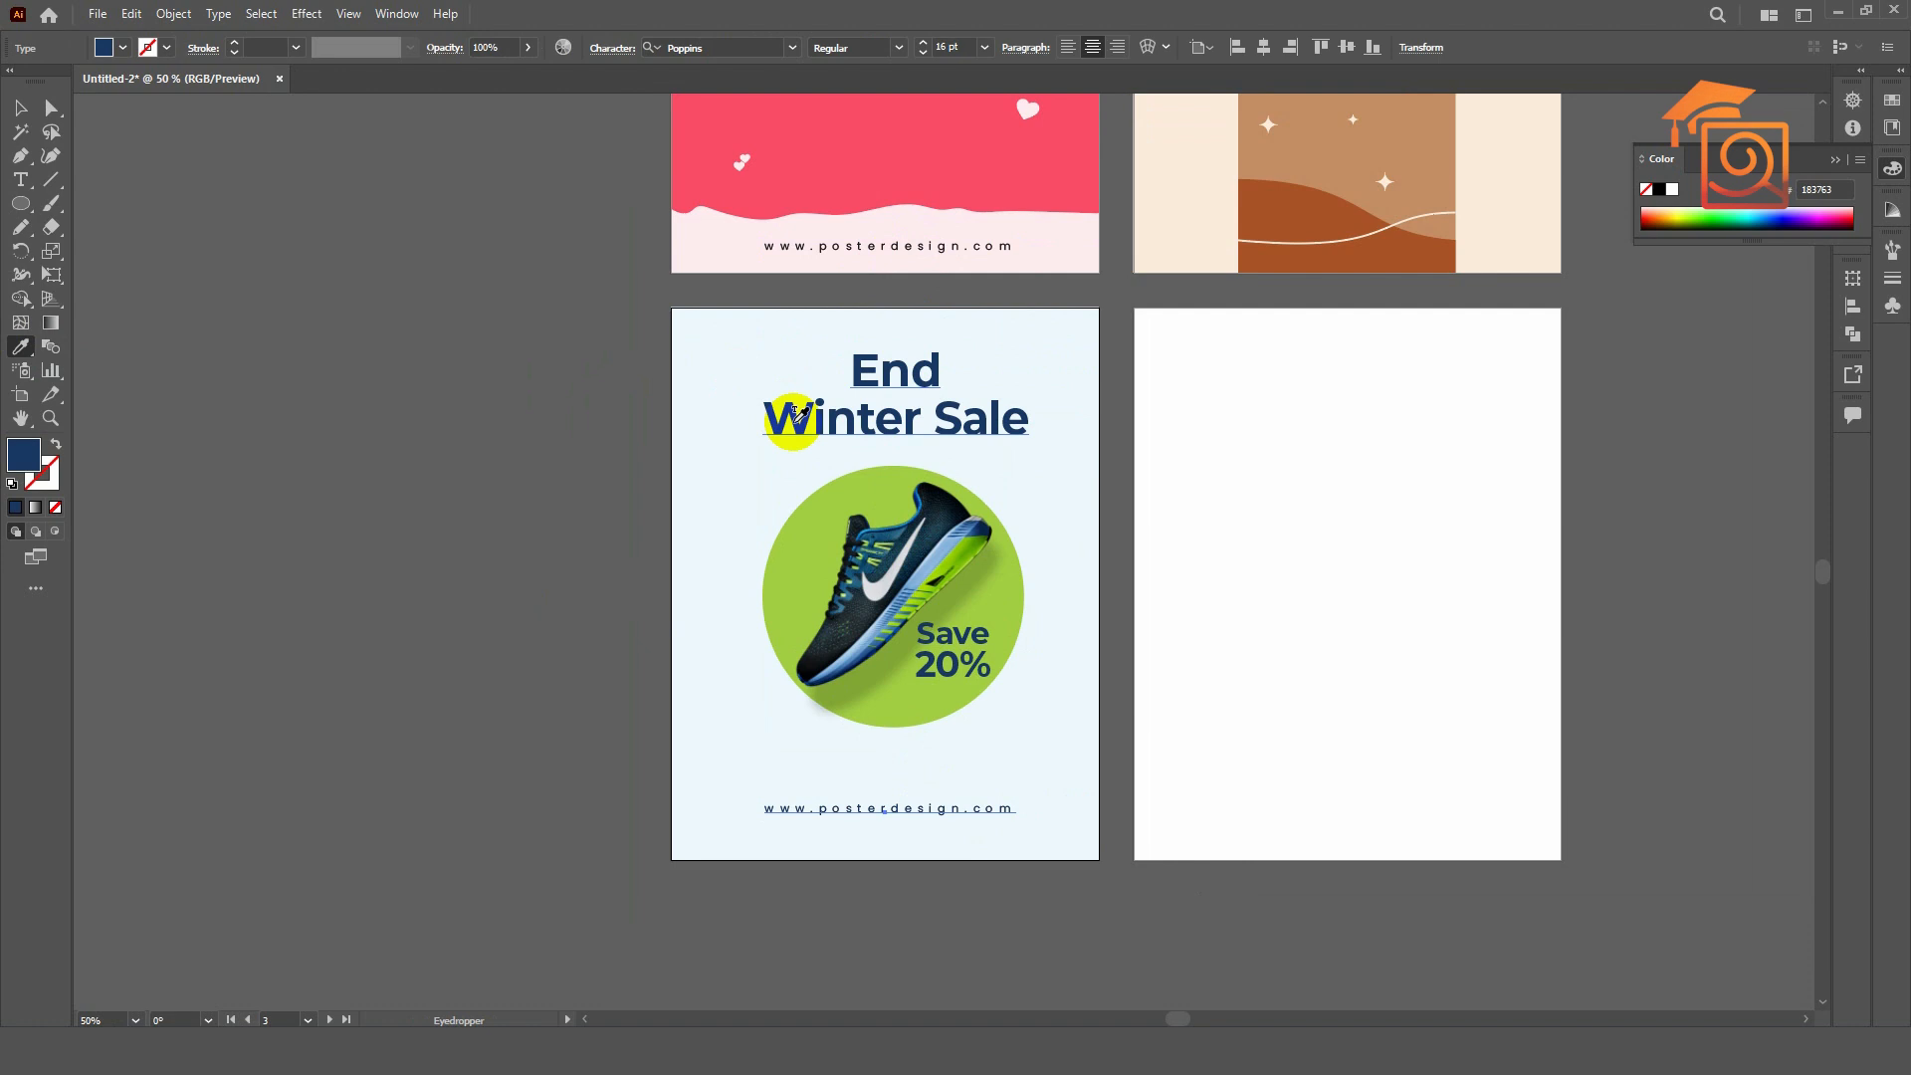
pyautogui.click(21, 116)
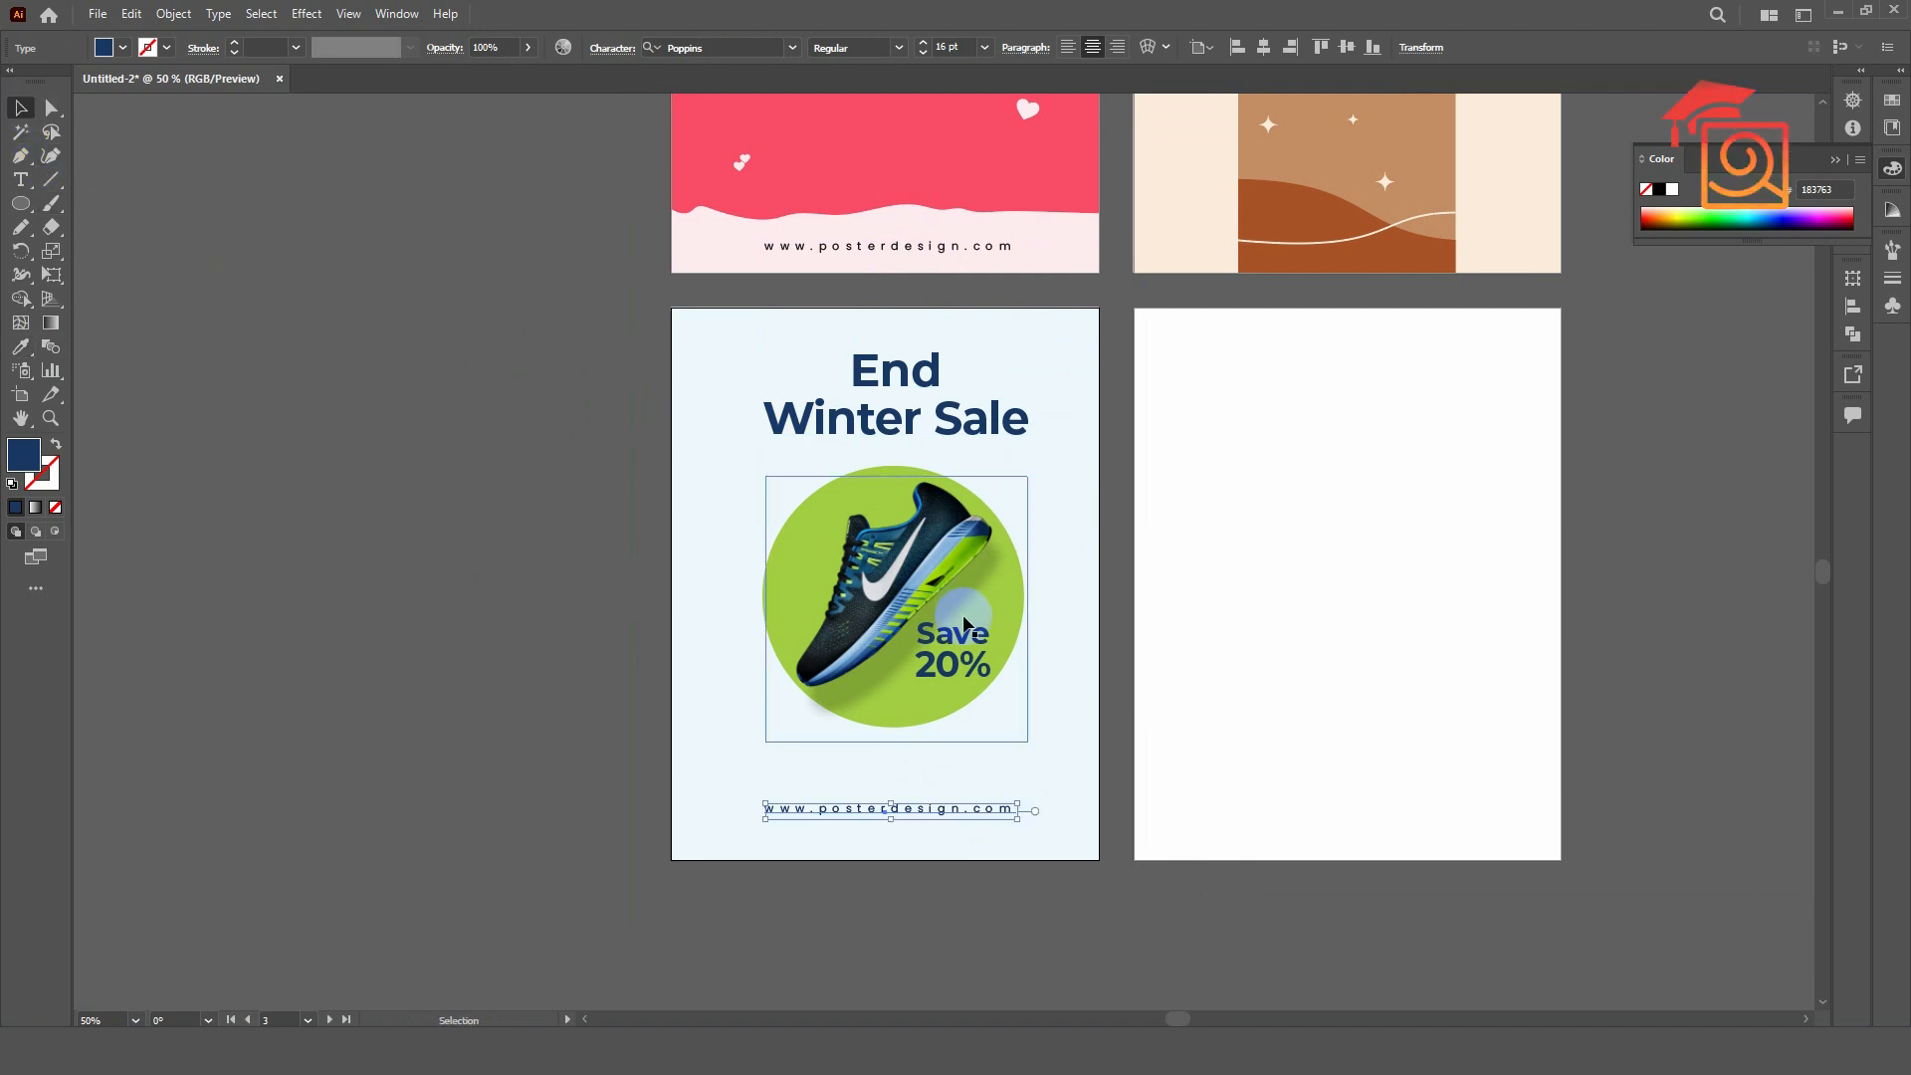
# - Move the green circle, sneaker and "Save 20%" text together slightly down to balance the spacing below the headline
pyautogui.click(1009, 646)
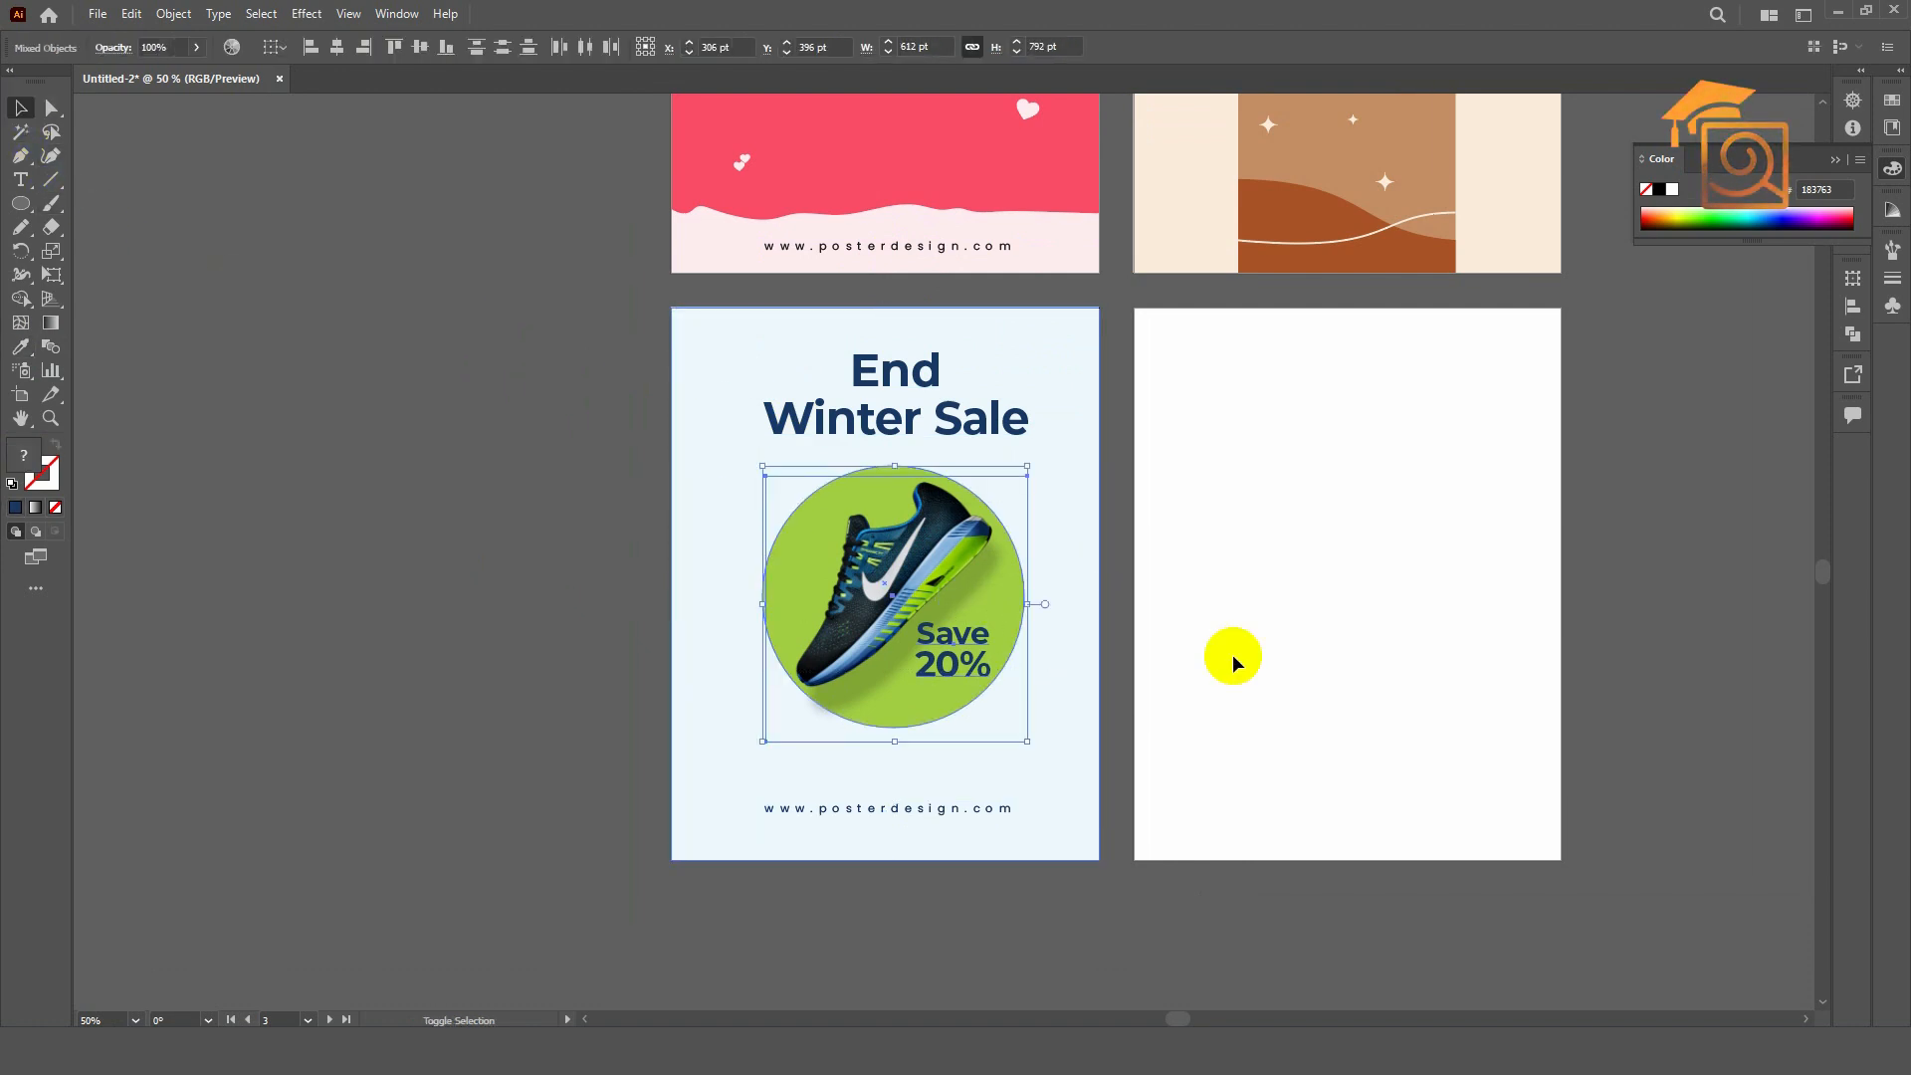
pyautogui.press('Down')
pyautogui.press('Down')
pyautogui.press('Down')
pyautogui.press('Down')
pyautogui.press('Down')
pyautogui.press('Down')
pyautogui.press('Down')
pyautogui.press('Down')
pyautogui.press('Down')
pyautogui.press('Down')
pyautogui.press('Down')
pyautogui.press('Down')
pyautogui.press('Down')
pyautogui.press('Down')
pyautogui.press('Down')
pyautogui.press('Down')
pyautogui.press('Down')
pyautogui.press('Down')
pyautogui.press('Down')
pyautogui.press('Down')
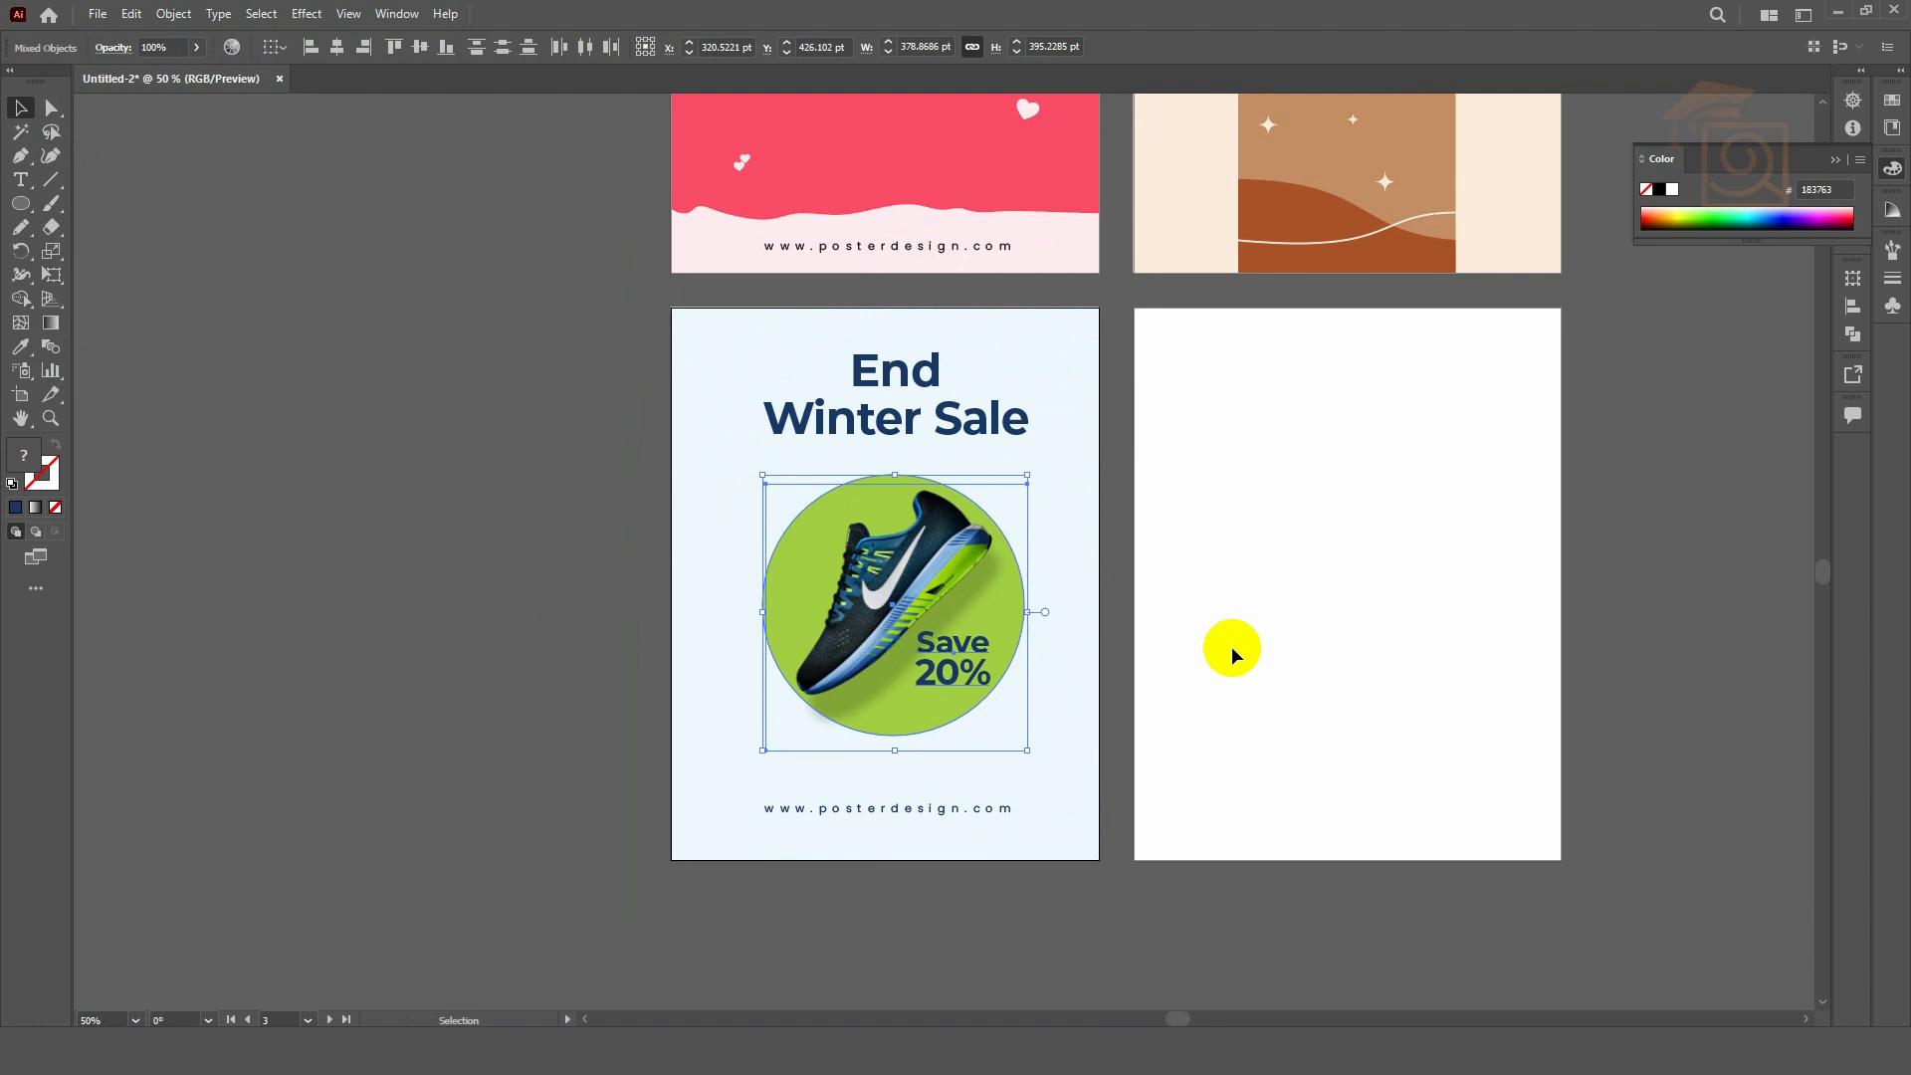
pyautogui.click(1090, 939)
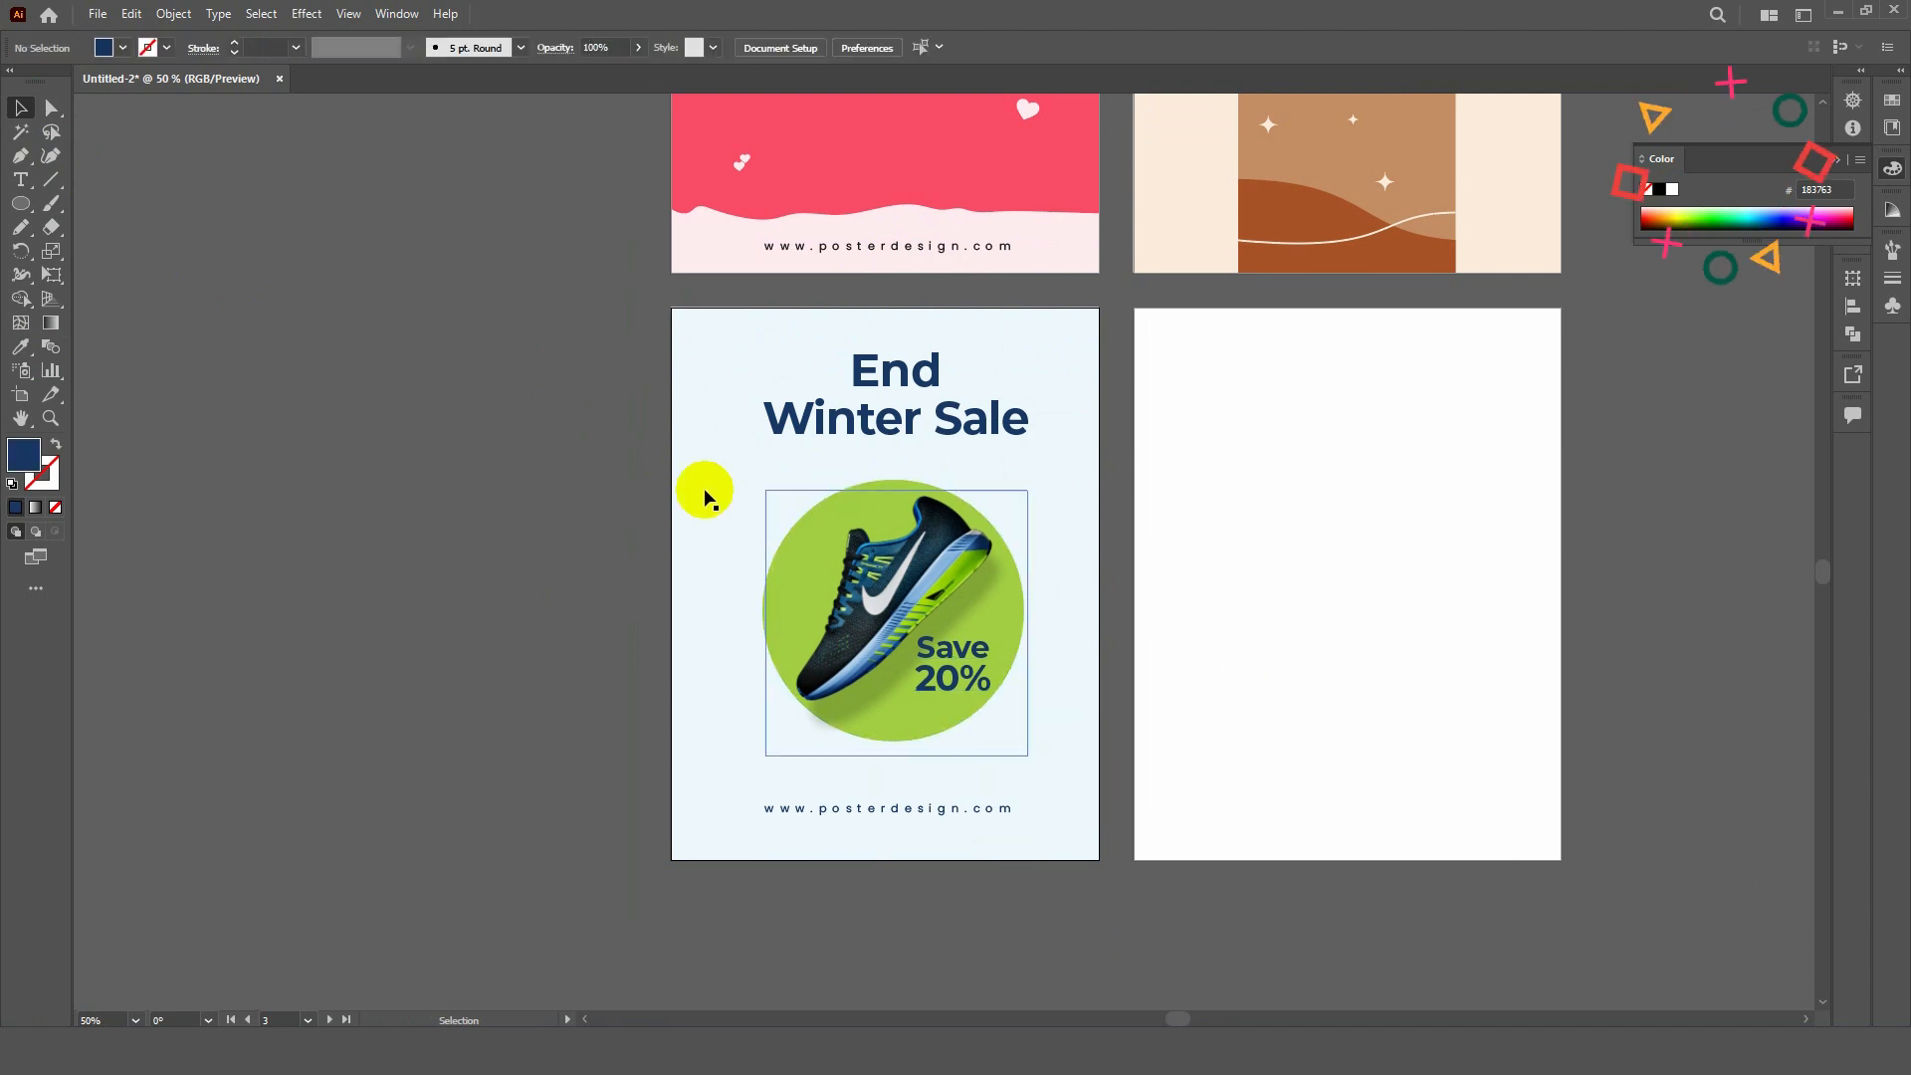
# - Build a small navy plus sign from two crossed rectangles about 12.4 by 4.3 pt near the poster's left edge and group them
pyautogui.click(23, 206)
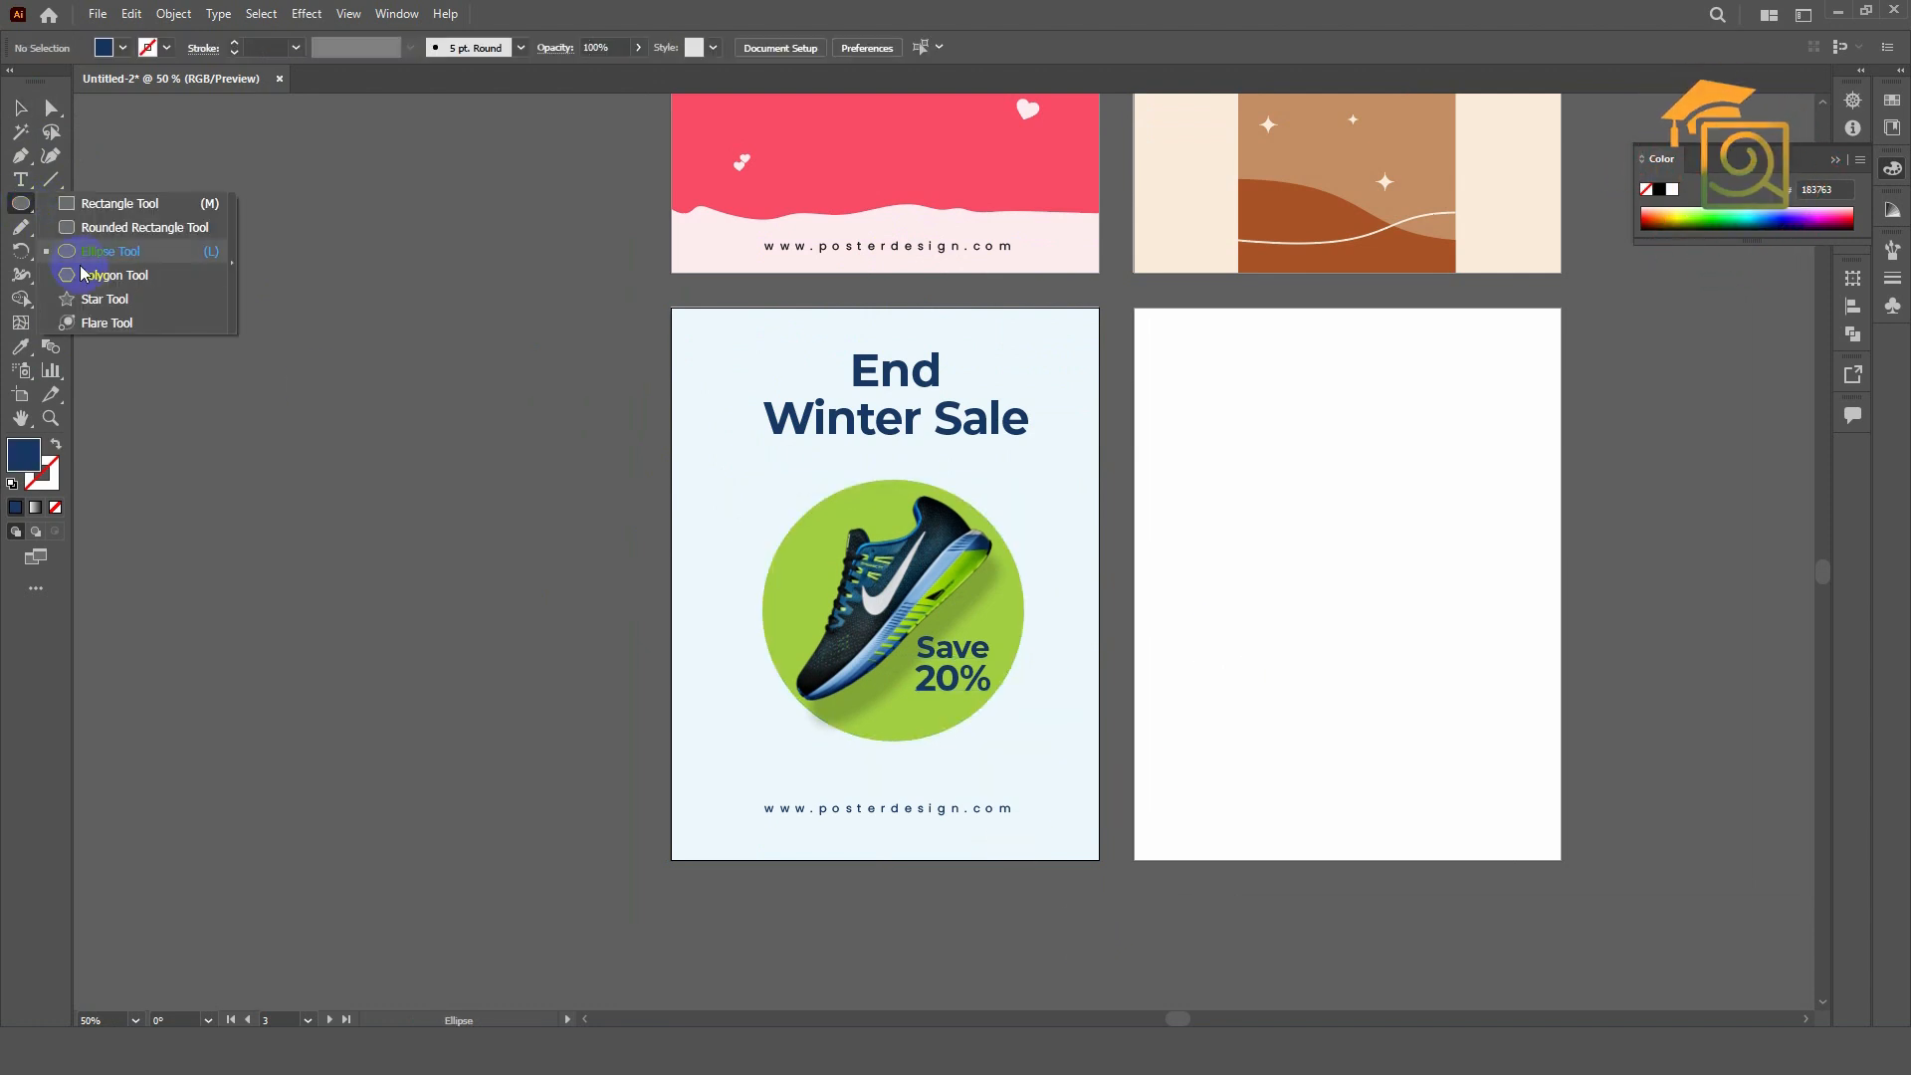
pyautogui.click(100, 204)
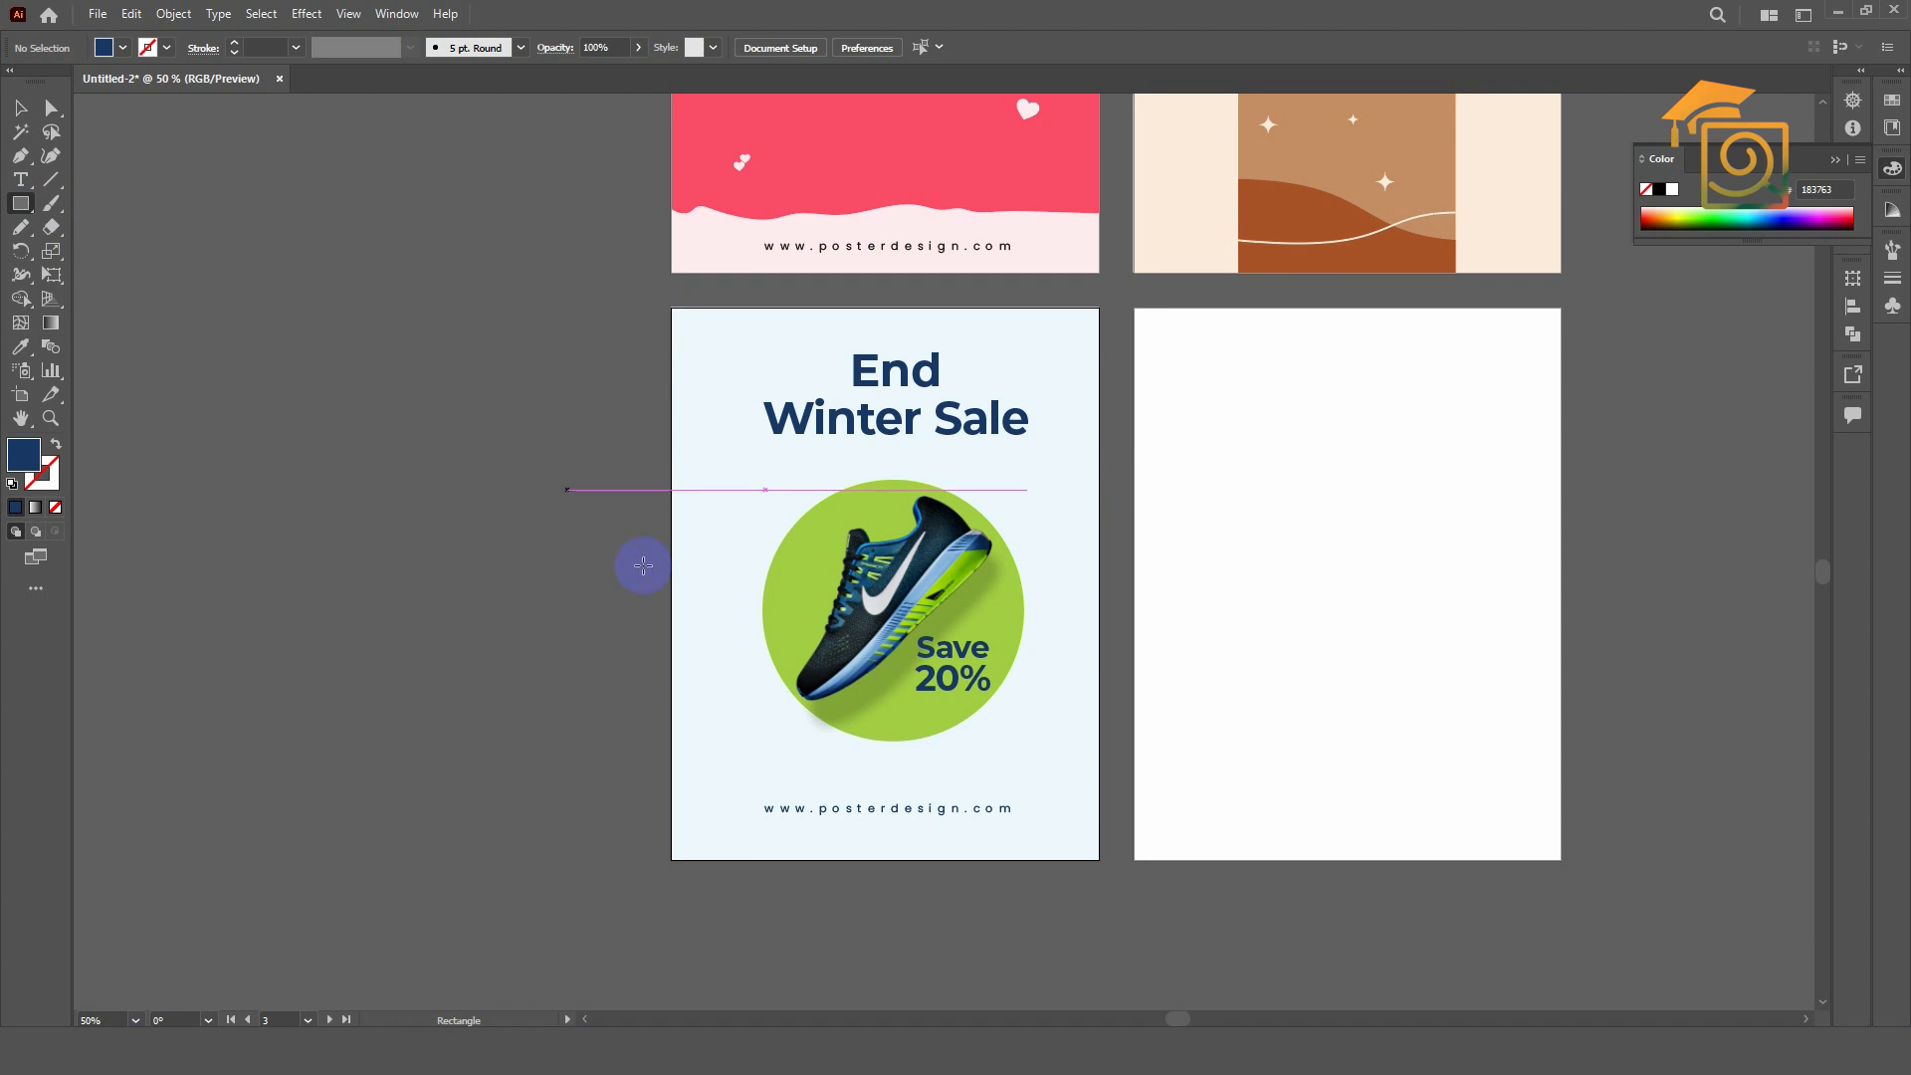
pyautogui.scroll(3, 808, 612)
pyautogui.moveTo(419, 426); pyautogui.dragTo(654, 522)
pyautogui.press('v')
pyautogui.scroll(2, 448, 453)
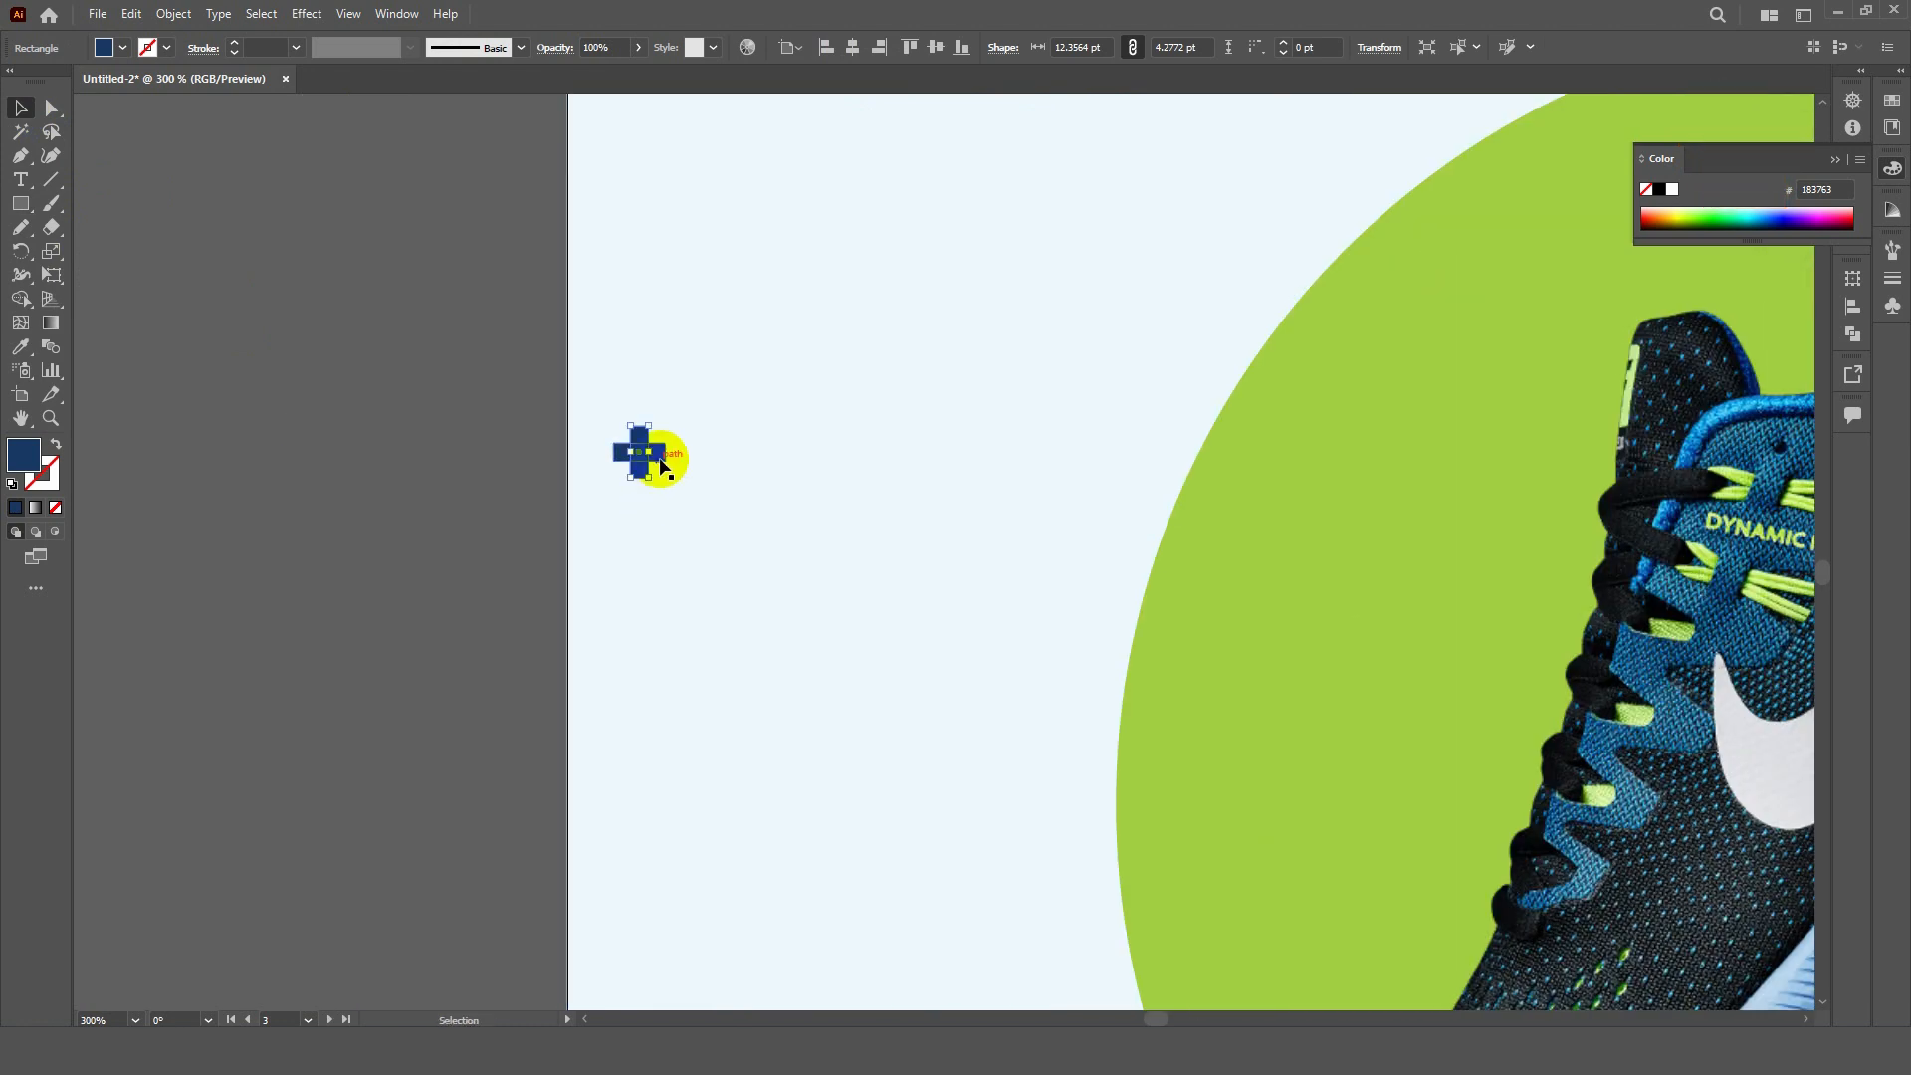
pyautogui.keyDown('shift'); pyautogui.click(660, 457); pyautogui.keyUp('shift')
pyautogui.hotkey('ctrl', '1')
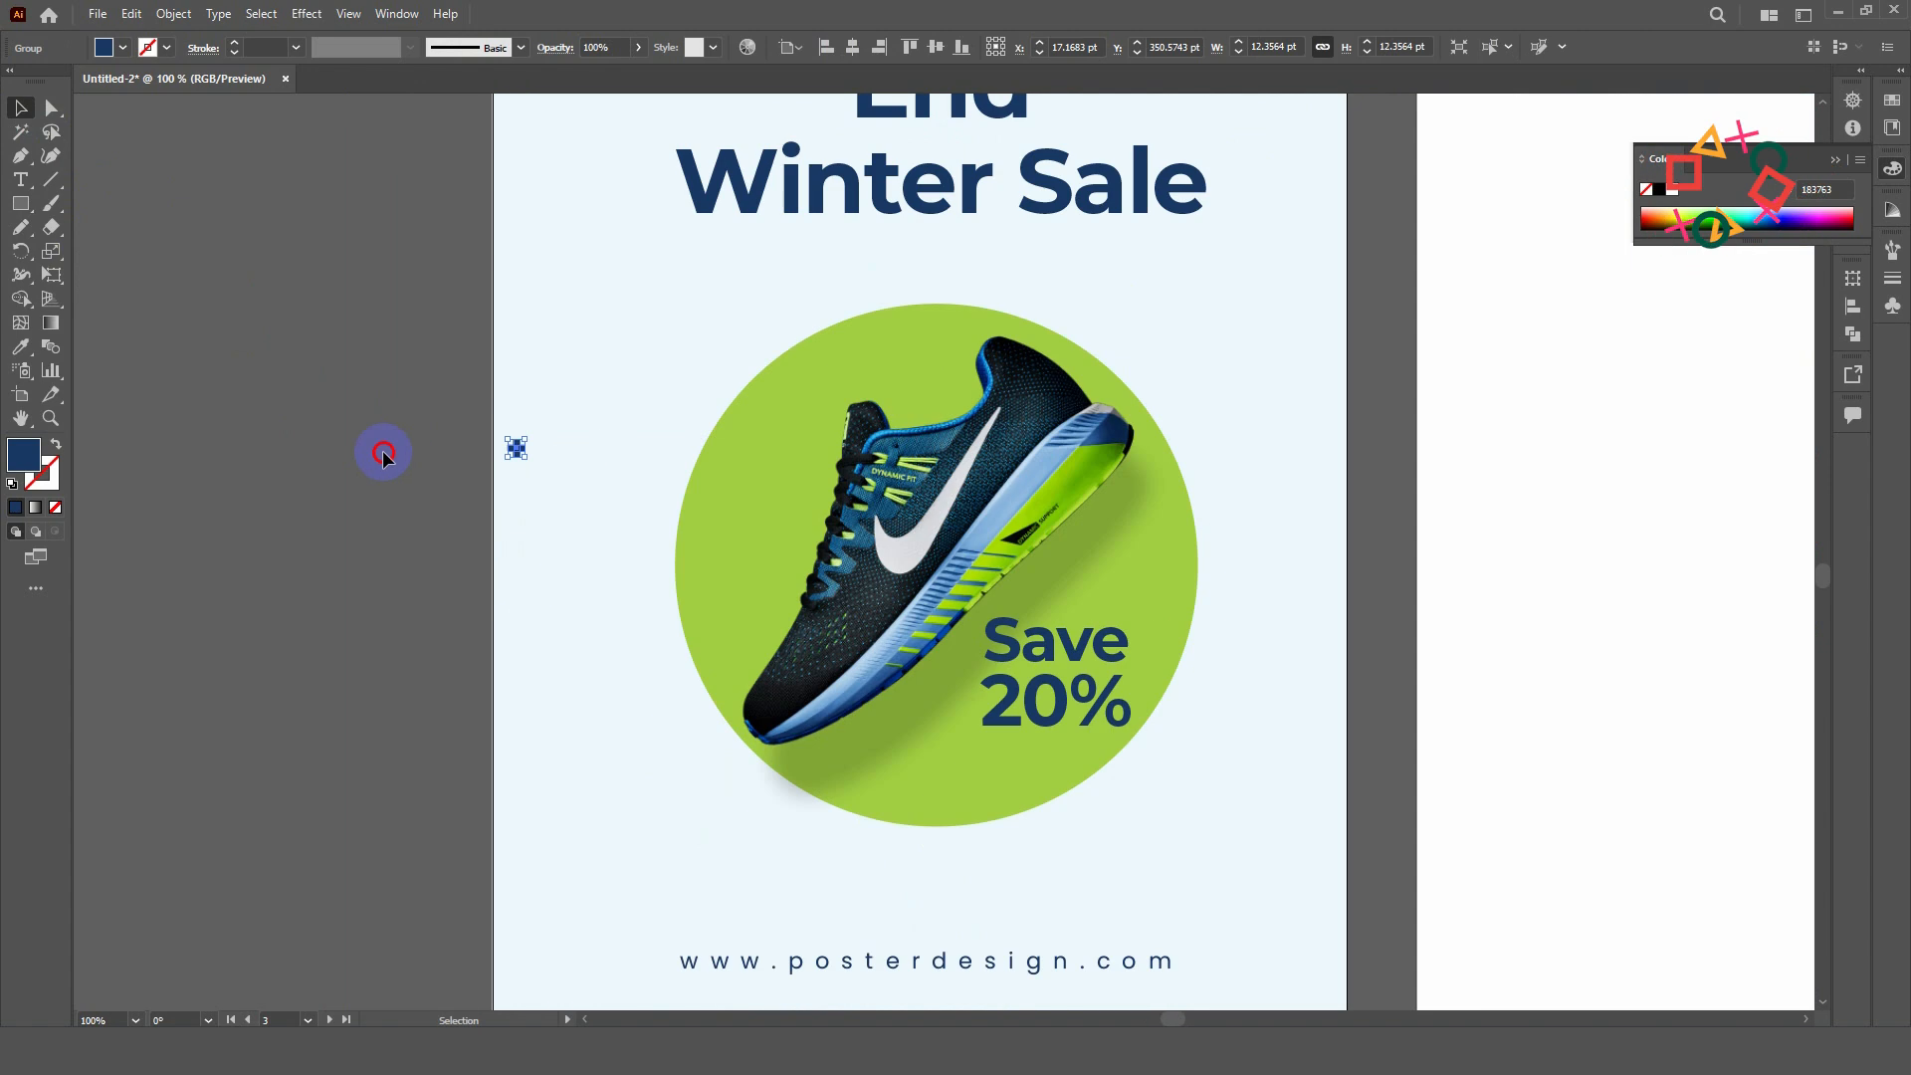
# - Arrange three rotated plus signs around the poster: at the circle's upper left, inside its right side and below its lower left
pyautogui.moveTo(516, 449); pyautogui.dragTo(748, 860)
pyautogui.hotkey('ctrl', '-')
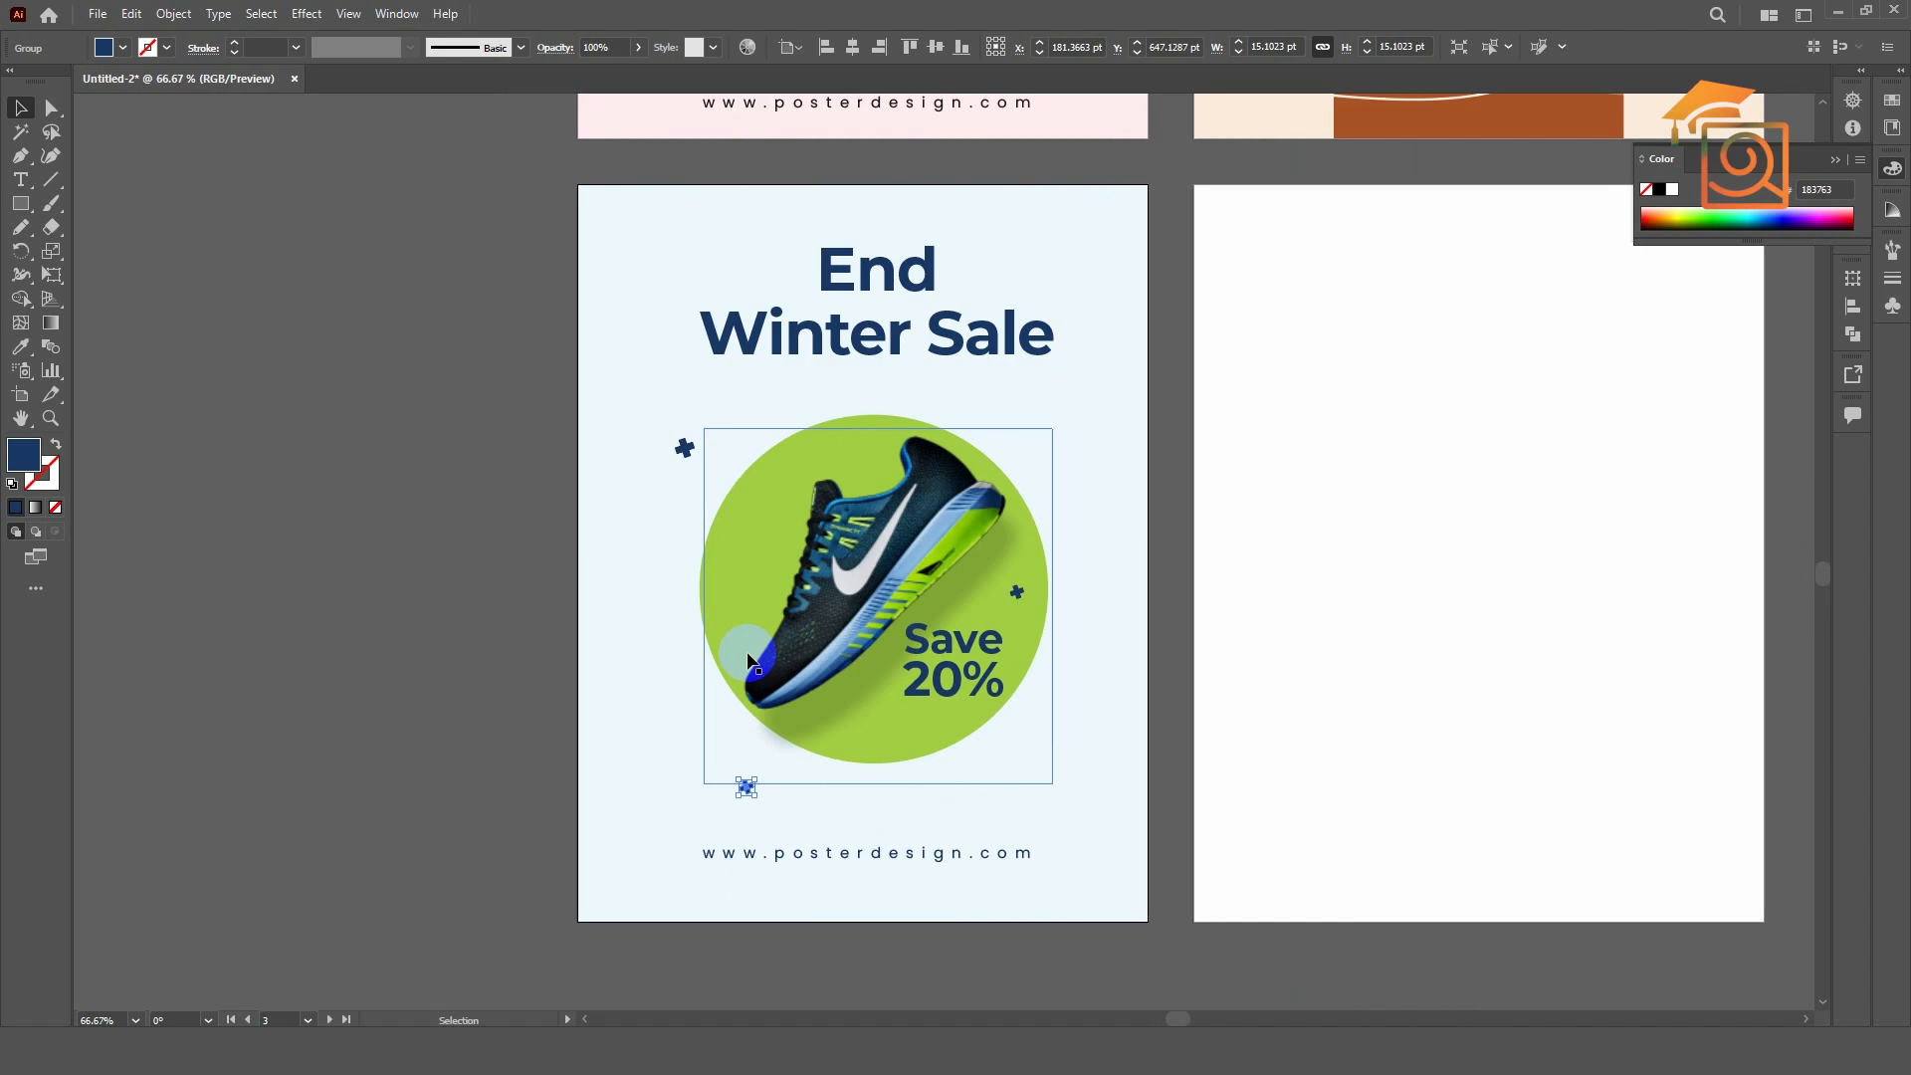
pyautogui.click(502, 643)
# - Place the image man.png from the file folder onto the blank fourth artboard
pyautogui.scroll(-1, 462, 630)
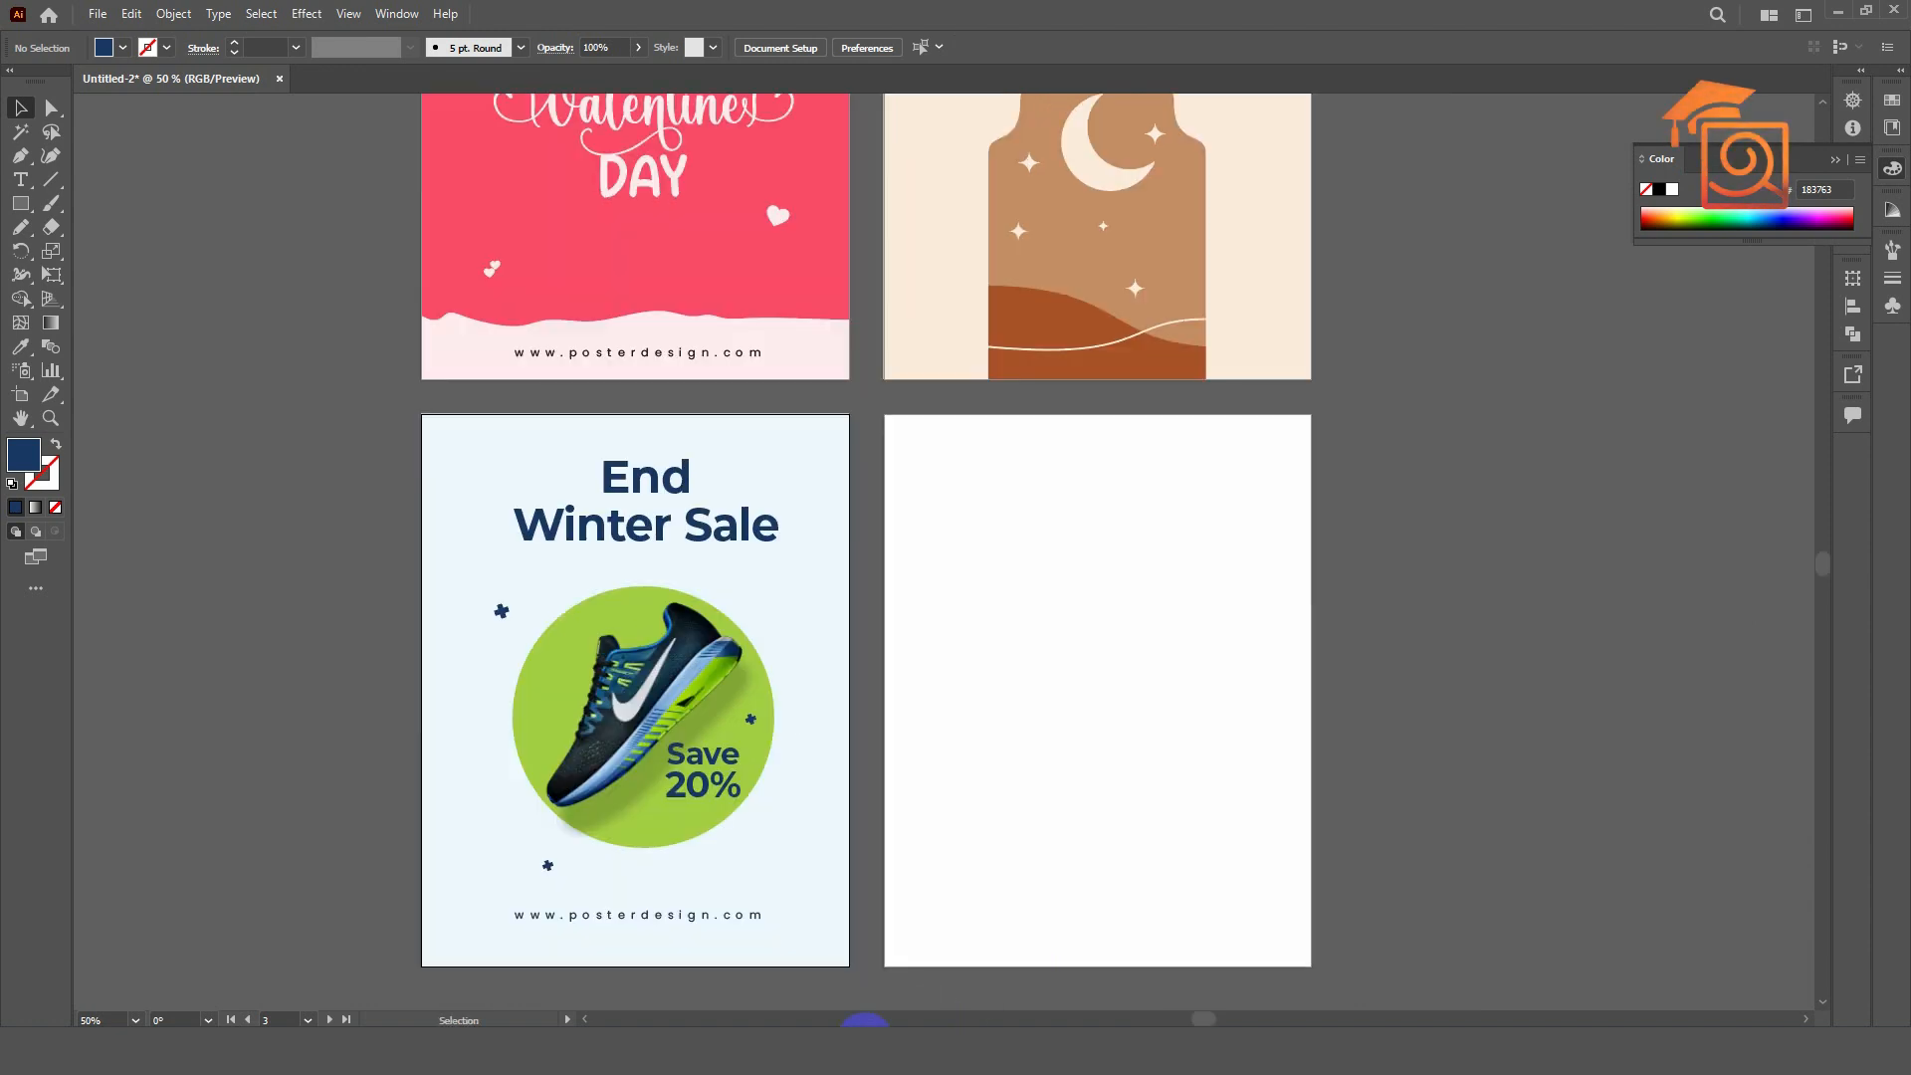
pyautogui.click(853, 1044)
pyautogui.moveTo(548, 189); pyautogui.dragTo(1024, 725)
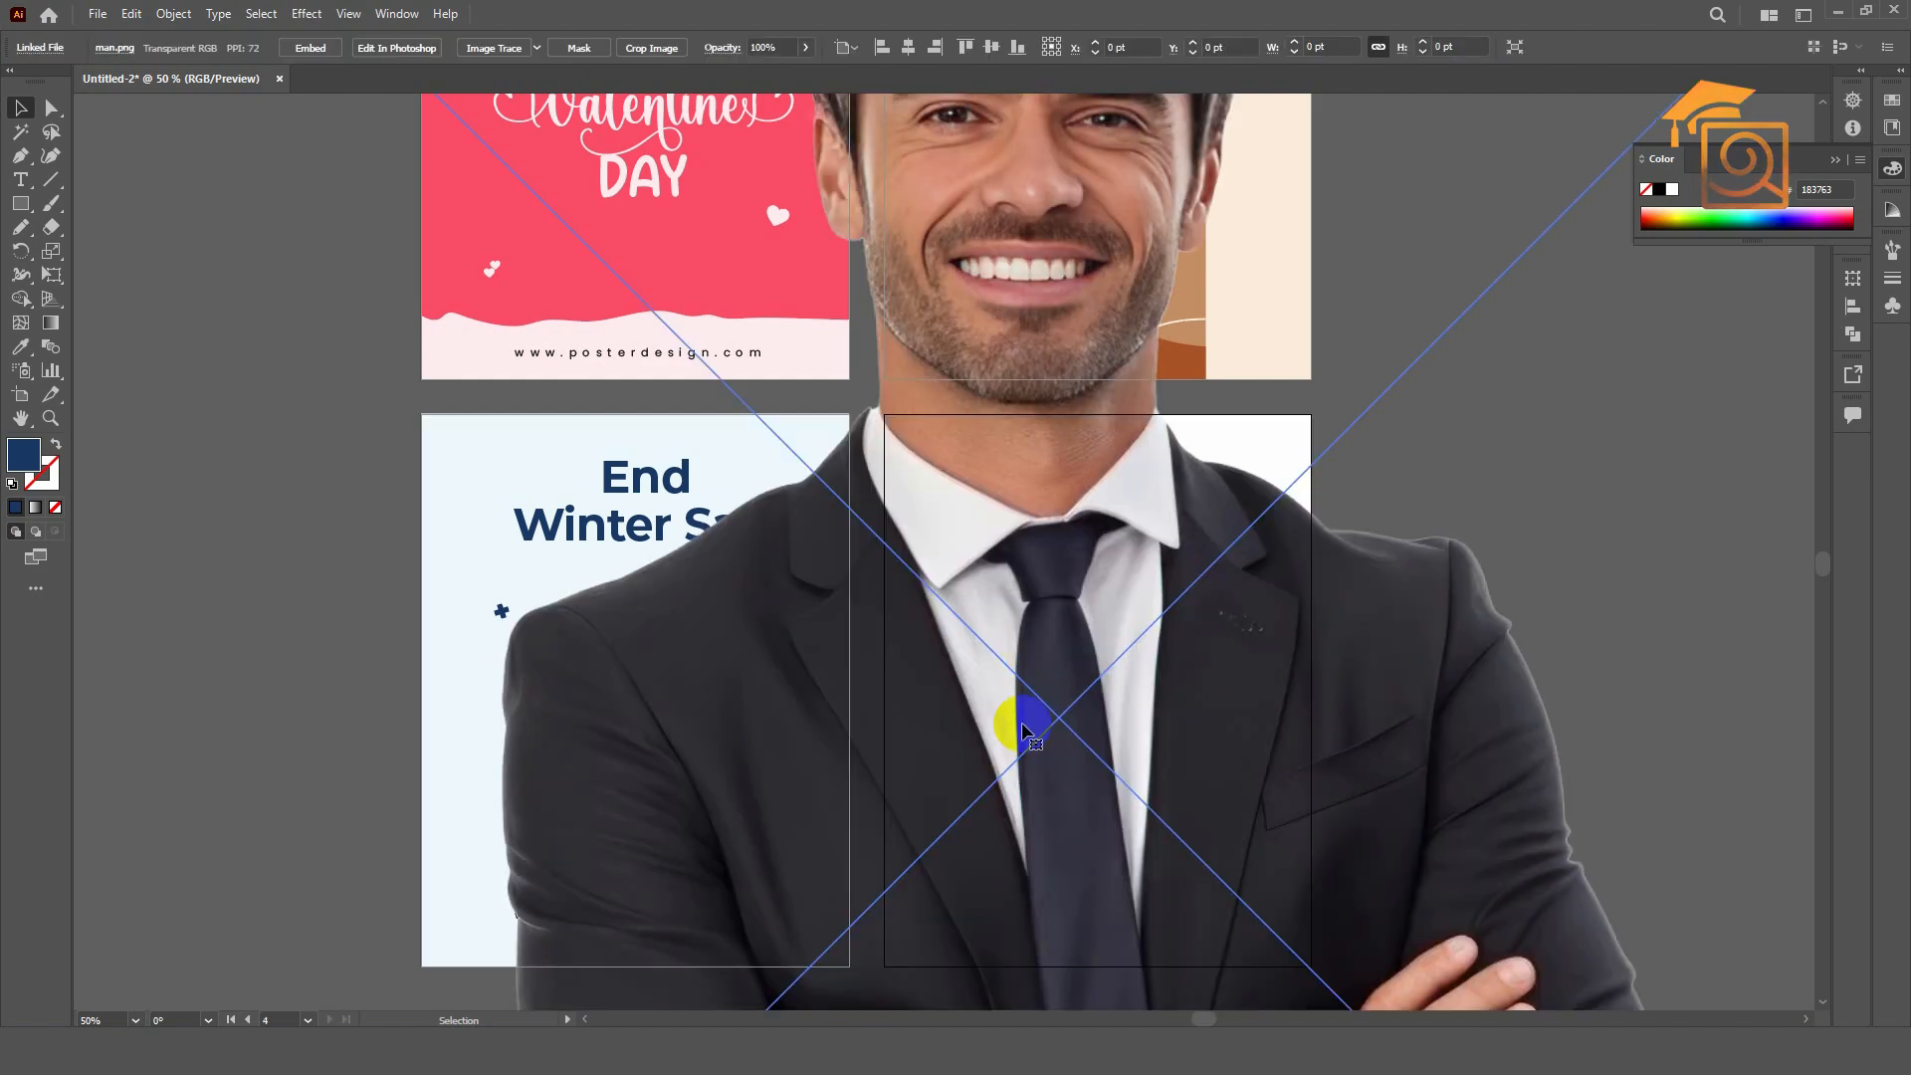
# - Scale the photo of the man proportionally to about 750 pt wide and embed it in the document
pyautogui.scroll(-2, 767, 469)
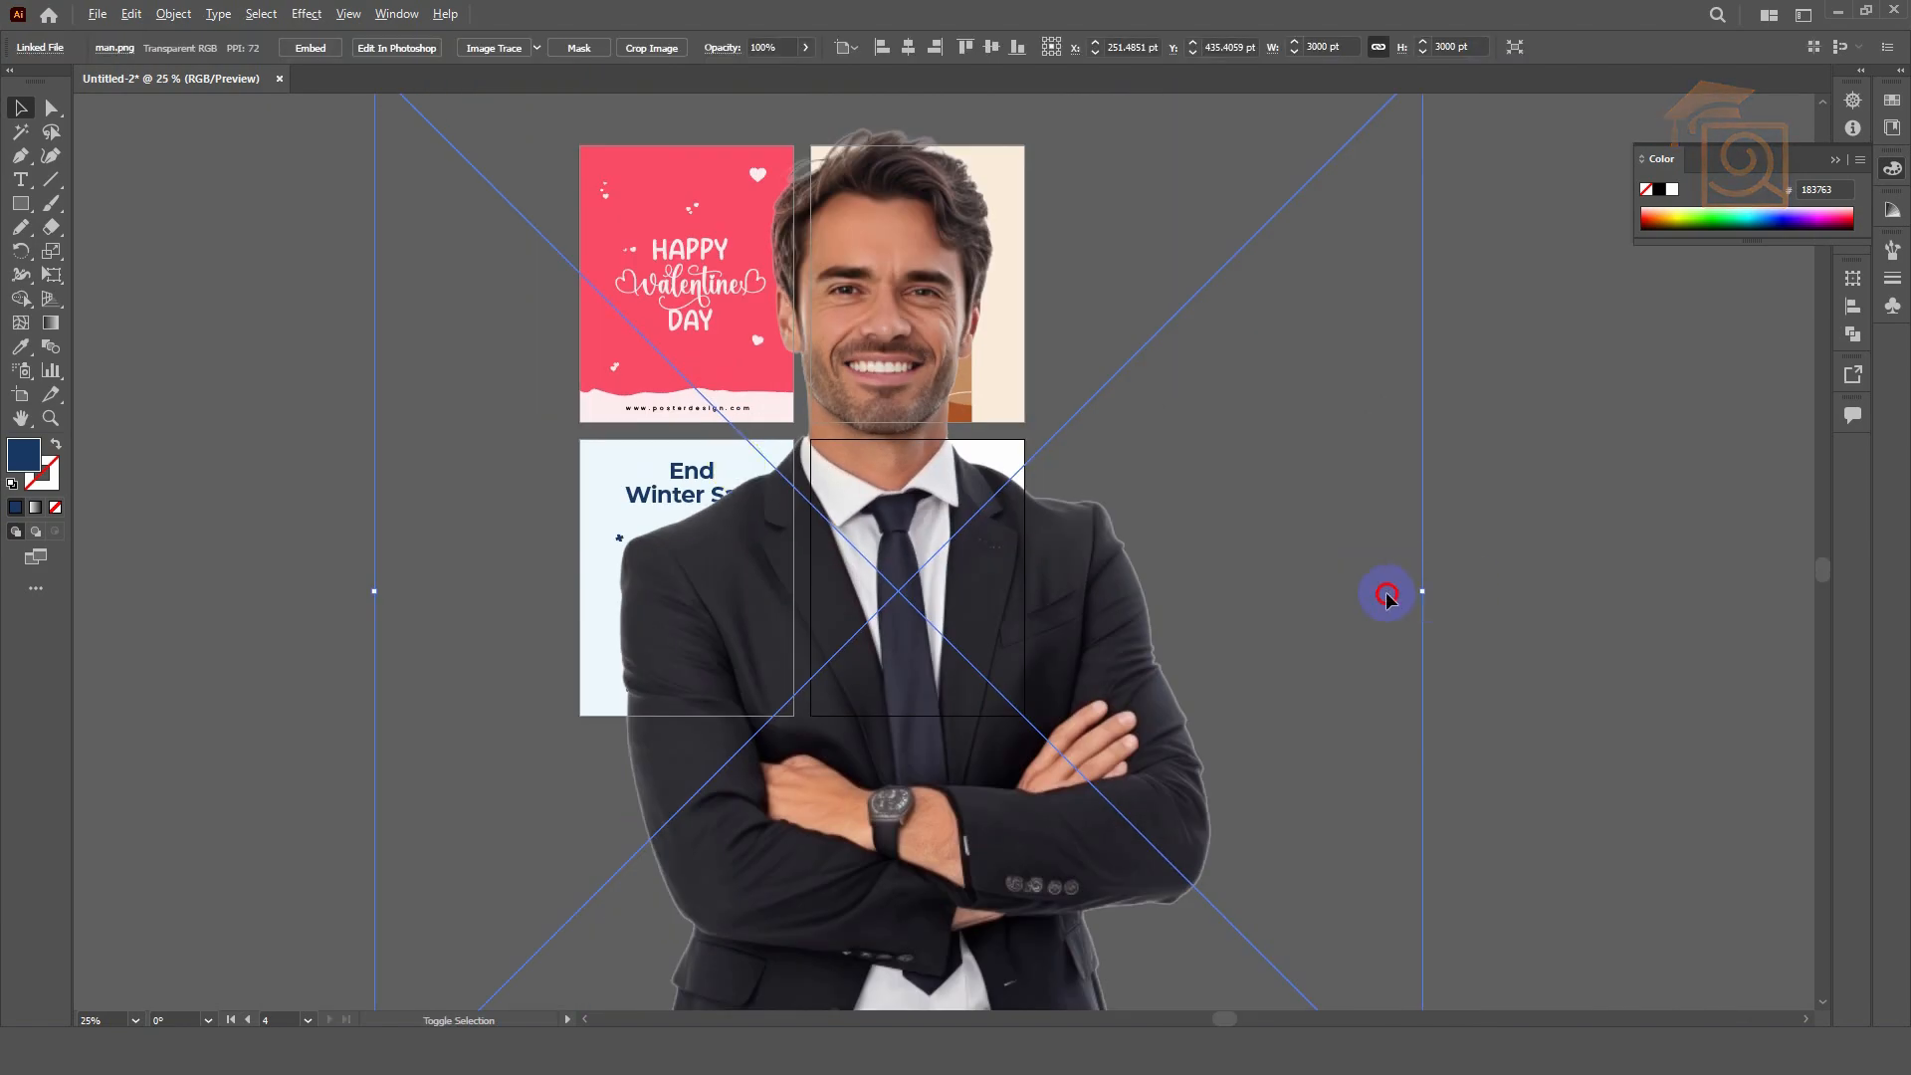
pyautogui.moveTo(1381, 596); pyautogui.dragTo(1020, 588)
pyautogui.click(315, 48)
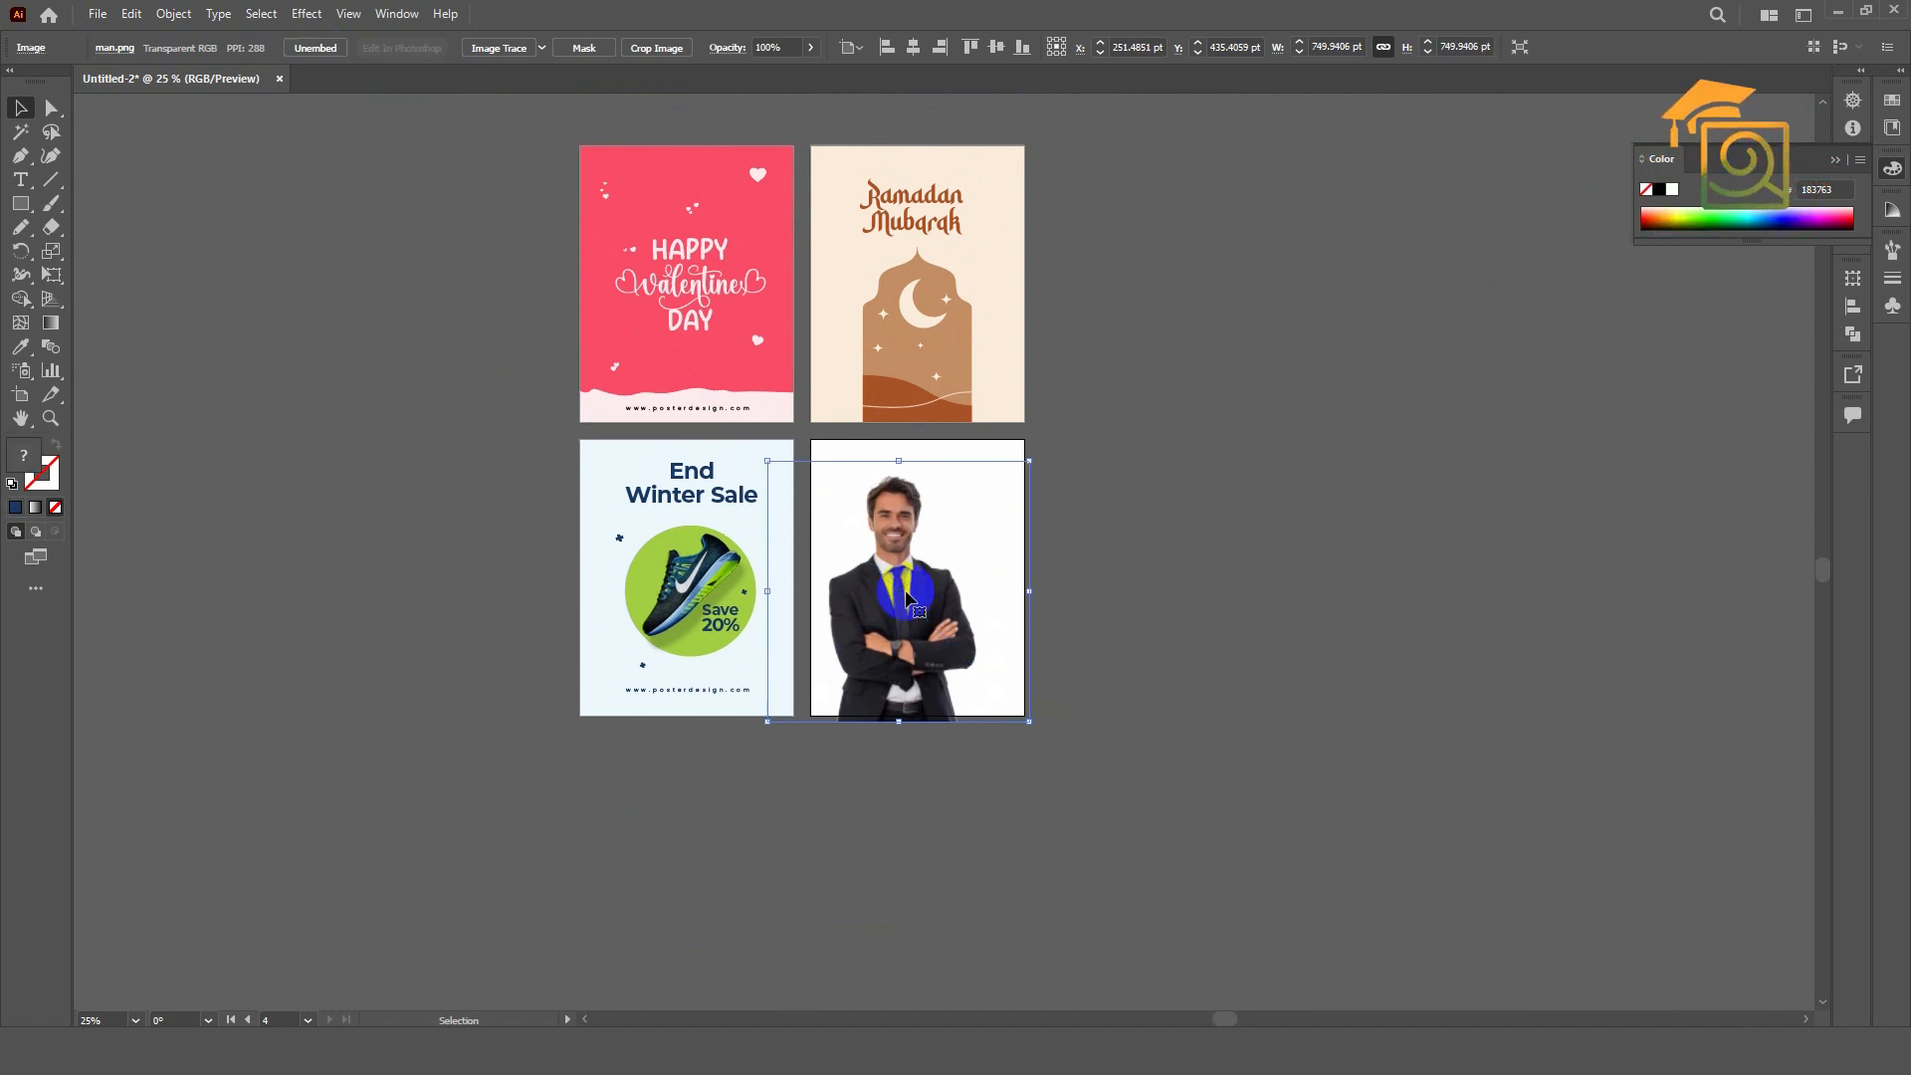
# - Reduce the photo of the man to about 537 pt wide and position it centered in the fourth artboard's upper part
pyautogui.scroll(1, 906, 597)
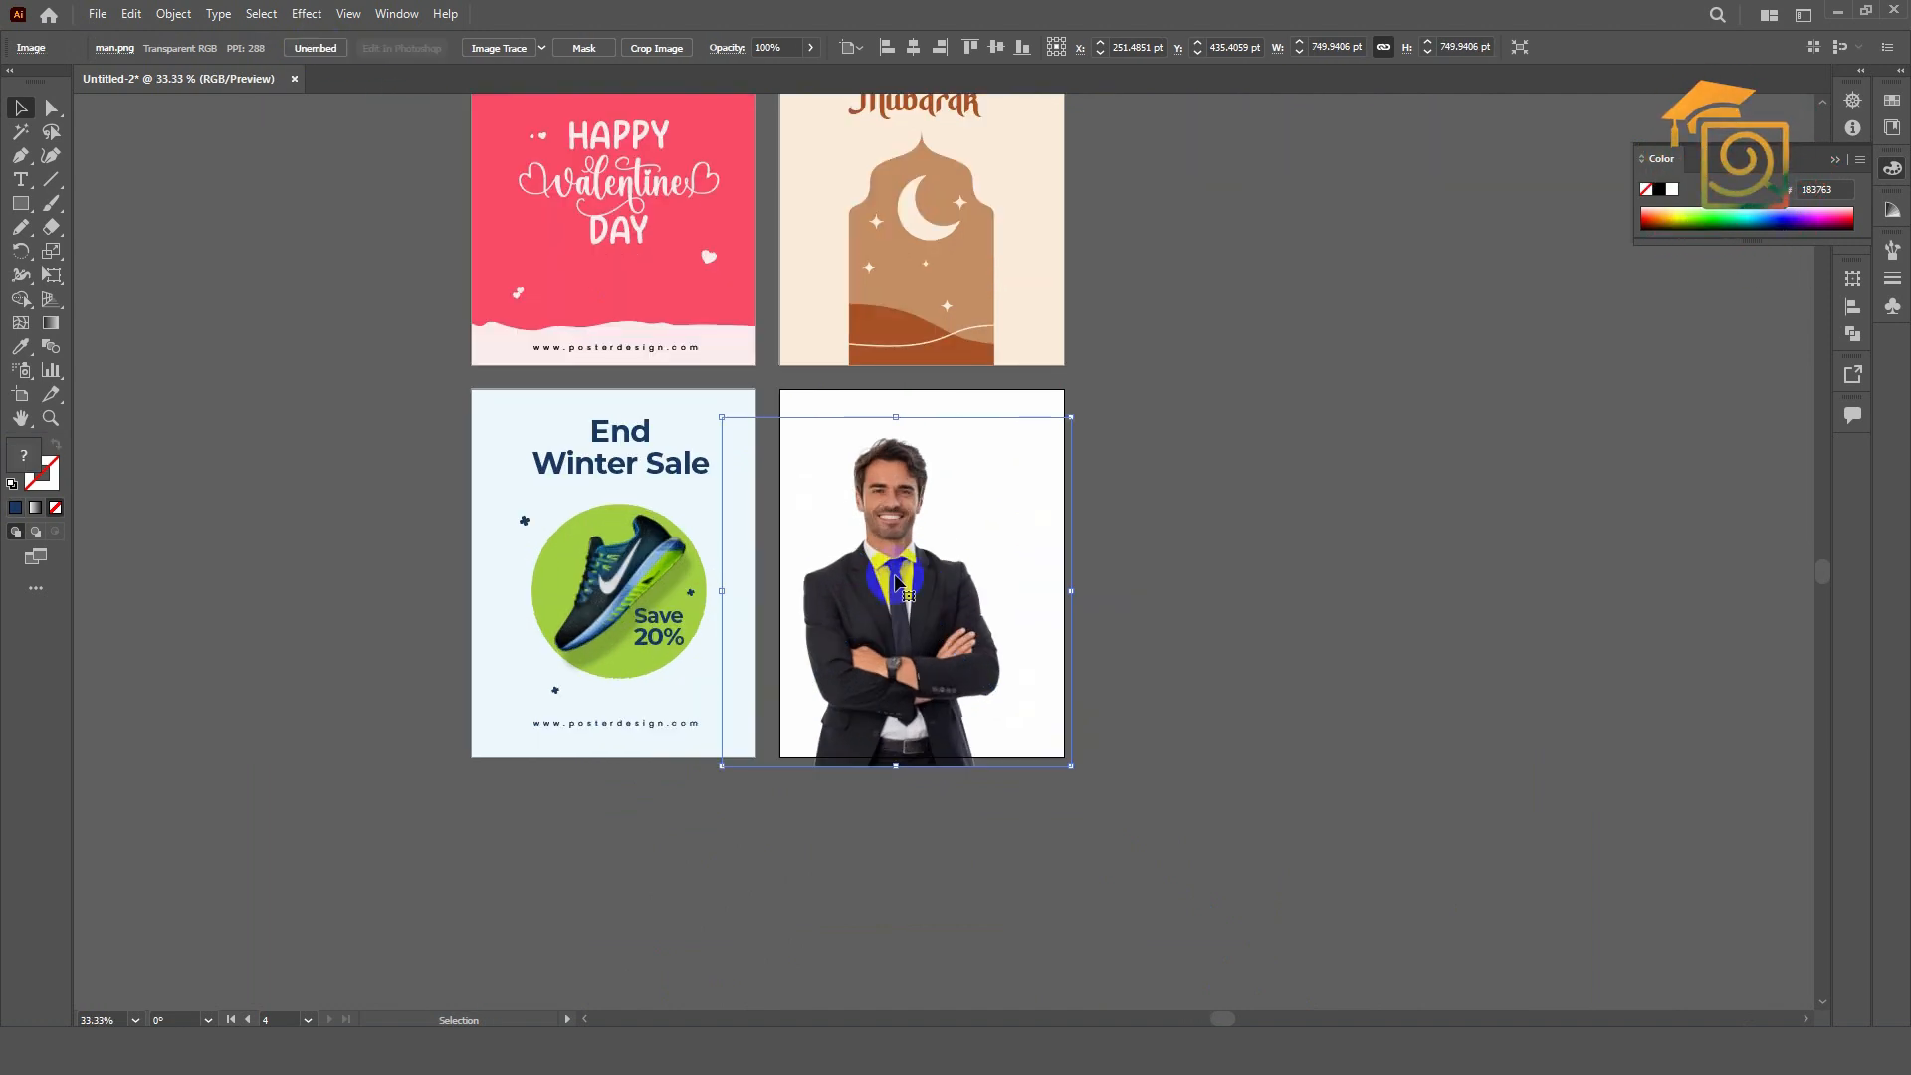
pyautogui.moveTo(1071, 591); pyautogui.dragTo(1072, 485)
pyautogui.scroll(1, 966, 533)
pyautogui.scroll(1, 965, 539)
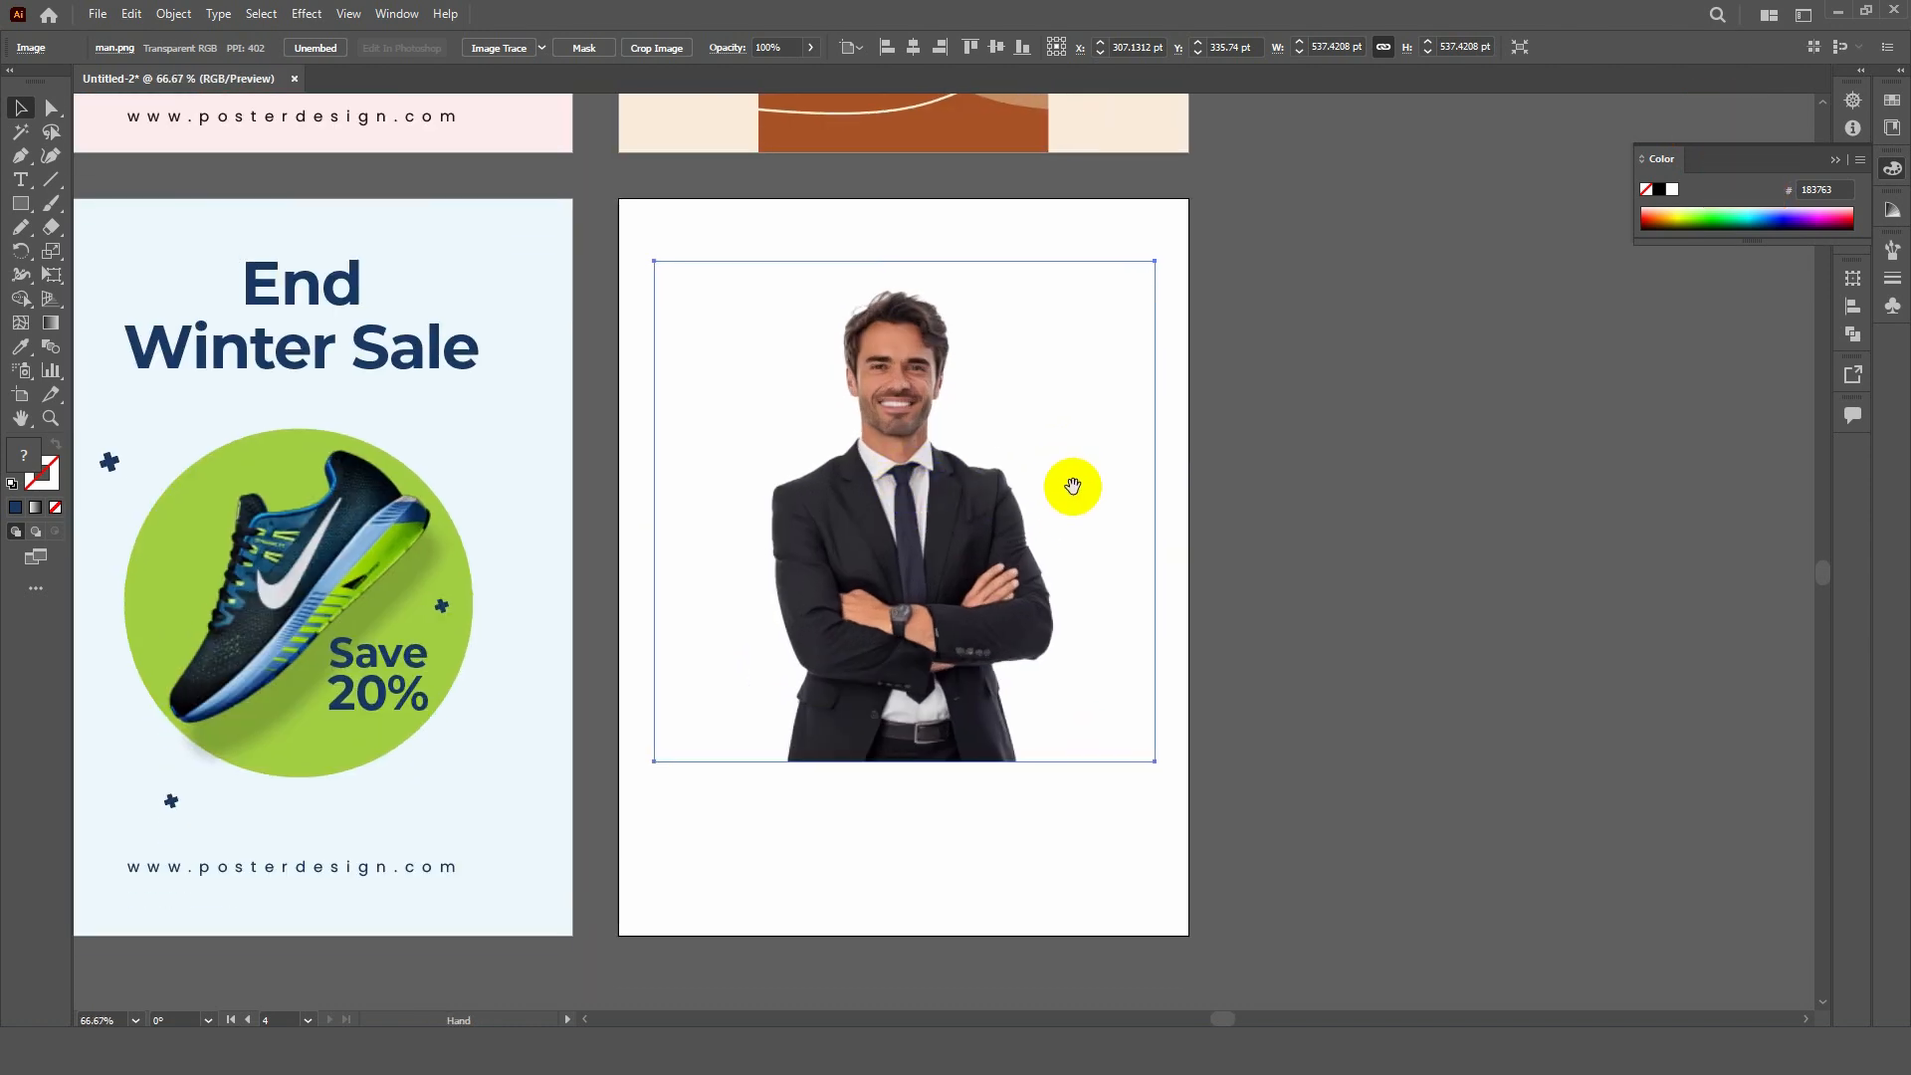
# - Convert the photo of the man to grayscale through Adjust Color Balance, with Black set to -13%
pyautogui.click(130, 14)
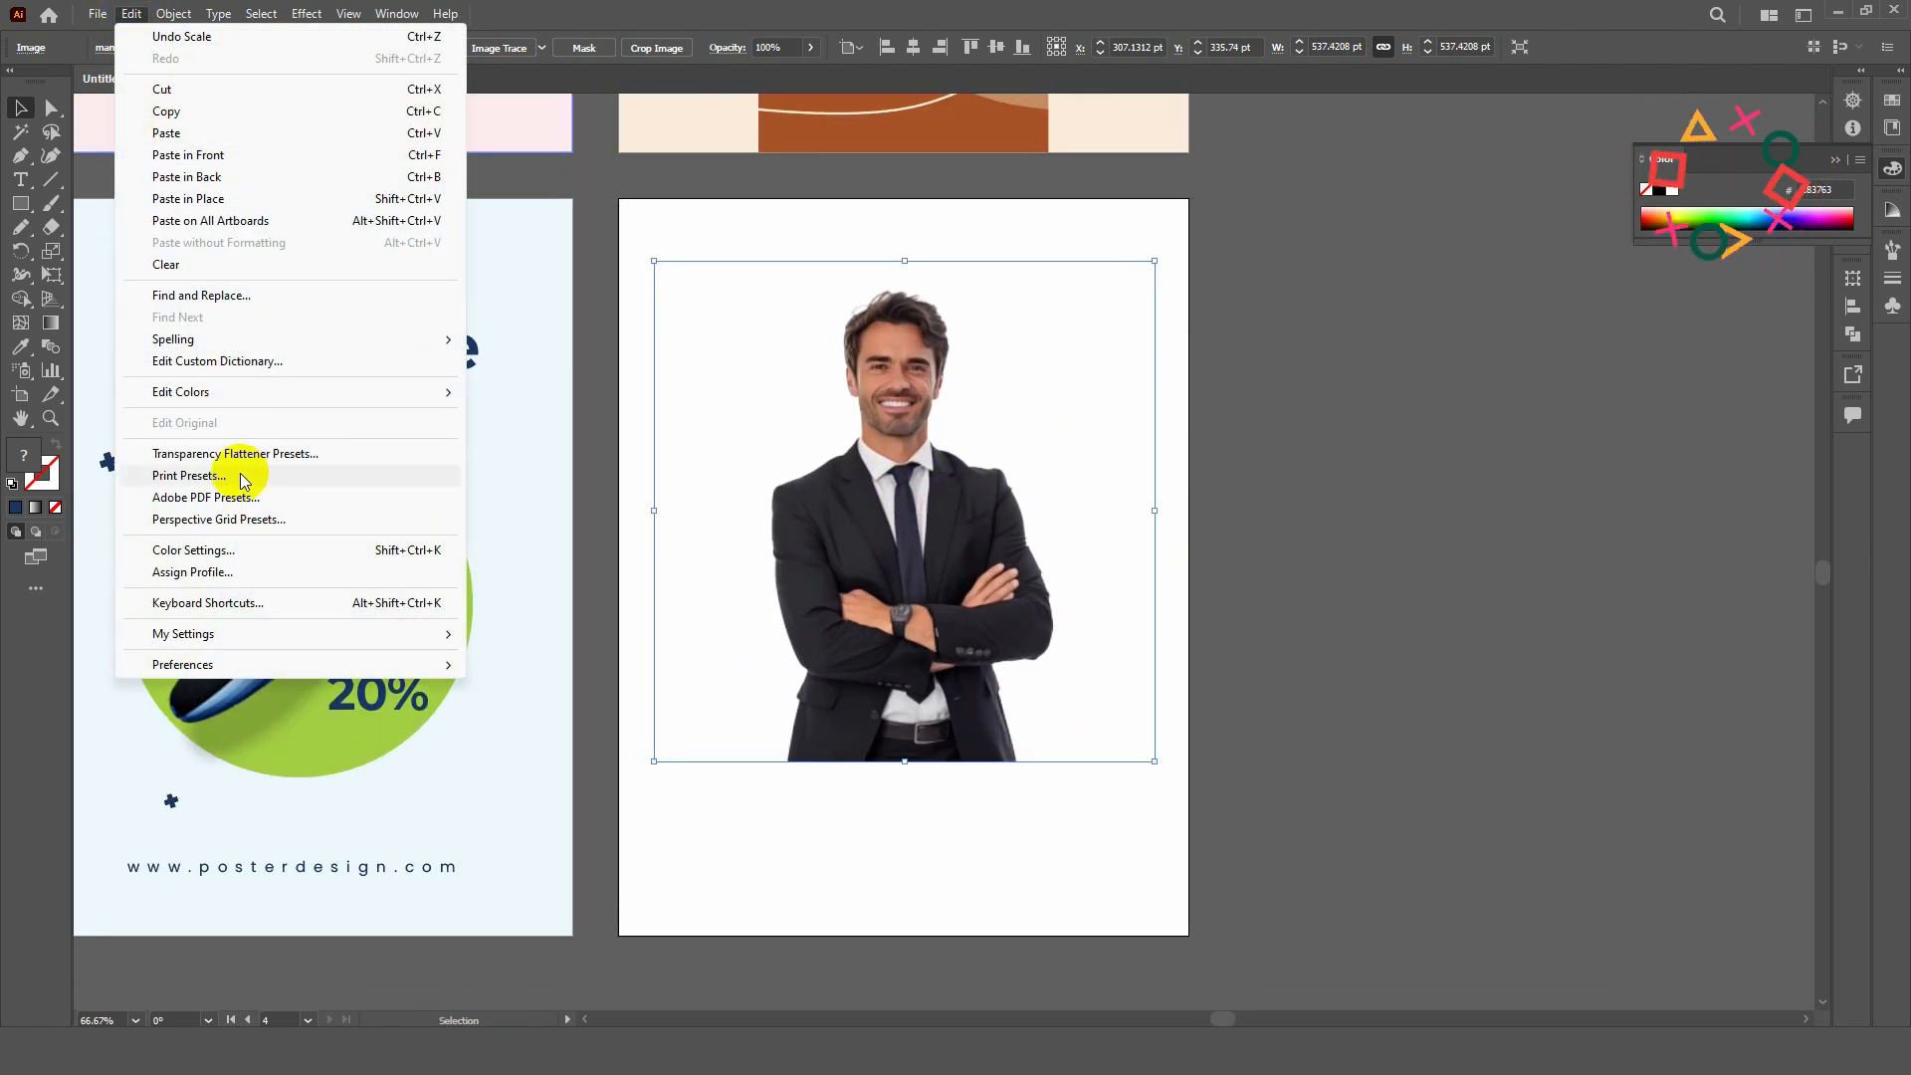
pyautogui.moveTo(426, 392)
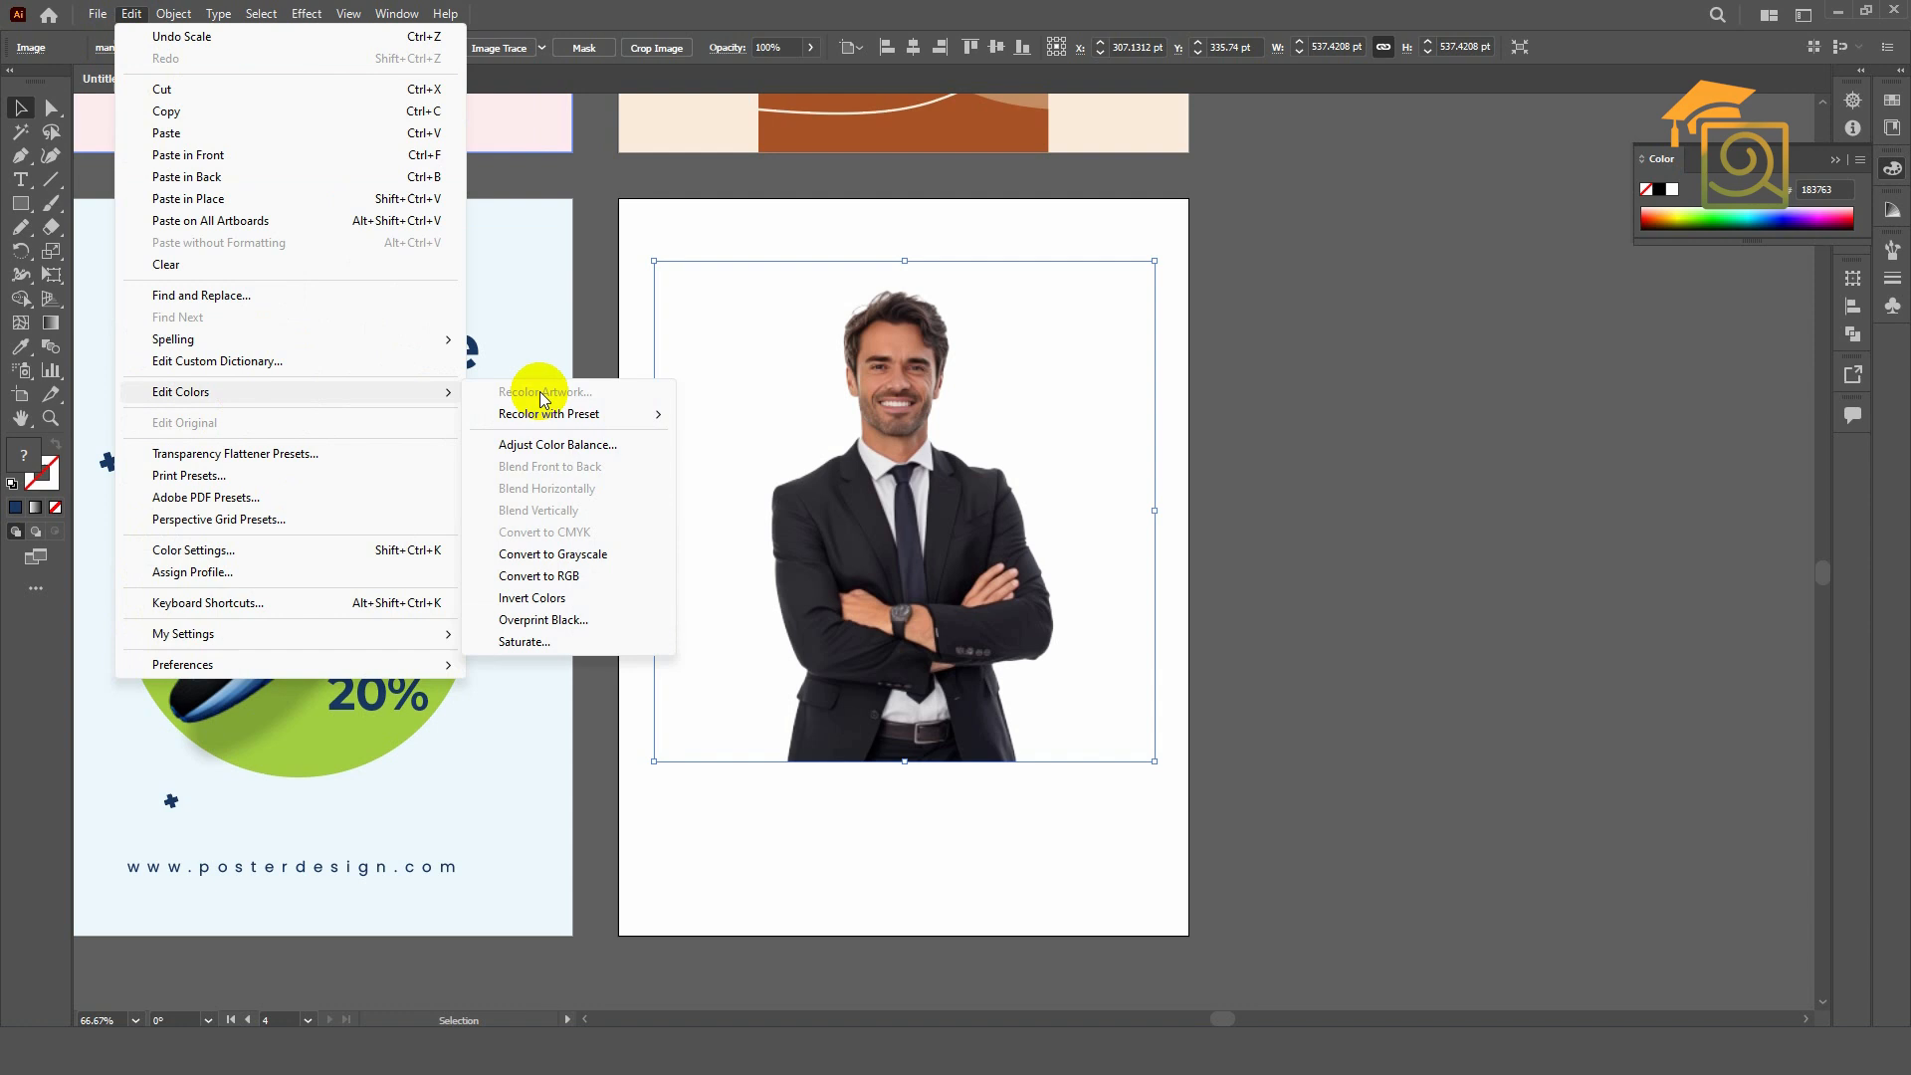
pyautogui.click(547, 445)
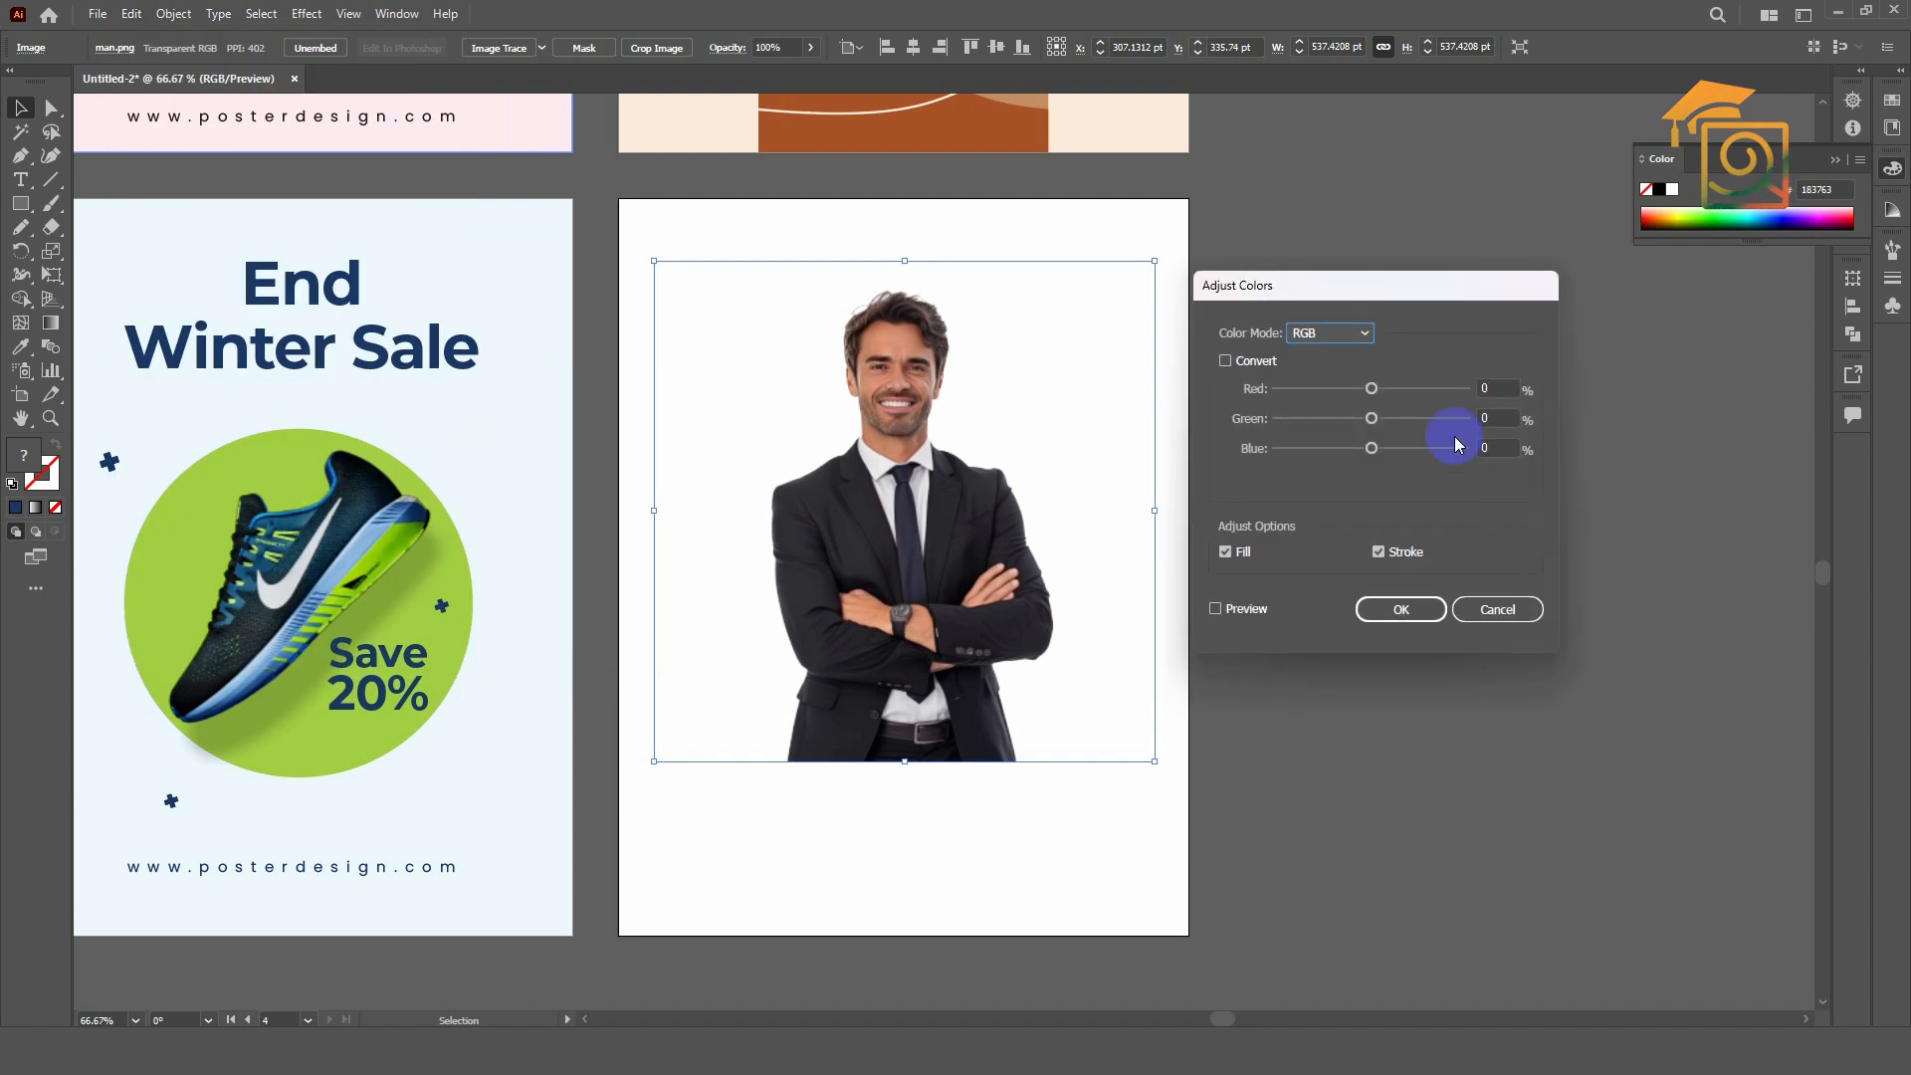
pyautogui.click(1215, 608)
pyautogui.moveTo(1381, 390); pyautogui.dragTo(1333, 392)
pyautogui.click(1329, 332)
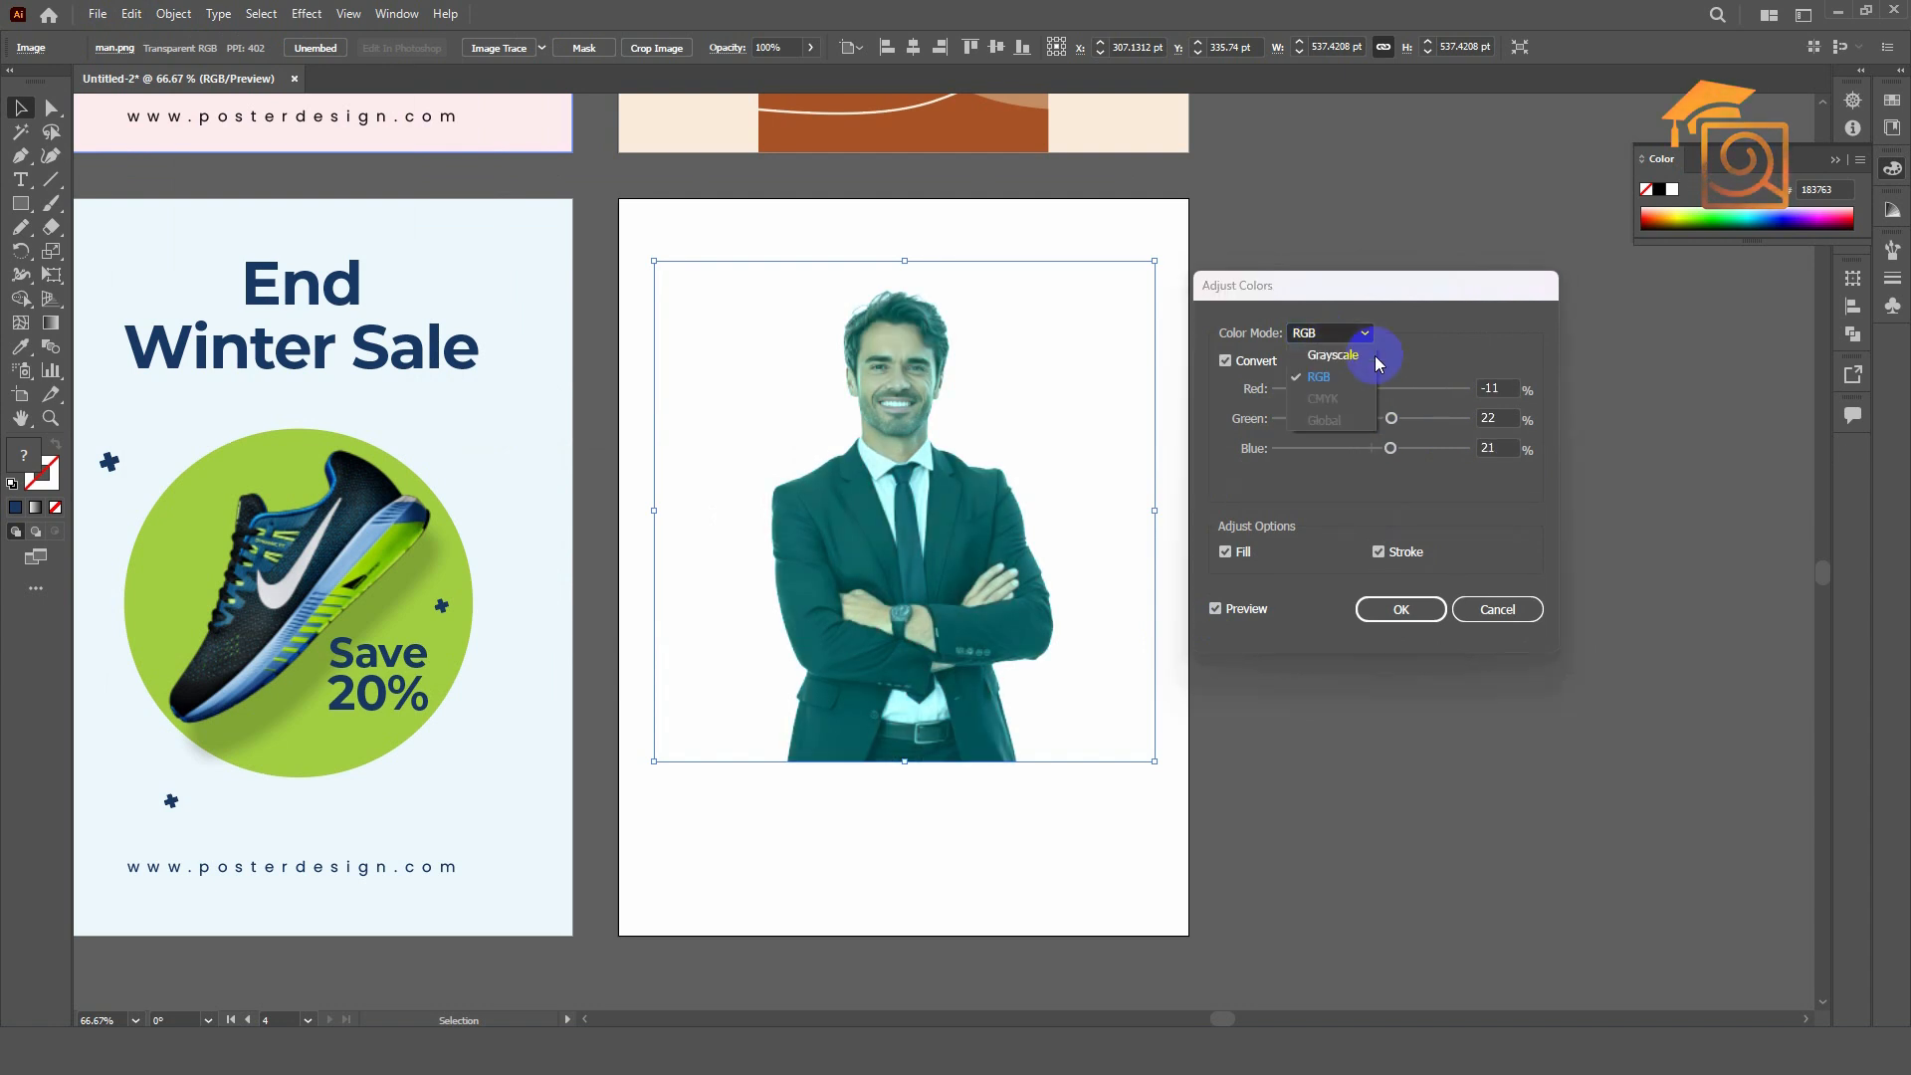
pyautogui.click(1324, 350)
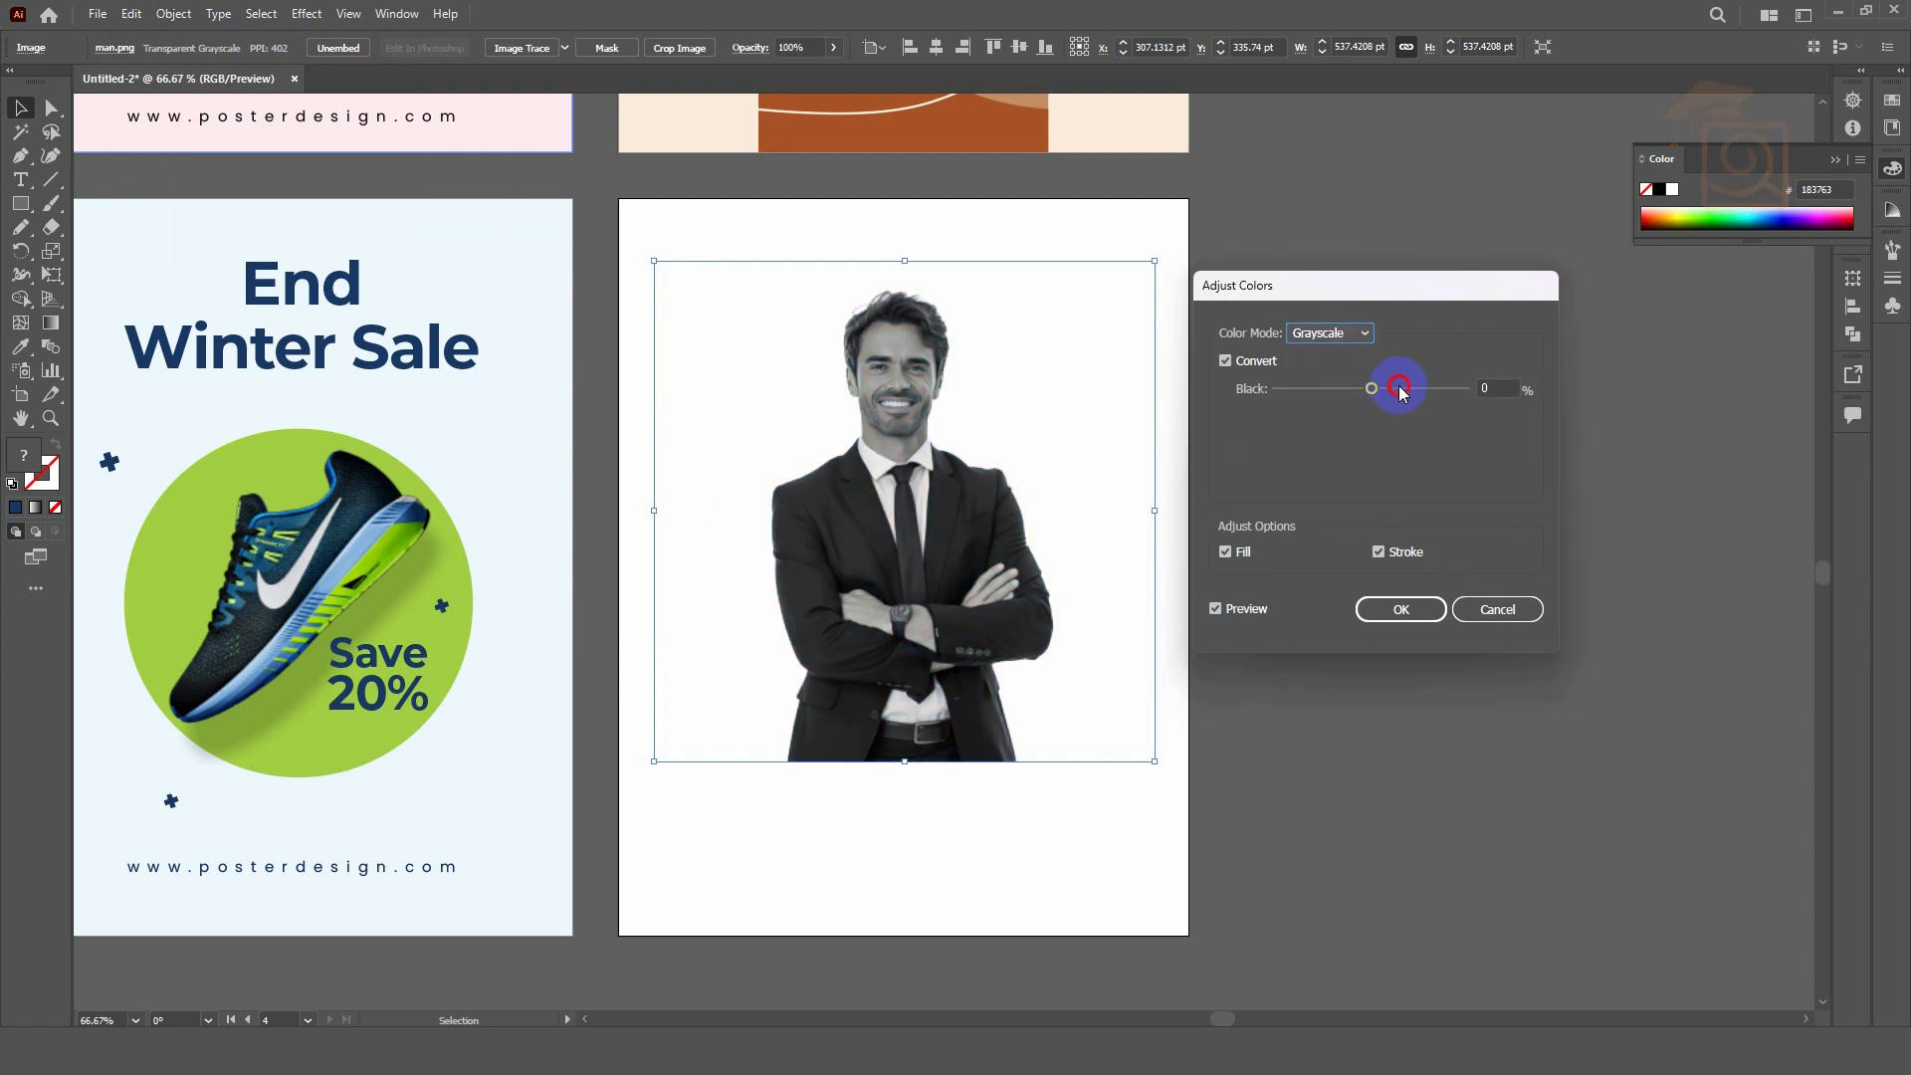
pyautogui.moveTo(1399, 391); pyautogui.dragTo(1409, 393)
pyautogui.moveTo(1293, 407); pyautogui.dragTo(1373, 393)
pyautogui.click(1400, 609)
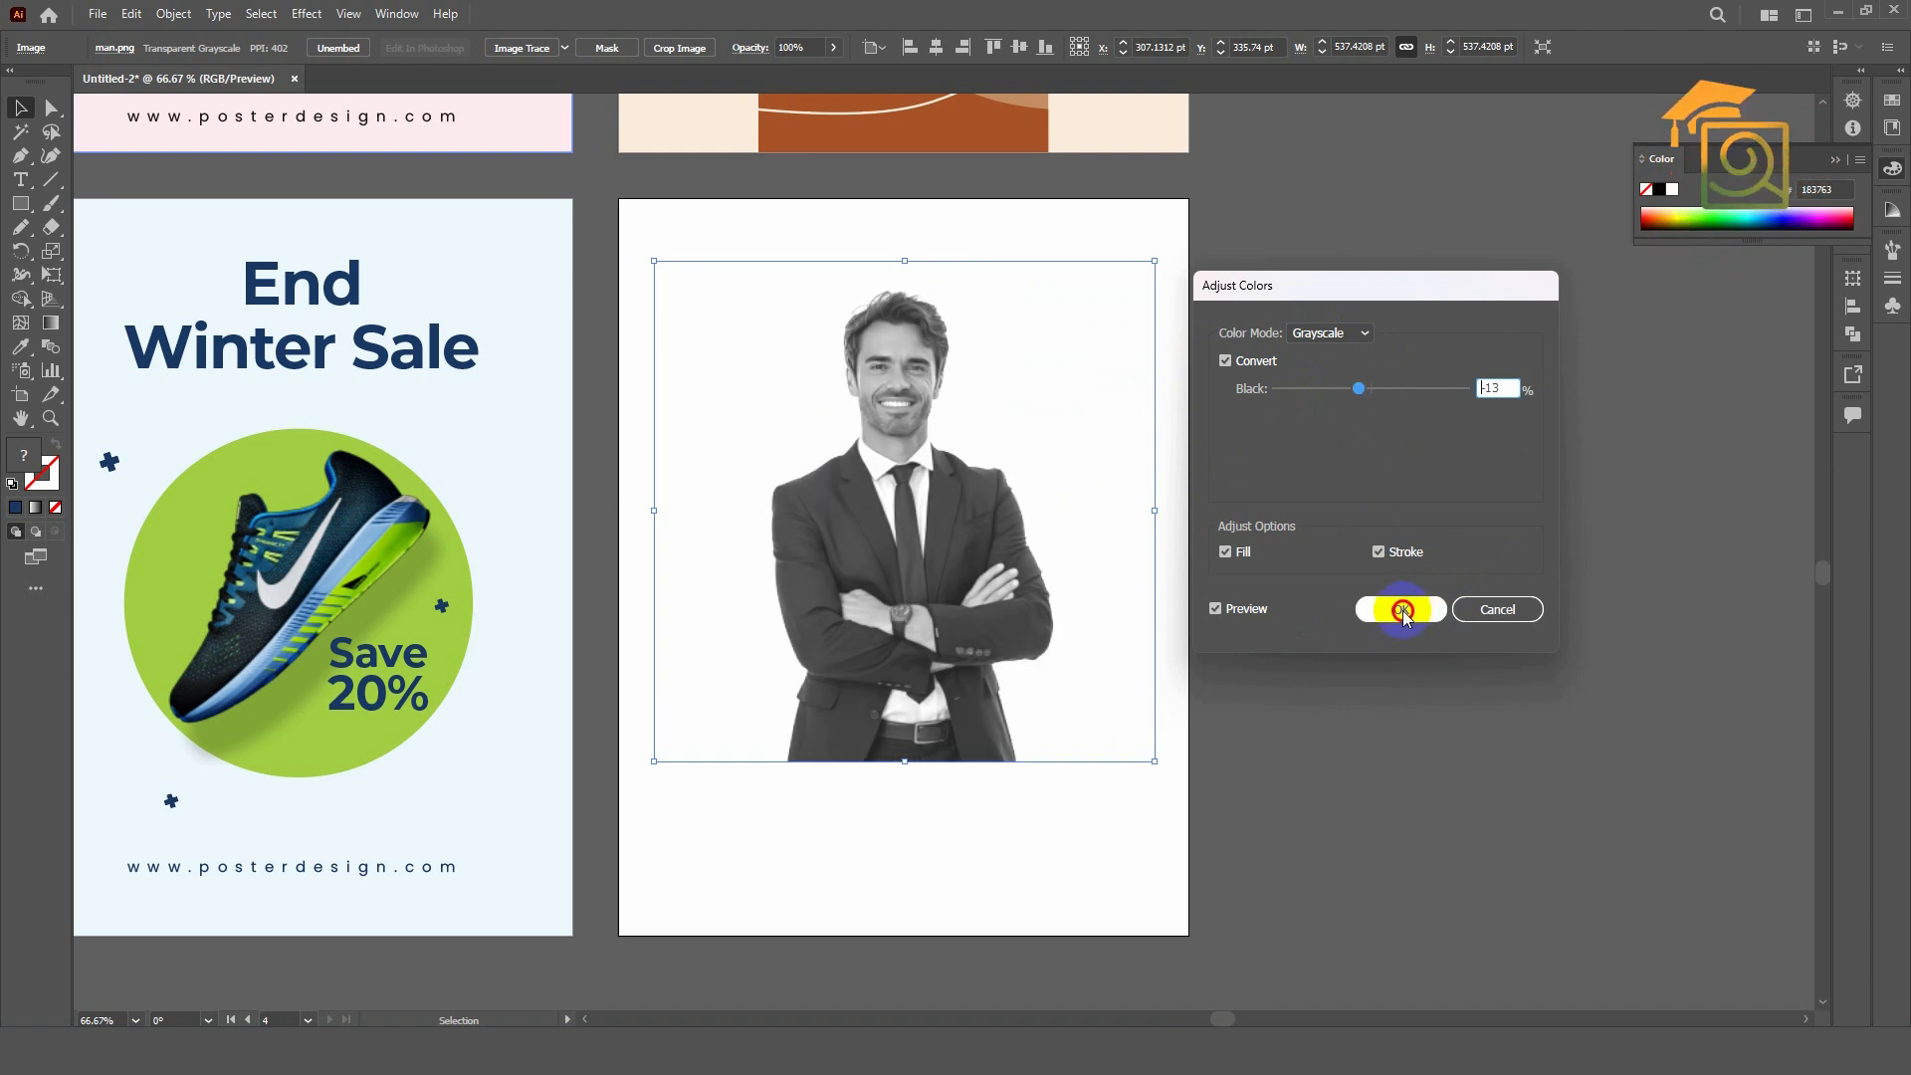
pyautogui.click(192, 204)
# - Draw a navy rectangle about 505 by 175 pt over the man's waist and center it horizontally on the artboard
pyautogui.click(24, 206)
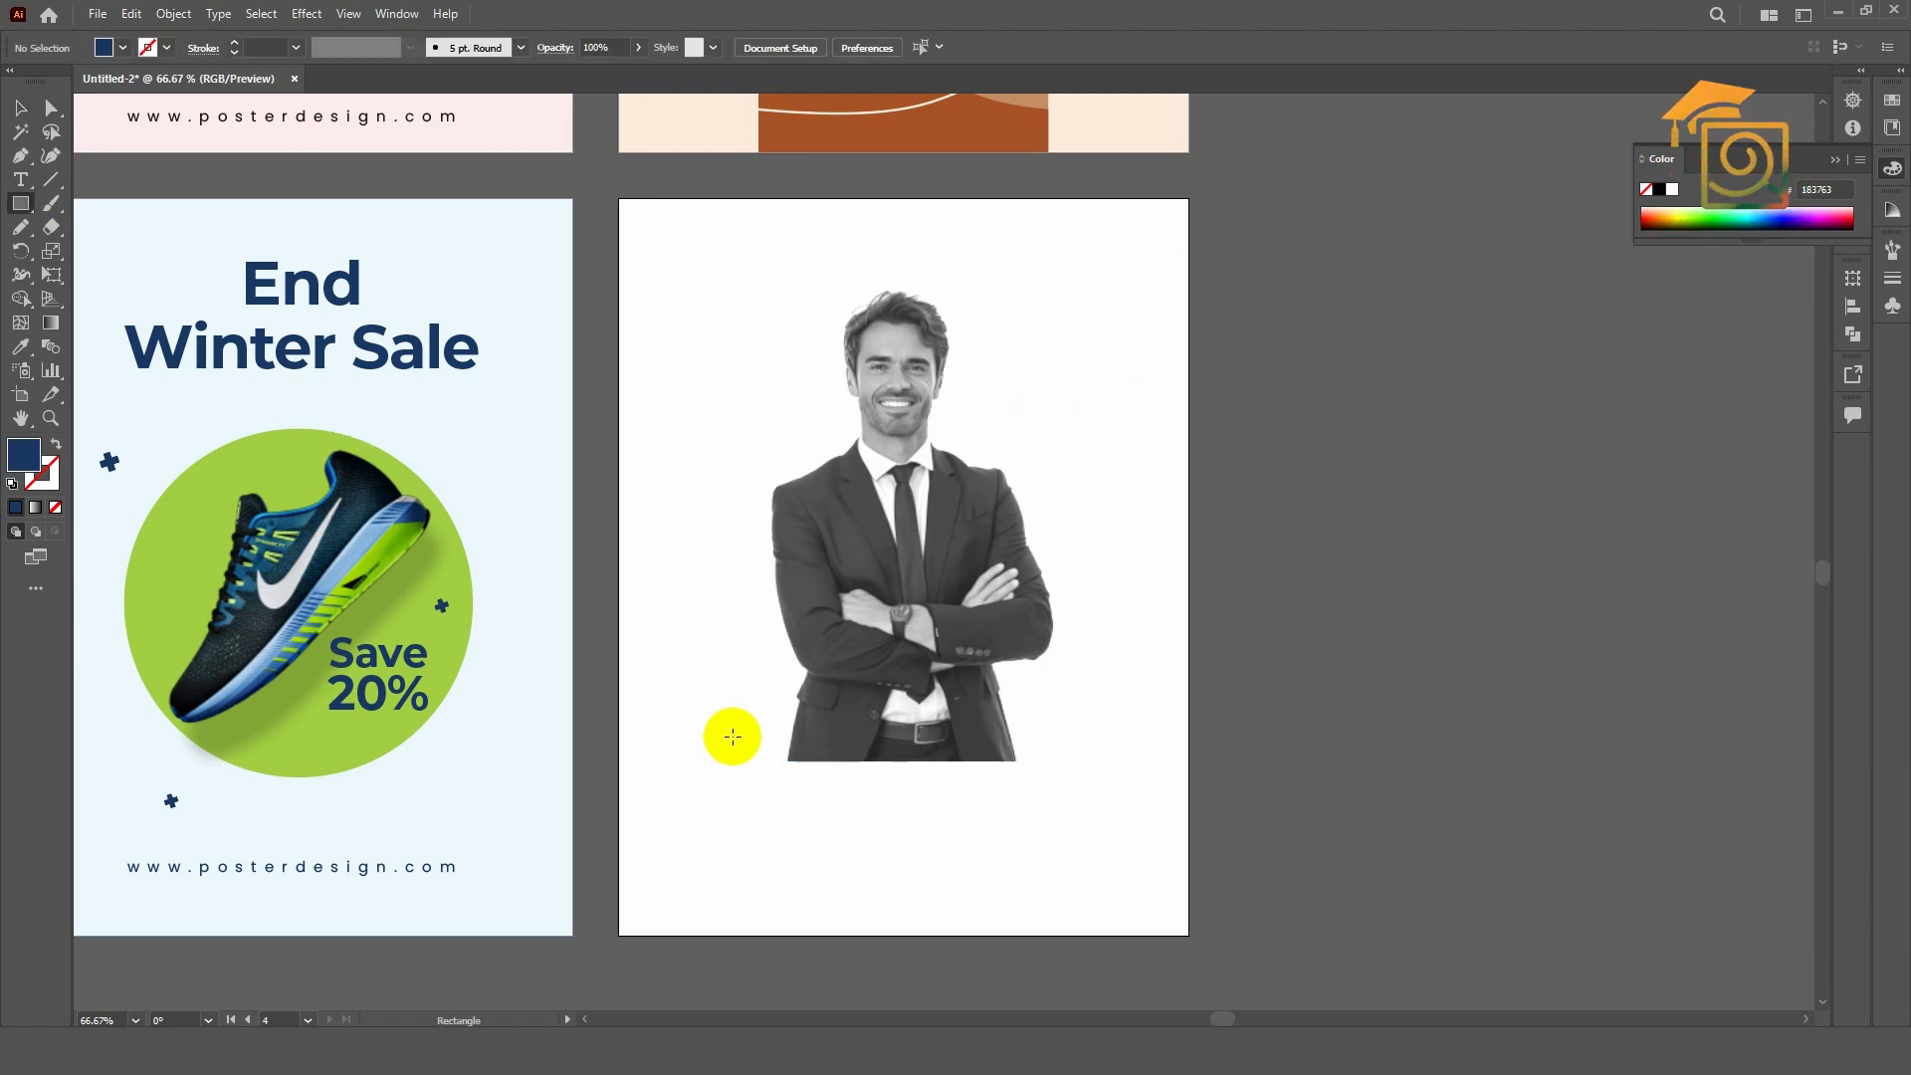
pyautogui.moveTo(671, 701); pyautogui.dragTo(1141, 864)
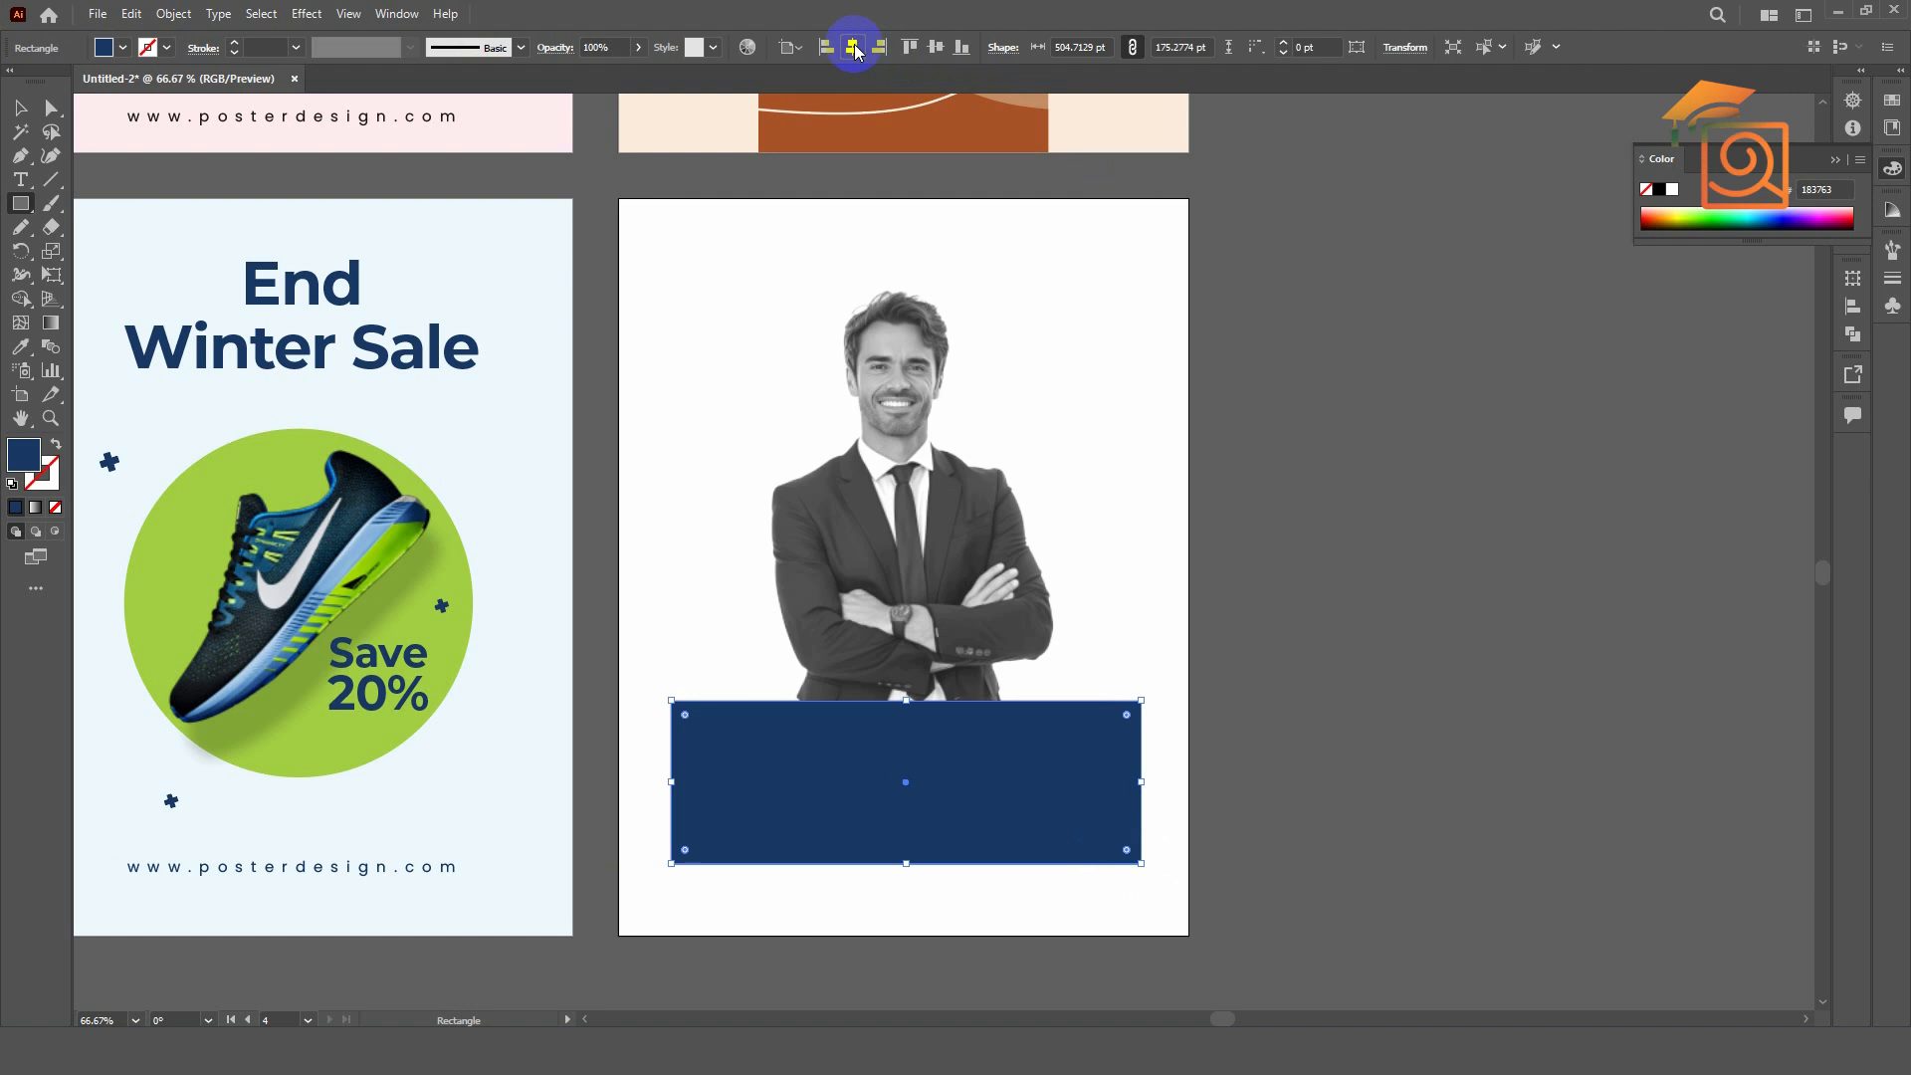
pyautogui.click(853, 48)
pyautogui.click(20, 107)
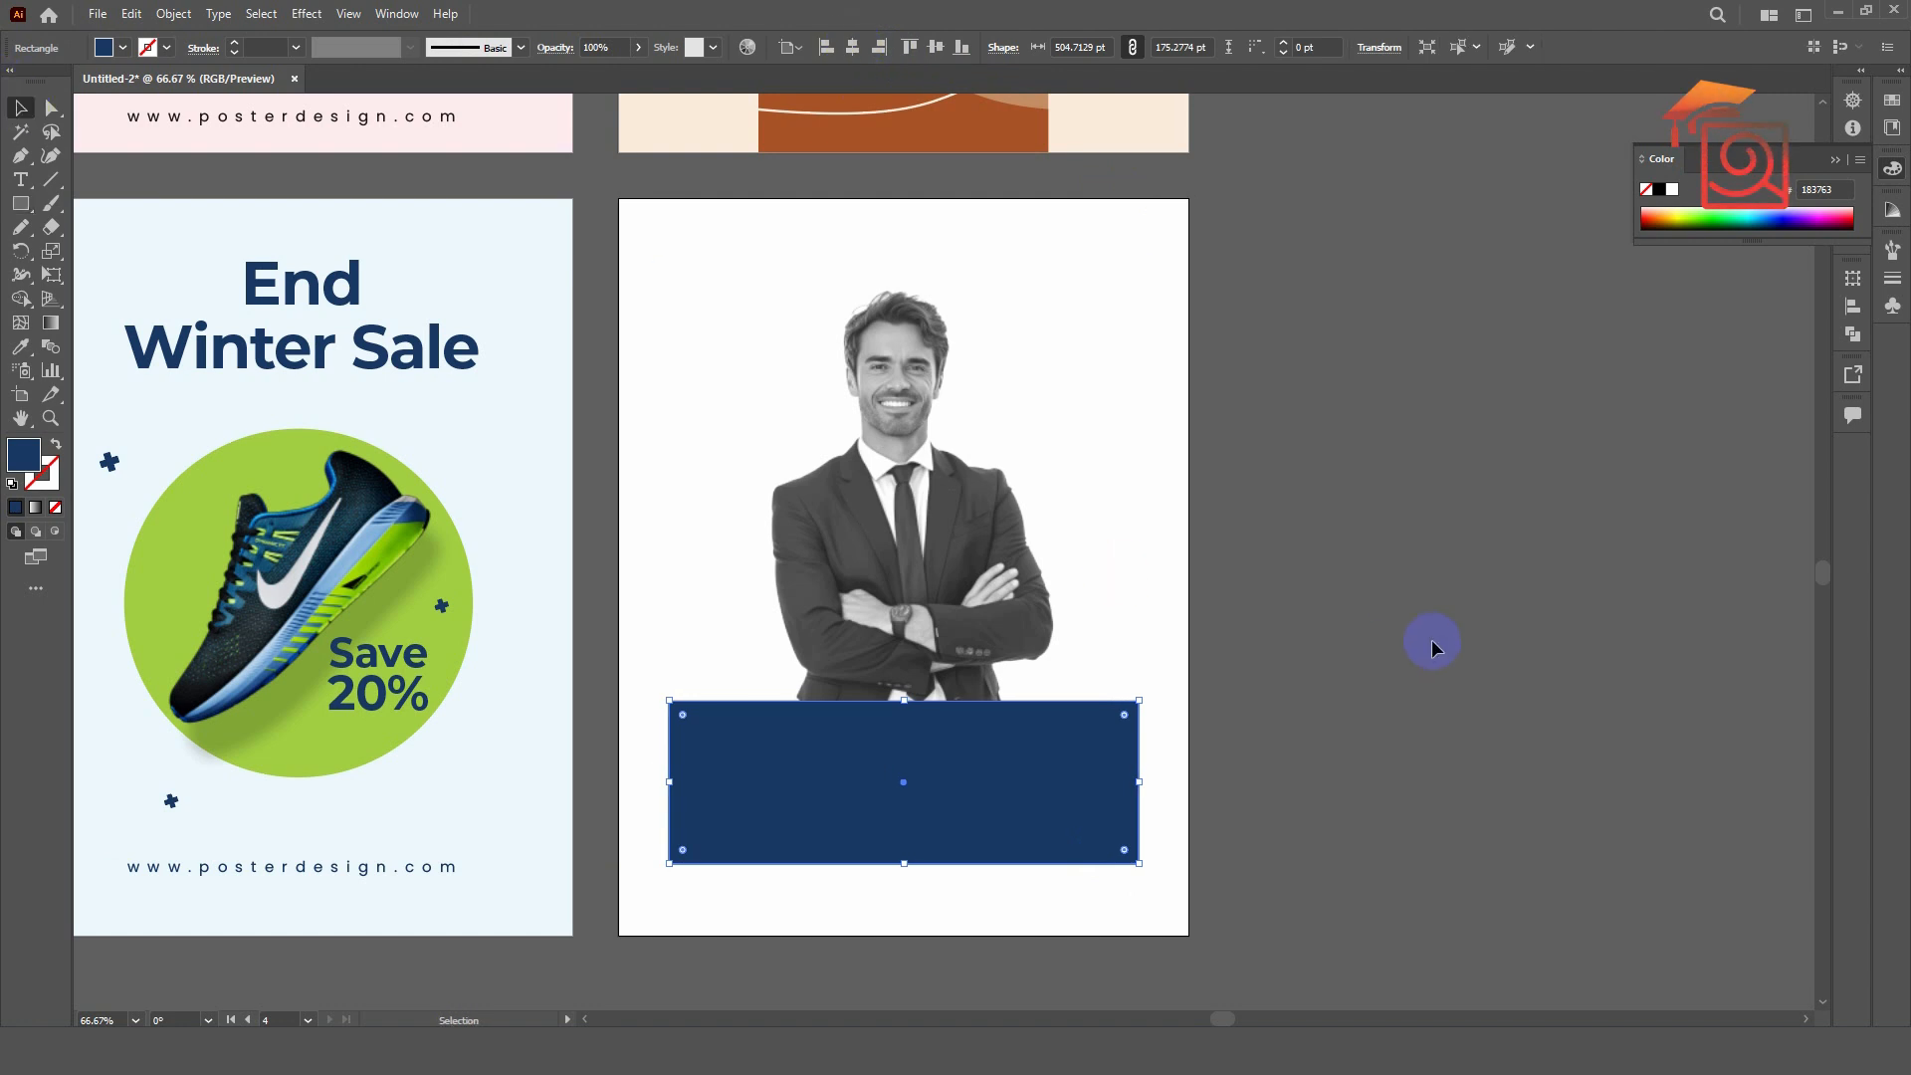
# - Round only the two bottom corners of the navy rectangle, leaving the top corners square
pyautogui.moveTo(1394, 593); pyautogui.dragTo(1429, 549)
pyautogui.click(49, 109)
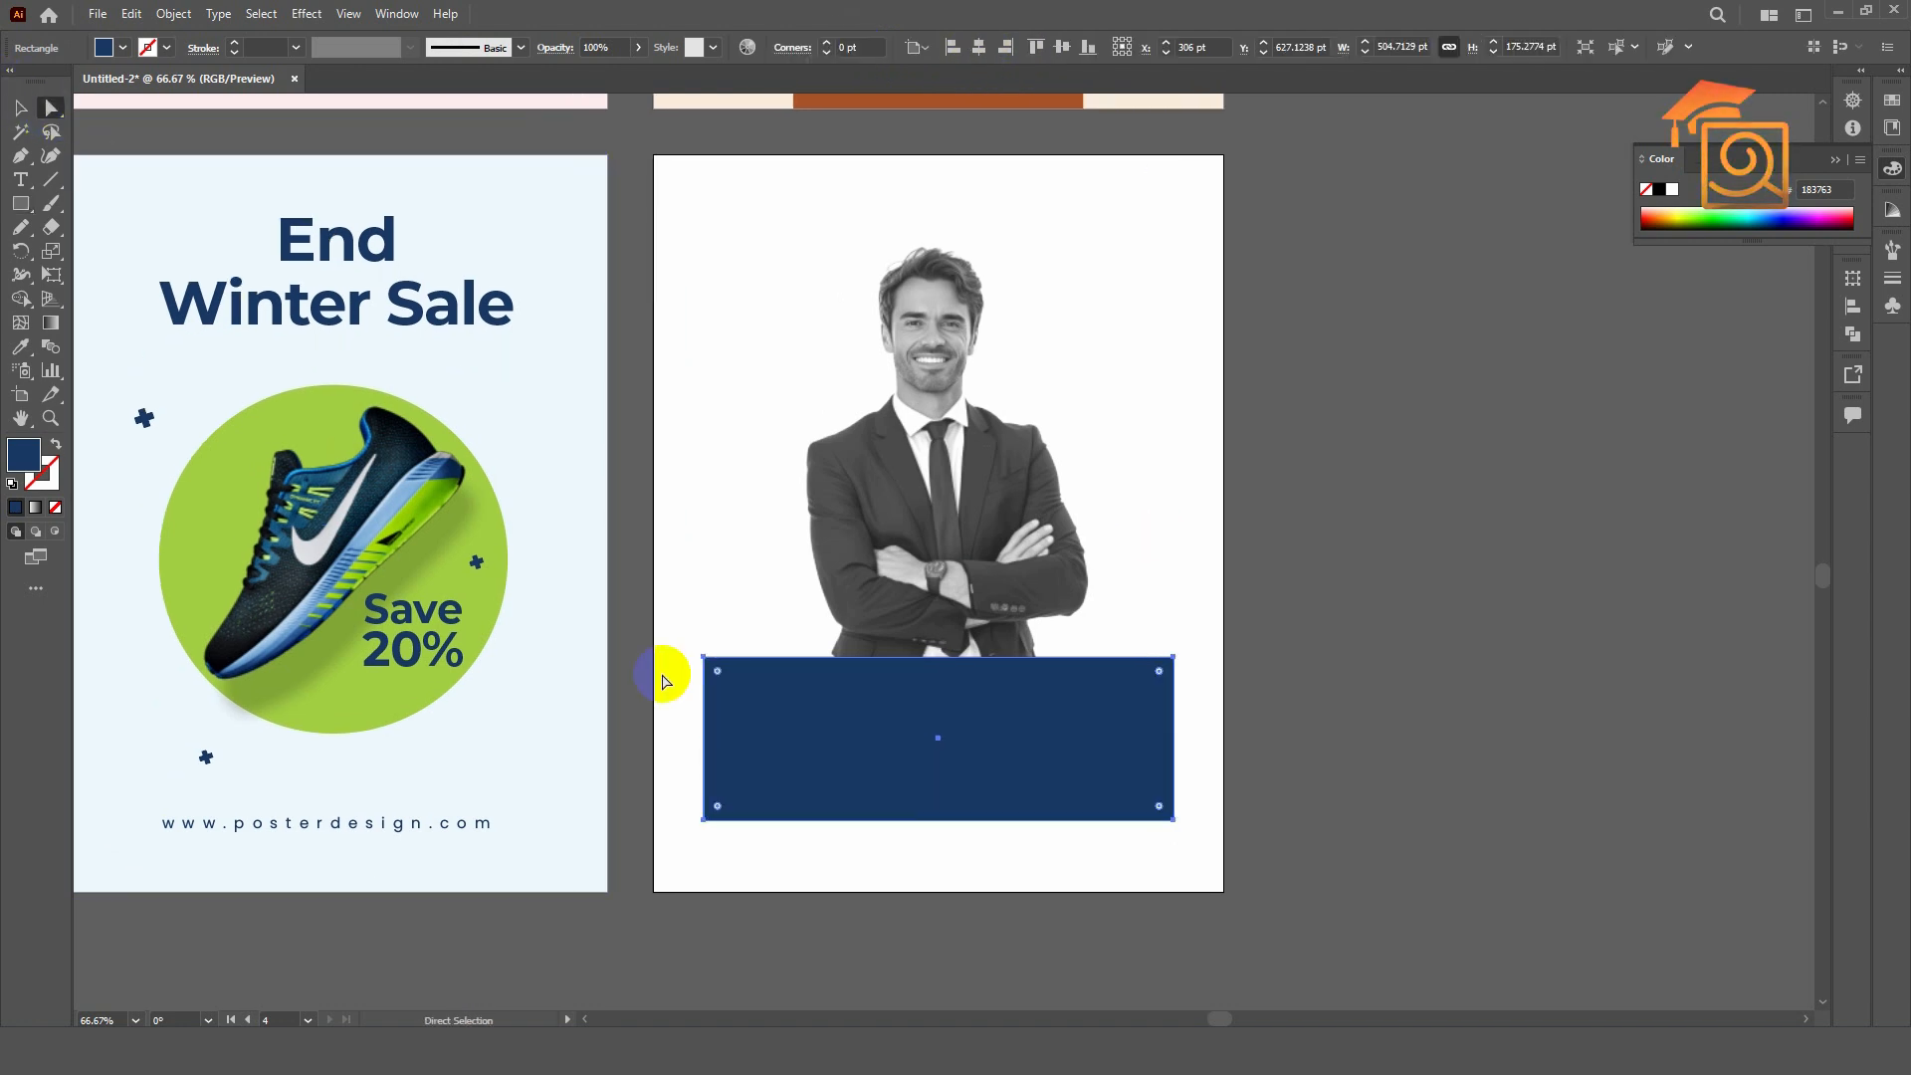
pyautogui.click(702, 818)
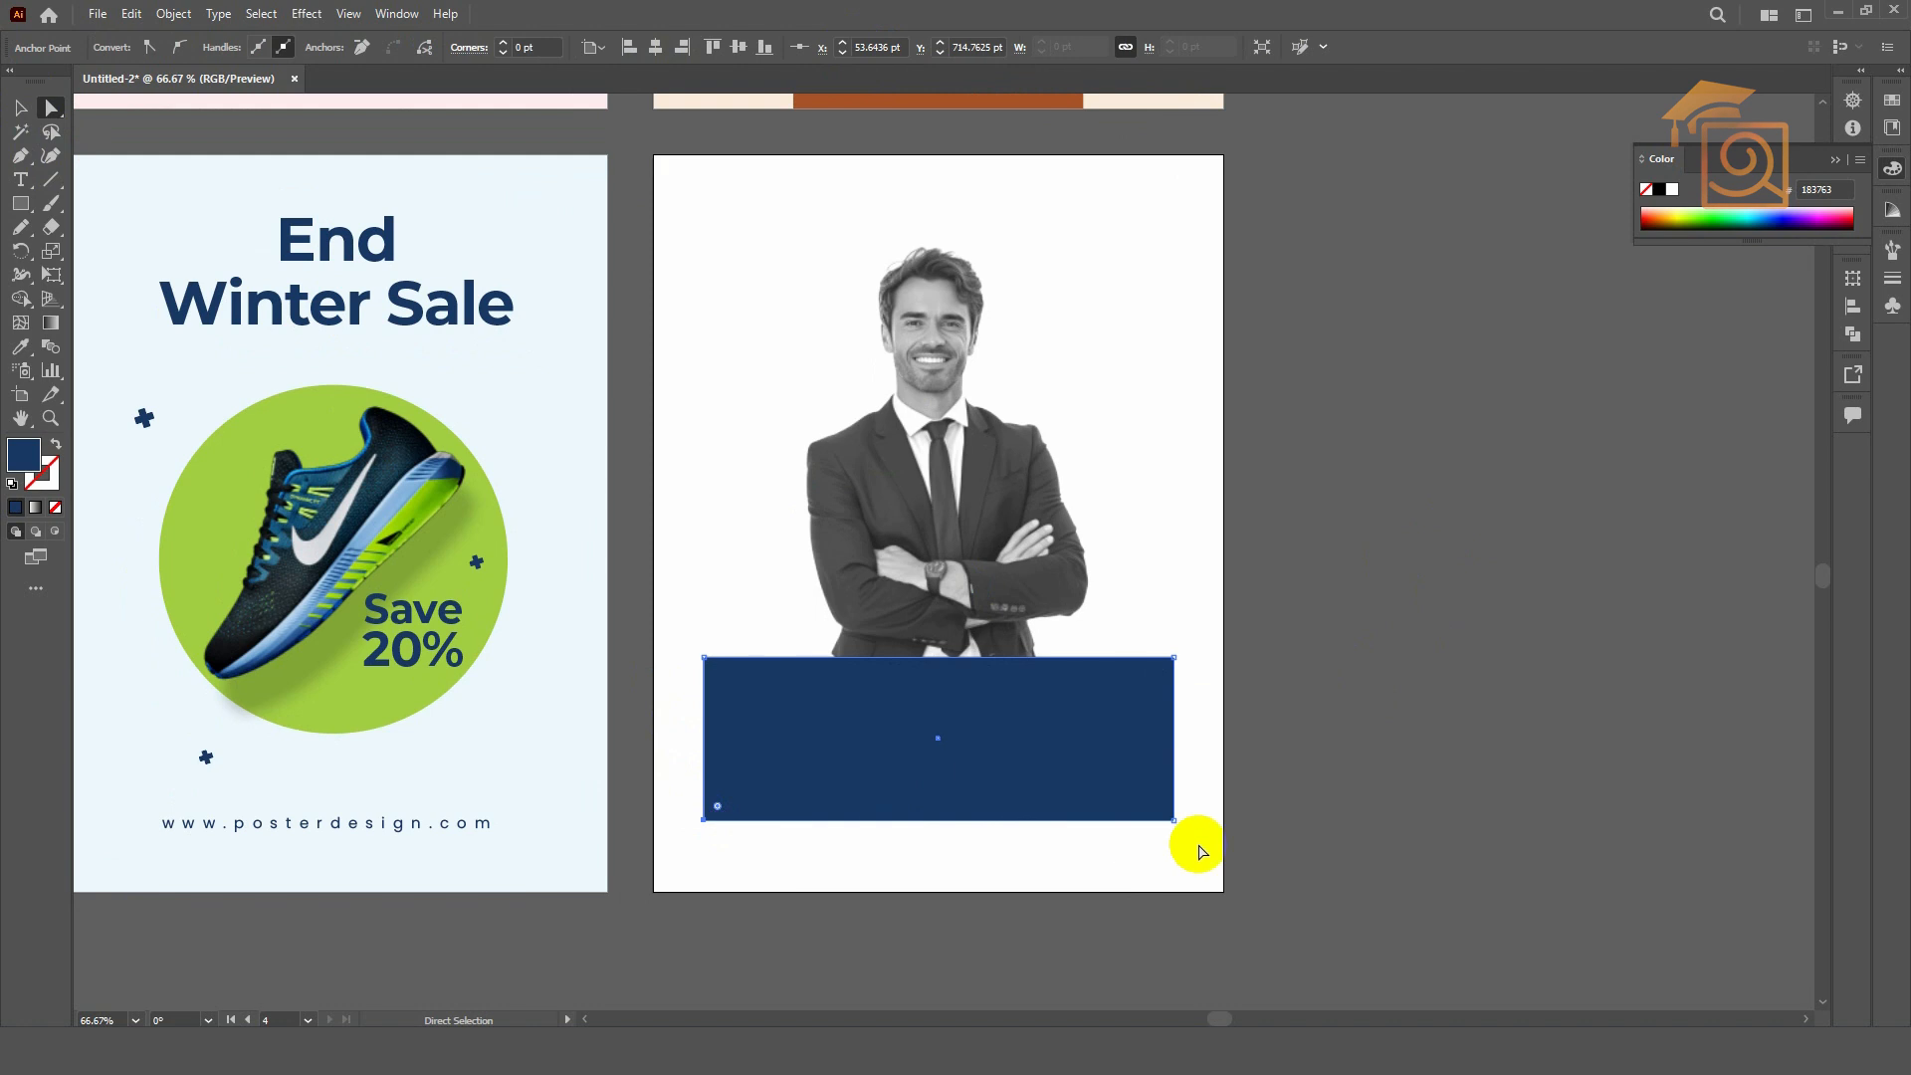
pyautogui.click(1173, 821)
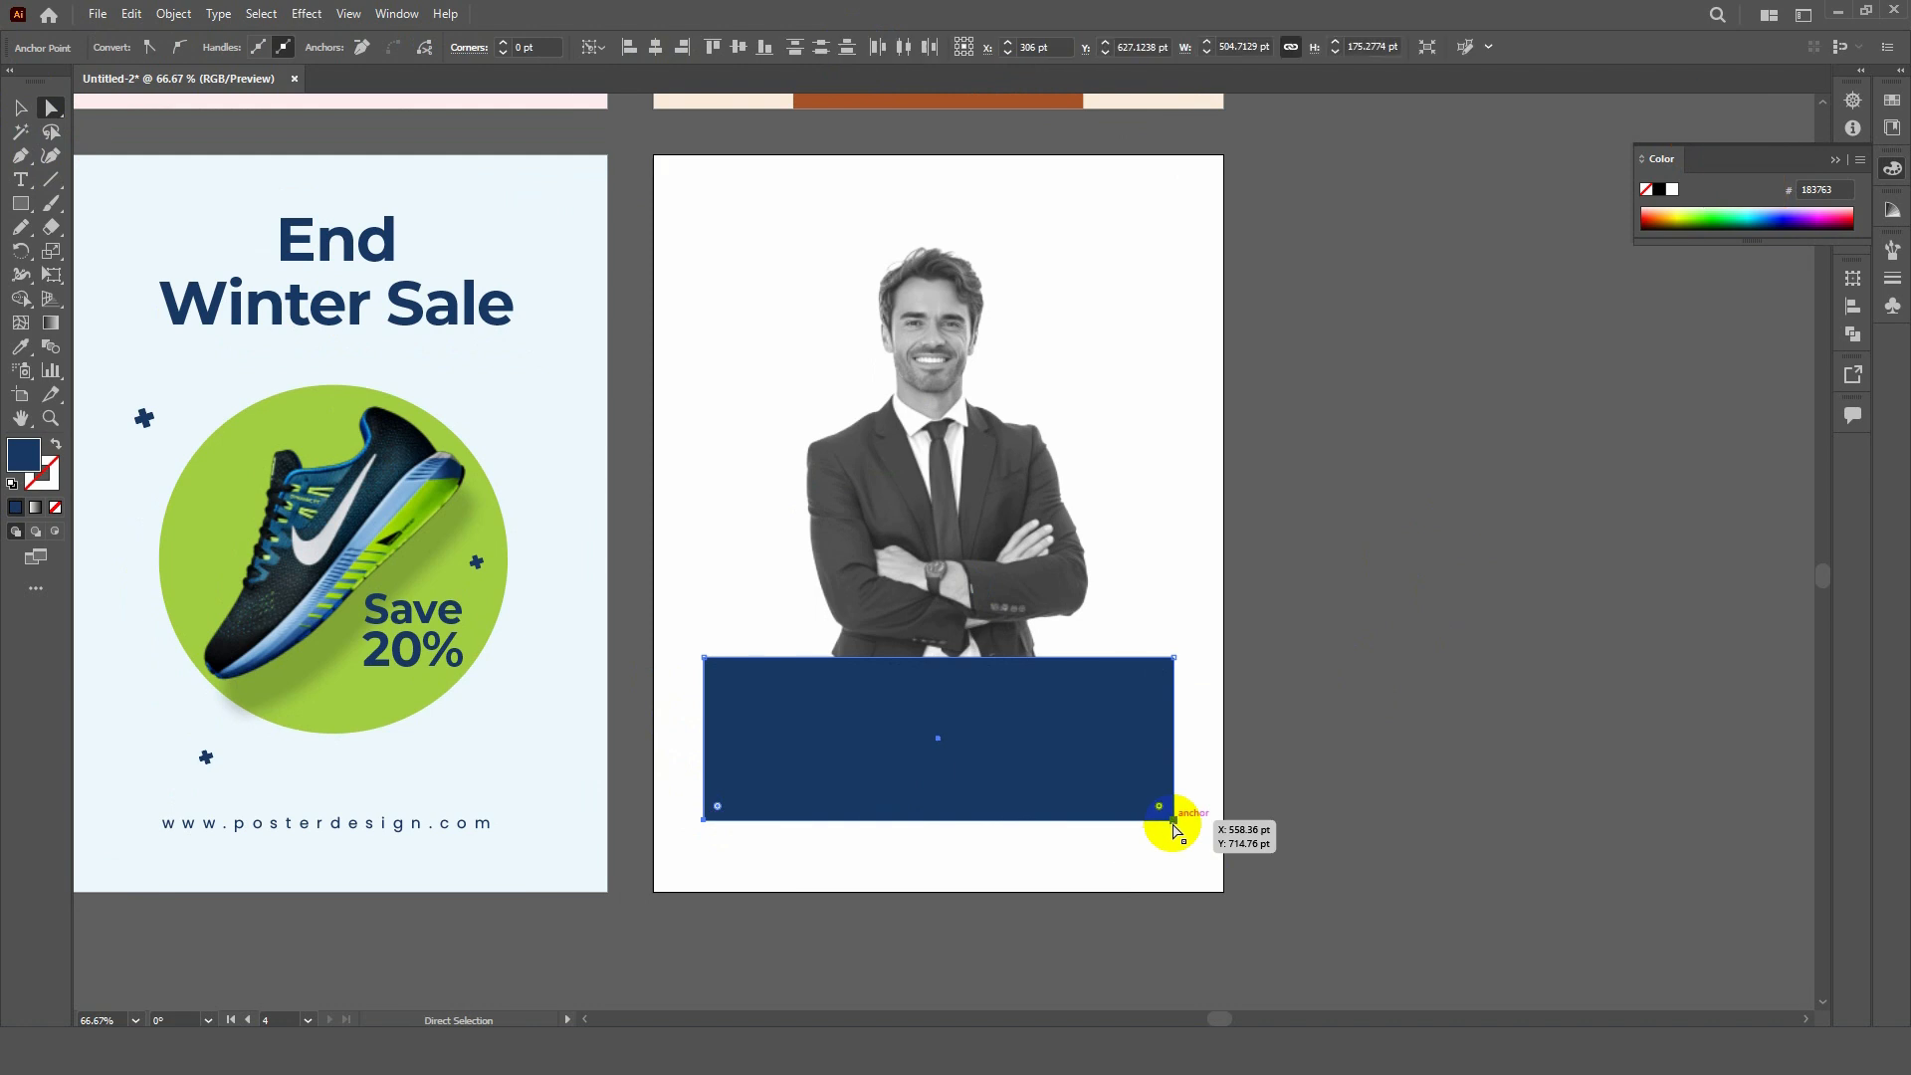
pyautogui.moveTo(1158, 806); pyautogui.dragTo(1145, 774)
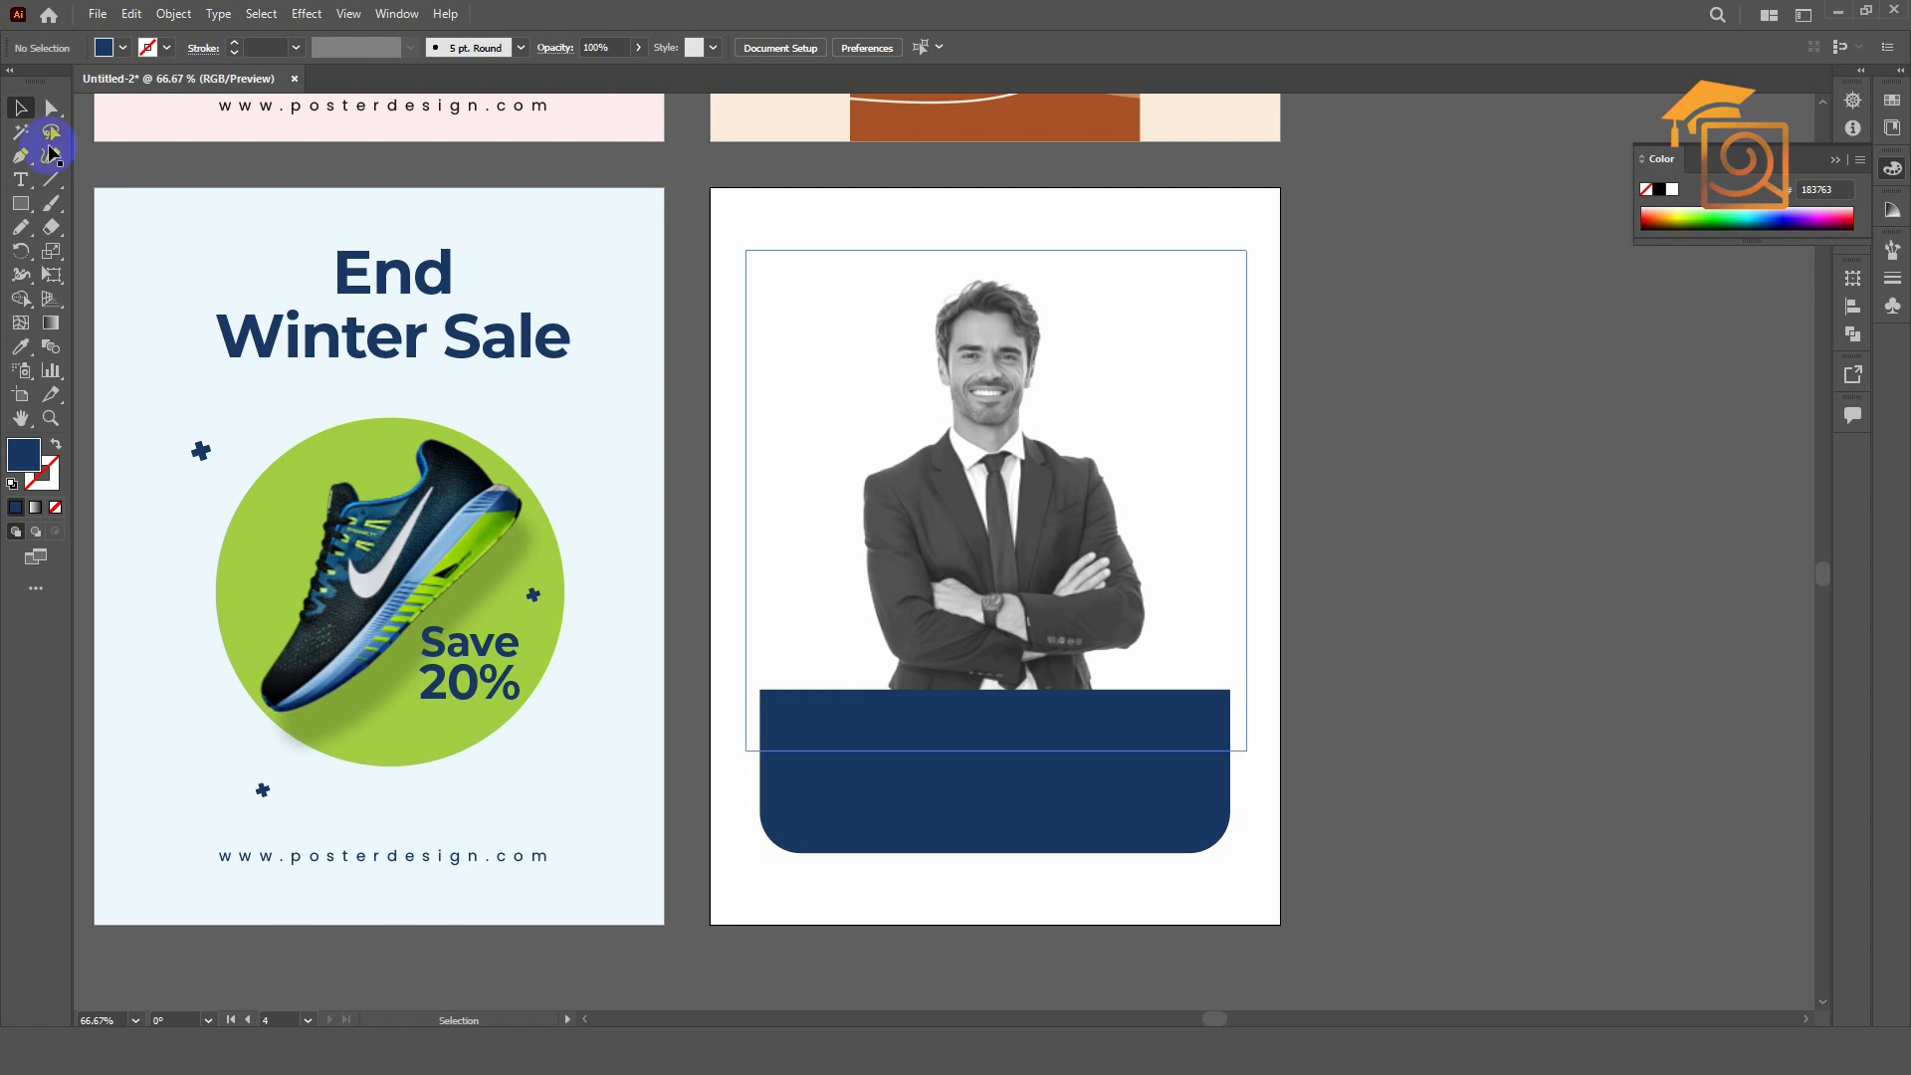
# - Add the two-line heading "Online Workshop" and position it centered on the navy rectangle
pyautogui.press('t')
pyautogui.click(950, 756)
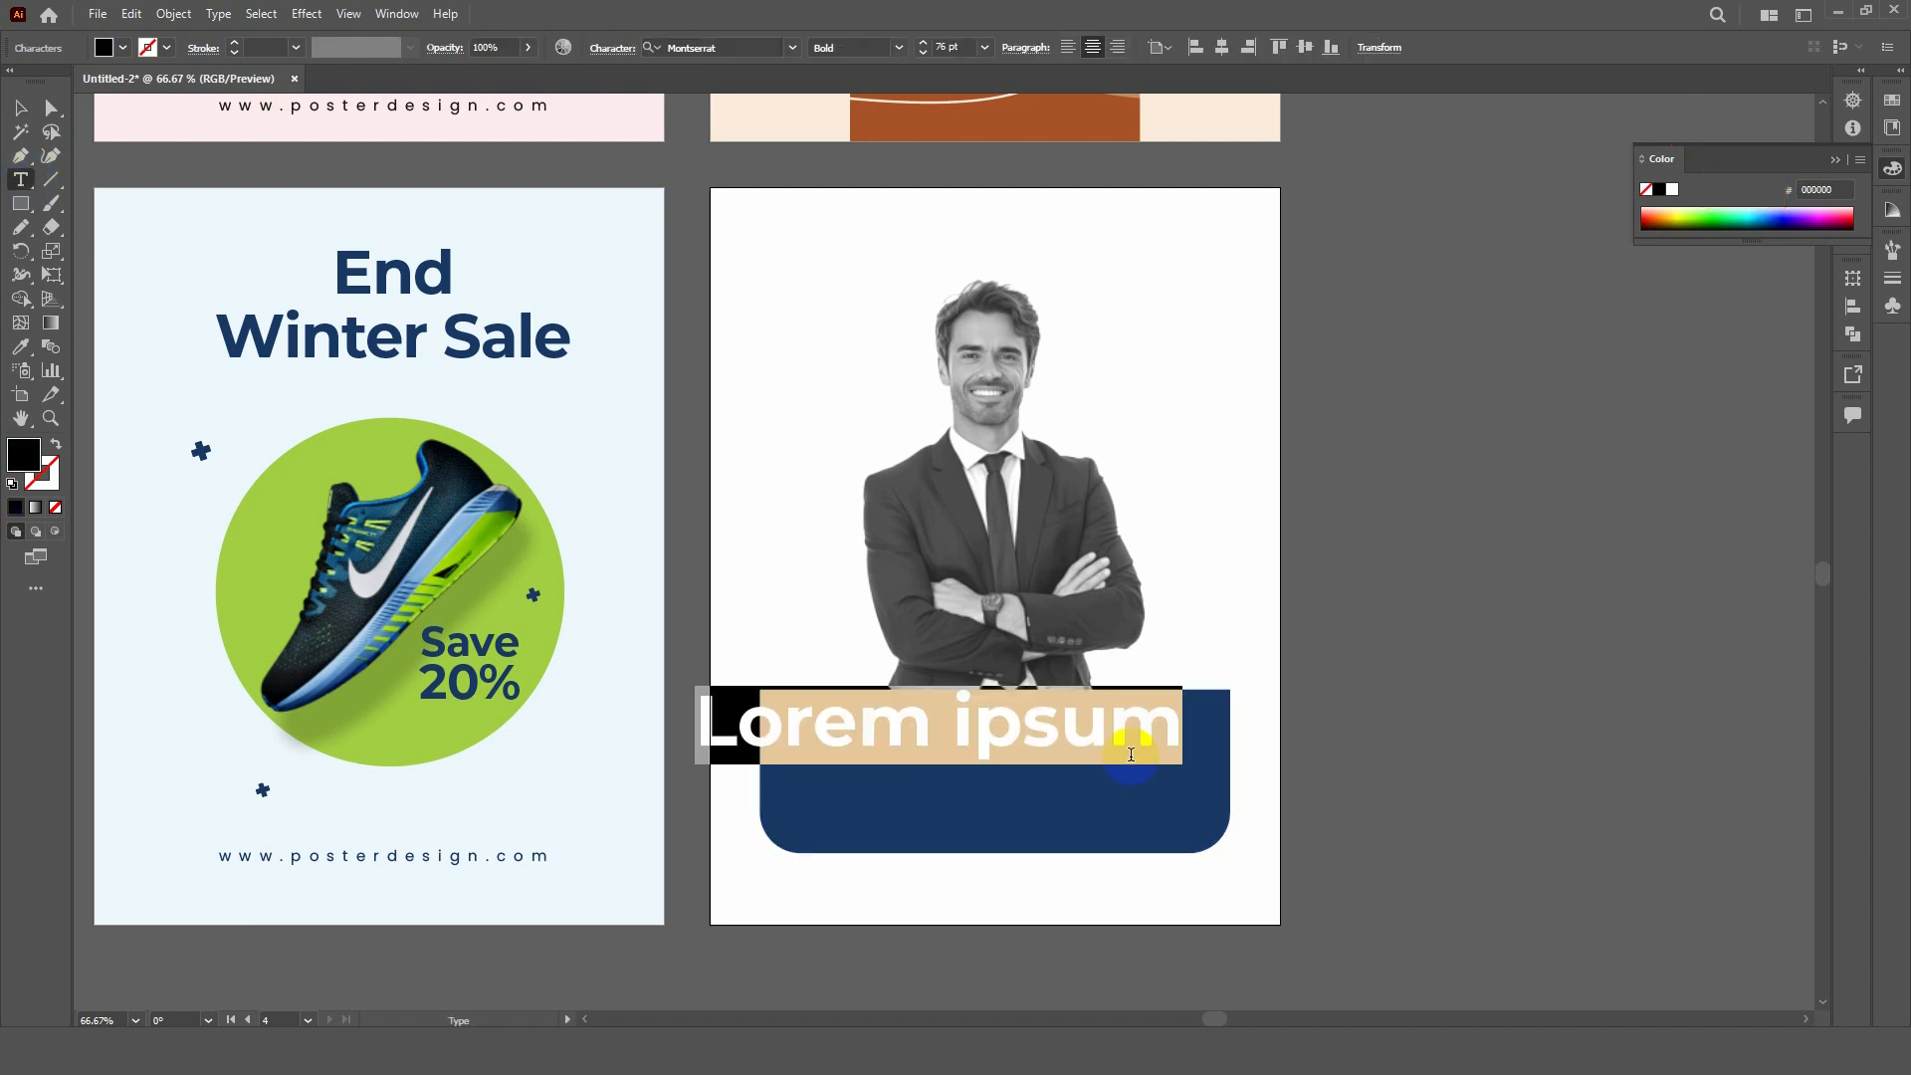
pyautogui.write('Online')
pyautogui.press('Return')
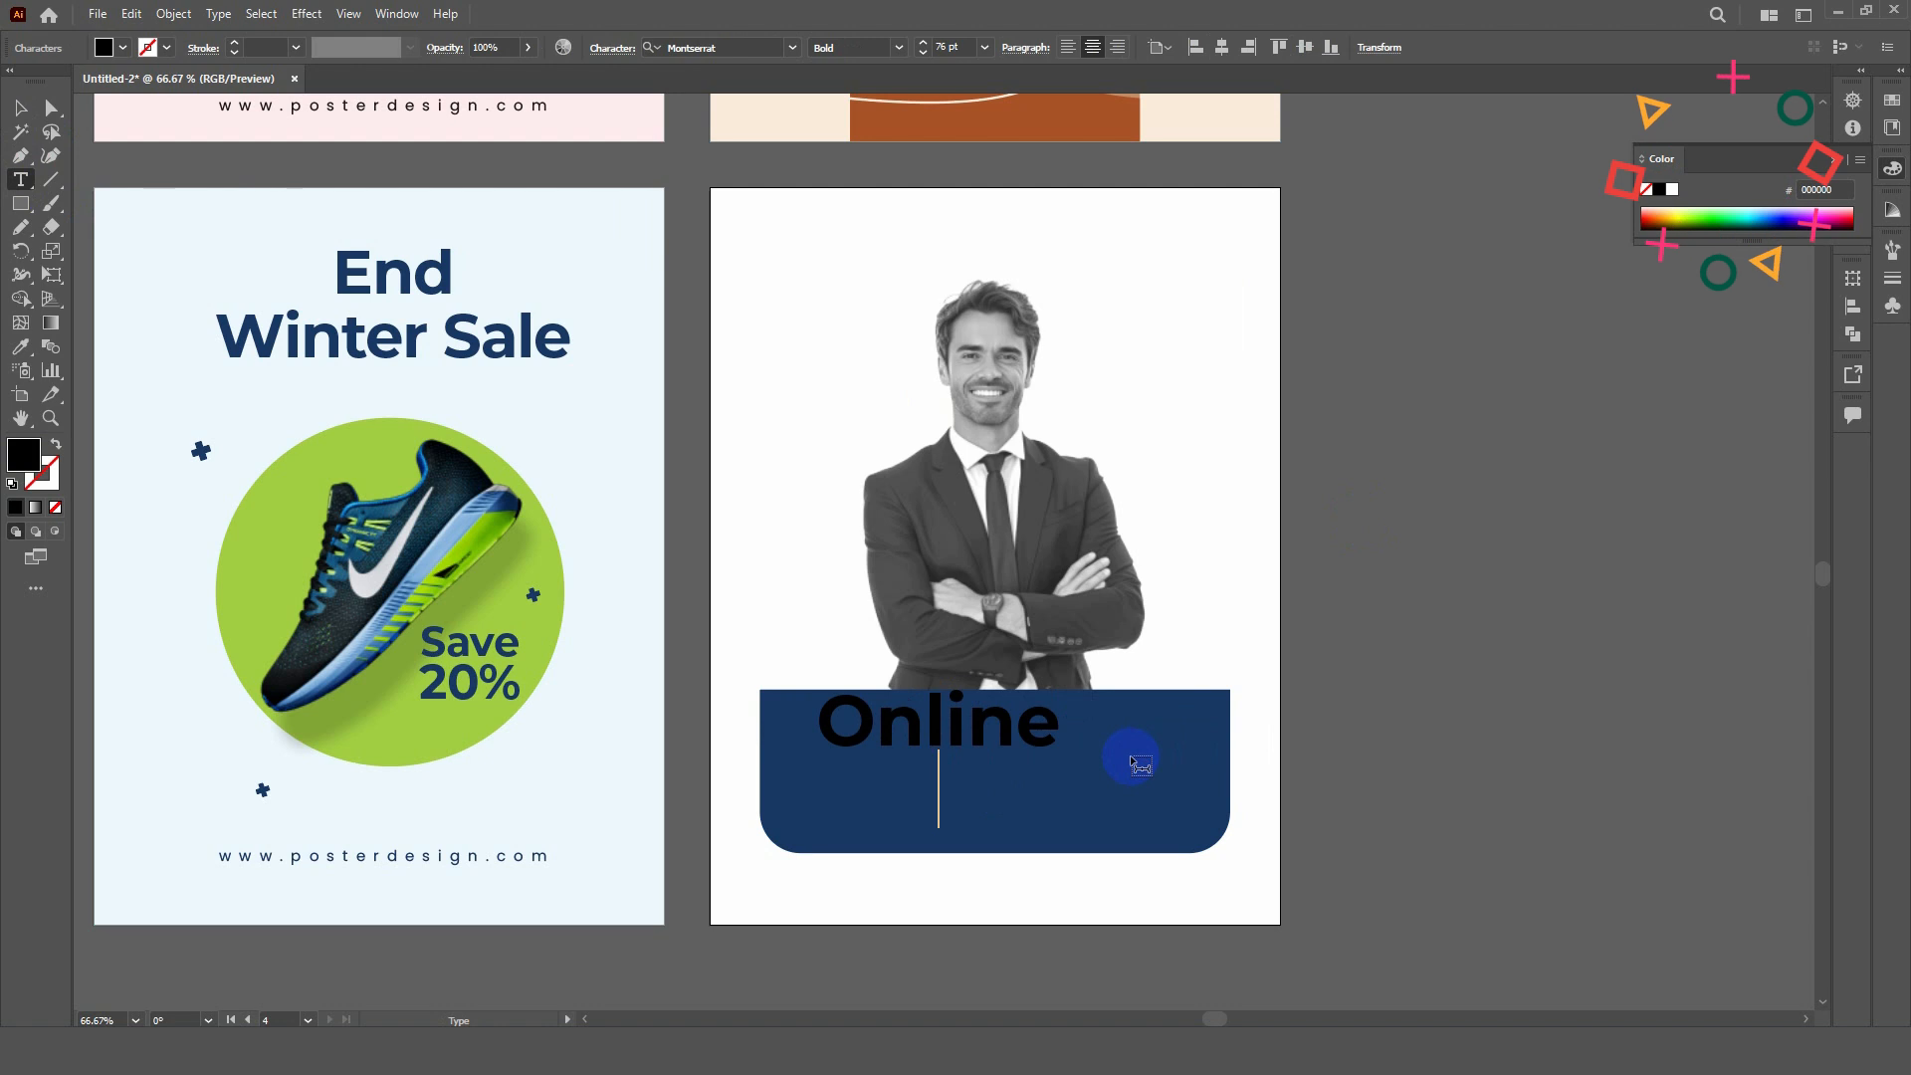
pyautogui.write('Workshop')
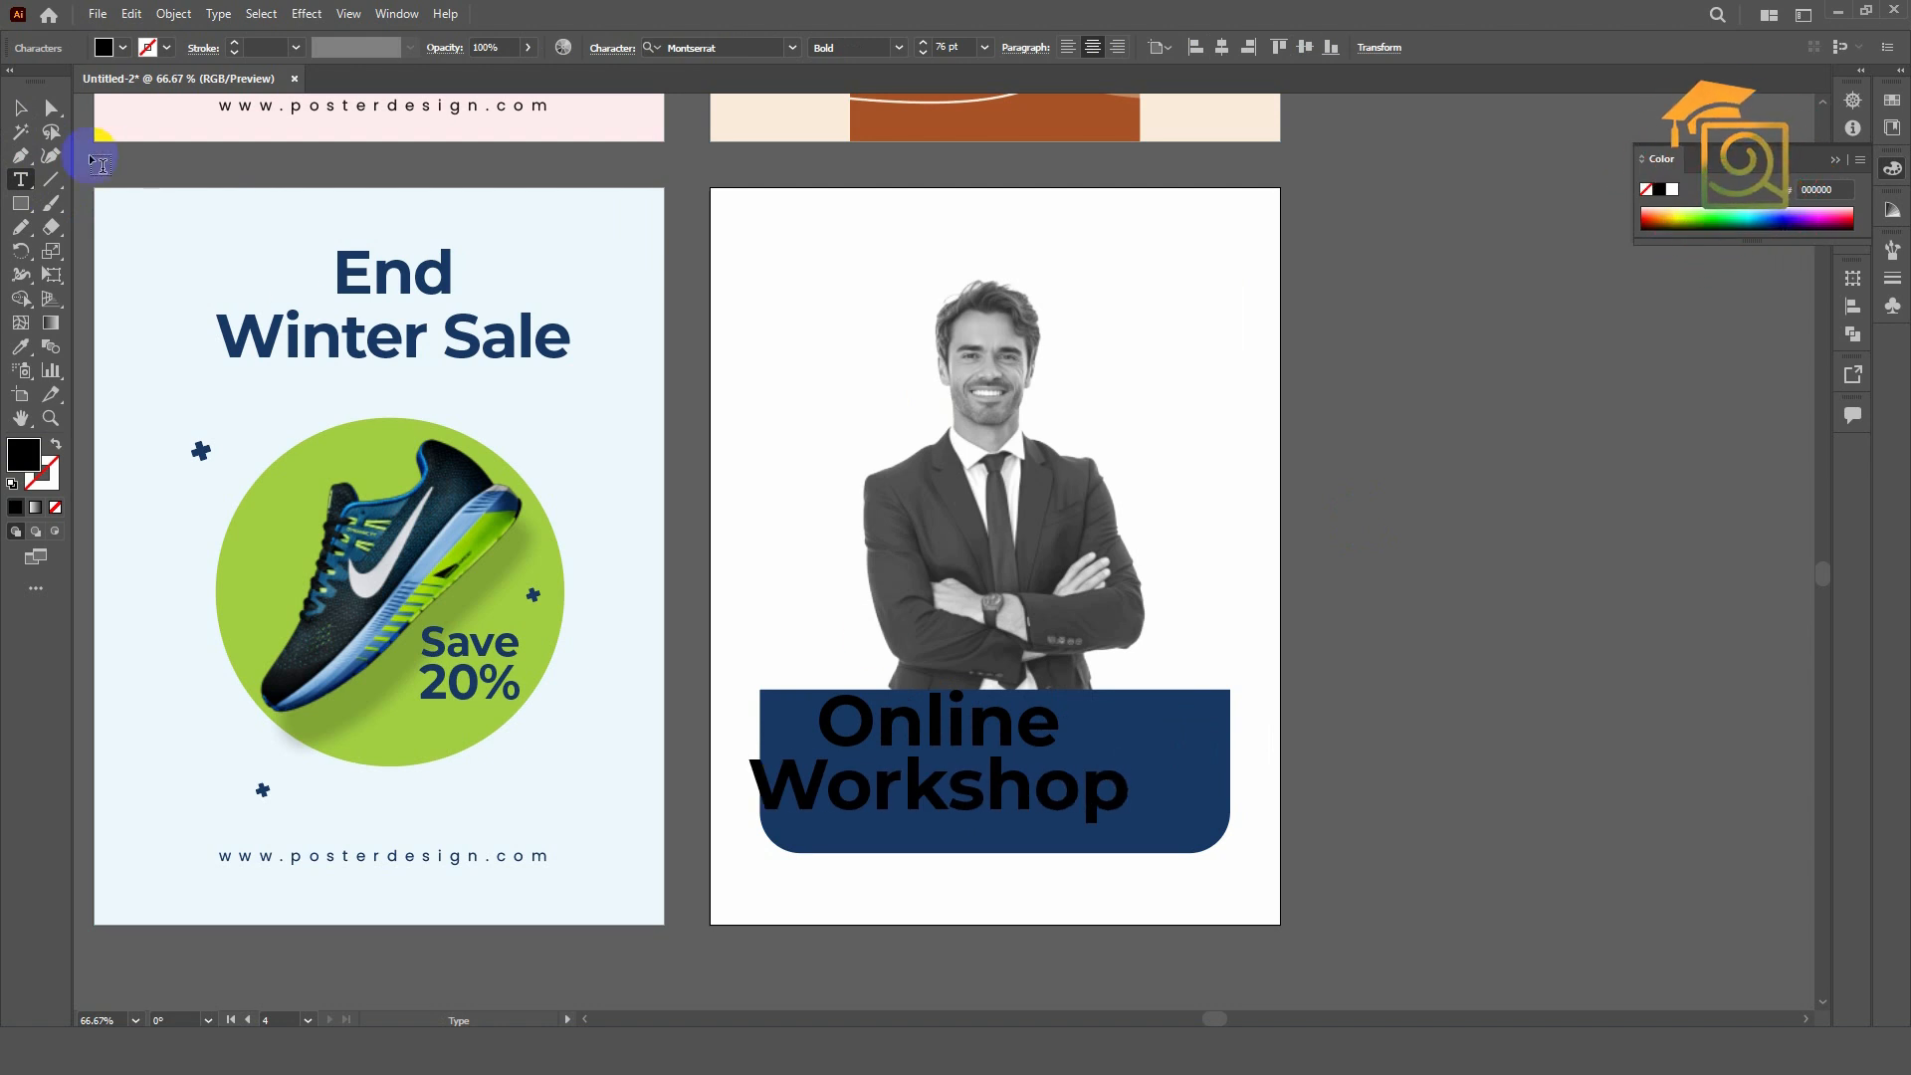
pyautogui.press('Escape')
pyautogui.click(1261, 908)
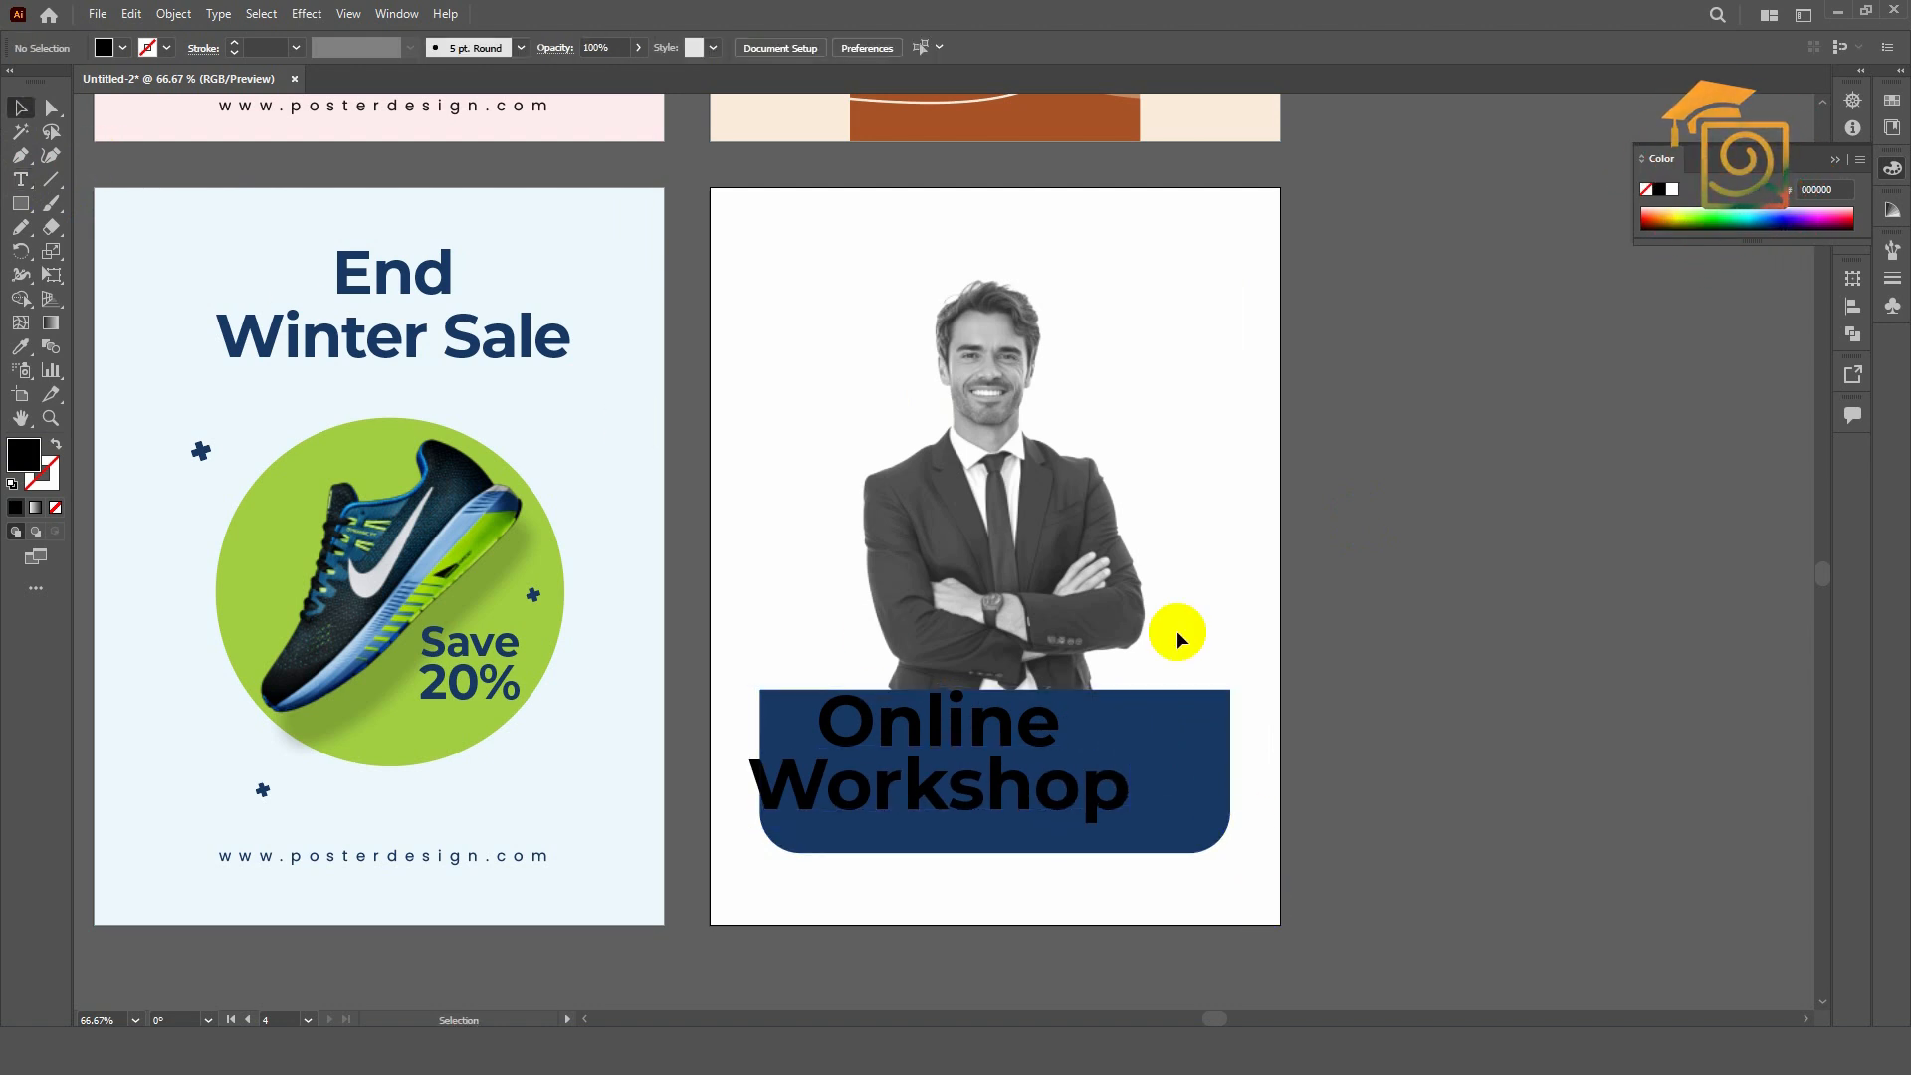
pyautogui.moveTo(1036, 789); pyautogui.dragTo(1089, 804)
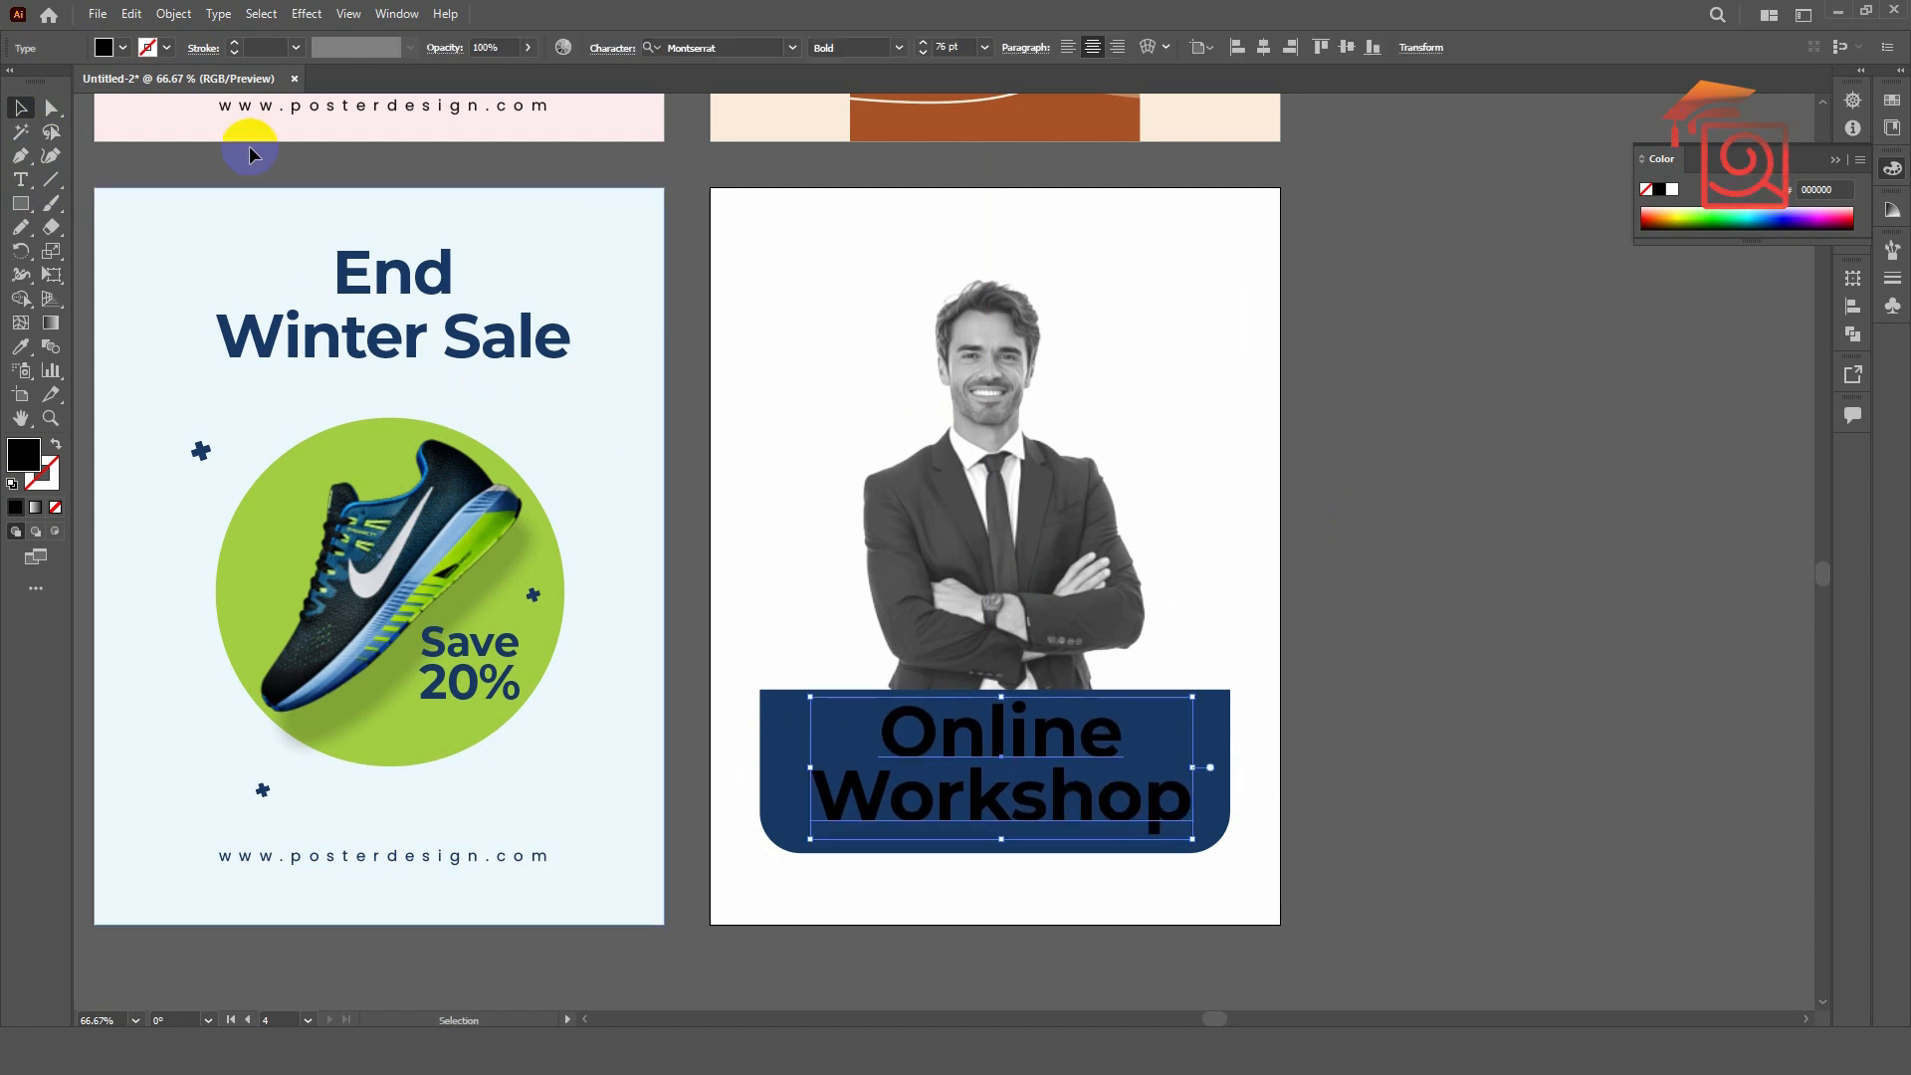
# - Draw a 612 by 792 pt rectangle covering the whole fourth artboard and send it to the back
pyautogui.click(21, 207)
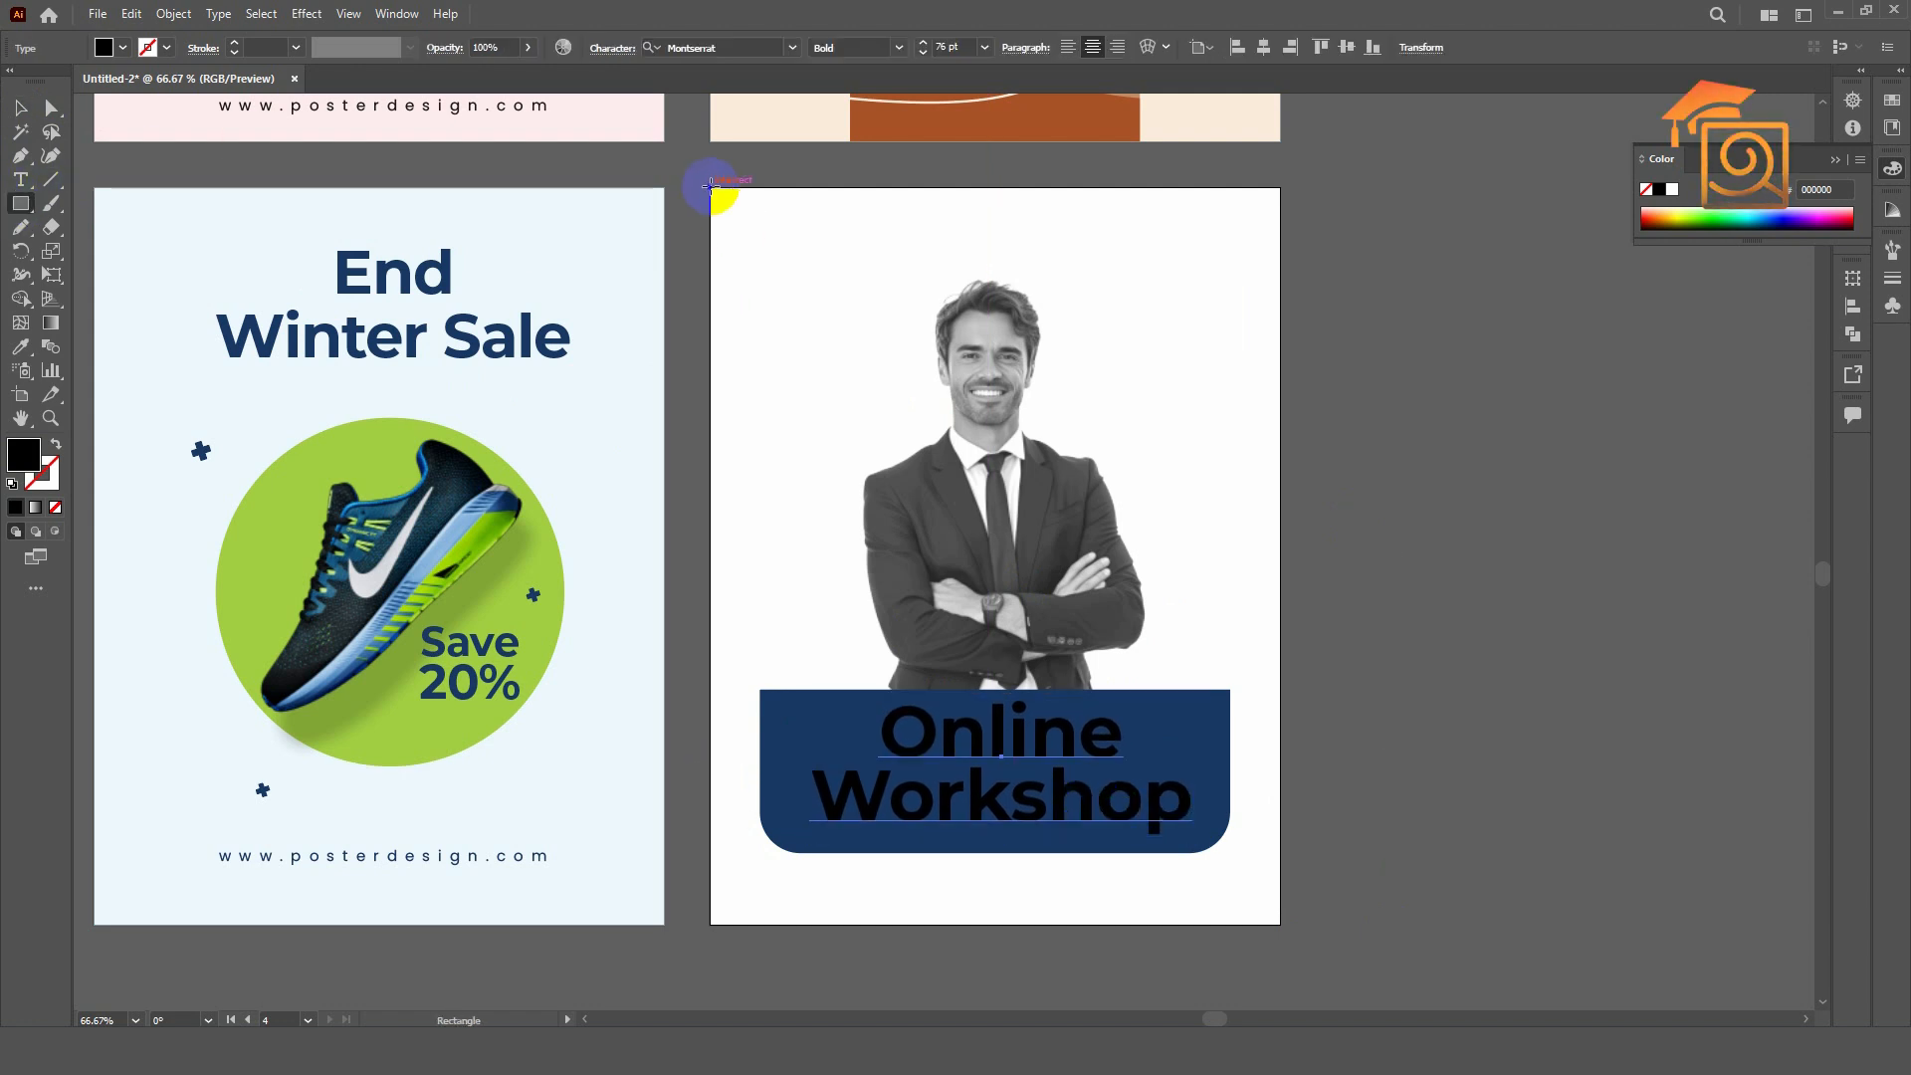
pyautogui.moveTo(711, 187); pyautogui.dragTo(1280, 924)
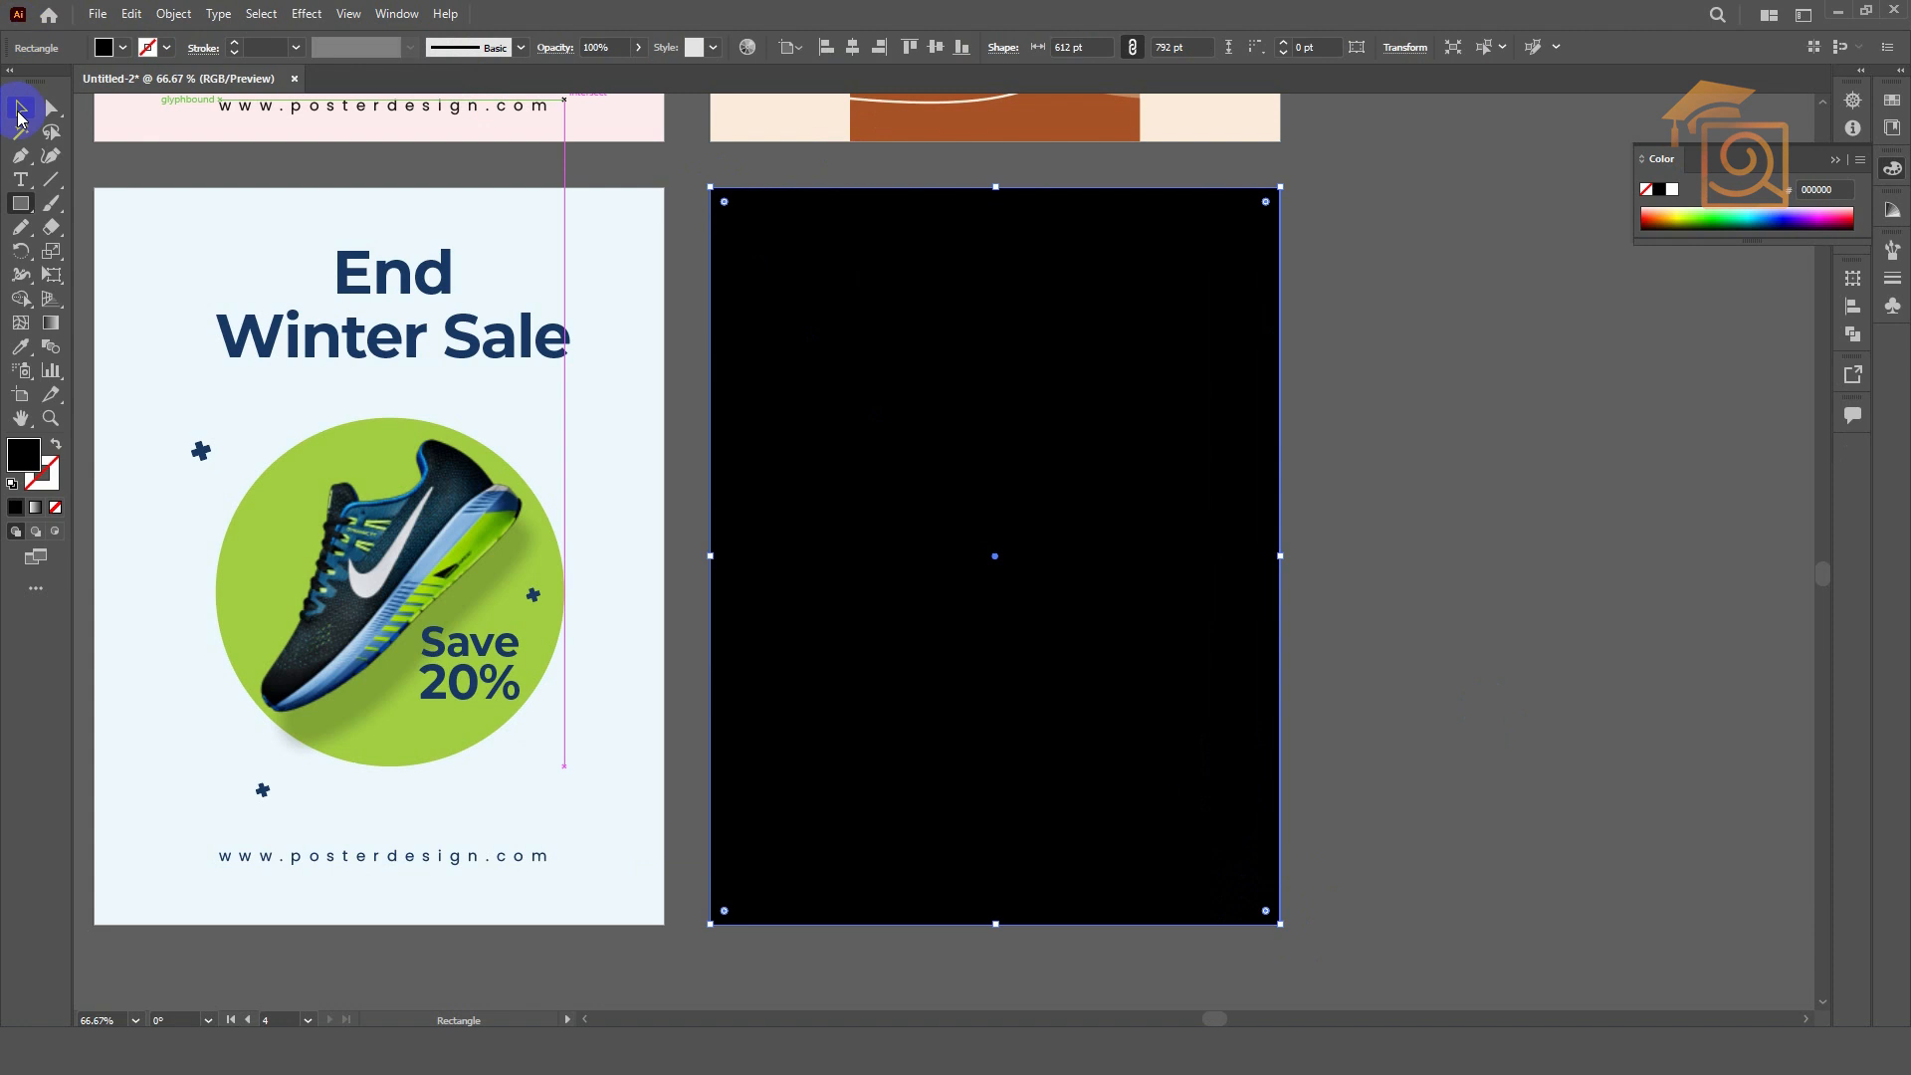
pyautogui.click(20, 111)
pyautogui.hotkey('ctrl', 'shift', '[')
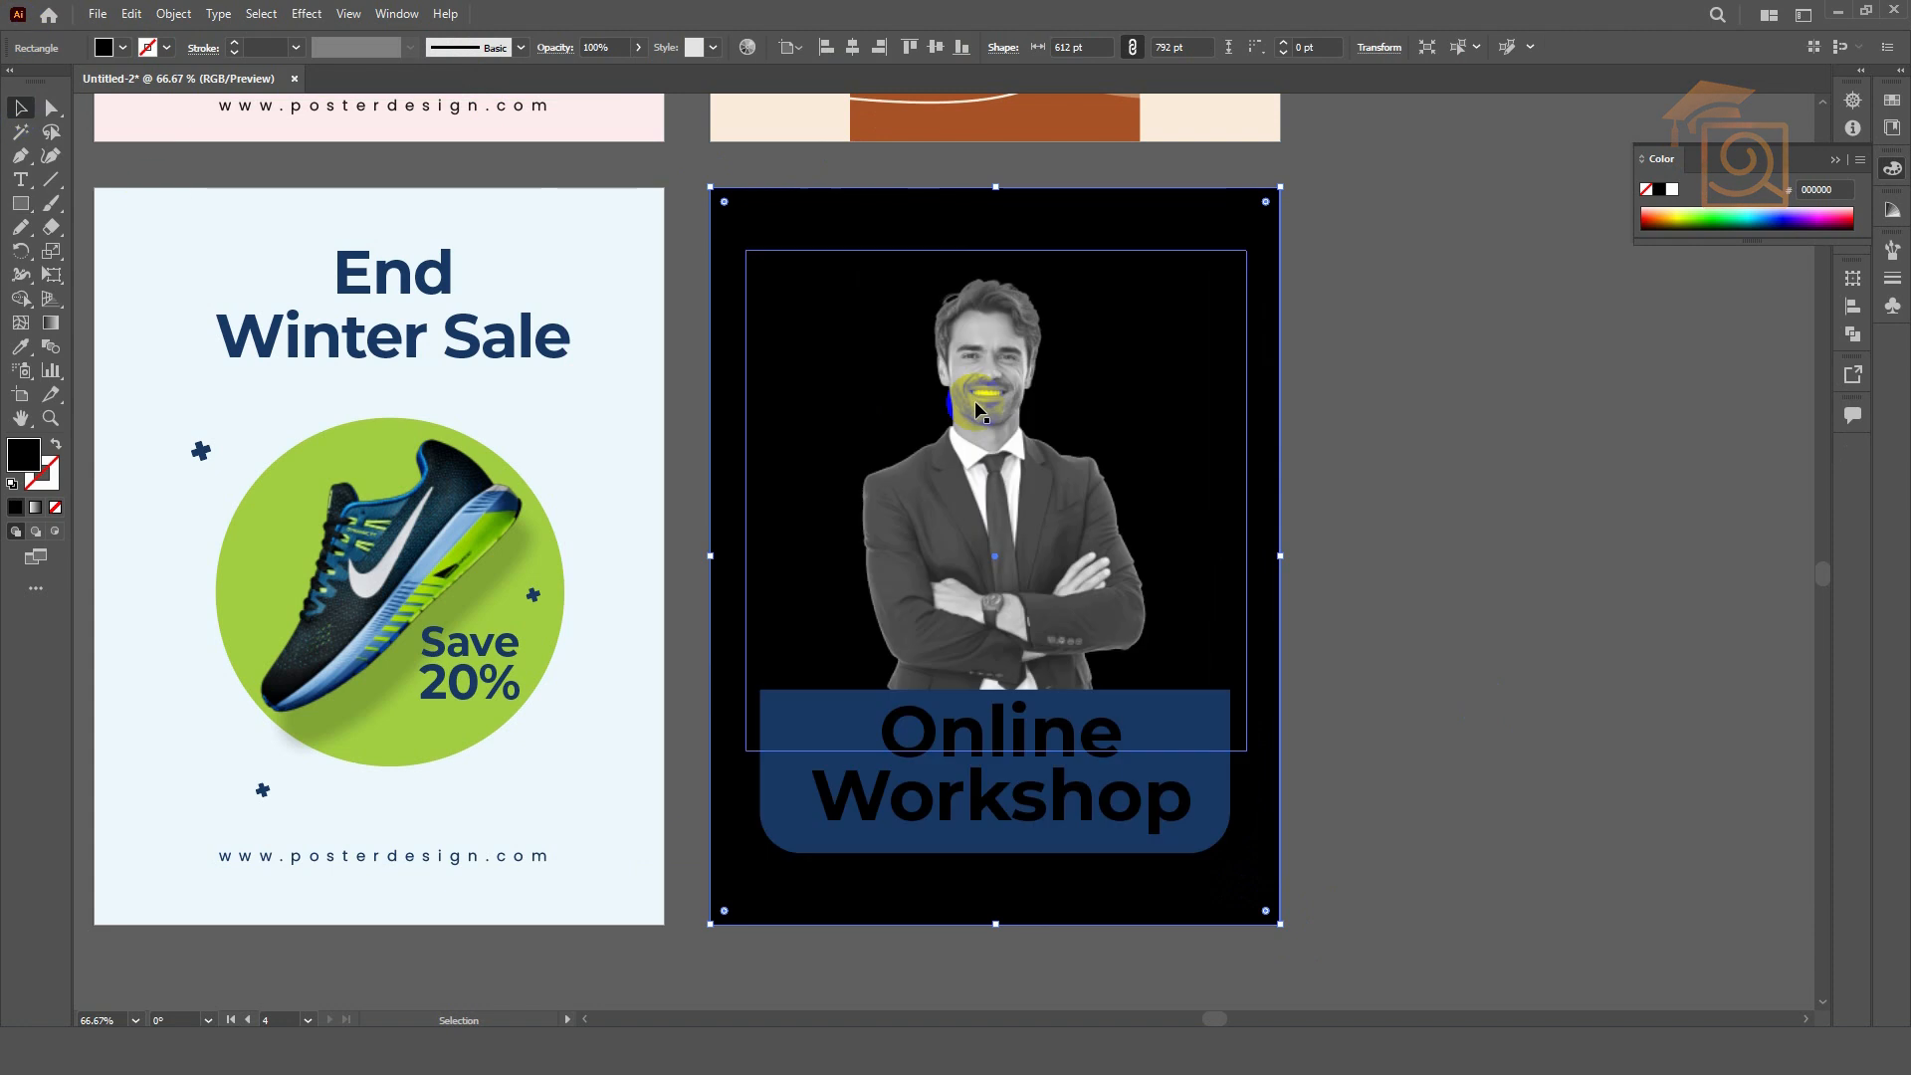
# - Fill the background rectangle of the fourth poster with the light gray #e8ebef
pyautogui.click(25, 349)
pyautogui.click(976, 320)
pyautogui.click(974, 320)
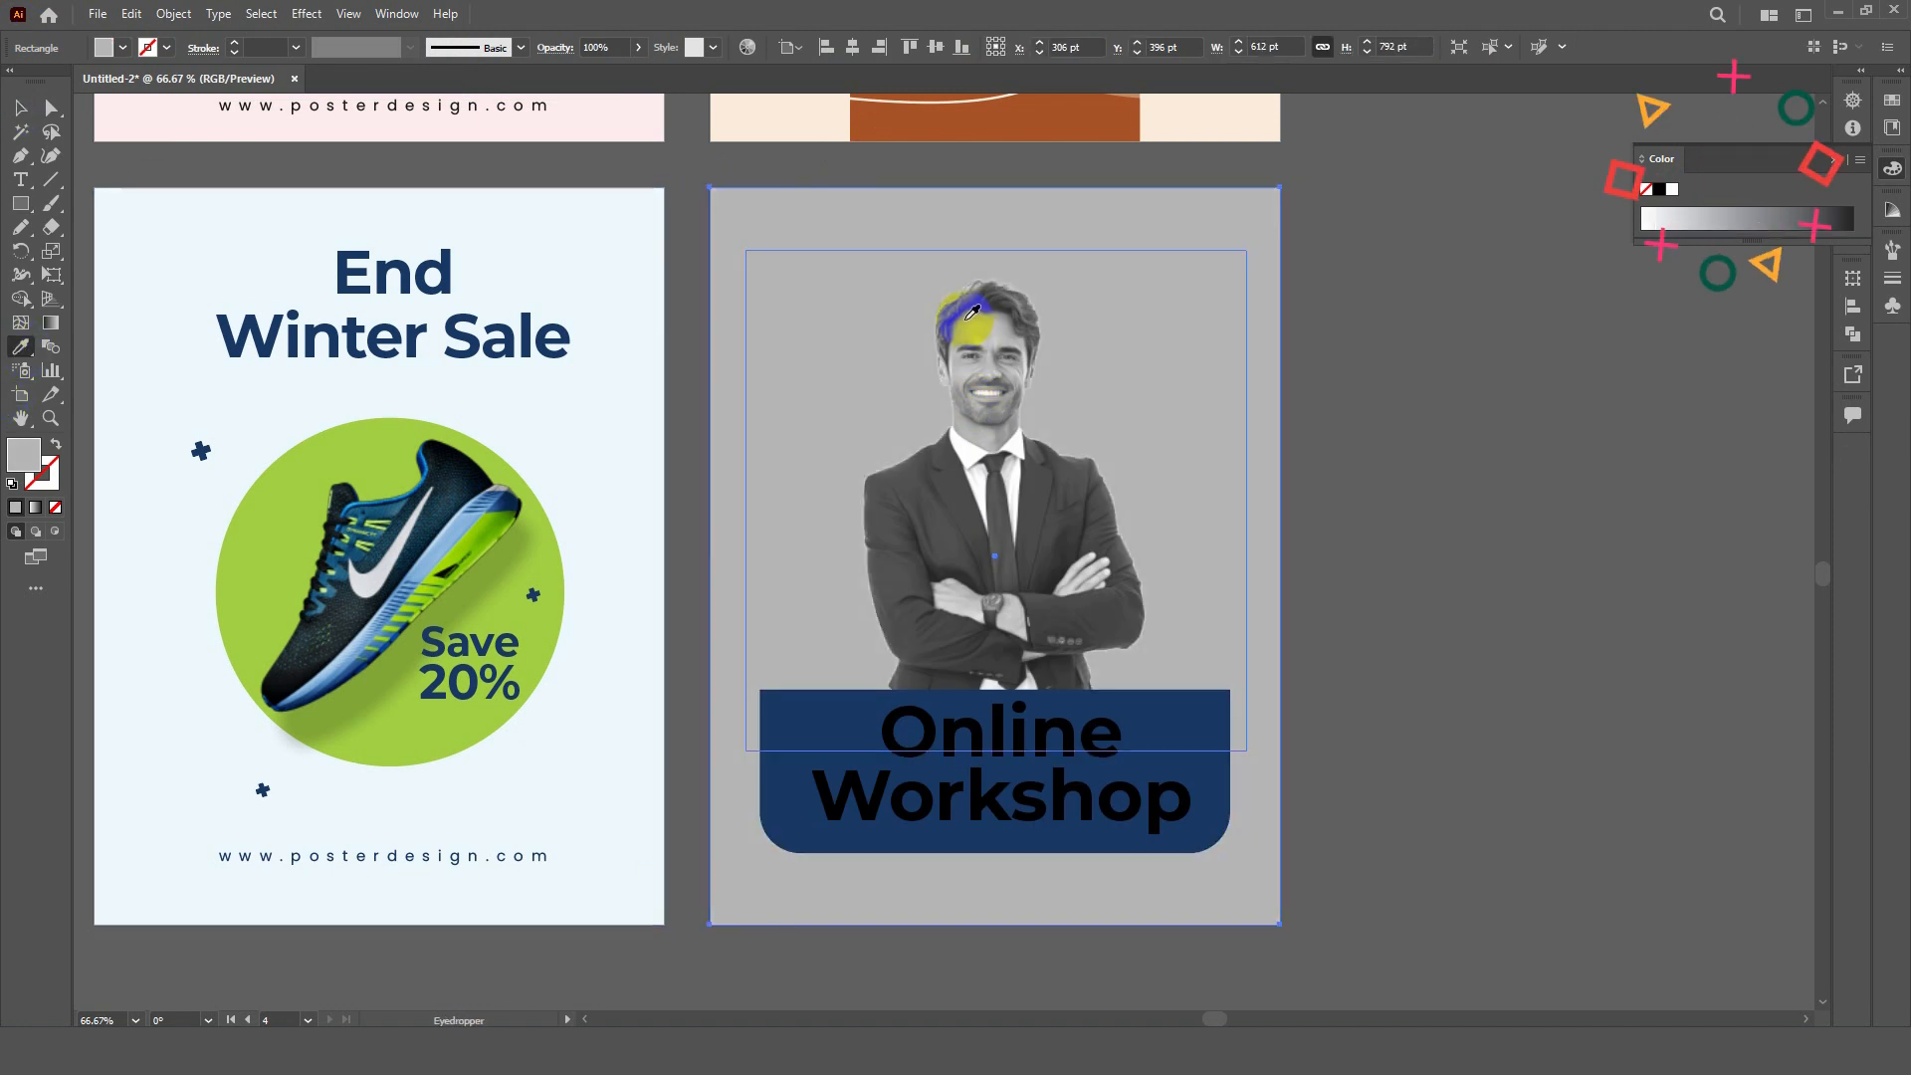
pyautogui.doubleClick(22, 458)
pyautogui.click(1042, 296)
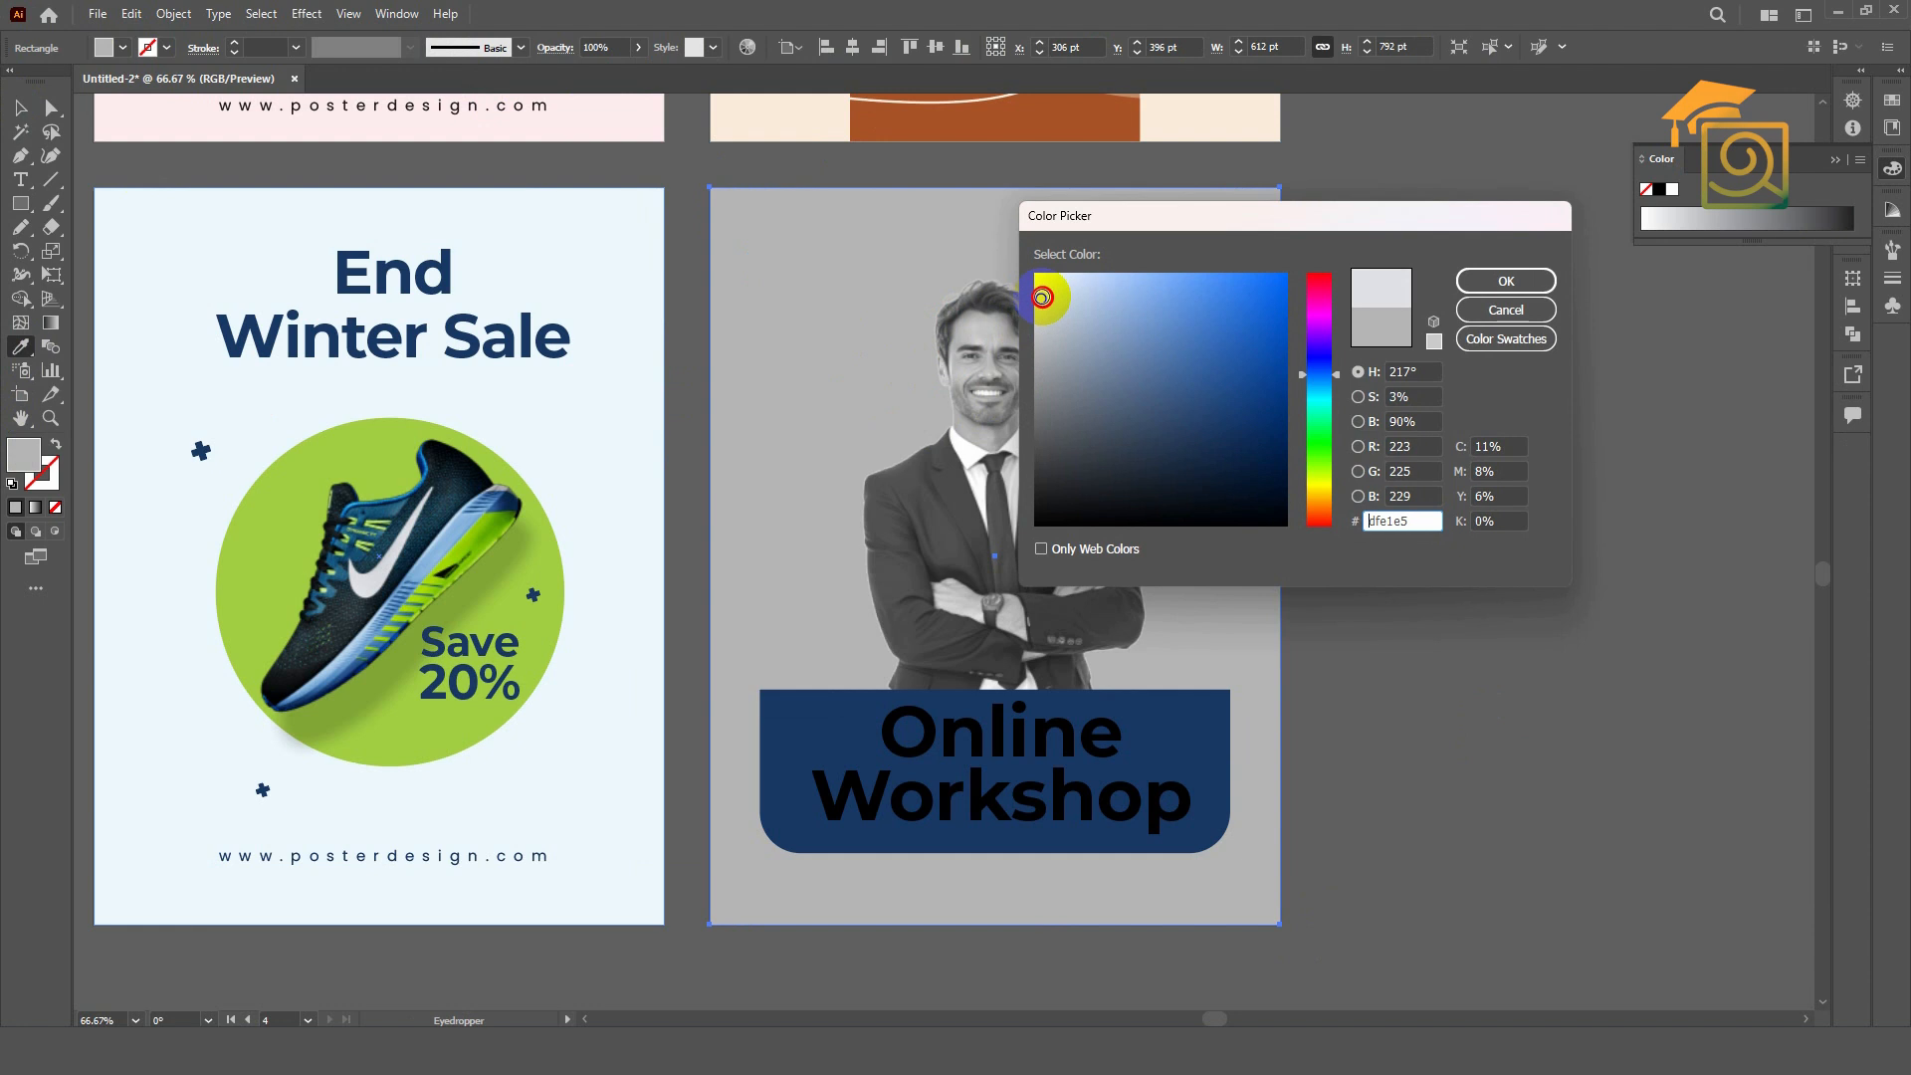
pyautogui.click(1505, 282)
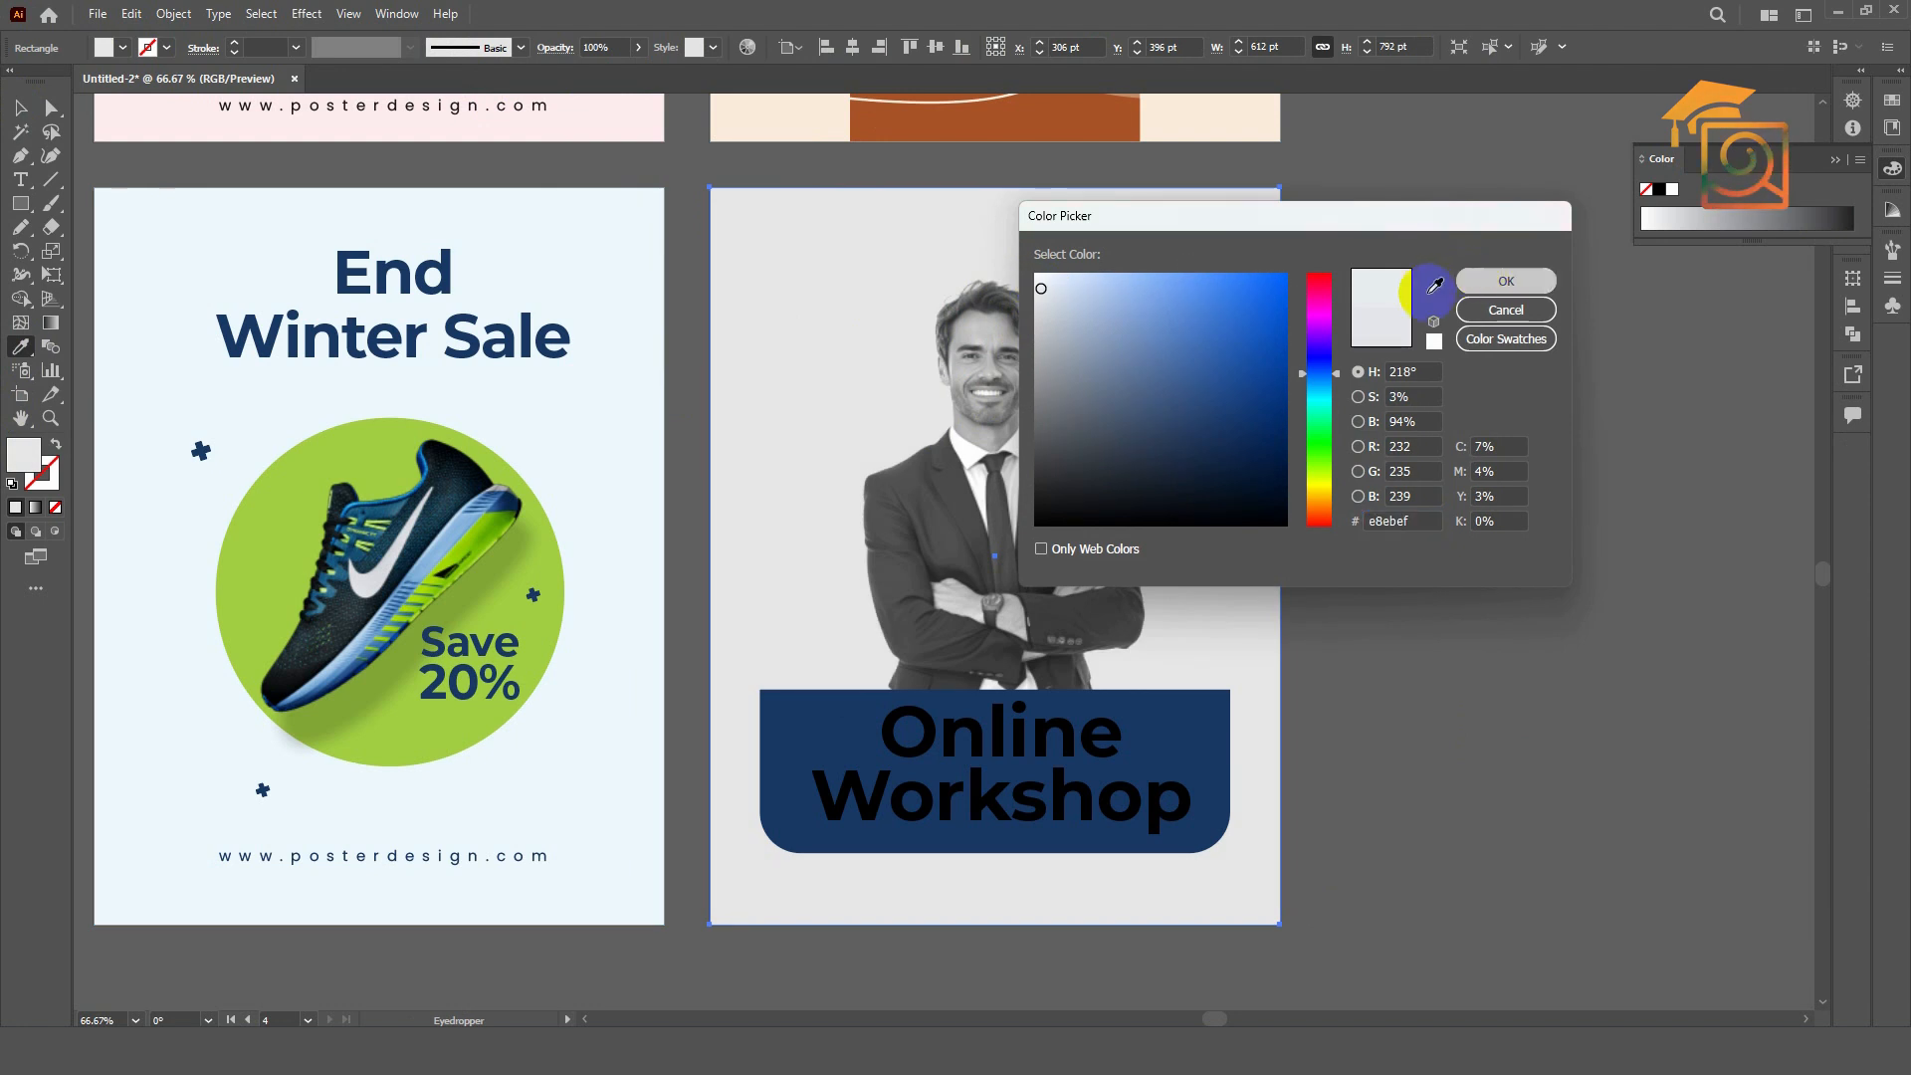
# - Recolor the "Online Workshop" heading with the light gray sampled from the poster background
pyautogui.click(20, 110)
pyautogui.click(1045, 734)
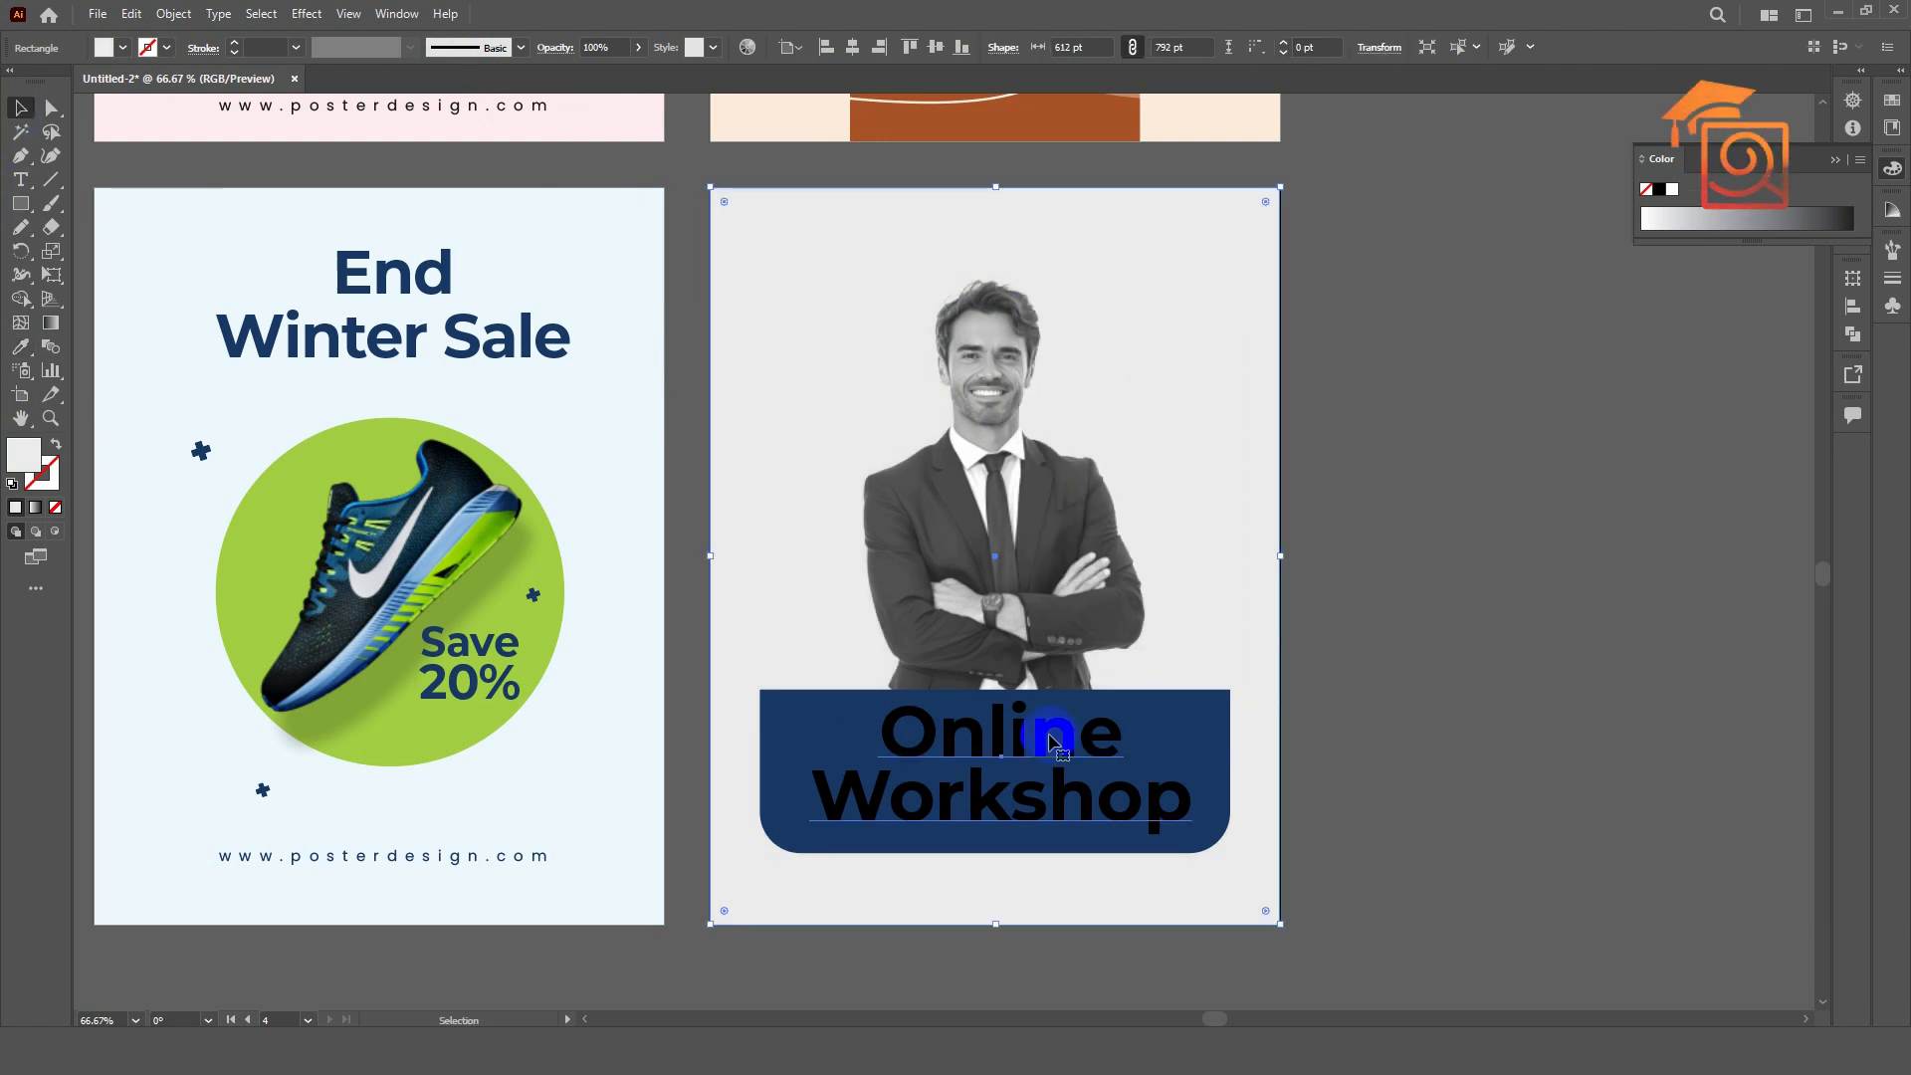
pyautogui.click(20, 346)
pyautogui.click(780, 226)
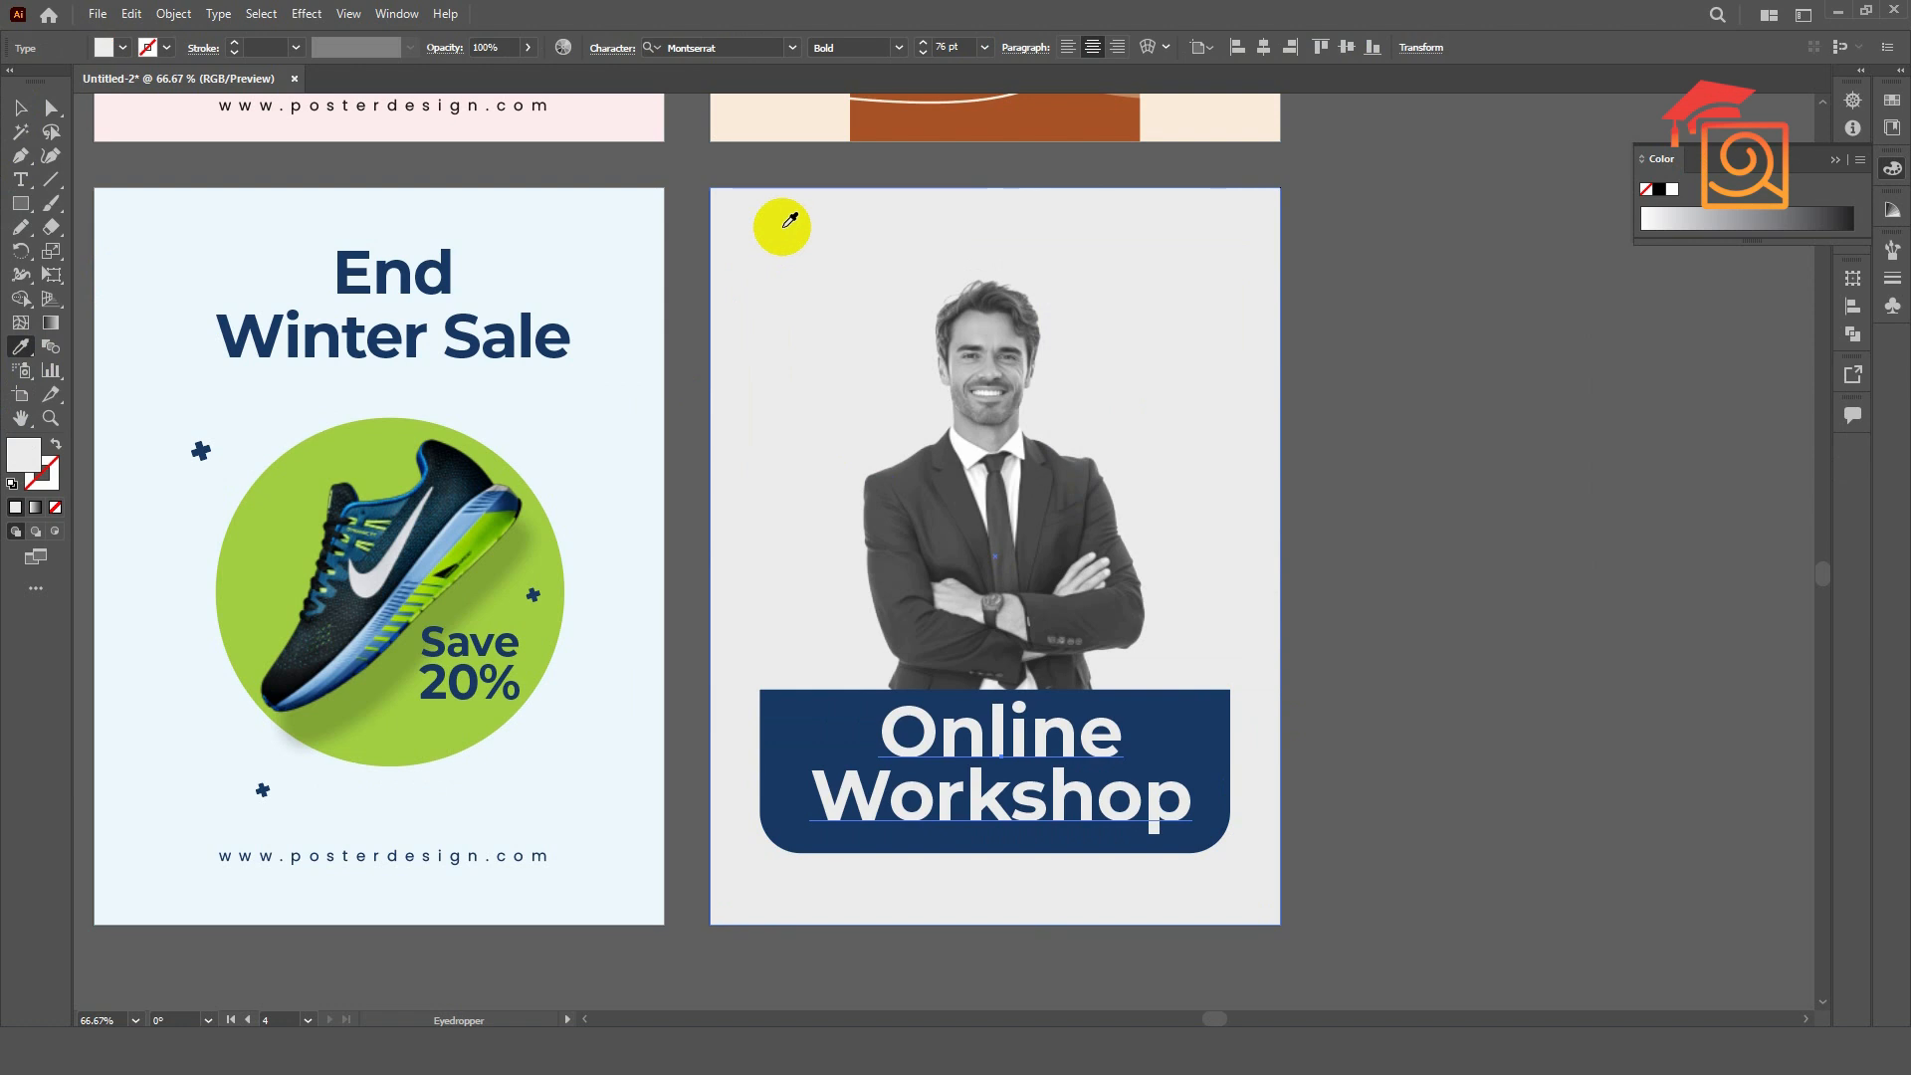
pyautogui.click(20, 109)
pyautogui.click(1434, 518)
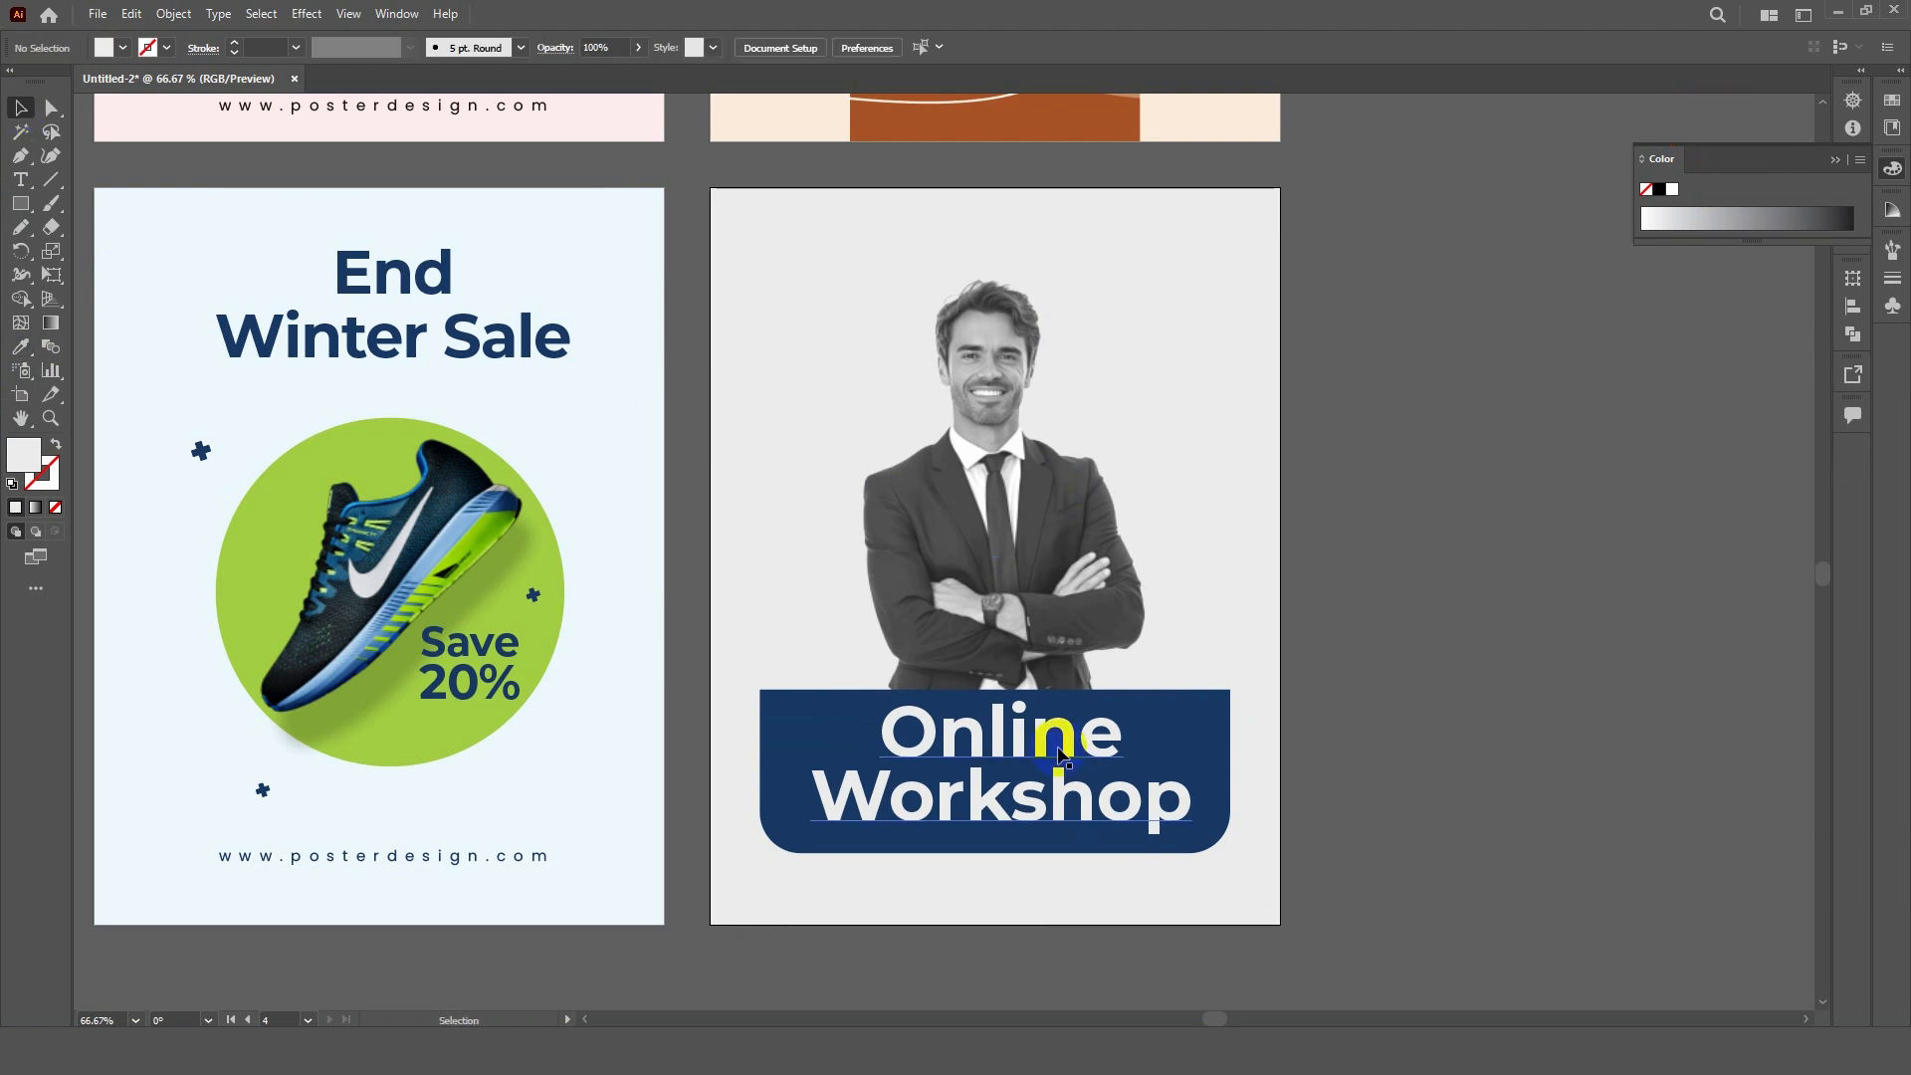
# - Change the font of the heading's second line, "Workshop", to Poppins Bold
pyautogui.doubleClick(1115, 796)
pyautogui.doubleClick(1115, 796)
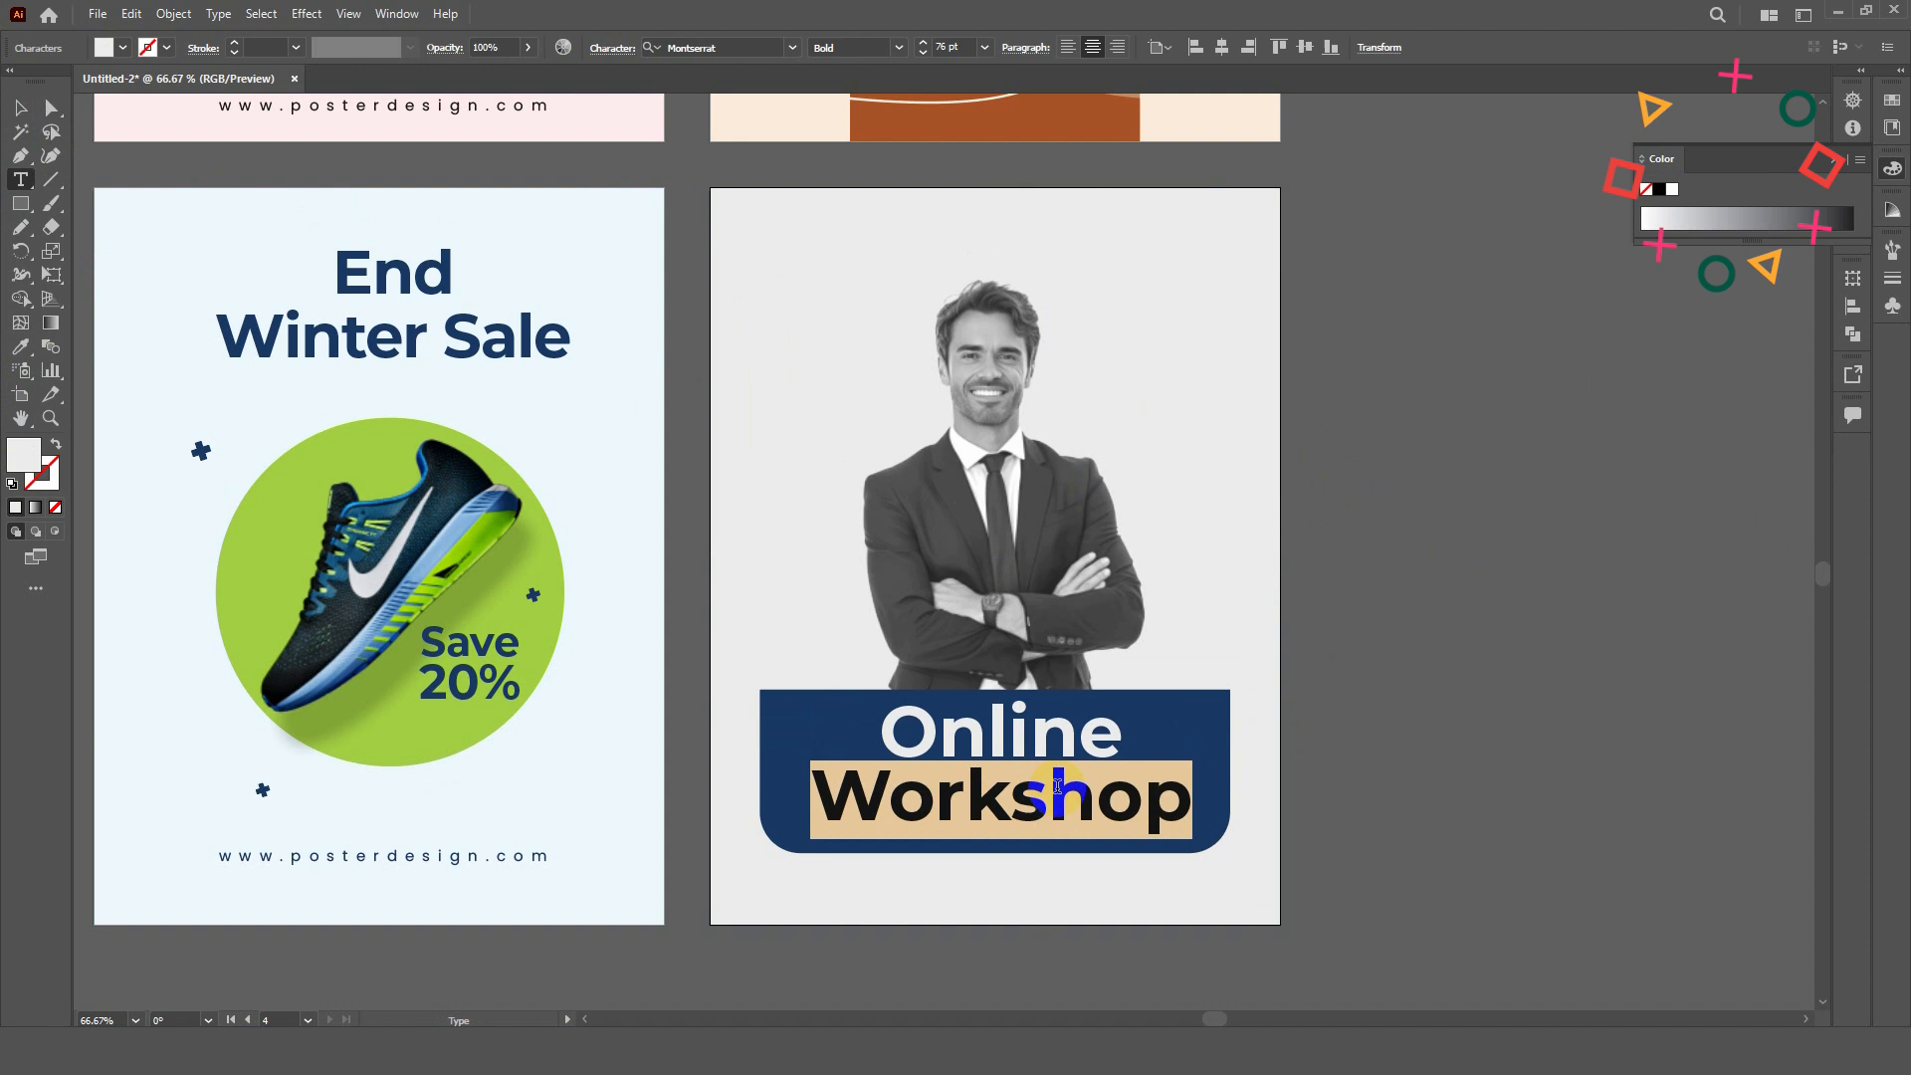
pyautogui.click(691, 46)
pyautogui.write('popp')
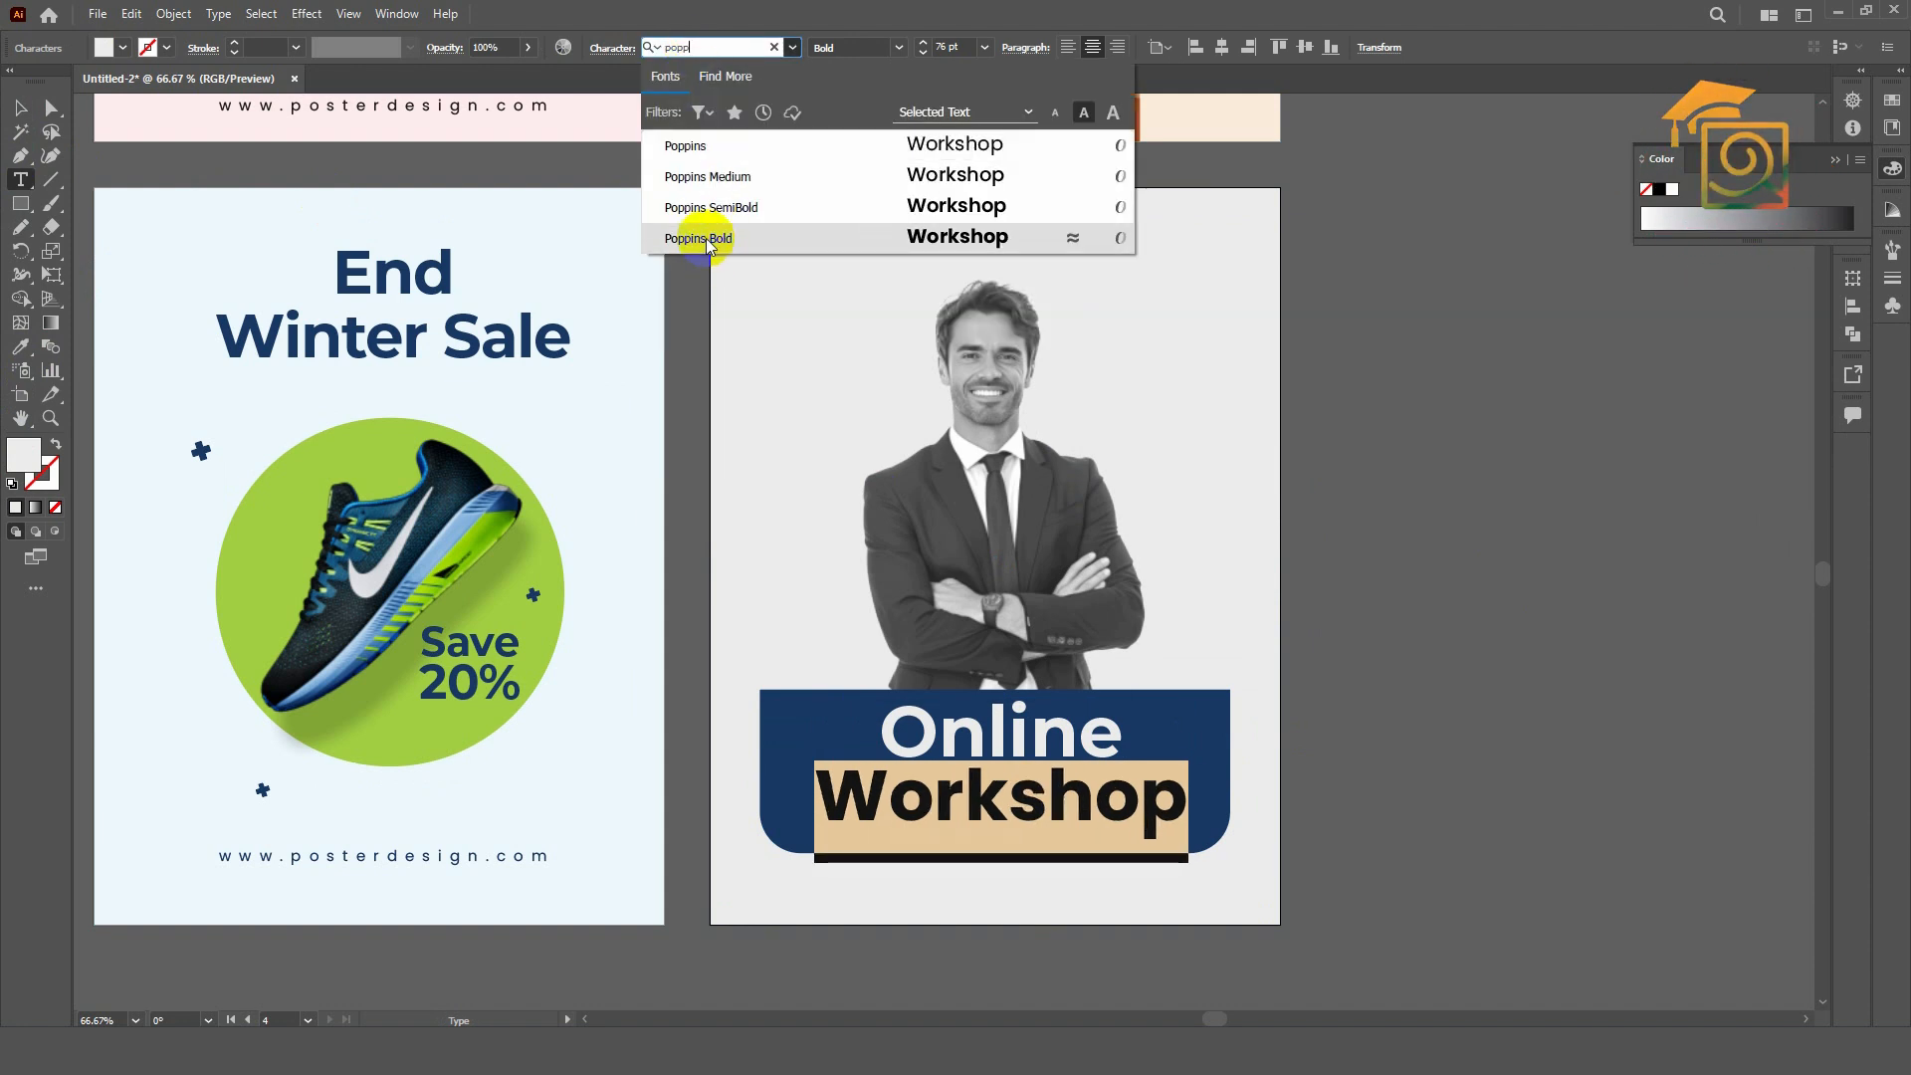
pyautogui.click(708, 241)
# - Set the word "Workshop" to 80 pt and format it in all caps
pyautogui.click(952, 46)
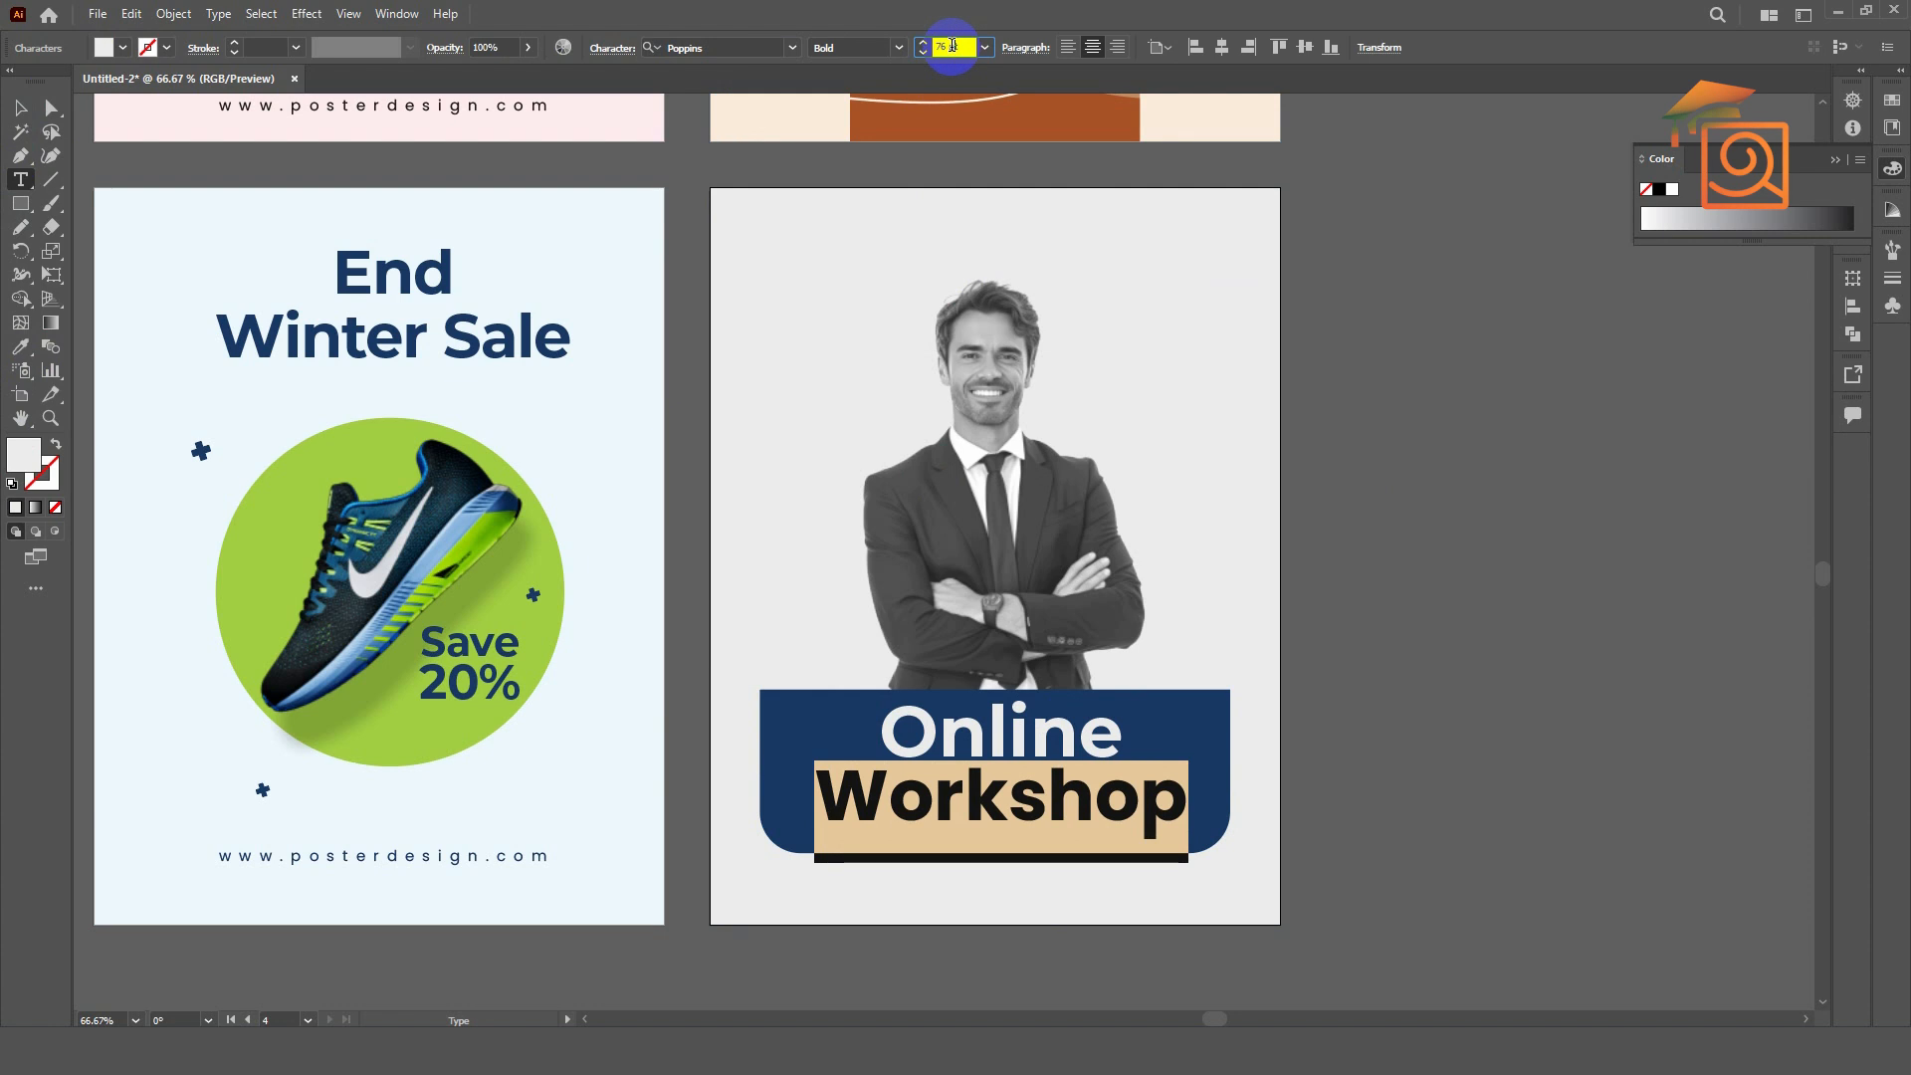
pyautogui.scroll(3, 953, 46)
pyautogui.scroll(6, 952, 45)
pyautogui.scroll(-5, 952, 45)
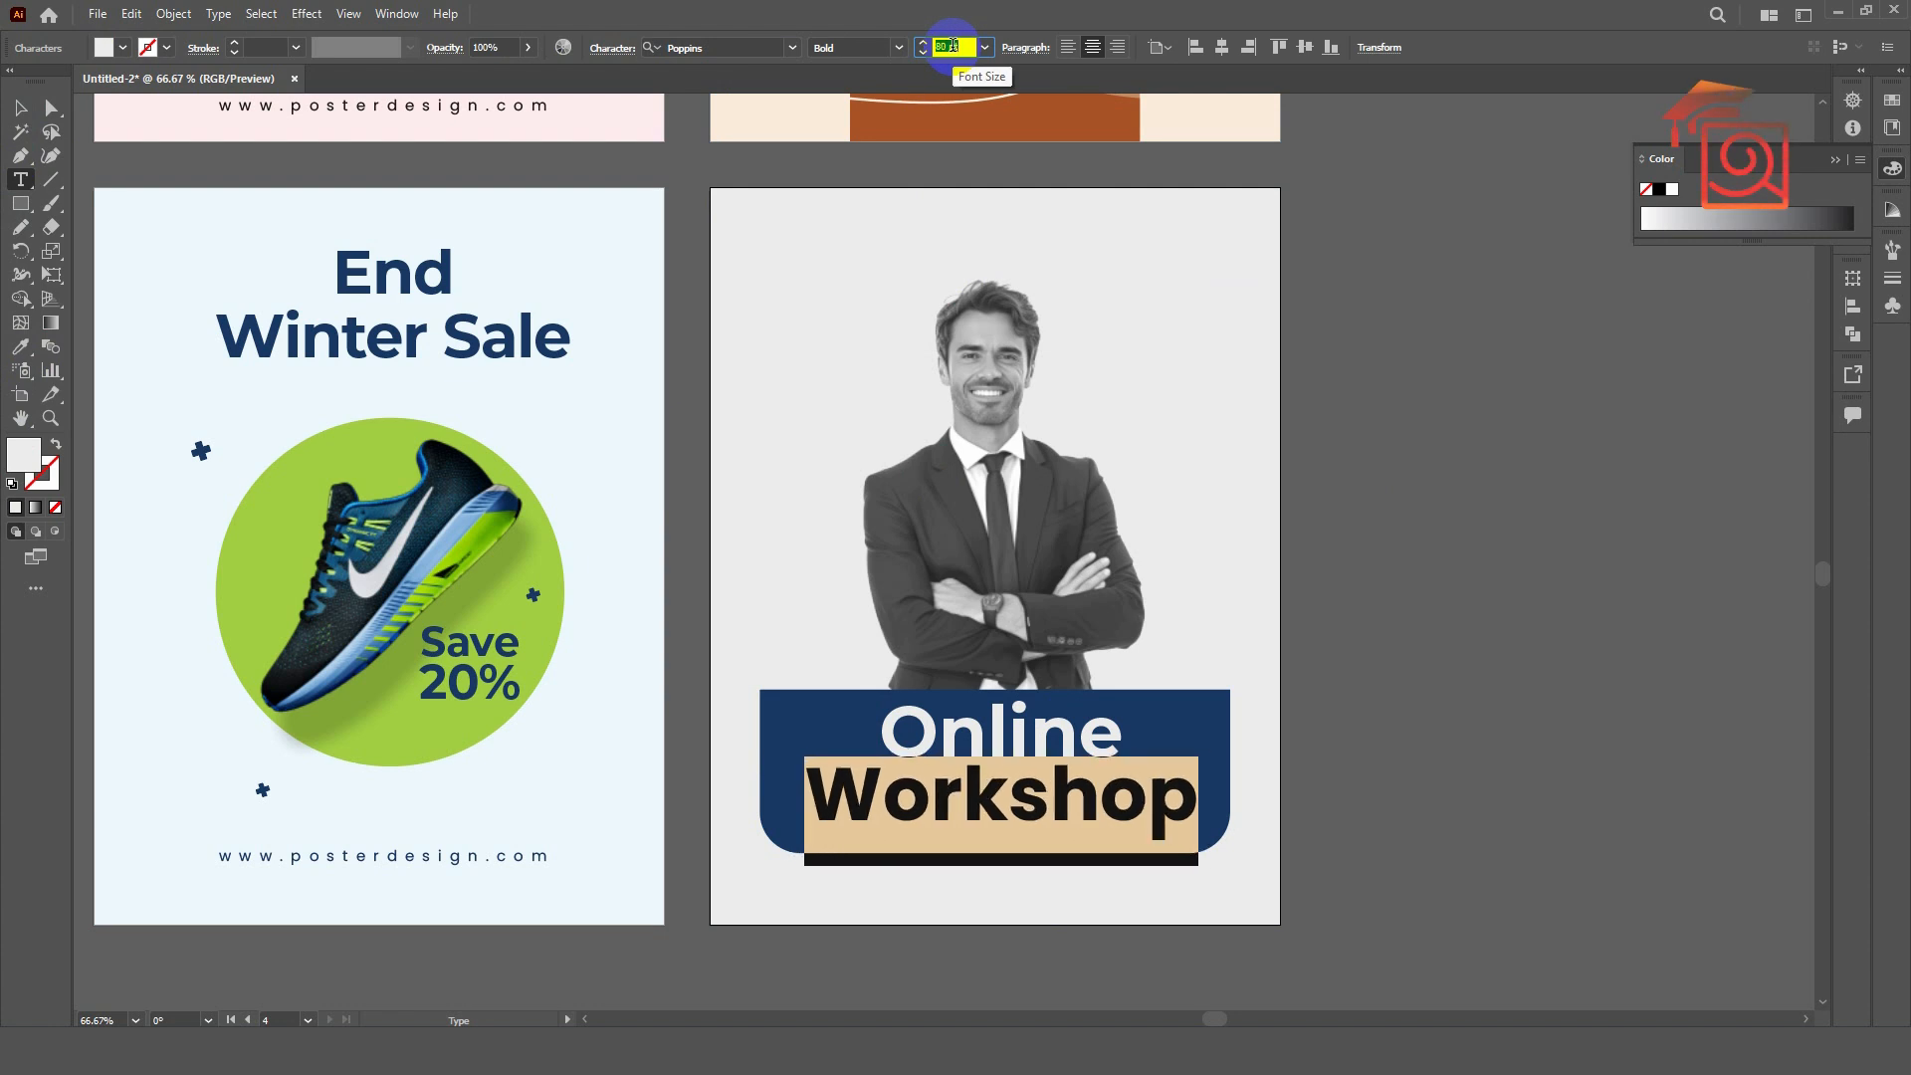
pyautogui.click(611, 48)
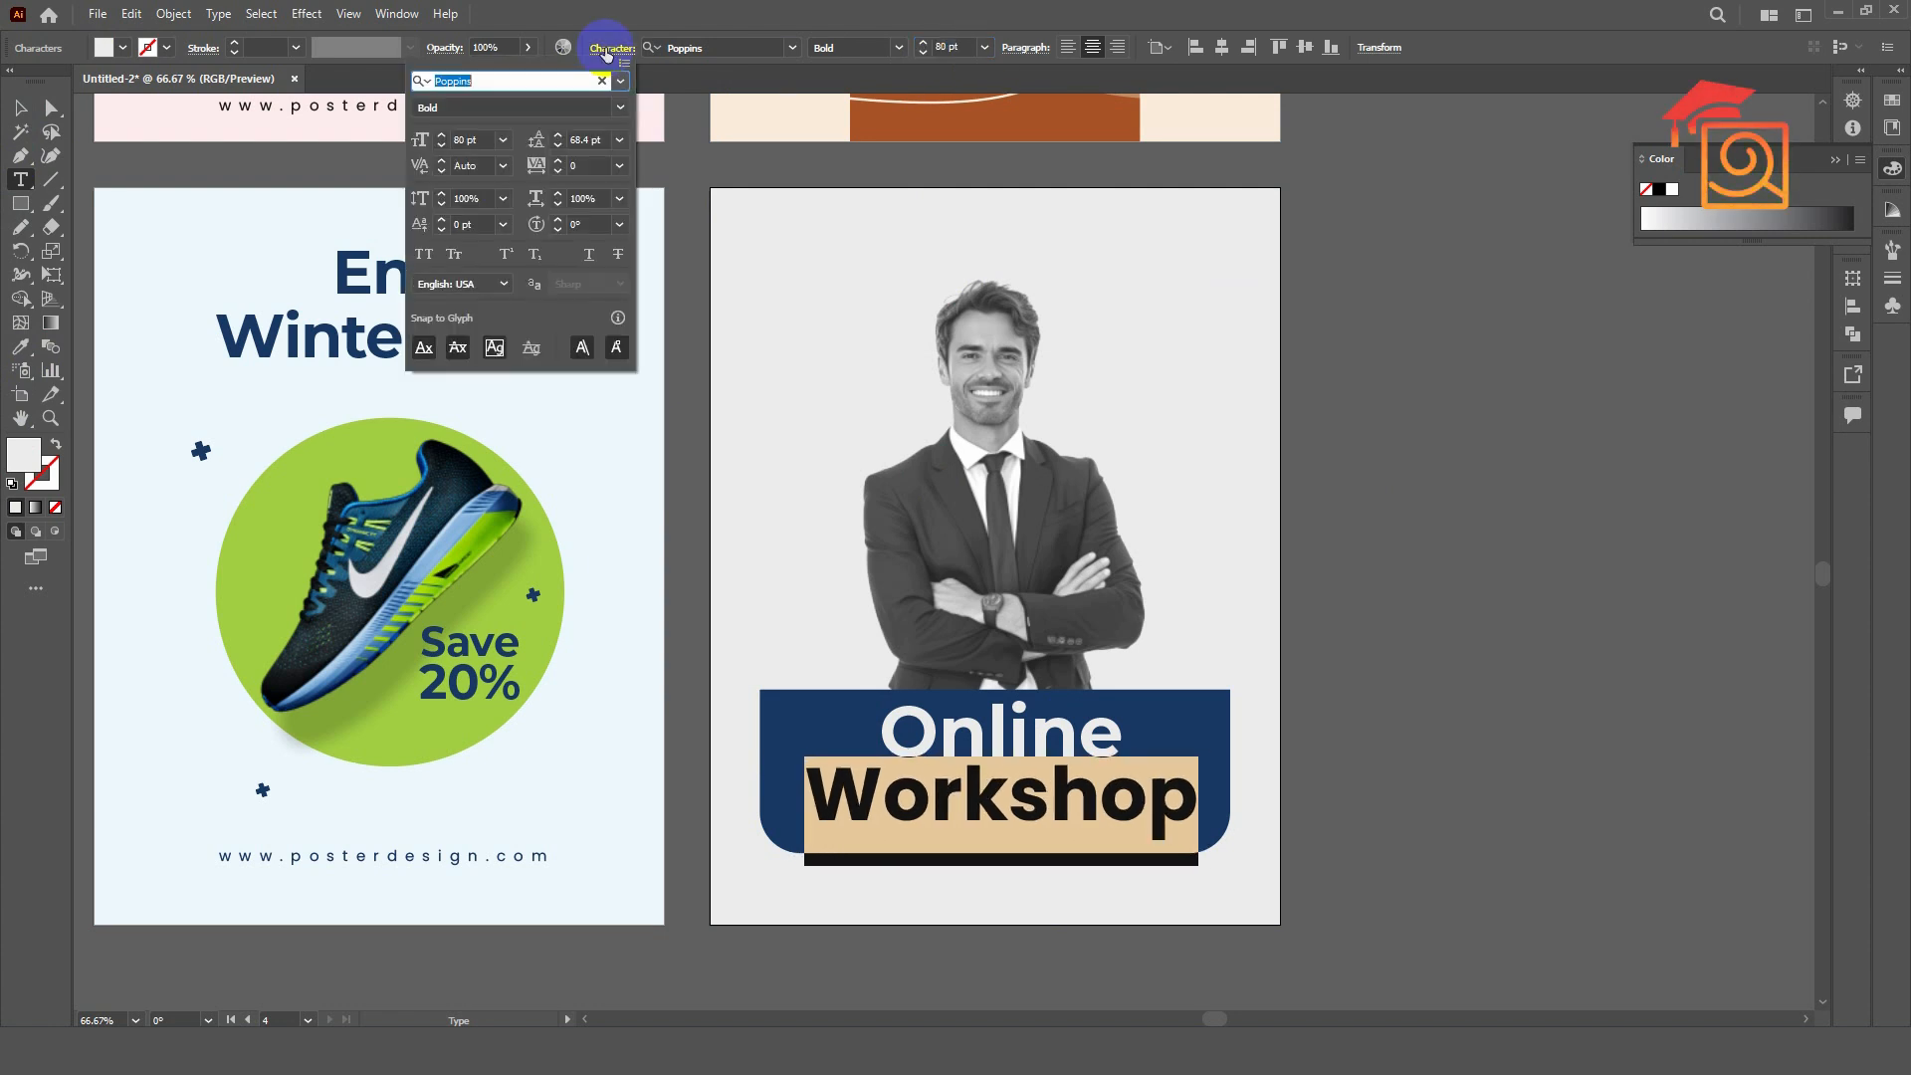
pyautogui.click(423, 258)
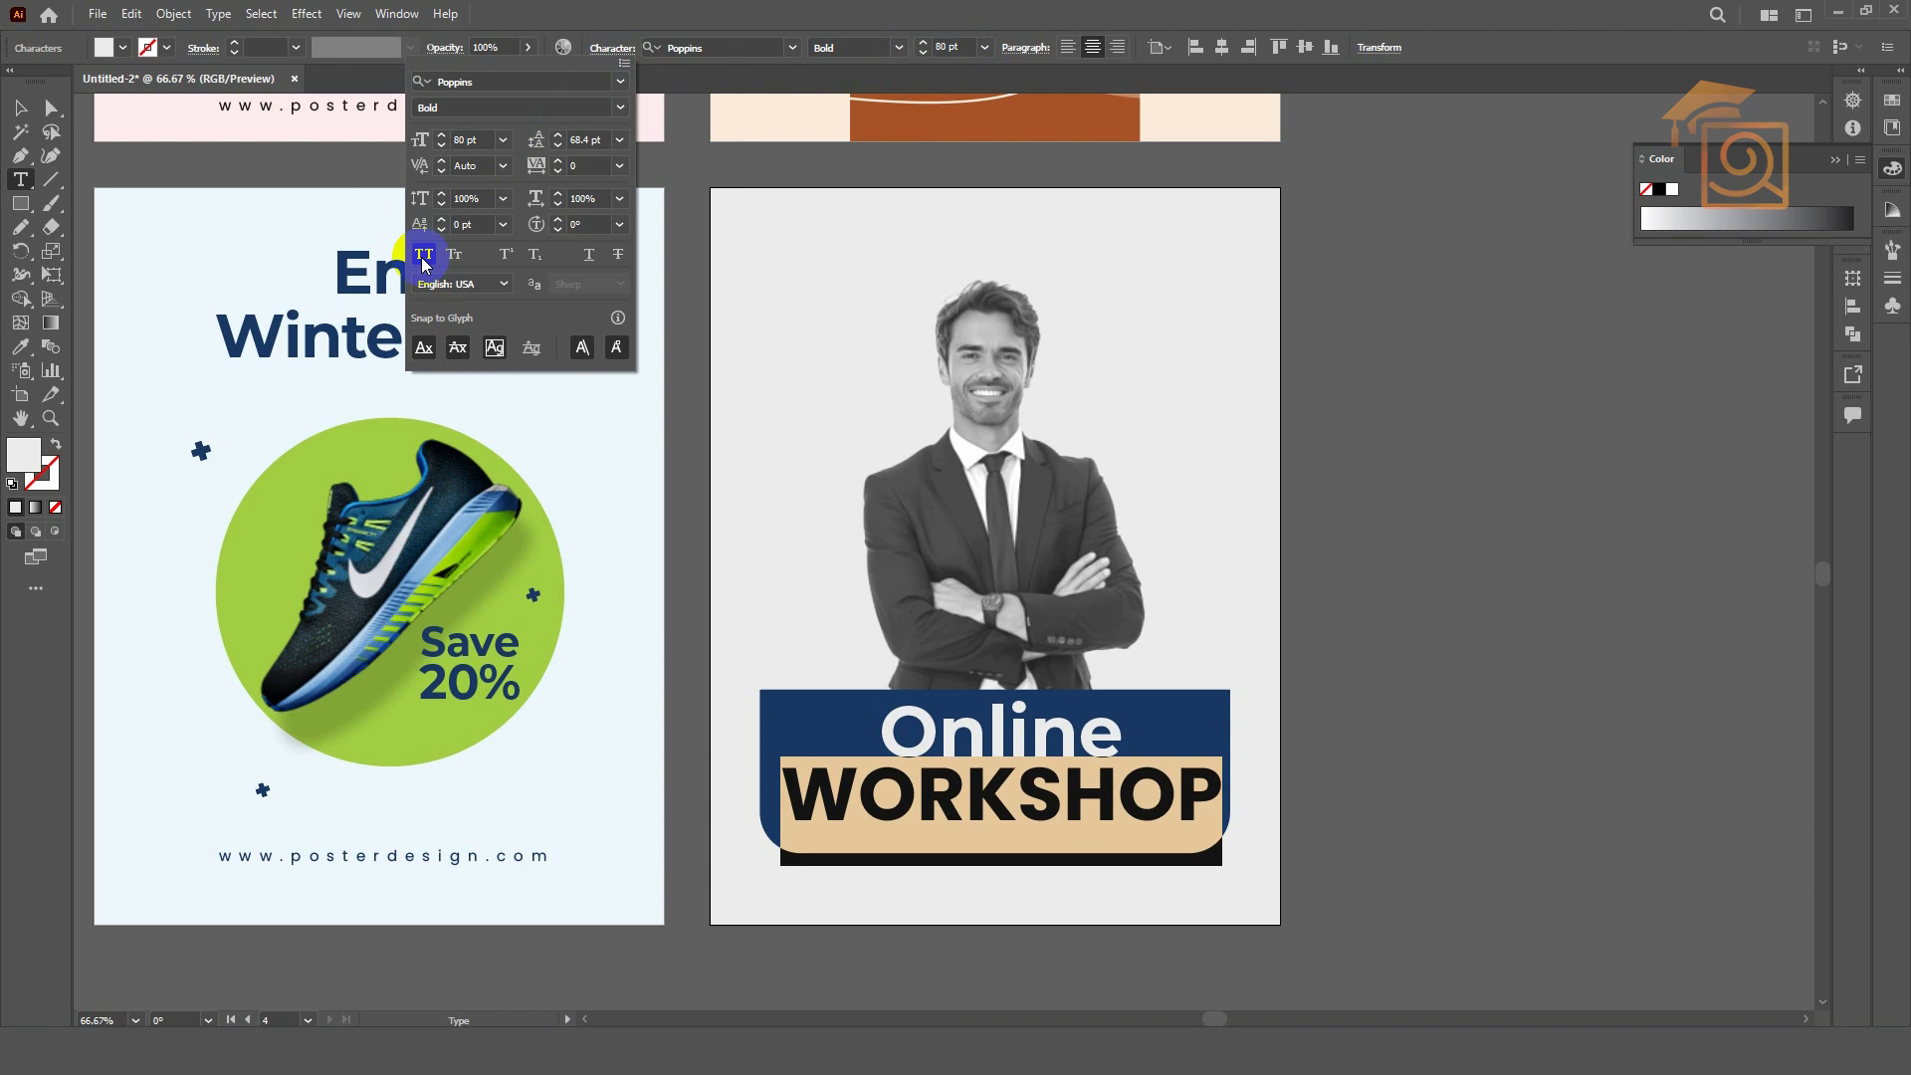
# - Change the font of the word "Online" in the fourth poster's heading to Brittany Signature
pyautogui.click(997, 734)
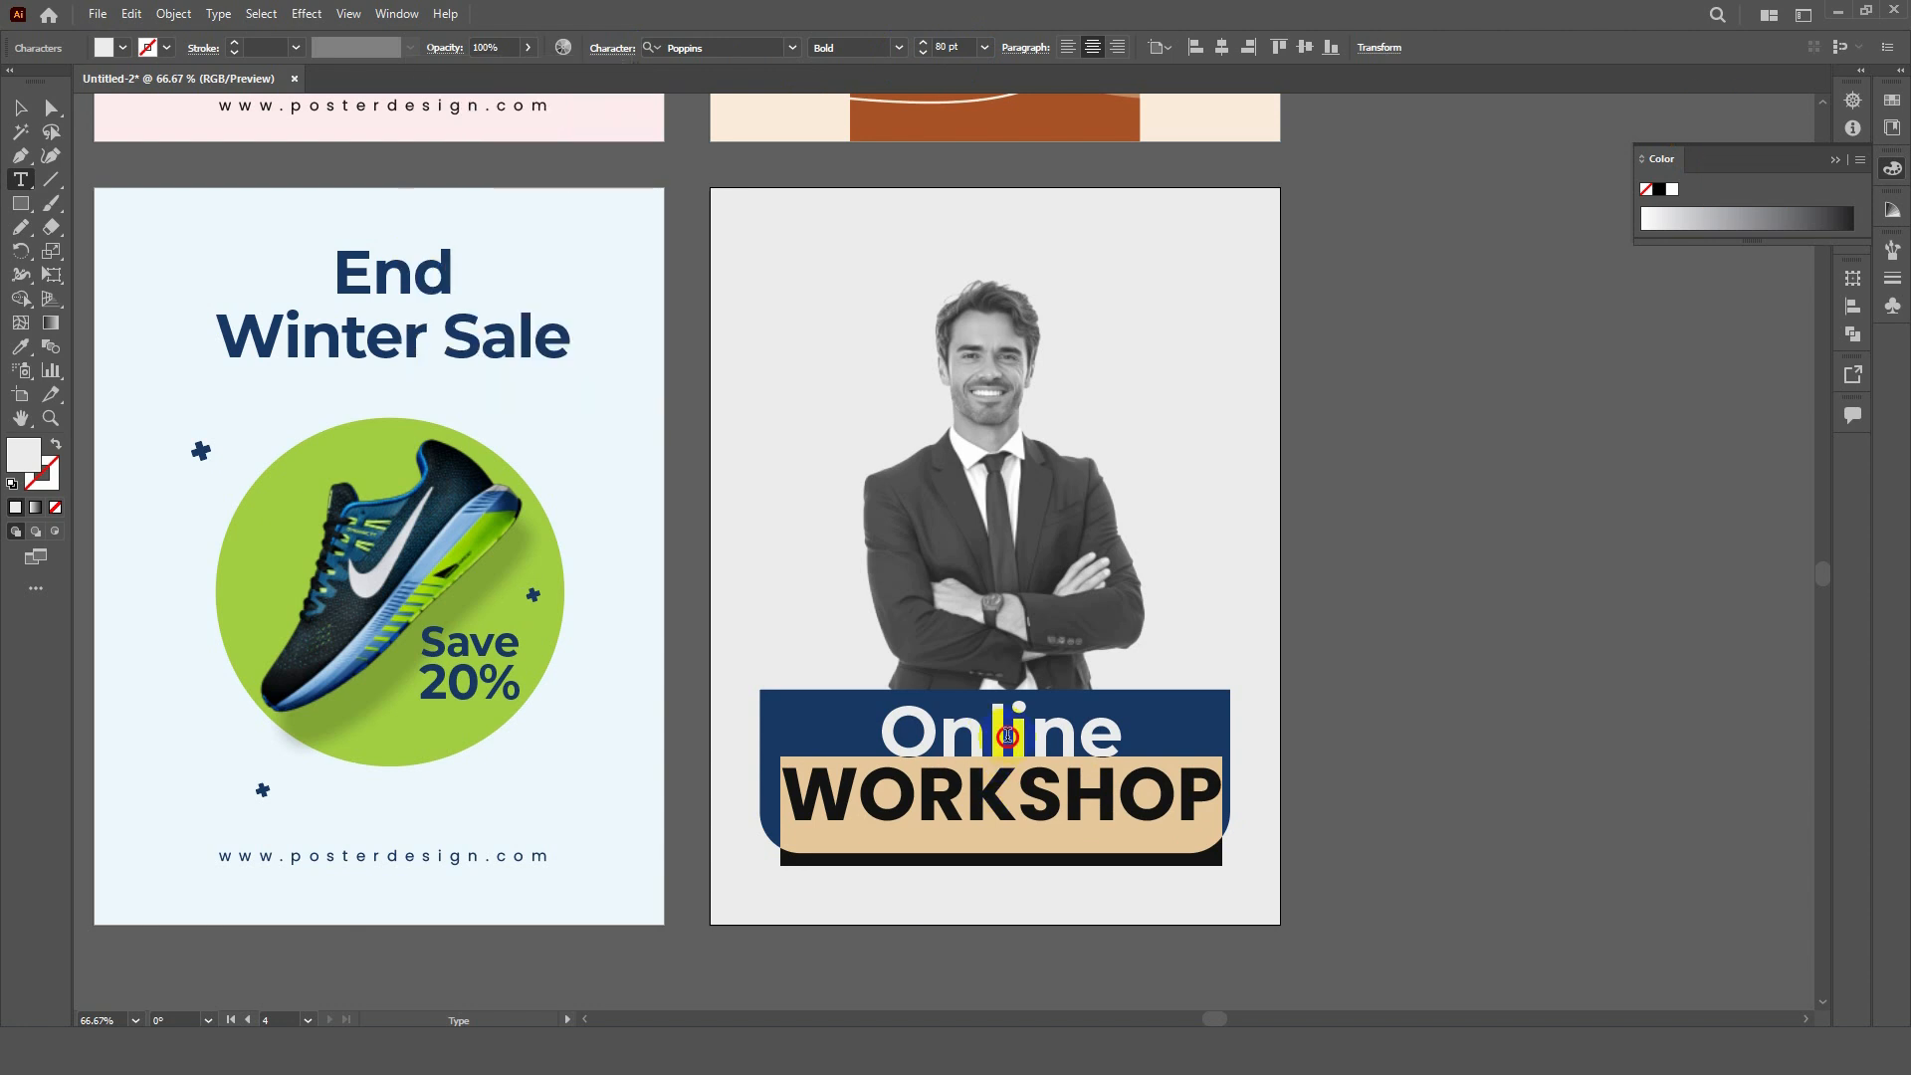
pyautogui.click(1144, 747)
pyautogui.moveTo(1115, 731); pyautogui.dragTo(875, 730)
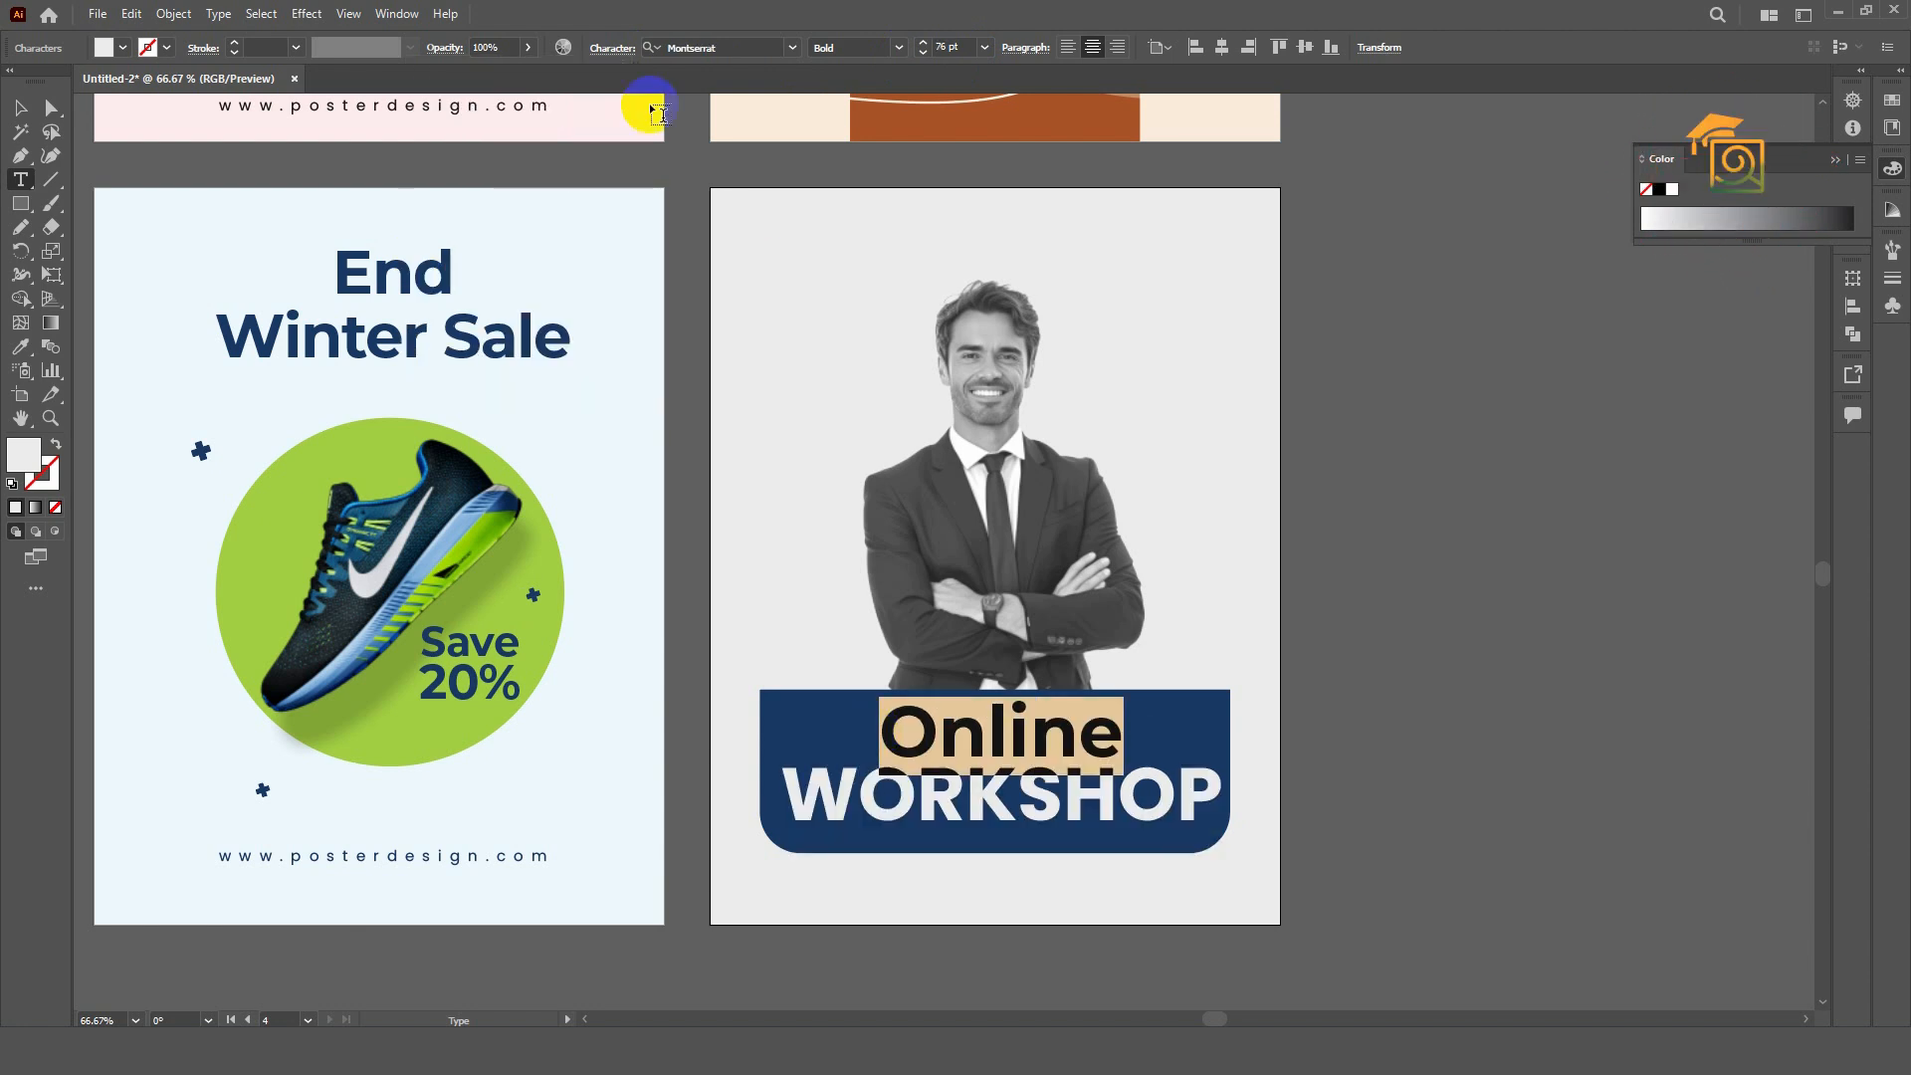
pyautogui.click(668, 50)
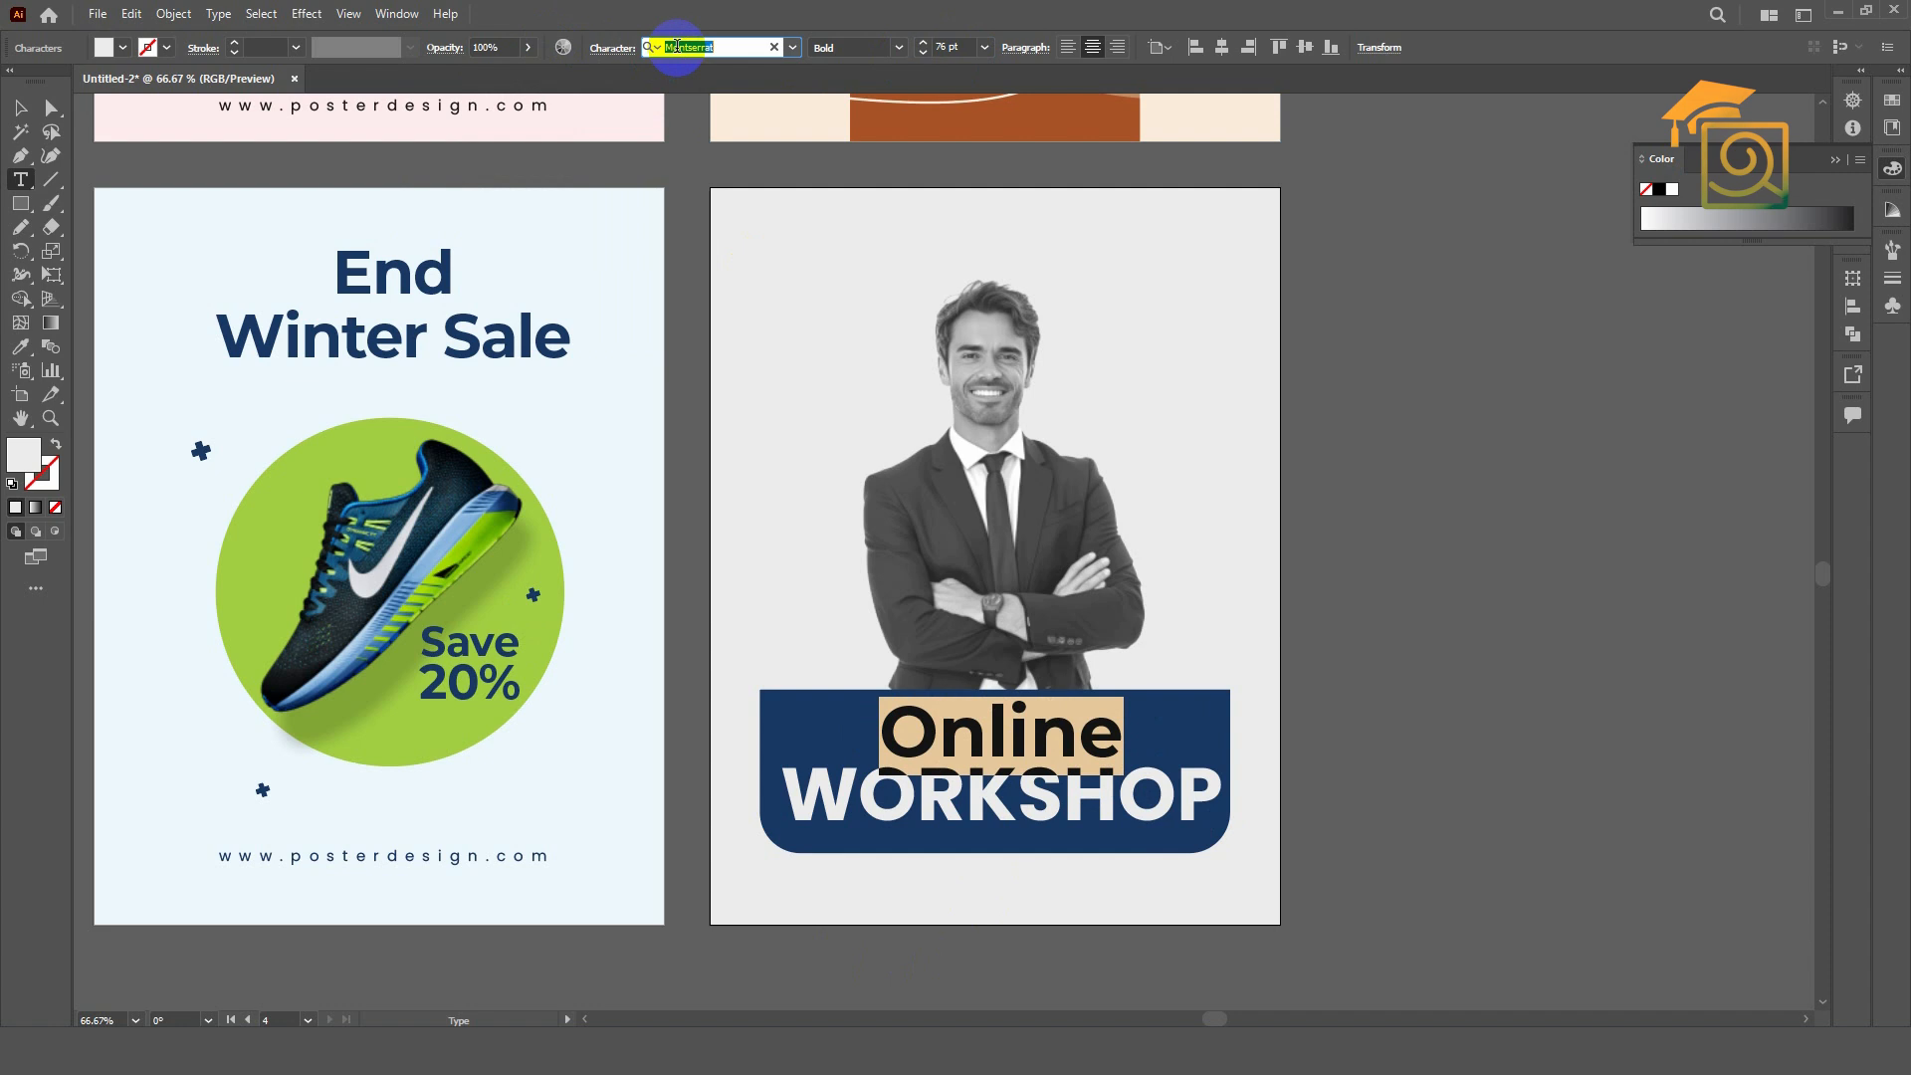
pyautogui.write('brit')
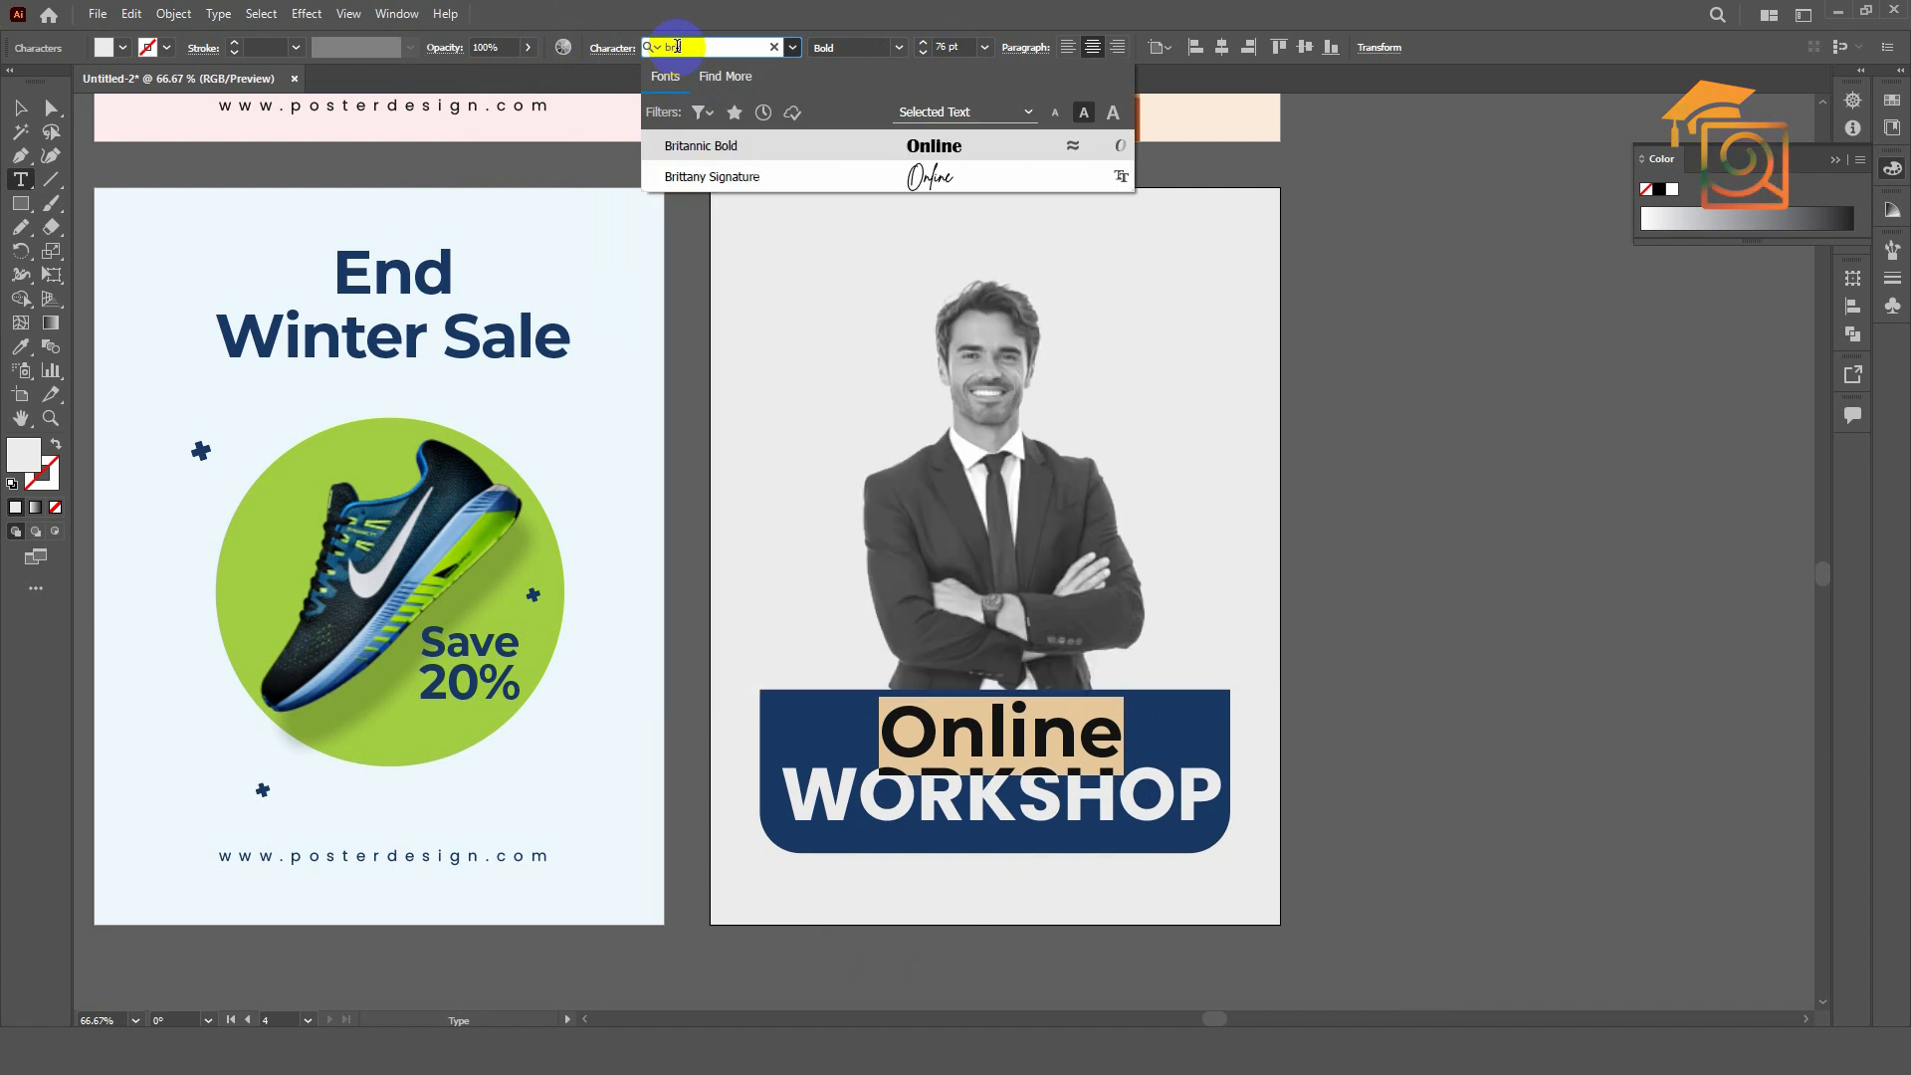
pyautogui.click(718, 179)
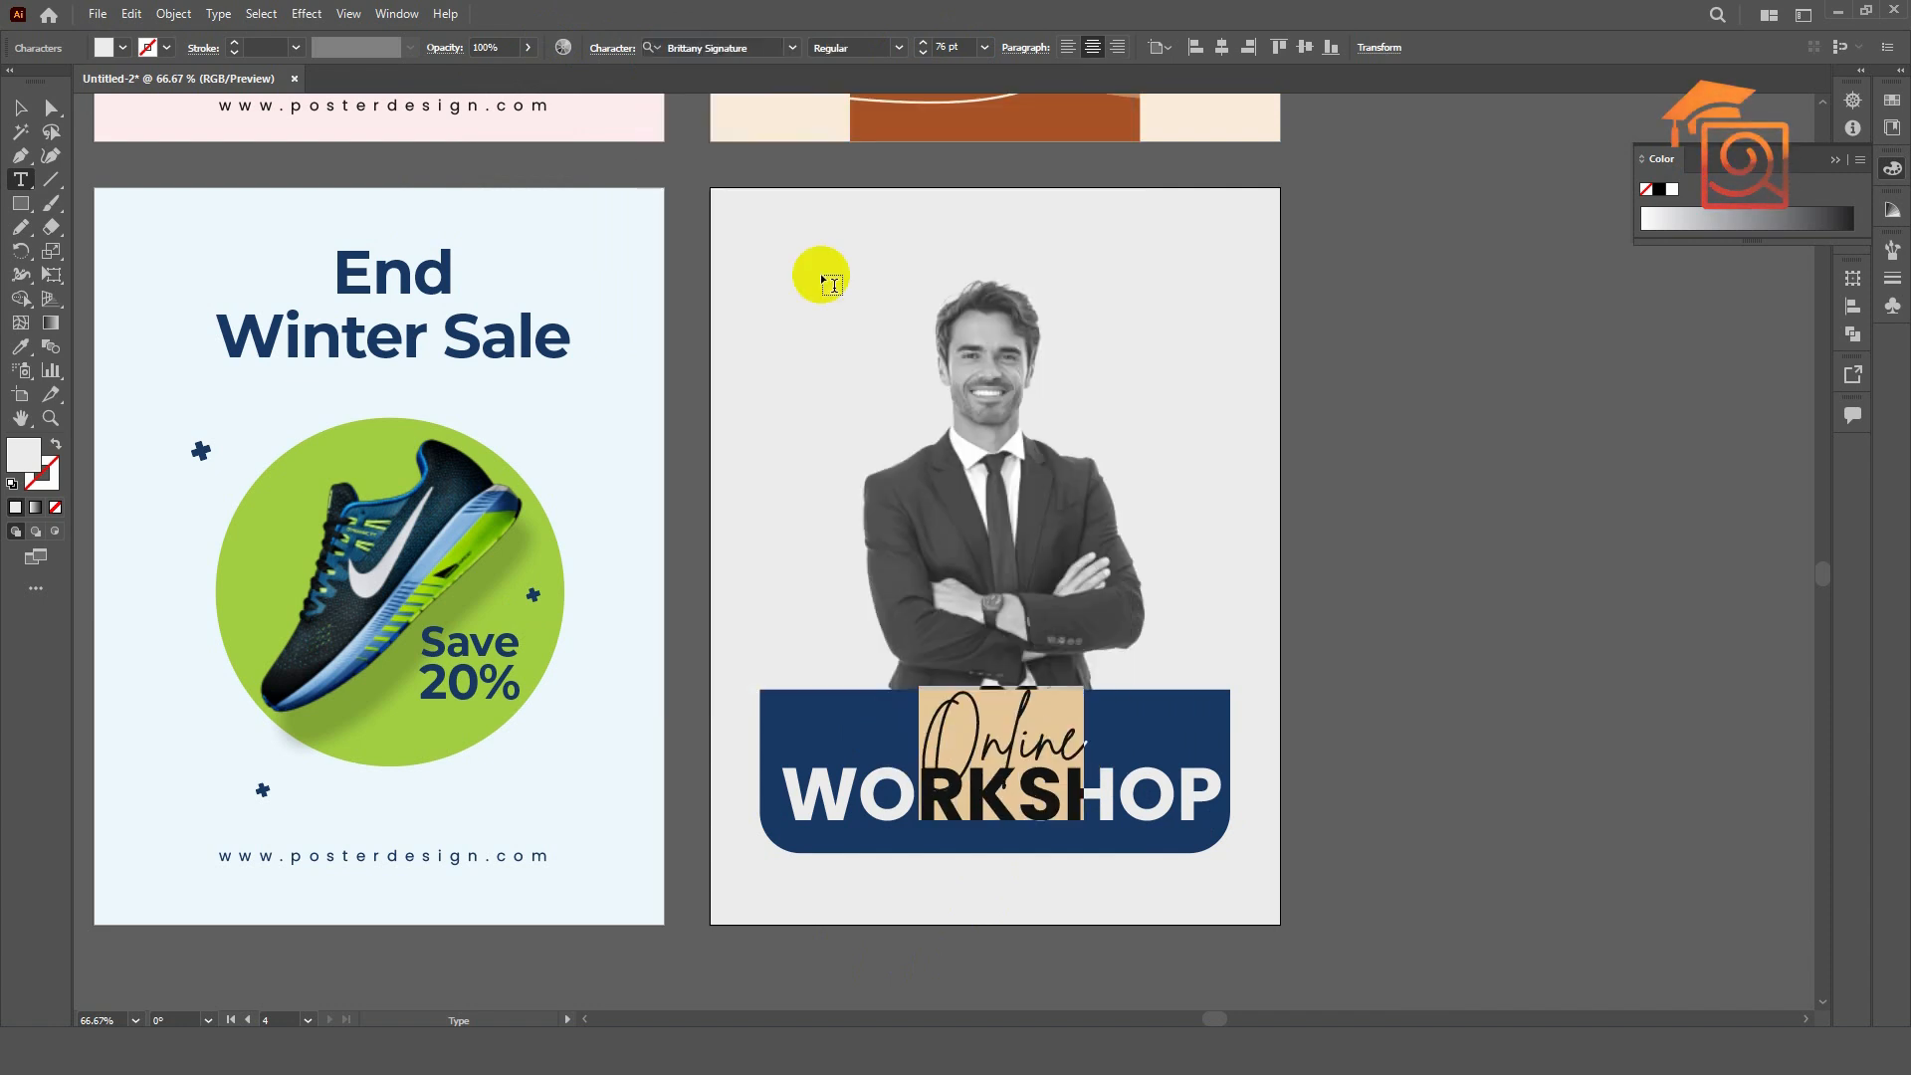
# - Increase the leading of the whole heading so "WORKSHOP" sits lower, clear of the script word "Online"
pyautogui.click(1080, 813)
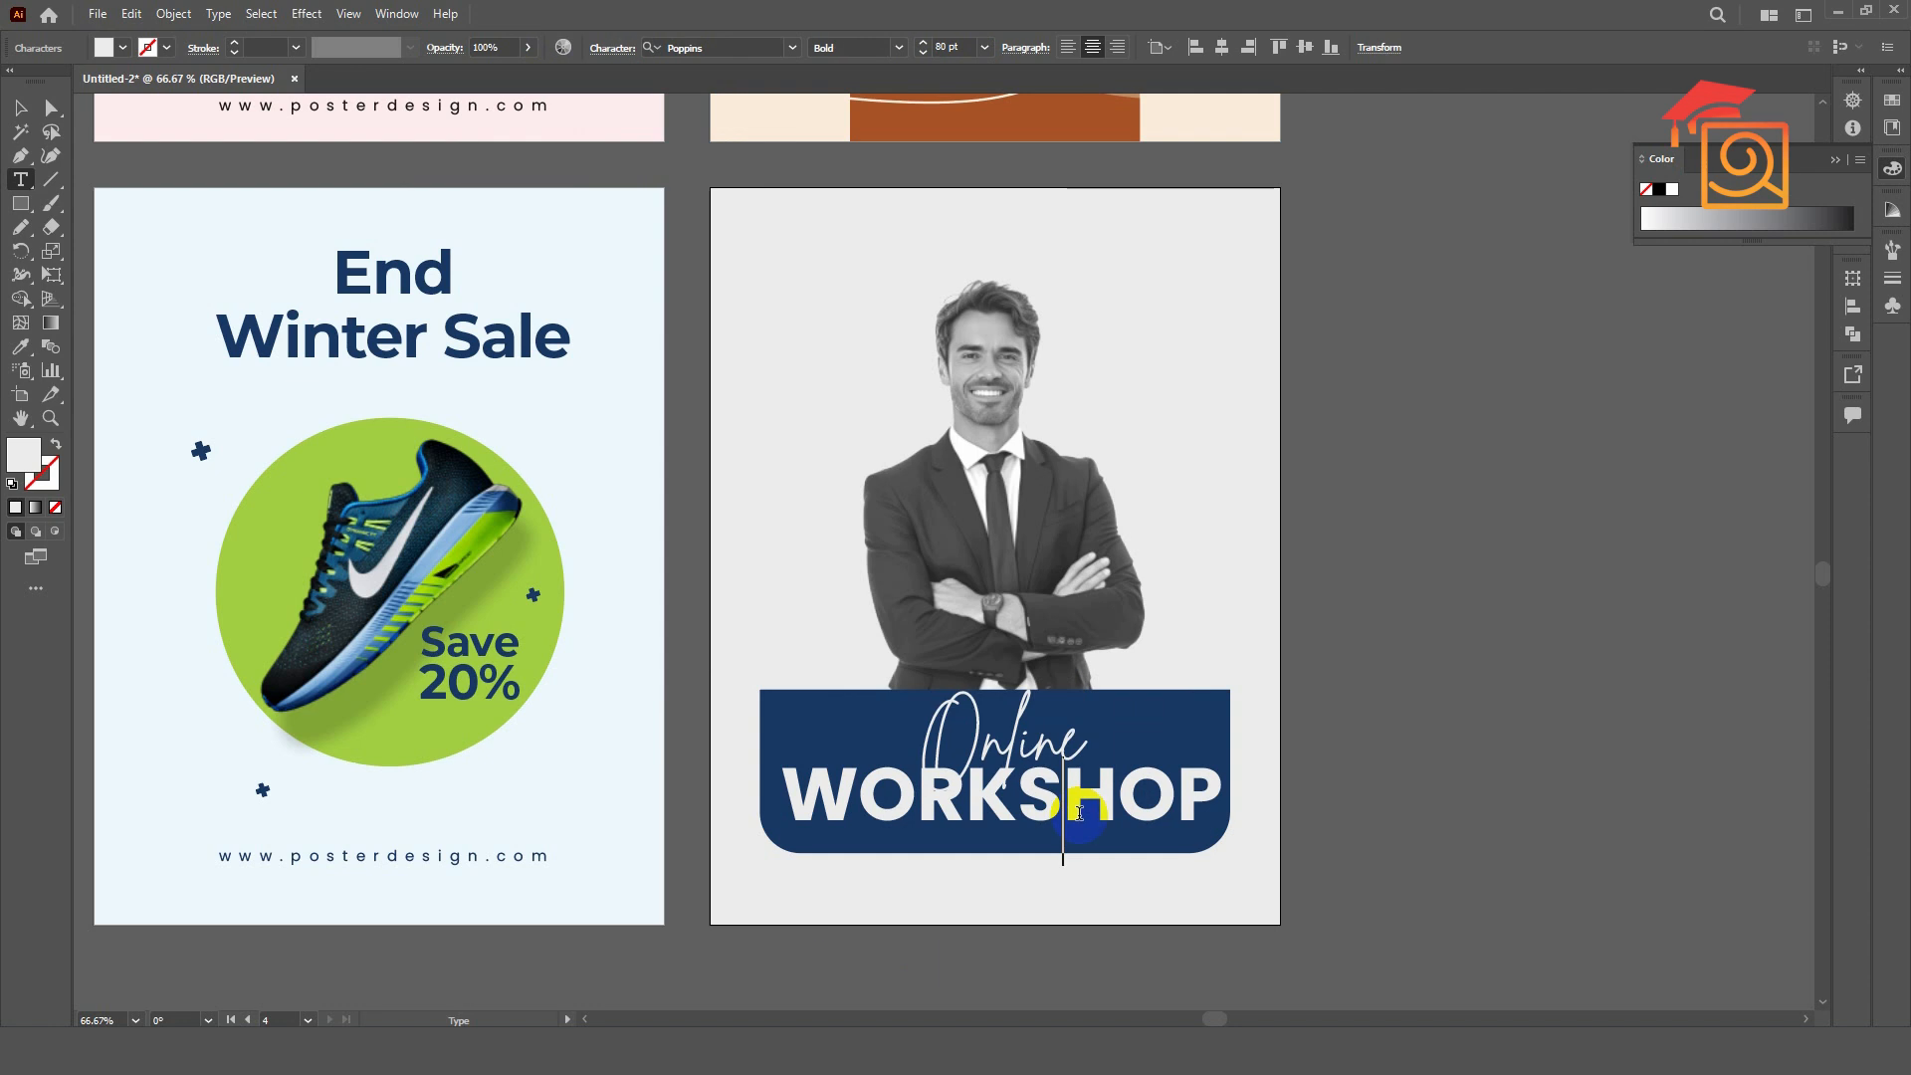
pyautogui.tripleClick(1041, 771)
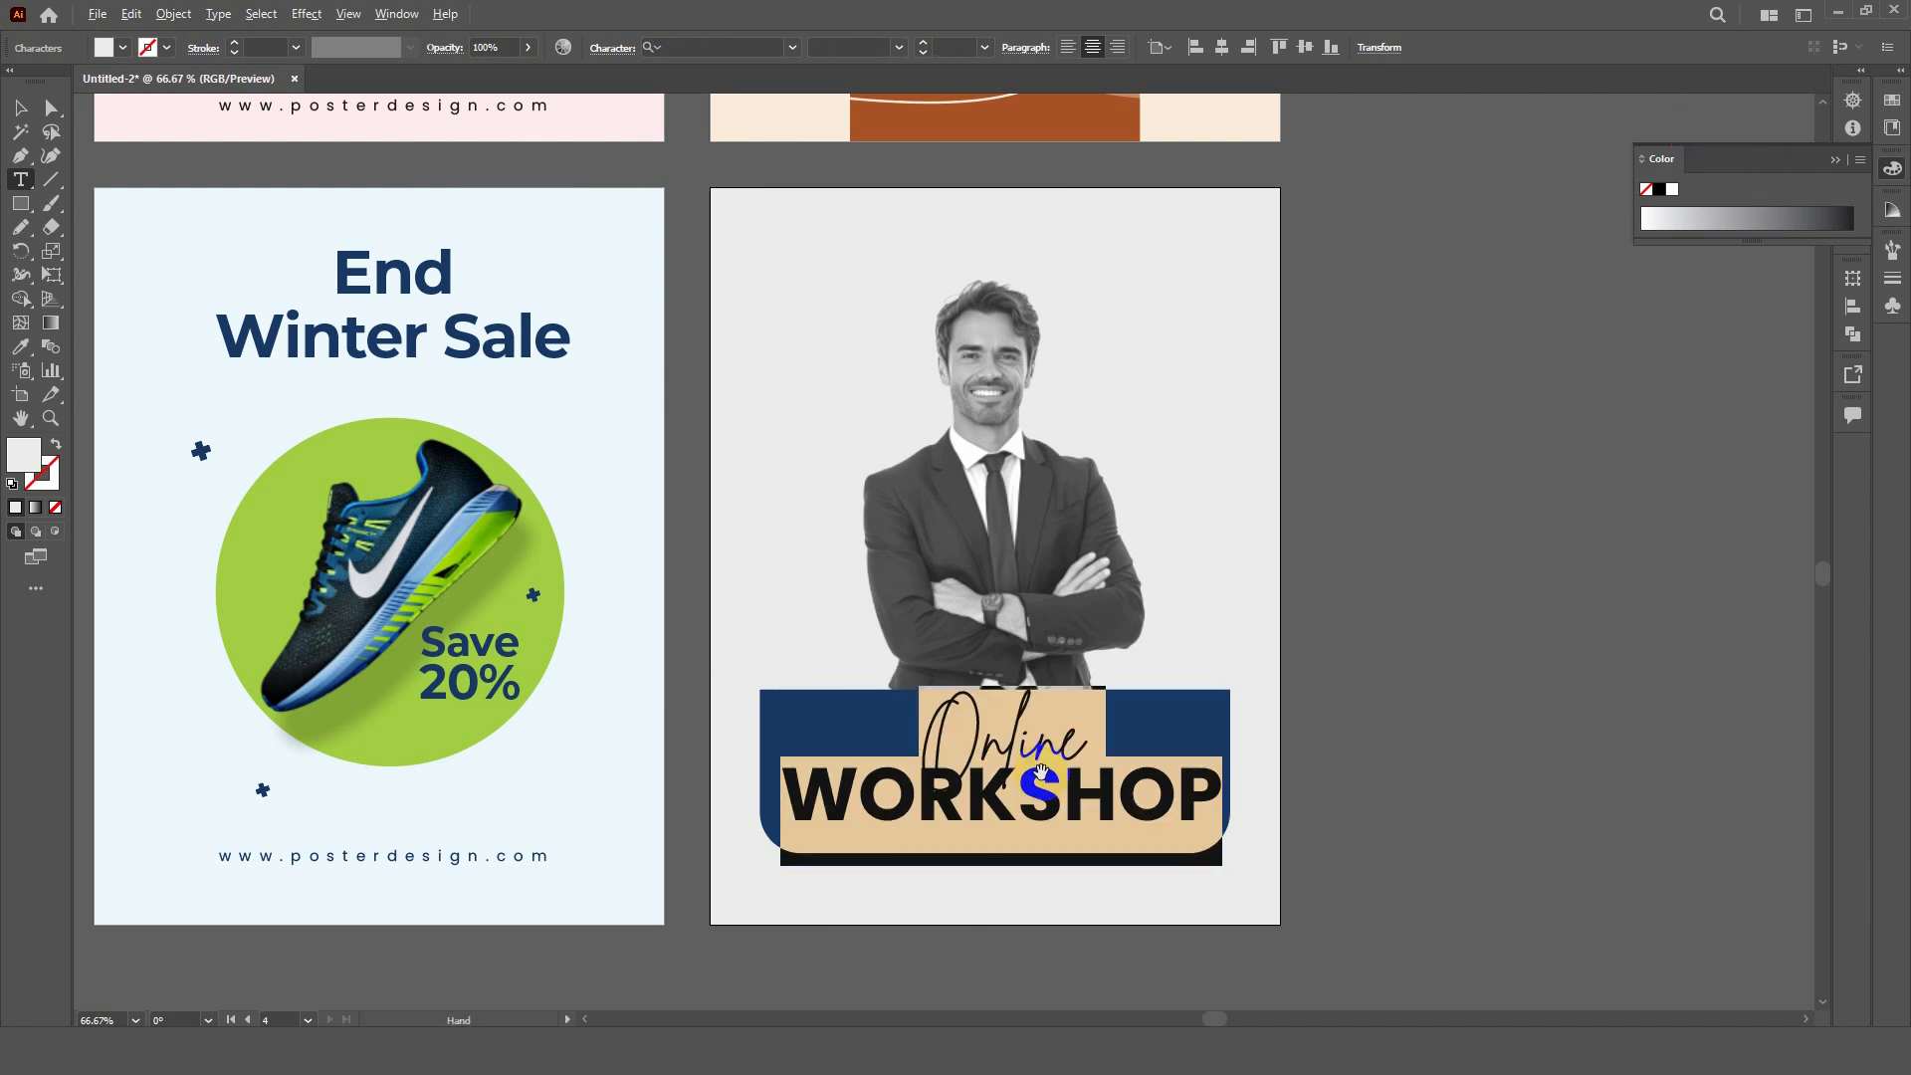
pyautogui.hotkey('alt', 'Down')
pyautogui.hotkey('alt', 'Down')
pyautogui.hotkey('alt', 'Down')
pyautogui.hotkey('alt', 'Down')
pyautogui.hotkey('alt', 'Down')
pyautogui.hotkey('alt', 'Down')
pyautogui.hotkey('alt', 'Down')
pyautogui.hotkey('alt', 'Down')
pyautogui.hotkey('alt', 'Down')
pyautogui.hotkey('alt', 'Down')
pyautogui.hotkey('alt', 'Down')
pyautogui.hotkey('alt', 'Down')
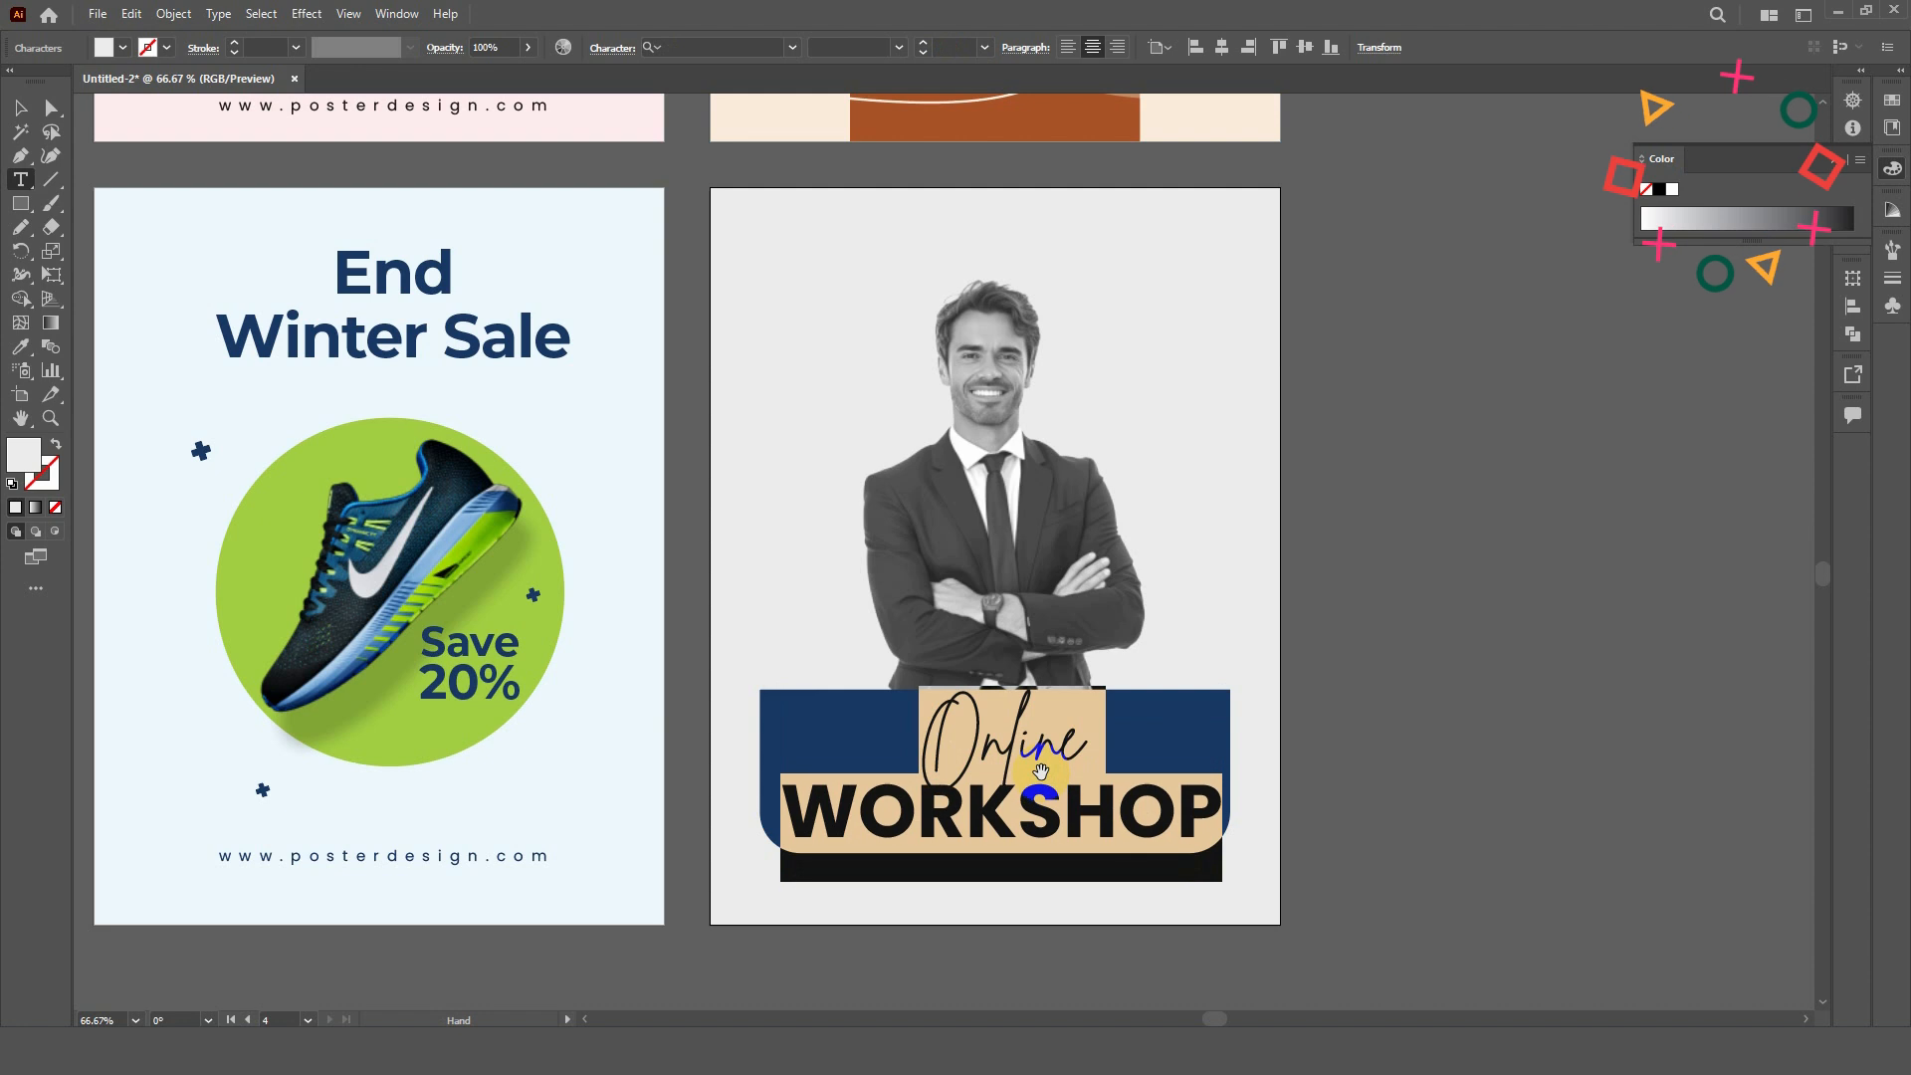
pyautogui.hotkey('alt', 'Down')
pyautogui.hotkey('alt', 'Down')
pyautogui.hotkey('alt', 'Down')
pyautogui.hotkey('alt', 'Down')
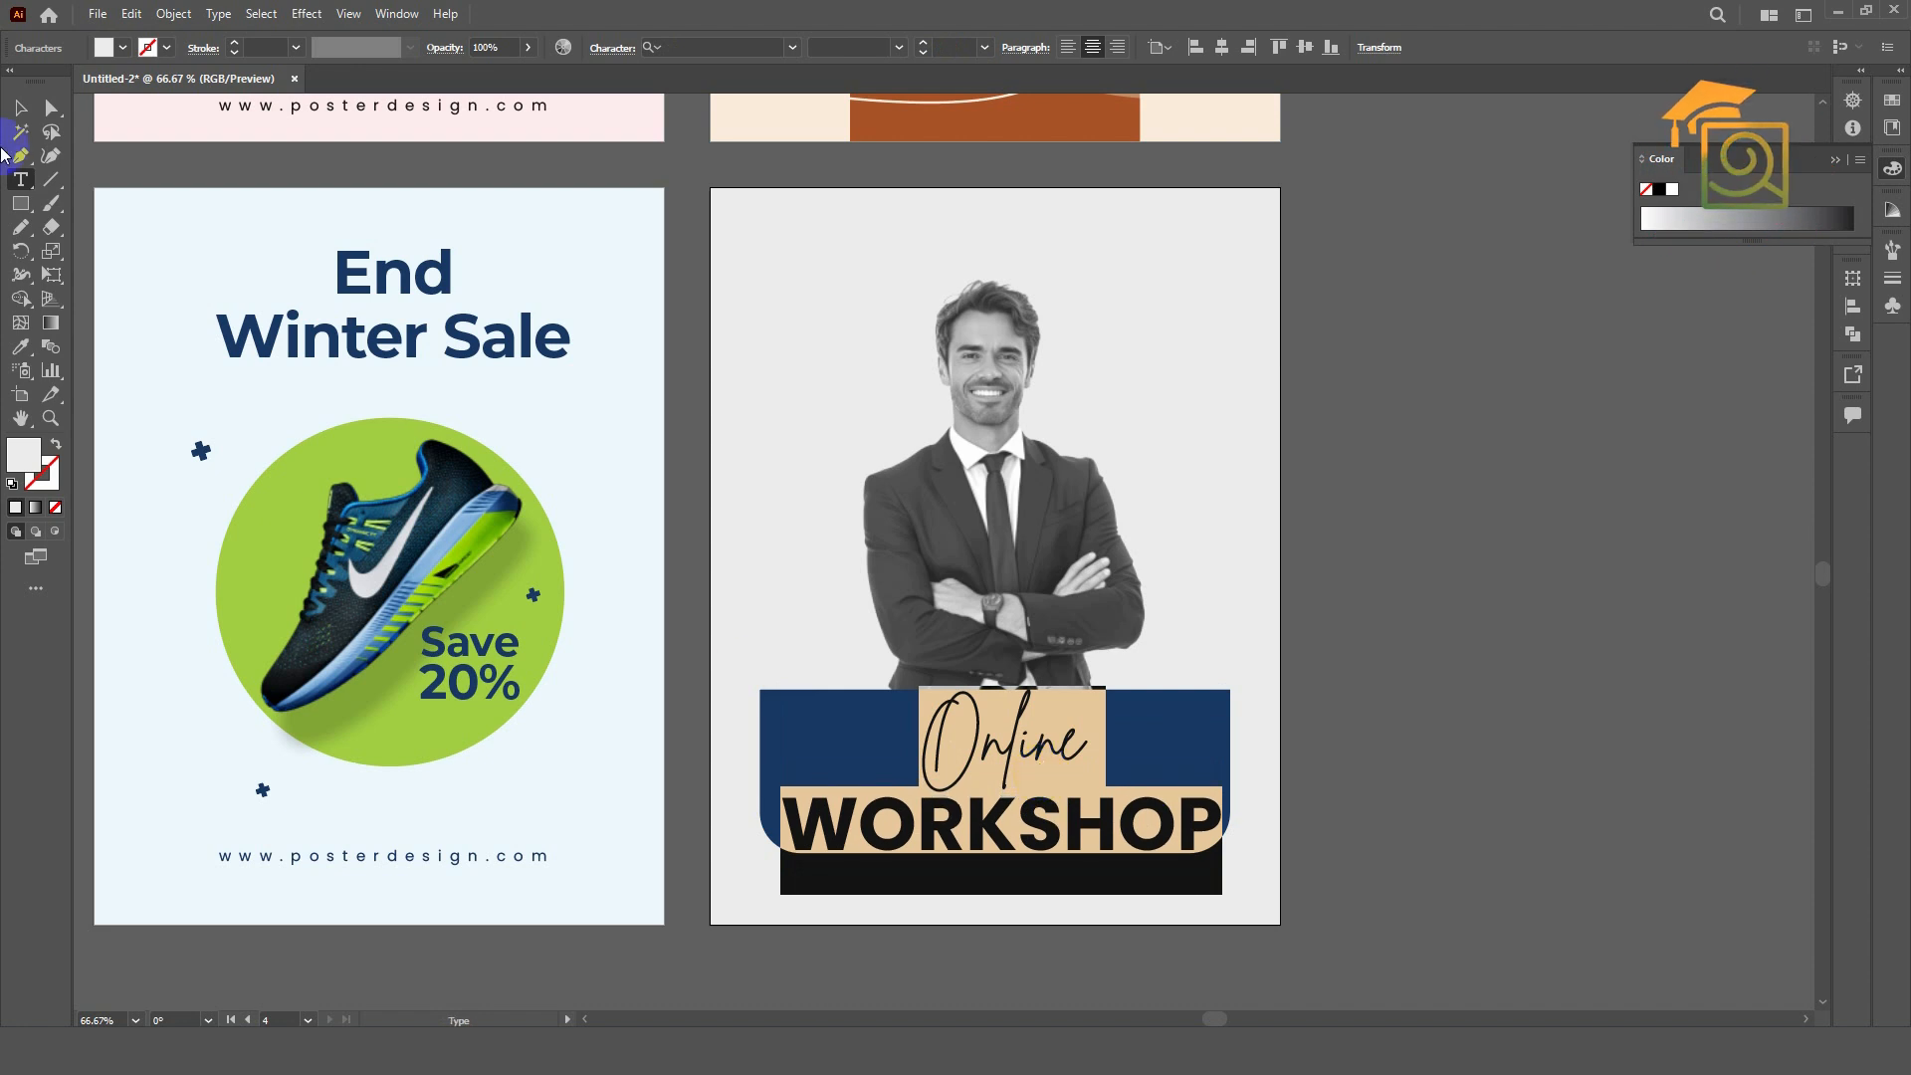
# - Move the heading and its navy banner up slightly, with "Online" overlapping the banner's upper edge
pyautogui.click(31, 108)
pyautogui.moveTo(998, 756); pyautogui.dragTo(998, 727)
pyautogui.click(1570, 703)
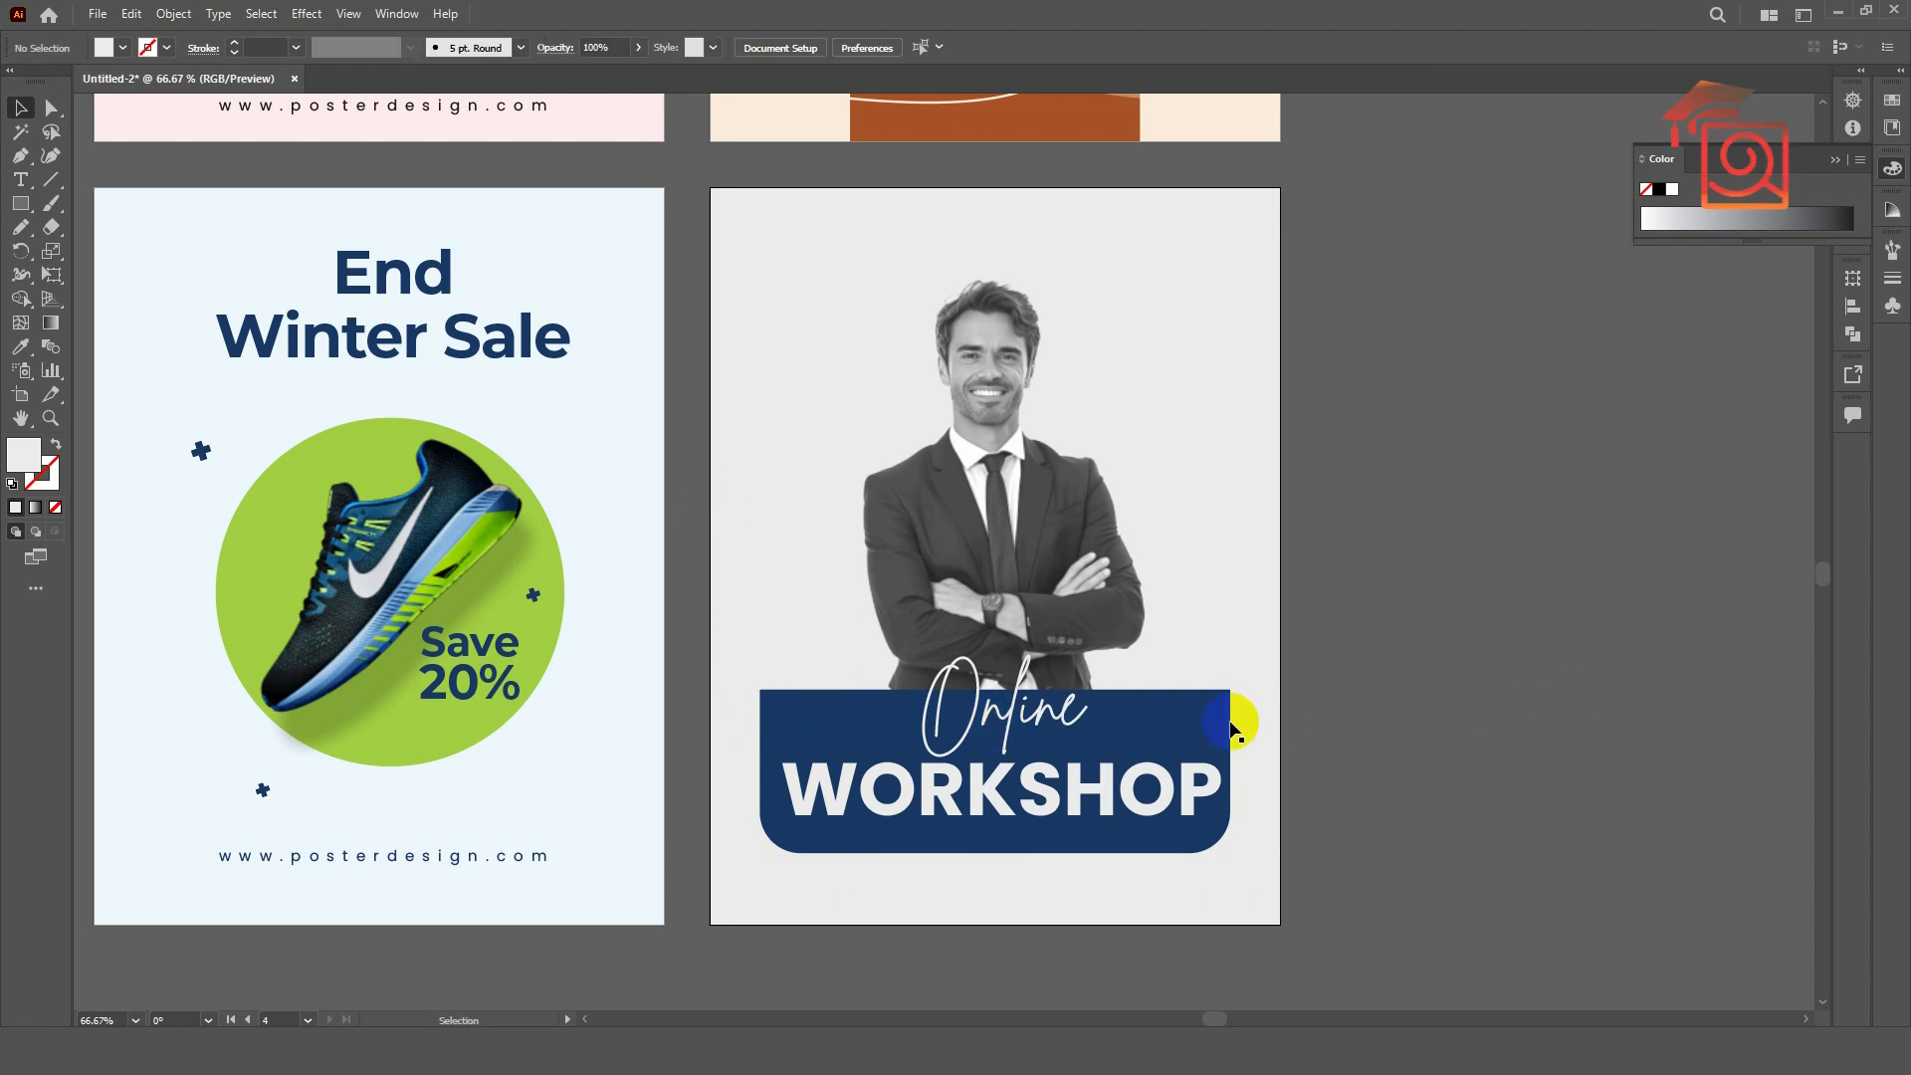
pyautogui.moveTo(1215, 695); pyautogui.dragTo(1218, 681)
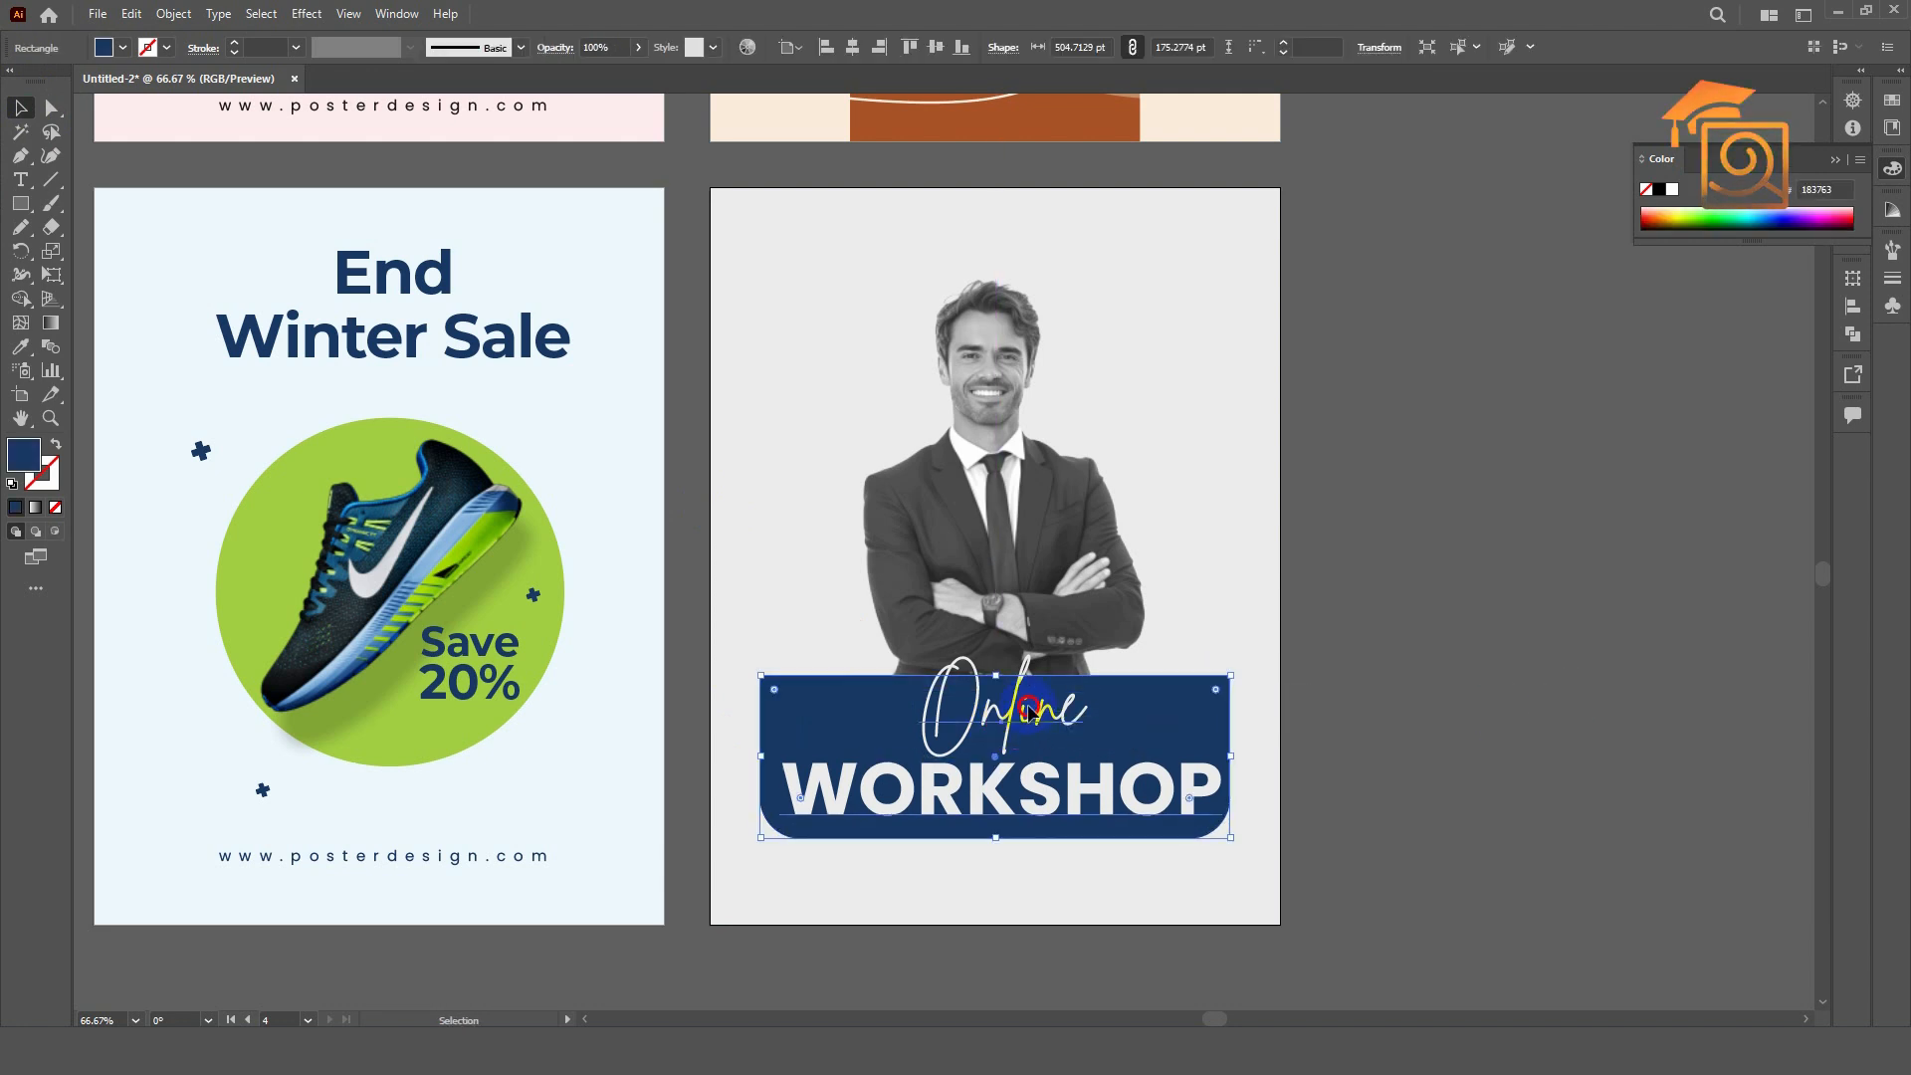
pyautogui.moveTo(1030, 708); pyautogui.dragTo(1030, 696)
# - Copy the website line from the "End Winter Sale" poster to below the navy banner and sample the banner's color for it
pyautogui.click(432, 866)
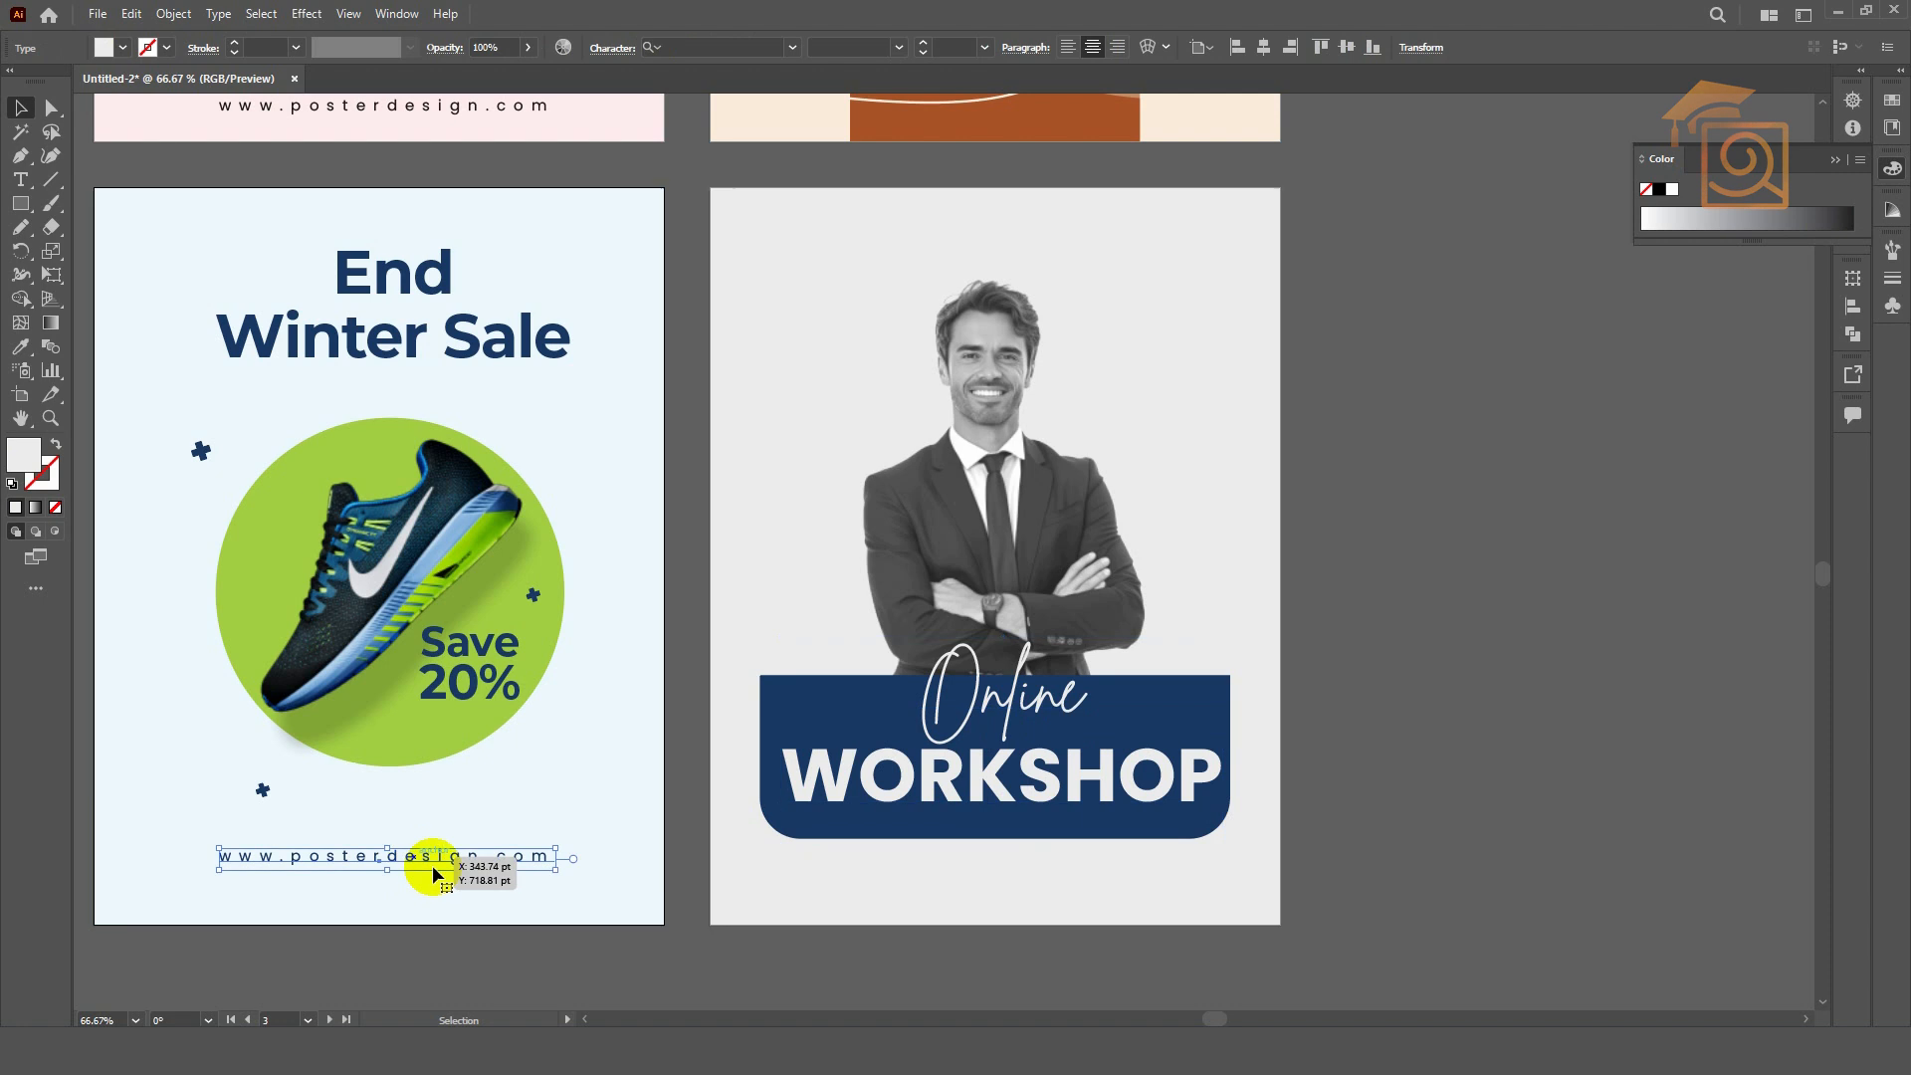
pyautogui.moveTo(434, 872); pyautogui.dragTo(1043, 872)
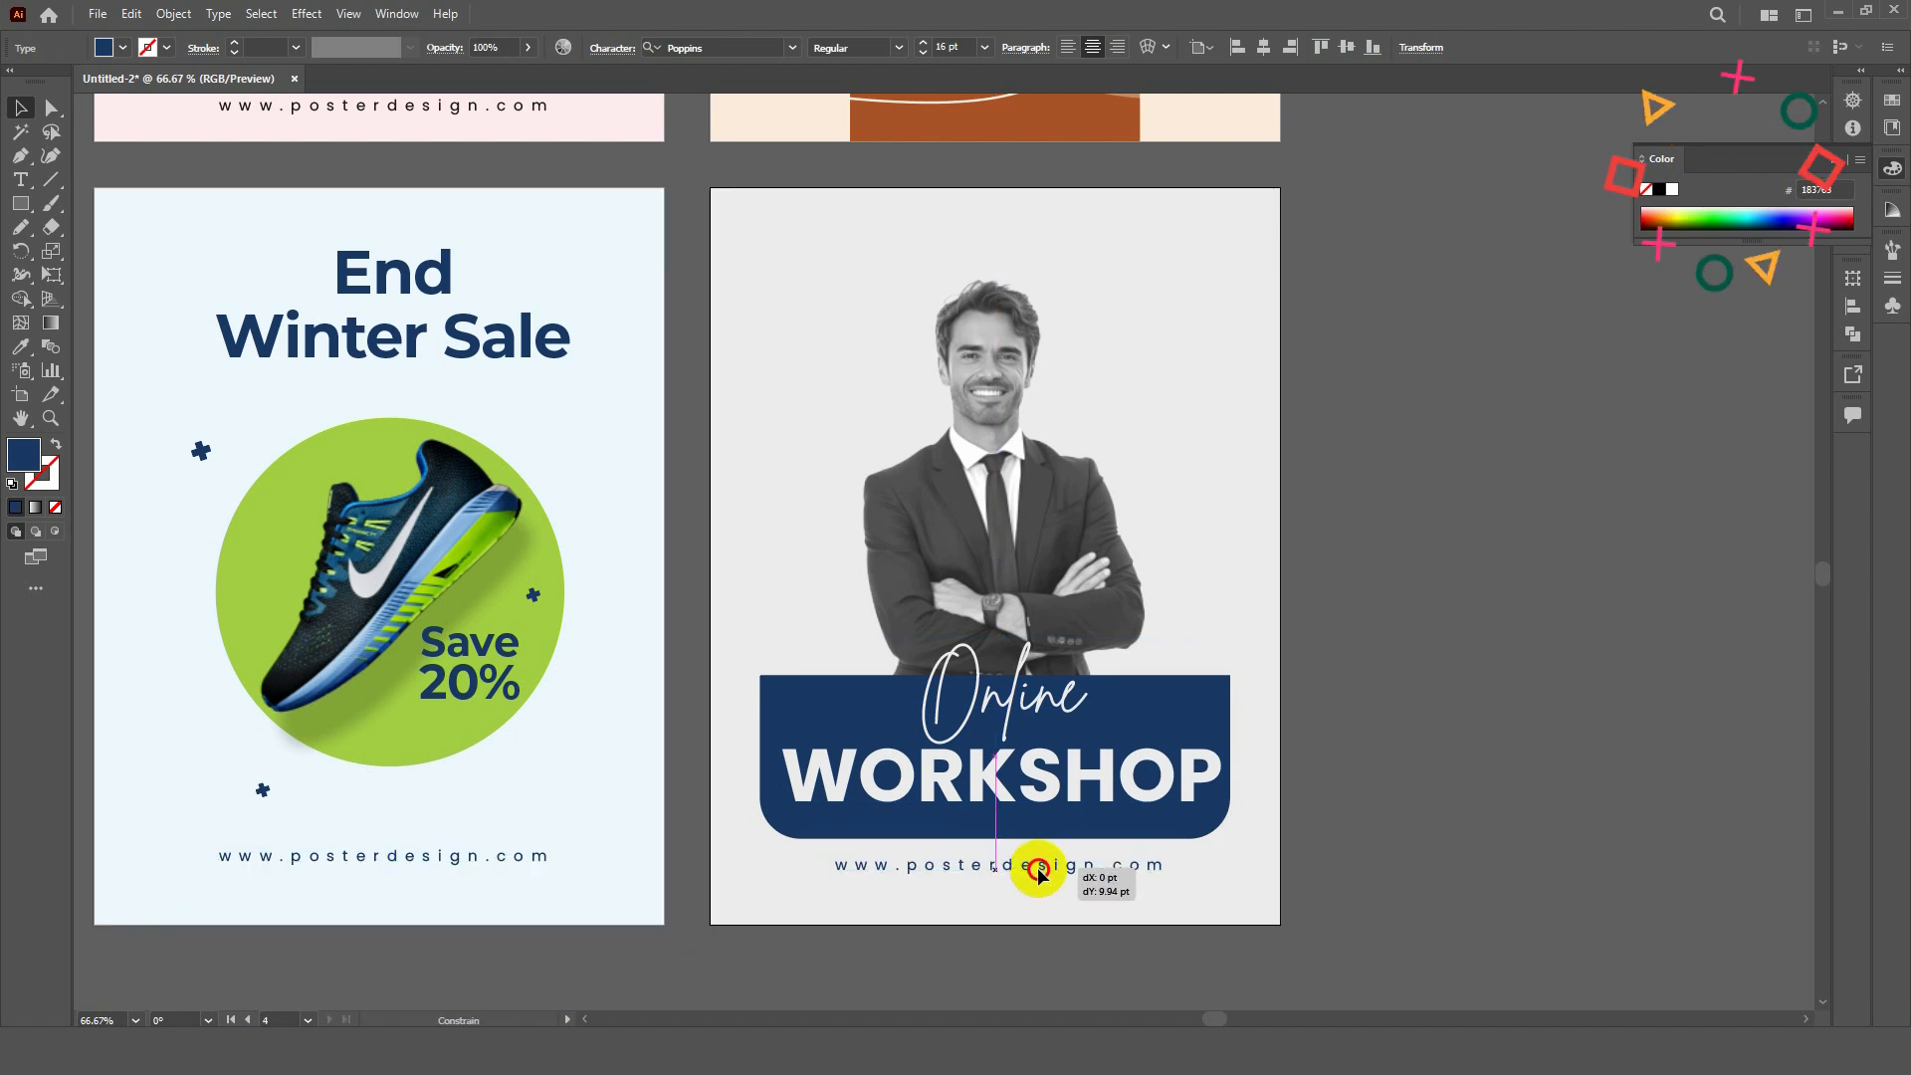
pyautogui.click(20, 348)
pyautogui.click(813, 710)
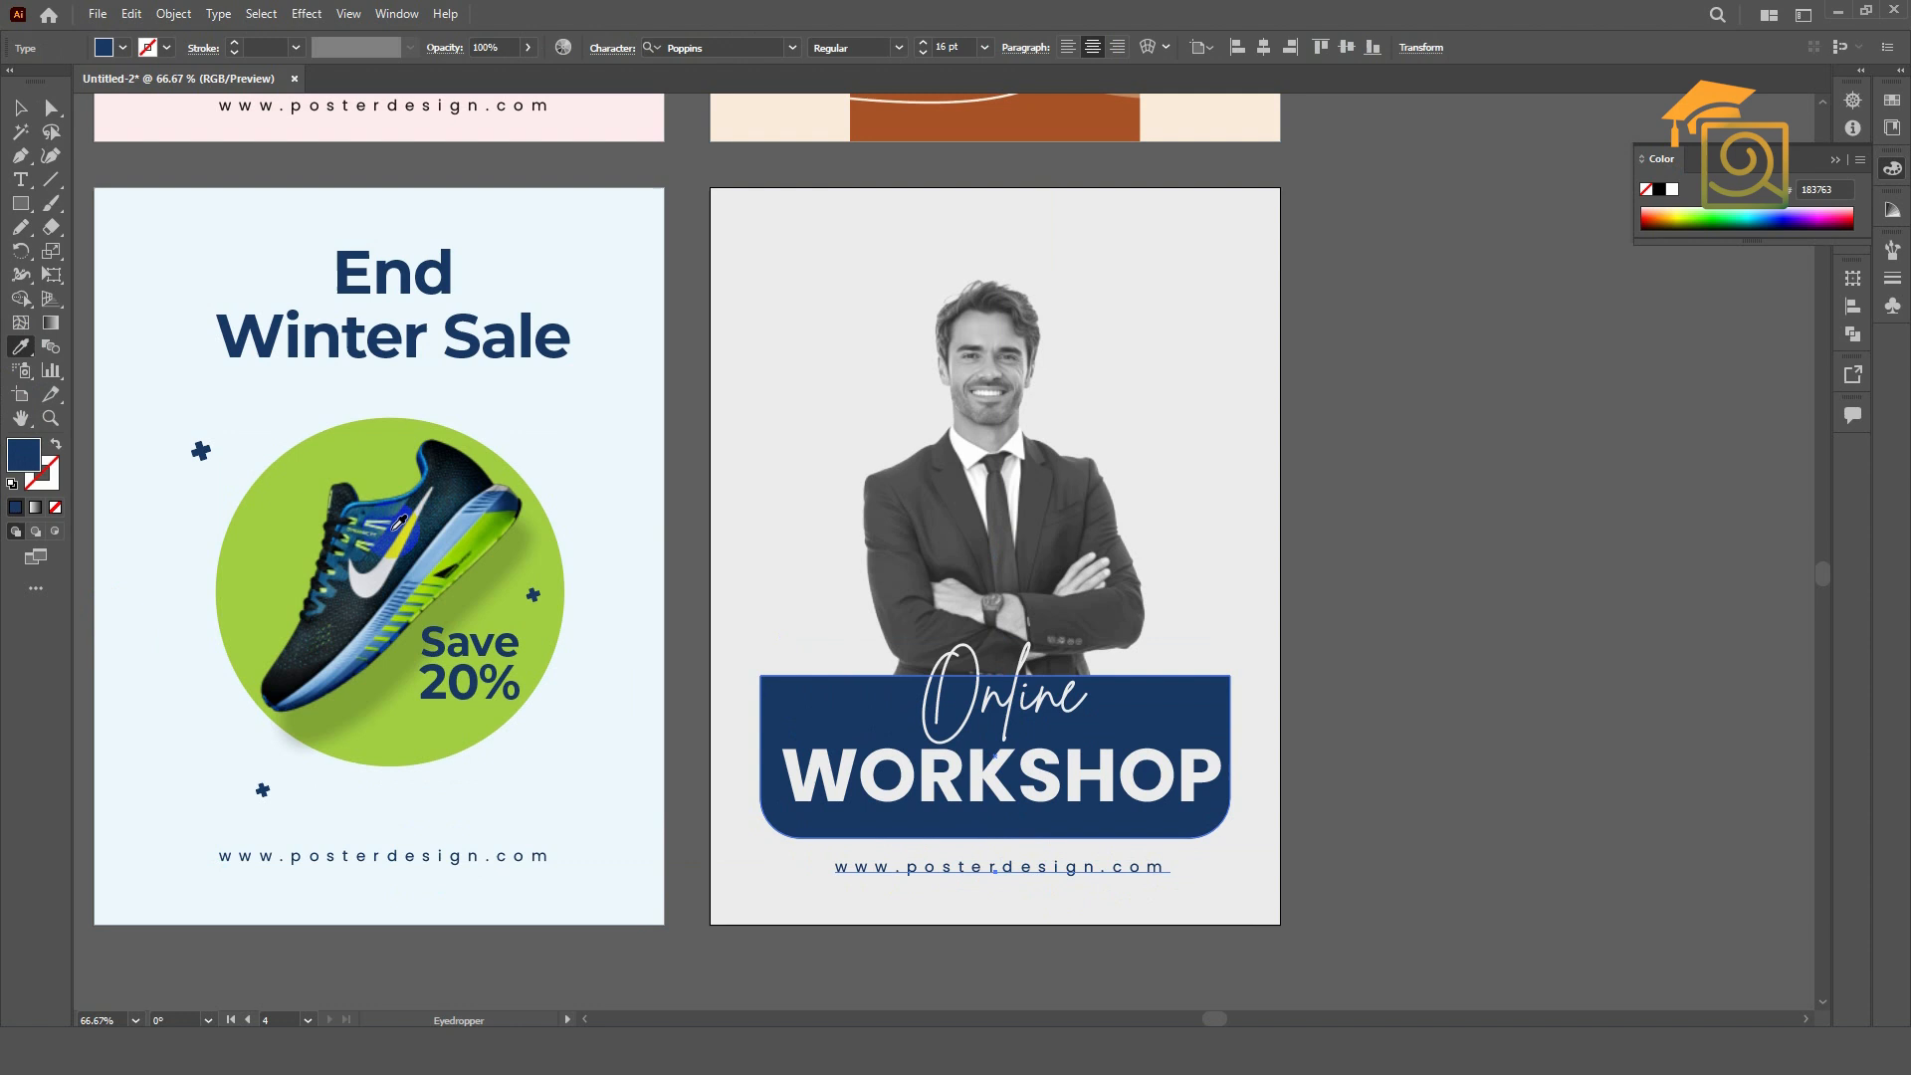
pyautogui.click(22, 108)
pyautogui.click(1400, 653)
# - Draw an L-shaped corner path about 118 by 70 pt in the poster's upper-left corner, with a navy stroke and no fill
pyautogui.moveTo(1368, 525); pyautogui.dragTo(1386, 571)
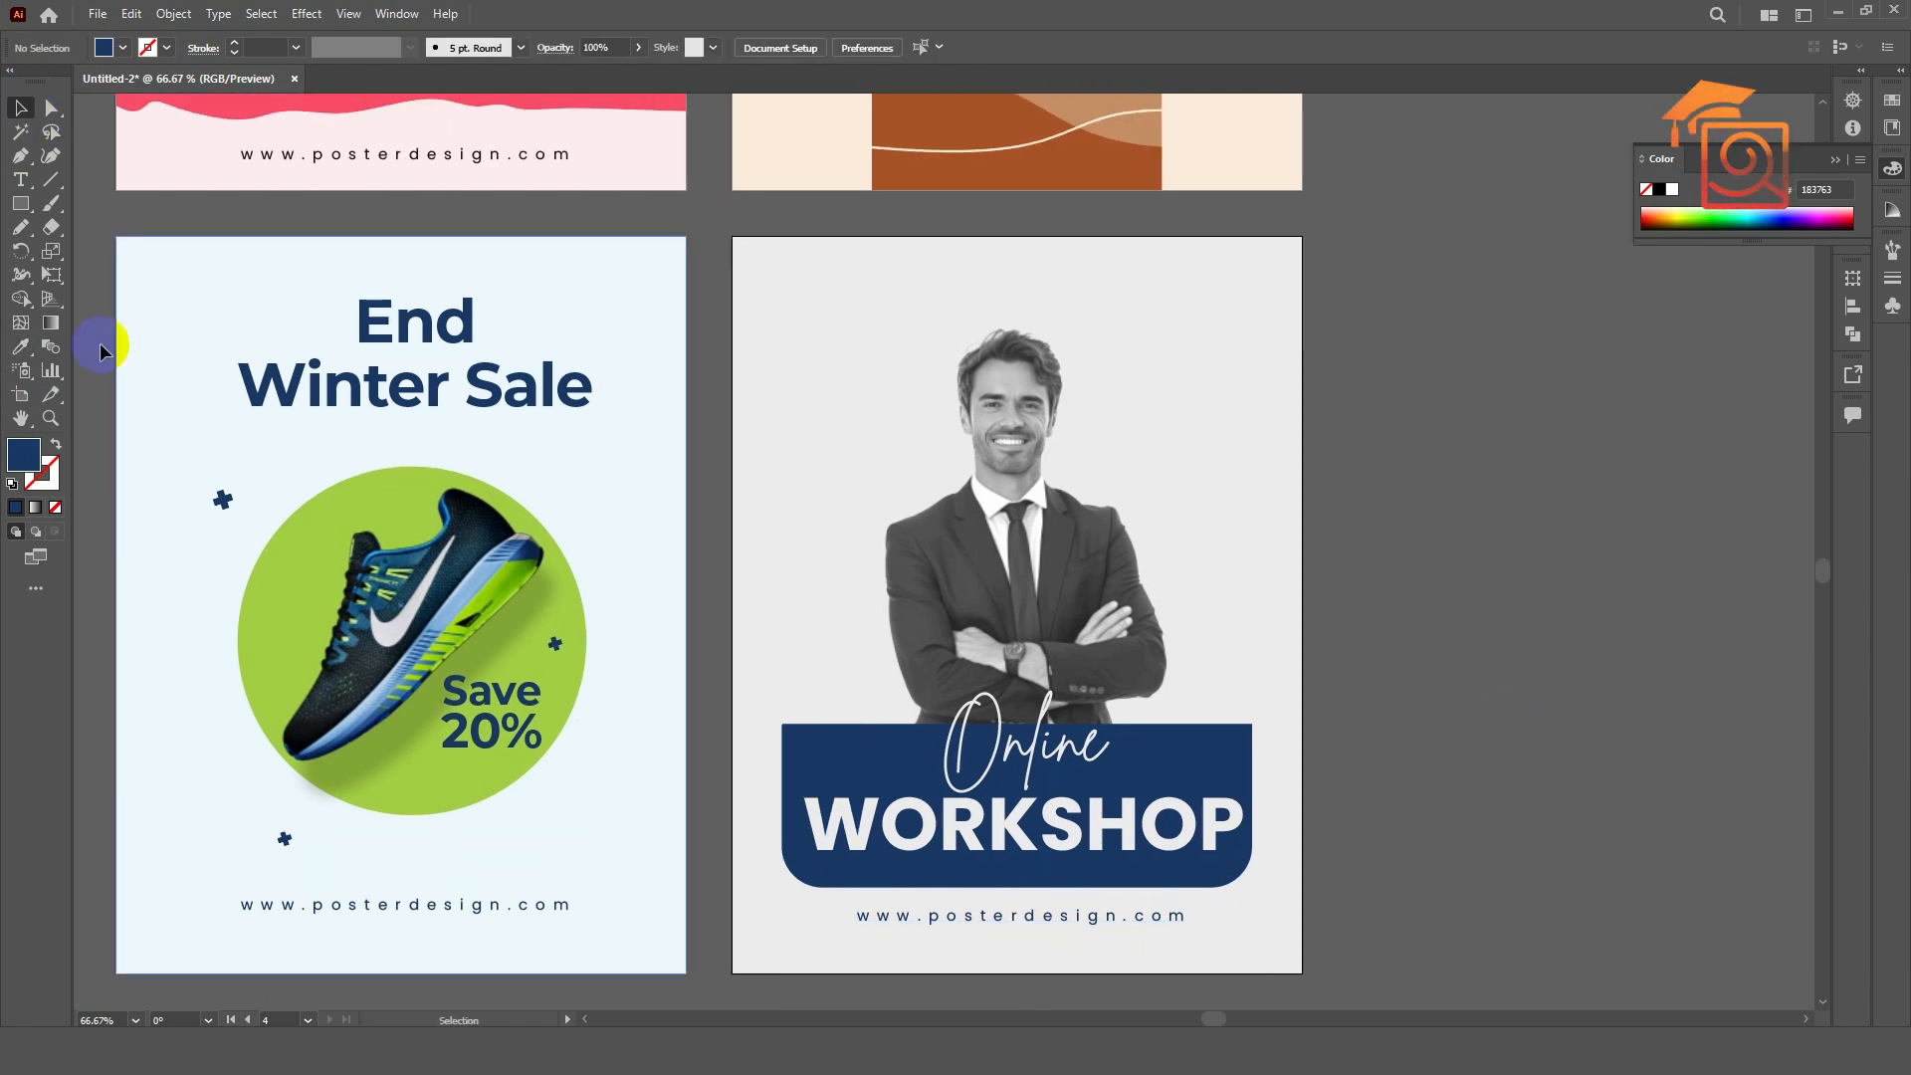
pyautogui.press('p')
pyautogui.click(767, 365)
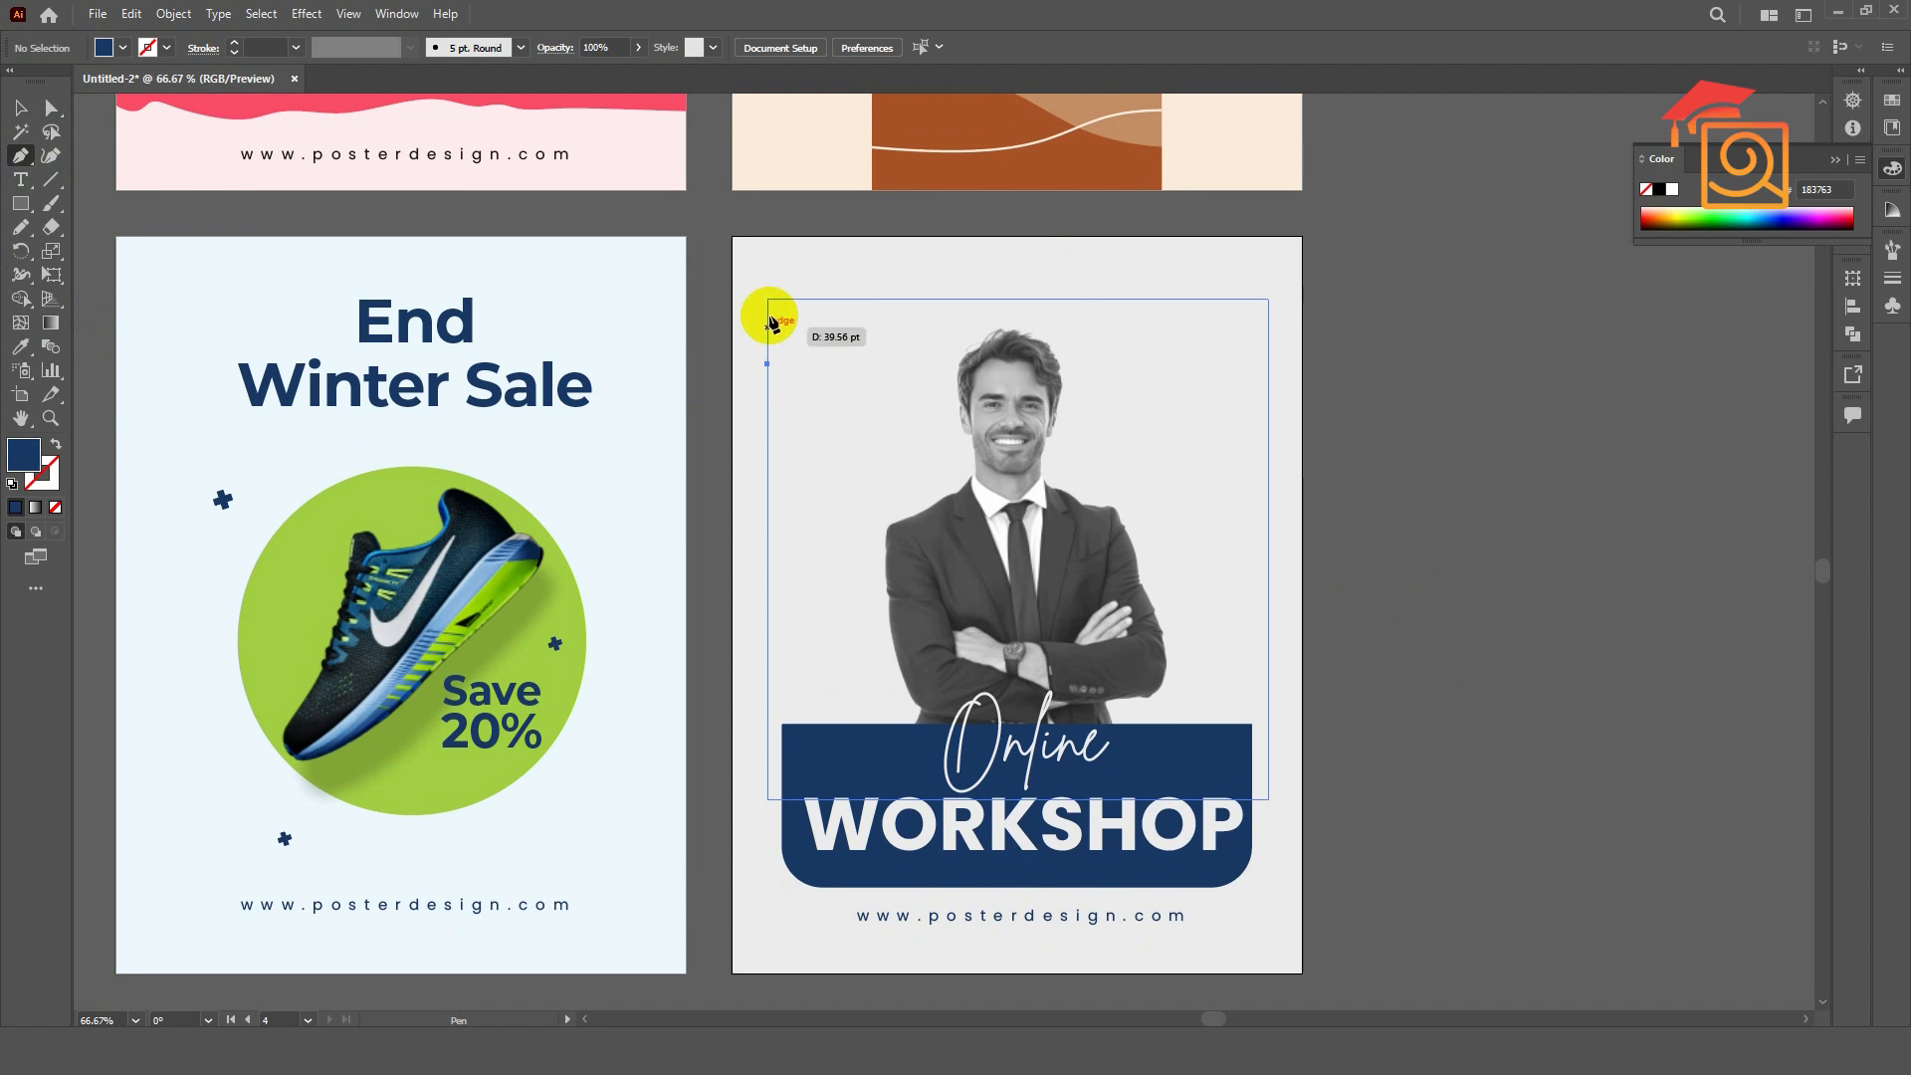
pyautogui.click(767, 297)
pyautogui.click(878, 298)
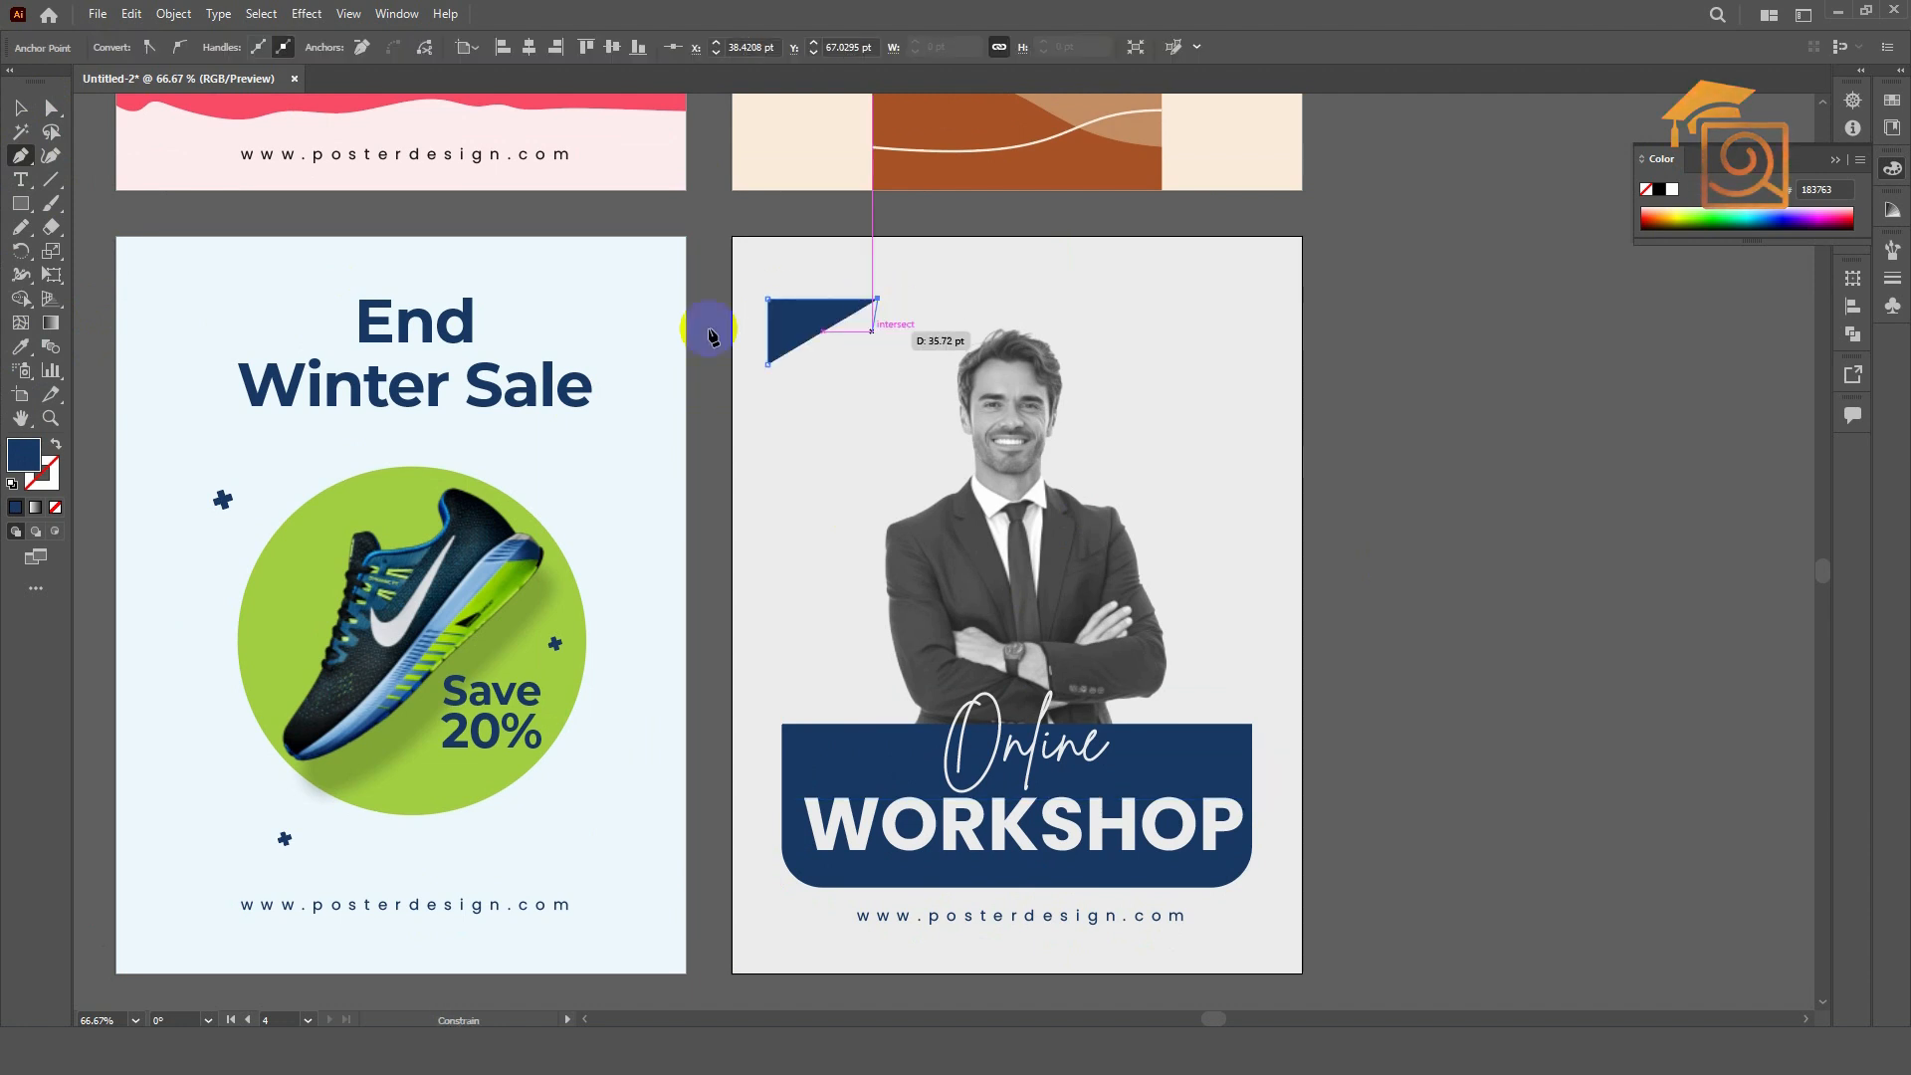
pyautogui.press('v')
pyautogui.click(57, 443)
pyautogui.click(1379, 423)
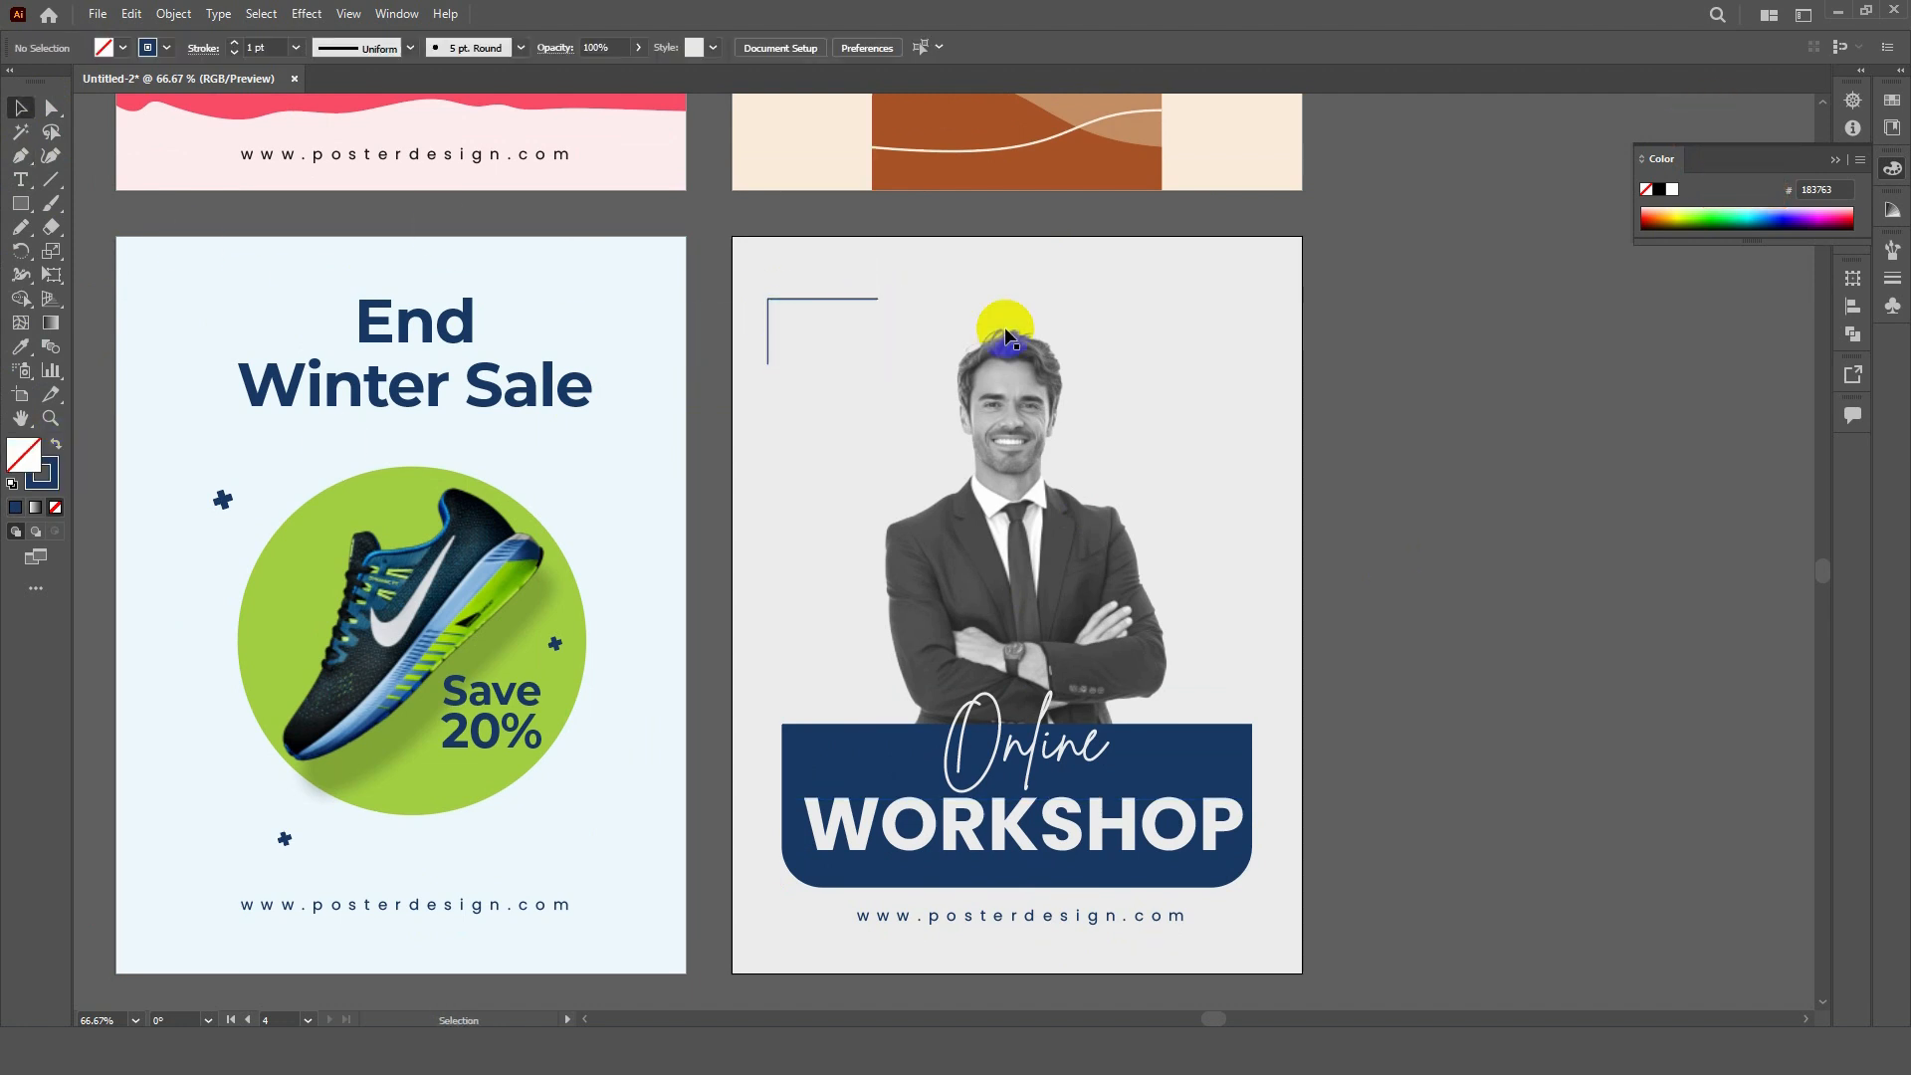
# - Set the corner path's stroke to 4 pt and apply the lens-shaped width profile that tapers at both ends
pyautogui.click(790, 300)
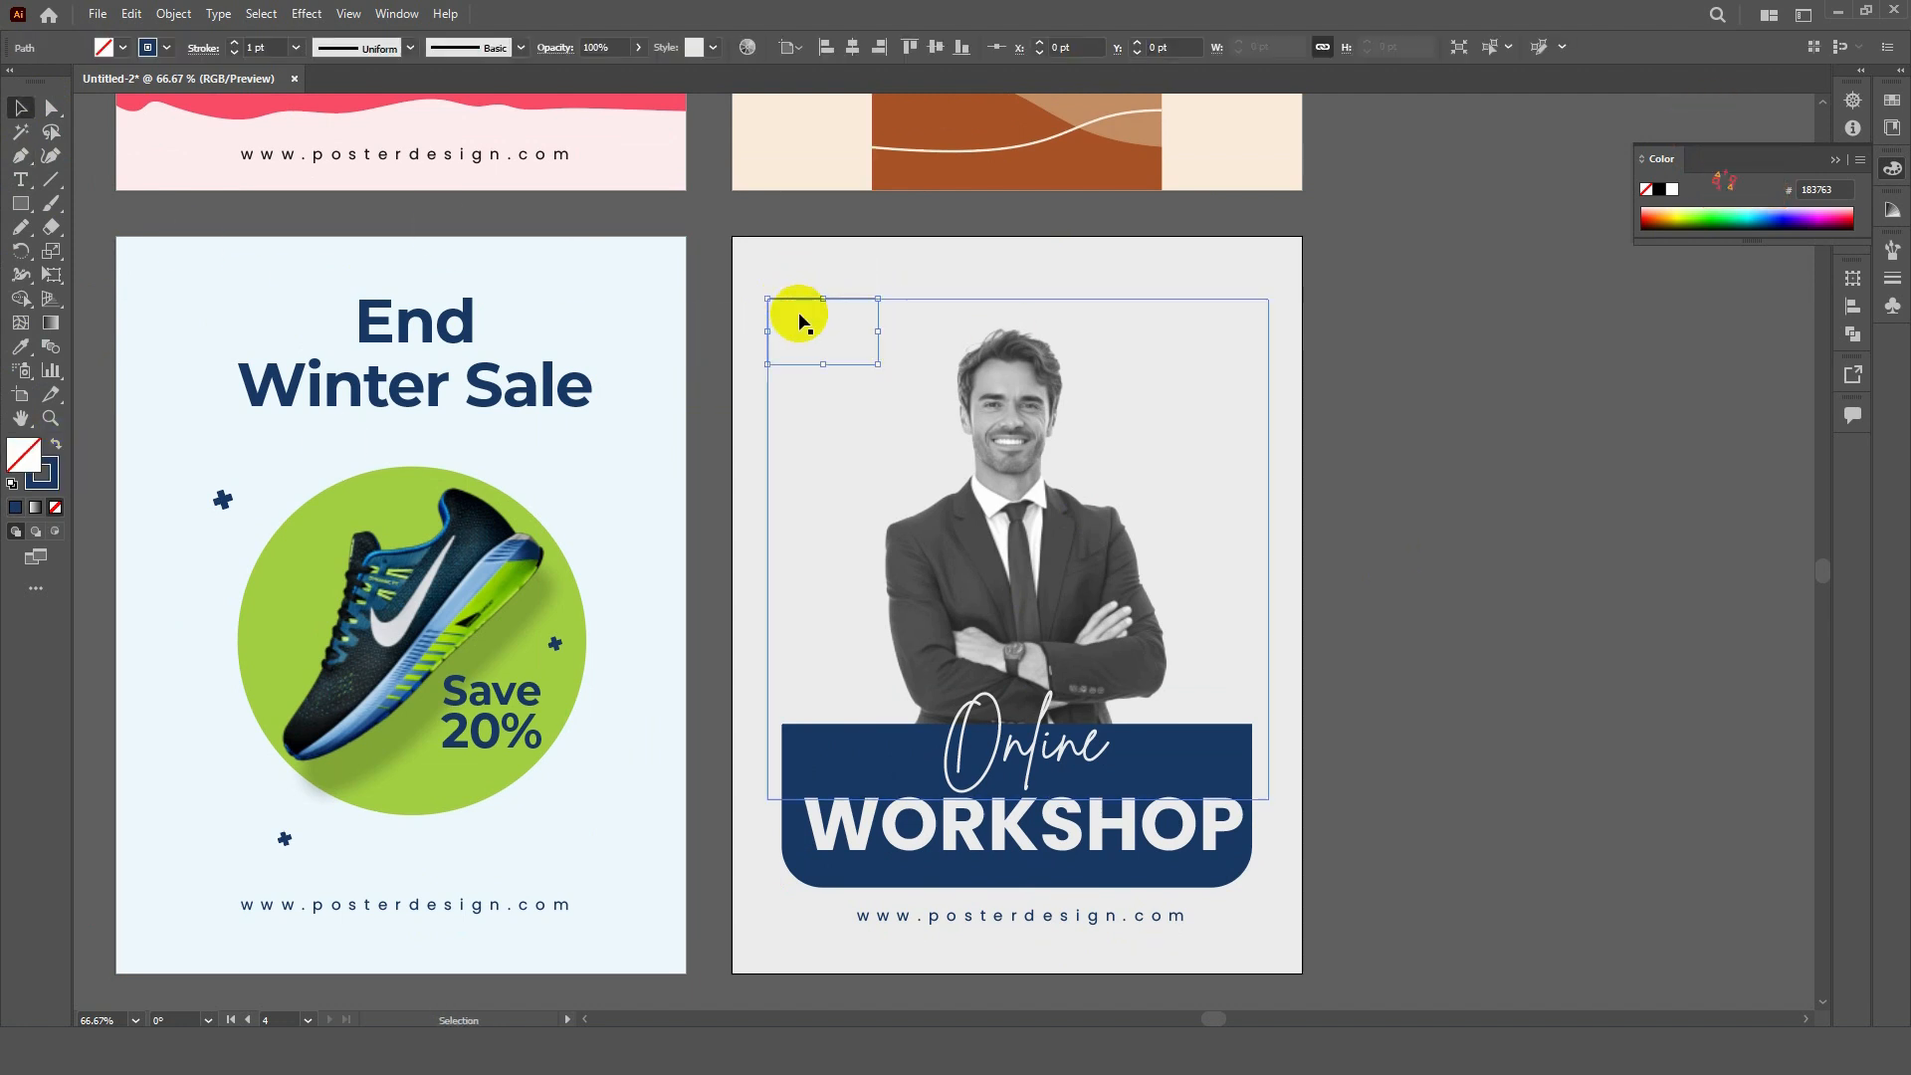
pyautogui.click(235, 43)
pyautogui.click(410, 47)
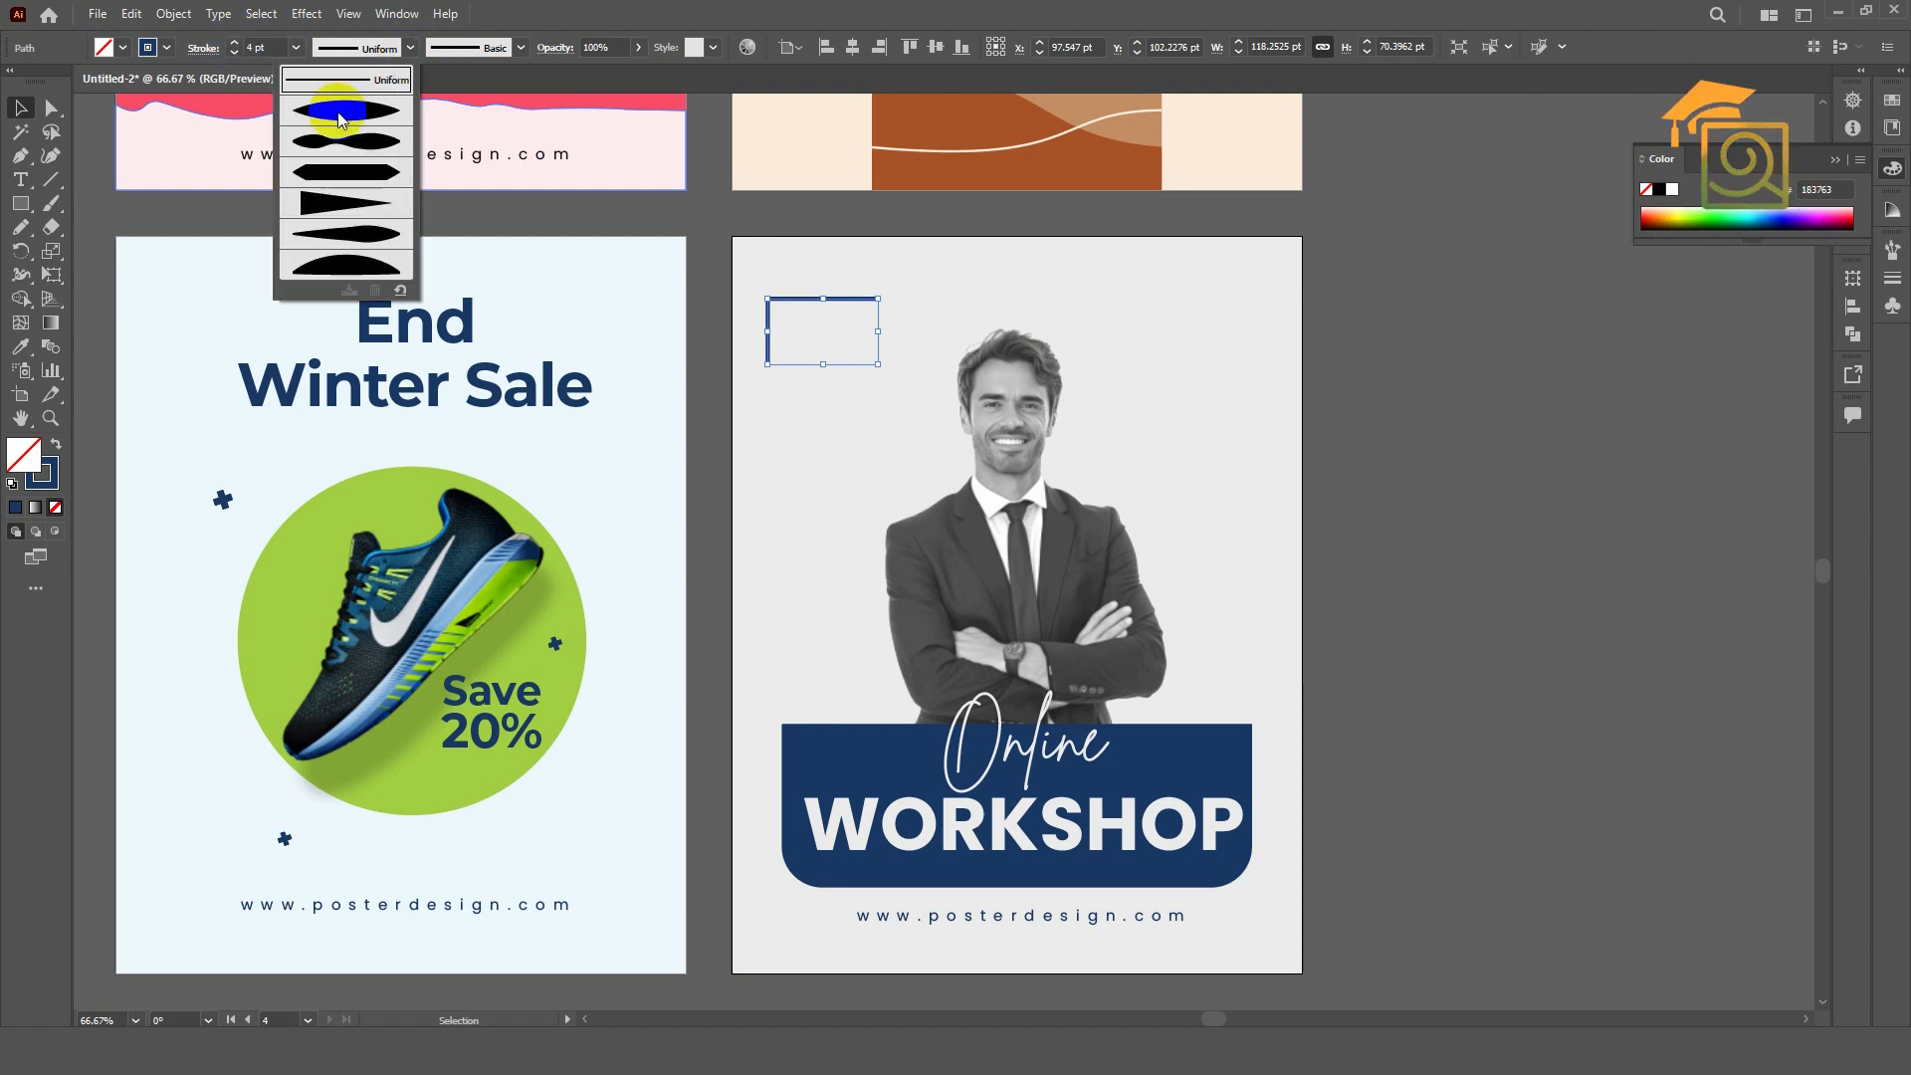
pyautogui.click(349, 115)
# - Copy the corner path to the poster's upper-right corner and reflect the copy across the vertical axis
pyautogui.moveTo(804, 299); pyautogui.dragTo(1170, 302)
pyautogui.rightClick(1170, 302)
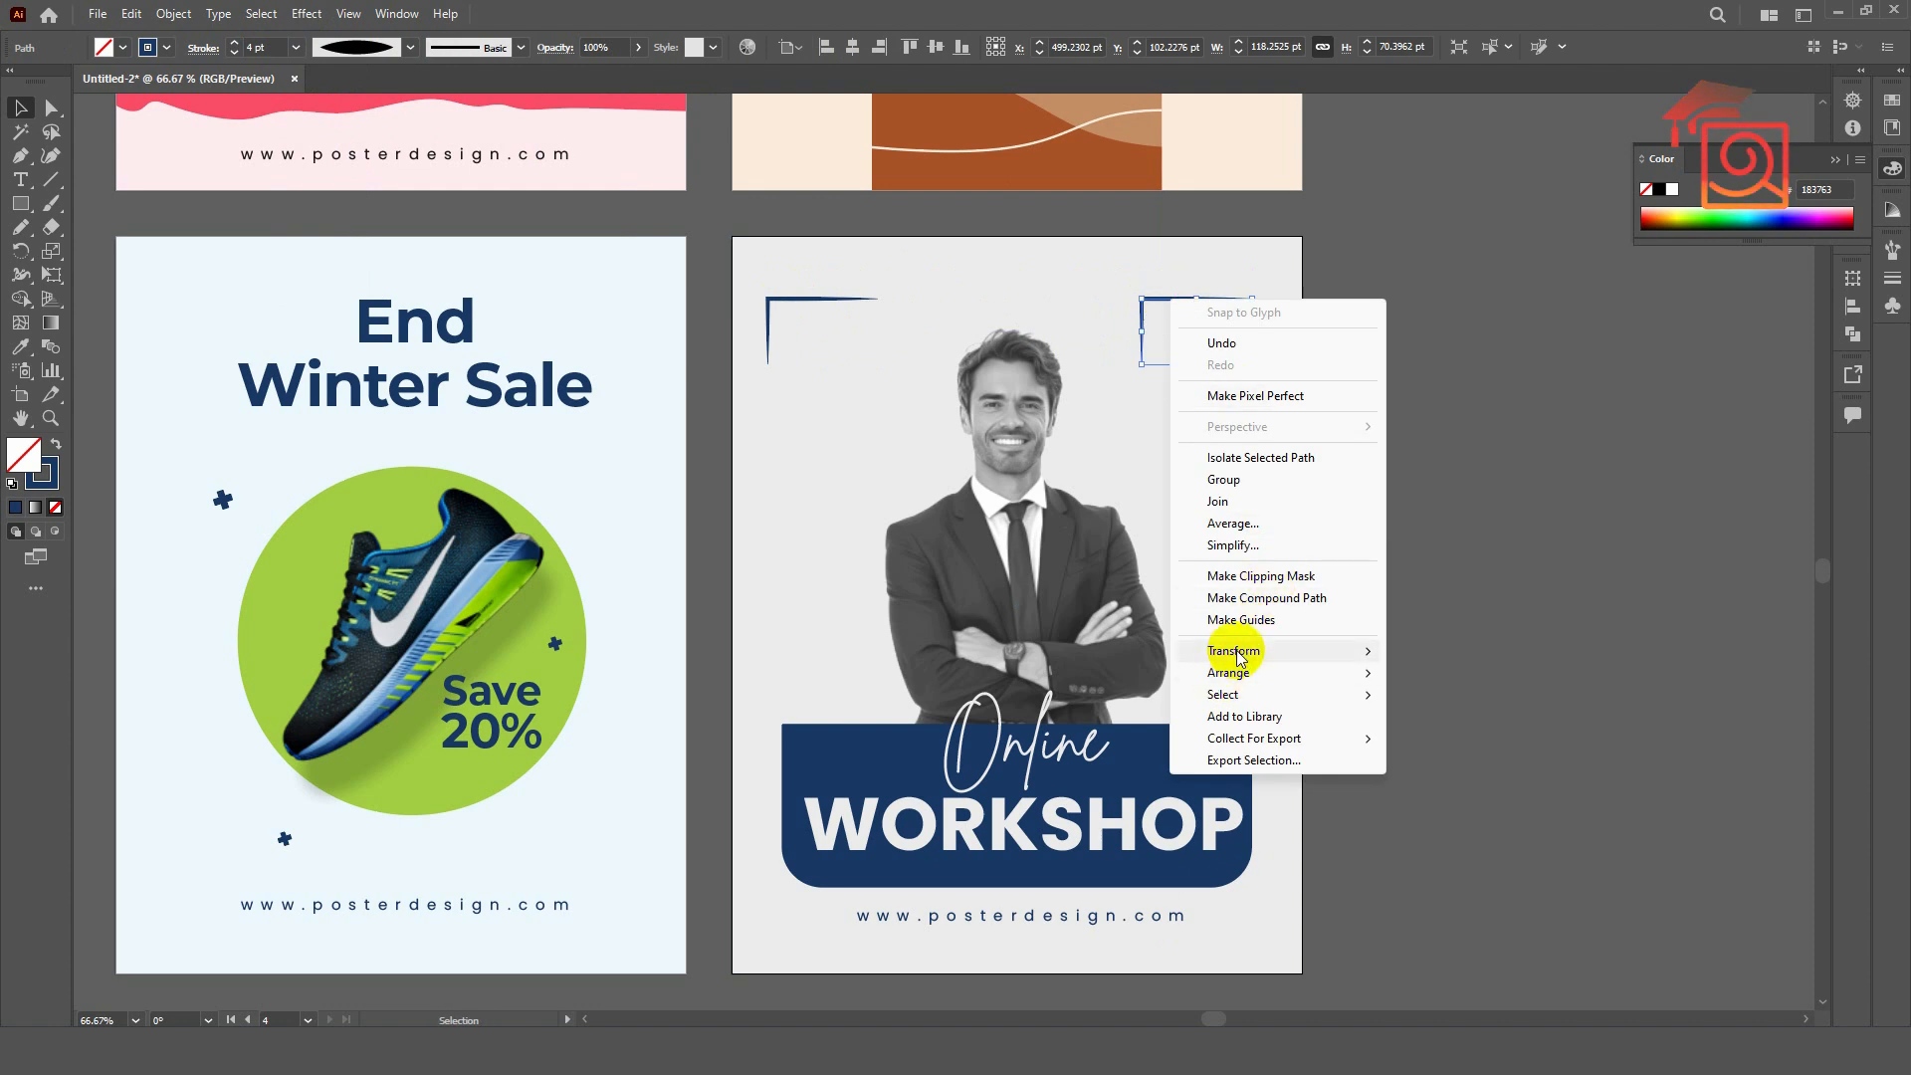
pyautogui.moveTo(1258, 649)
pyautogui.click(1445, 724)
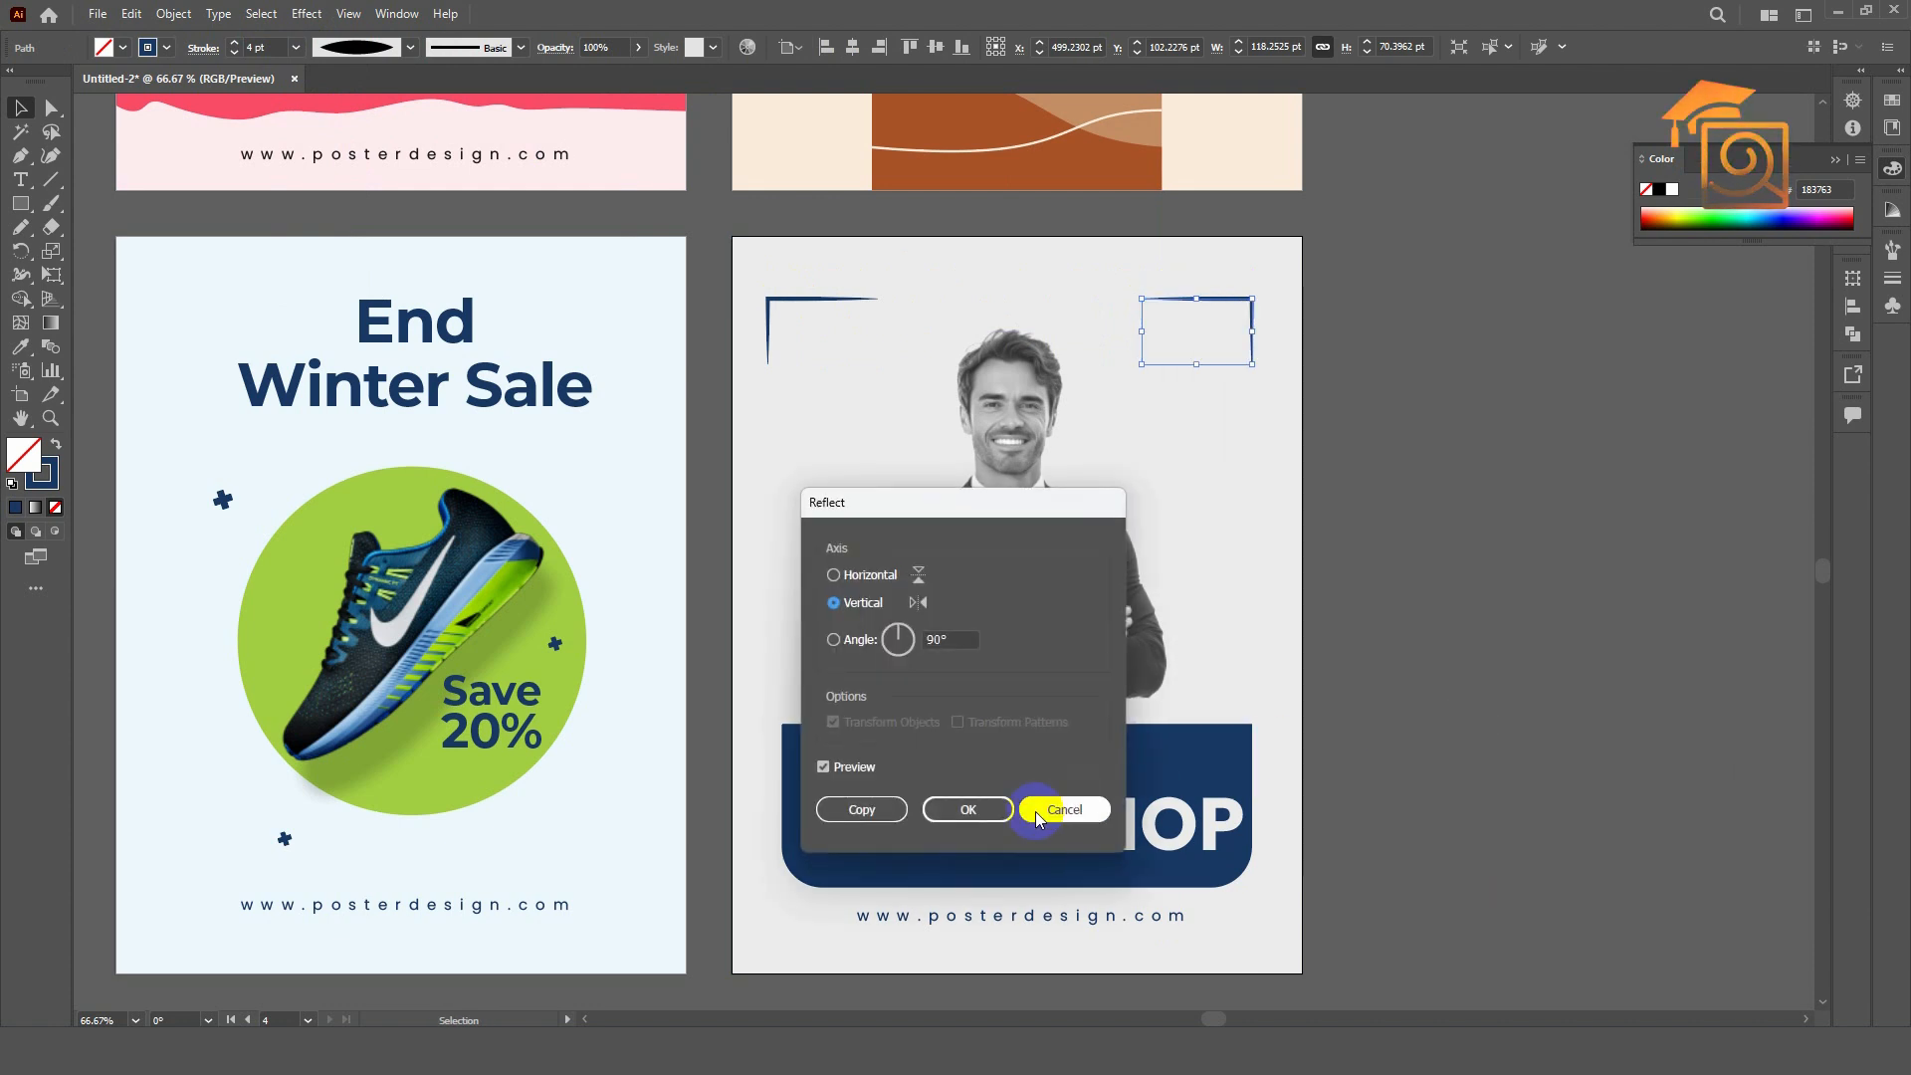
pyautogui.click(985, 810)
pyautogui.click(1433, 537)
pyautogui.moveTo(1433, 538); pyautogui.dragTo(1384, 508)
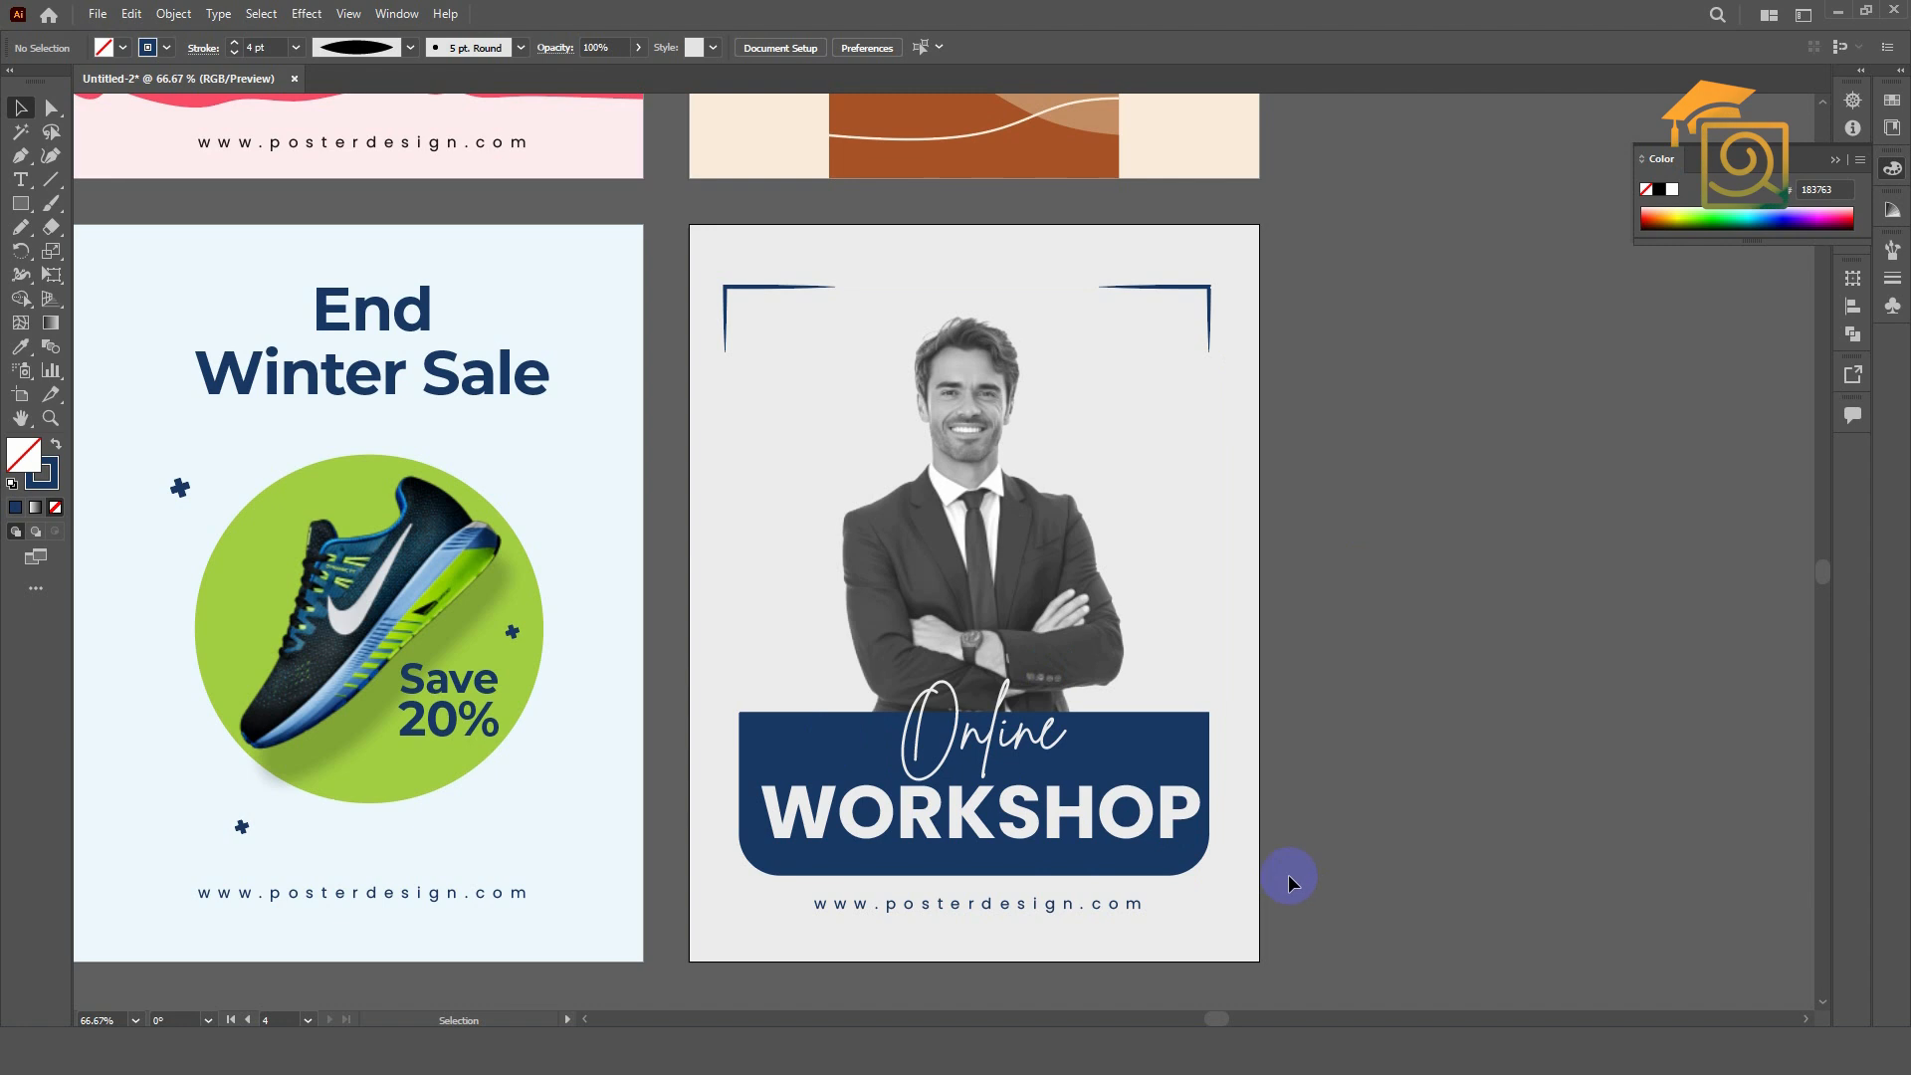
pyautogui.scroll(-2, 1213, 720)
pyautogui.moveTo(1377, 357); pyautogui.dragTo(1294, 469)
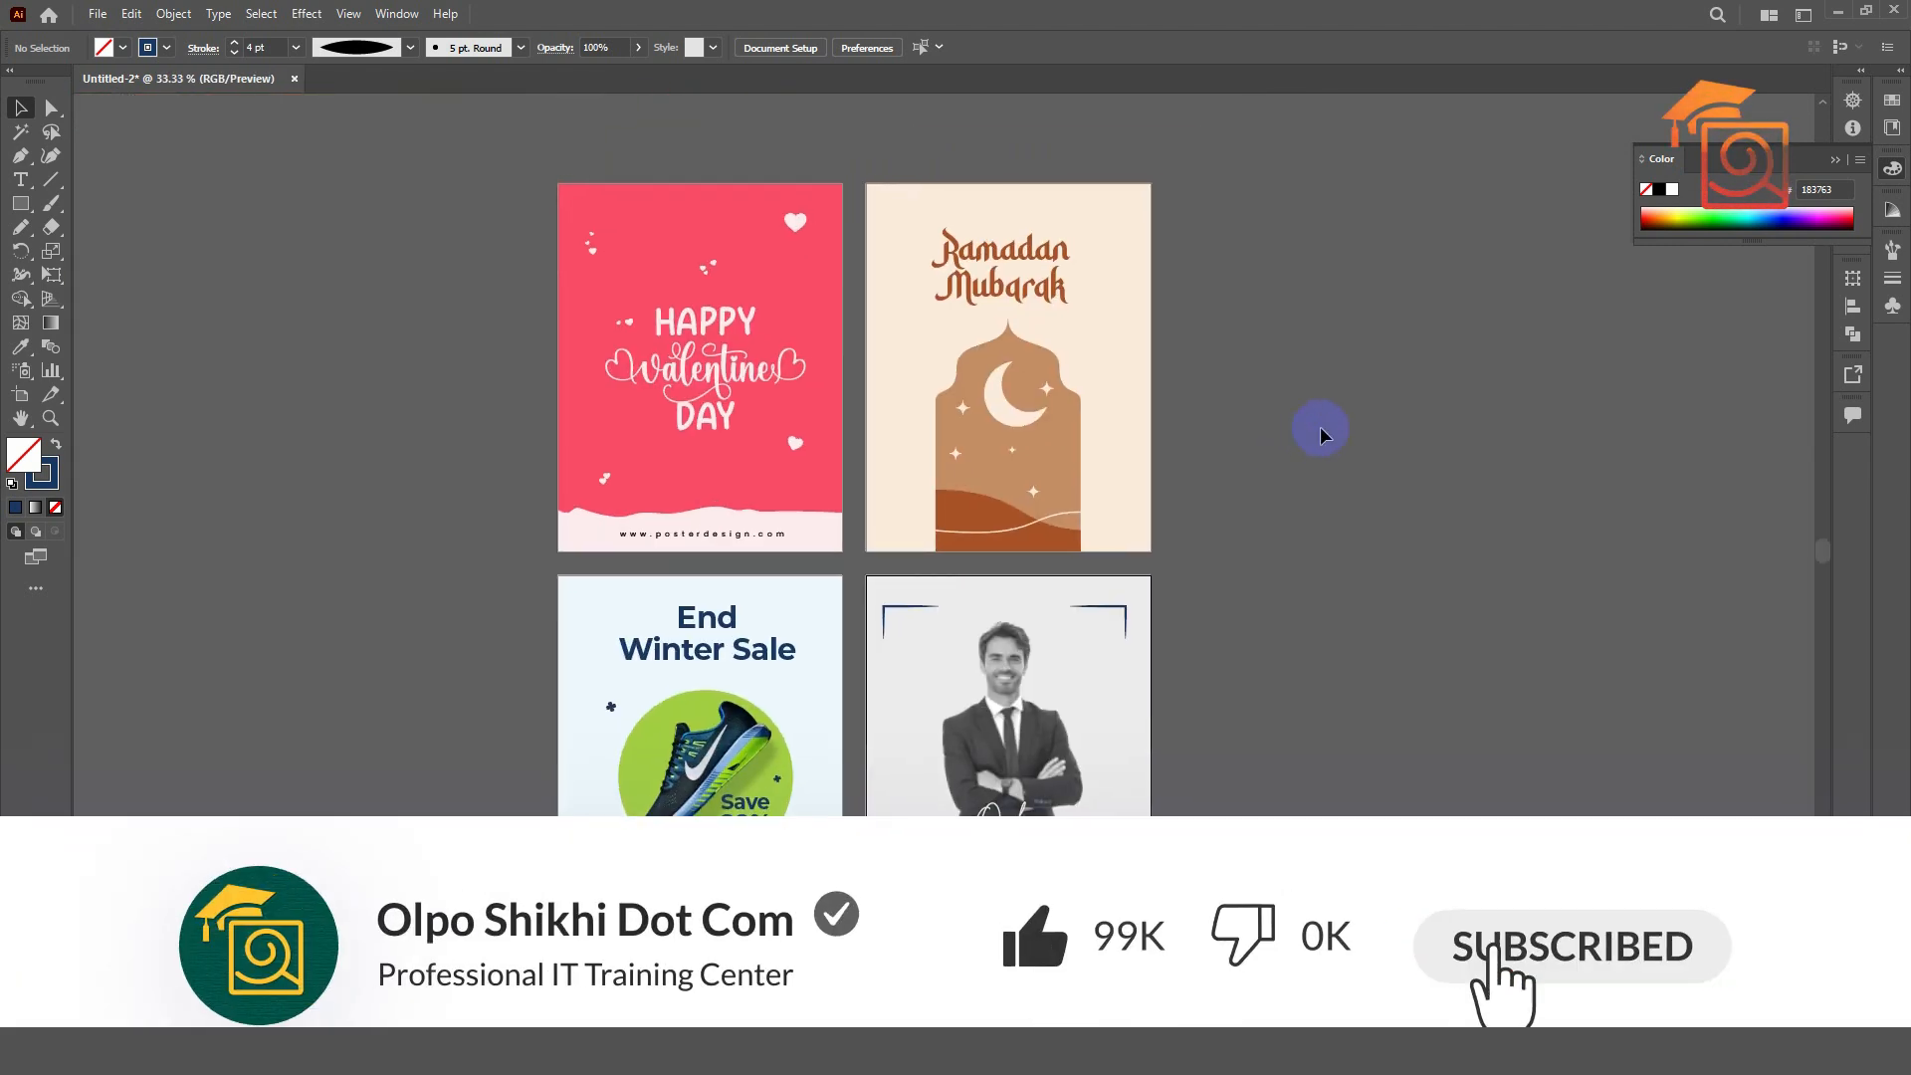